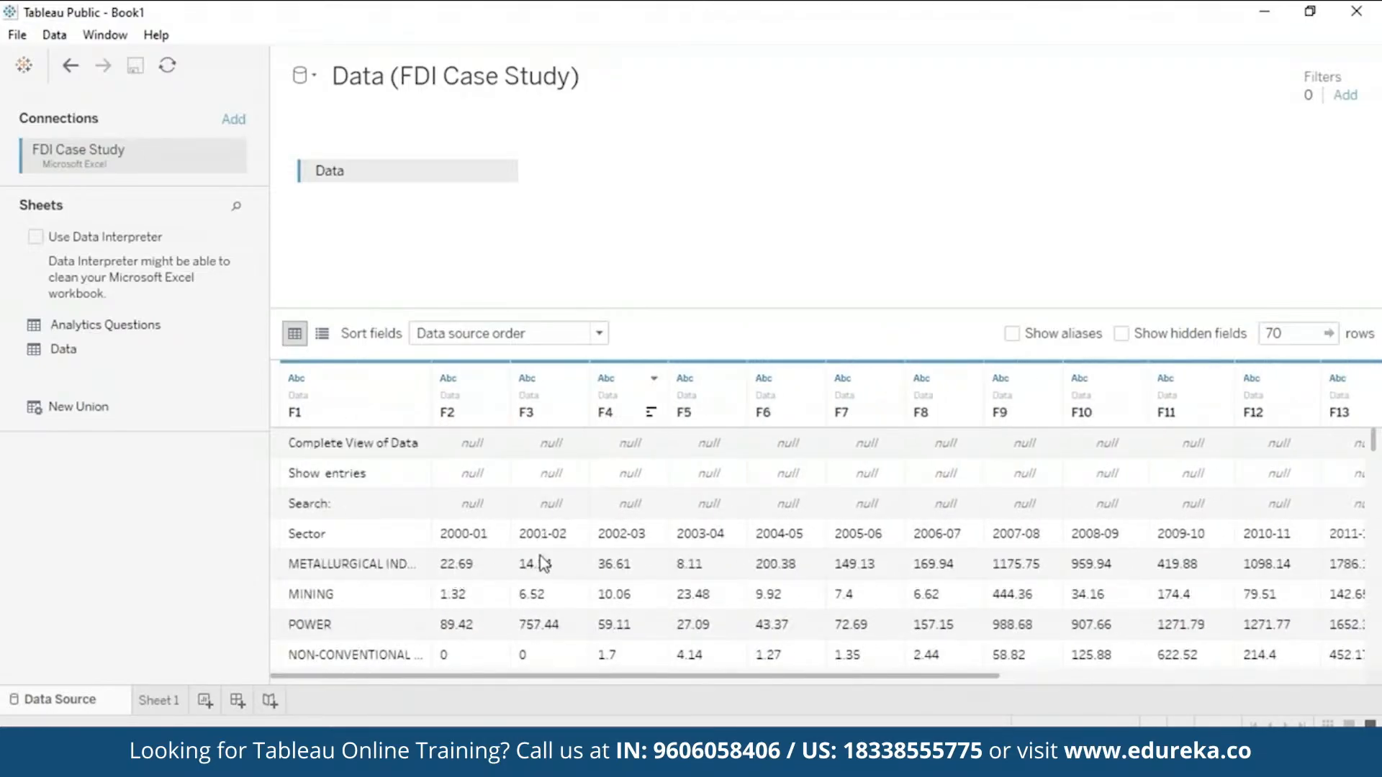
Step: Check the raw rows of the Data sheet and clean it with the Data Interpreter
{"action": "left_click", "coordinate": [1373, 628]}
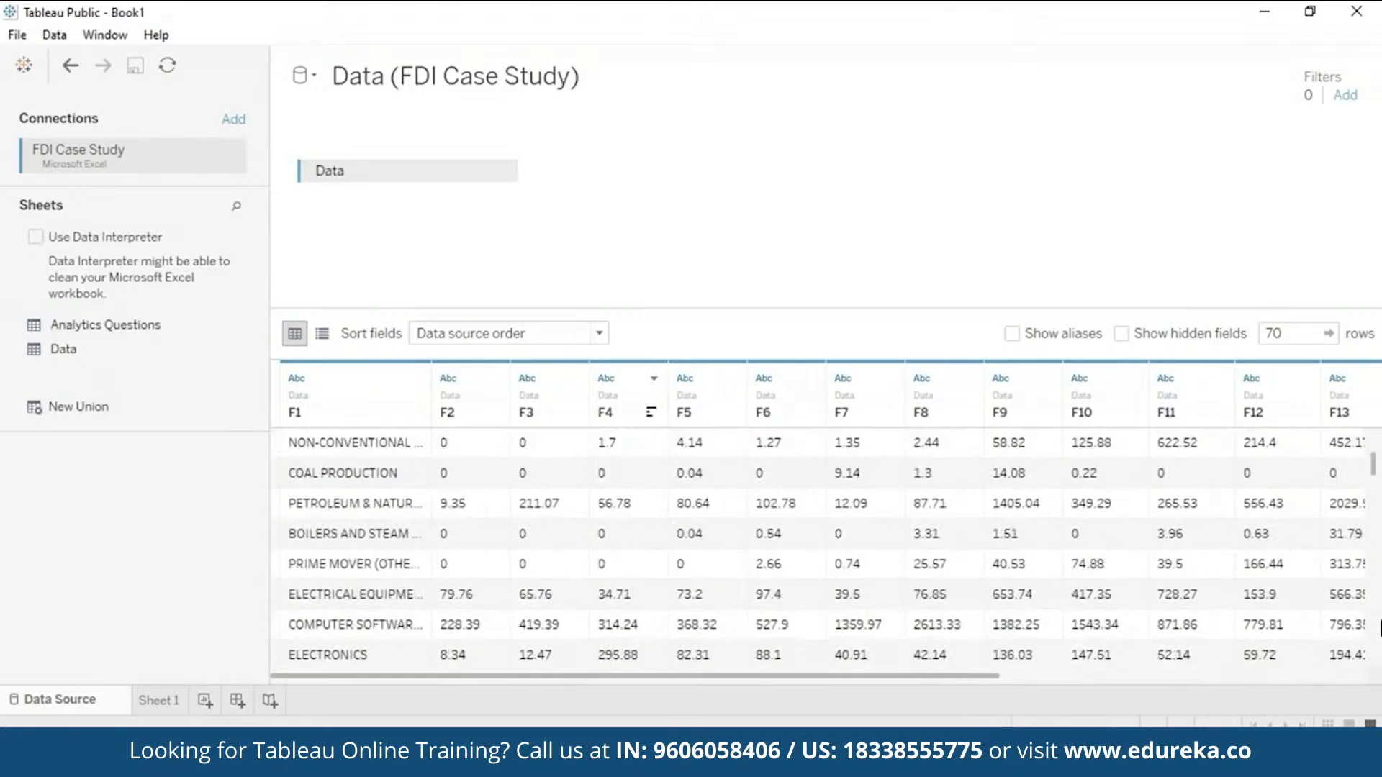
{"action": "left_click_drag", "start_coordinate": [1374, 628], "coordinate": [1377, 665]}
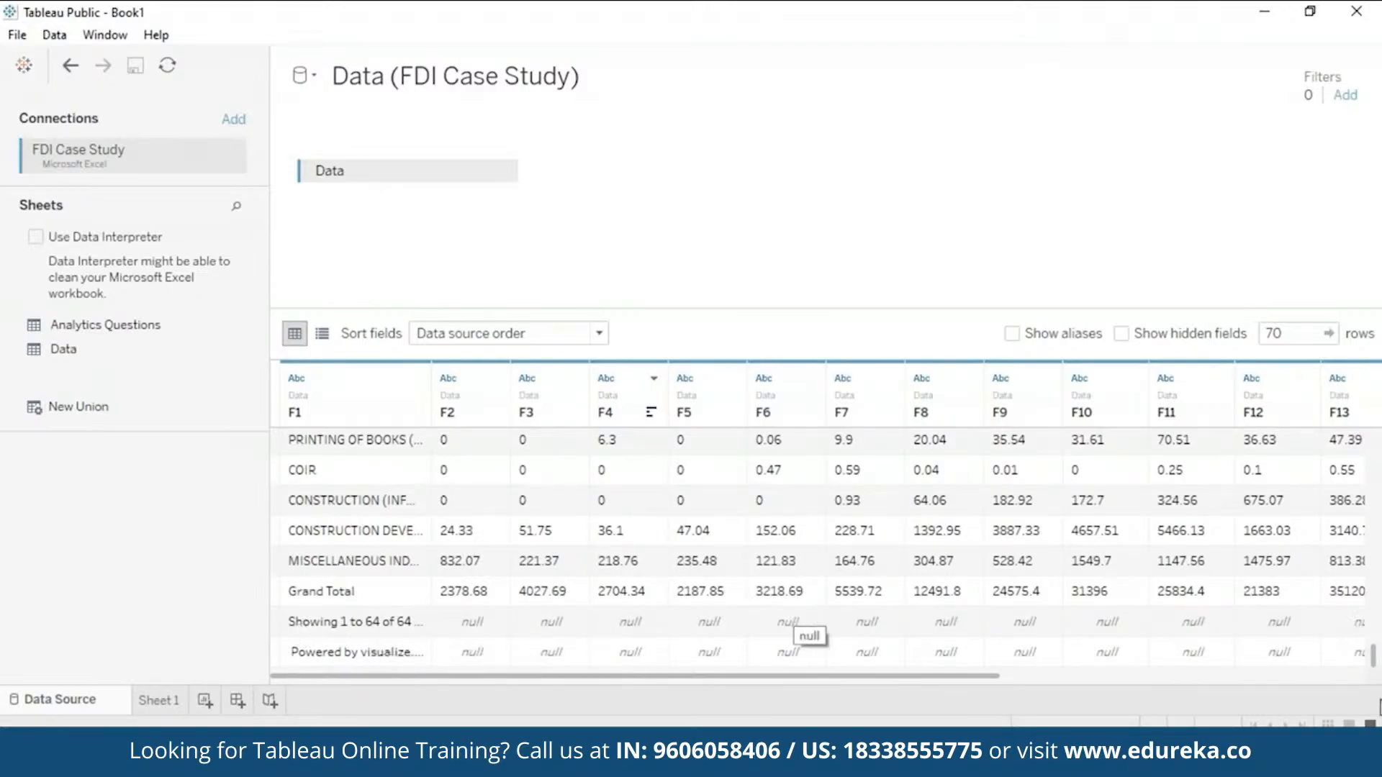
{"action": "scroll", "coordinate": [1379, 563], "scroll_direction": "up", "scroll_amount": 2}
{"action": "left_click_drag", "start_coordinate": [1380, 565], "coordinate": [1375, 335]}
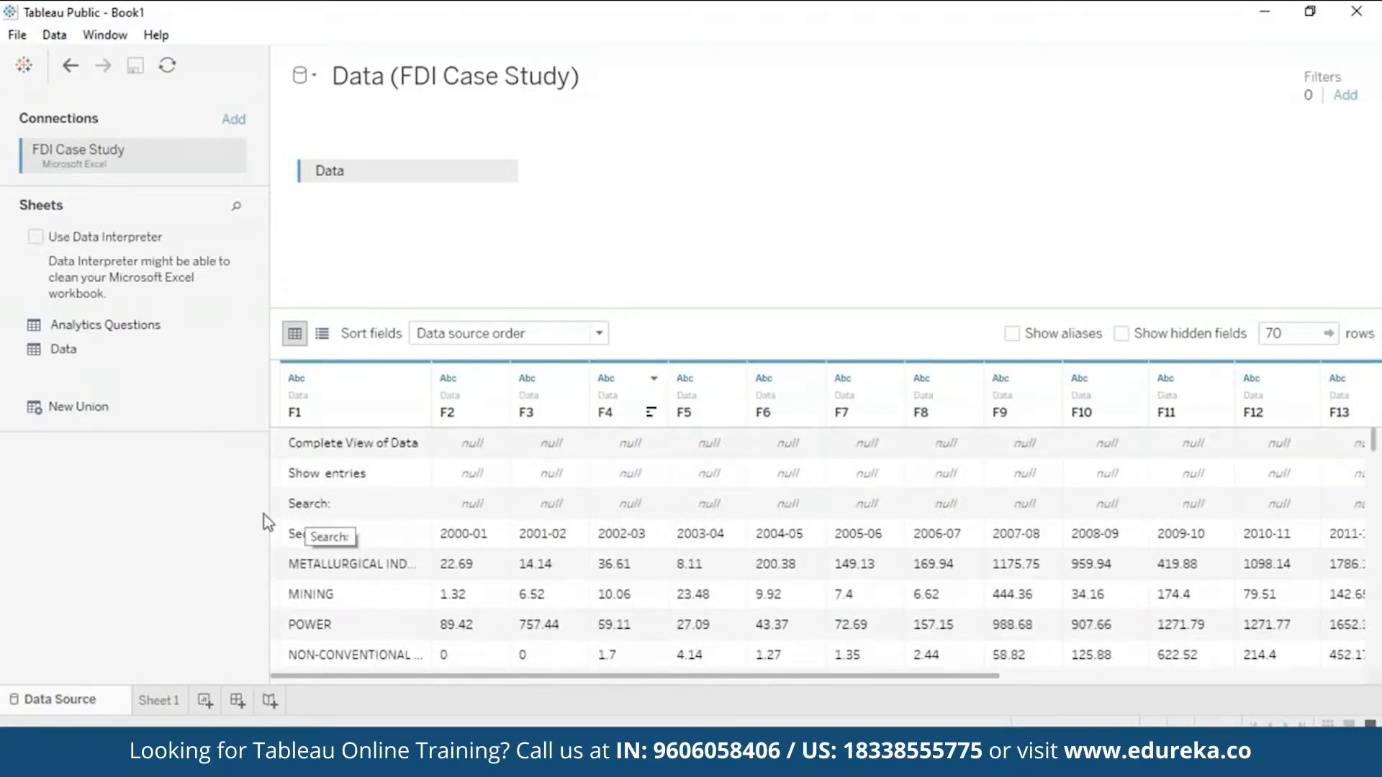
{"action": "left_click", "coordinate": [36, 238]}
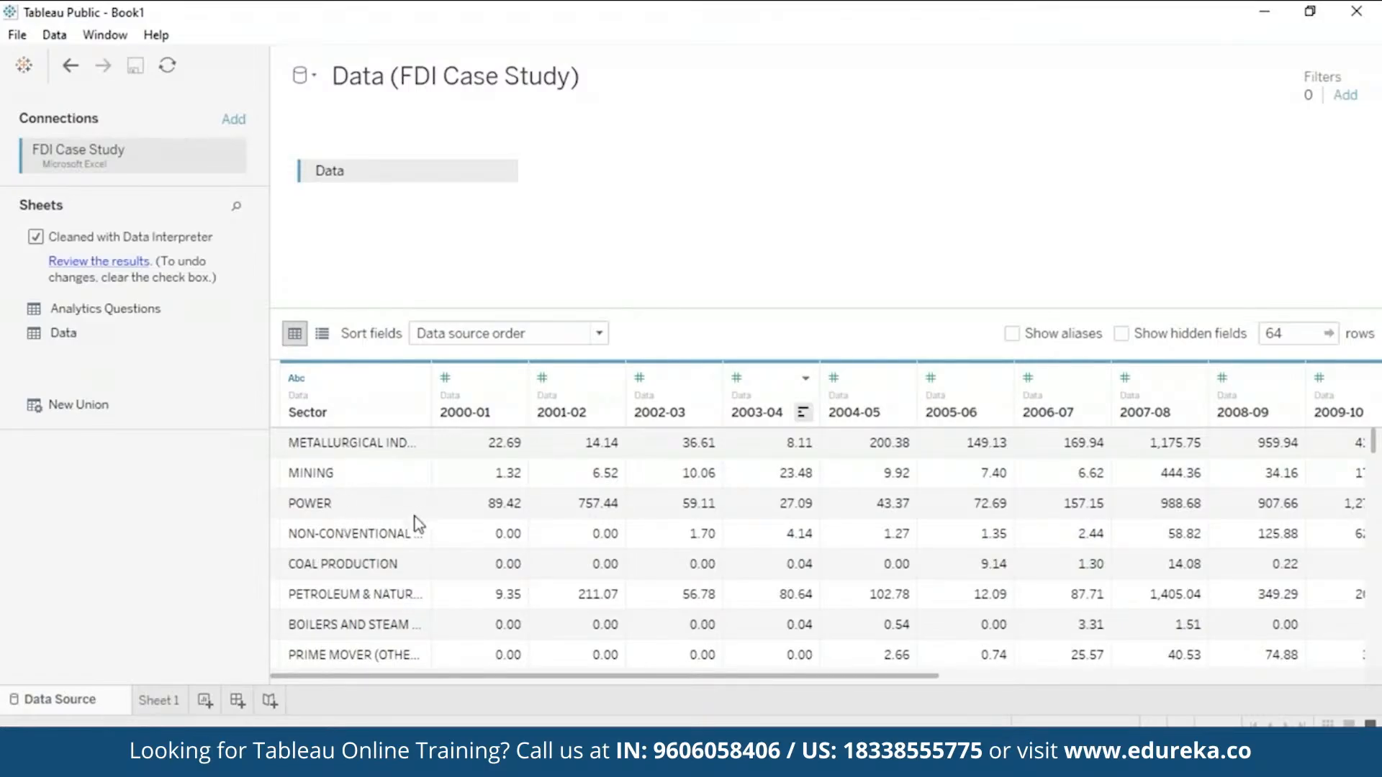
Step: Look through the cleaned sector rows and year columns, and start a data source filter on the Sector field
{"action": "scroll", "coordinate": [1380, 633], "scroll_direction": "down", "scroll_amount": 10}
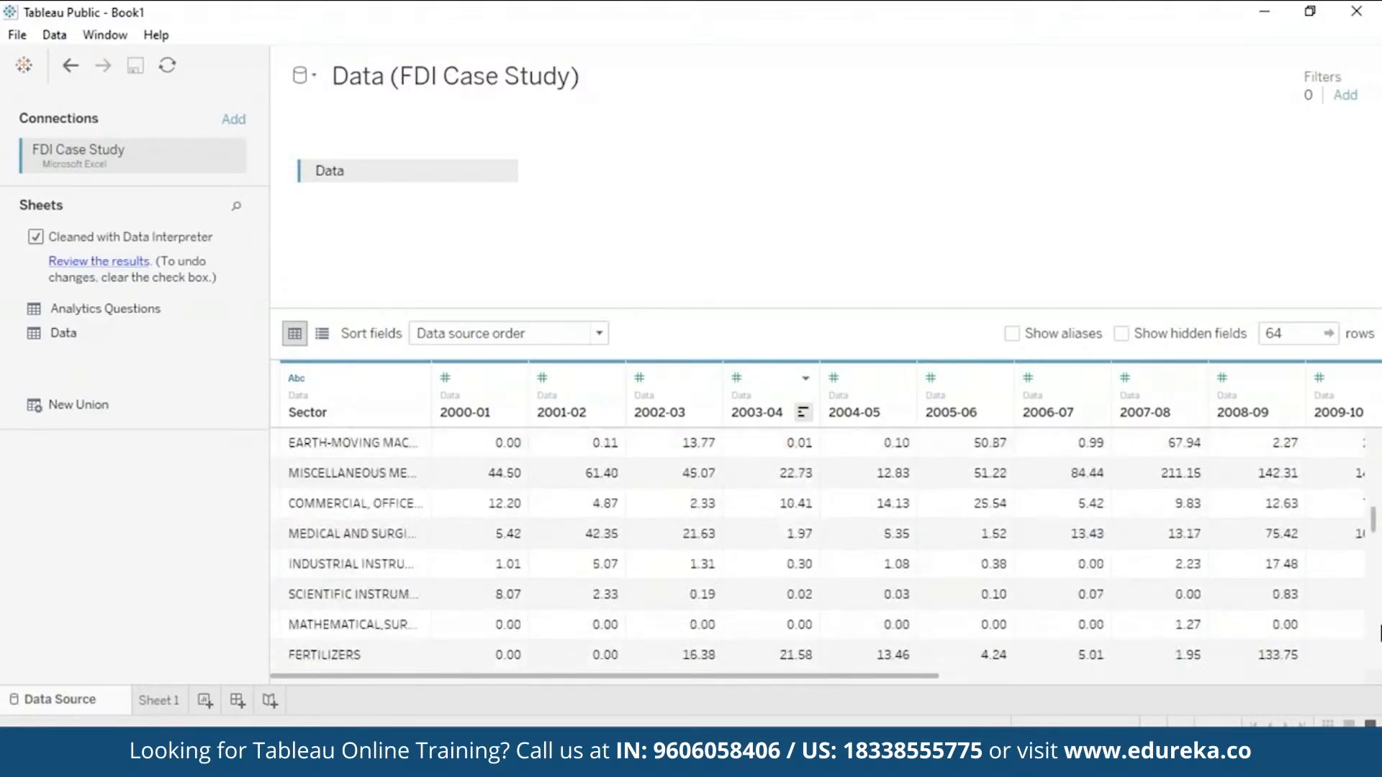
{"action": "scroll", "coordinate": [1380, 633], "scroll_direction": "down", "scroll_amount": 3}
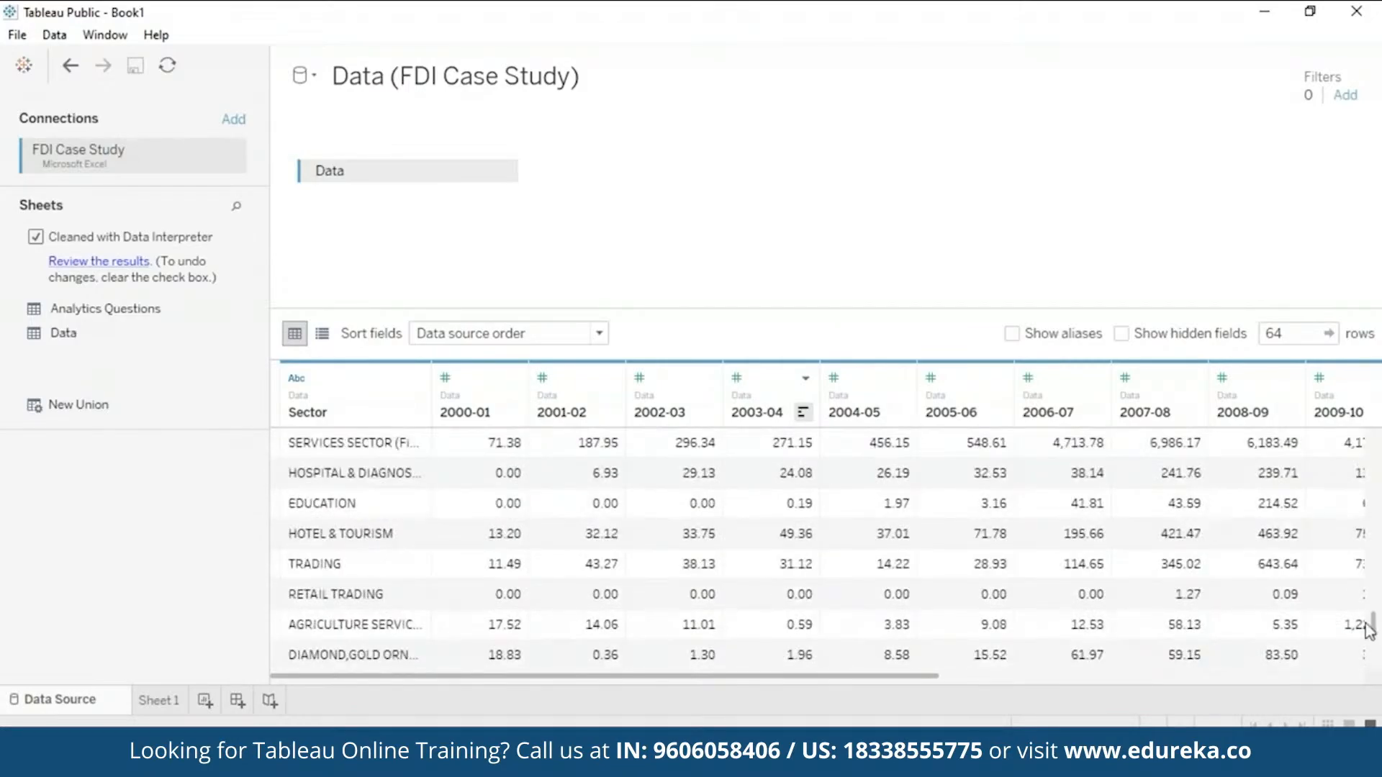
{"action": "left_click_drag", "start_coordinate": [1376, 628], "coordinate": [1377, 493]}
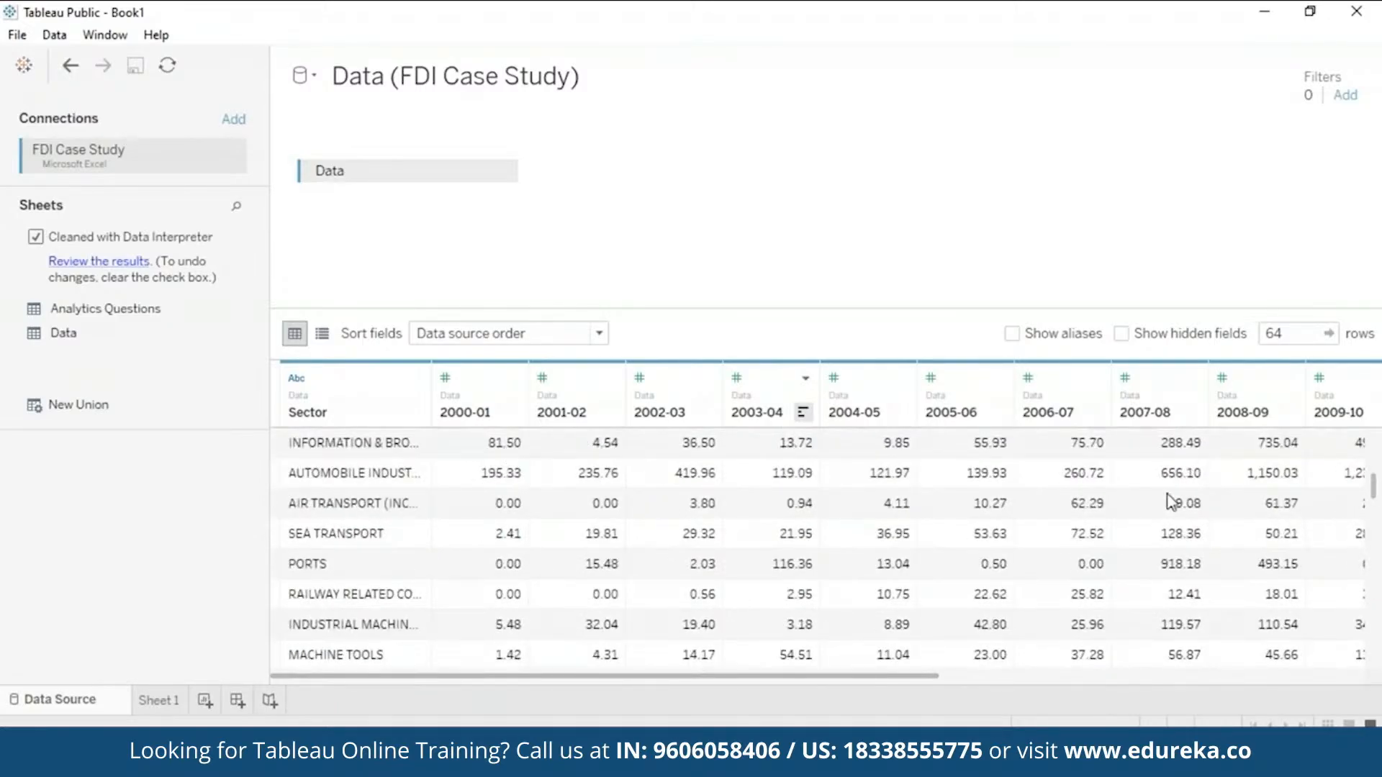
{"action": "left_click_drag", "start_coordinate": [922, 677], "coordinate": [1332, 656]}
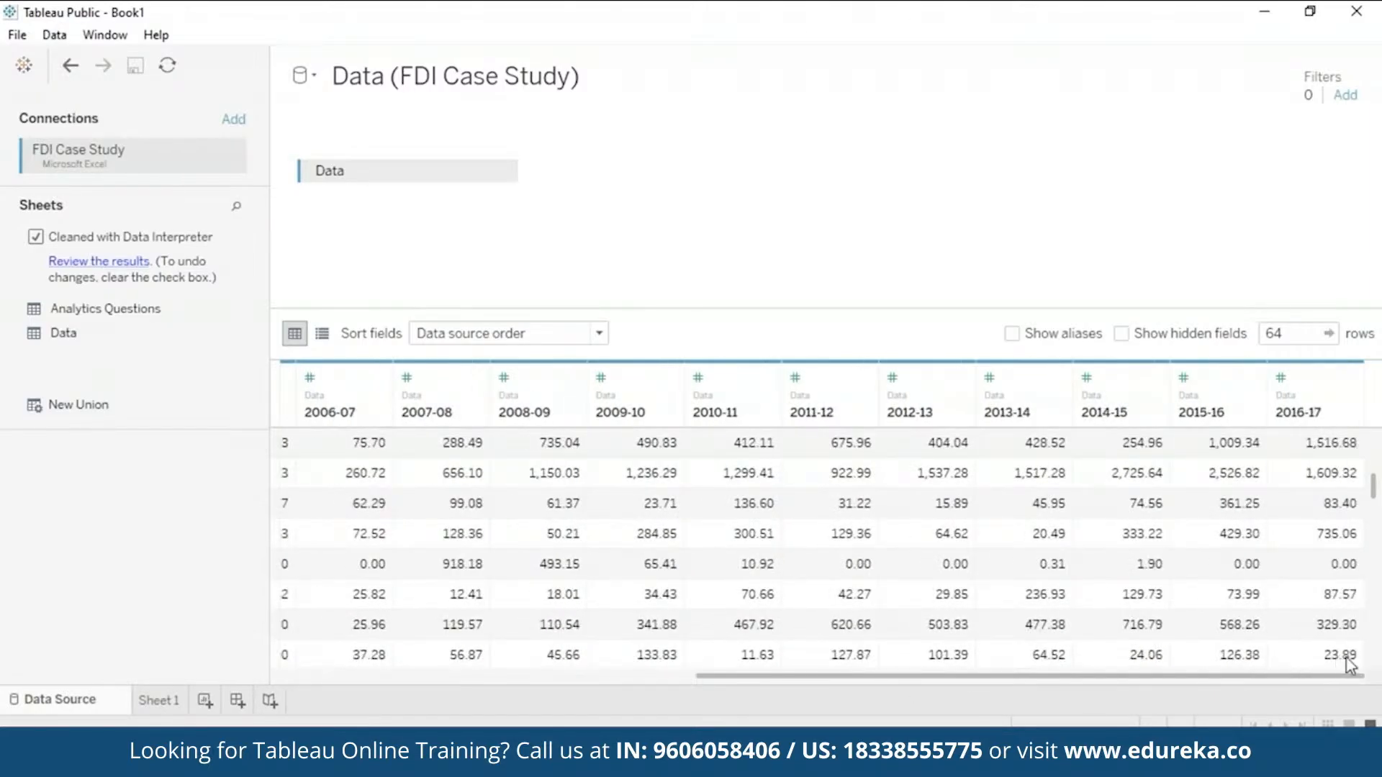
{"action": "left_click_drag", "start_coordinate": [1350, 675], "coordinate": [759, 680]}
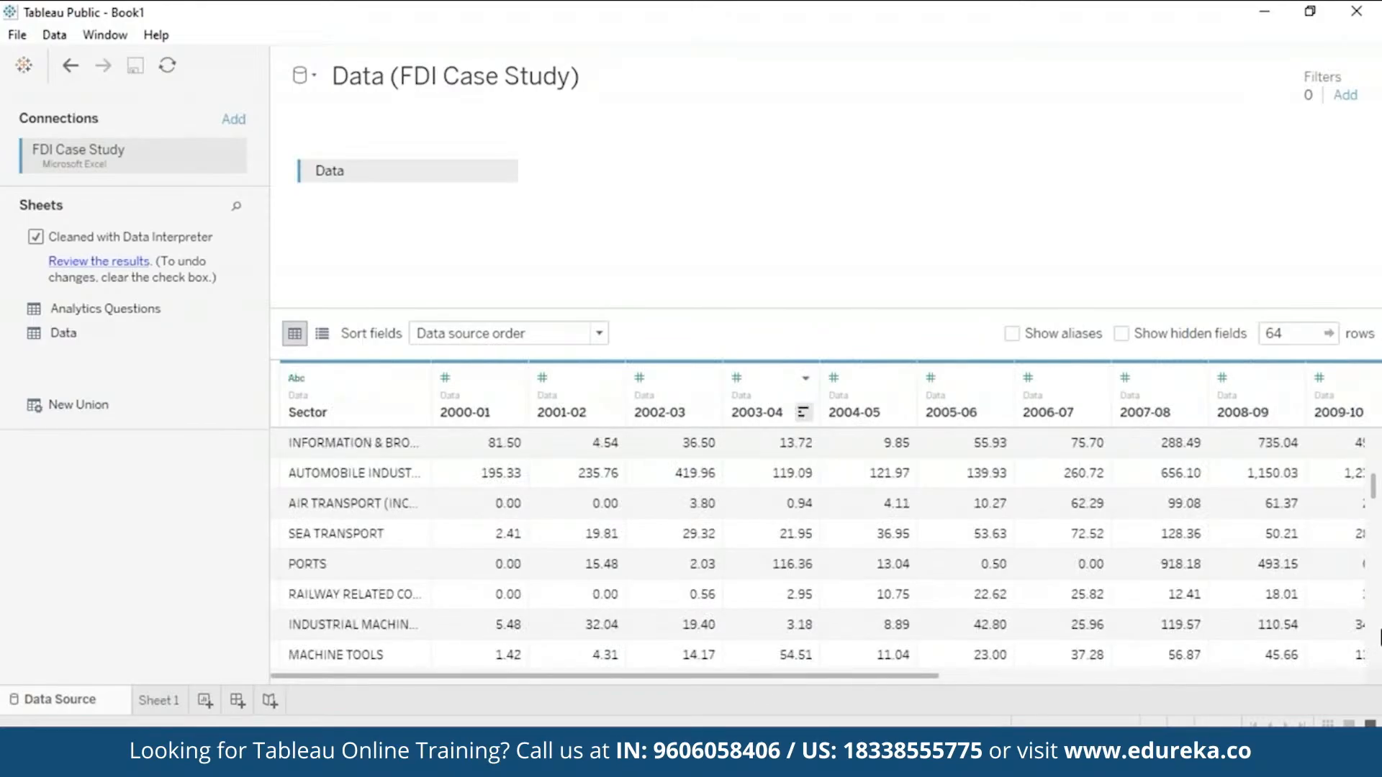
{"action": "scroll", "coordinate": [1379, 637], "scroll_direction": "down", "scroll_amount": 15}
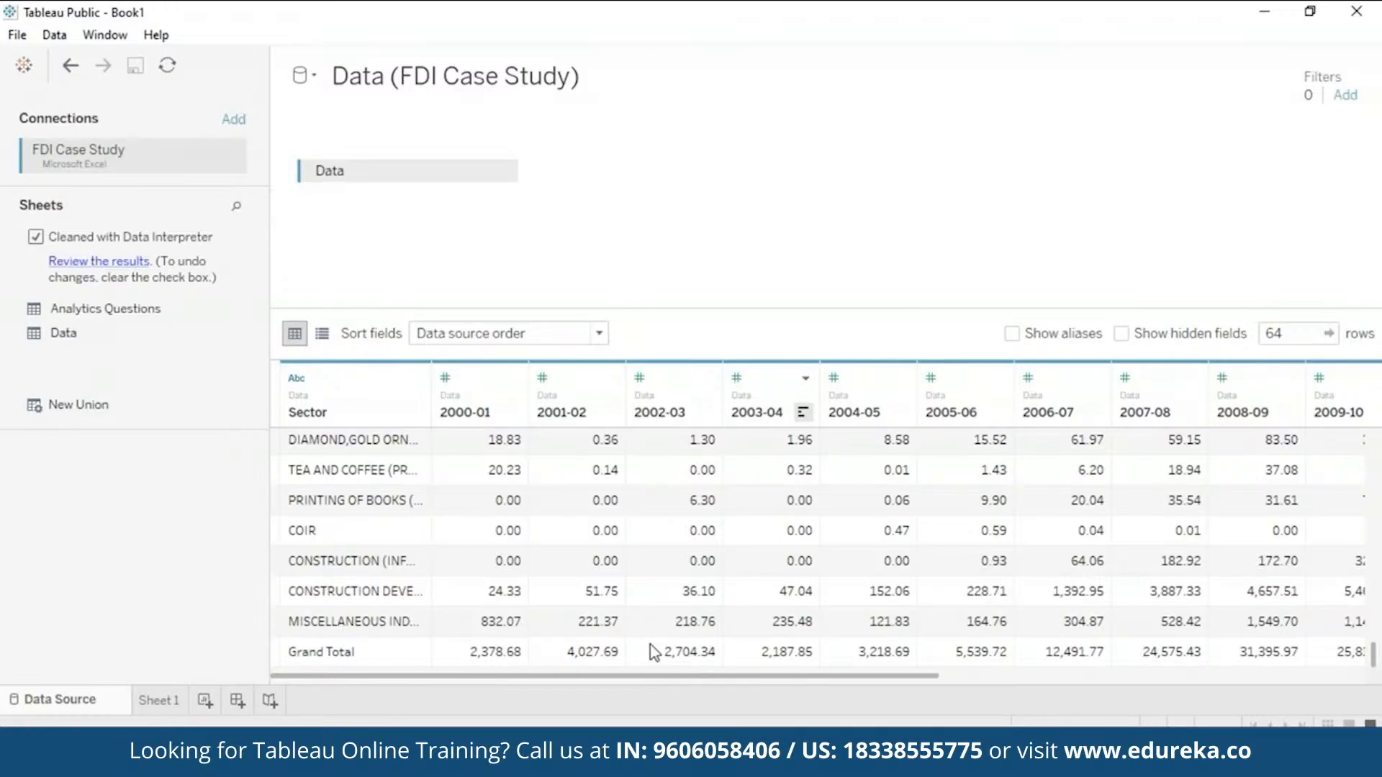
{"action": "left_click", "coordinate": [1343, 97]}
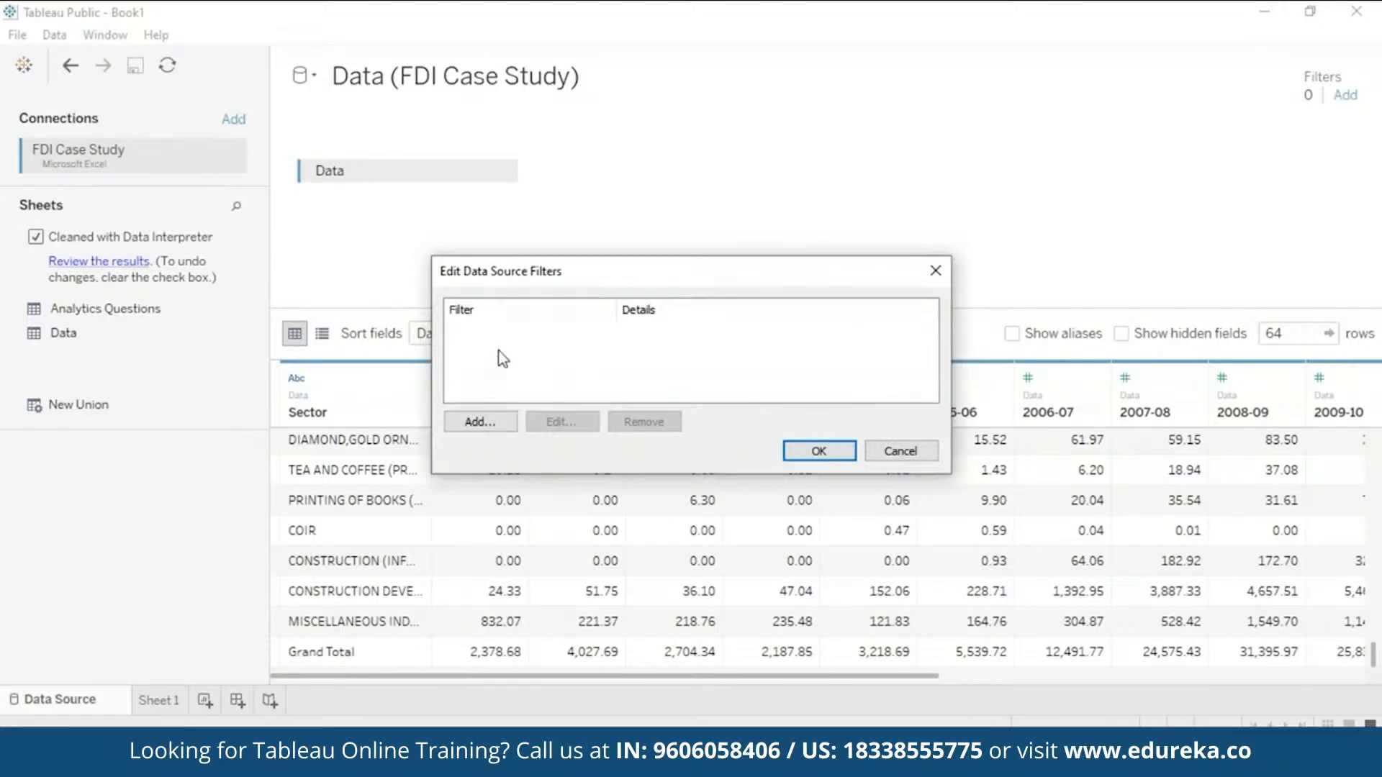
{"action": "left_click", "coordinate": [480, 421]}
{"action": "left_click", "coordinate": [520, 491]}
{"action": "double_click", "coordinate": [520, 491]}
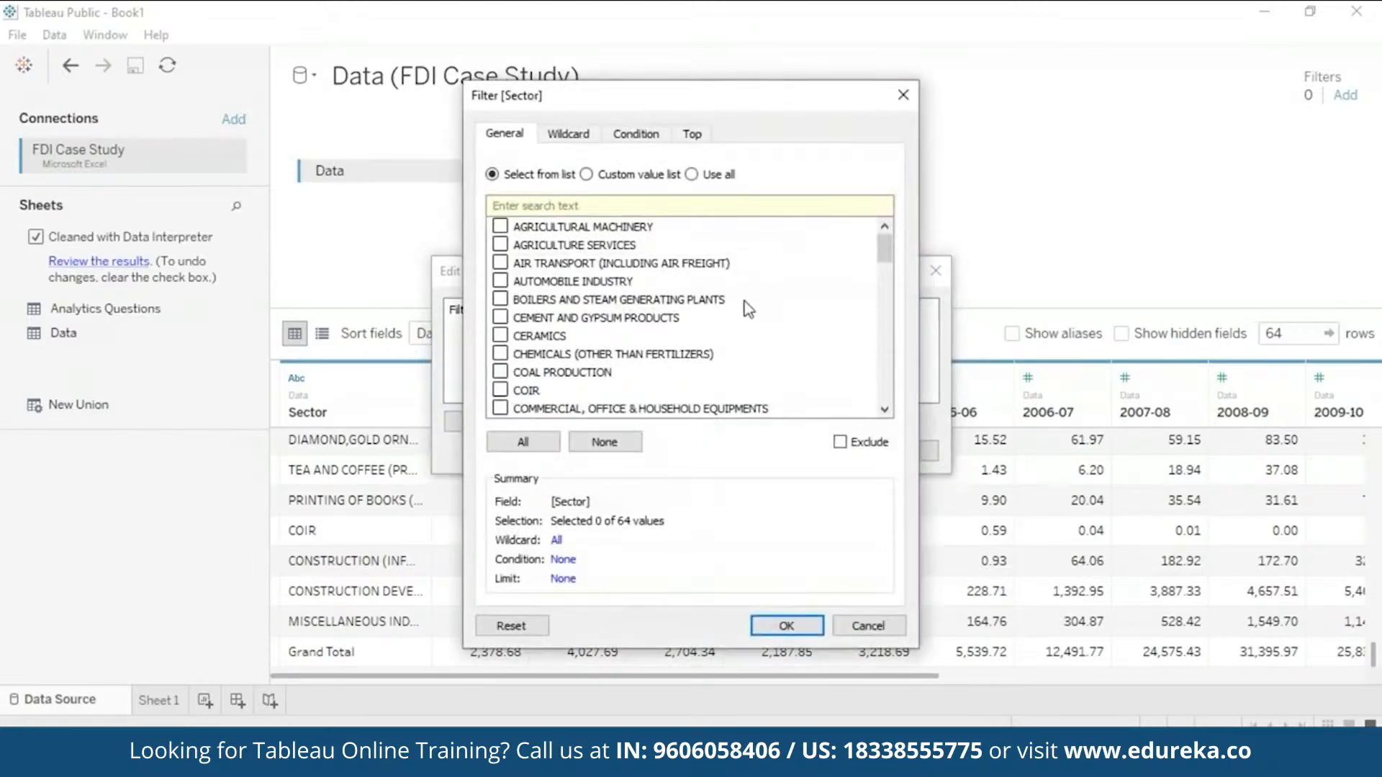
Step: Set the Sector filter to exclude the Grand Total value and apply it to the data source
{"action": "left_click", "coordinate": [841, 443]}
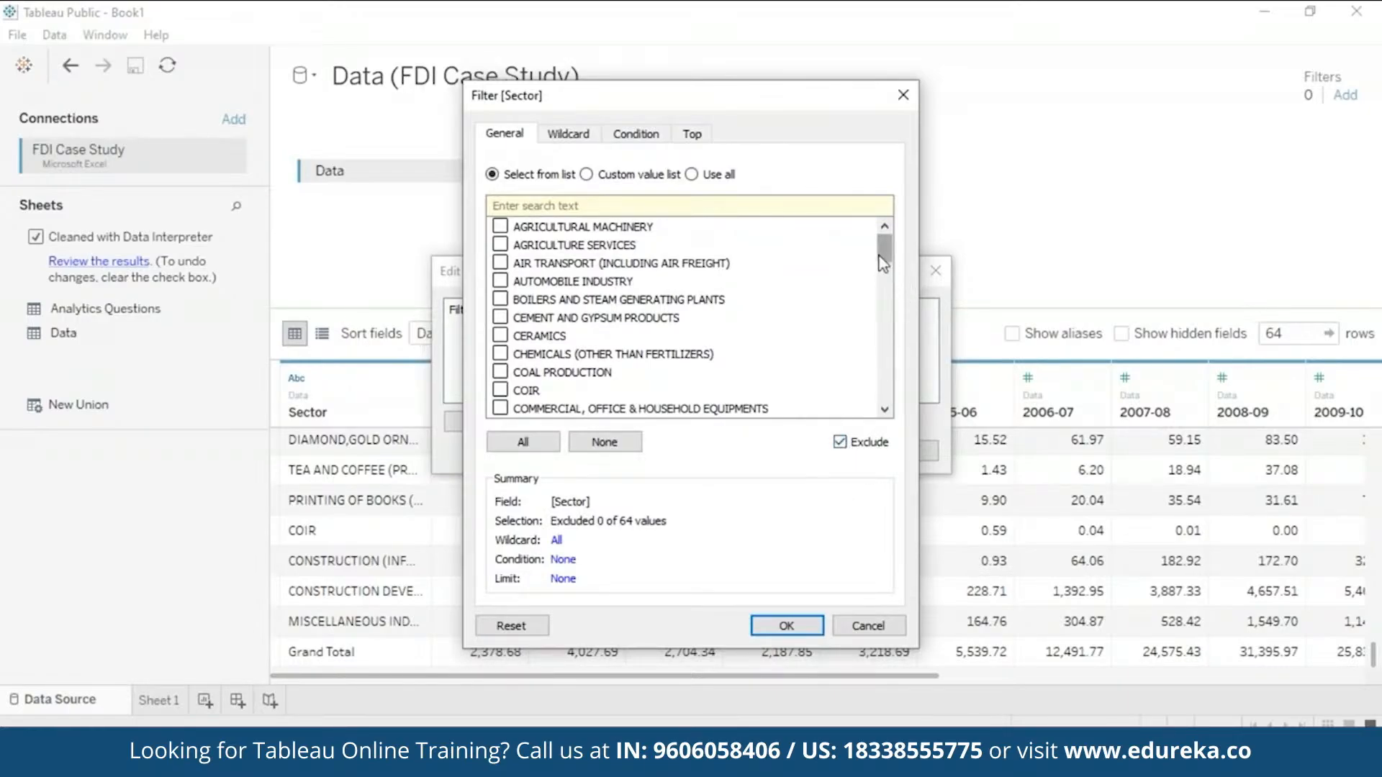
{"action": "left_click_drag", "start_coordinate": [888, 247], "coordinate": [900, 310]}
{"action": "left_click", "coordinate": [504, 390]}
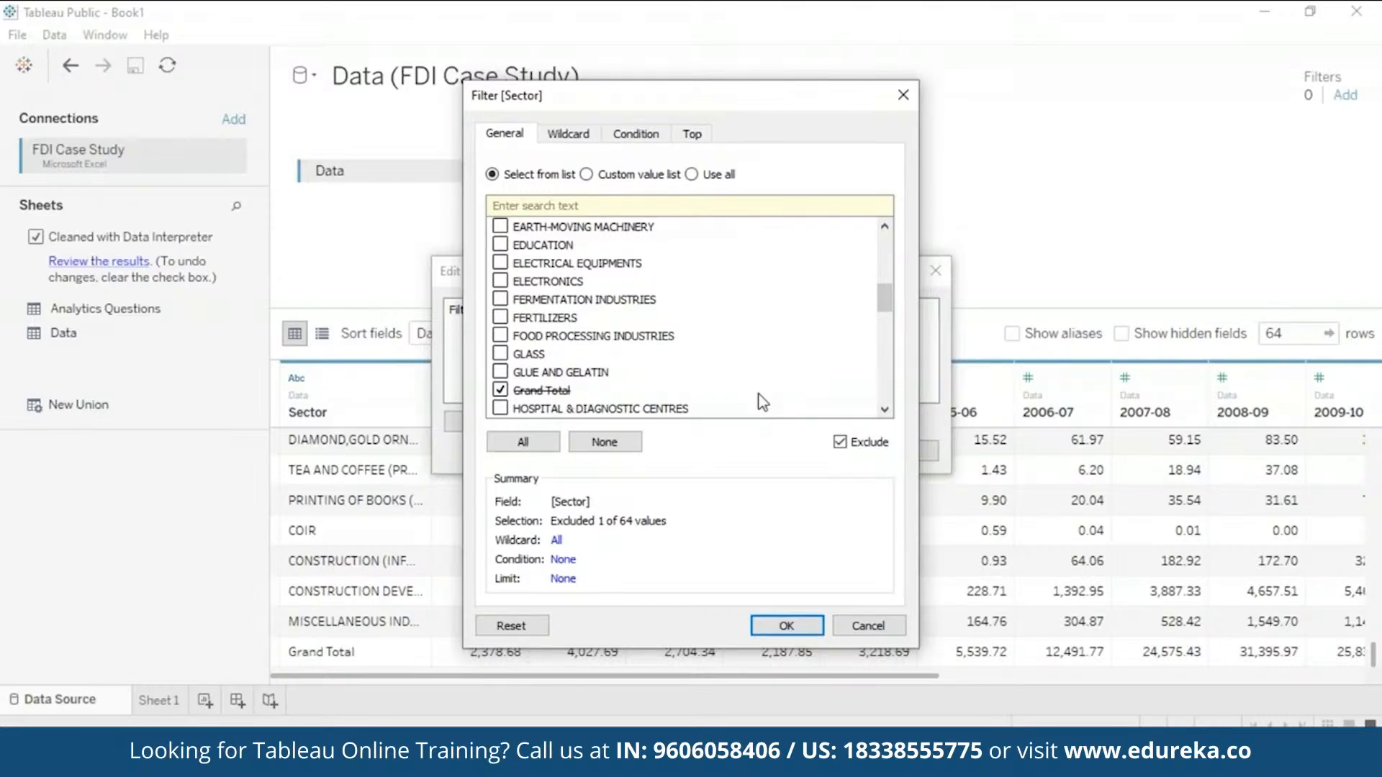
{"action": "left_click", "coordinate": [788, 629]}
{"action": "left_click", "coordinate": [803, 451]}
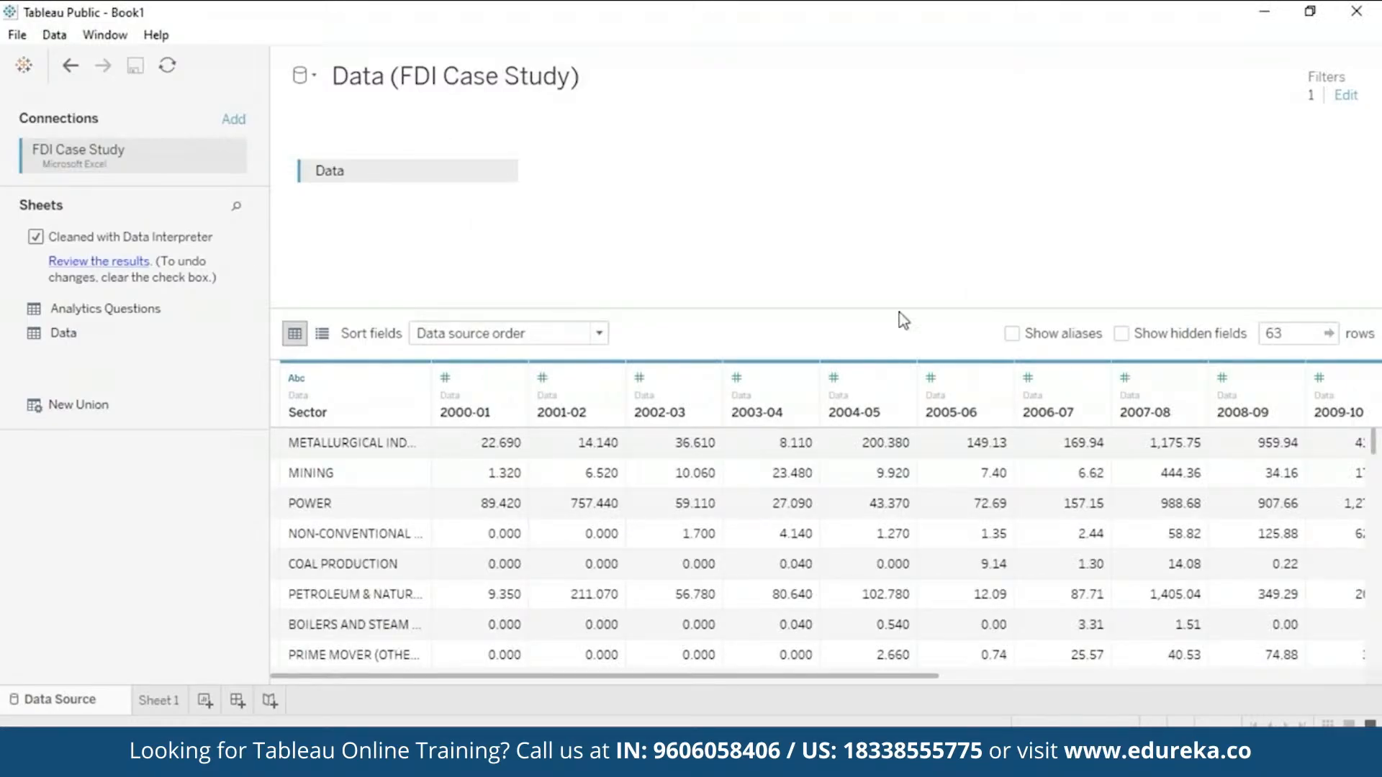
Step: Review the Data Interpreter results in Excel, comparing the colour key with the Data and Data_subtables sheets, and close the workbook
{"action": "left_click", "coordinate": [90, 265]}
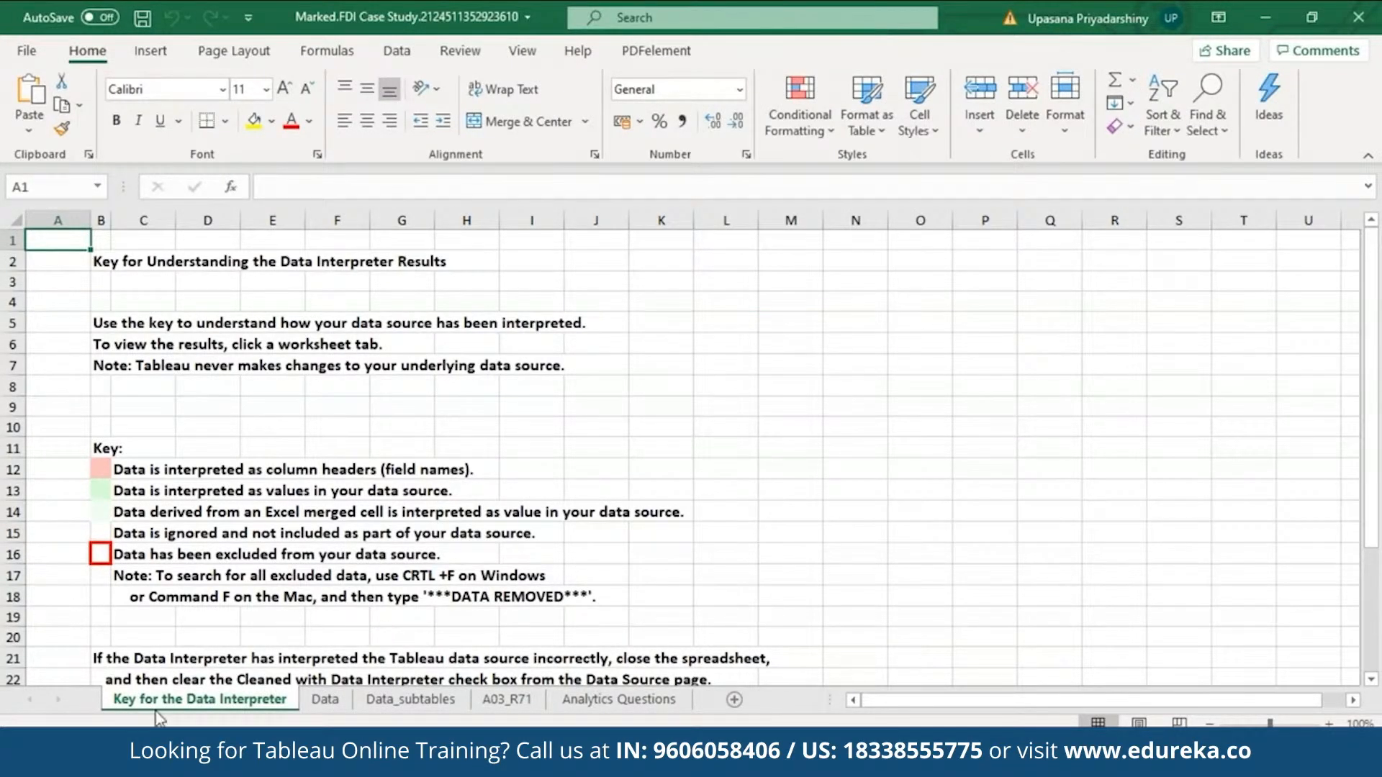
{"action": "left_click", "coordinate": [328, 701]}
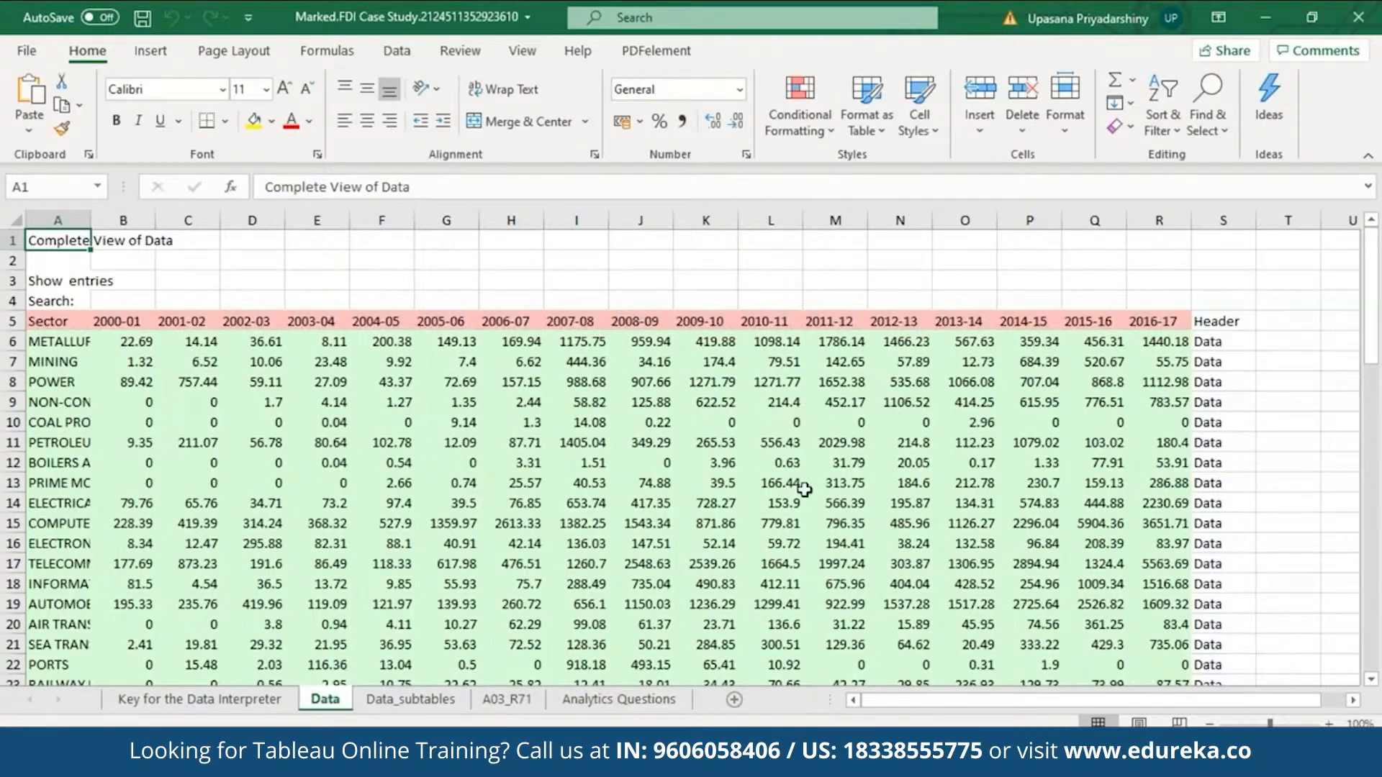
{"action": "left_click", "coordinate": [426, 702]}
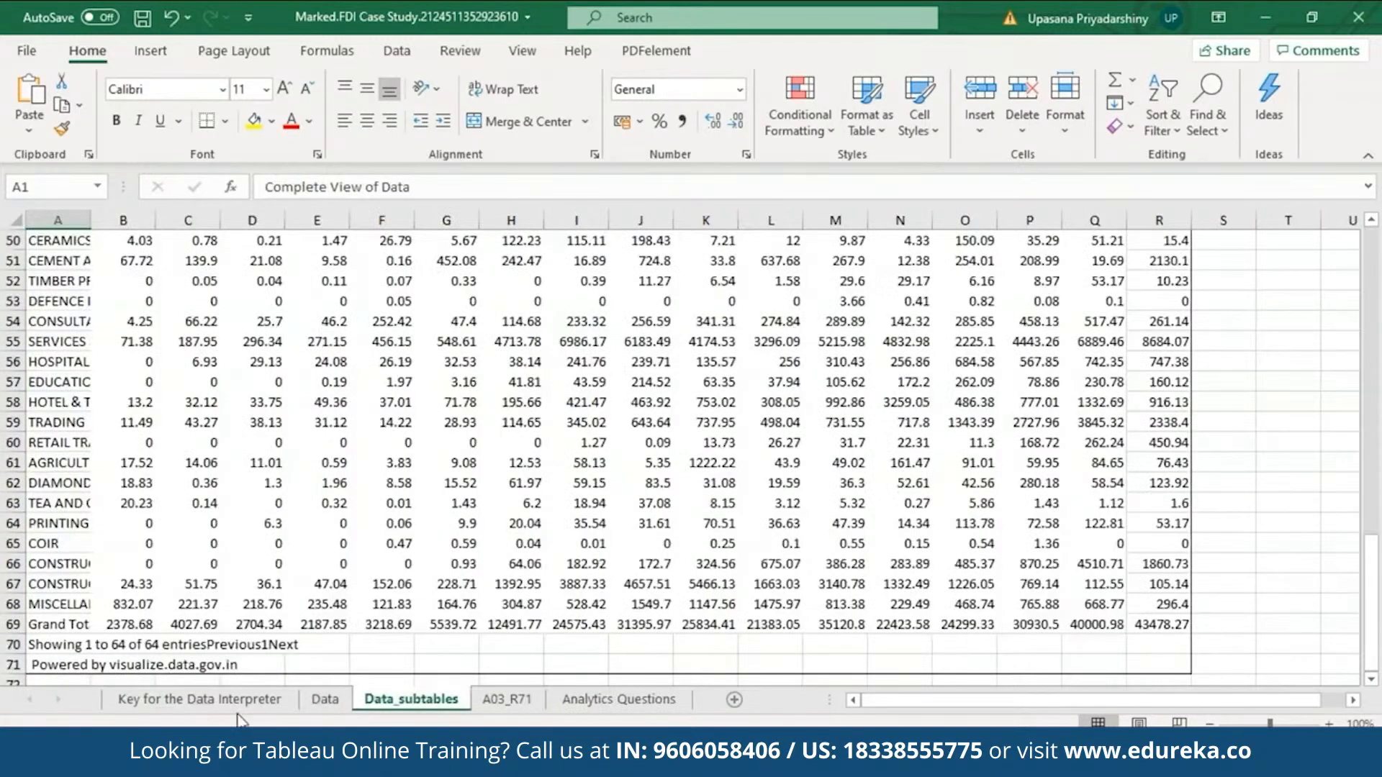
{"action": "left_click", "coordinate": [230, 705]}
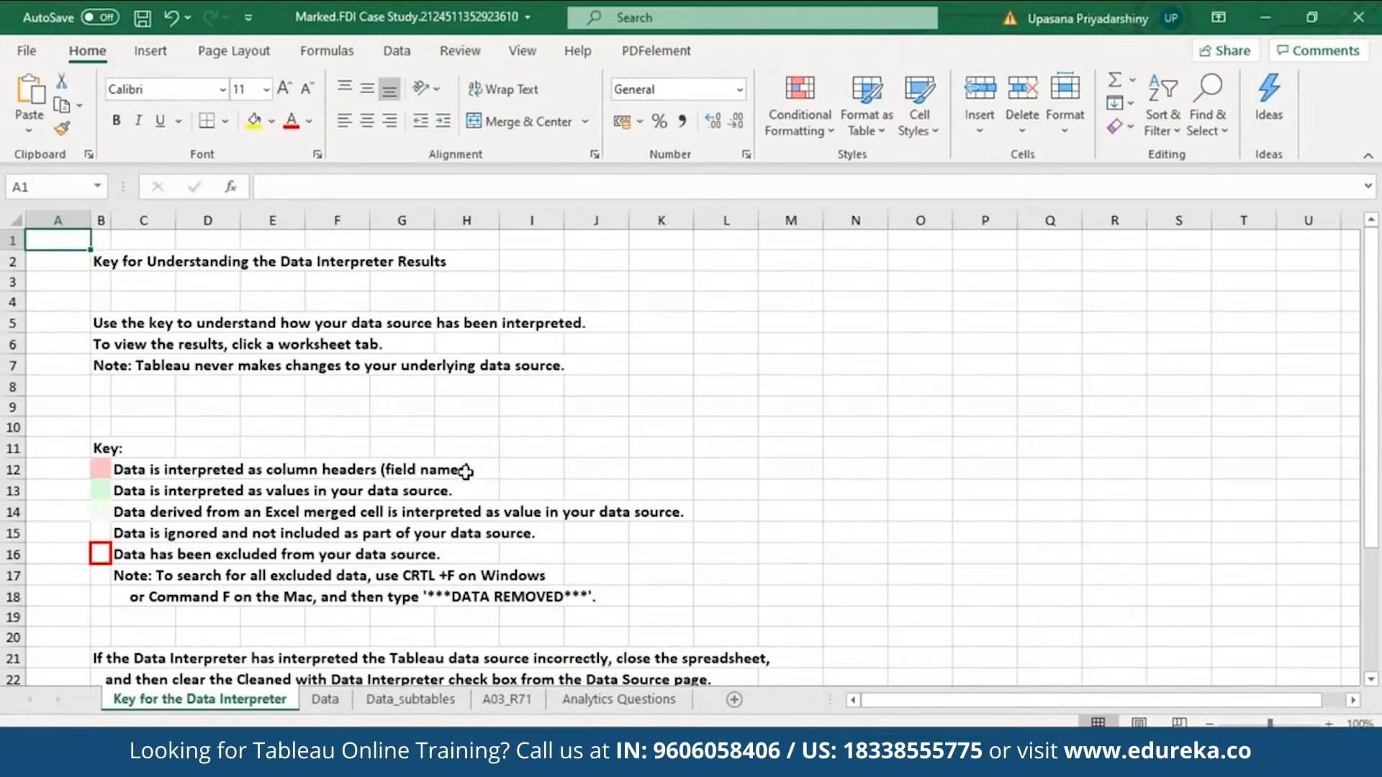
{"action": "left_click", "coordinate": [325, 700]}
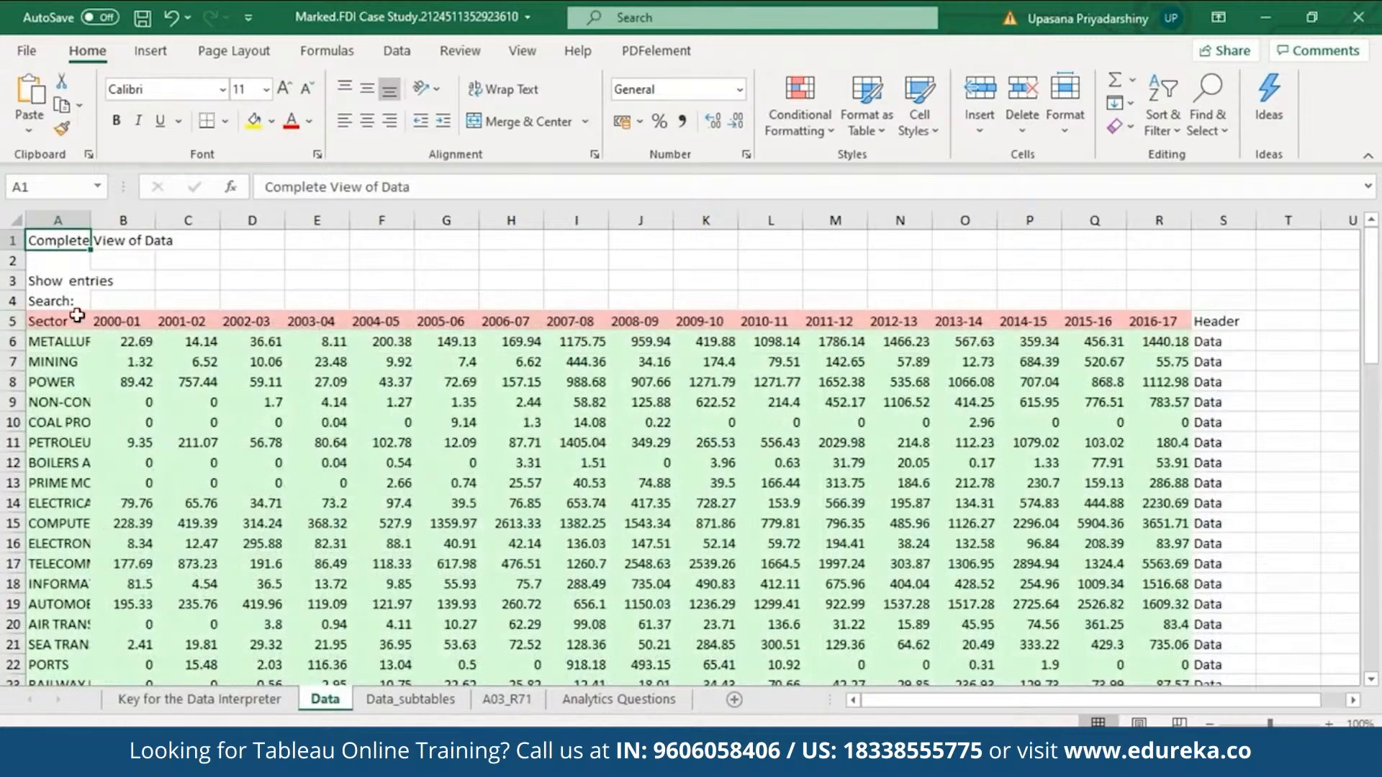
{"action": "left_click", "coordinate": [14, 322]}
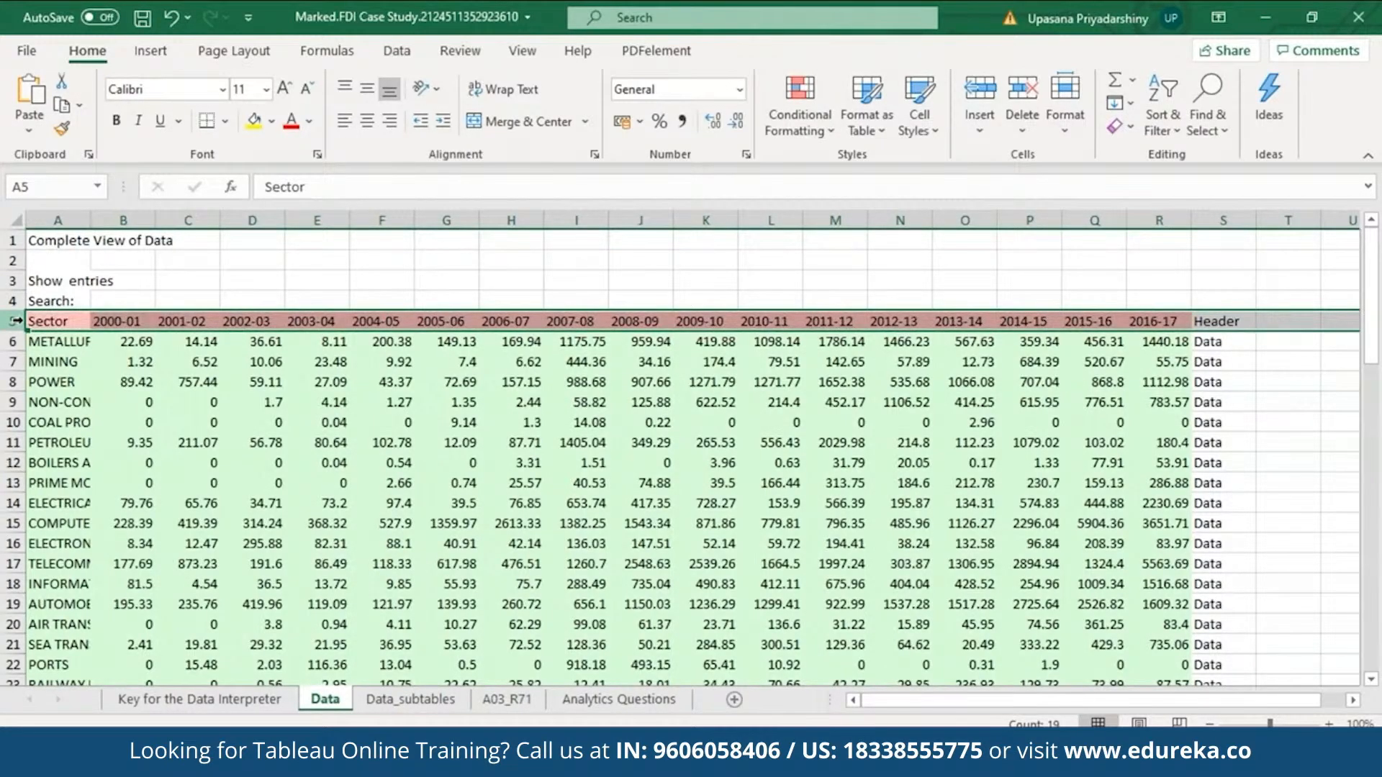
{"action": "left_click", "coordinate": [249, 700]}
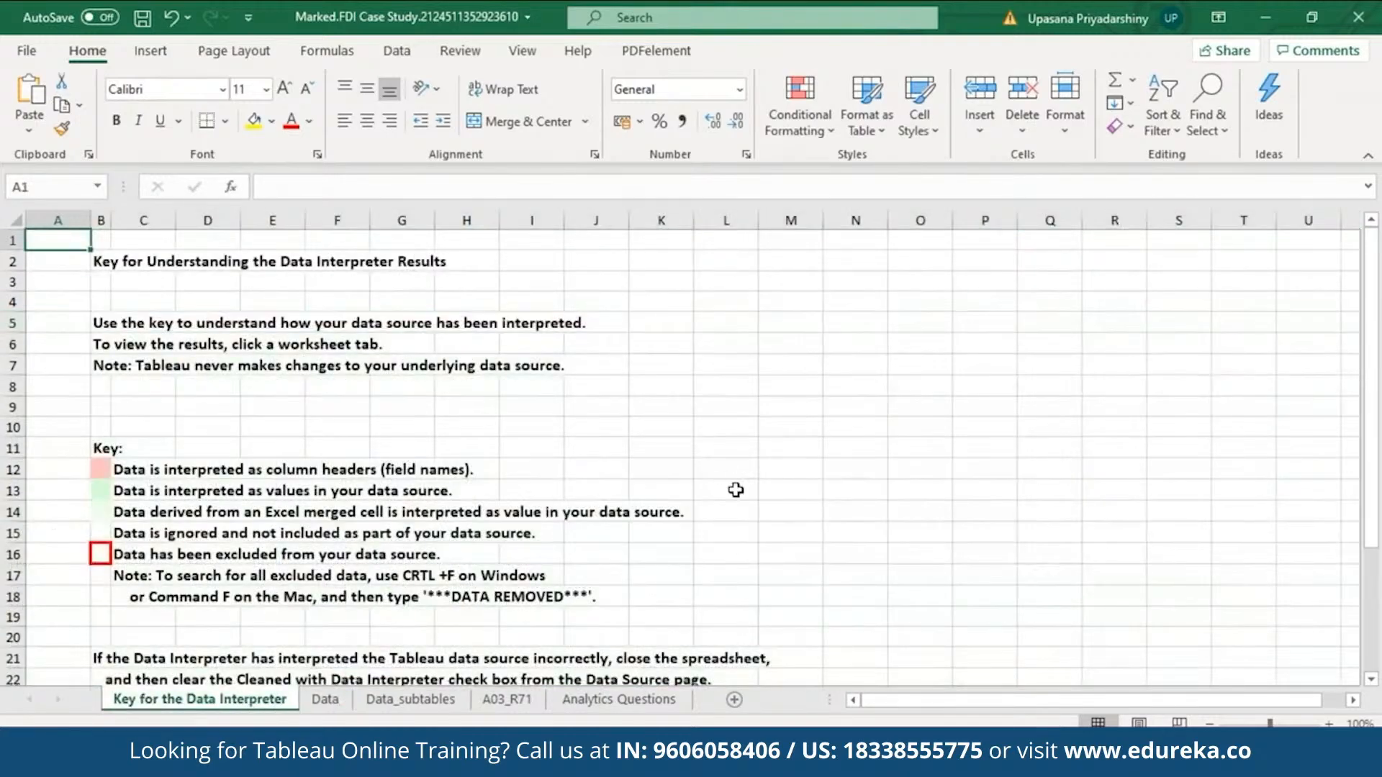
{"action": "left_click", "coordinate": [1358, 17]}
{"action": "left_click", "coordinate": [658, 404]}
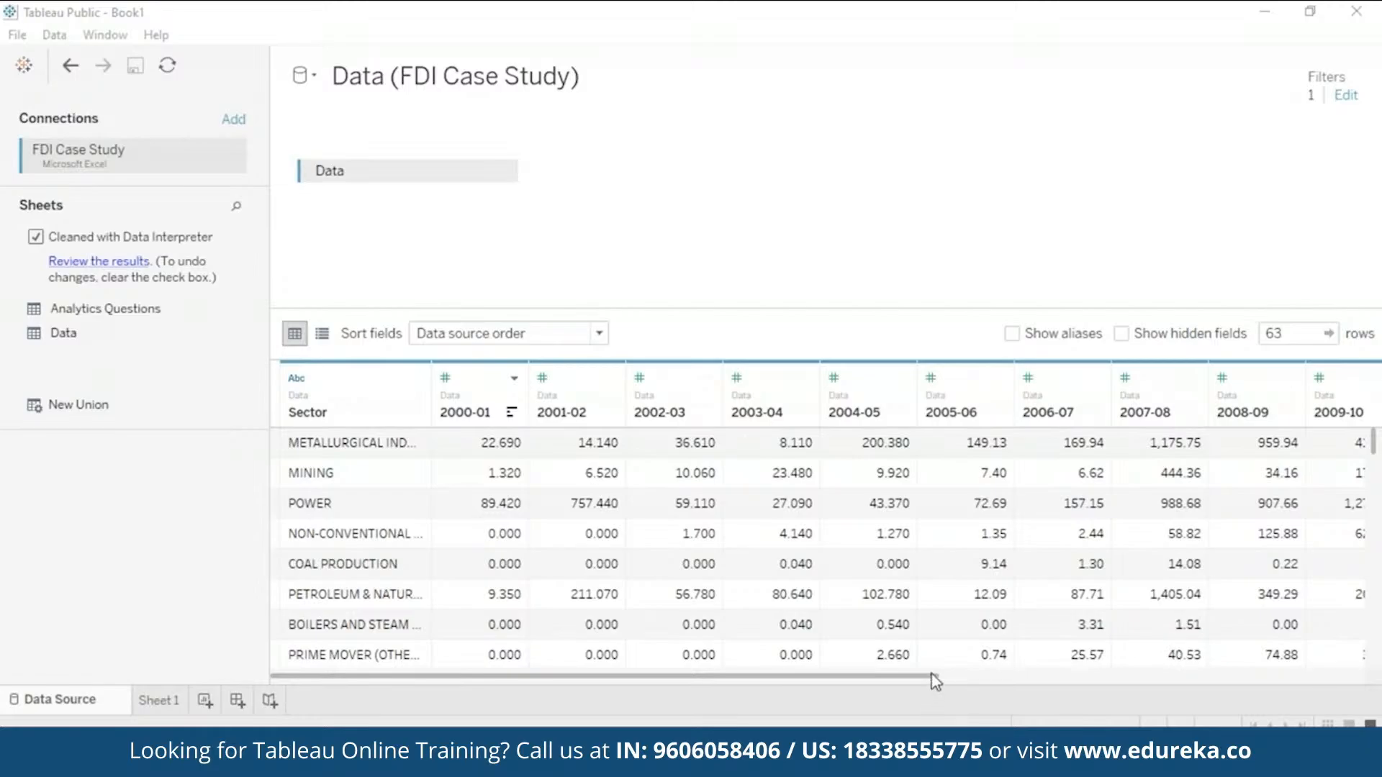
Step: Pivot all the year columns from 2000-01 through 2016-17 into rows
{"action": "left_click_drag", "start_coordinate": [935, 680], "coordinate": [793, 680]}
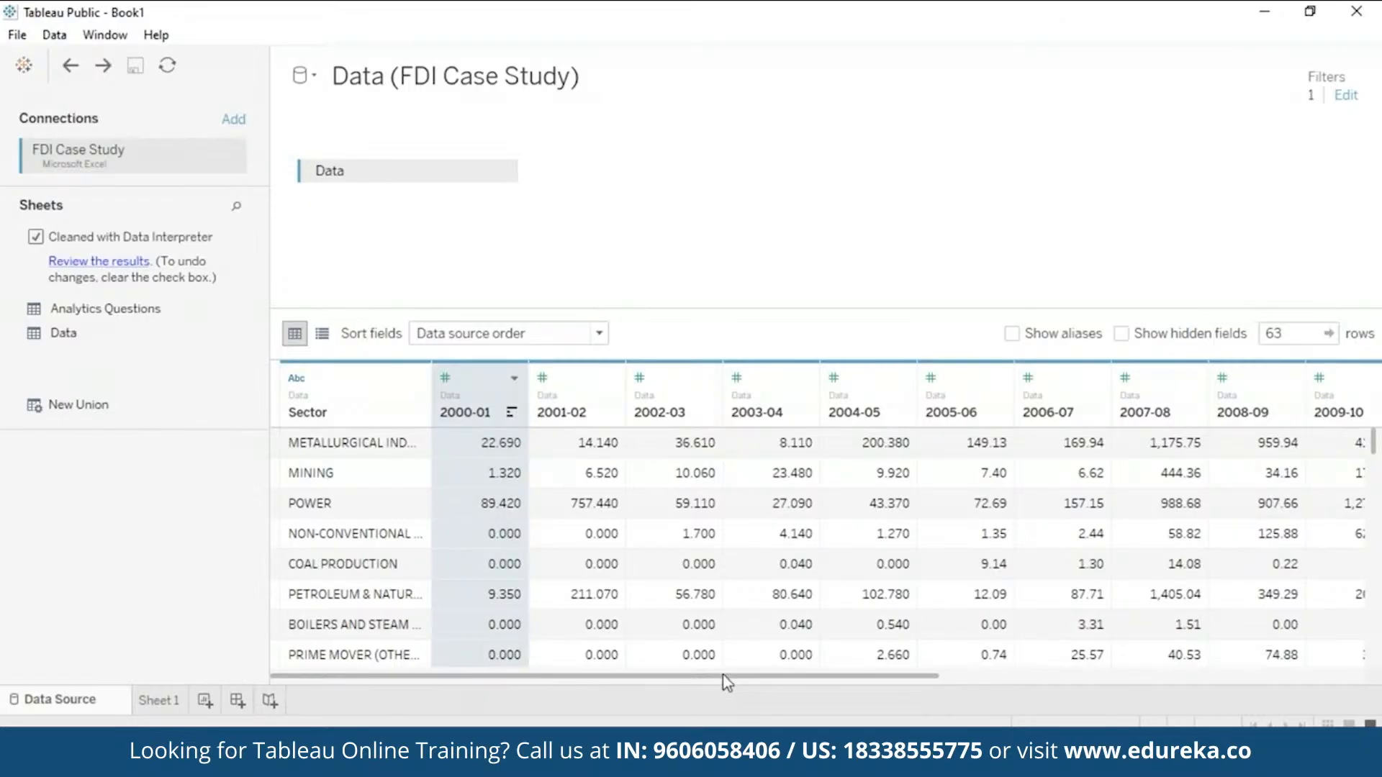
{"action": "left_click_drag", "start_coordinate": [725, 678], "coordinate": [1141, 700]}
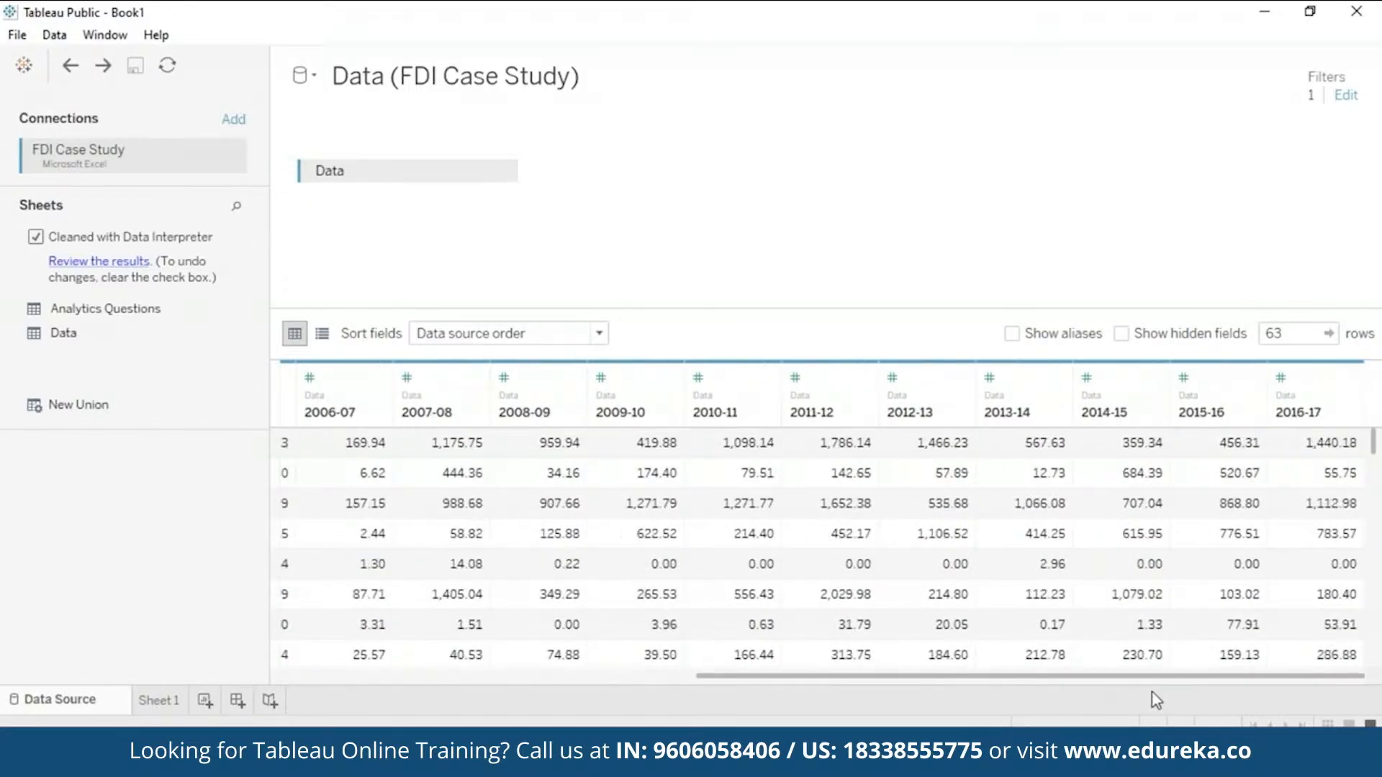
{"action": "left_click", "coordinate": [1281, 410], "text": "shift"}
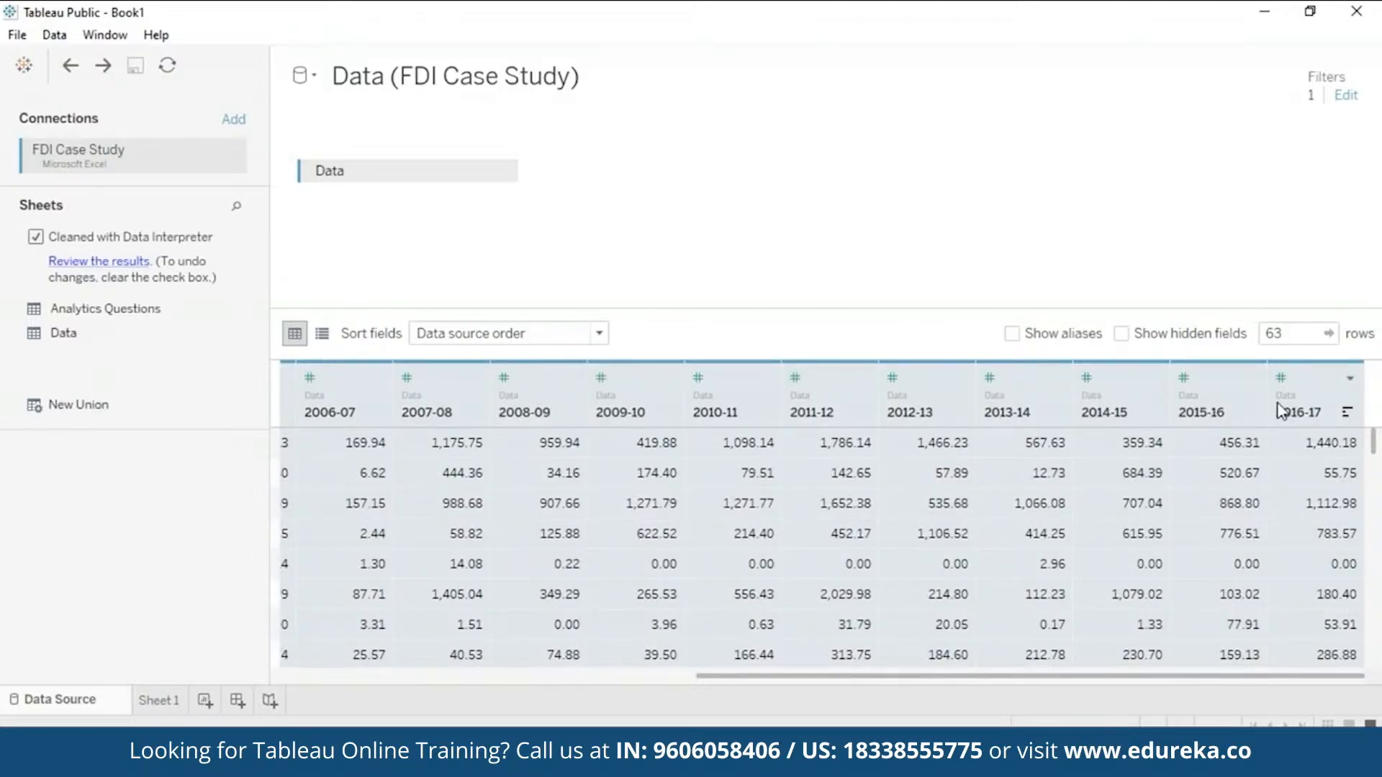
{"action": "right_click", "coordinate": [1279, 410]}
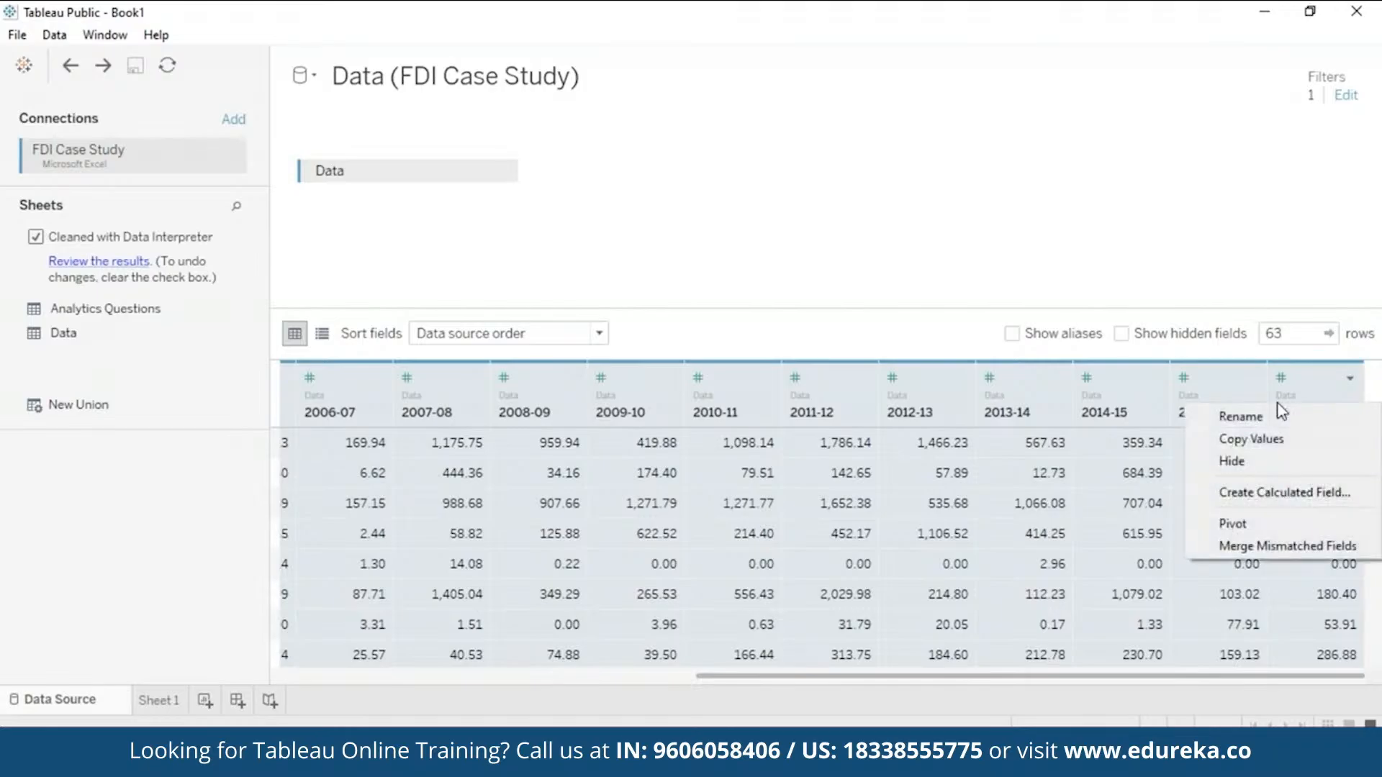
{"action": "left_click", "coordinate": [1271, 524]}
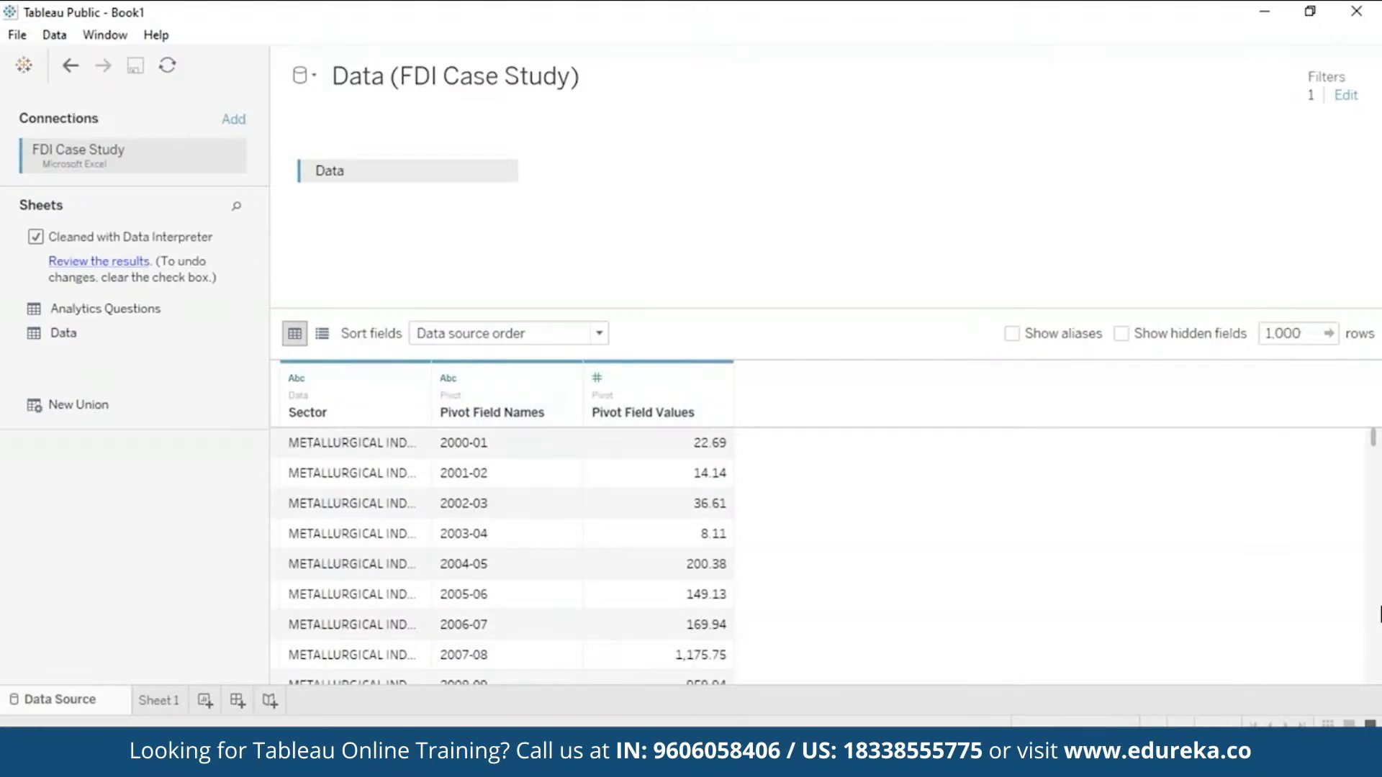
Step: Rename the Pivot Field Names column as Year
{"action": "scroll", "coordinate": [1379, 614], "scroll_direction": "down", "scroll_amount": 10}
{"action": "scroll", "coordinate": [1380, 614], "scroll_direction": "down", "scroll_amount": 10}
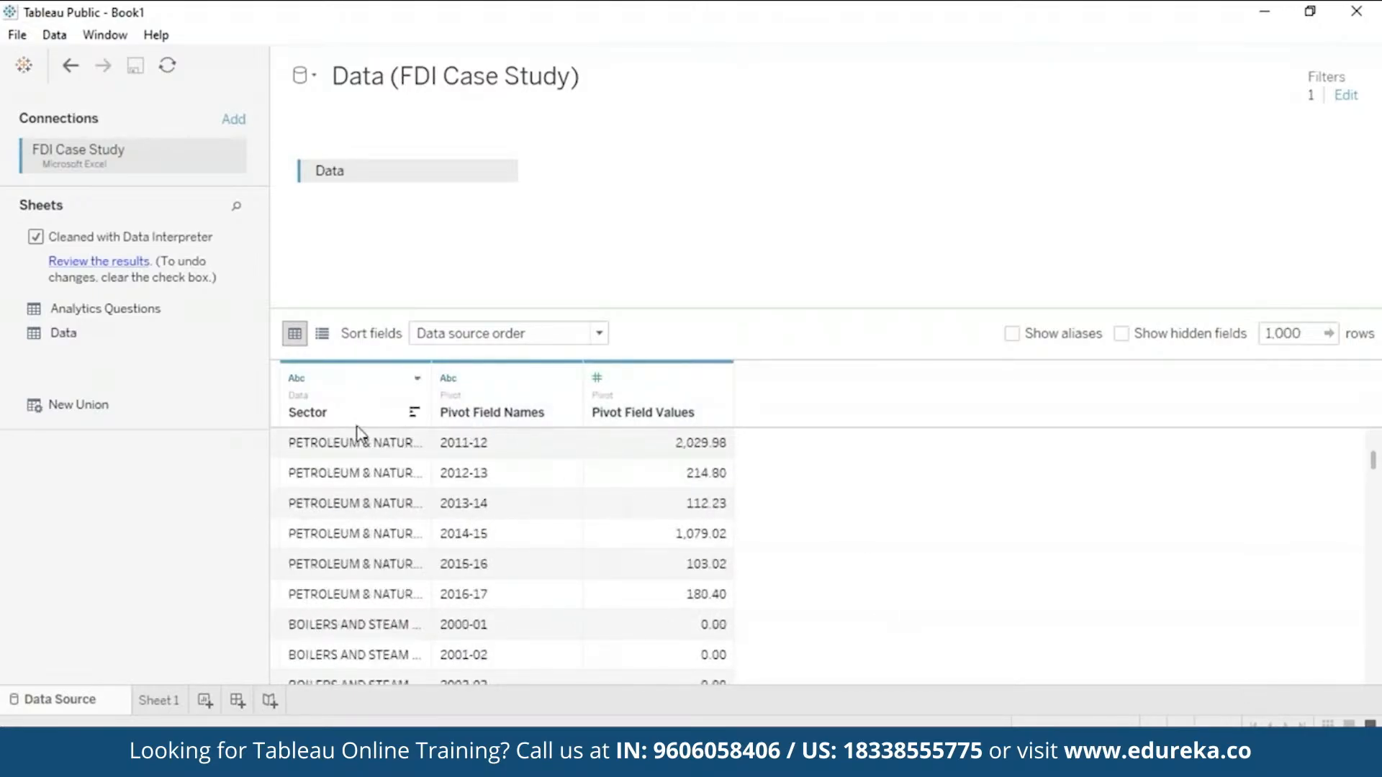
{"action": "right_click", "coordinate": [521, 417]}
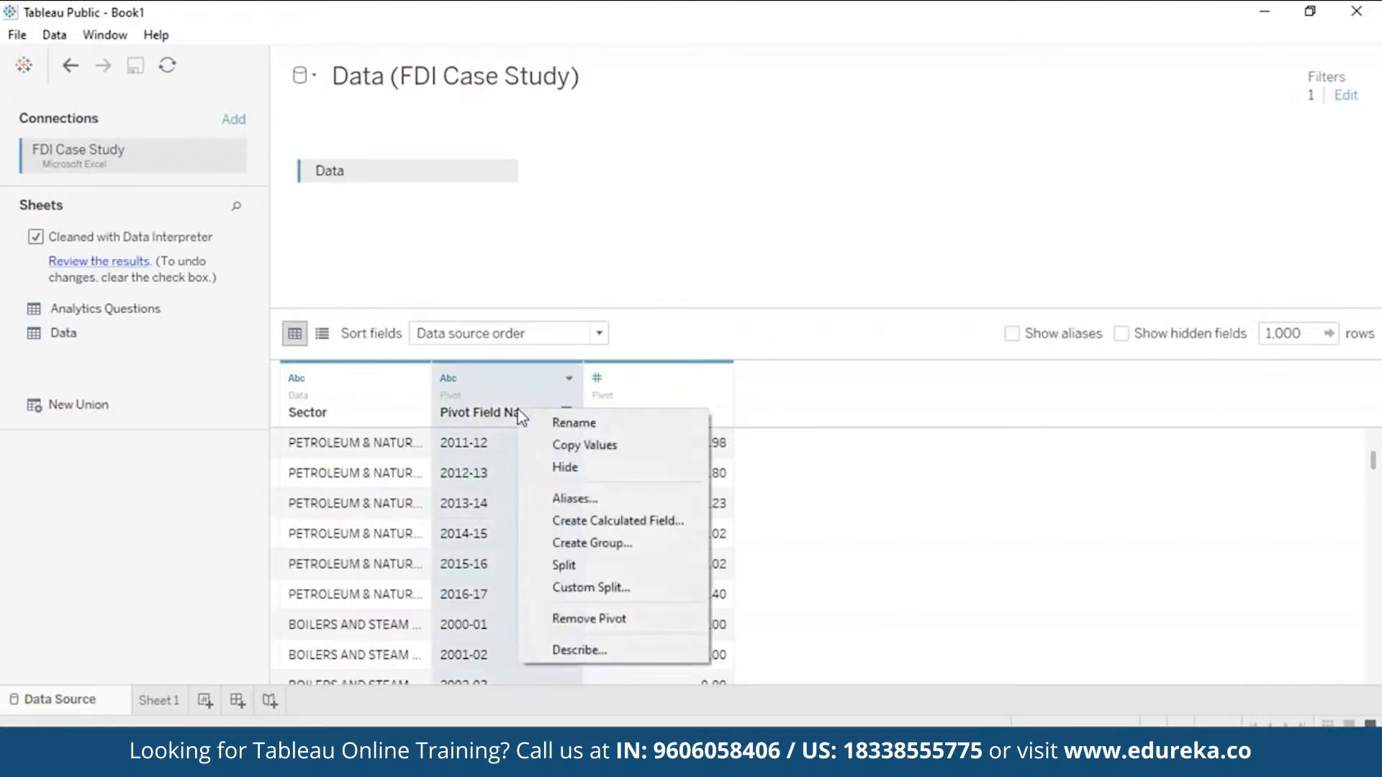
{"action": "left_click", "coordinate": [572, 422]}
{"action": "type", "text": "Year"}
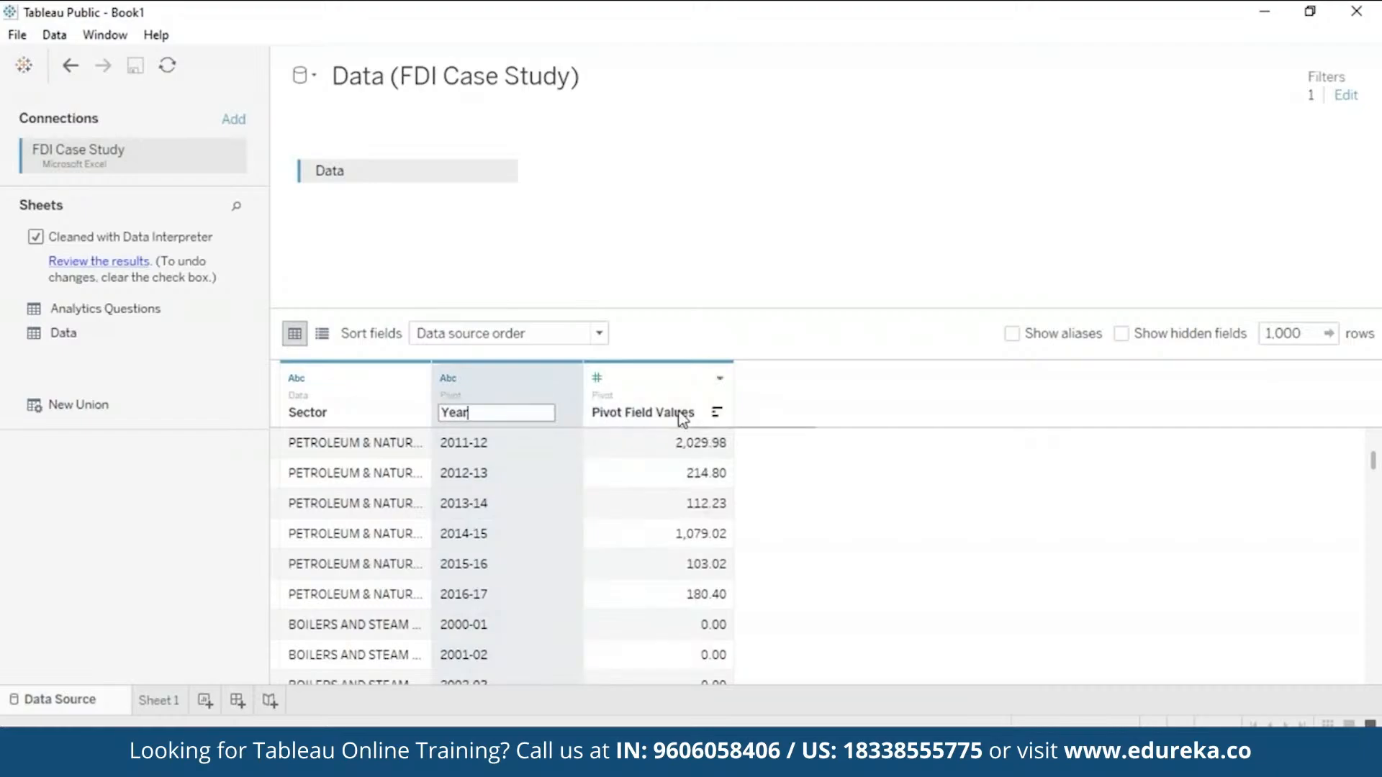
{"action": "key", "text": "Return"}
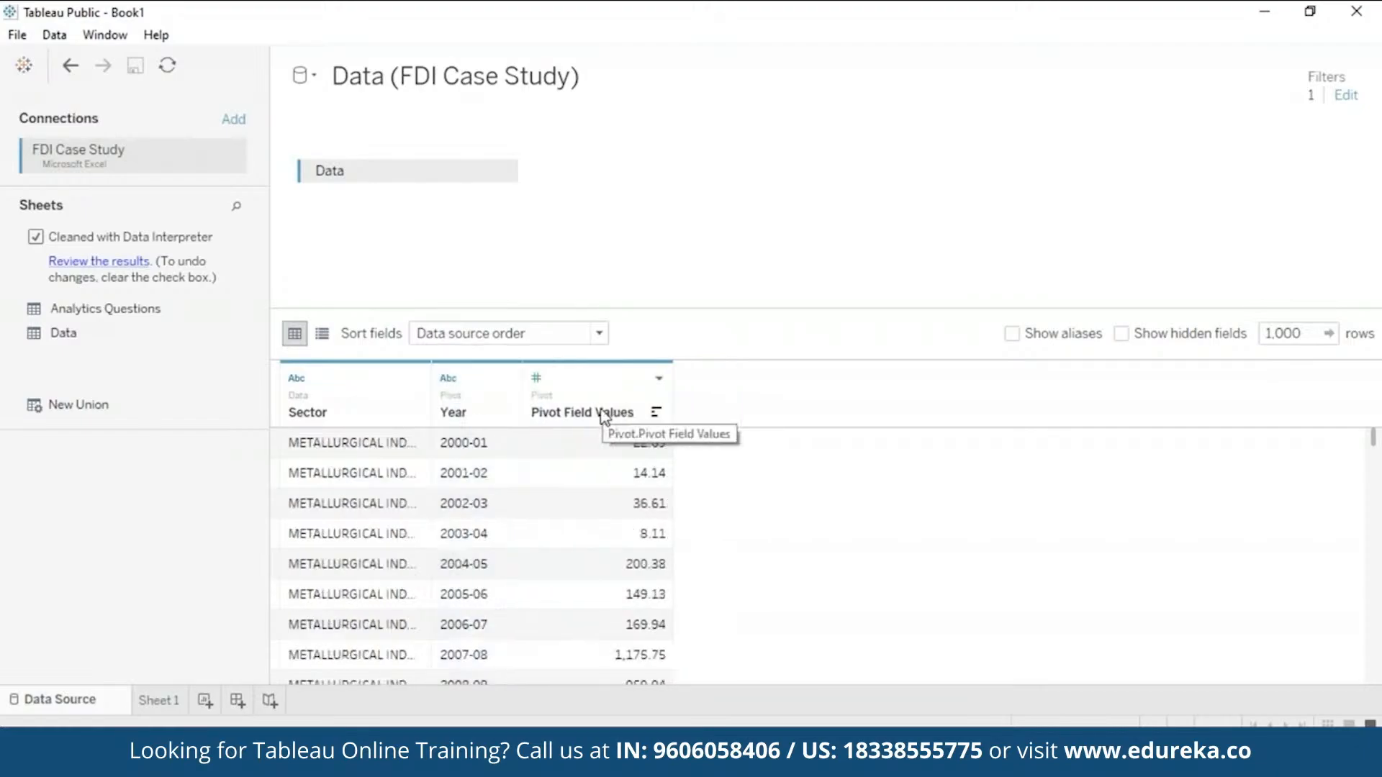
Step: Rename the Pivot Field Values column as FDI Value
{"action": "right_click", "coordinate": [603, 414]}
{"action": "left_click", "coordinate": [632, 425]}
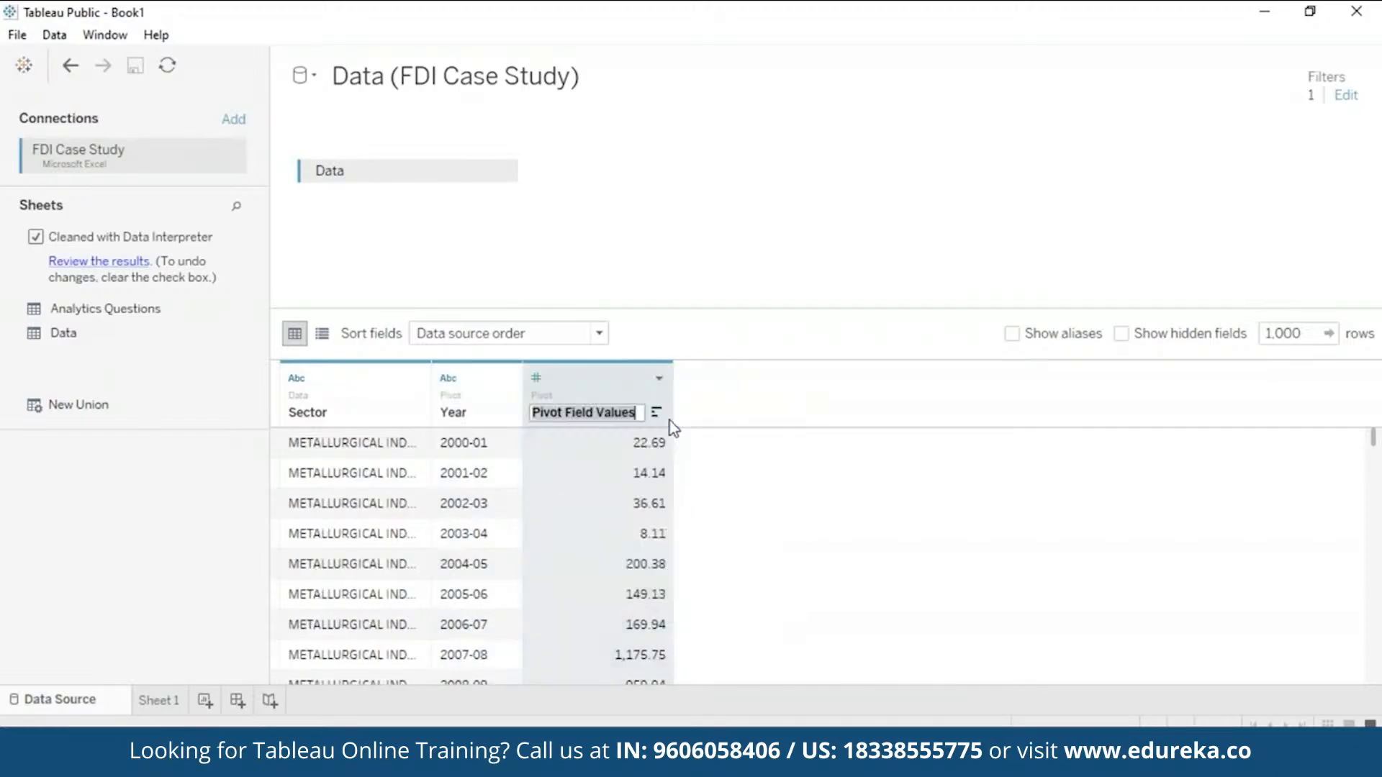
{"action": "type", "text": "FDI"}
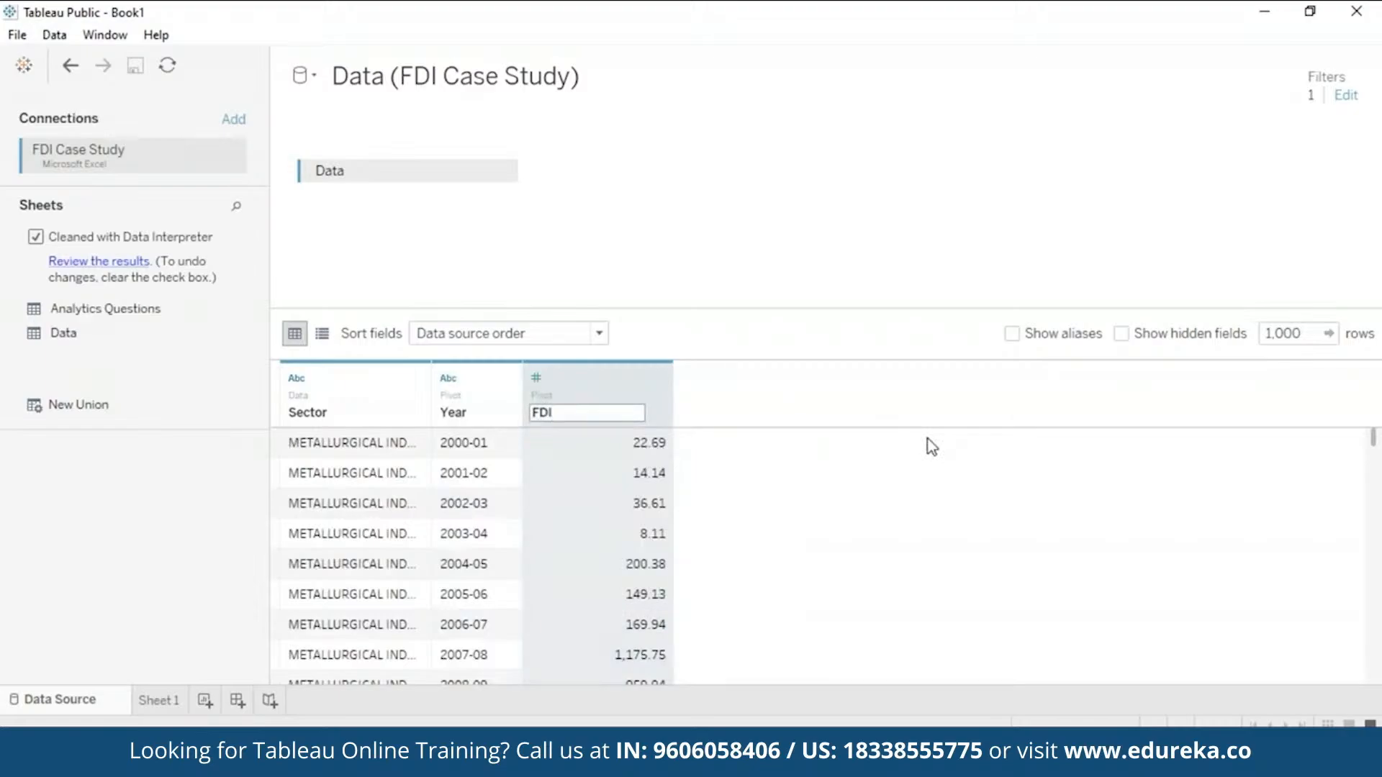
{"action": "type", "text": " Value"}
{"action": "key", "text": "Return"}
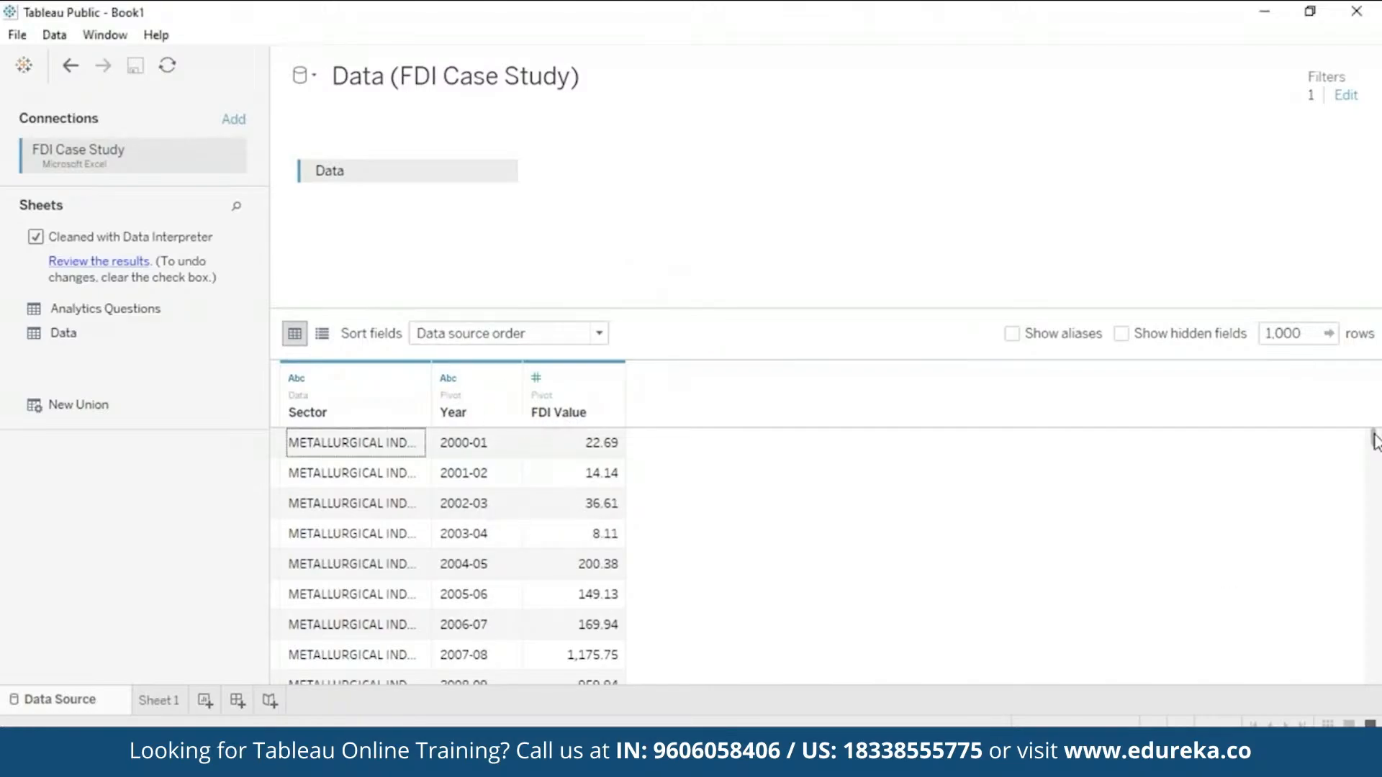
Step: Create a calculated field from the Year column and name it Fiscal Year
{"action": "mouse_move", "coordinate": [1373, 436]}
{"action": "left_mouse_down"}
{"action": "mouse_move", "coordinate": [1376, 454]}
{"action": "mouse_move", "coordinate": [1376, 431]}
{"action": "left_mouse_up"}
{"action": "right_click", "coordinate": [469, 415]}
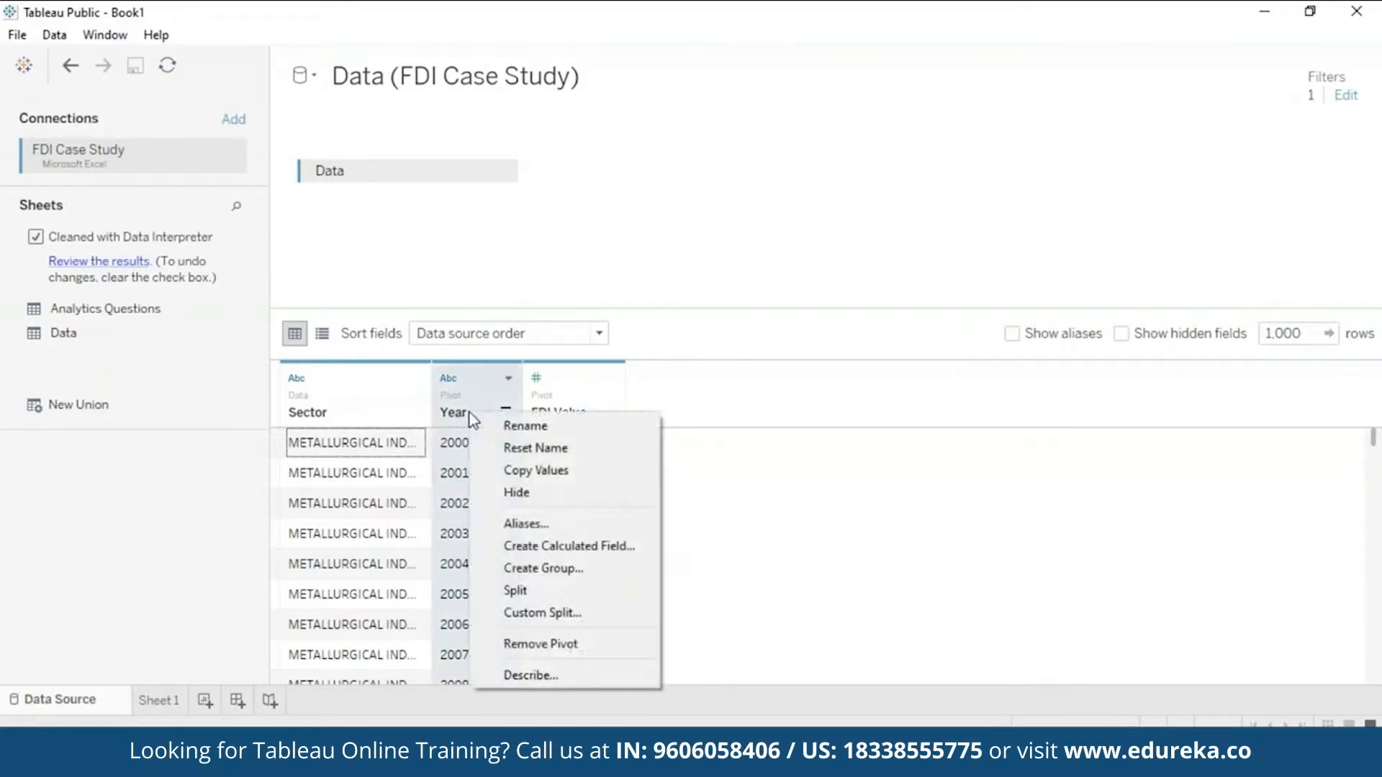
{"action": "left_click", "coordinate": [561, 545]}
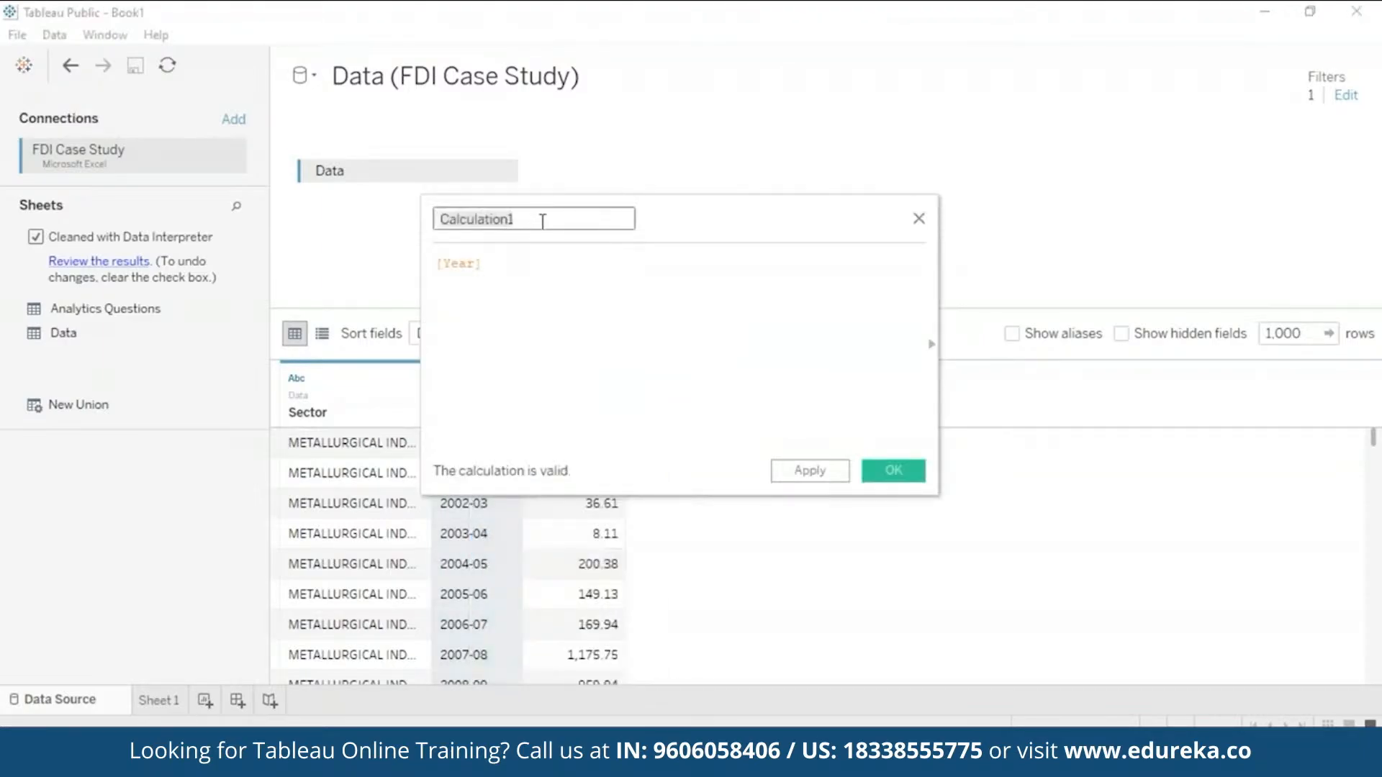
{"action": "key", "text": "BackSpace"}
{"action": "type", "text": "Fin"}
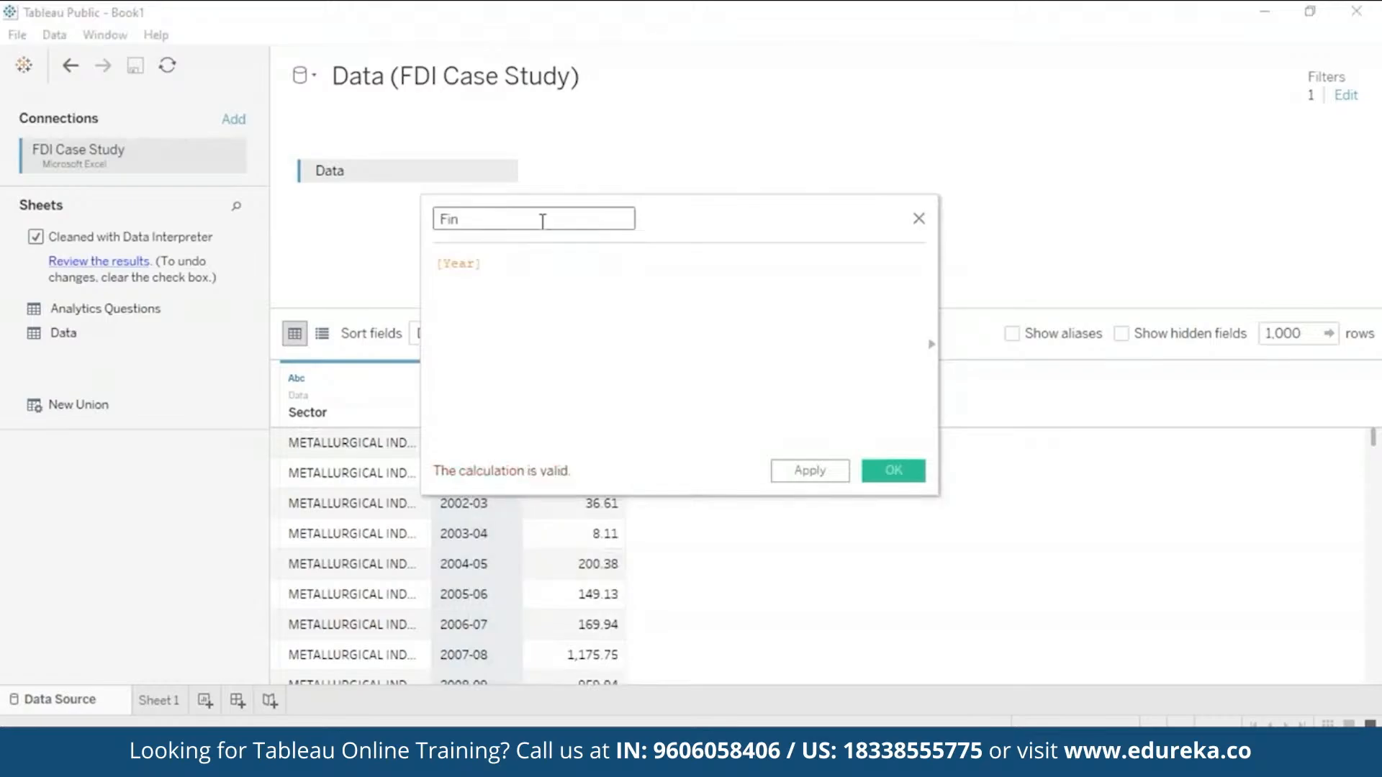
{"action": "key", "text": "BackSpace"}
{"action": "type", "text": "scal Year"}
{"action": "left_click", "coordinate": [512, 260]}
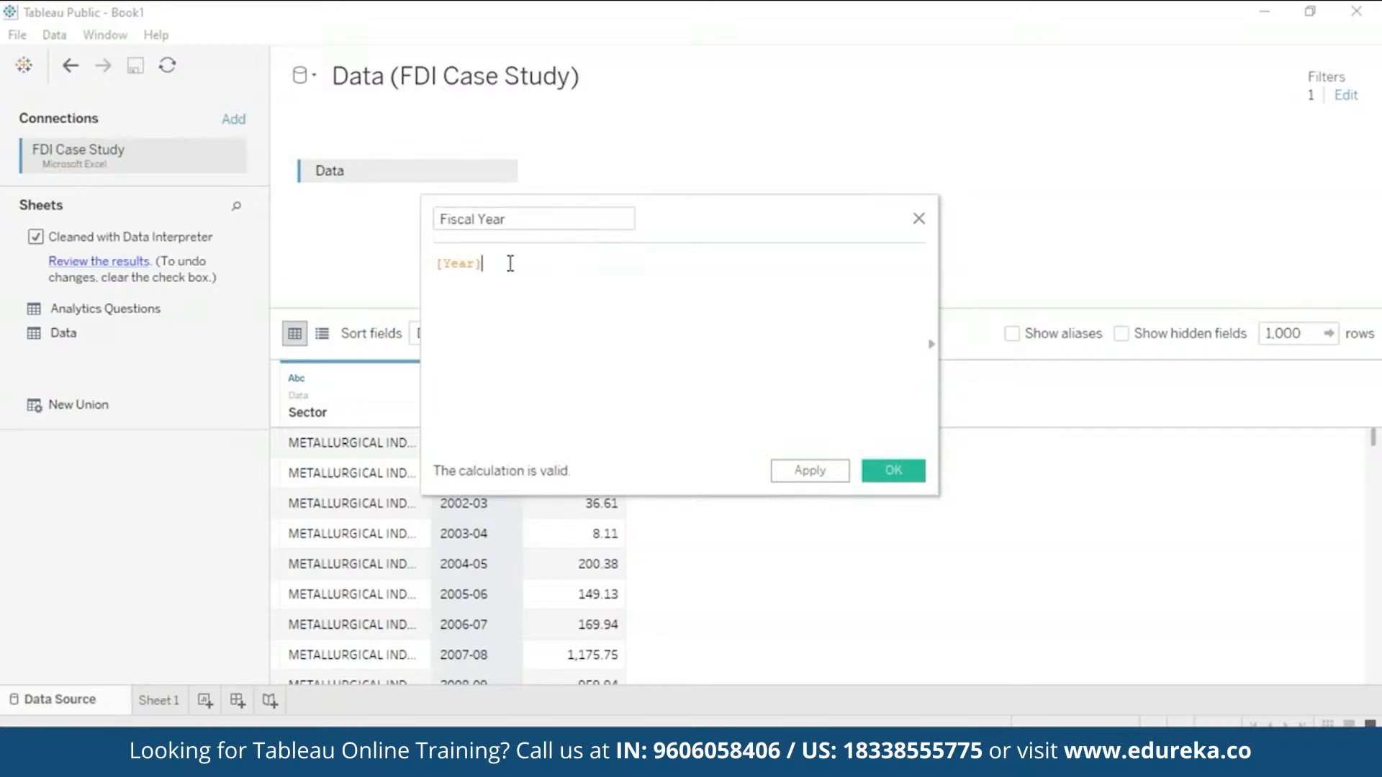
Step: Define the Fiscal Year formula as LEFT([Year],4) and save the calculated field
{"action": "left_click", "coordinate": [439, 264]}
{"action": "type", "text": "L"}
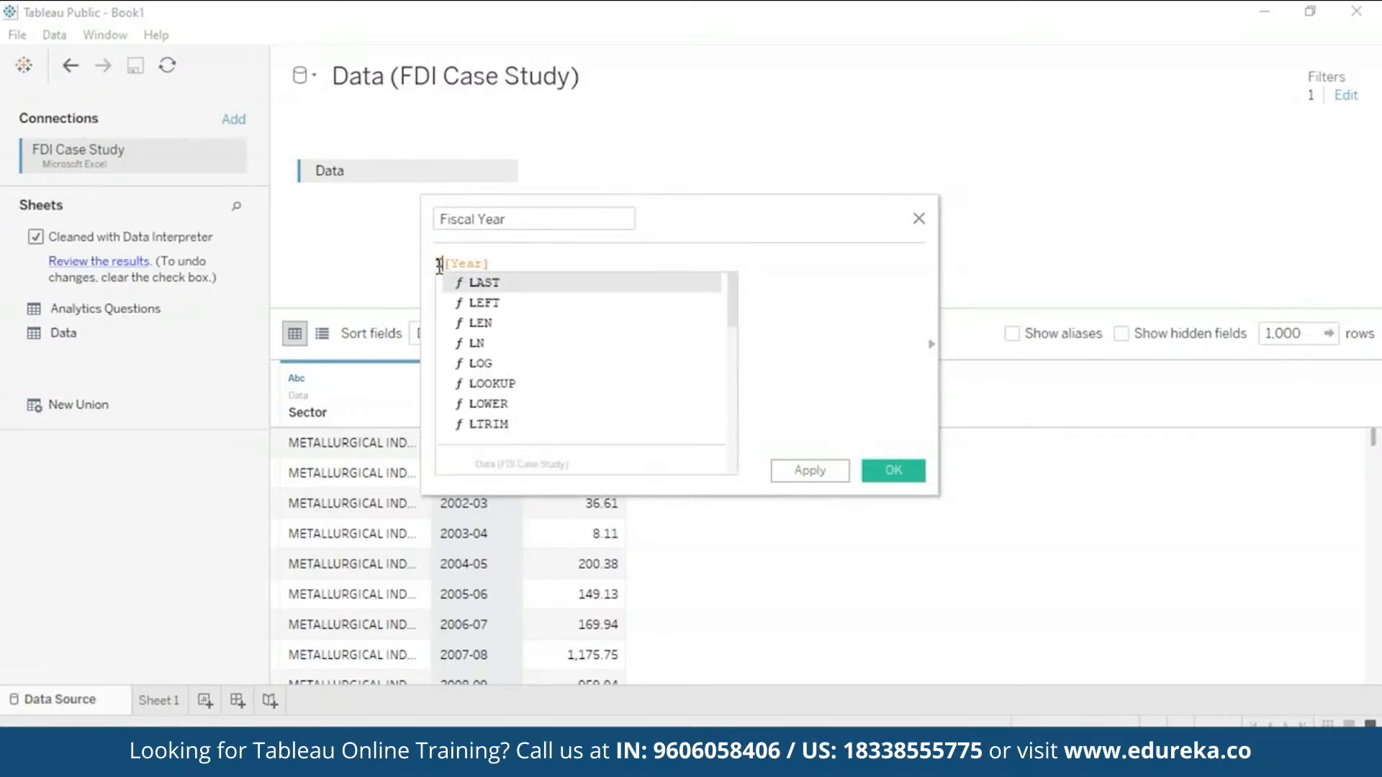
{"action": "left_click", "coordinate": [475, 302]}
{"action": "mouse_move", "coordinate": [484, 263]}
{"action": "left_mouse_down"}
{"action": "mouse_move", "coordinate": [532, 265]}
{"action": "mouse_move", "coordinate": [473, 264]}
{"action": "left_mouse_up"}
{"action": "type", "text": ",4)"}
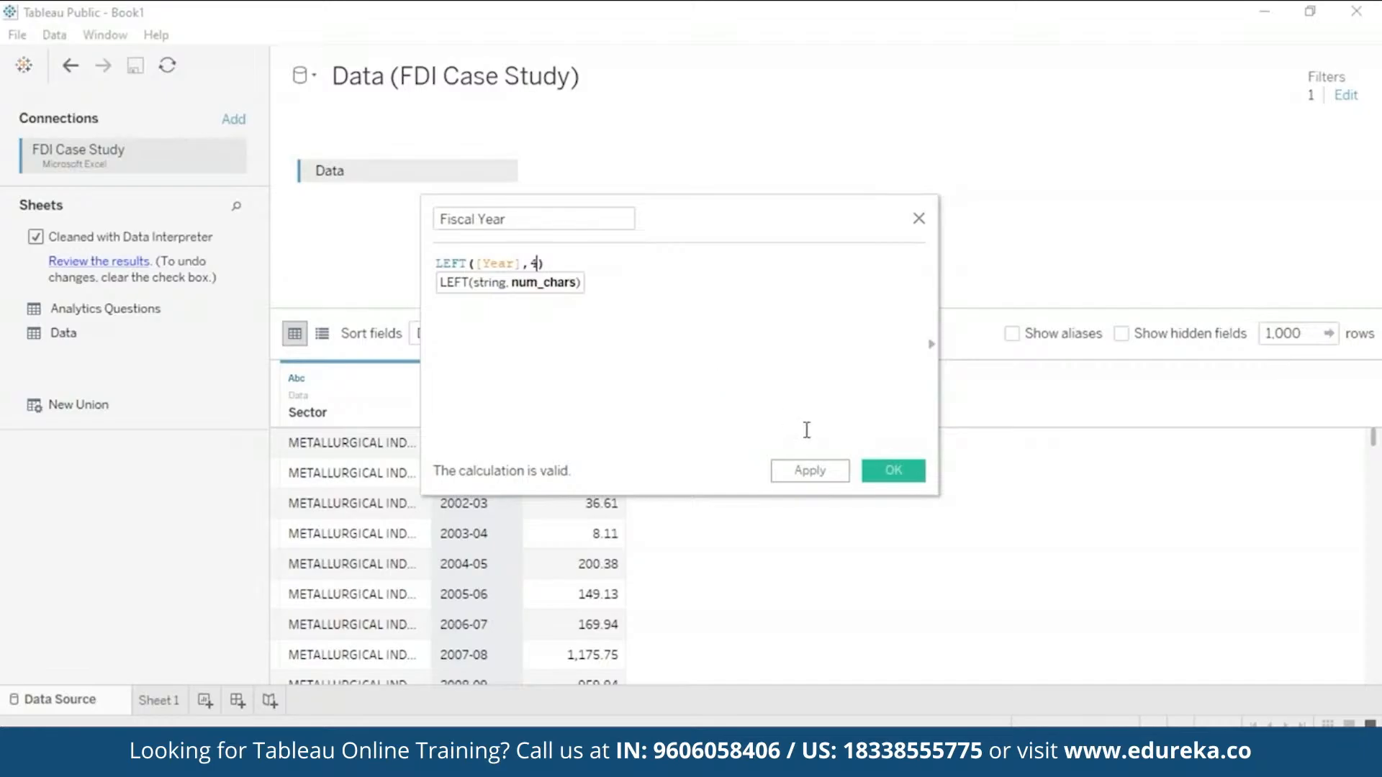
{"action": "left_click", "coordinate": [822, 469]}
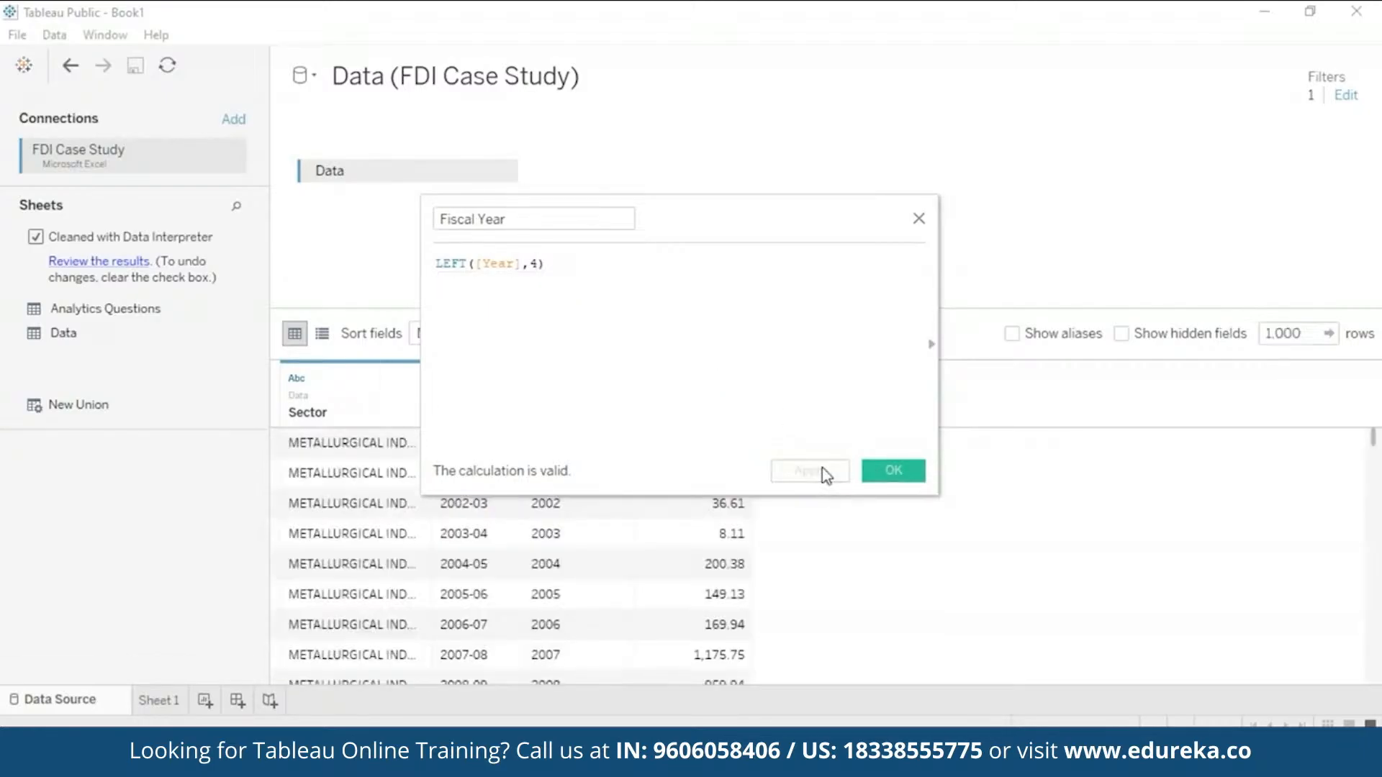
{"action": "left_click", "coordinate": [908, 474]}
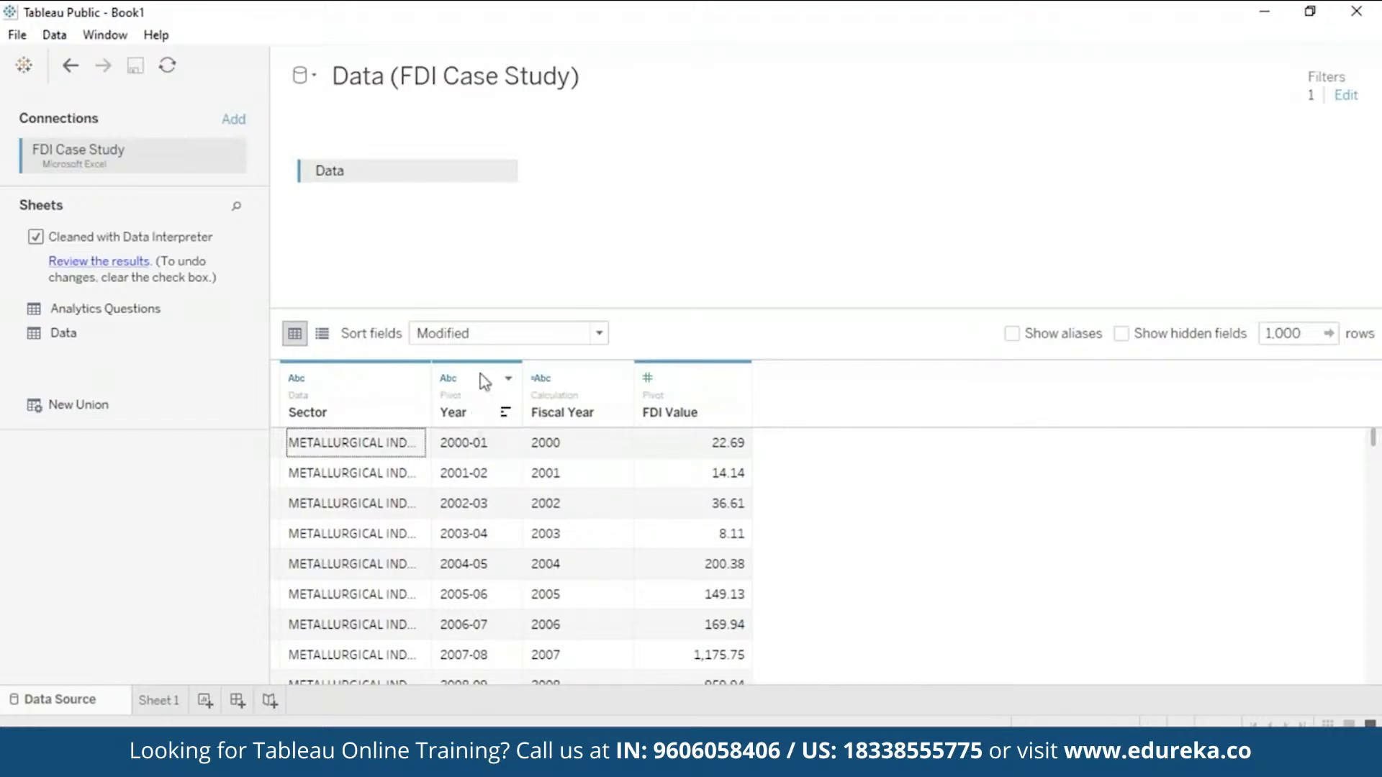
Step: Hide the original Year column in the data source and open Sheet 1
{"action": "left_click", "coordinate": [506, 379]}
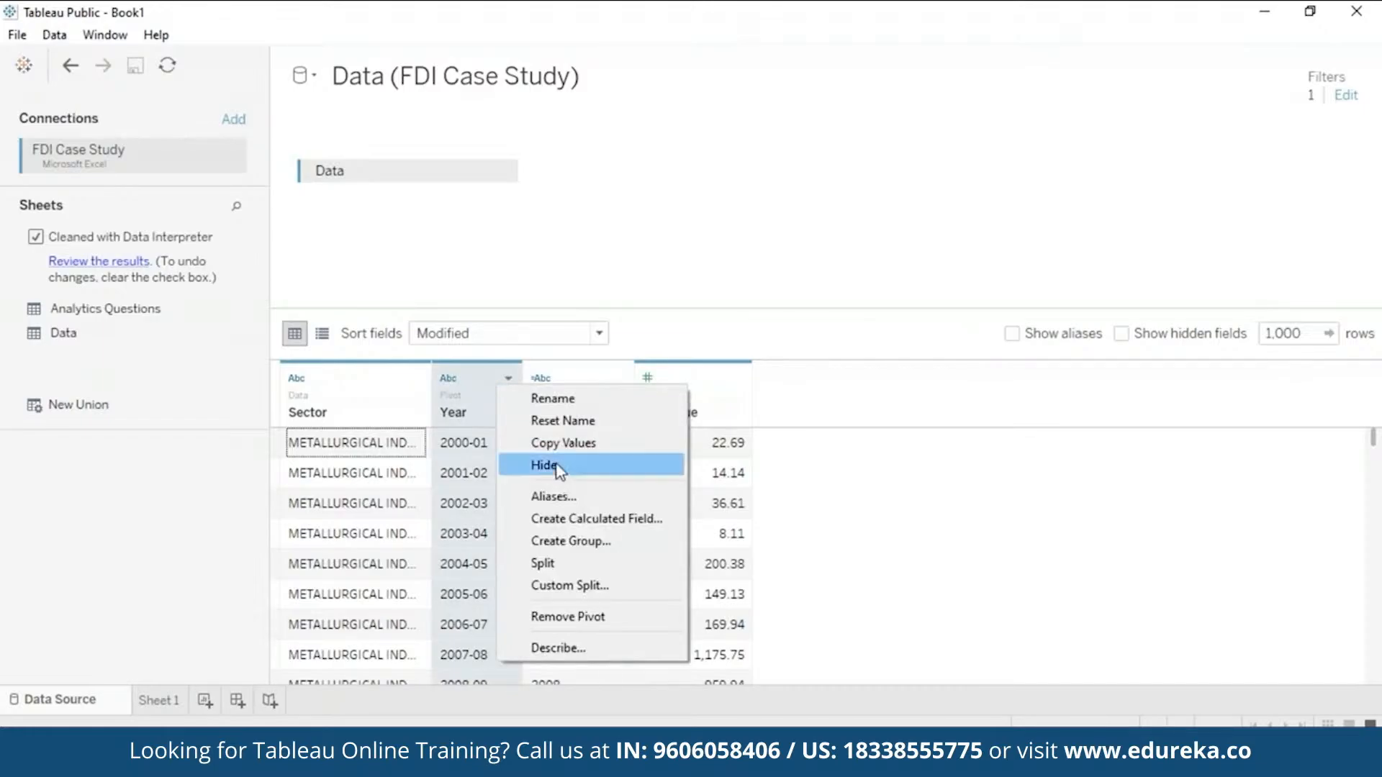
{"action": "left_click", "coordinate": [555, 465]}
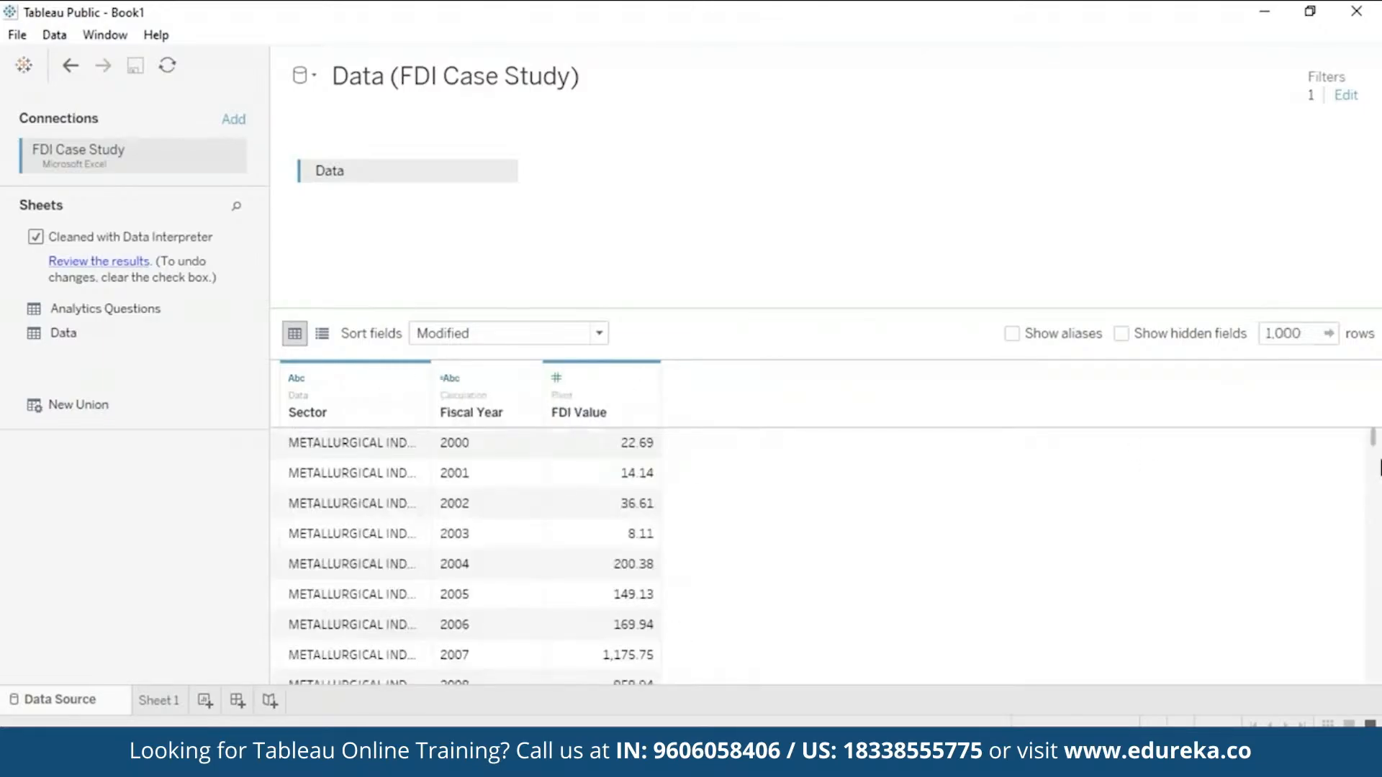
{"action": "mouse_move", "coordinate": [1374, 440]}
{"action": "left_mouse_down"}
{"action": "mouse_move", "coordinate": [1373, 518]}
{"action": "mouse_move", "coordinate": [1374, 422]}
{"action": "left_mouse_up"}
{"action": "left_click", "coordinate": [160, 700]}
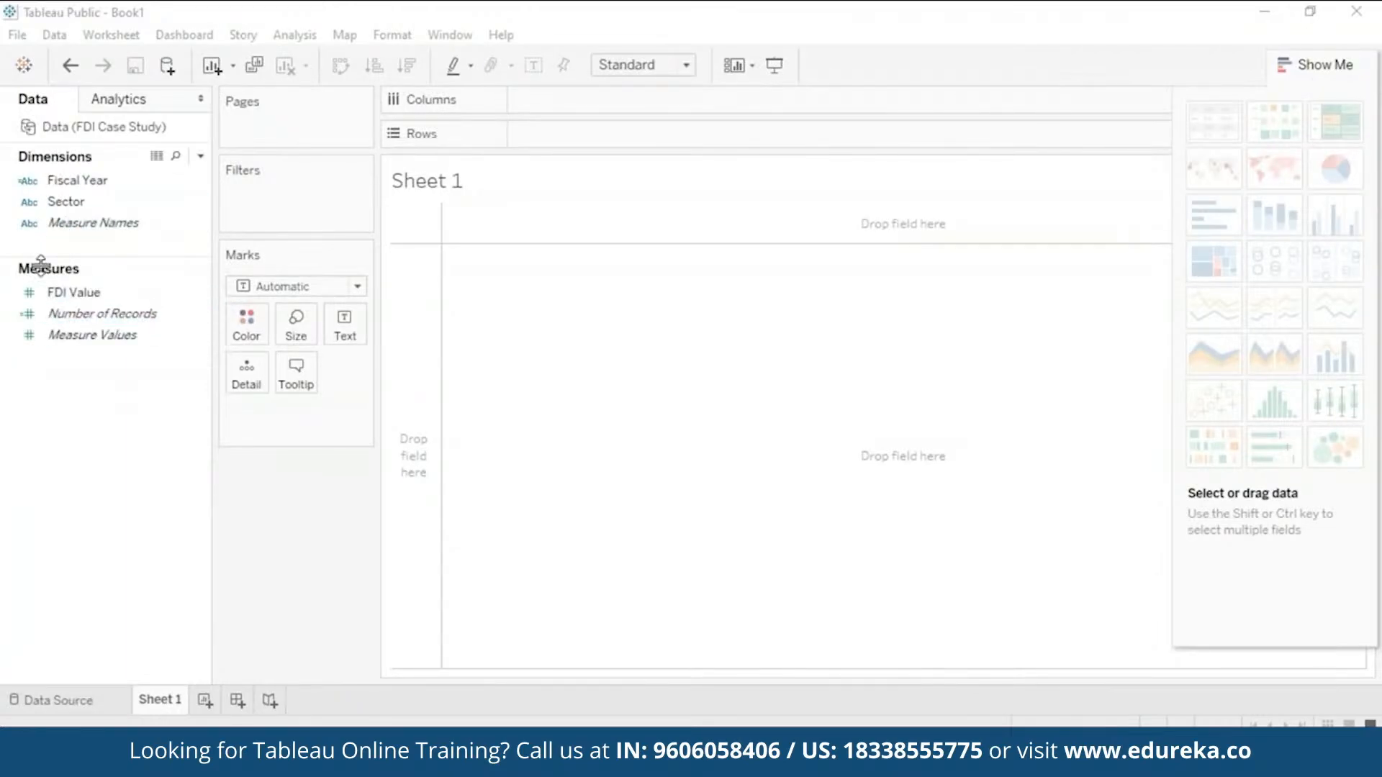
Step: Examine the worksheet's analytics options, its dimensions and measures, and the Show Me chart types
{"action": "left_click", "coordinate": [154, 105]}
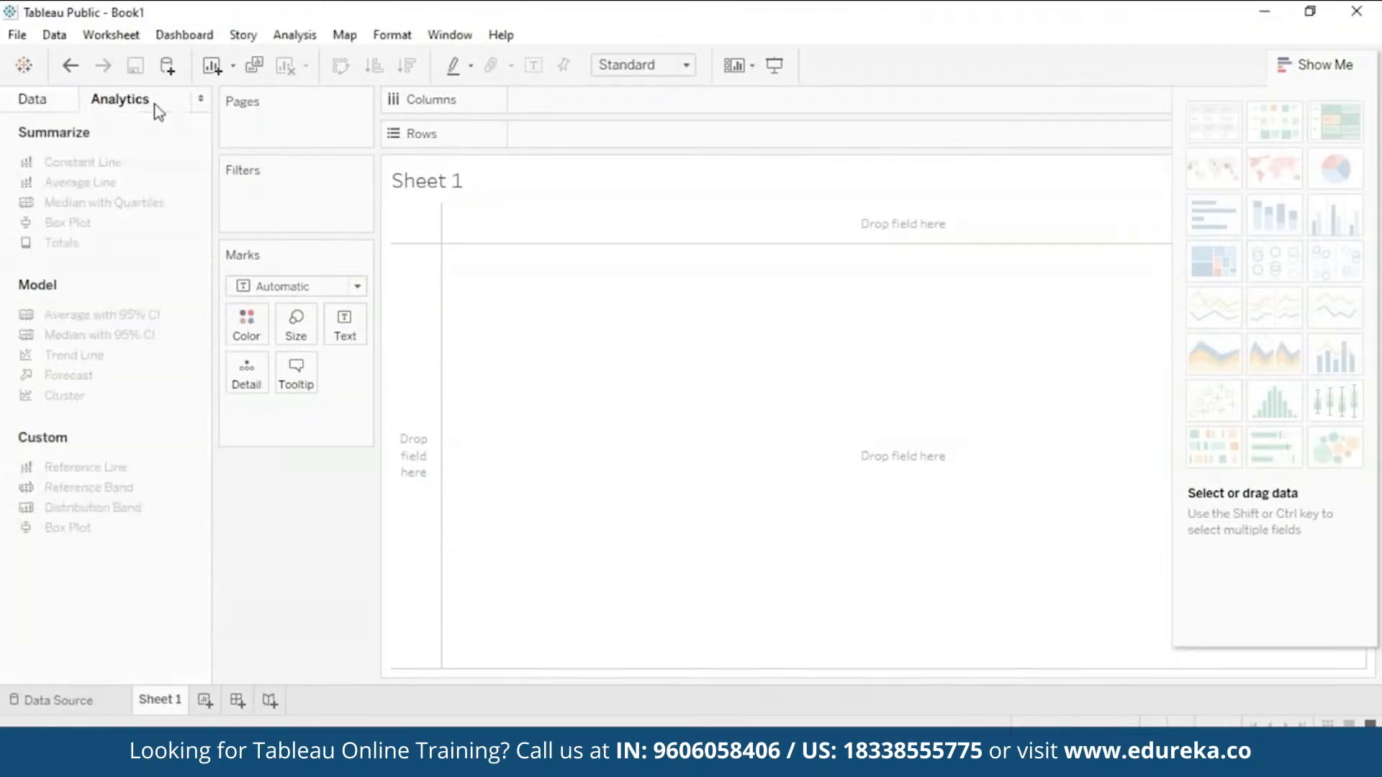
{"action": "left_click", "coordinate": [33, 99]}
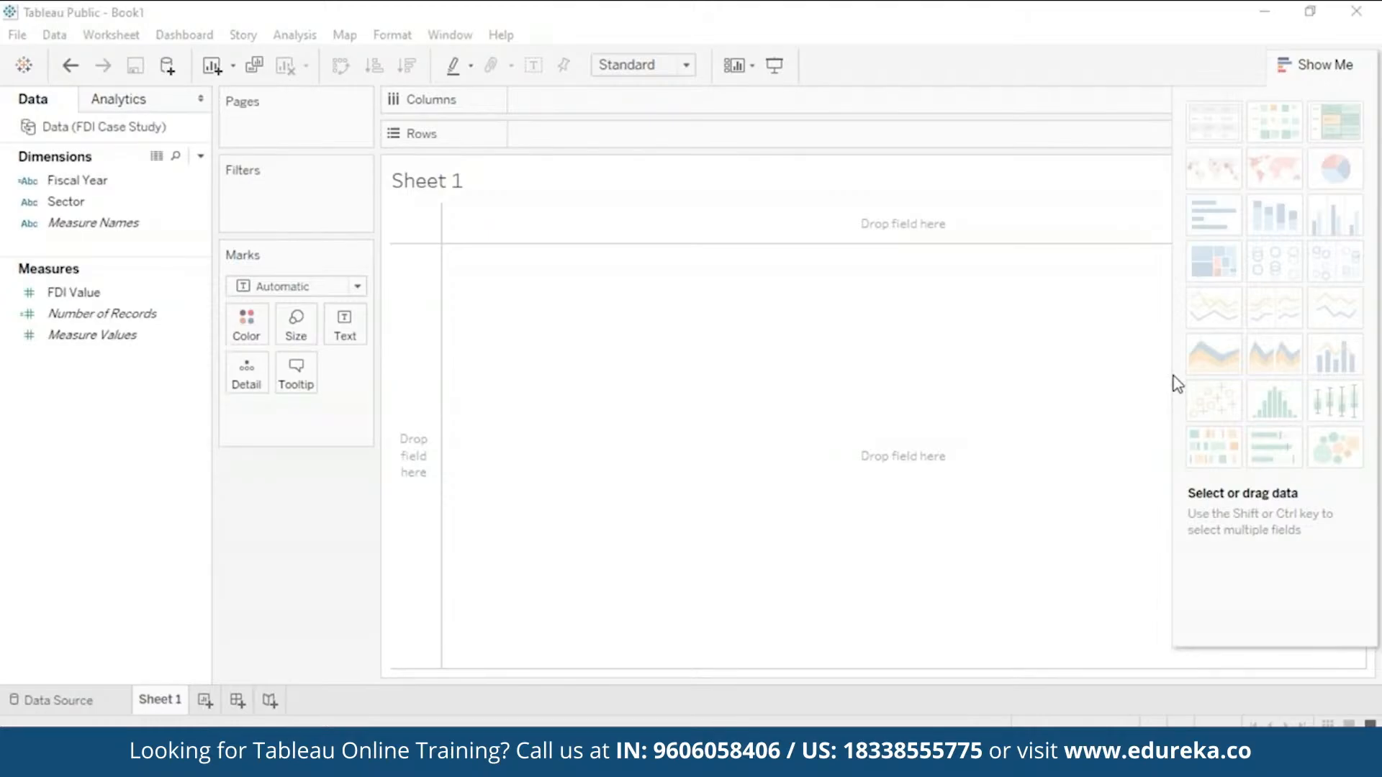
{"action": "left_click", "coordinate": [651, 345]}
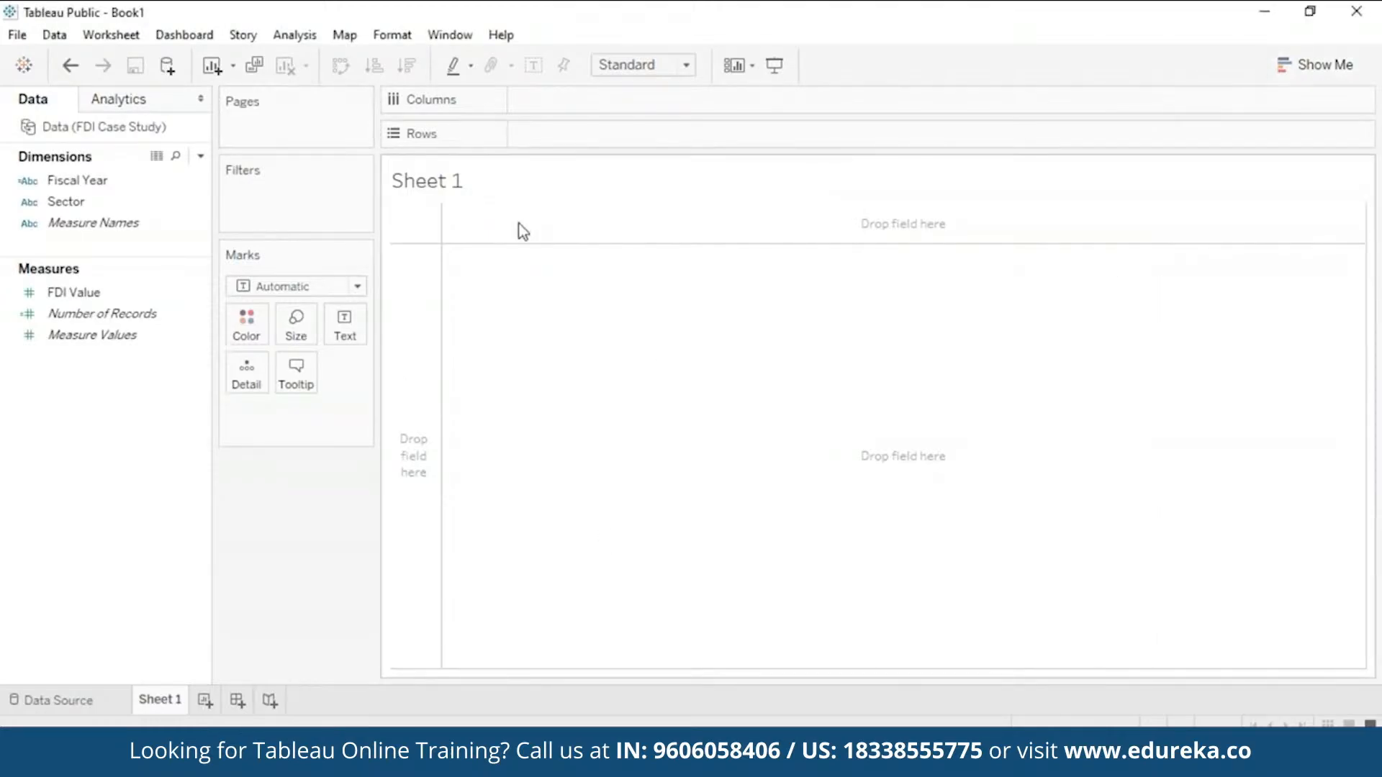
{"action": "left_click", "coordinate": [62, 293]}
{"action": "left_click", "coordinate": [93, 317]}
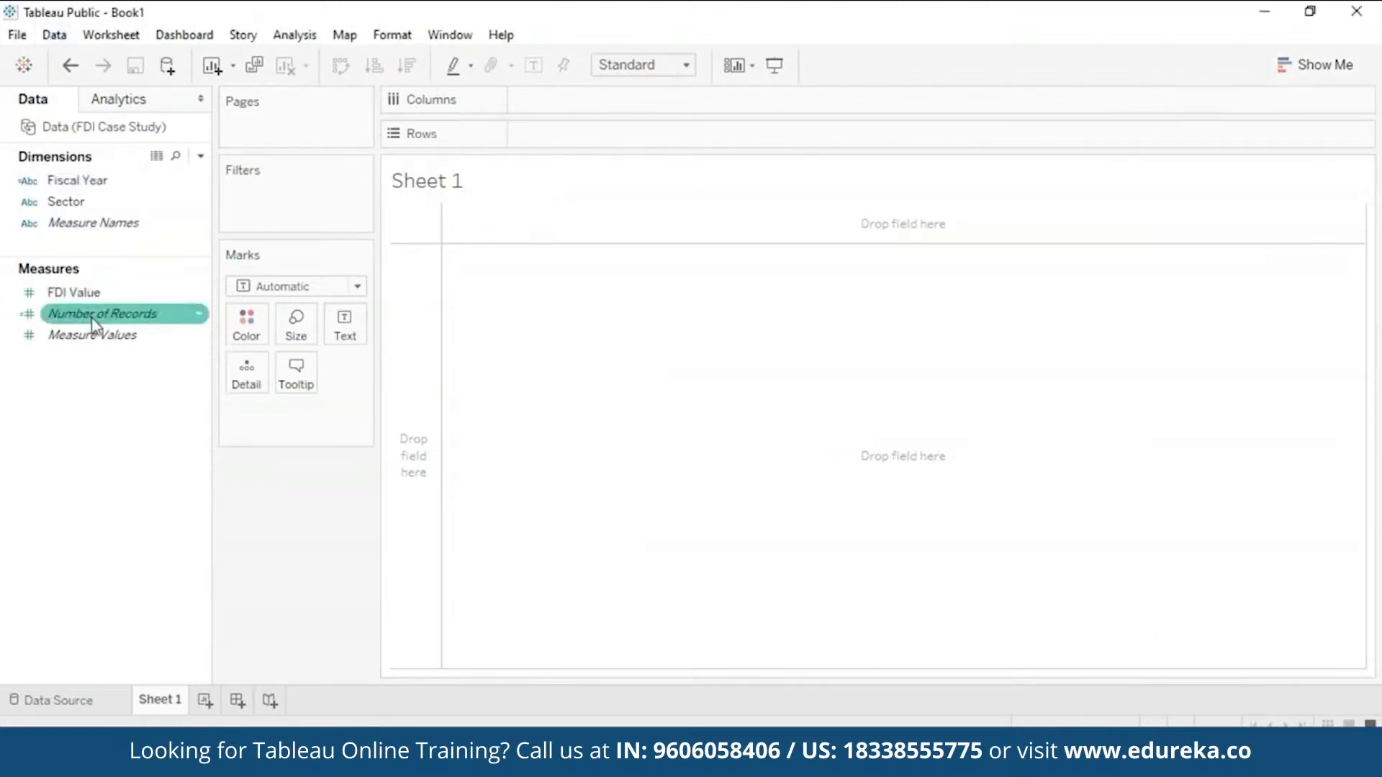
{"action": "left_click", "coordinate": [63, 204]}
{"action": "left_click", "coordinate": [134, 321]}
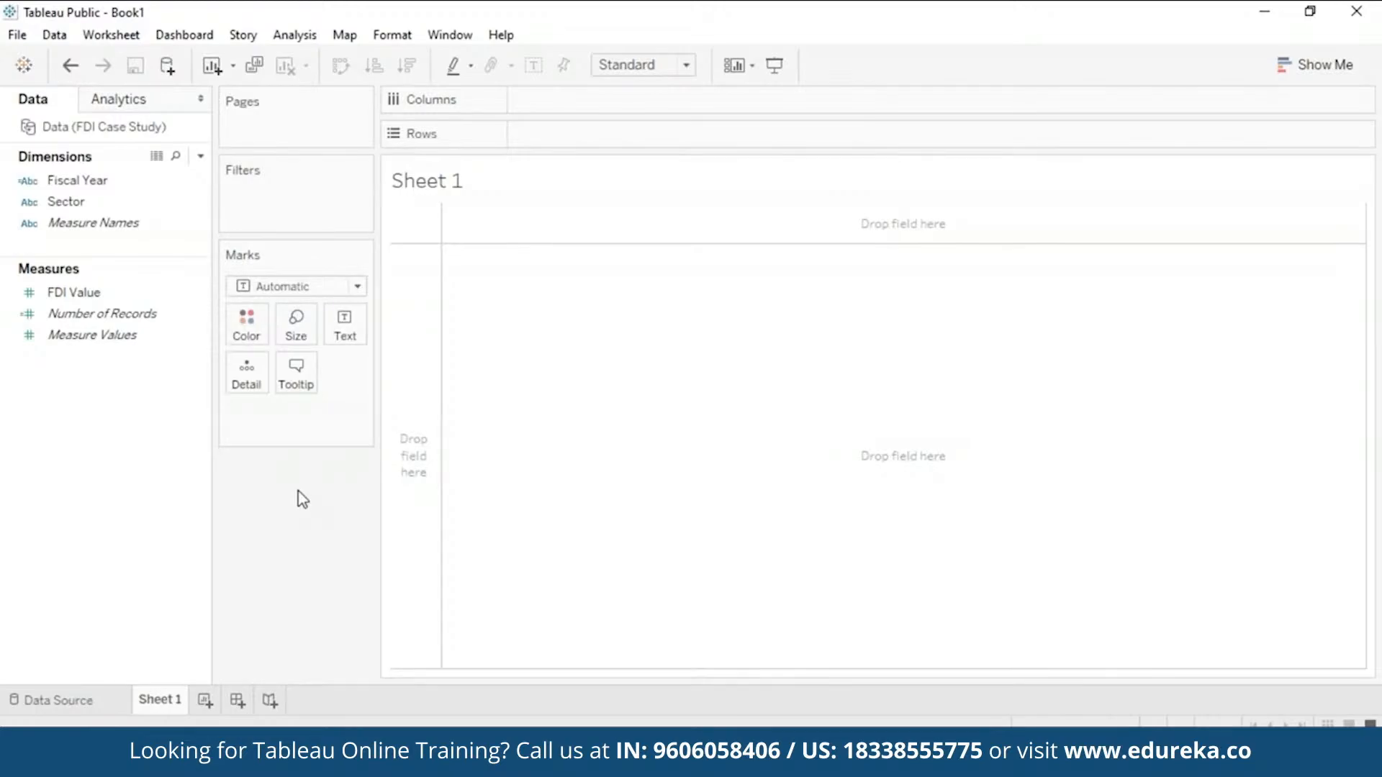
{"action": "left_click", "coordinate": [1305, 72]}
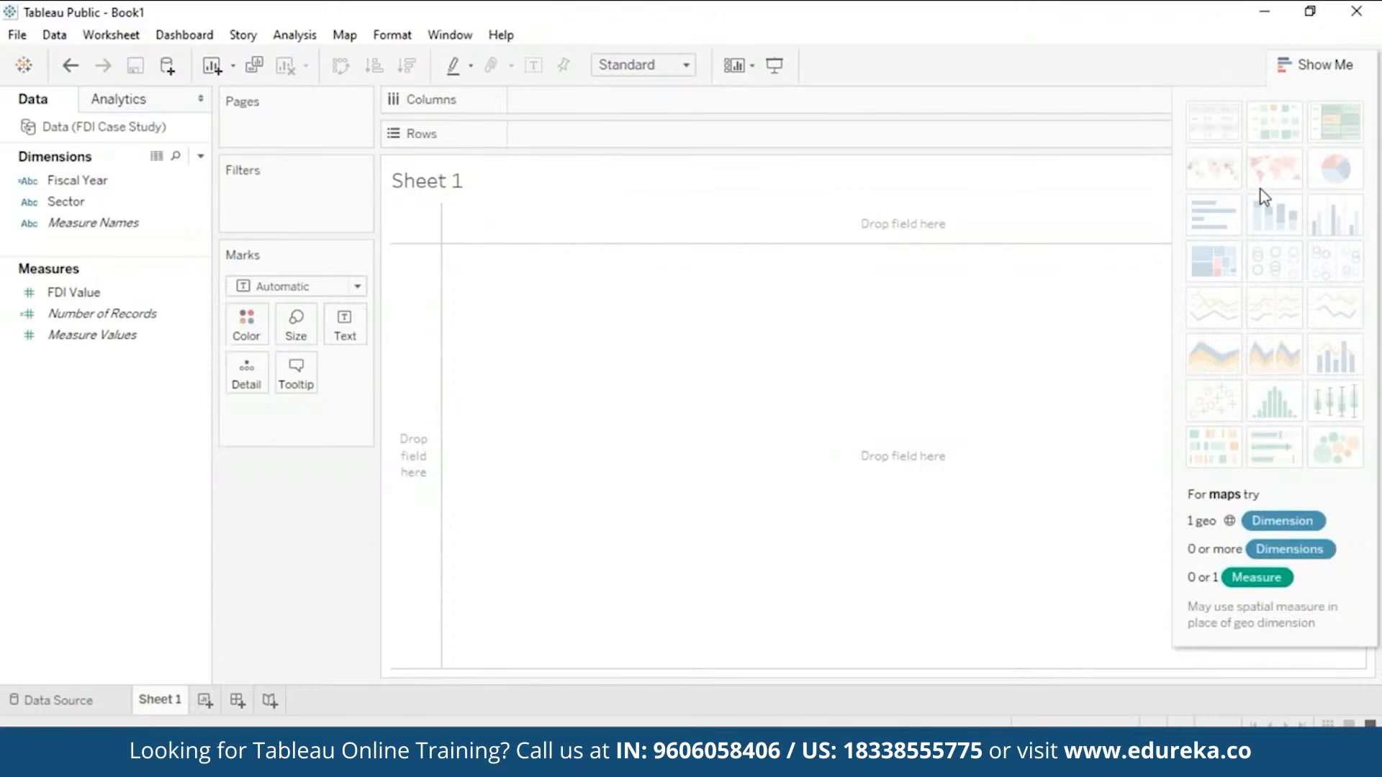
{"action": "left_click", "coordinate": [1321, 65]}
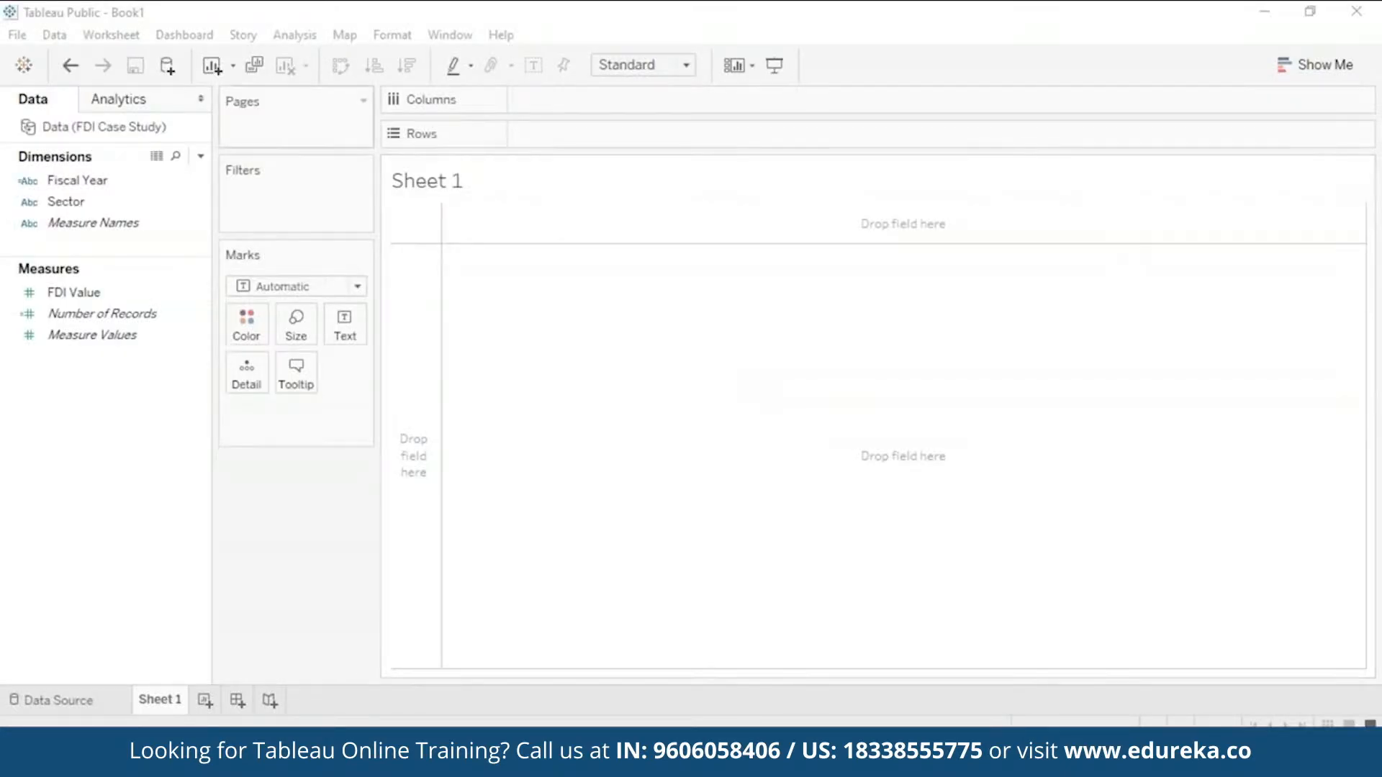
Step: List the Sector dimension in Rows and show the summed FDI Value as text for each sector
{"action": "left_click", "coordinate": [105, 206]}
{"action": "mouse_move", "coordinate": [105, 203]}
{"action": "left_mouse_down"}
{"action": "mouse_move", "coordinate": [352, 190]}
{"action": "mouse_move", "coordinate": [614, 148]}
{"action": "mouse_move", "coordinate": [584, 129]}
{"action": "mouse_move", "coordinate": [519, 135]}
{"action": "left_mouse_up"}
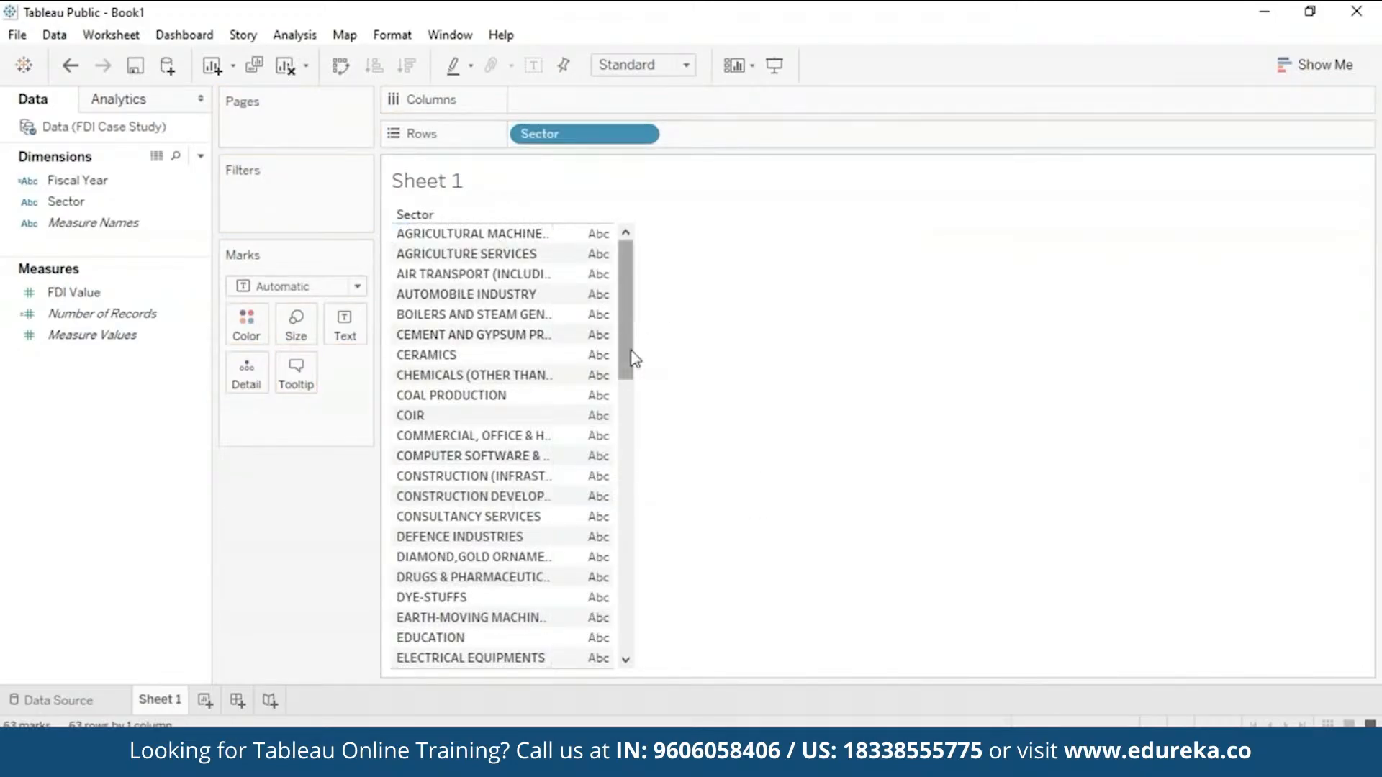
{"action": "left_click_drag", "start_coordinate": [634, 358], "coordinate": [551, 208]}
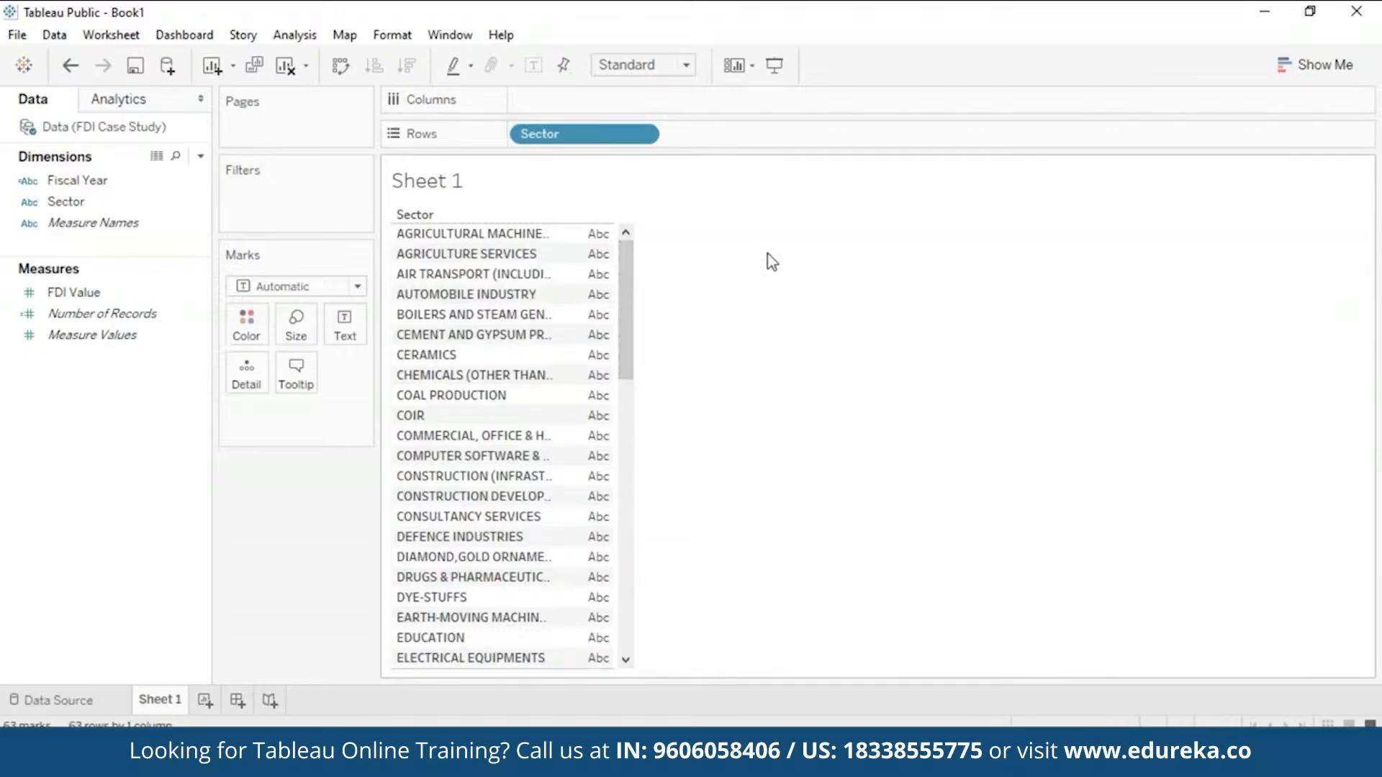
{"action": "left_click", "coordinate": [142, 293]}
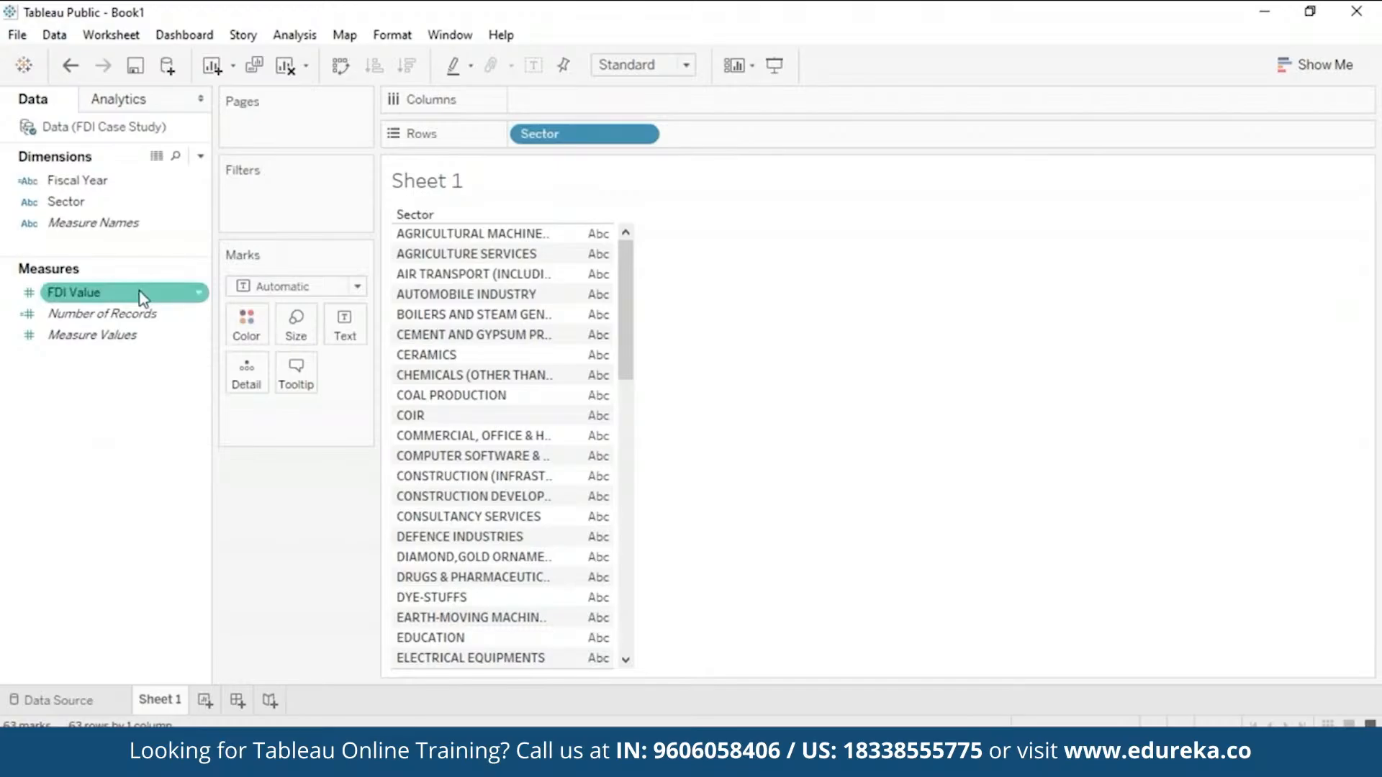
{"action": "left_click_drag", "start_coordinate": [143, 298], "coordinate": [572, 339]}
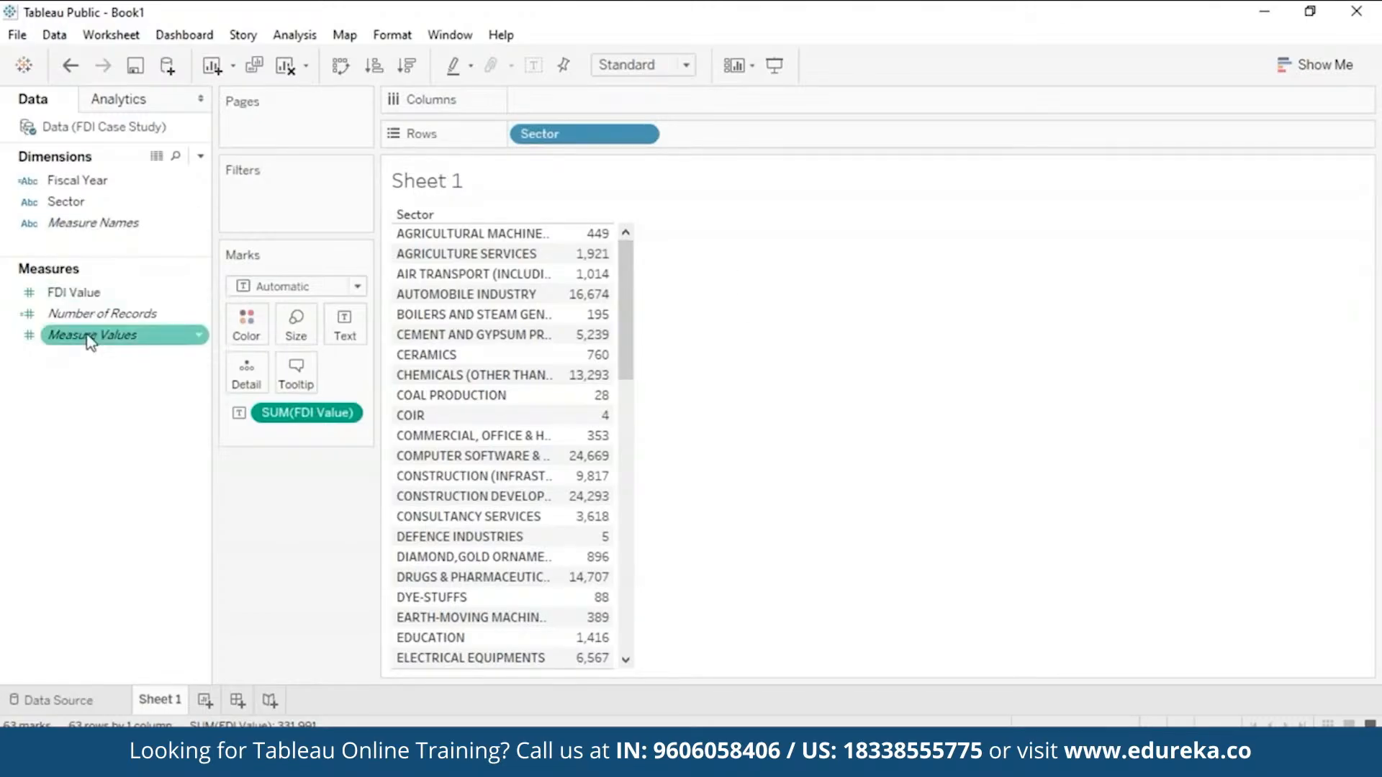
Step: Add a Fiscal Year filter that keeps only 2016
{"action": "left_click_drag", "start_coordinate": [92, 181], "coordinate": [262, 181]}
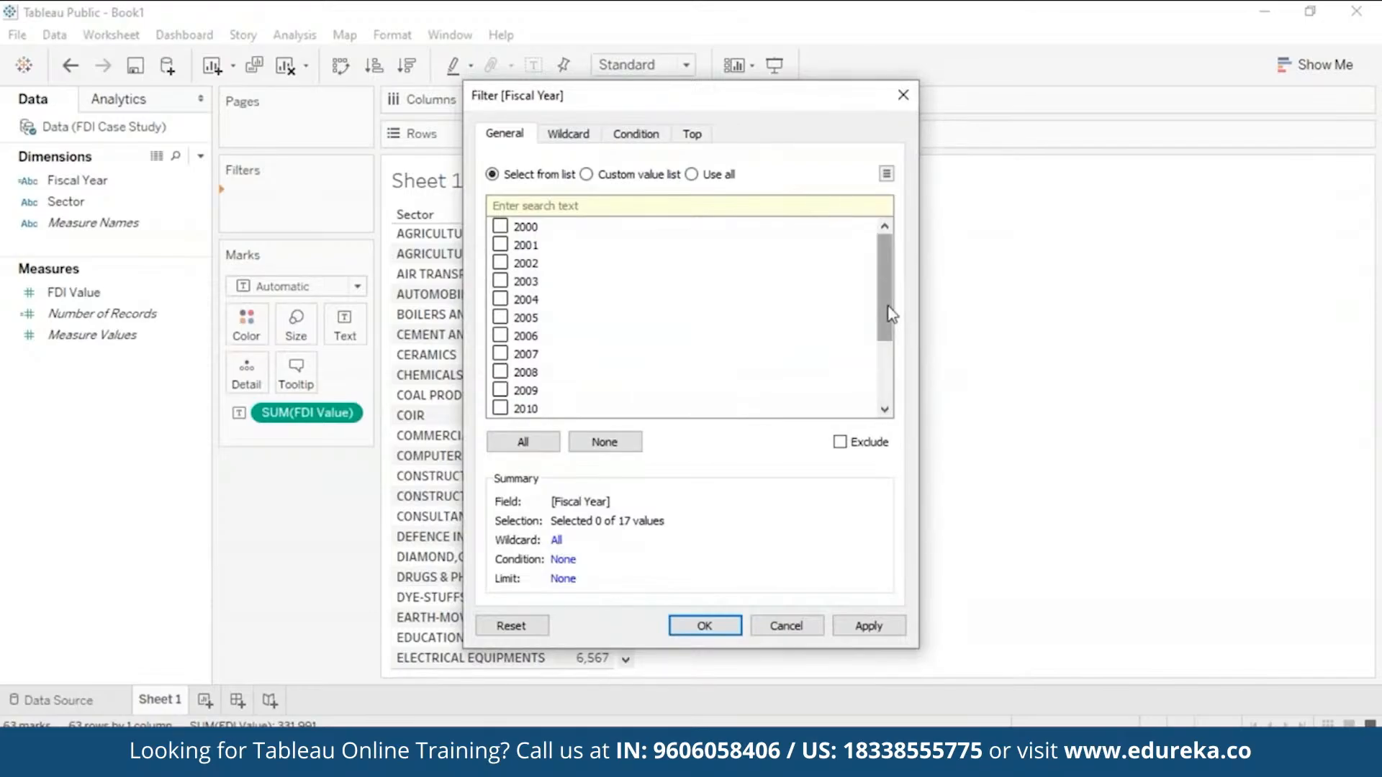
{"action": "left_click_drag", "start_coordinate": [891, 315], "coordinate": [884, 414]}
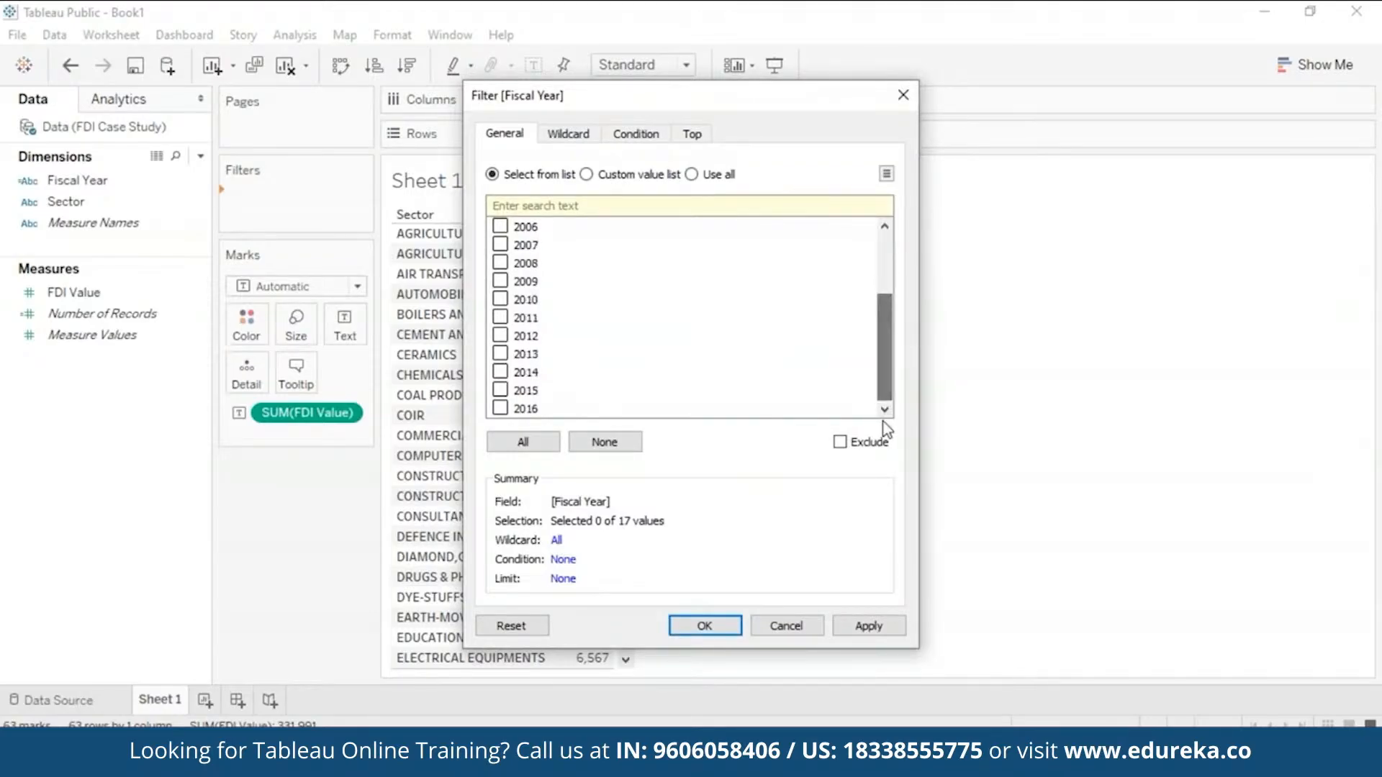
{"action": "left_click", "coordinate": [507, 415]}
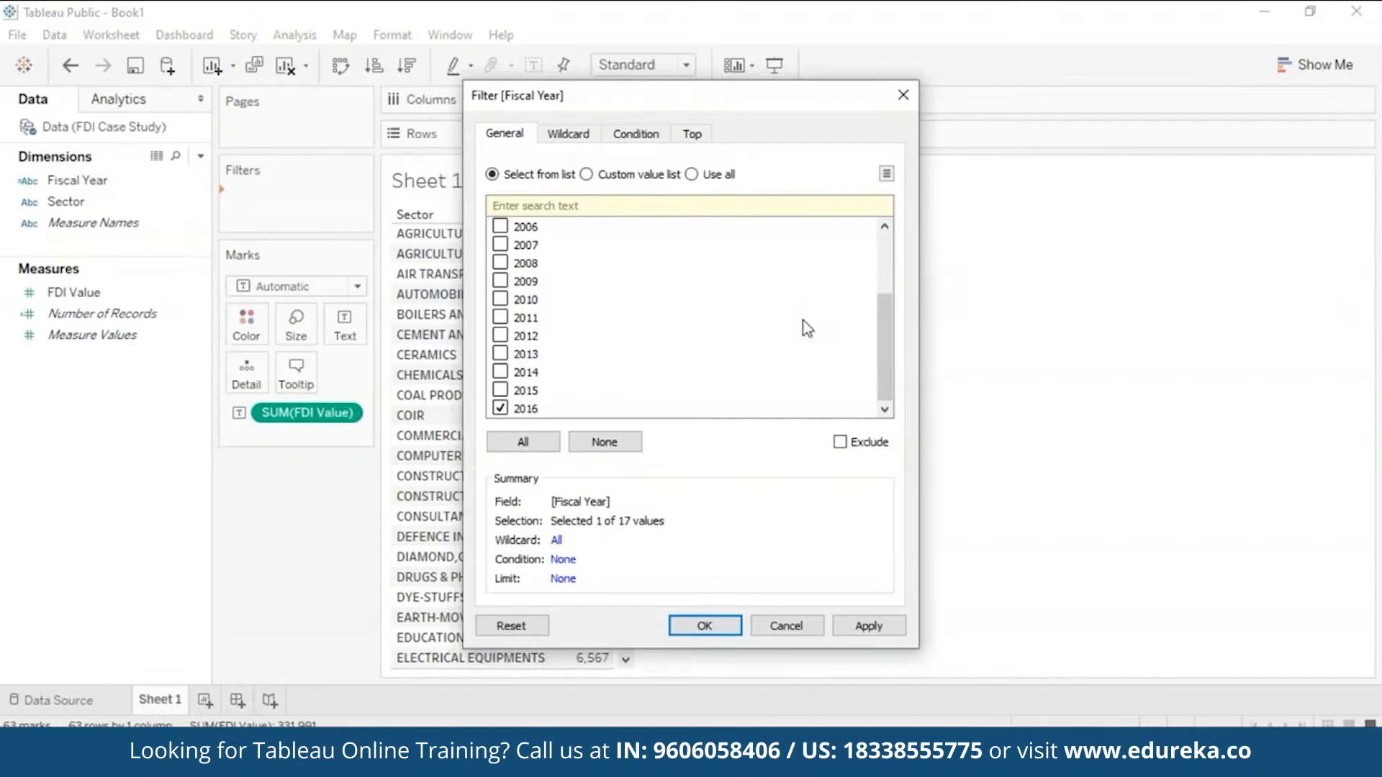
{"action": "left_click", "coordinate": [865, 627]}
{"action": "left_click", "coordinate": [705, 626]}
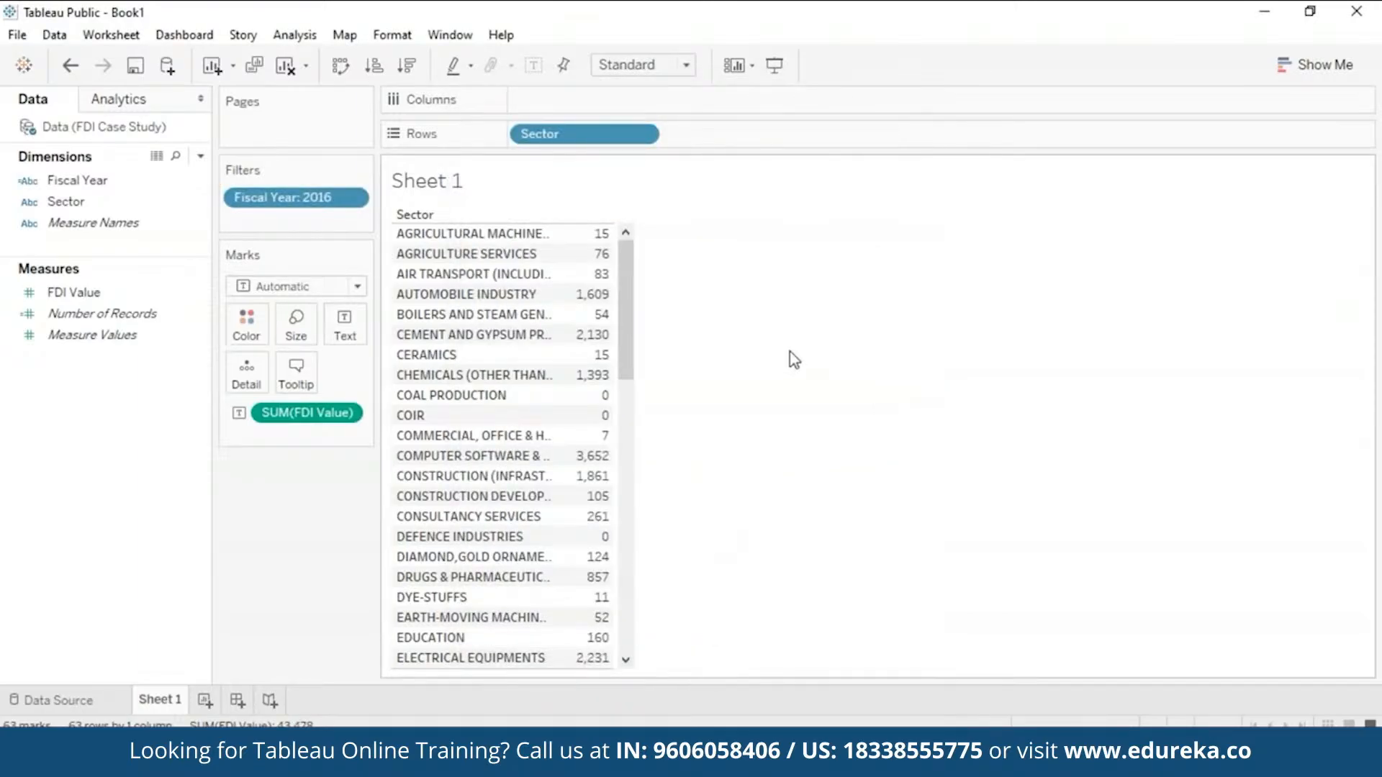
Step: Sort the sectors in descending order of FDI Value, widen the Sector column and look through the whole list
{"action": "left_click", "coordinate": [406, 69]}
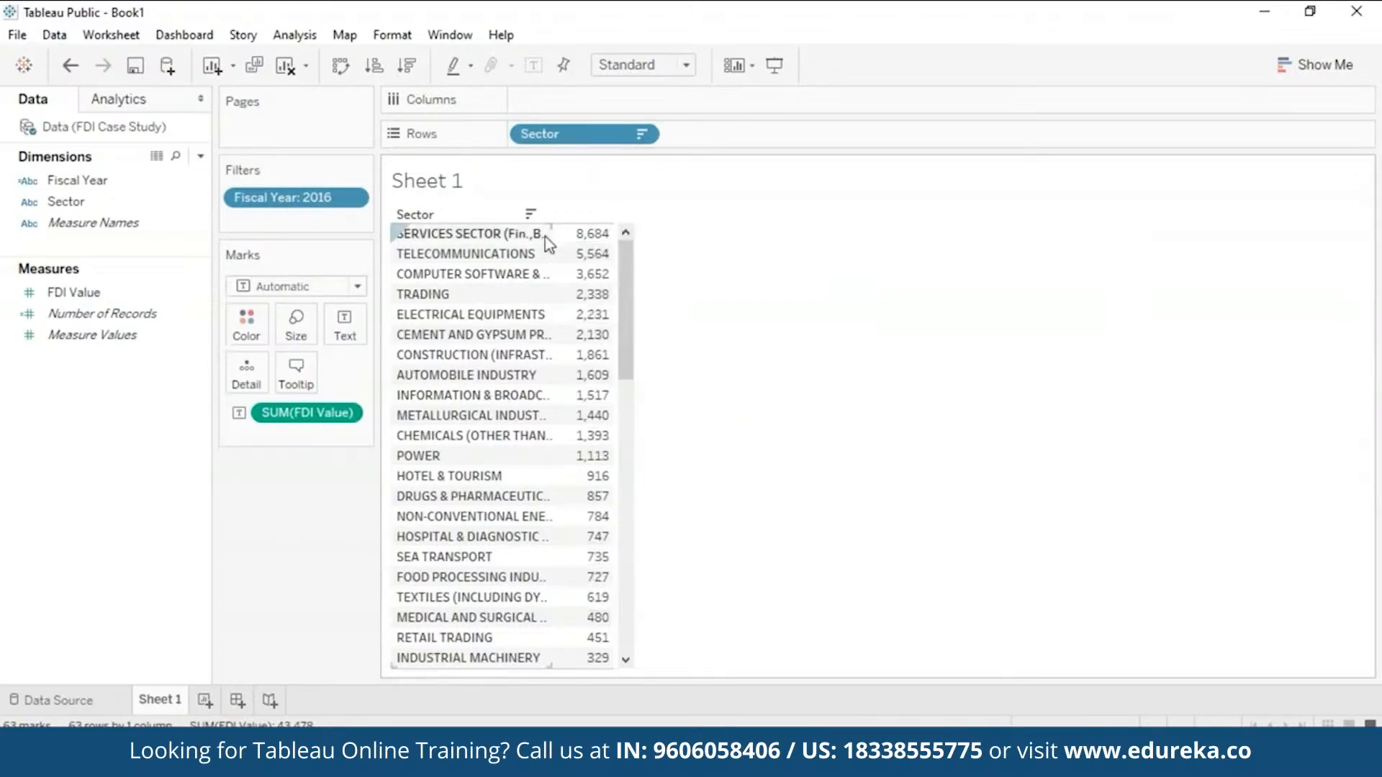
{"action": "left_click_drag", "start_coordinate": [552, 231], "coordinate": [701, 231]}
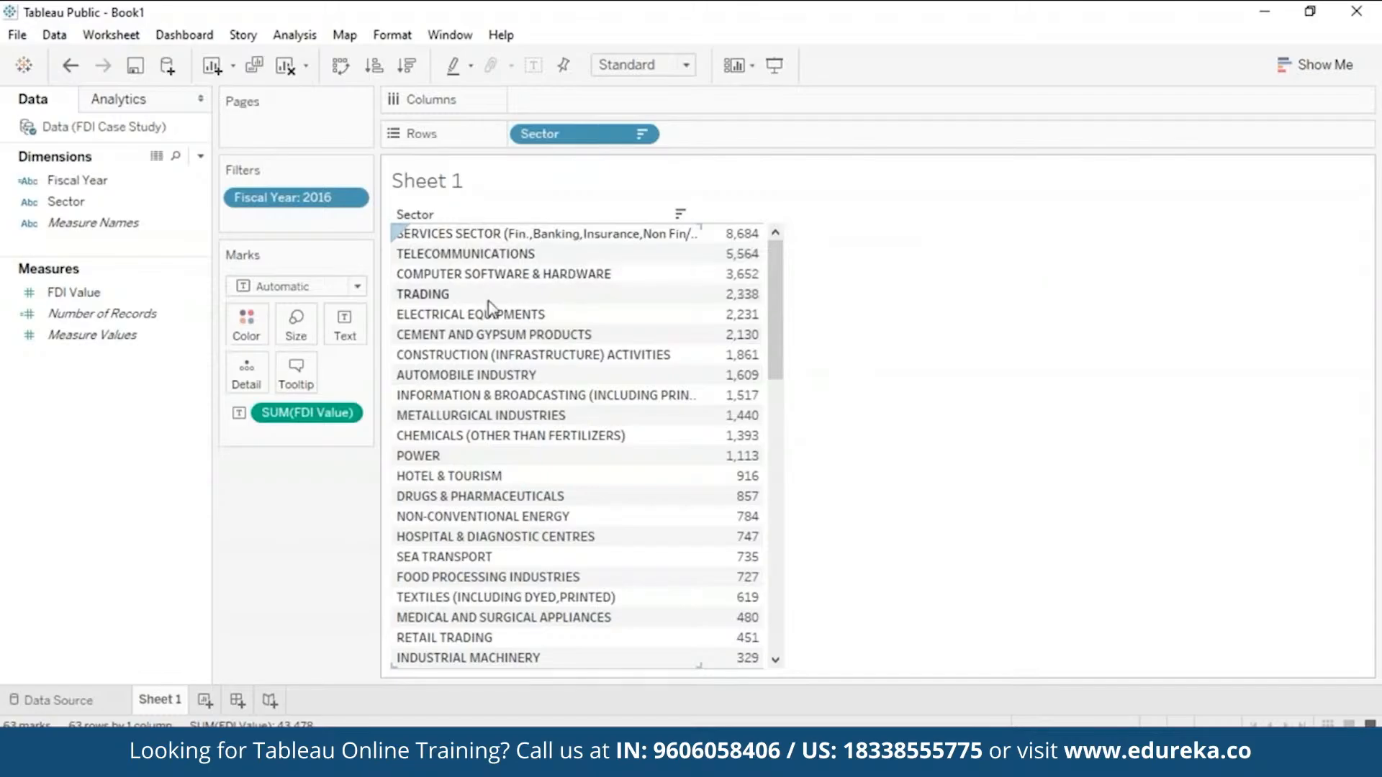
{"action": "mouse_move", "coordinate": [755, 328]}
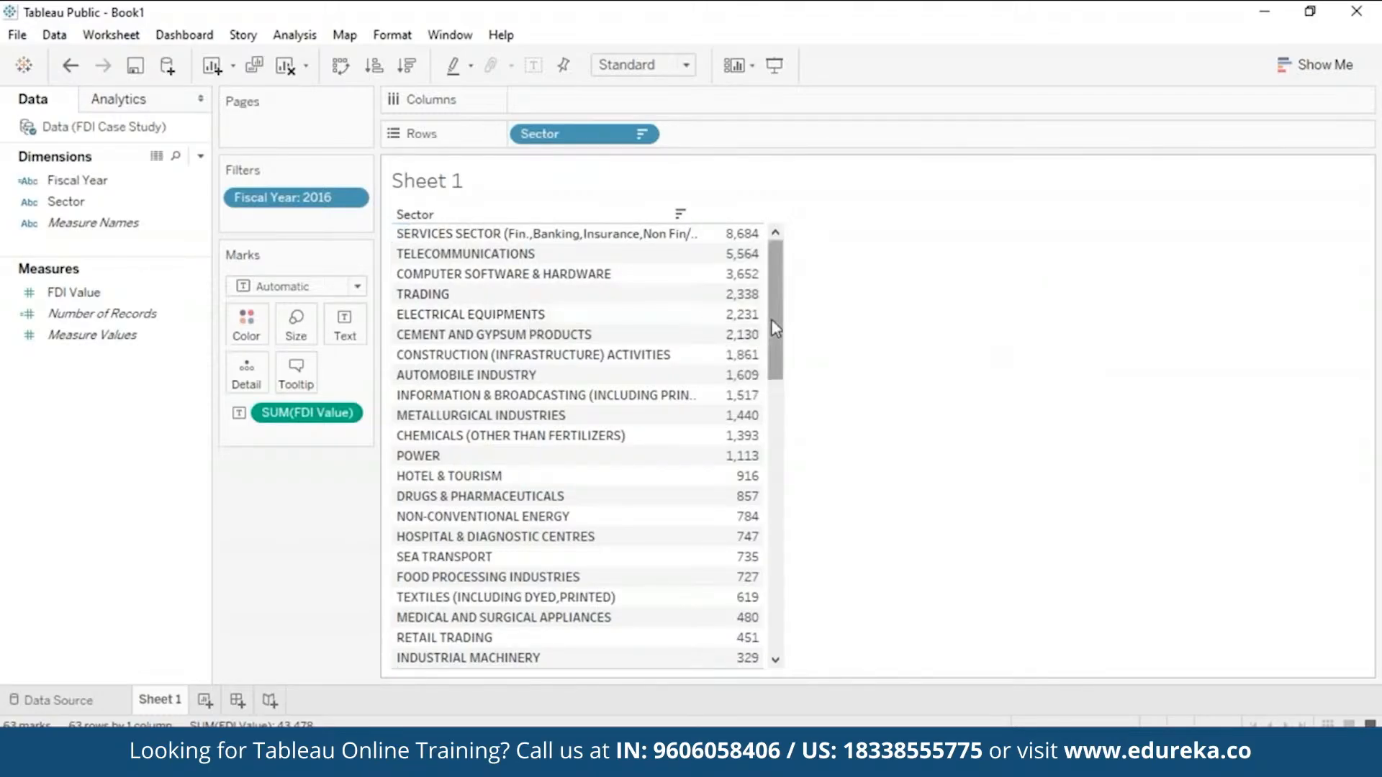
{"action": "left_click_drag", "start_coordinate": [770, 321], "coordinate": [782, 632]}
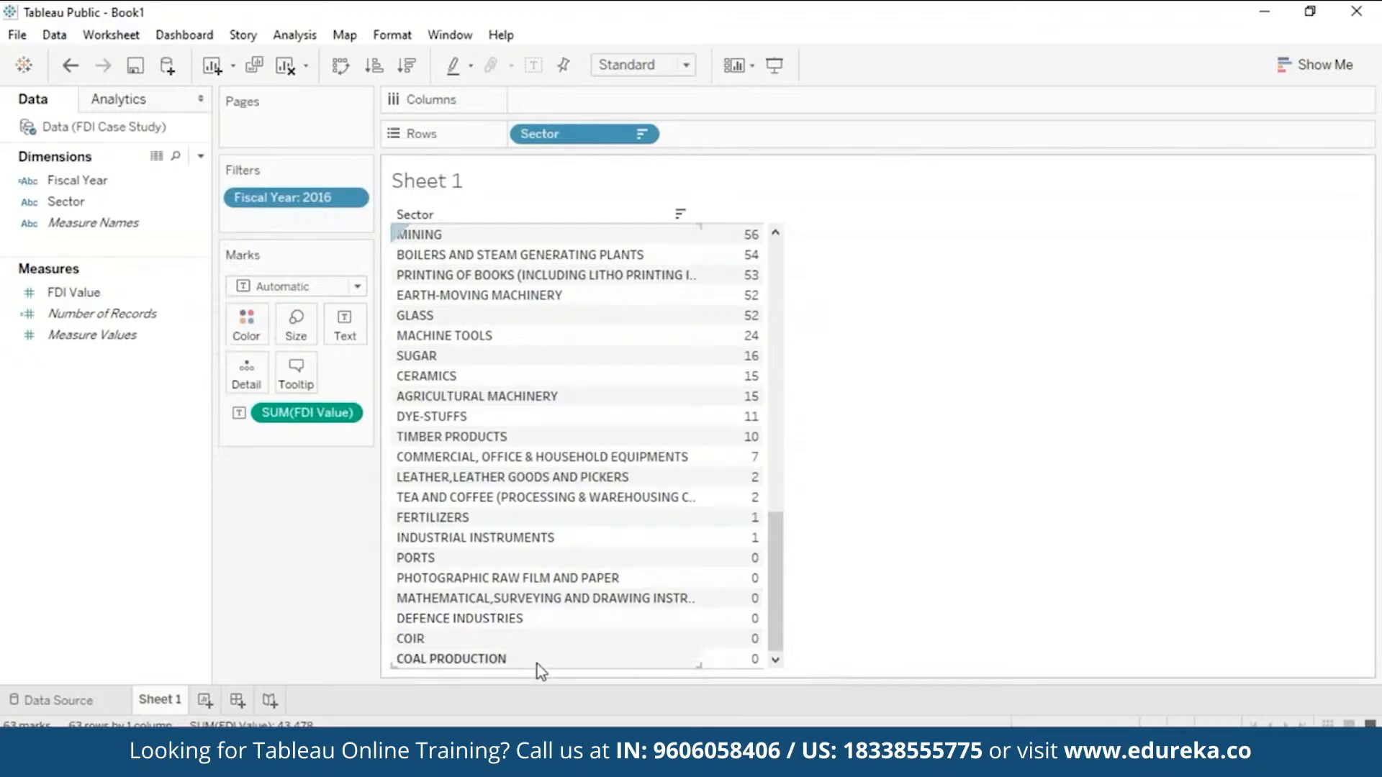
{"action": "left_click_drag", "start_coordinate": [778, 542], "coordinate": [781, 267]}
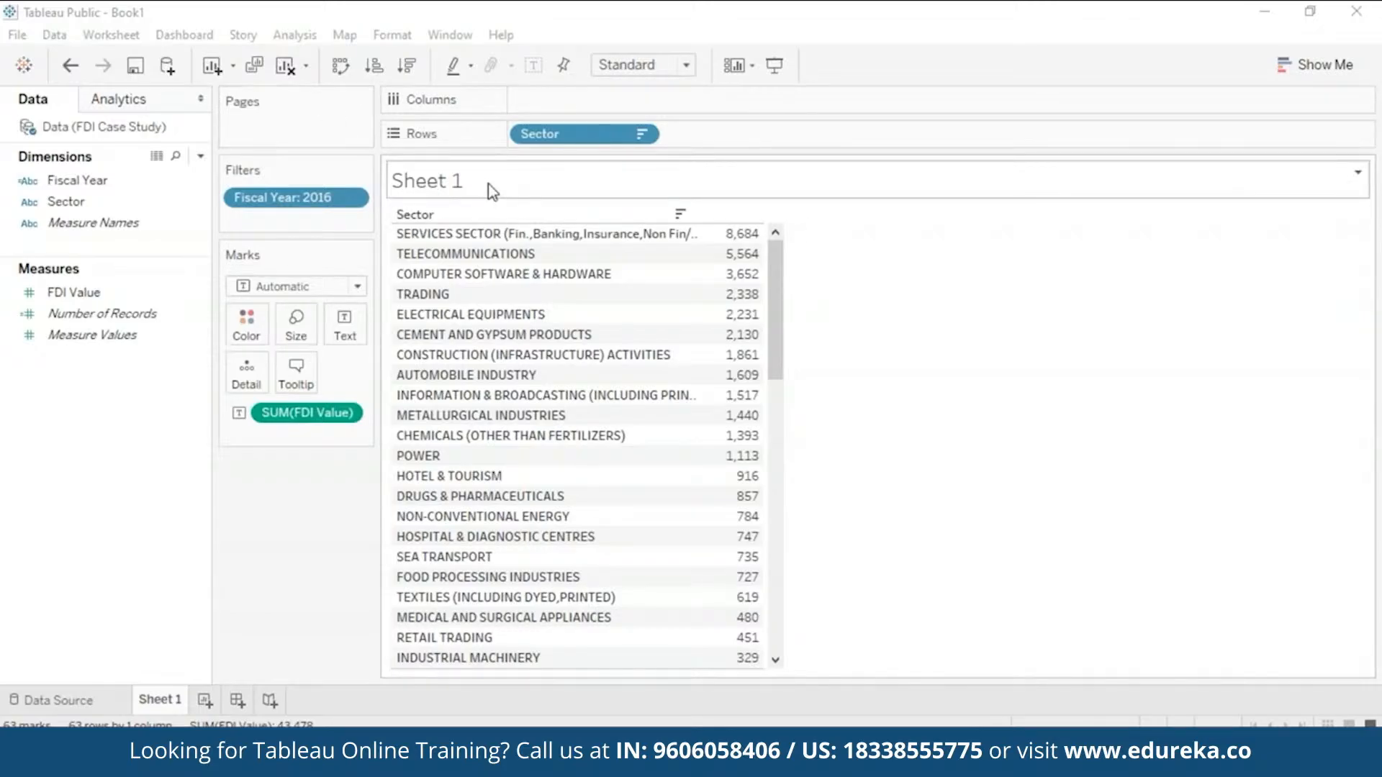
Step: Edit the Fiscal Year filter so that all years are selected
{"action": "left_click", "coordinate": [354, 202]}
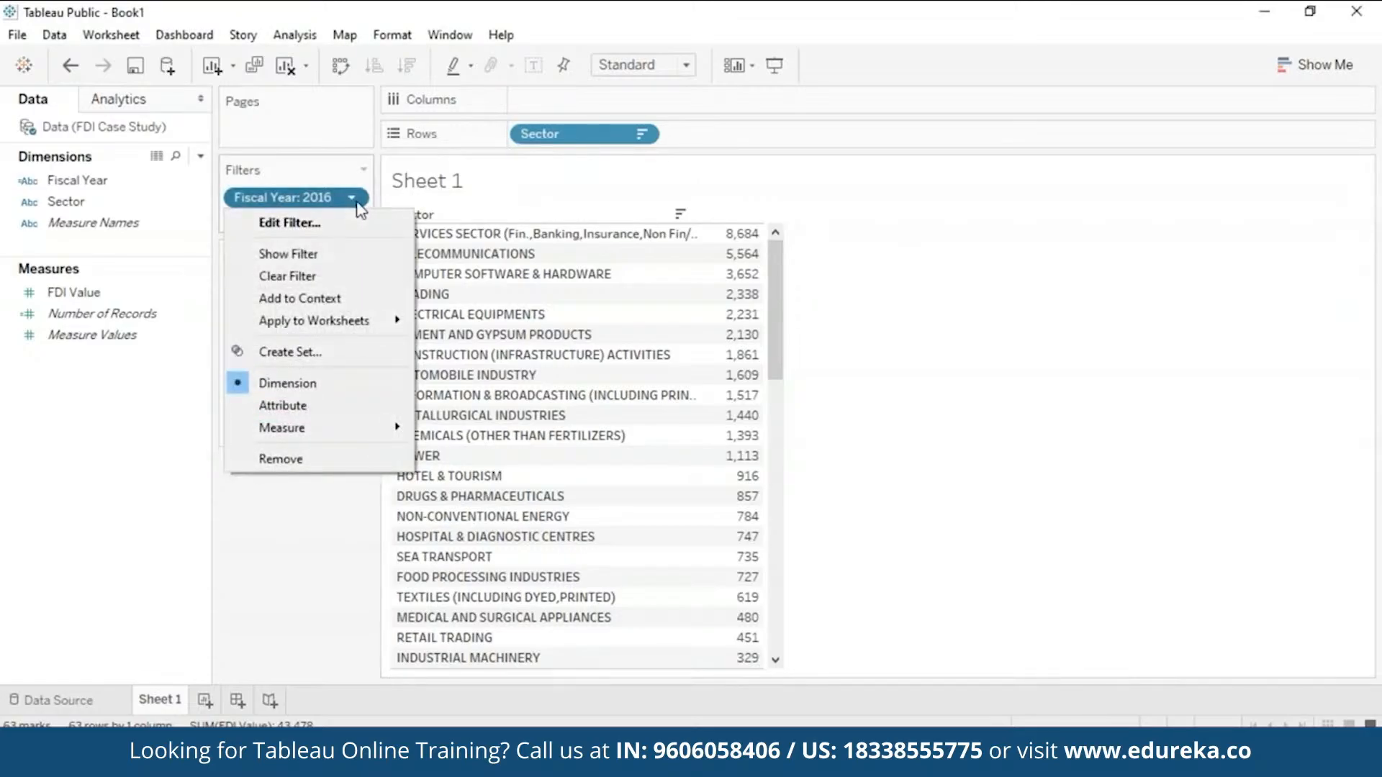
{"action": "left_click", "coordinate": [349, 223]}
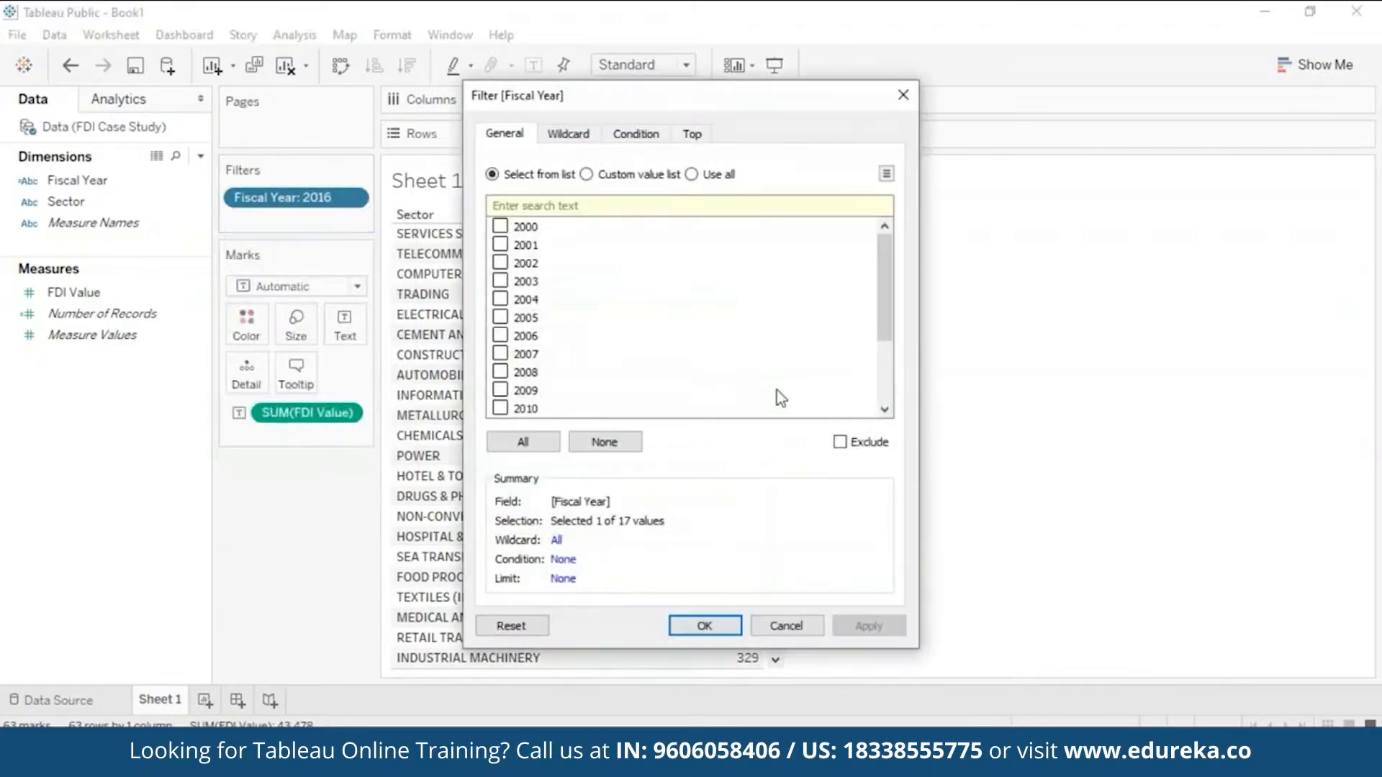
{"action": "left_click", "coordinate": [540, 441]}
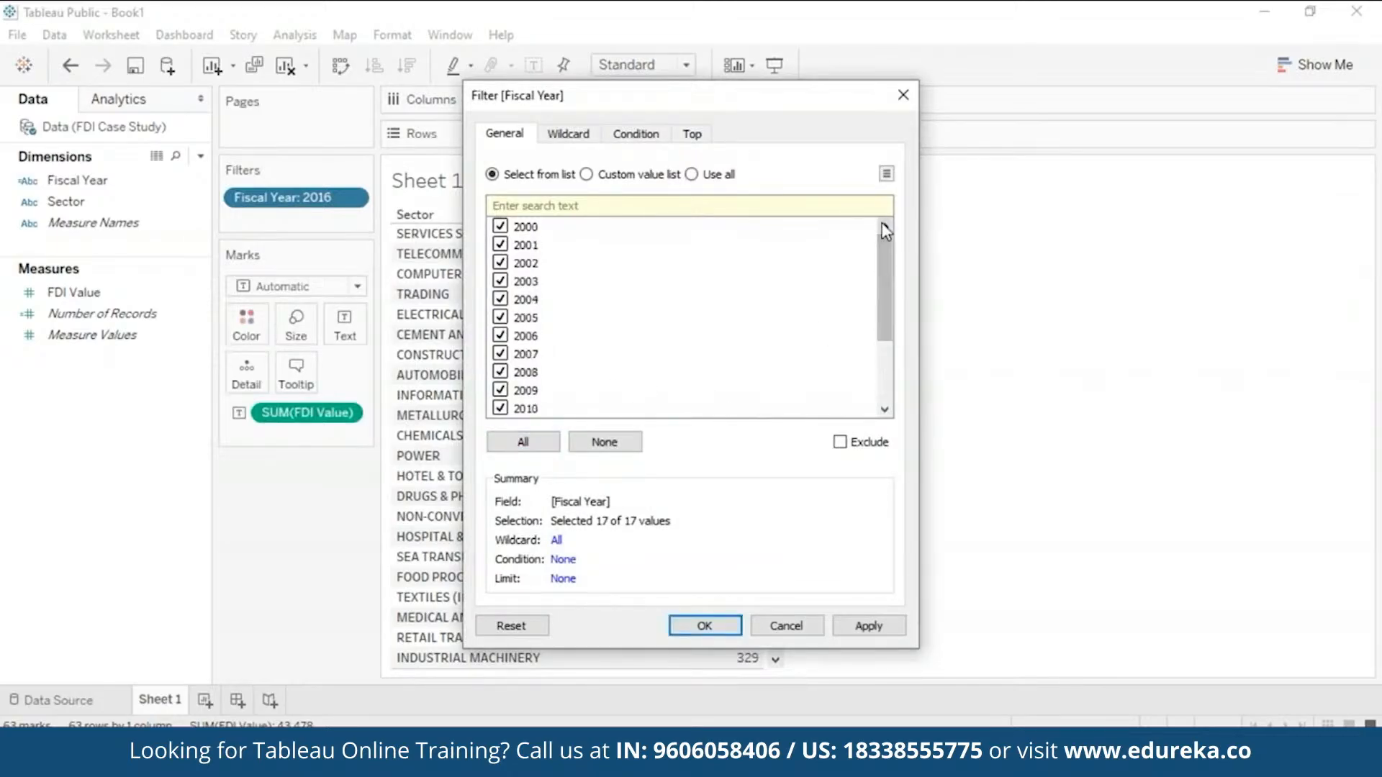
Step: Limit the Fiscal Year filter to the top 5 by maximum FDI Value and apply it to the sheet
{"action": "left_click", "coordinate": [692, 133]}
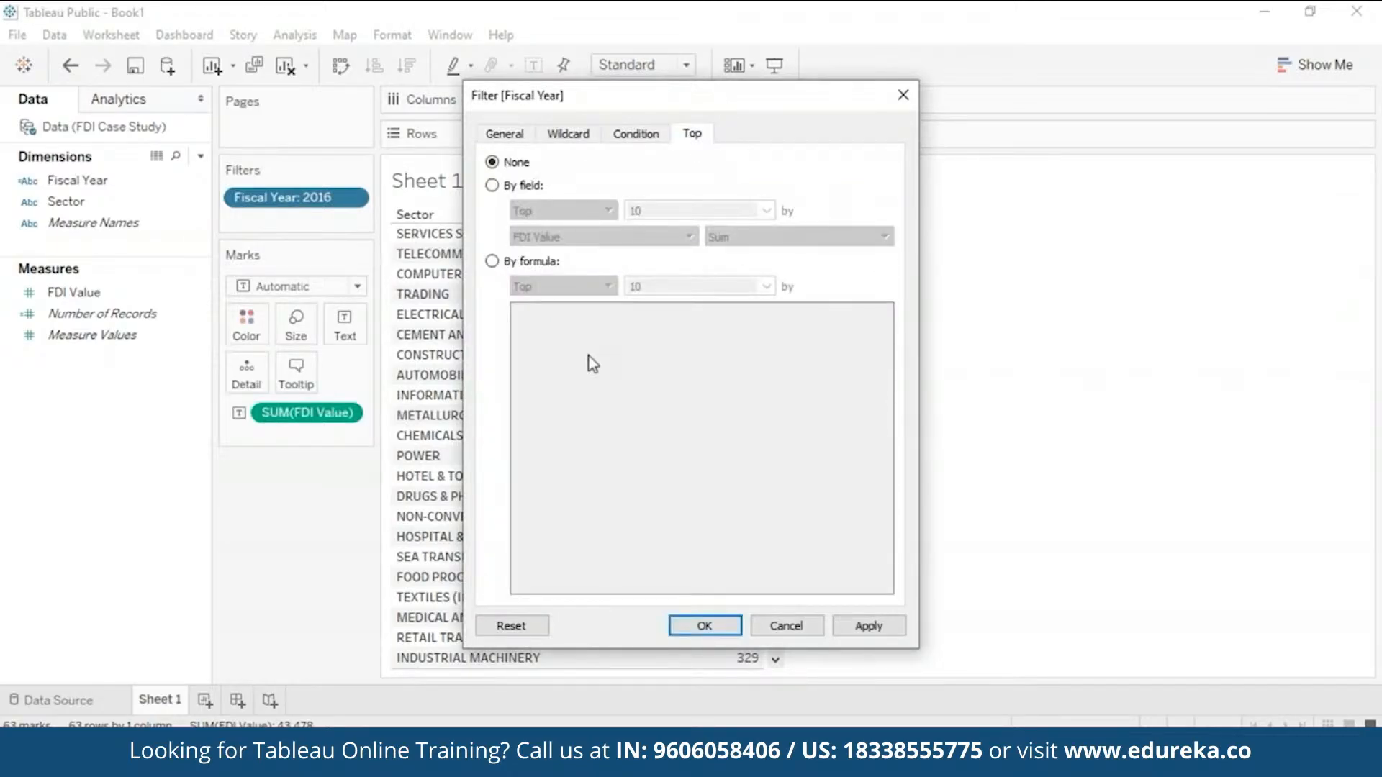
{"action": "left_click", "coordinate": [492, 186]}
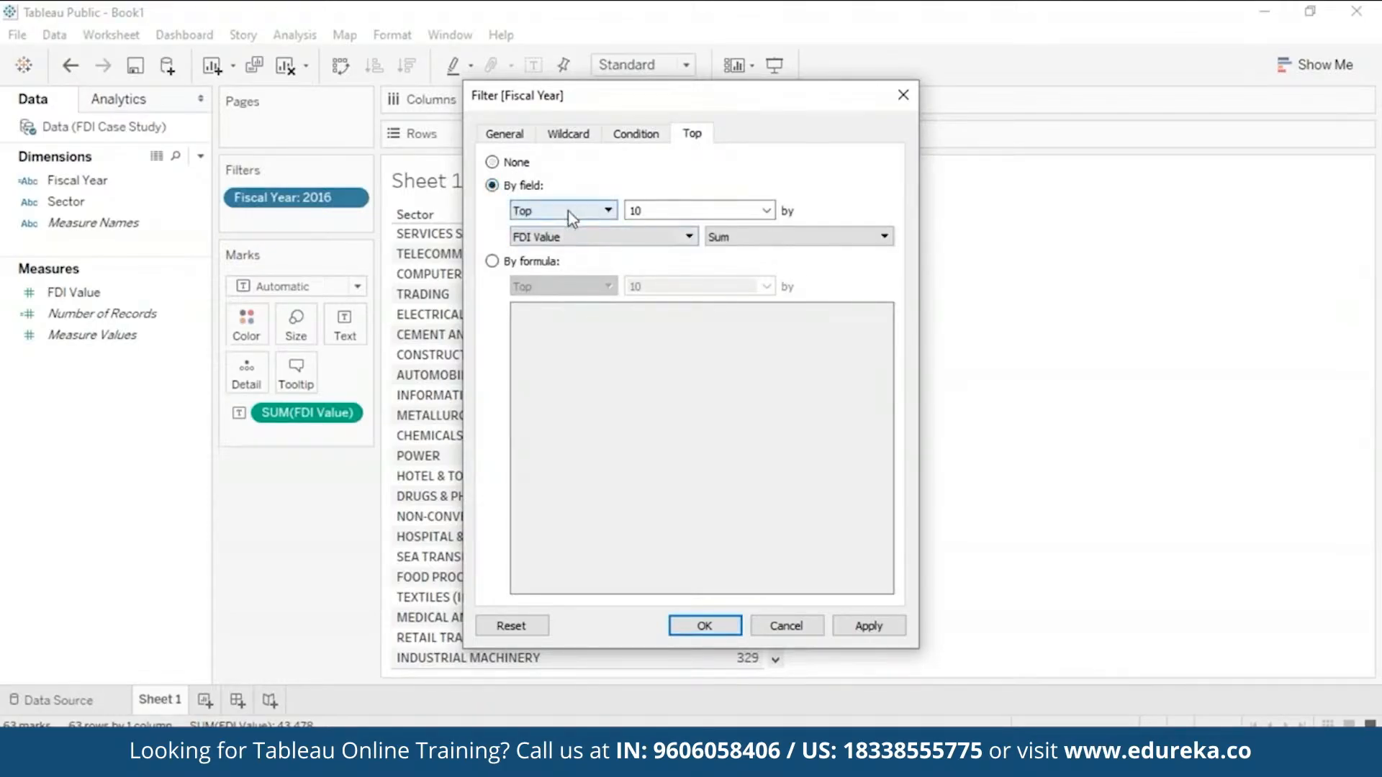
{"action": "left_click", "coordinate": [688, 212]}
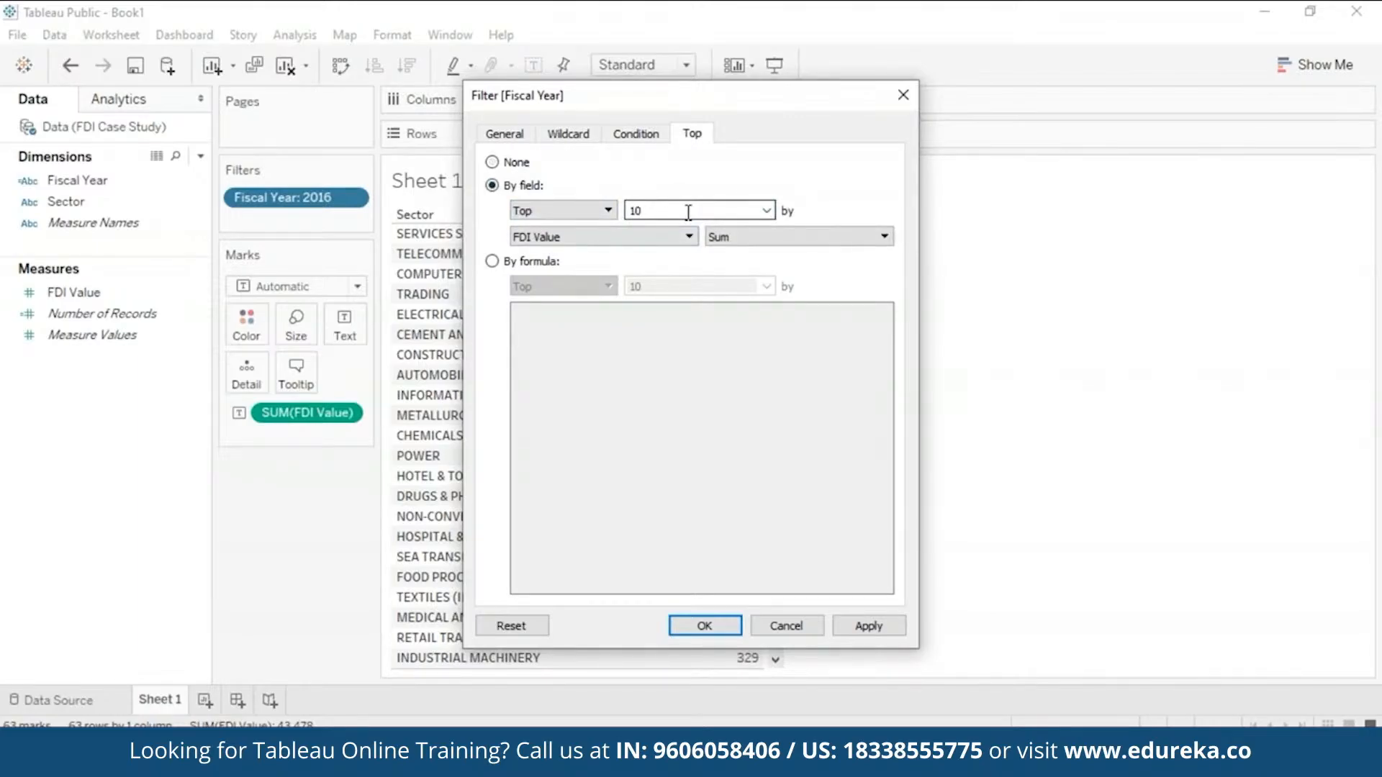
{"action": "key", "text": "BackSpace"}
{"action": "key", "text": "BackSpace"}
{"action": "type", "text": "5"}
{"action": "left_click", "coordinate": [870, 236]}
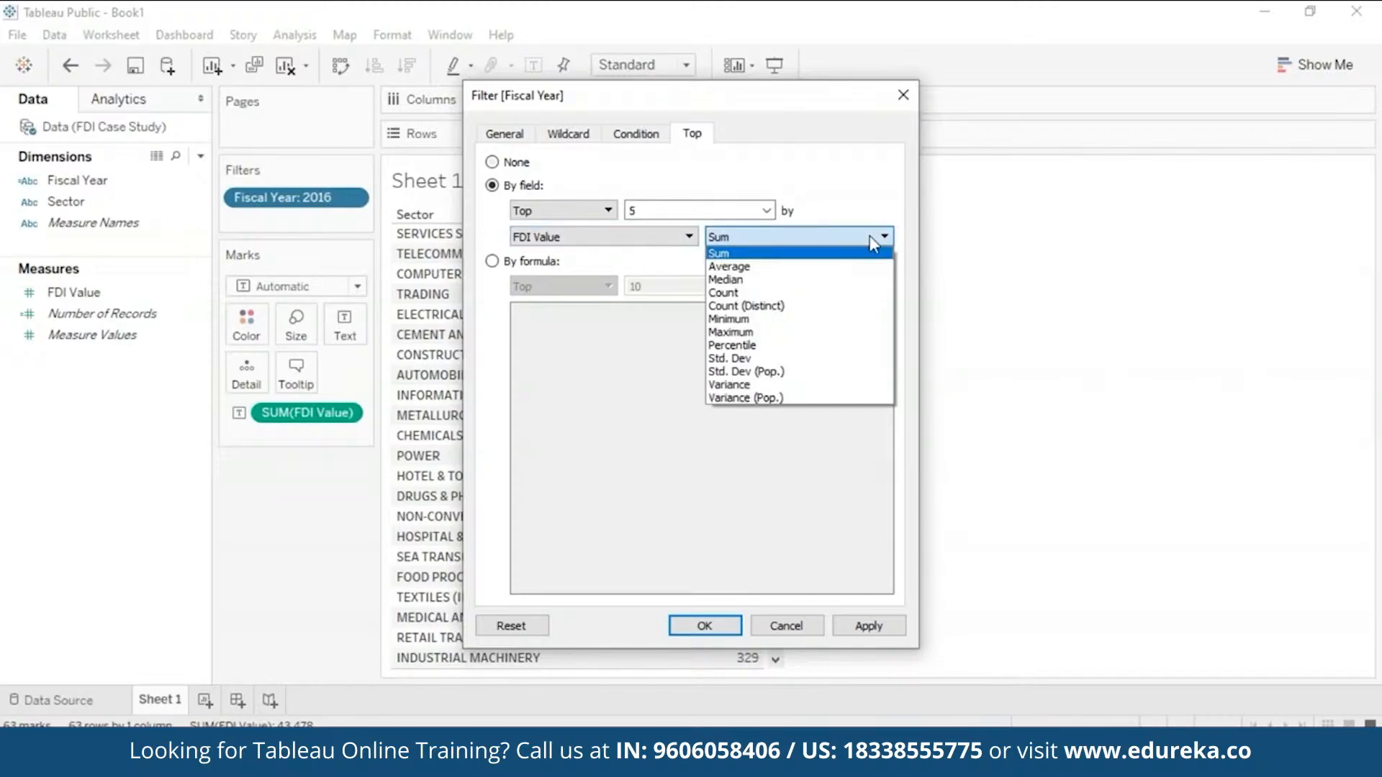
{"action": "left_click", "coordinate": [872, 332]}
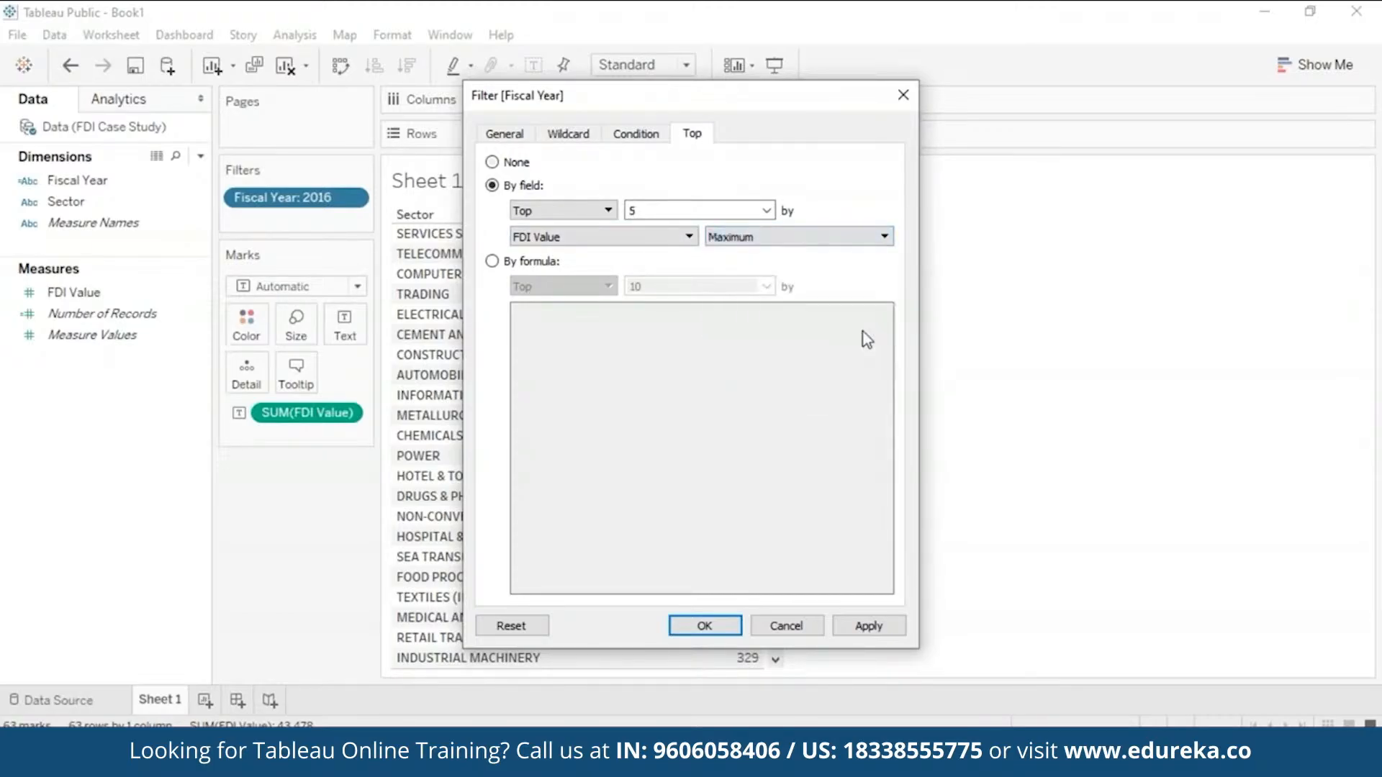
{"action": "left_click_drag", "start_coordinate": [720, 95], "coordinate": [982, 104]}
{"action": "left_click", "coordinate": [1151, 635]}
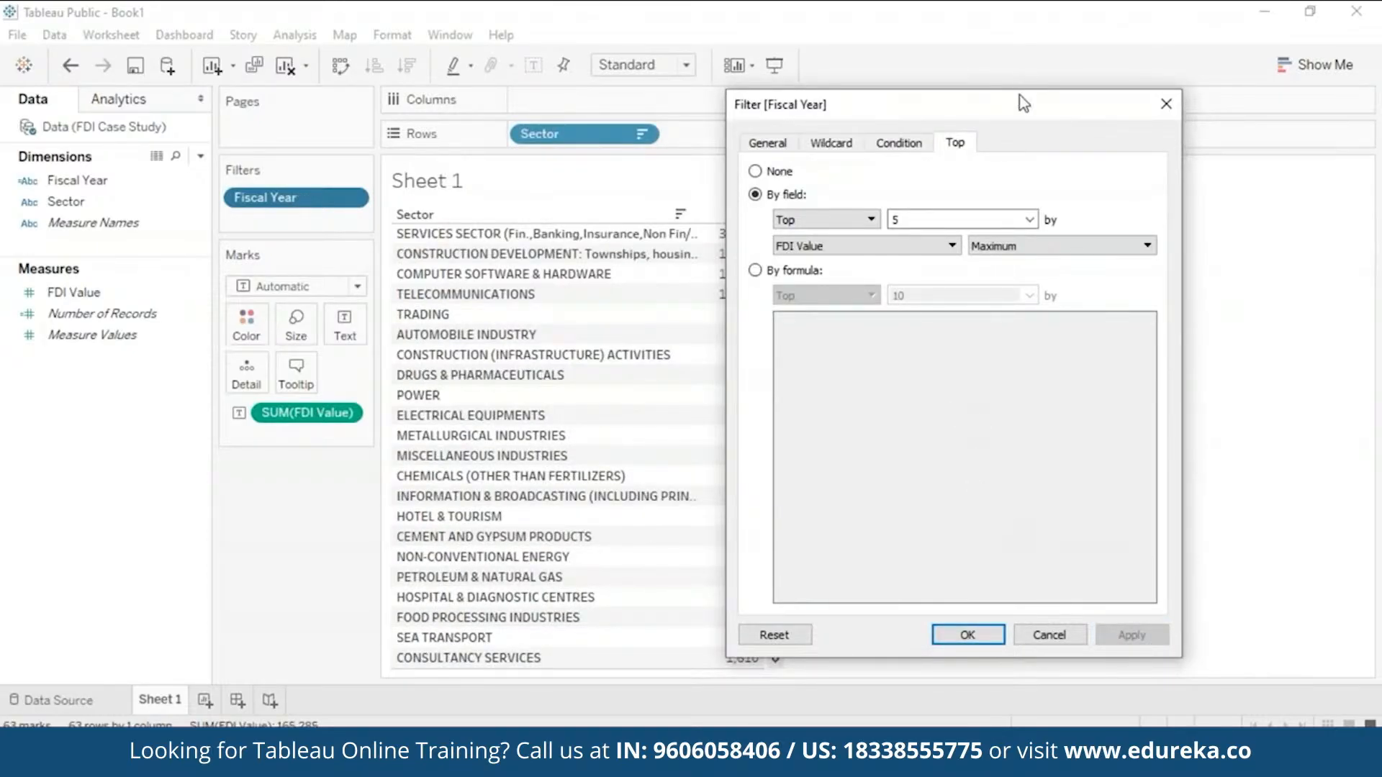
{"action": "left_click_drag", "start_coordinate": [1016, 116], "coordinate": [1096, 41]}
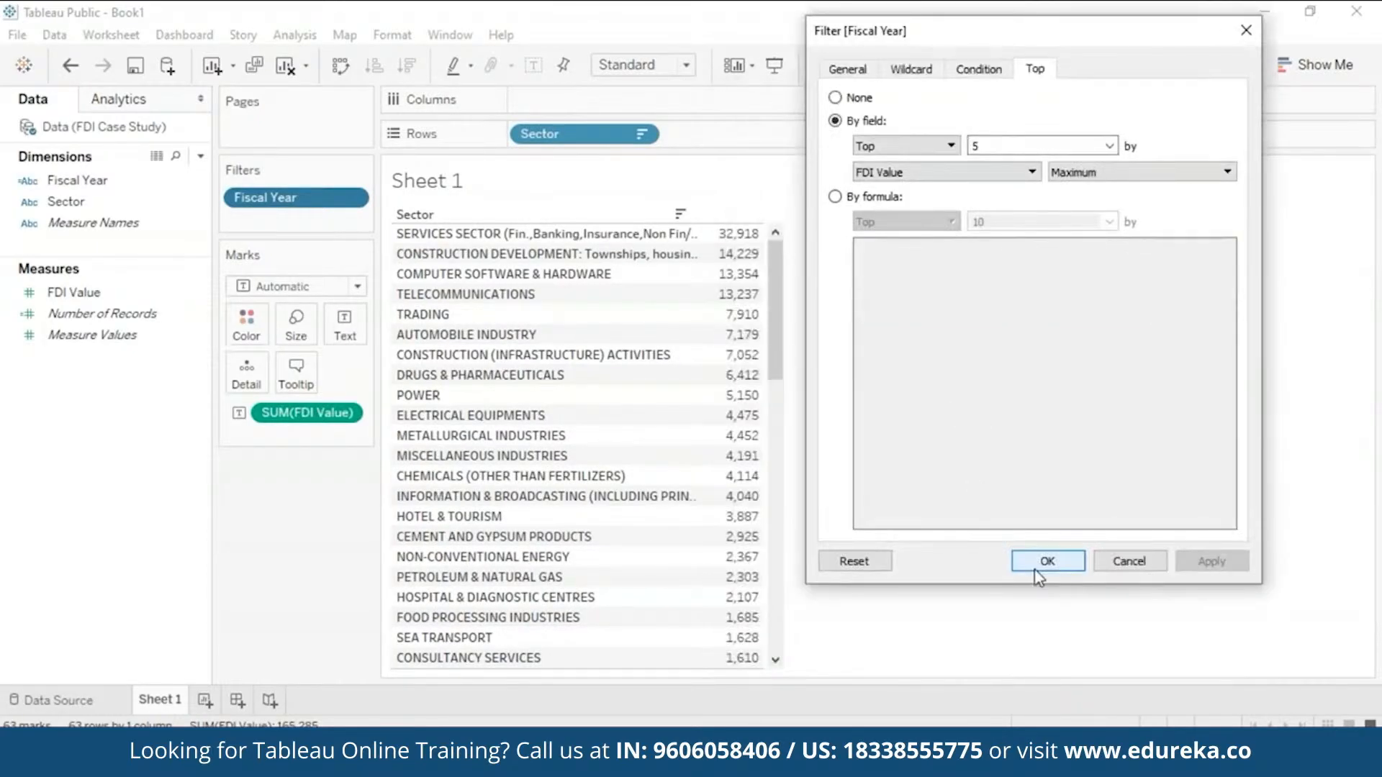
{"action": "left_click", "coordinate": [1047, 561]}
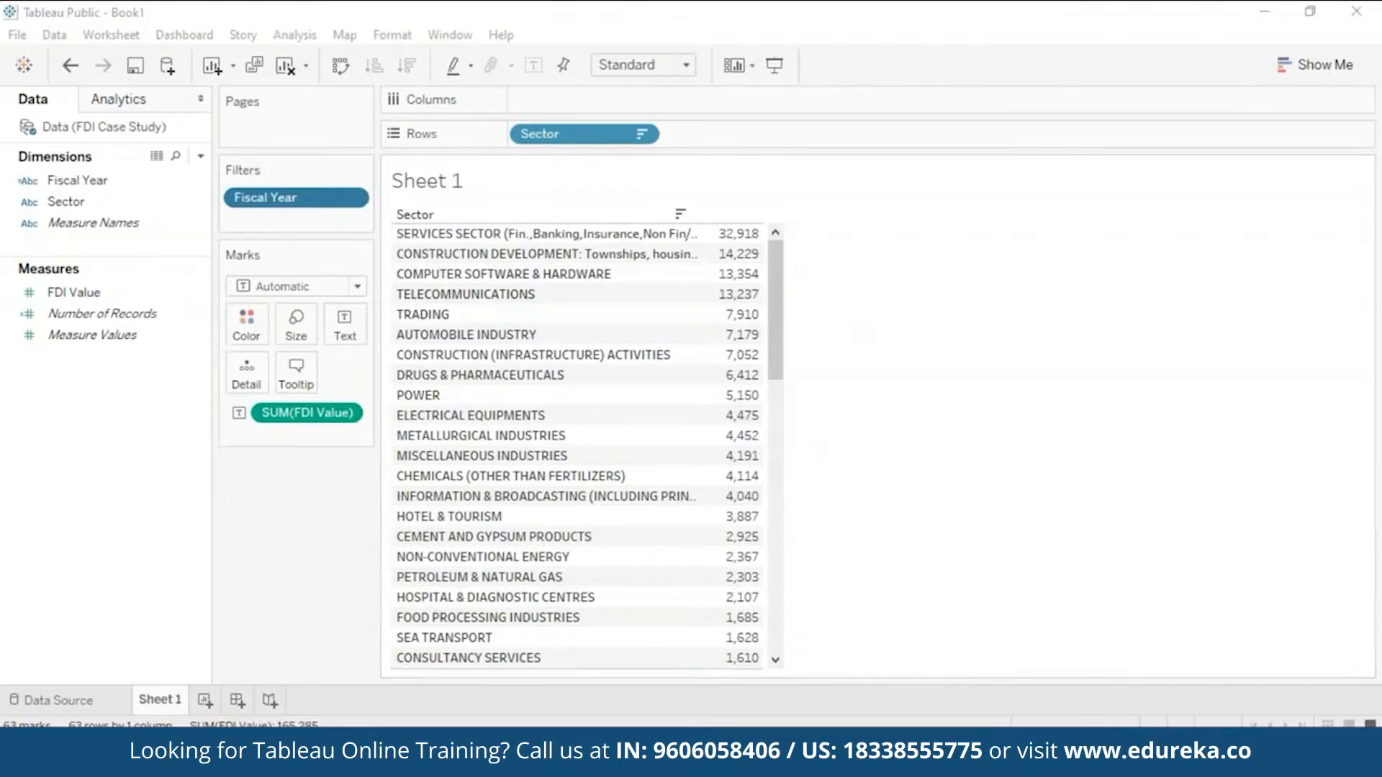
Step: Add a Sector filter that keeps the top 5 sectors by maximum FDI Value
{"action": "left_click", "coordinate": [139, 203]}
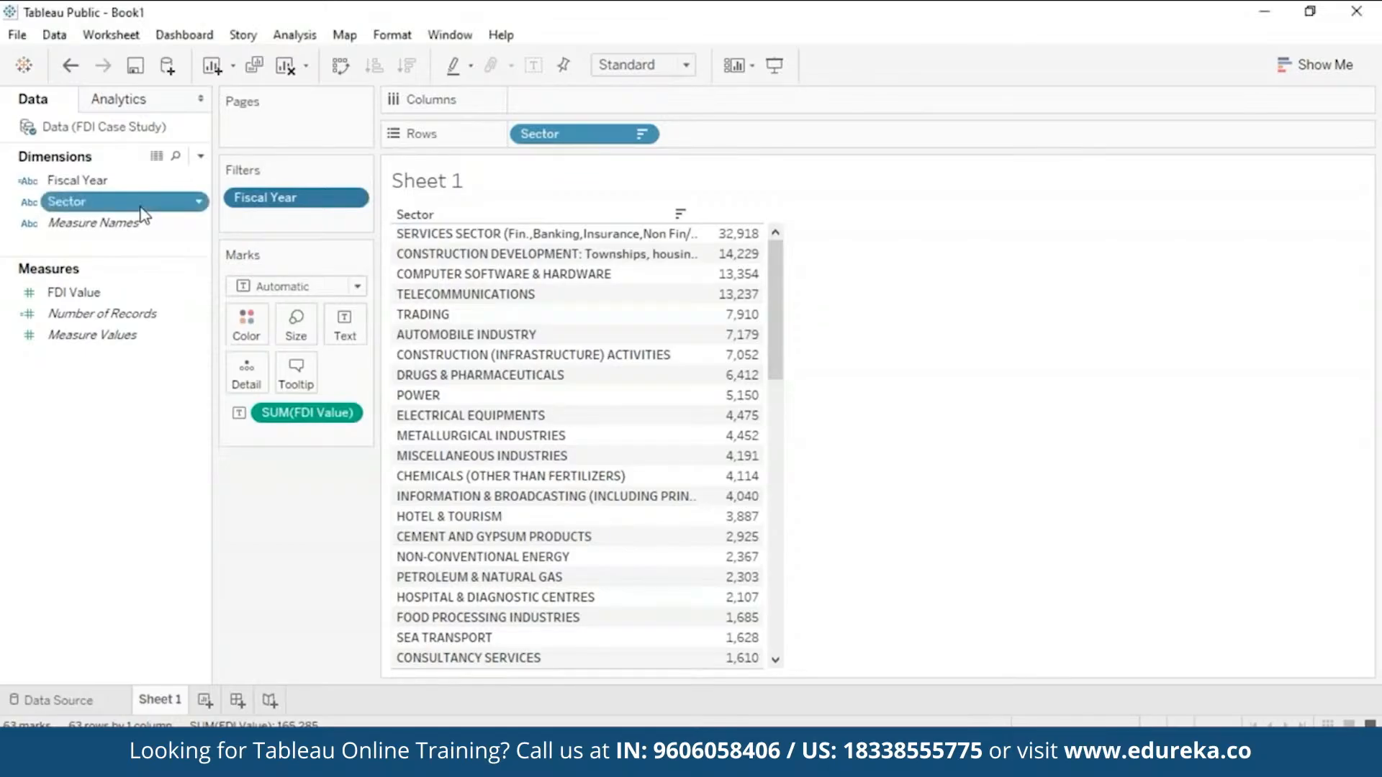
{"action": "left_click_drag", "start_coordinate": [141, 215], "coordinate": [317, 226]}
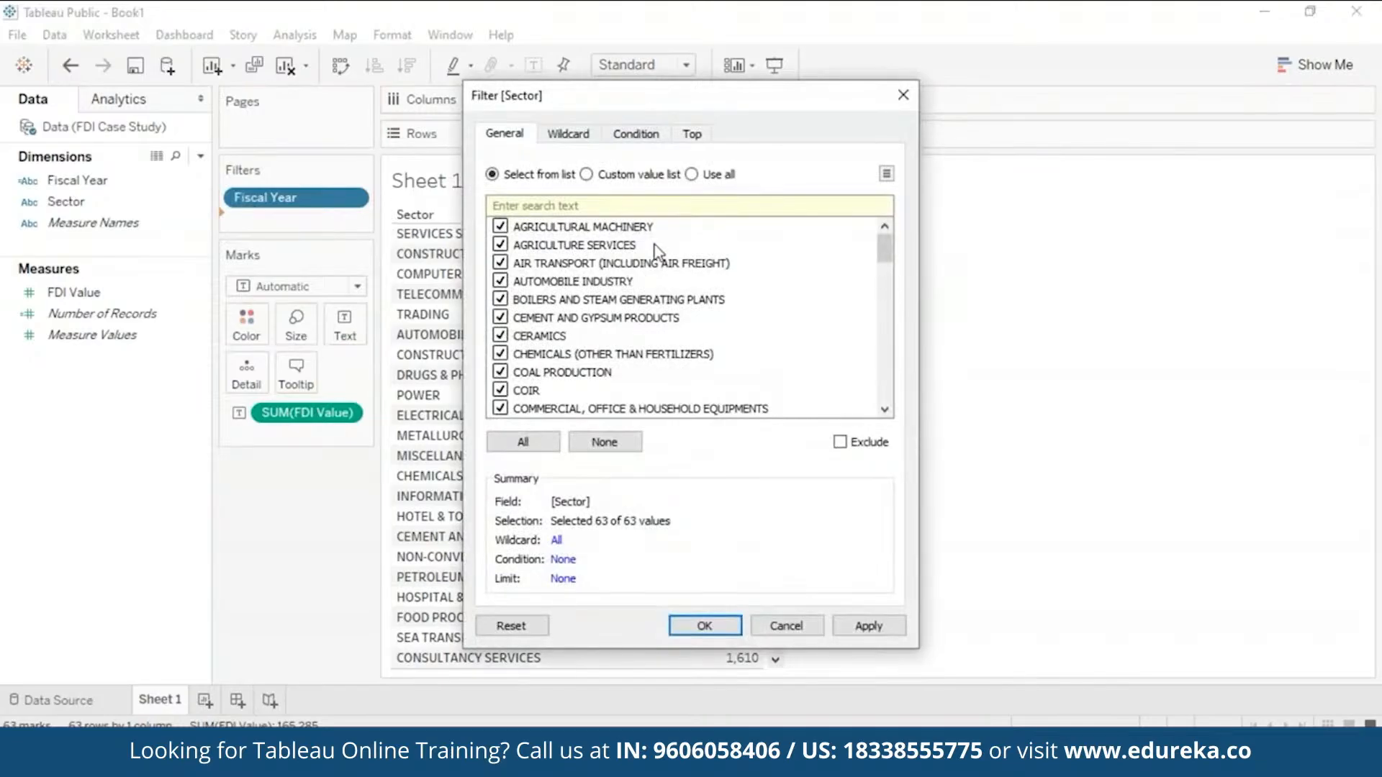
{"action": "left_click", "coordinate": [695, 134]}
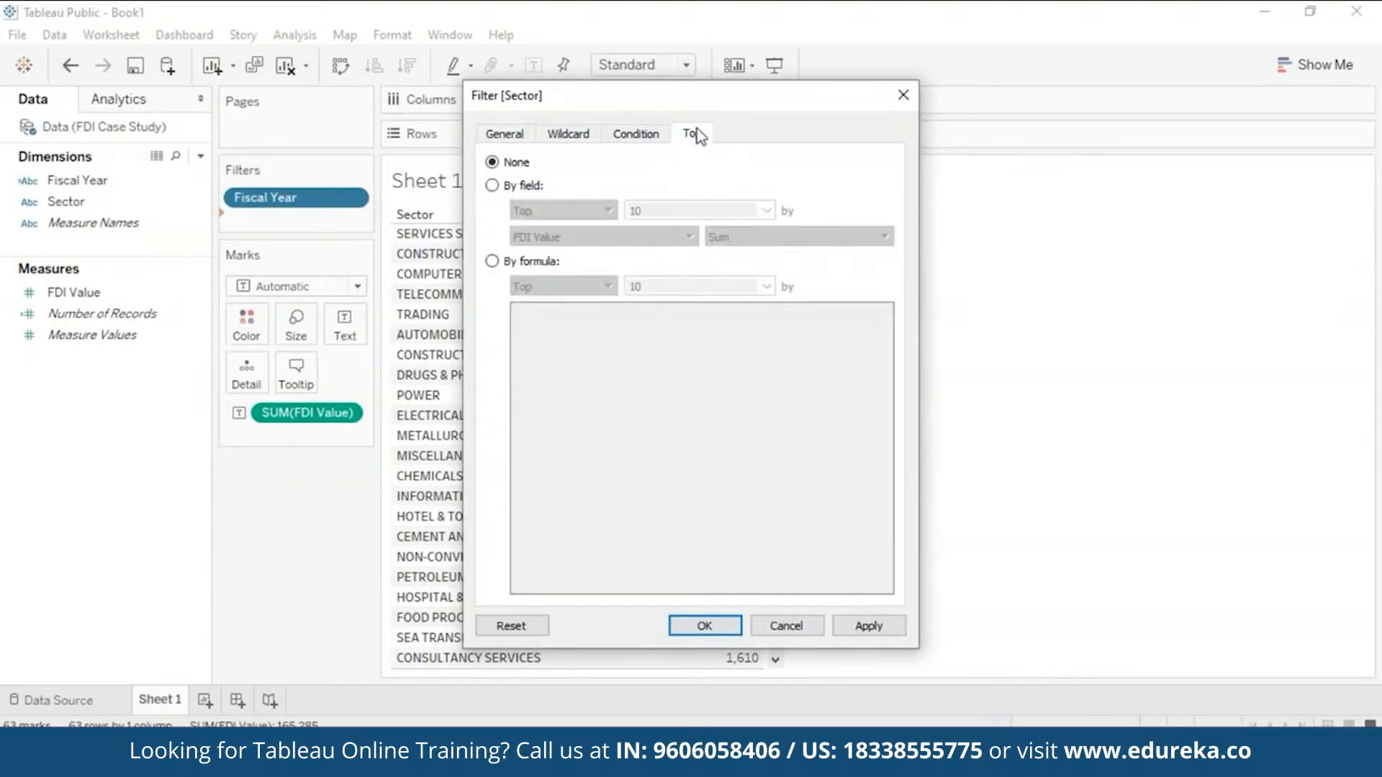
{"action": "left_click", "coordinate": [492, 188]}
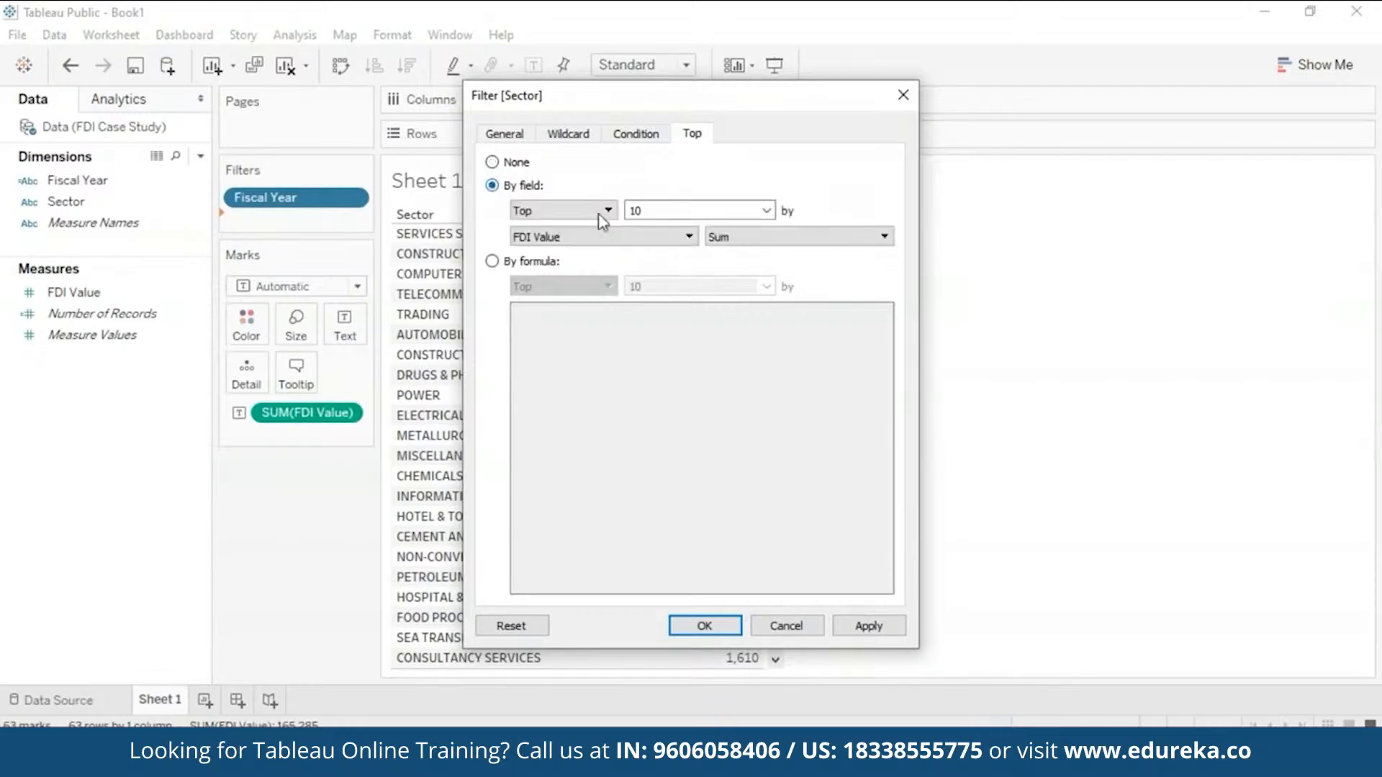
{"action": "double_click", "coordinate": [684, 207]}
{"action": "type", "text": "5"}
{"action": "left_click", "coordinate": [771, 236]}
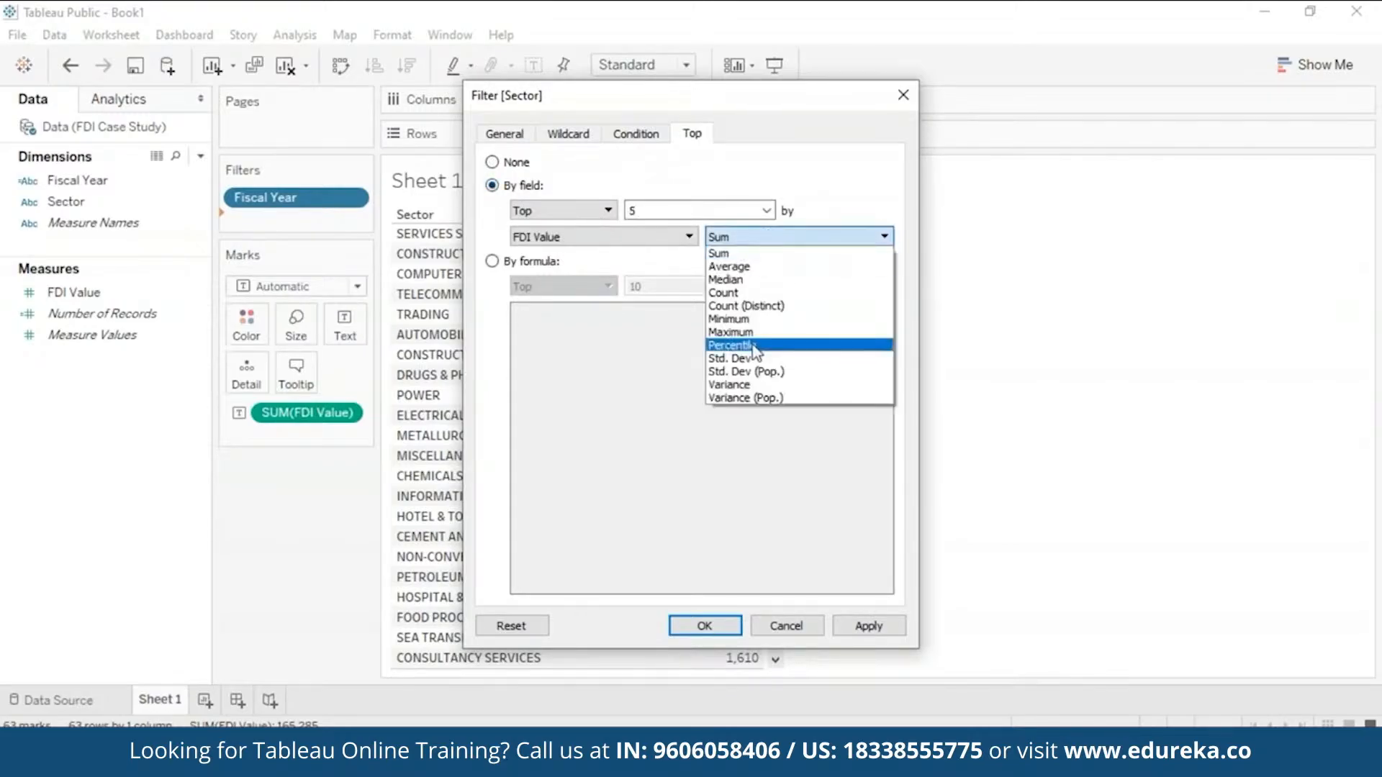
{"action": "left_click", "coordinate": [777, 342]}
{"action": "left_click_drag", "start_coordinate": [804, 93], "coordinate": [1053, 48]}
{"action": "left_click", "coordinate": [1127, 587]}
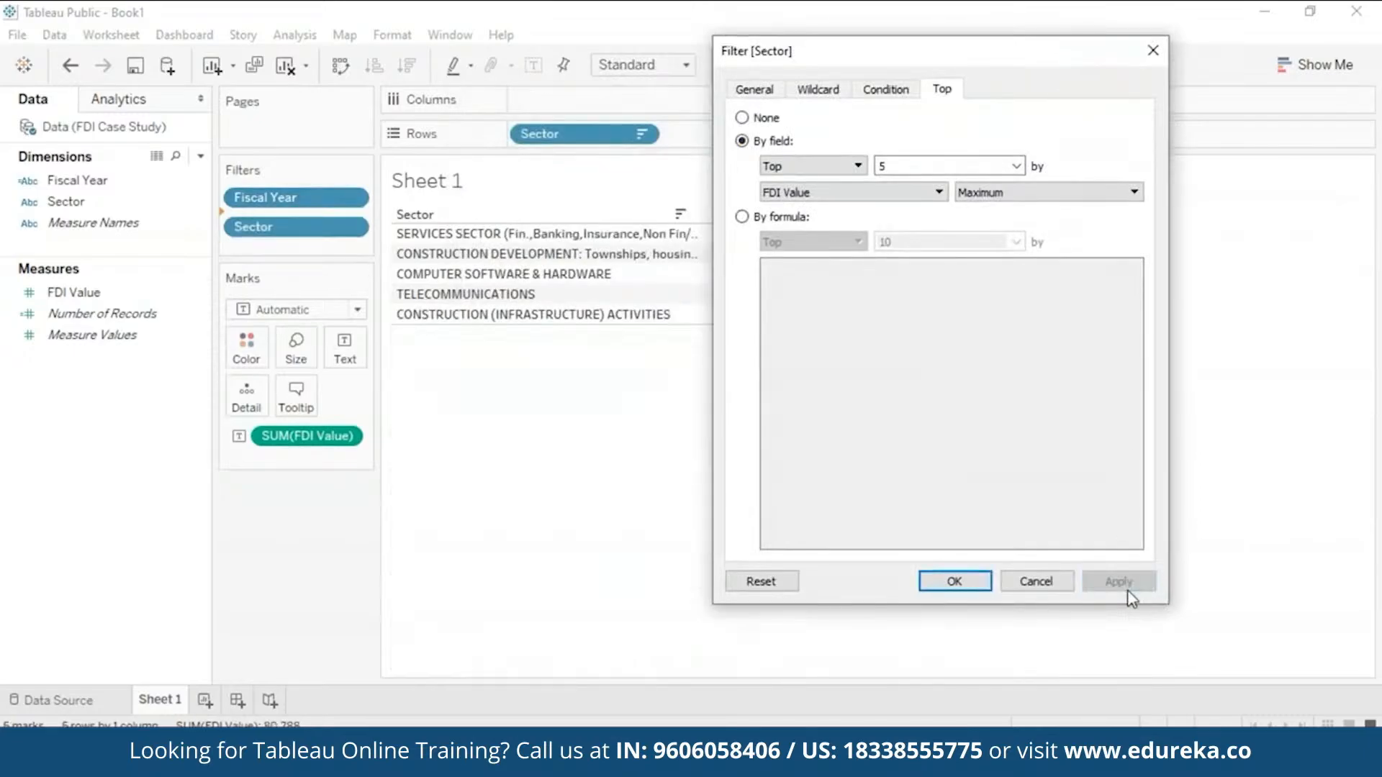
{"action": "left_click", "coordinate": [954, 581]}
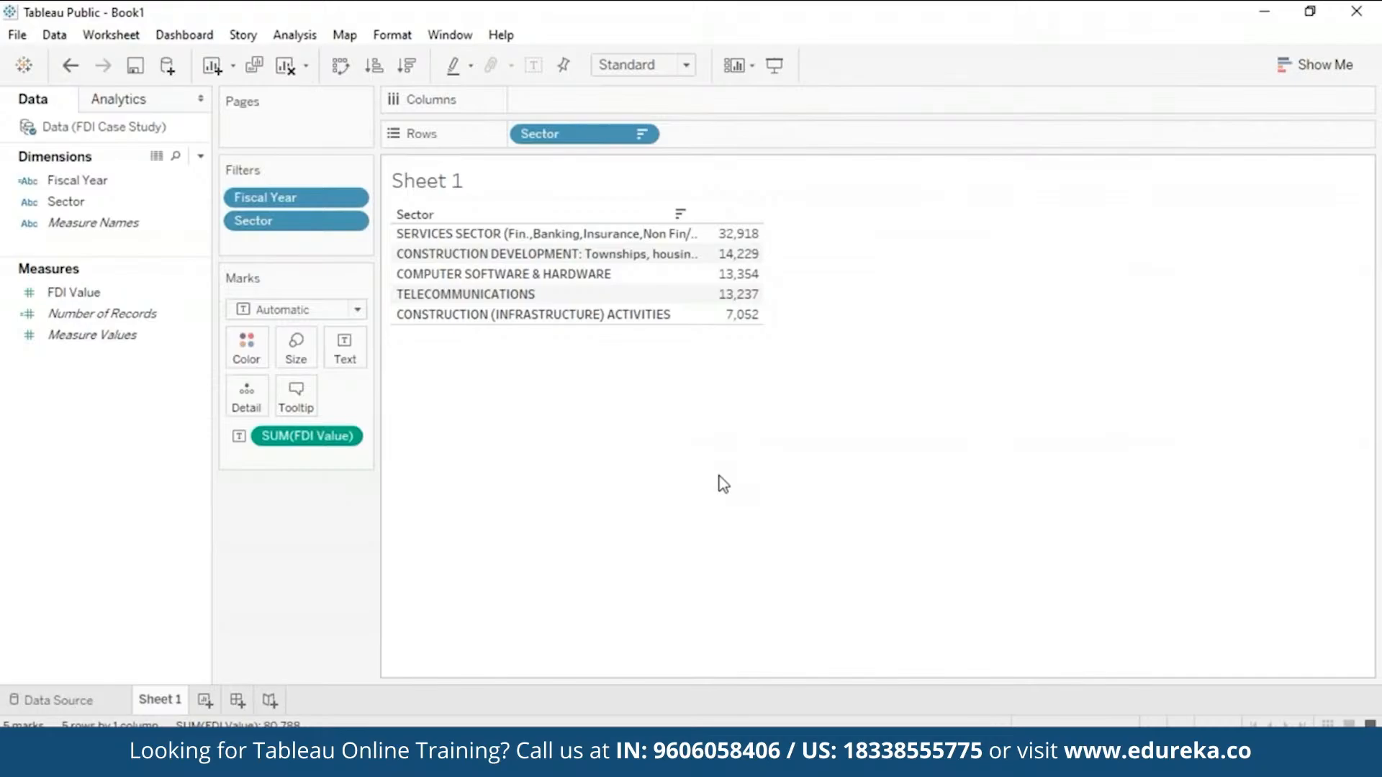
Step: Rename Sheet 1 as MAX FDI
{"action": "right_click", "coordinate": [160, 706]}
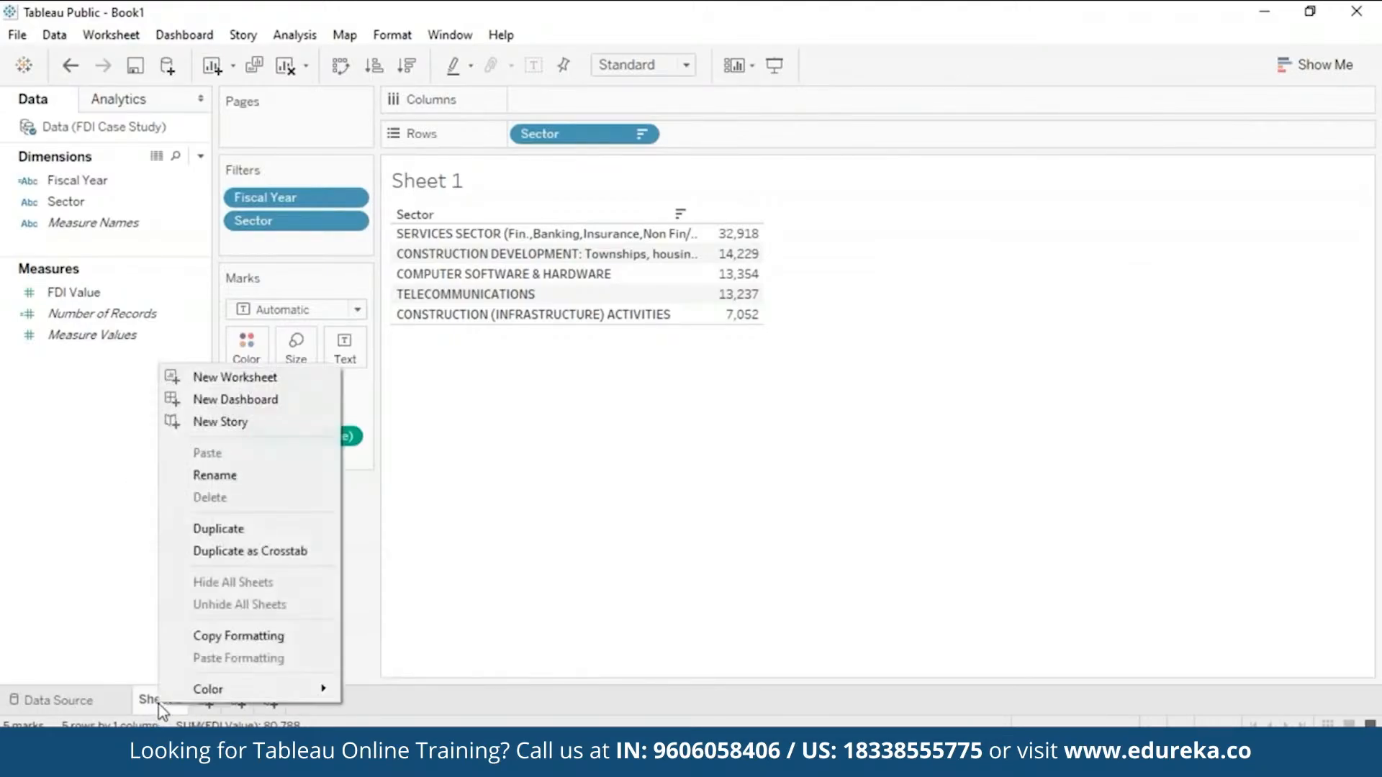
{"action": "left_click", "coordinate": [245, 476]}
{"action": "key", "text": "BackSpace"}
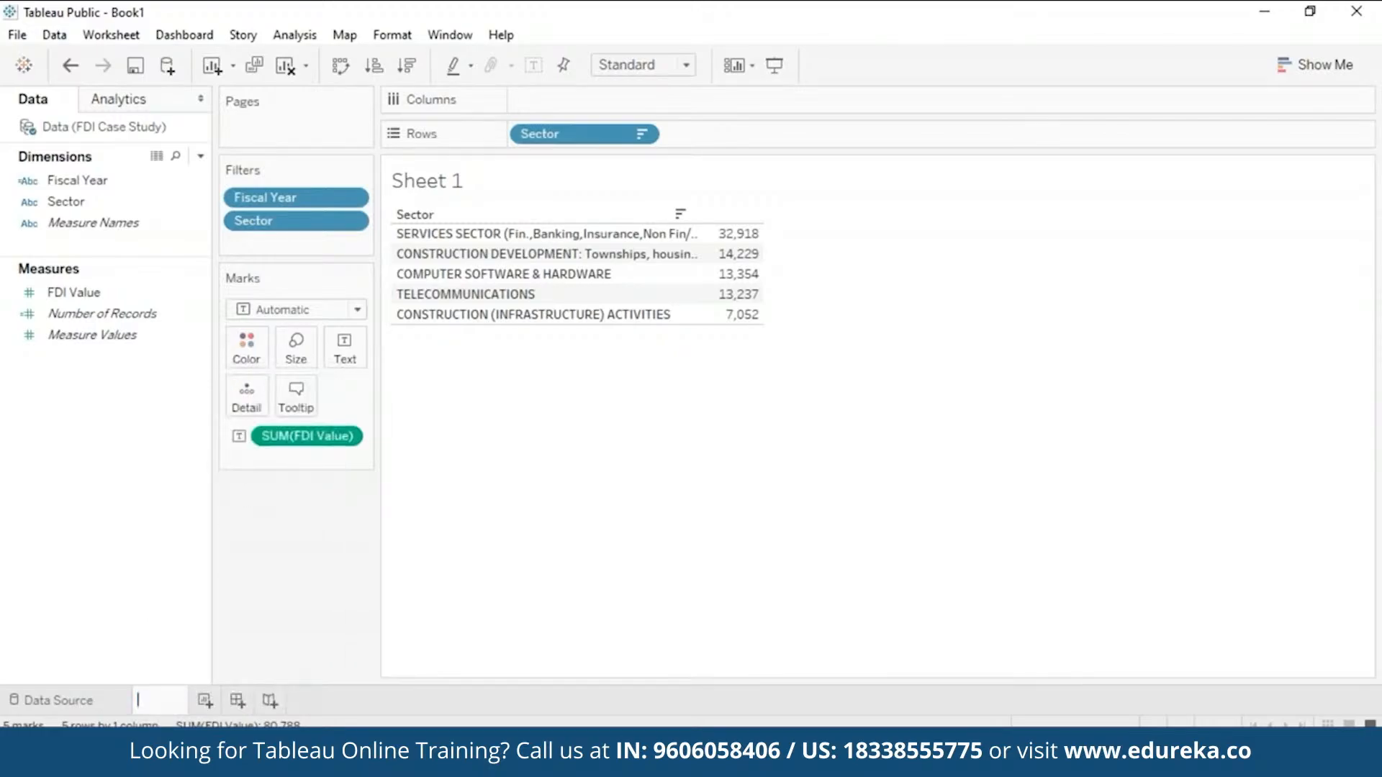
{"action": "type", "text": "MAX FDI"}
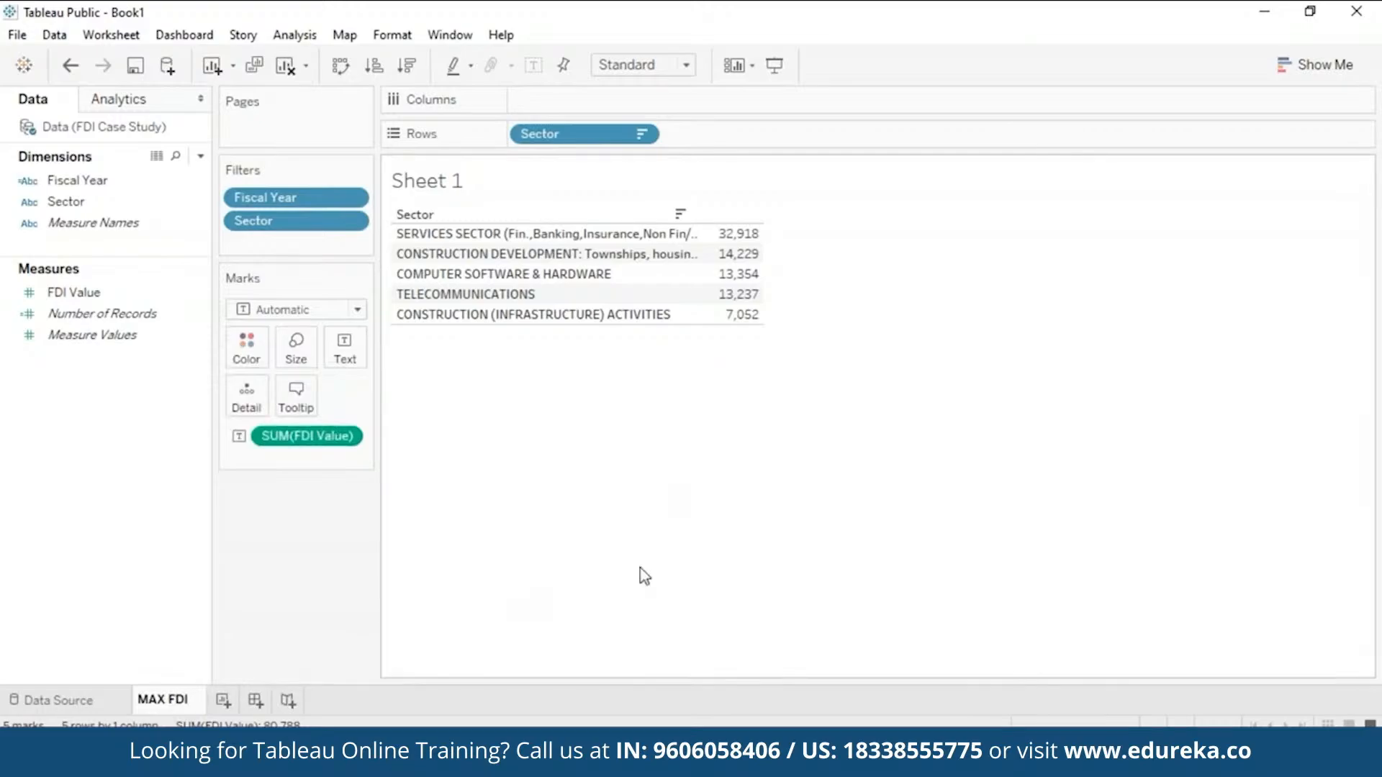
{"action": "key", "text": "Return"}
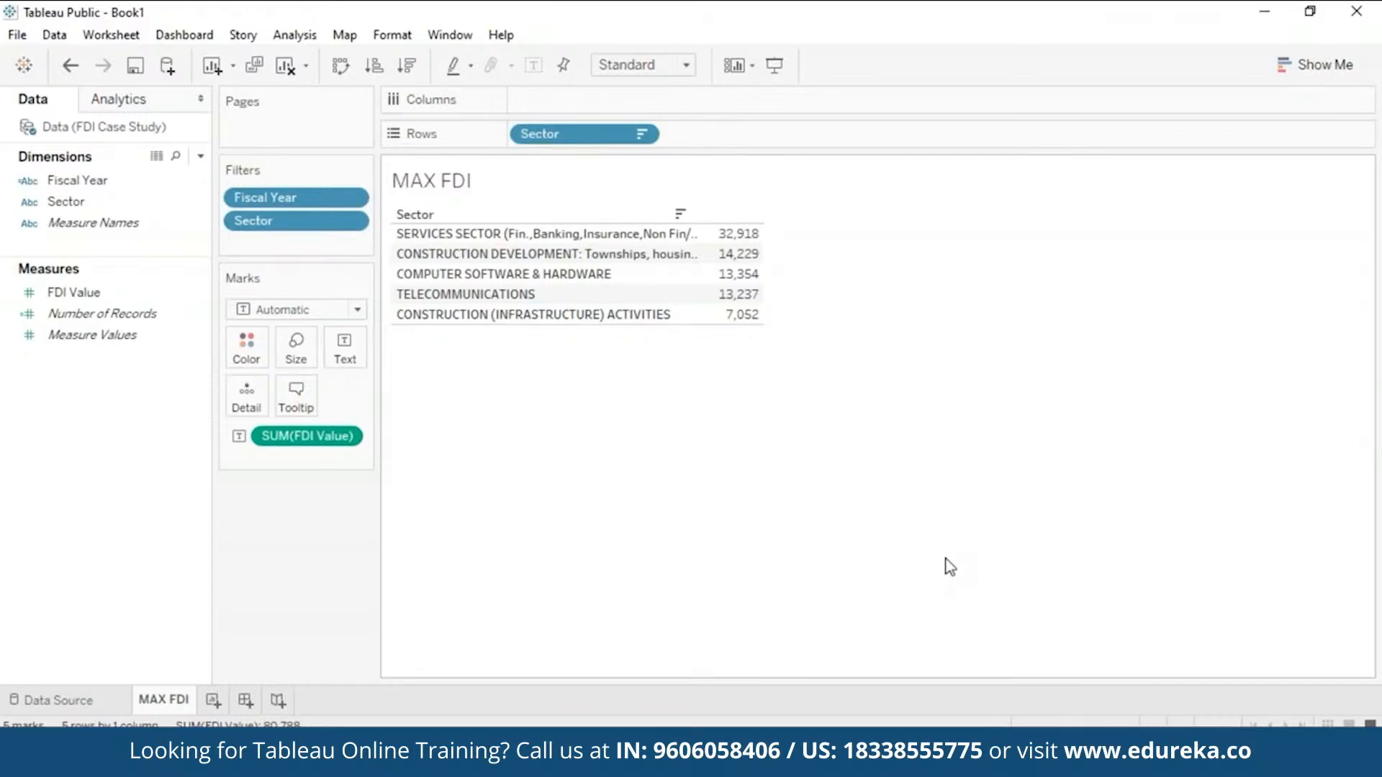
Step: Add a new blank worksheet and duplicate the MAX FDI sheet
{"action": "left_click", "coordinate": [213, 700]}
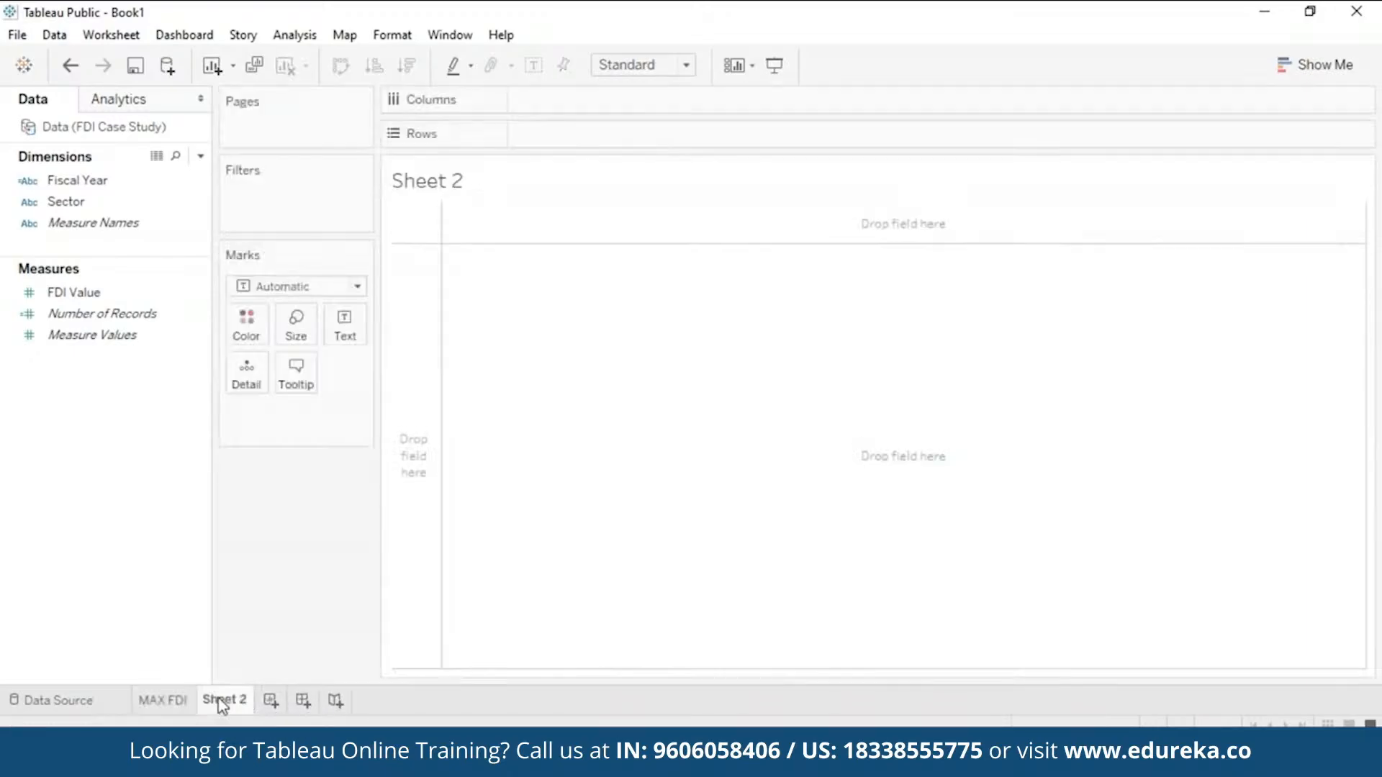
{"action": "left_click", "coordinate": [164, 701]}
{"action": "right_click", "coordinate": [165, 705]}
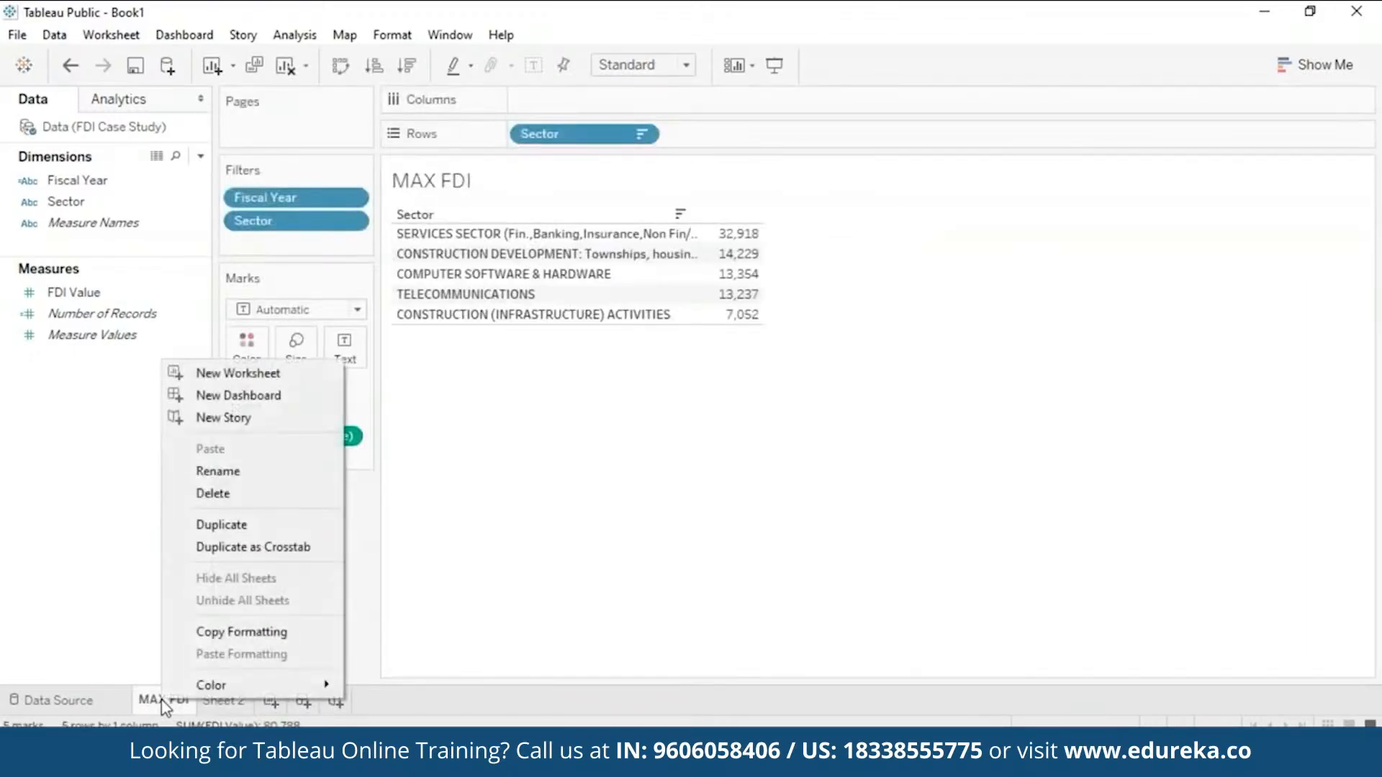
{"action": "left_click", "coordinate": [252, 522]}
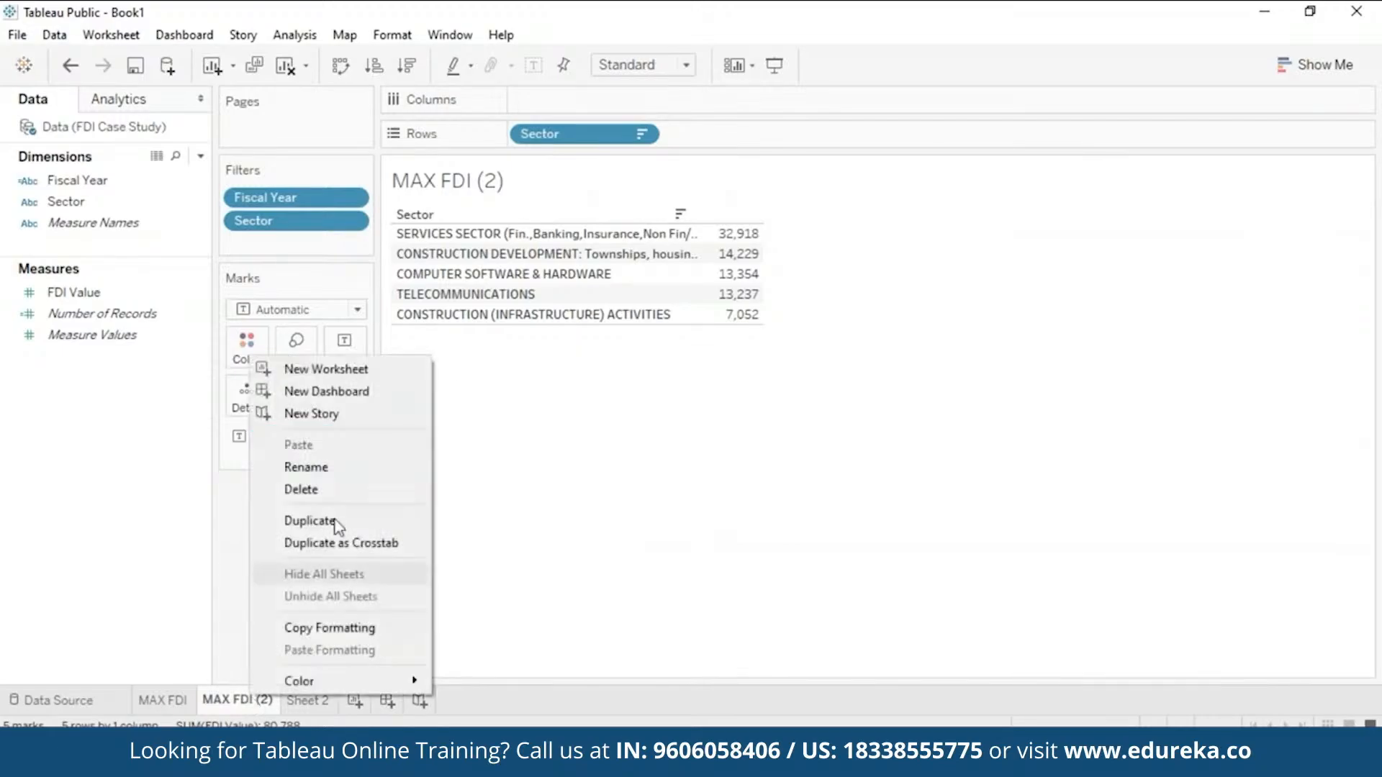
Step: Rename the duplicated MAX FDI sheet as MIN FDI
{"action": "left_click", "coordinate": [377, 477]}
{"action": "left_click", "coordinate": [223, 693]}
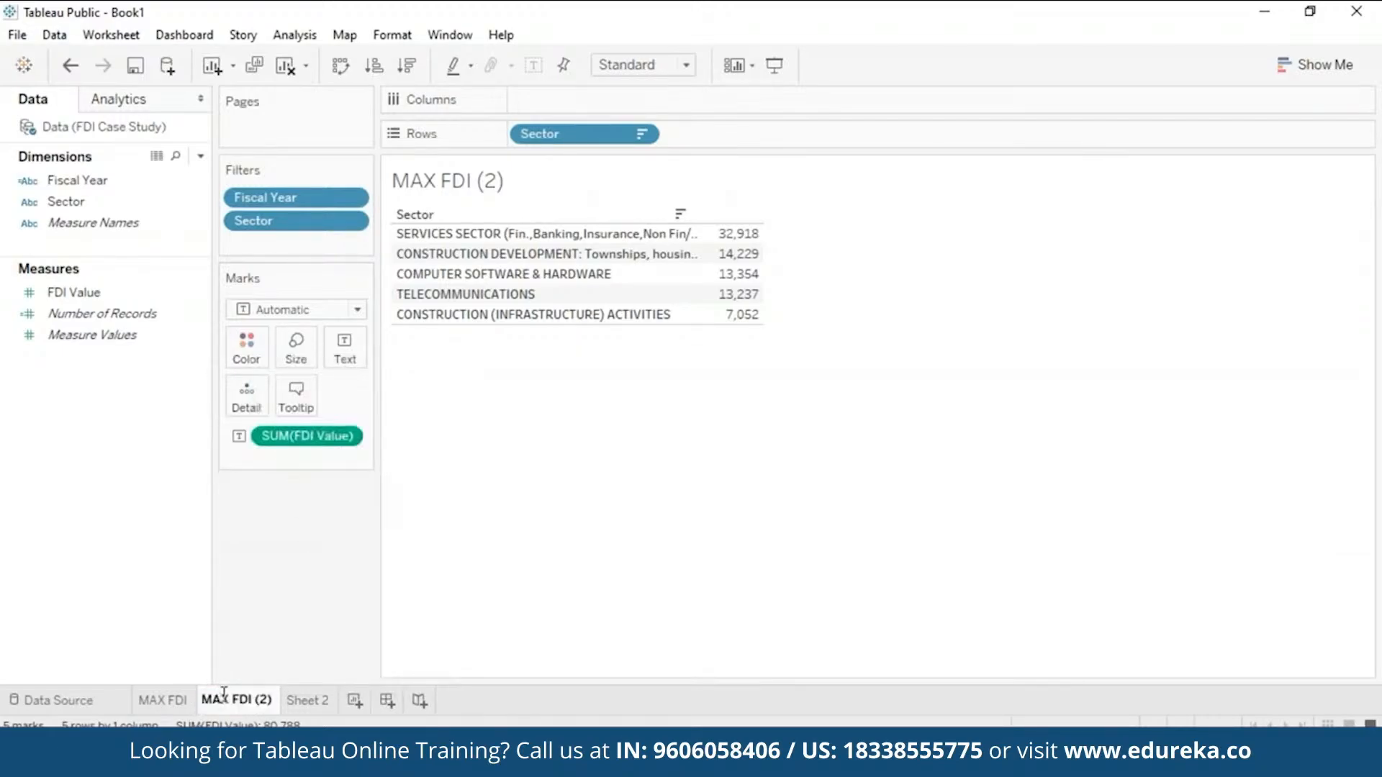
{"action": "key", "text": "BackSpace"}
{"action": "key", "text": "BackSpace"}
{"action": "type", "text": "IN"}
{"action": "key", "text": "Right"}
{"action": "key", "text": "Right"}
{"action": "key", "text": "Right"}
{"action": "key", "text": "Right"}
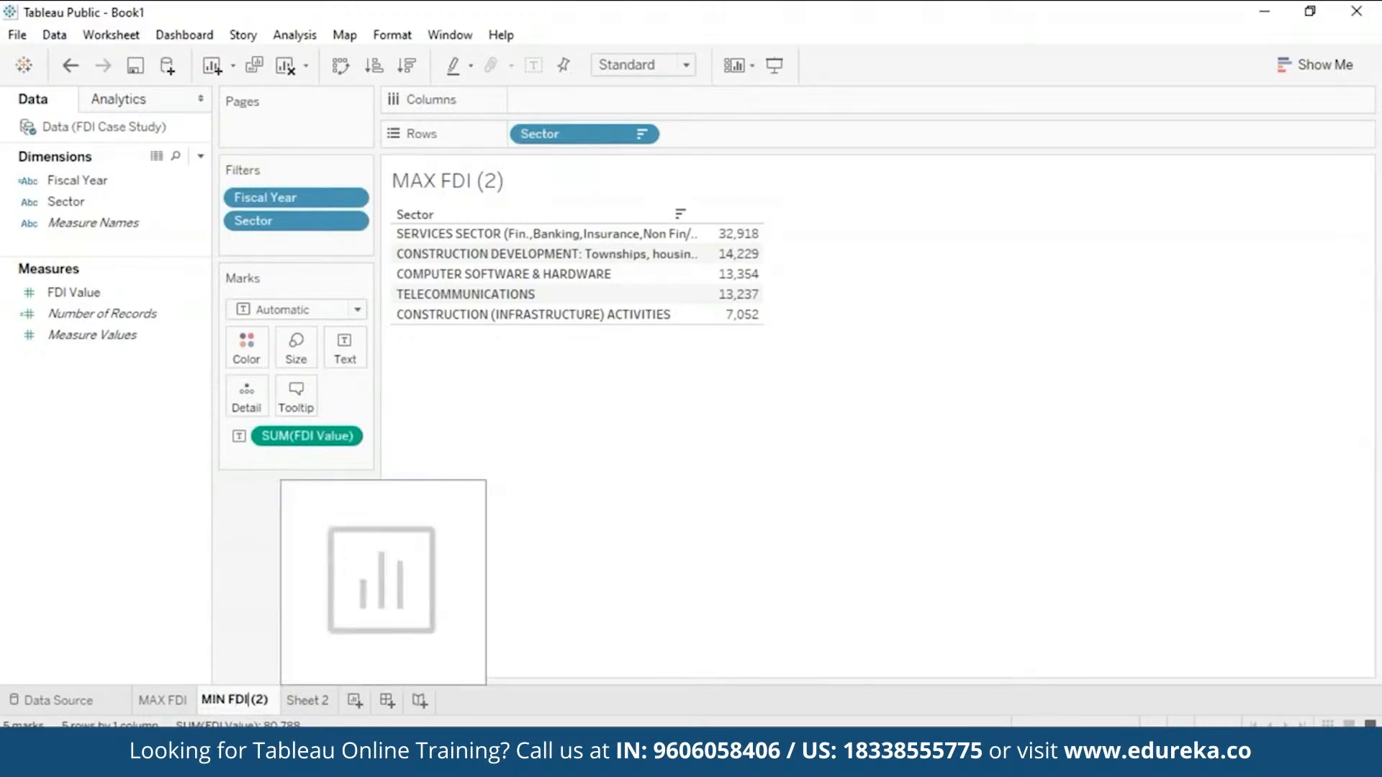
{"action": "key", "text": "Delete"}
{"action": "key", "text": "Delete"}
{"action": "key", "text": "Delete"}
{"action": "key", "text": "Delete"}
{"action": "key", "text": "Return"}
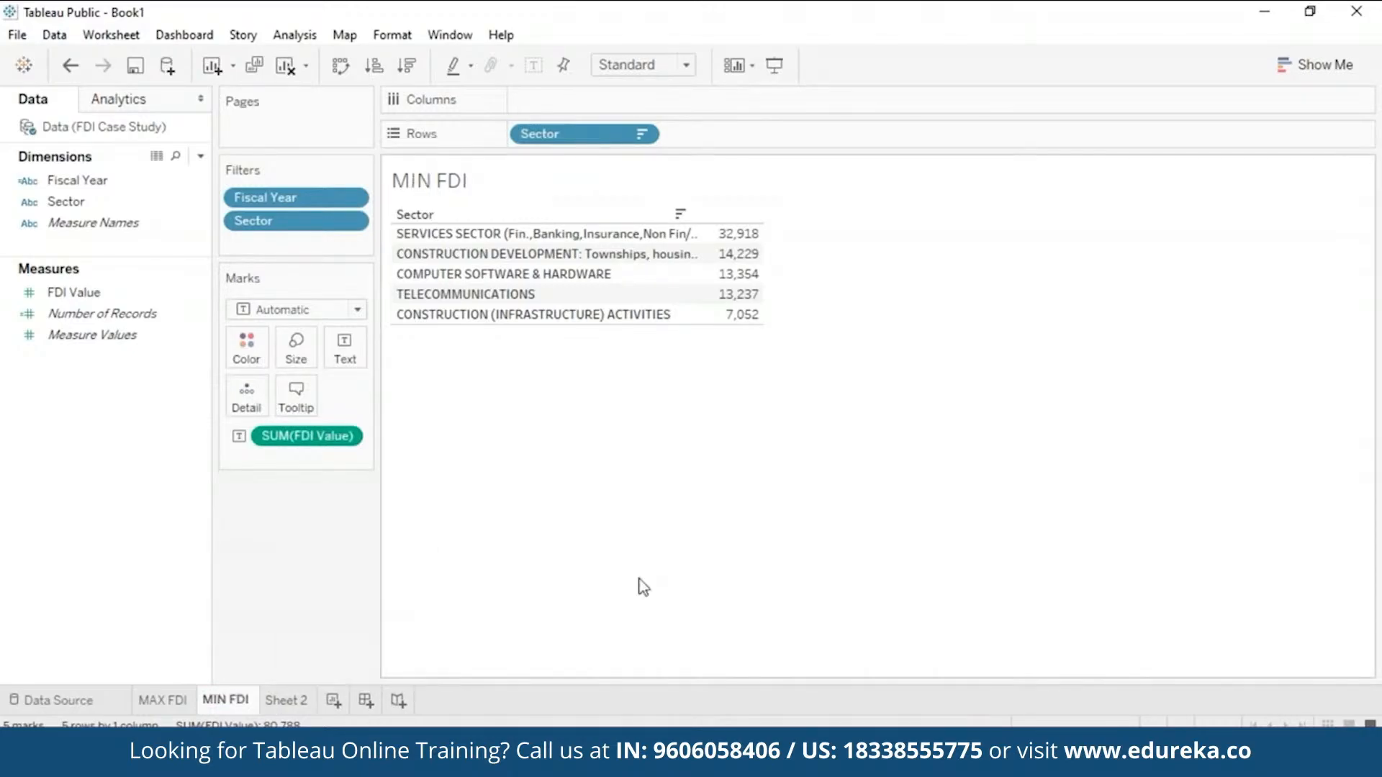
Step: Change the Sector filter on the MIN FDI sheet to keep the bottom 5 sectors by maximum FDI Value
{"action": "left_click", "coordinate": [352, 222]}
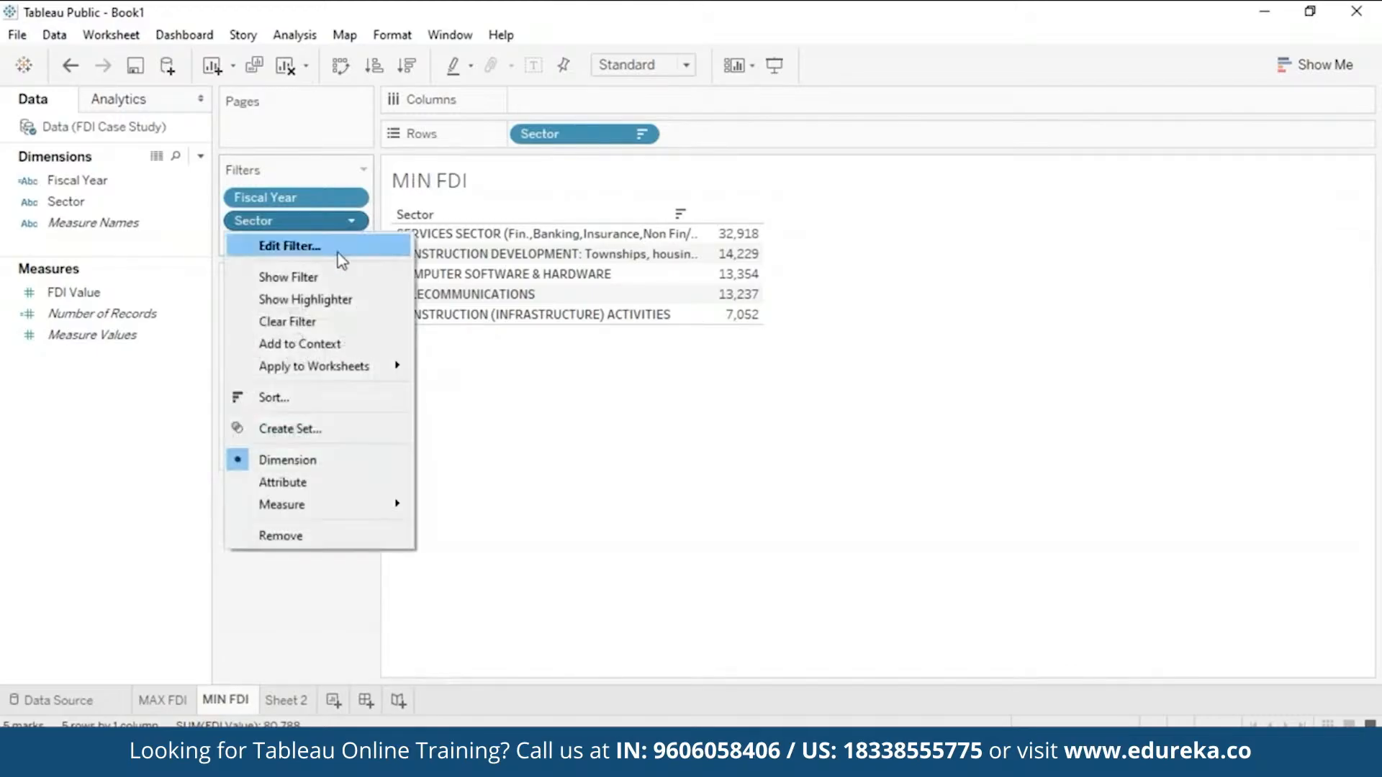
{"action": "left_click", "coordinate": [338, 254]}
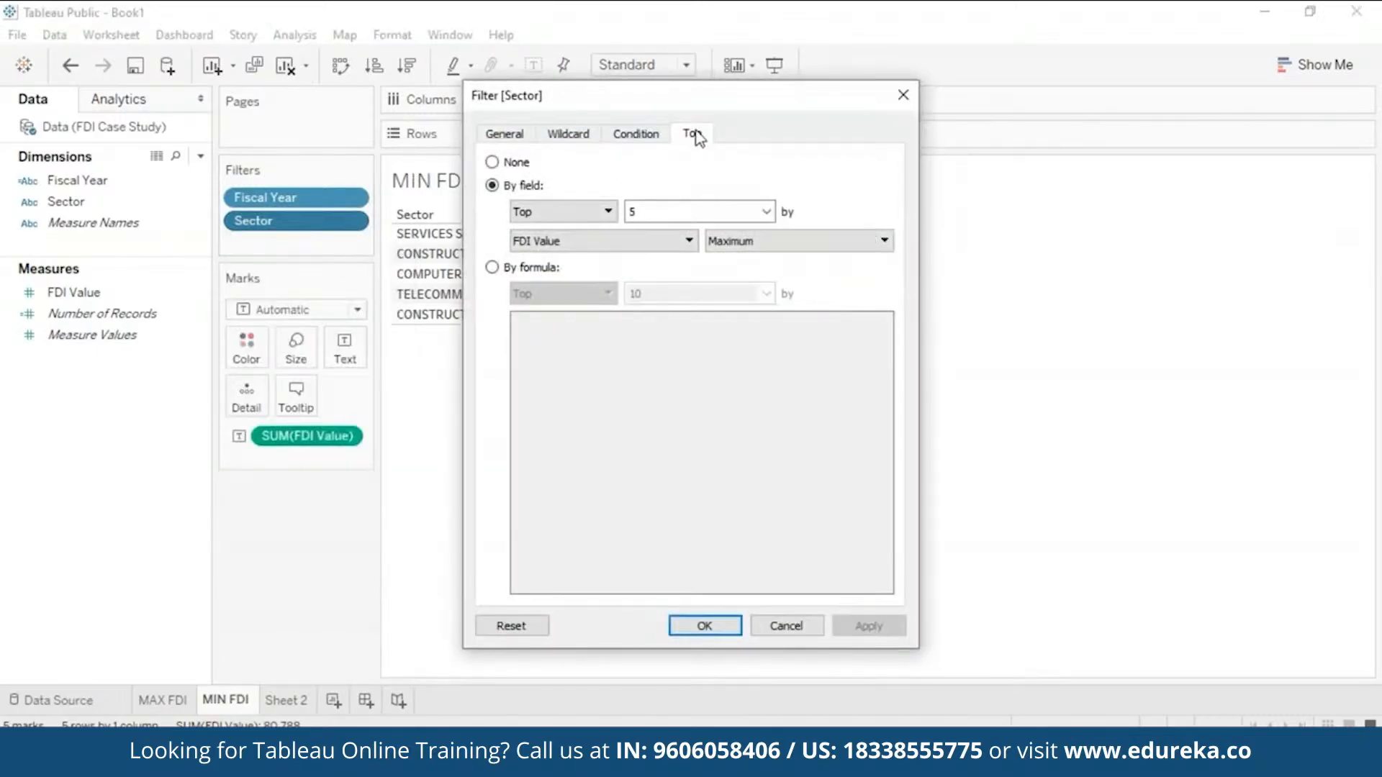
{"action": "left_click", "coordinate": [608, 212]}
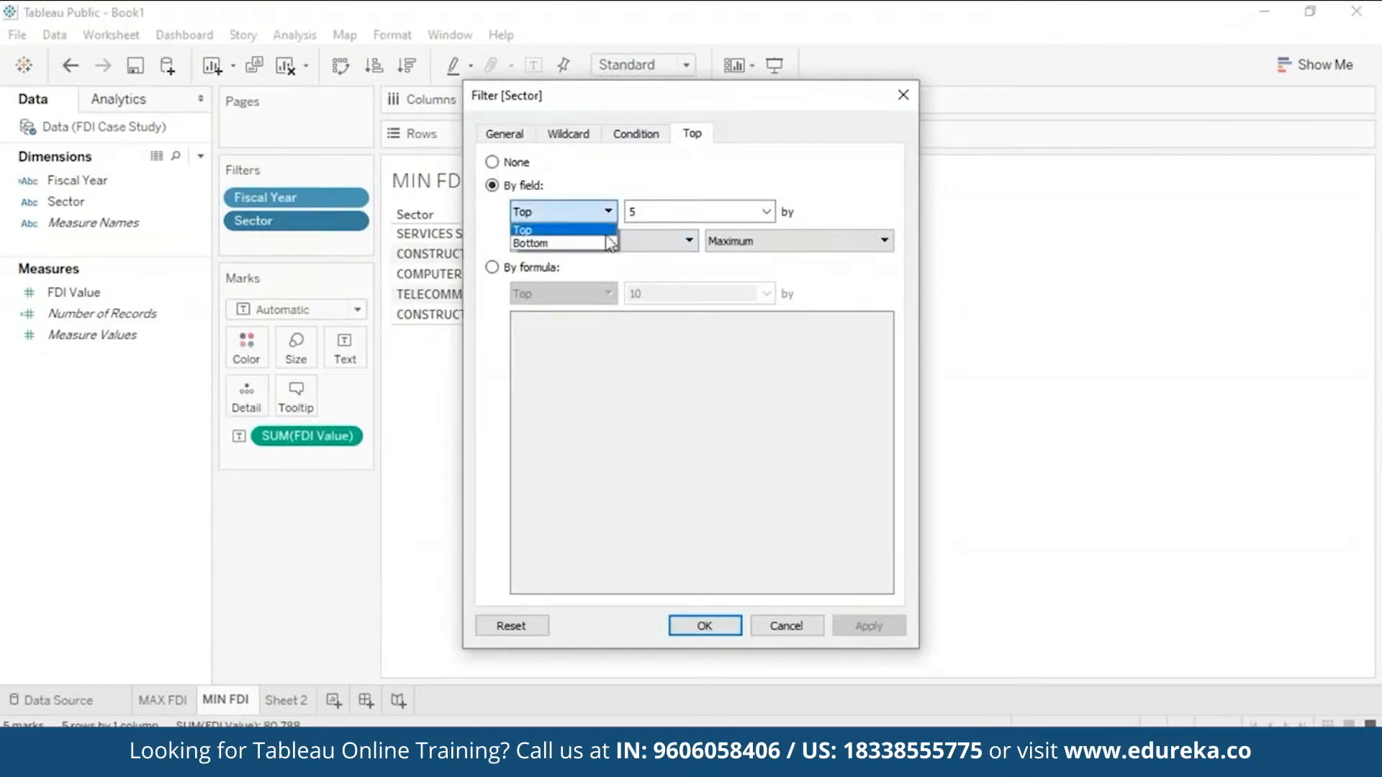
{"action": "left_click", "coordinate": [598, 244]}
{"action": "left_click_drag", "start_coordinate": [805, 101], "coordinate": [1149, 69]}
{"action": "left_click", "coordinate": [1049, 586]}
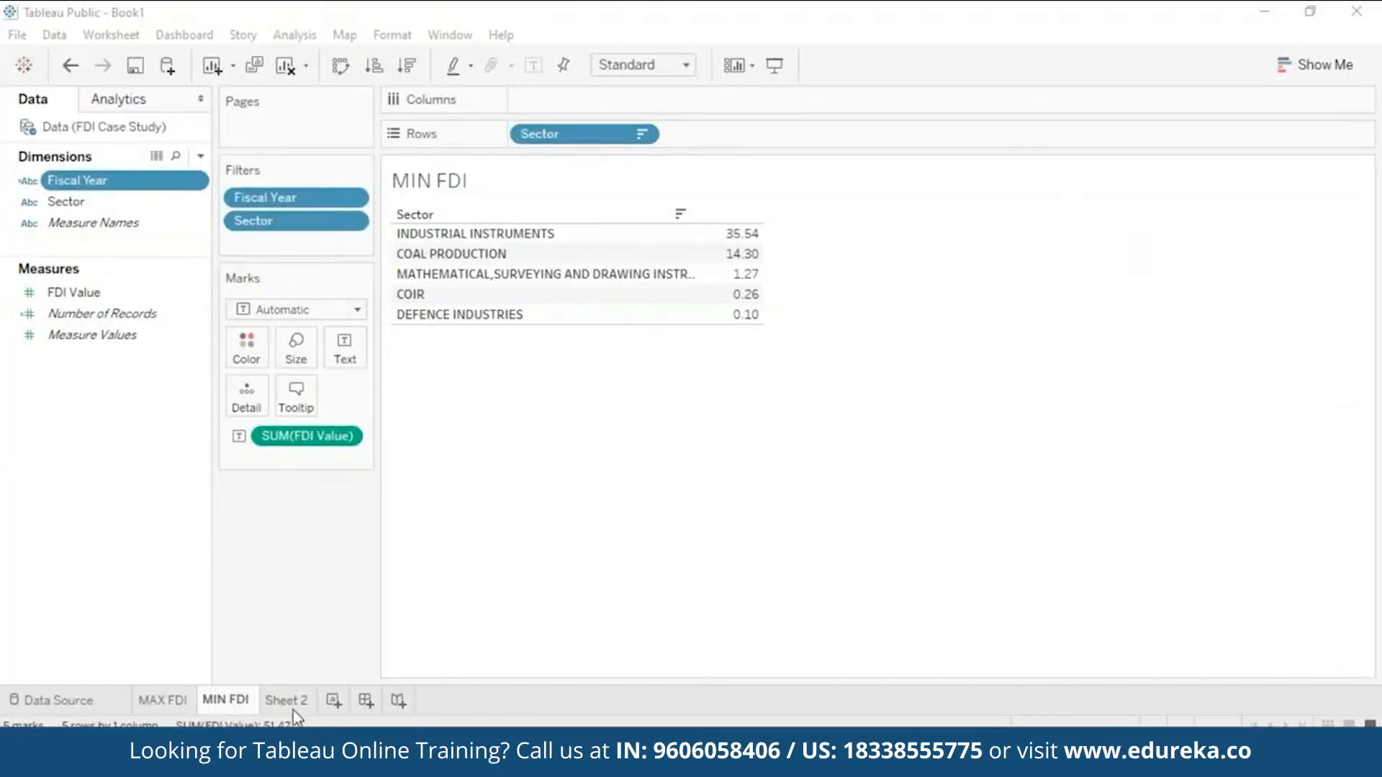
Step: Rename Sheet 2 as Overall Trends
{"action": "left_click", "coordinate": [285, 700]}
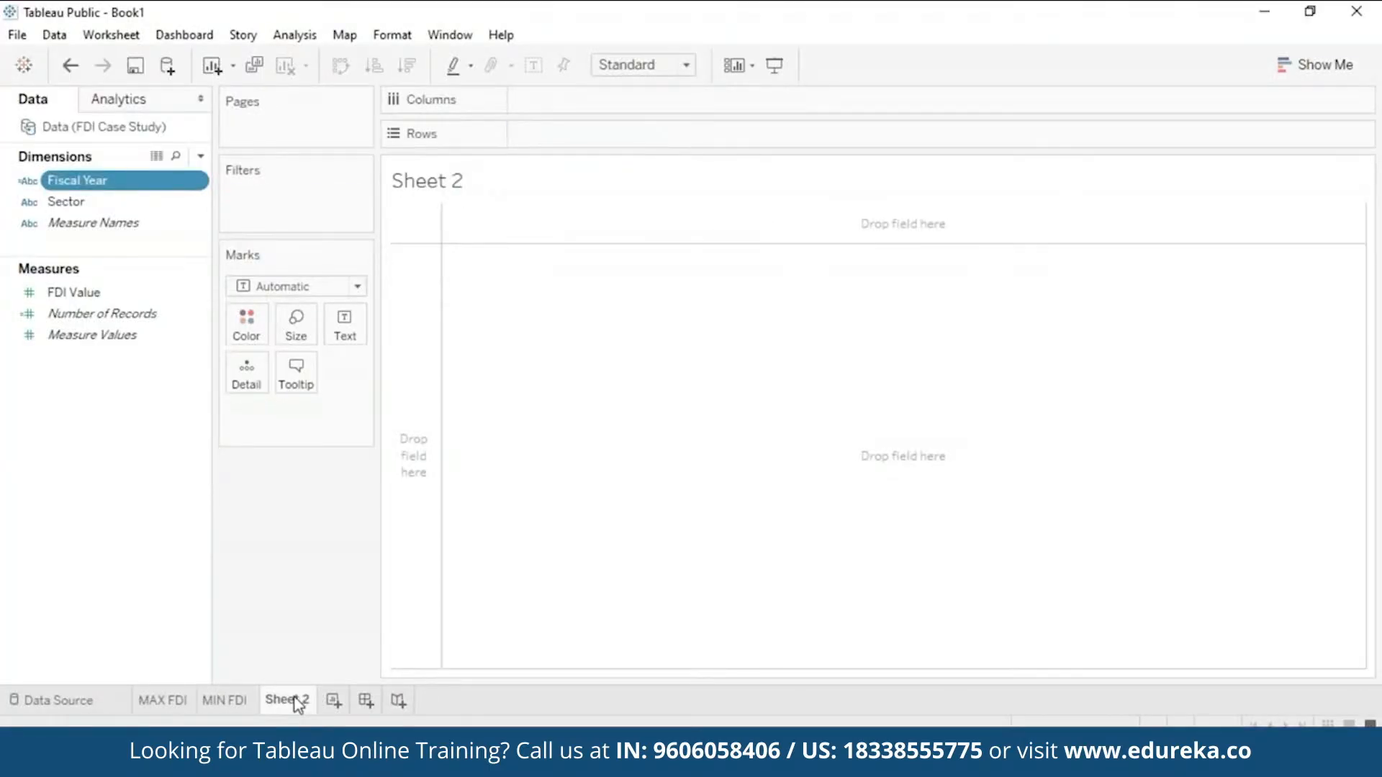
{"action": "right_click", "coordinate": [297, 703]}
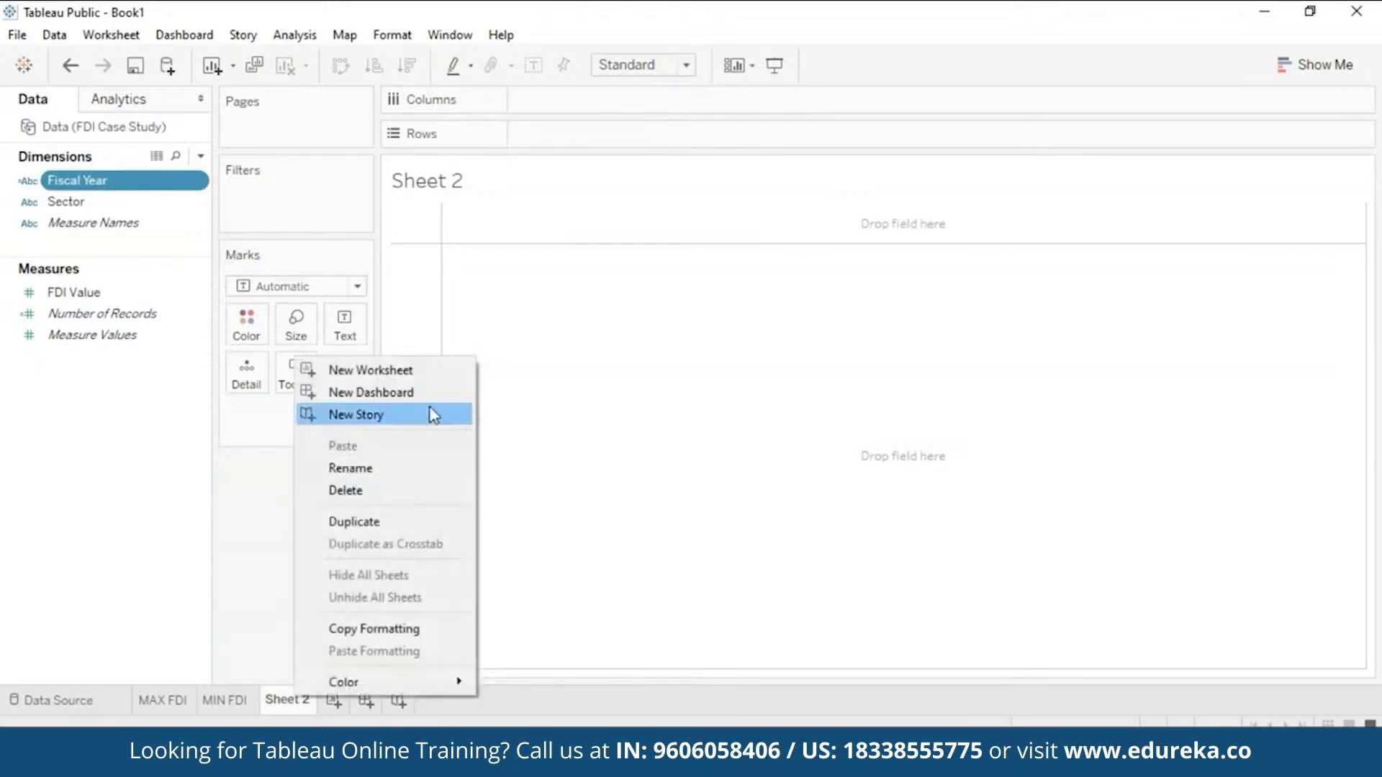
{"action": "left_click", "coordinate": [407, 467]}
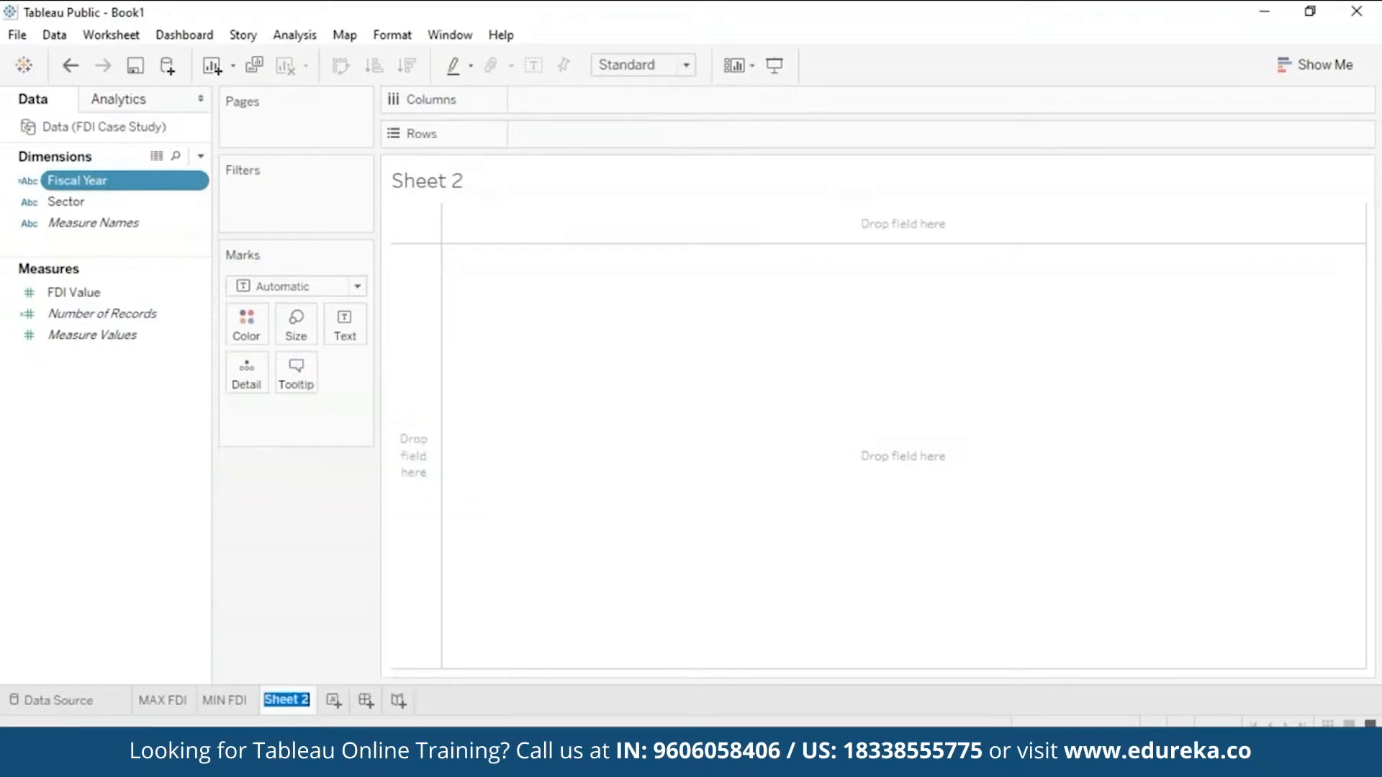
{"action": "type", "text": "Overall Trends"}
{"action": "key", "text": "Return"}
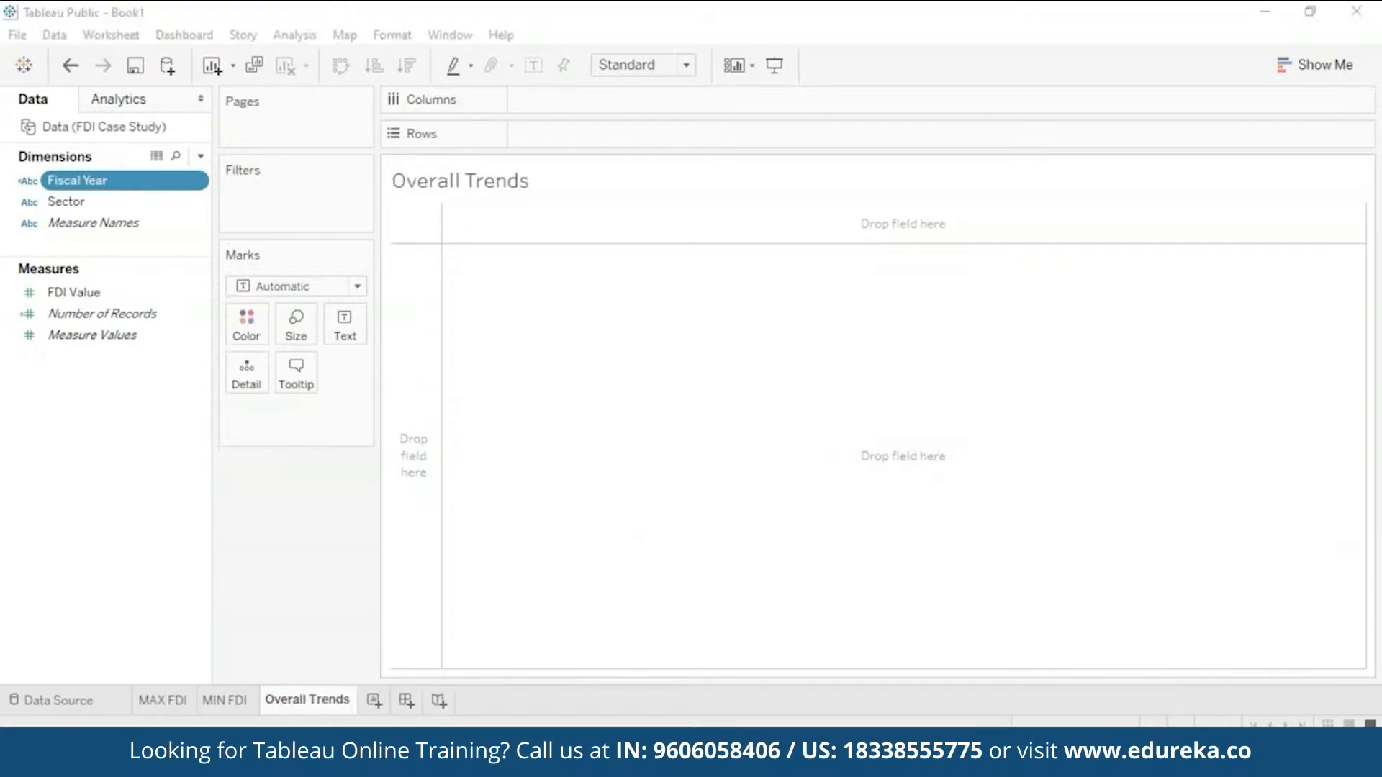
Step: Chart the summed FDI Value by Fiscal Year, with Fiscal Year on columns and FDI Value on rows
{"action": "left_click_drag", "start_coordinate": [103, 189], "coordinate": [592, 114]}
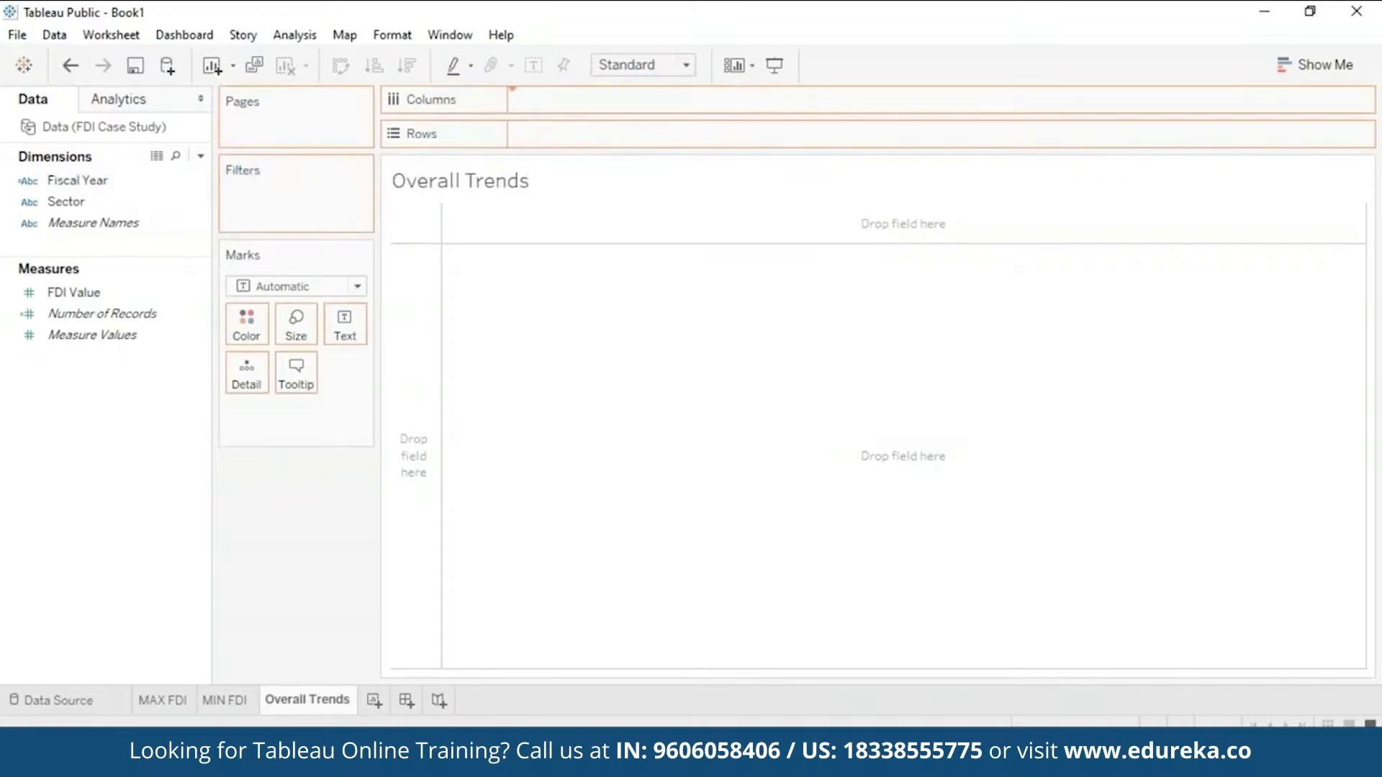
{"action": "left_click_drag", "start_coordinate": [121, 302], "coordinate": [591, 132]}
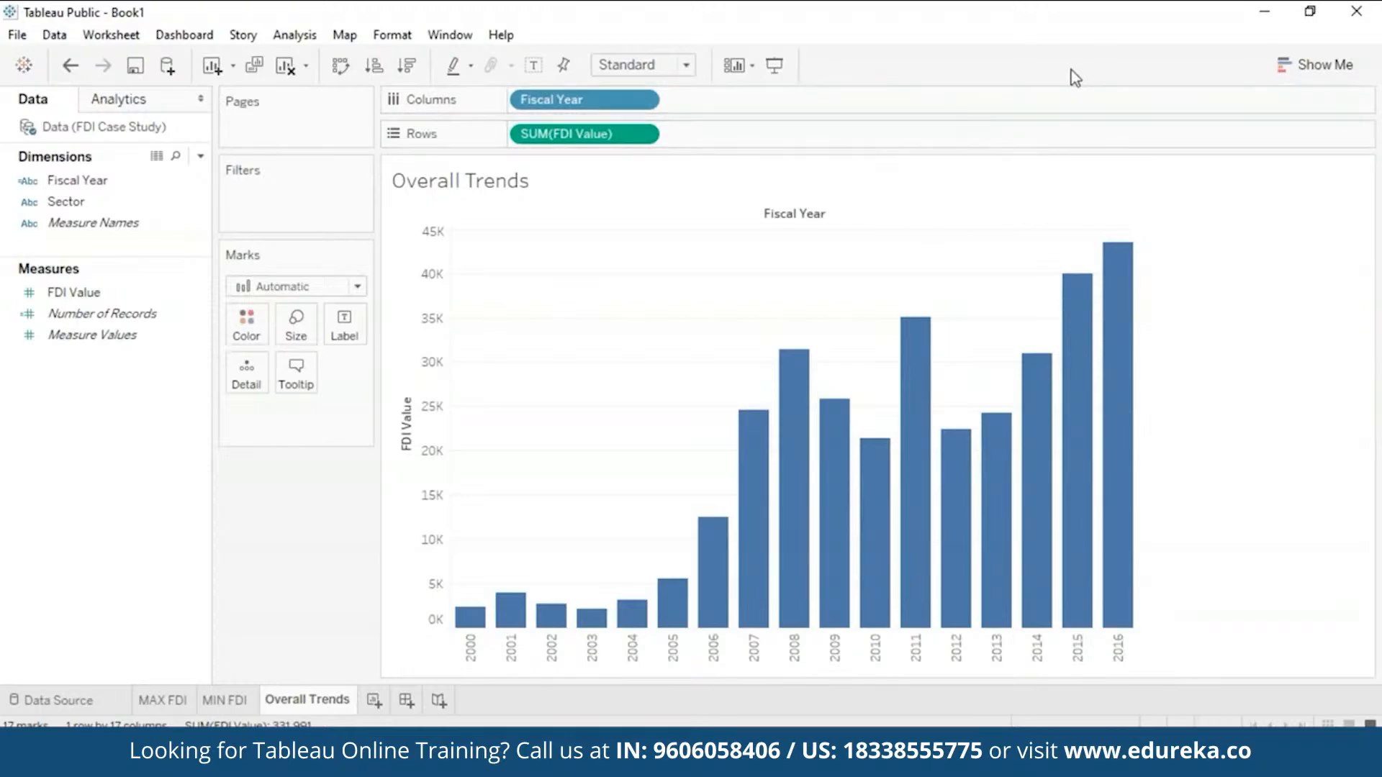
{"action": "key", "text": "alt+Tab"}
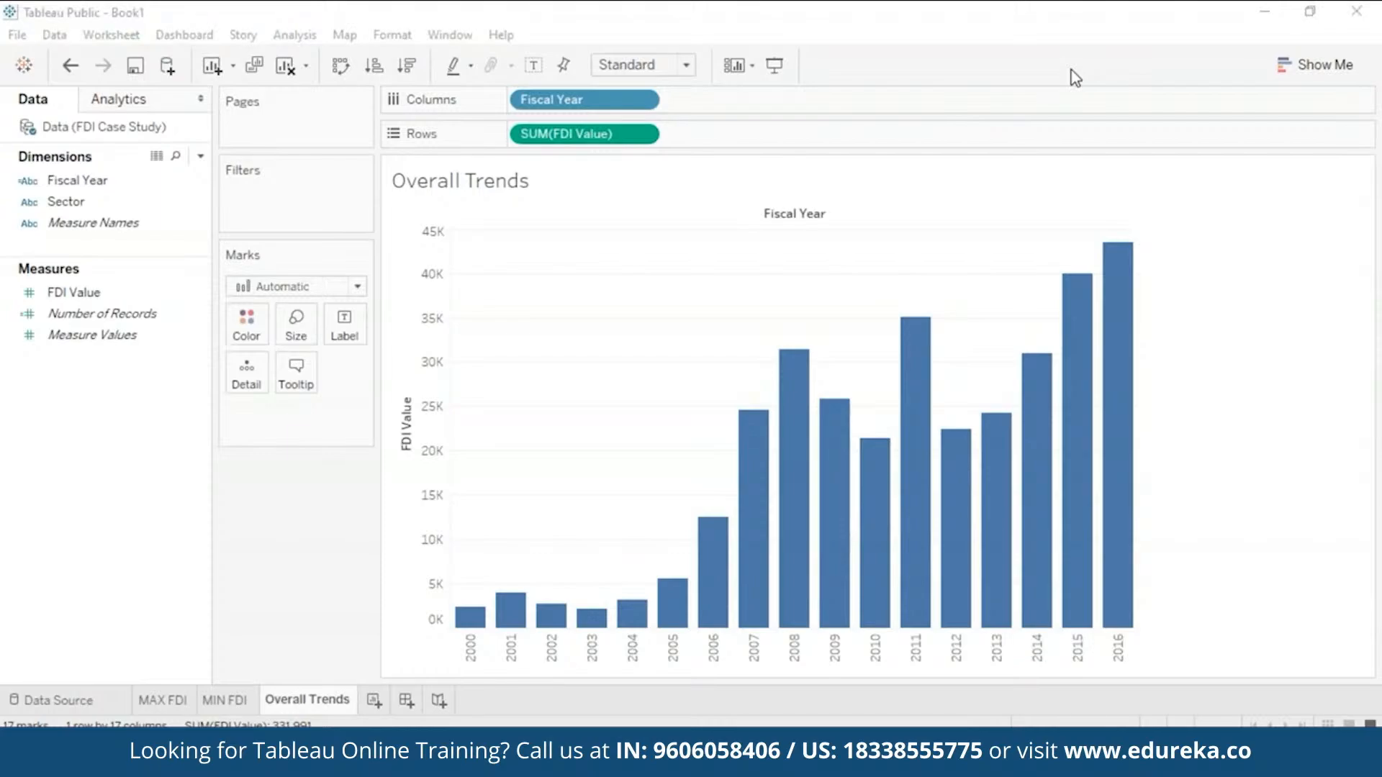
Step: Show the suggested chart types and change the Fiscal Year field's data type to Date
{"action": "left_click", "coordinate": [1315, 65]}
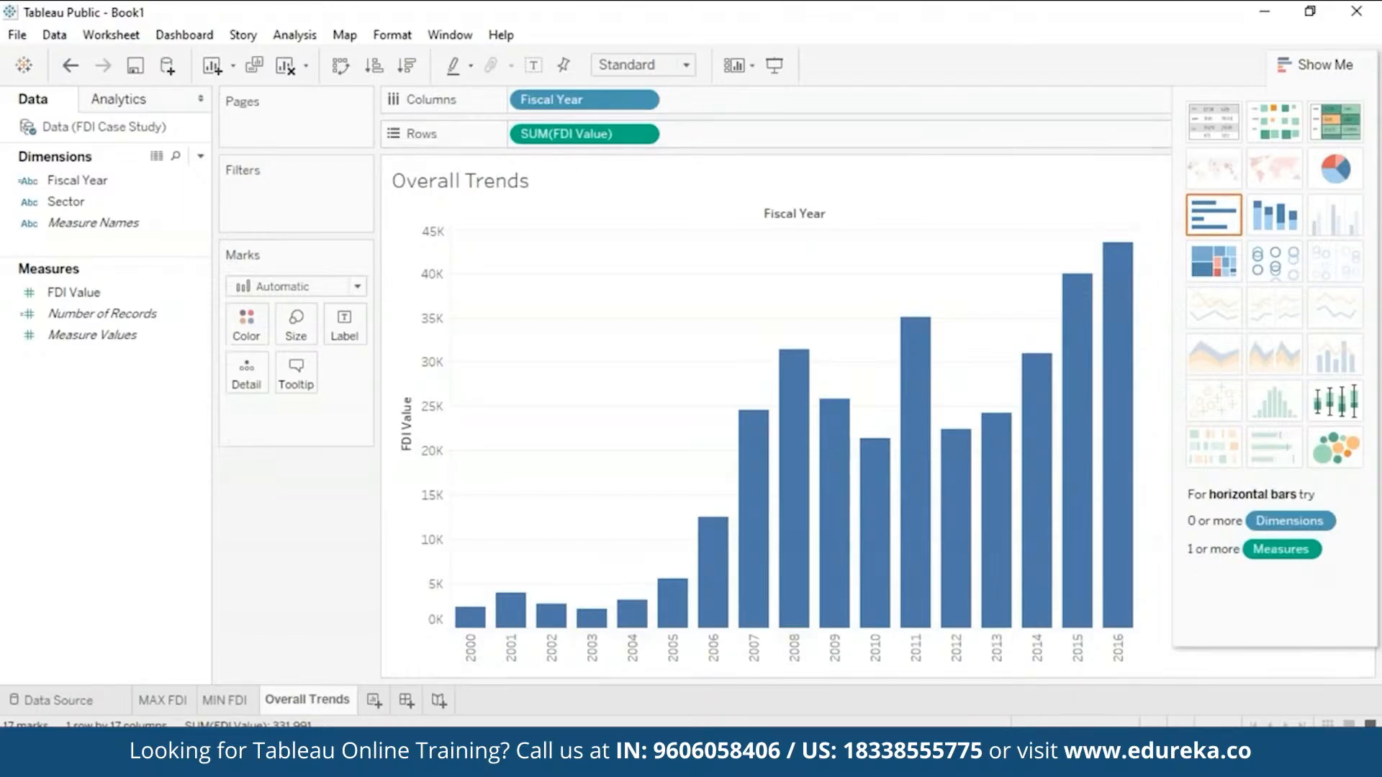
{"action": "left_click", "coordinate": [182, 193]}
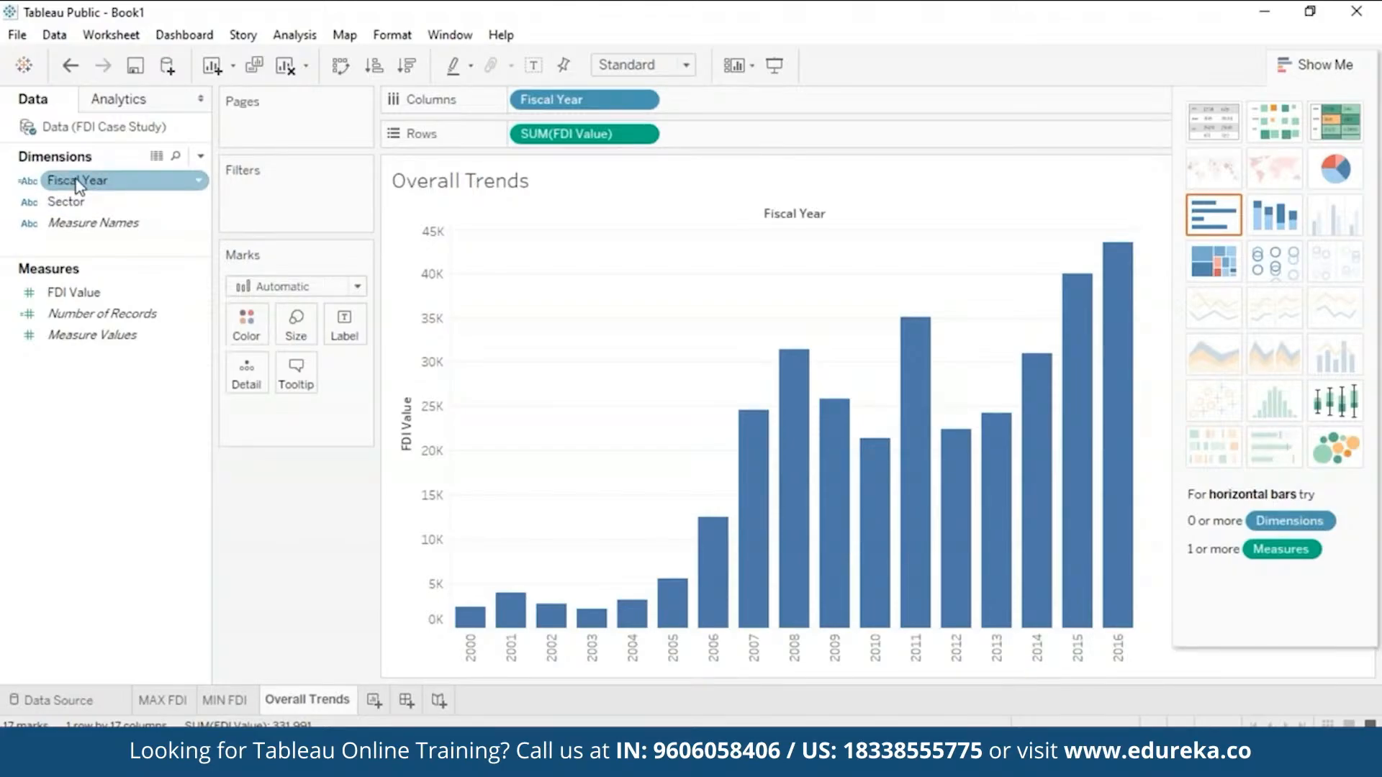
{"action": "right_click", "coordinate": [196, 186]}
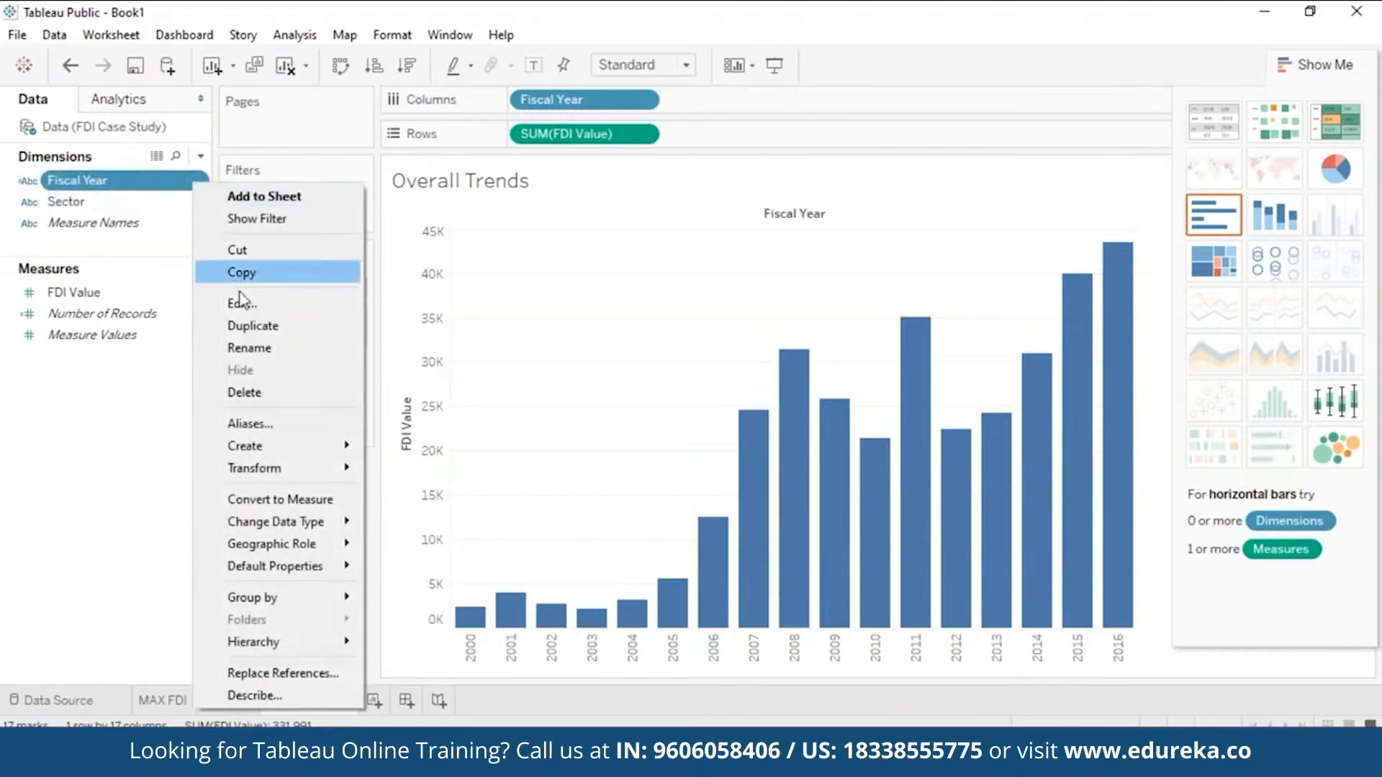
{"action": "mouse_move", "coordinate": [308, 521]}
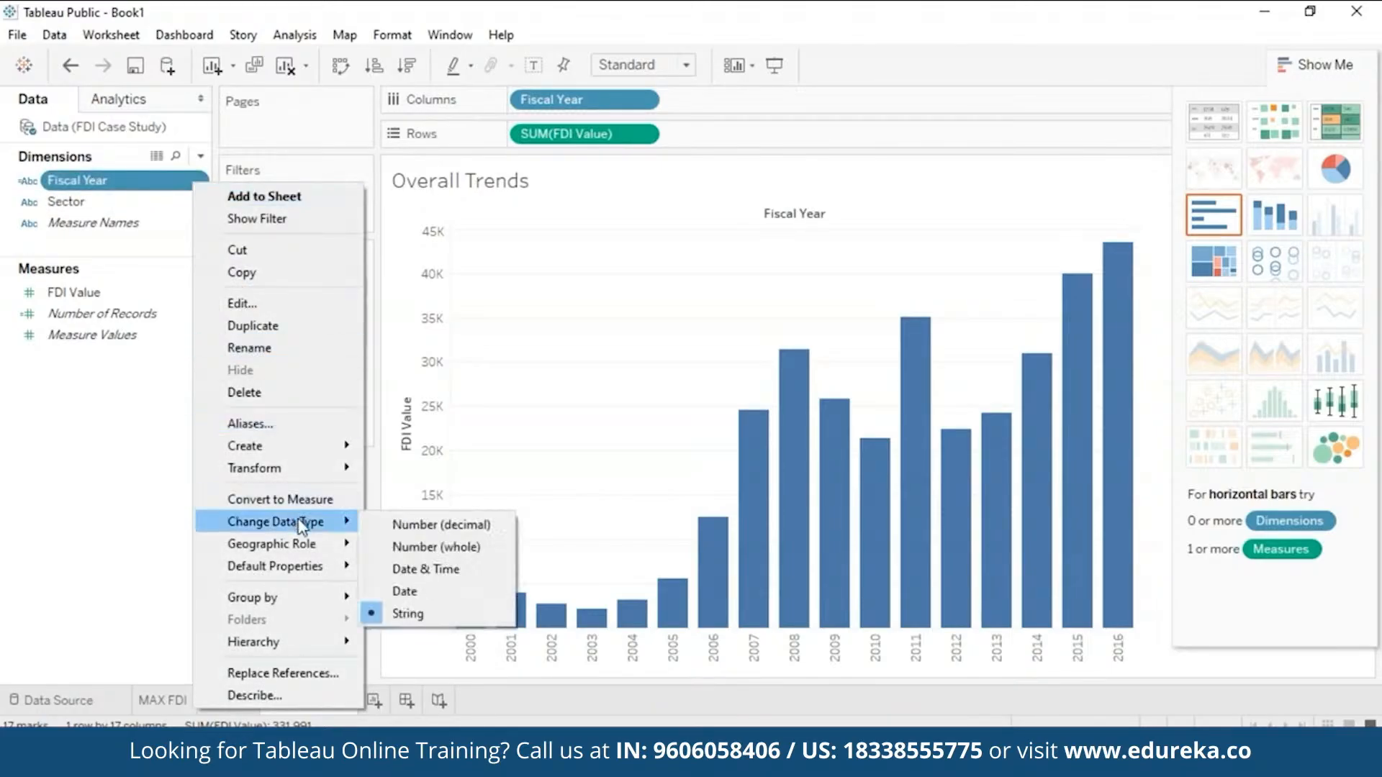
{"action": "left_click", "coordinate": [437, 591]}
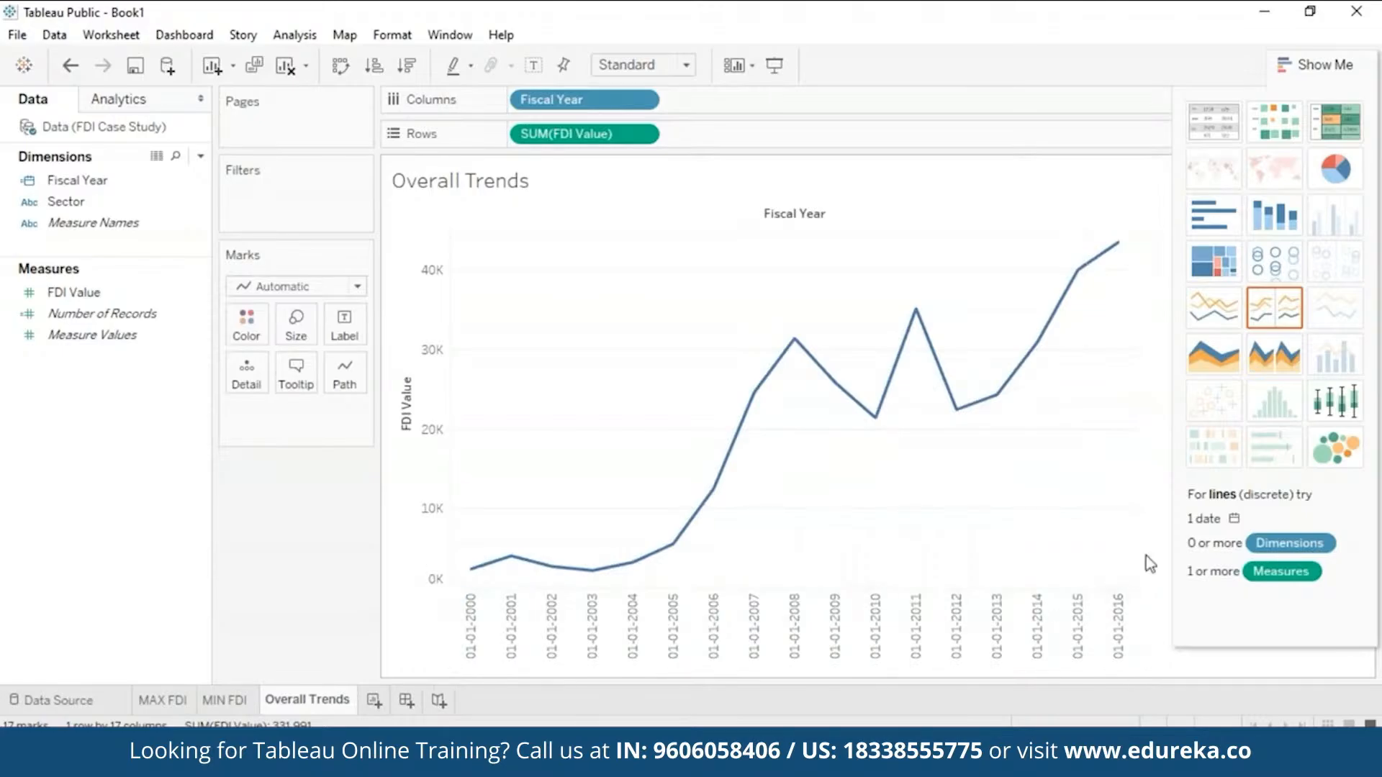
Step: Label the points of the Overall Trends line with the summed FDI Value
{"action": "mouse_move", "coordinate": [900, 375]}
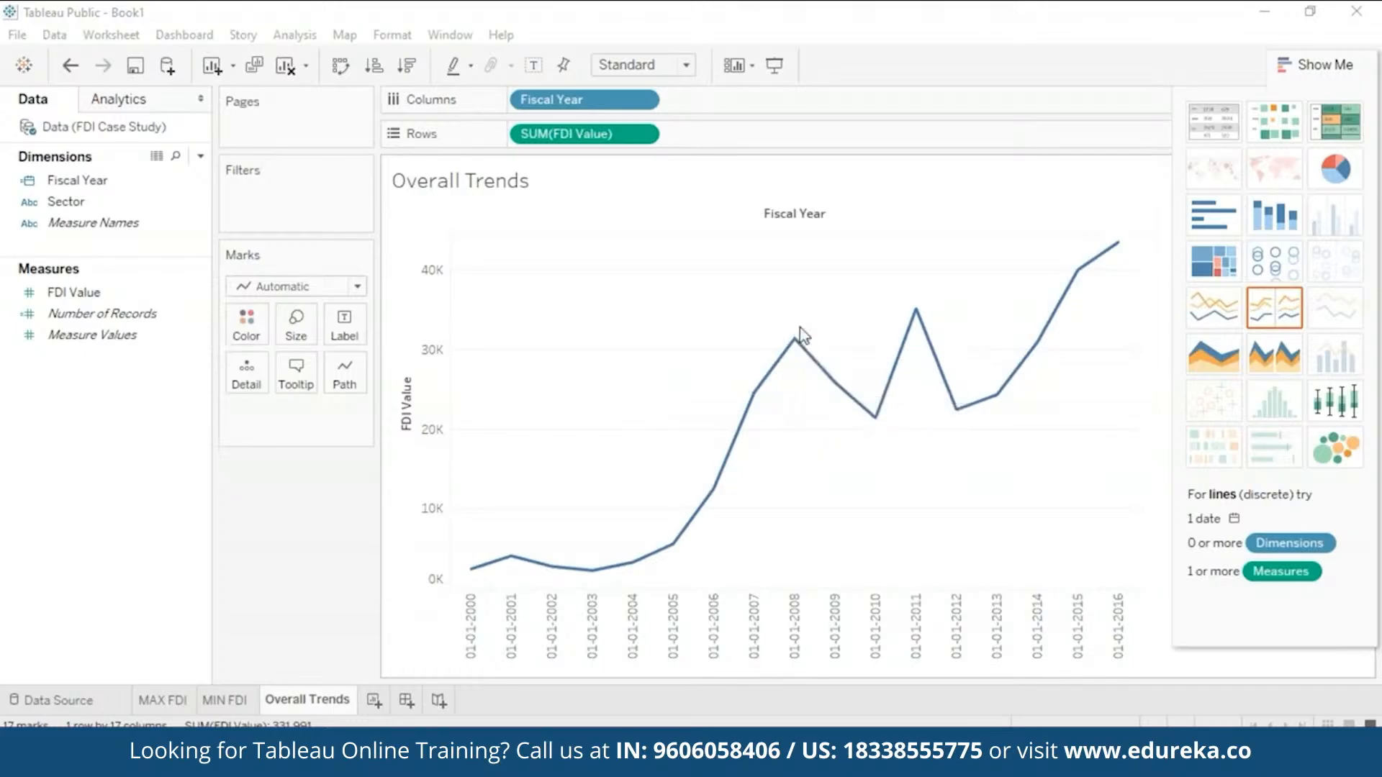
{"action": "mouse_move", "coordinate": [799, 339]}
{"action": "mouse_move", "coordinate": [918, 314]}
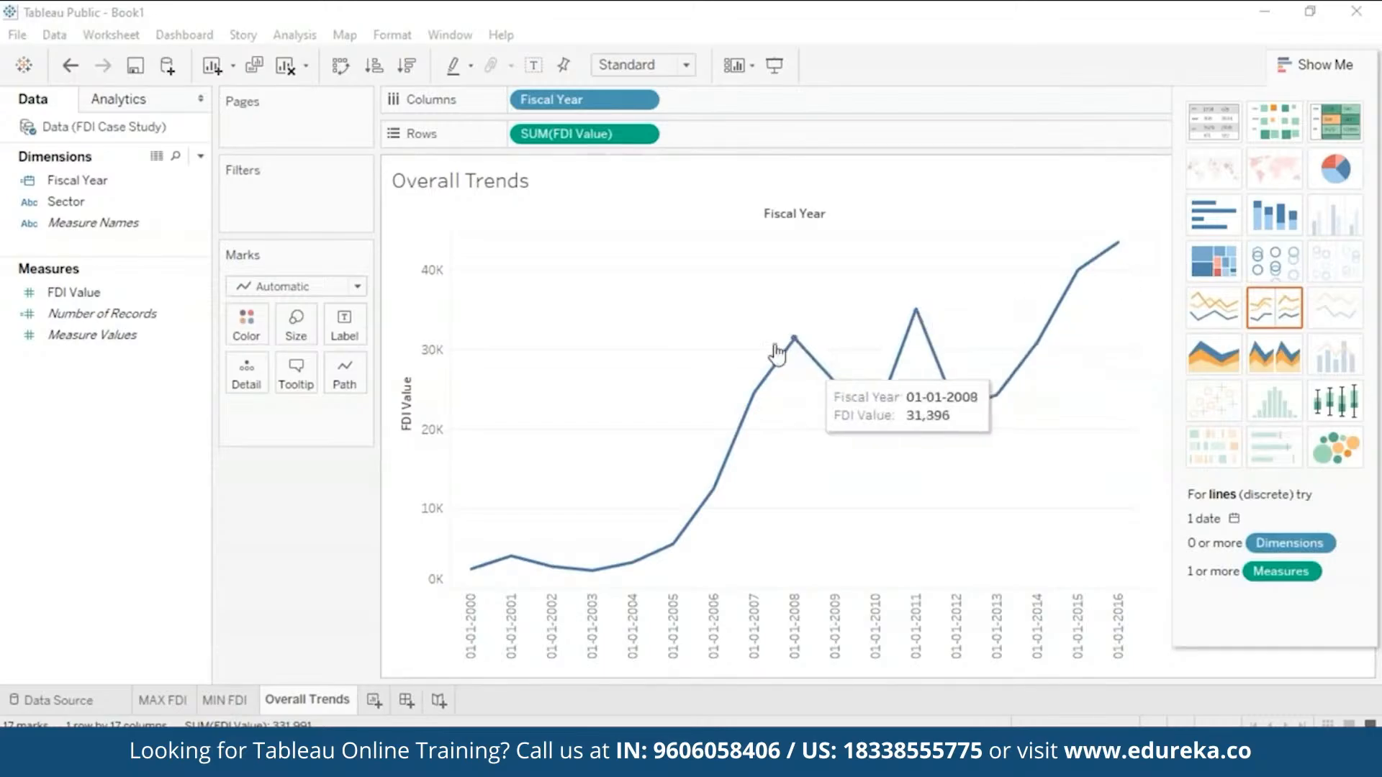
{"action": "mouse_move", "coordinate": [873, 422]}
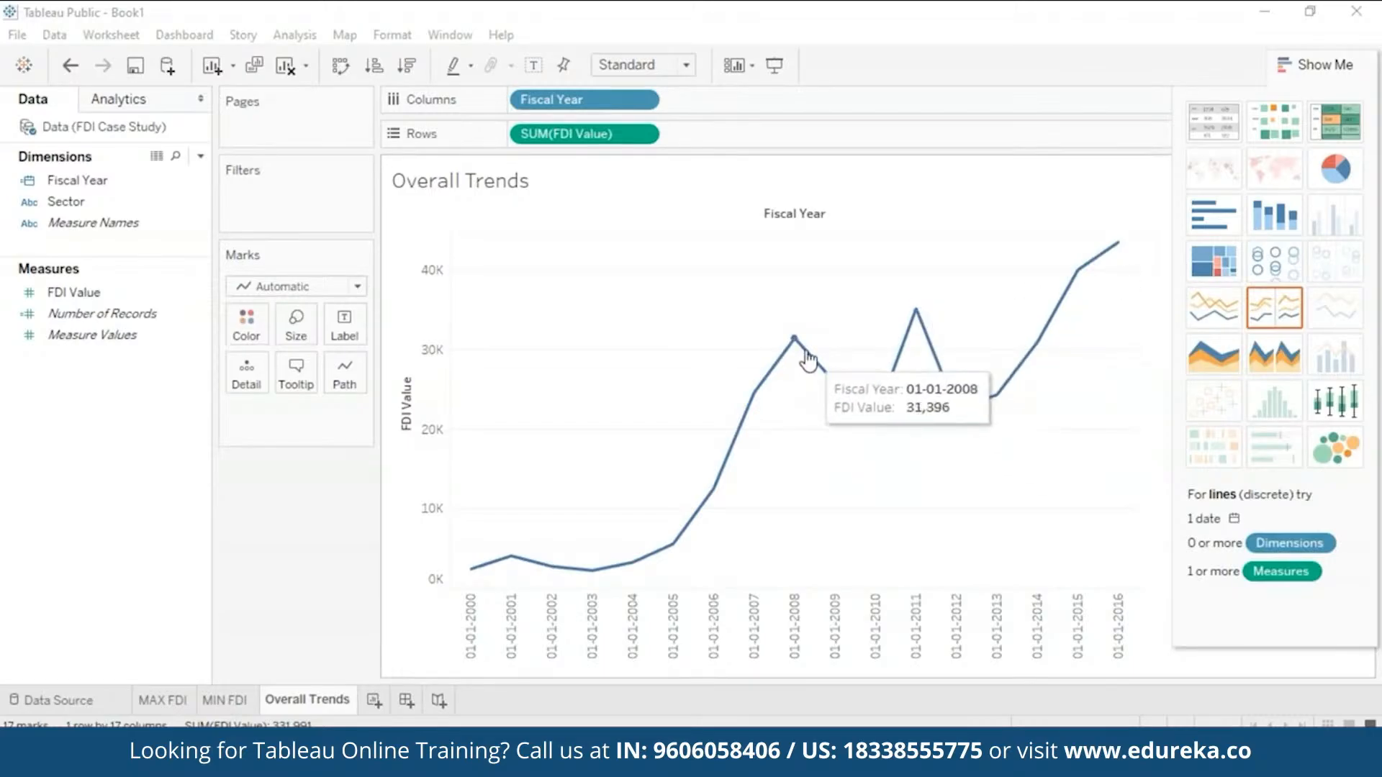
{"action": "mouse_move", "coordinate": [823, 372]}
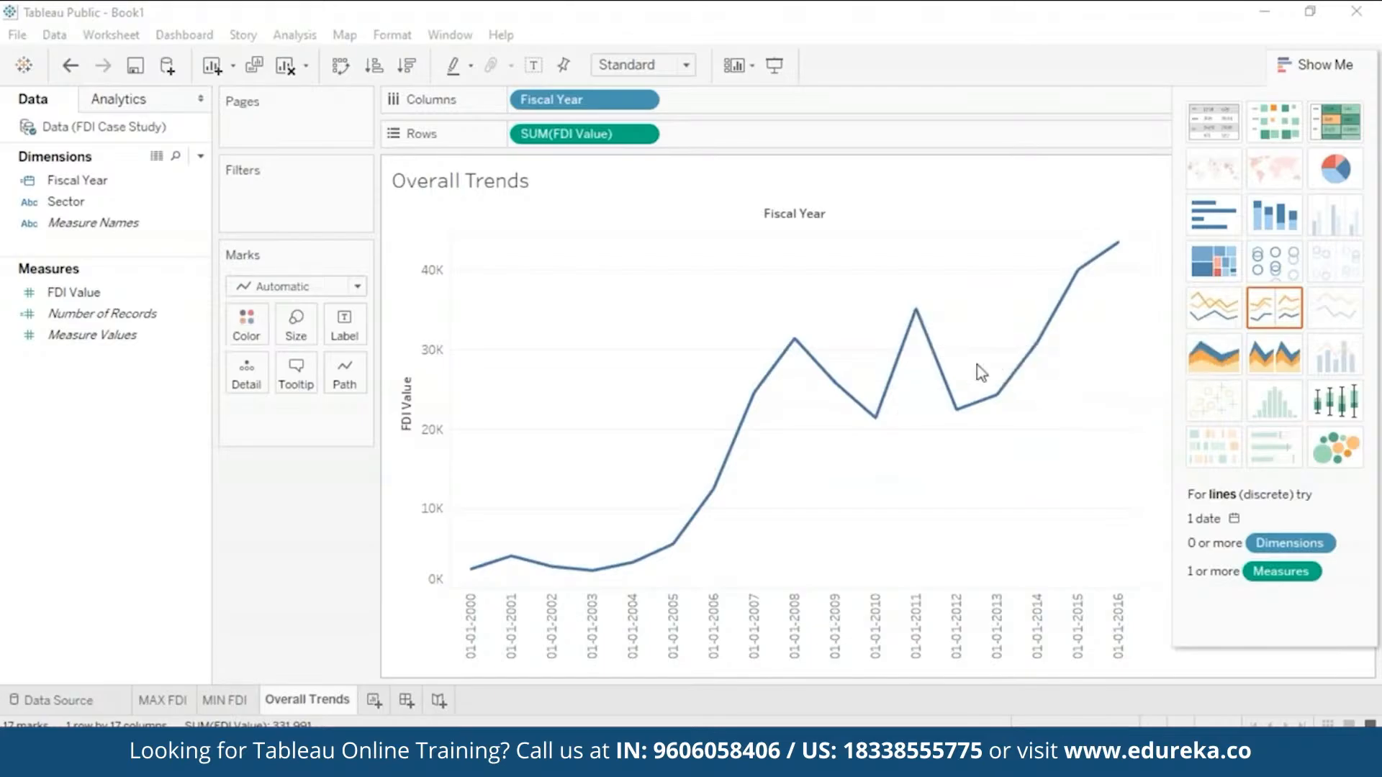
{"action": "mouse_move", "coordinate": [1116, 244]}
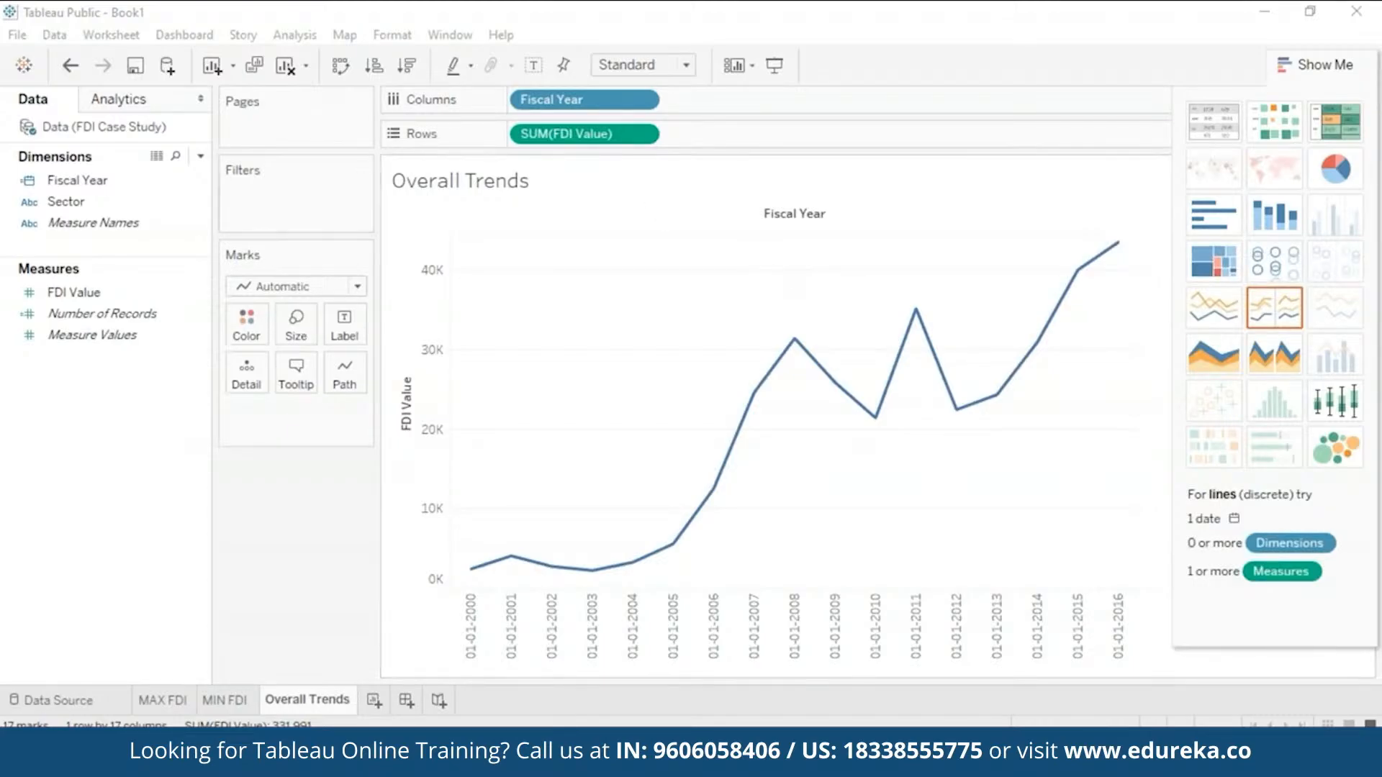
{"action": "left_click", "coordinate": [85, 292]}
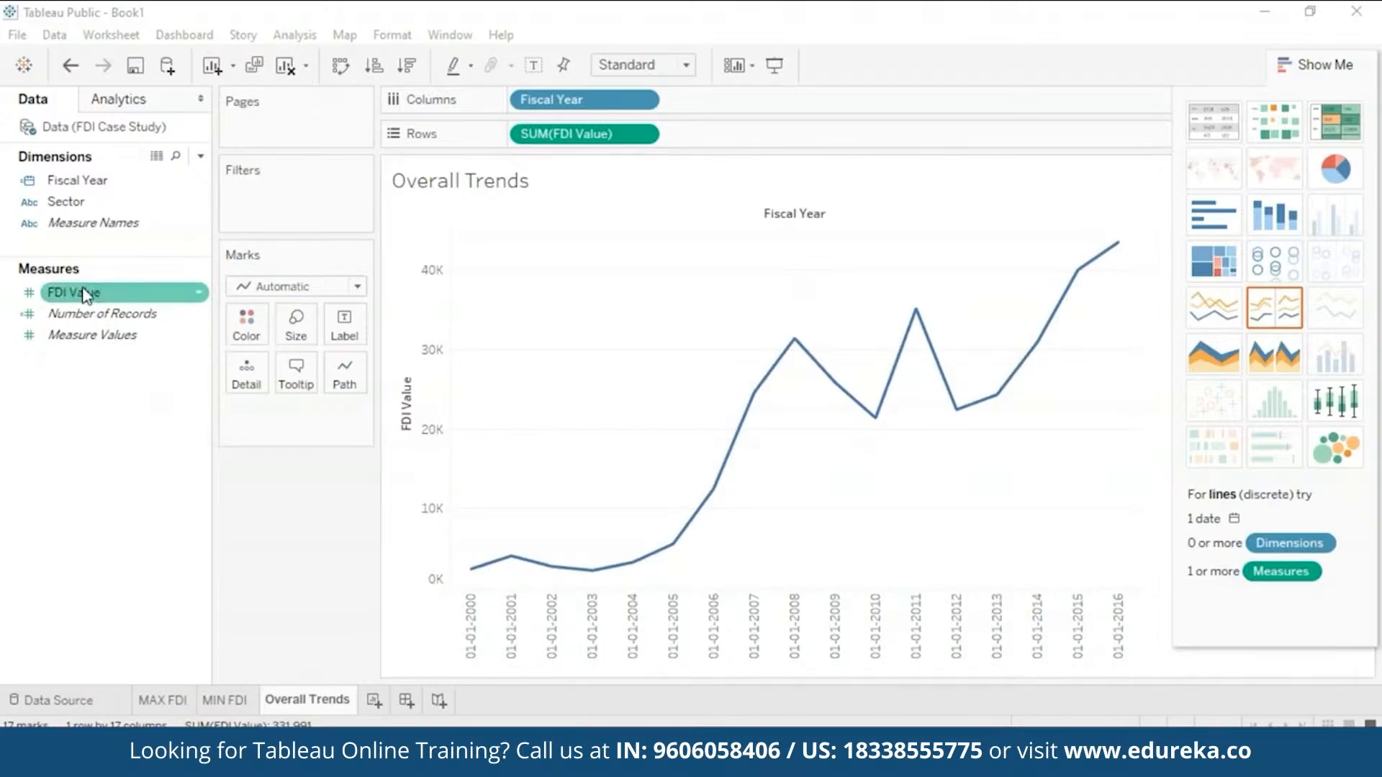
{"action": "left_click_drag", "start_coordinate": [84, 293], "coordinate": [340, 321]}
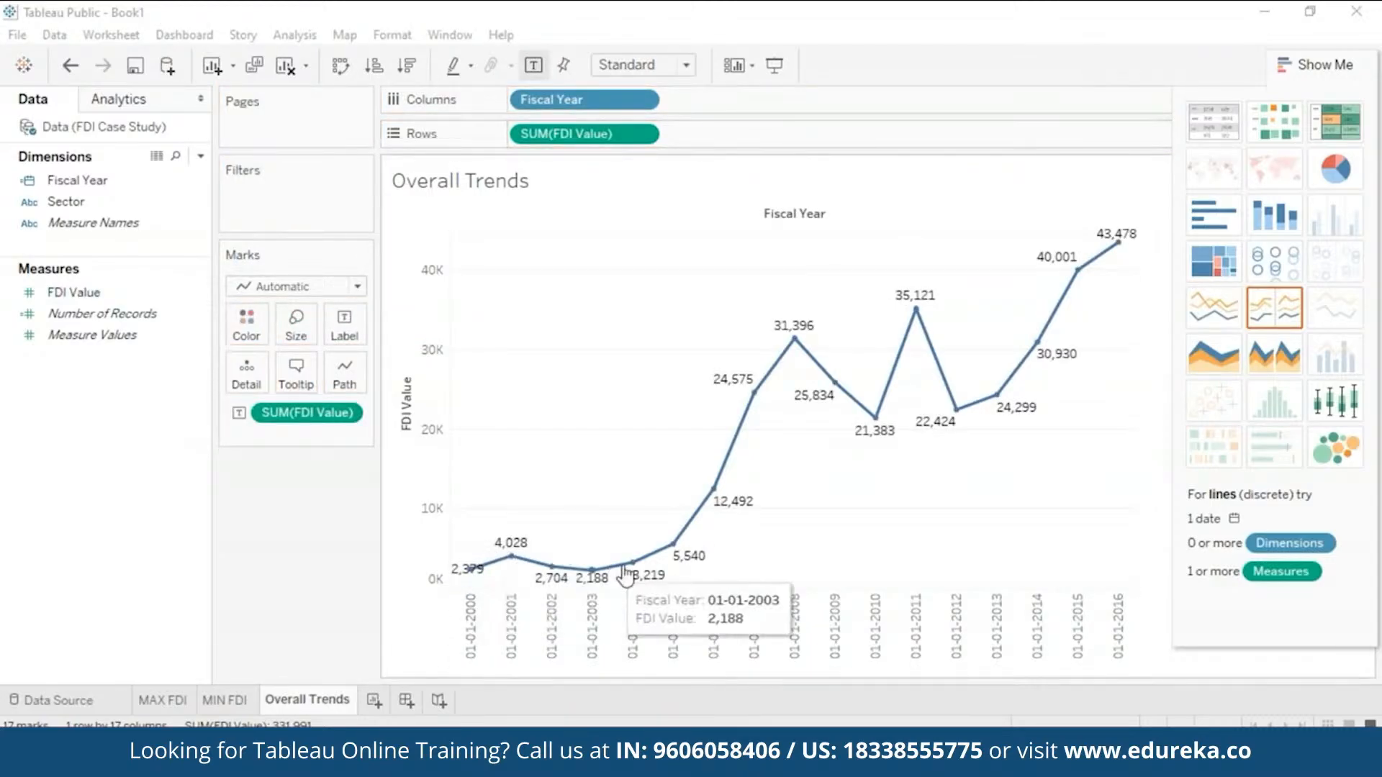
Step: Examine the labelled FDI values along the trend line, comparing the first and last years and the peaks and dips between them
{"action": "mouse_move", "coordinate": [759, 408]}
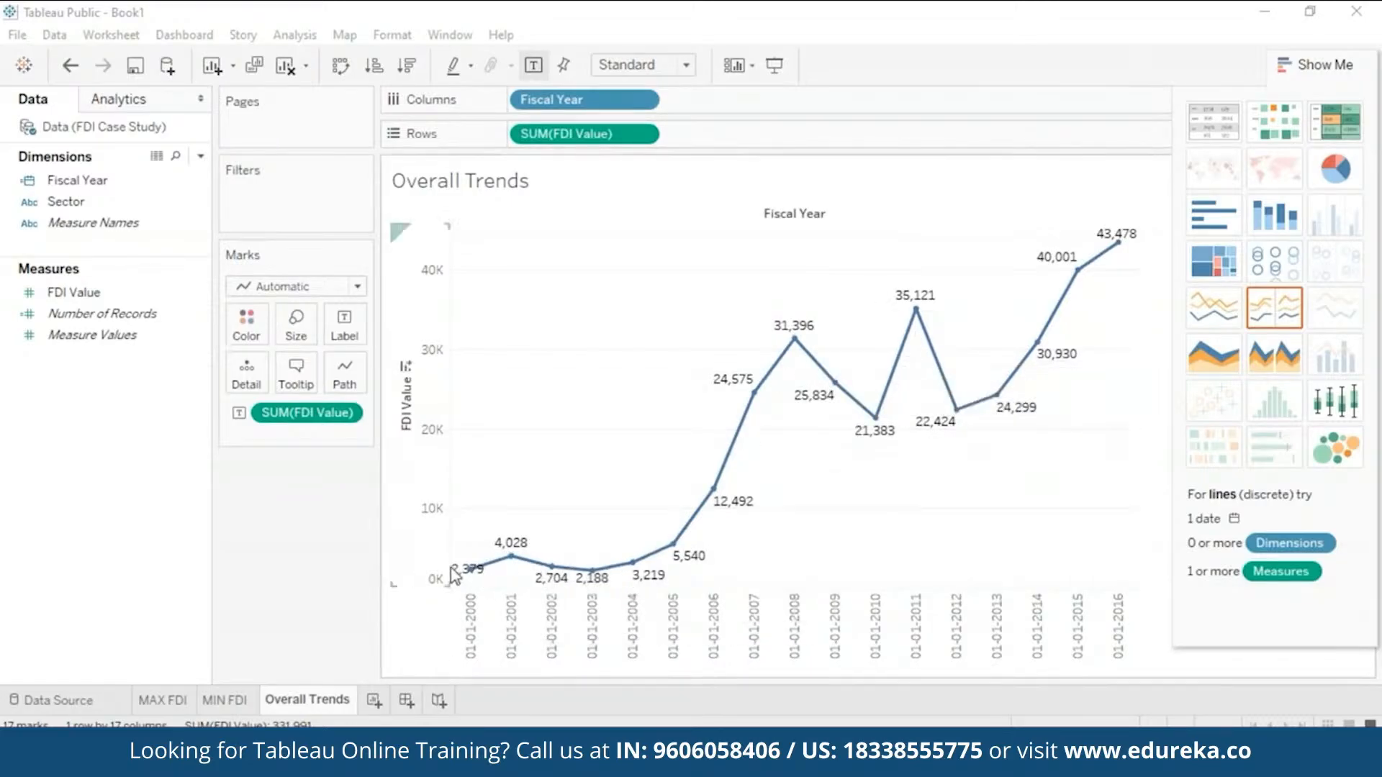
{"action": "mouse_move", "coordinate": [474, 572]}
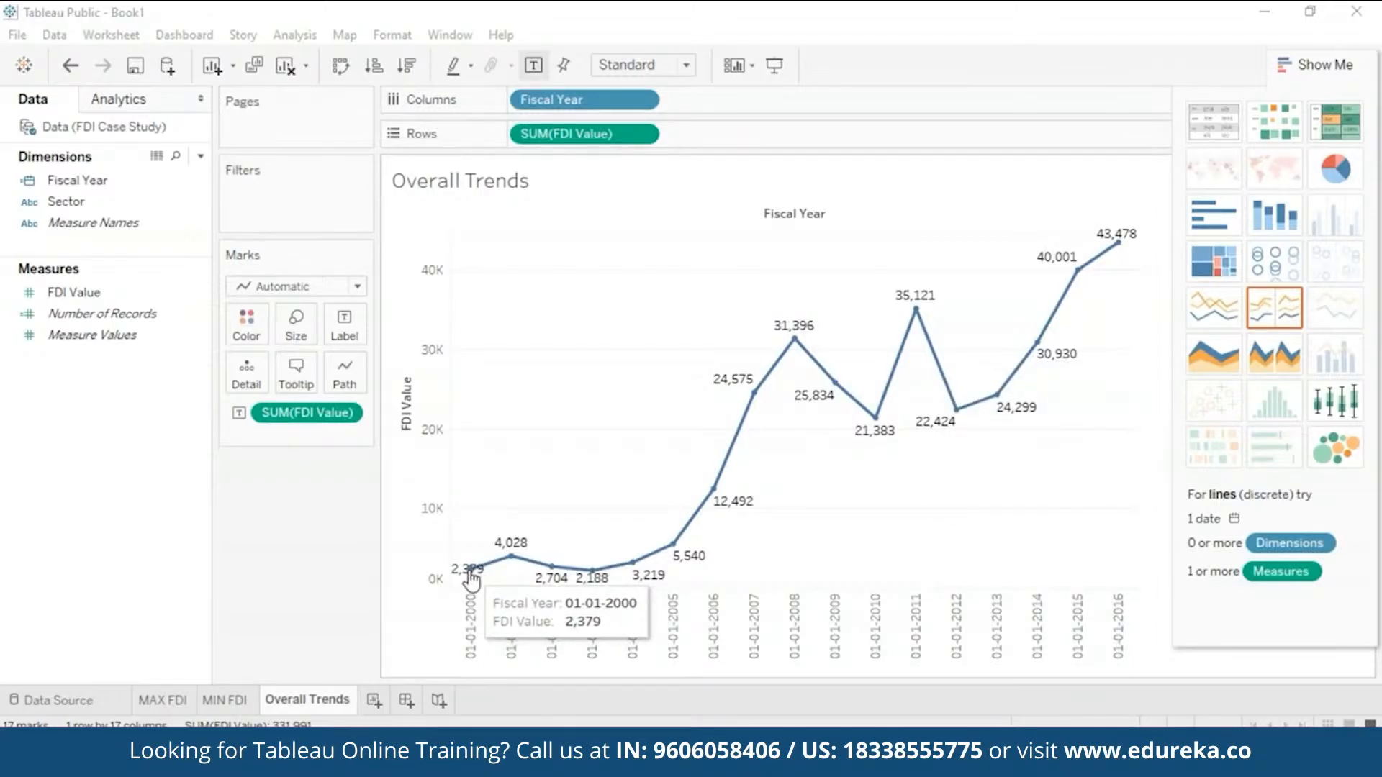
{"action": "mouse_move", "coordinate": [1121, 245]}
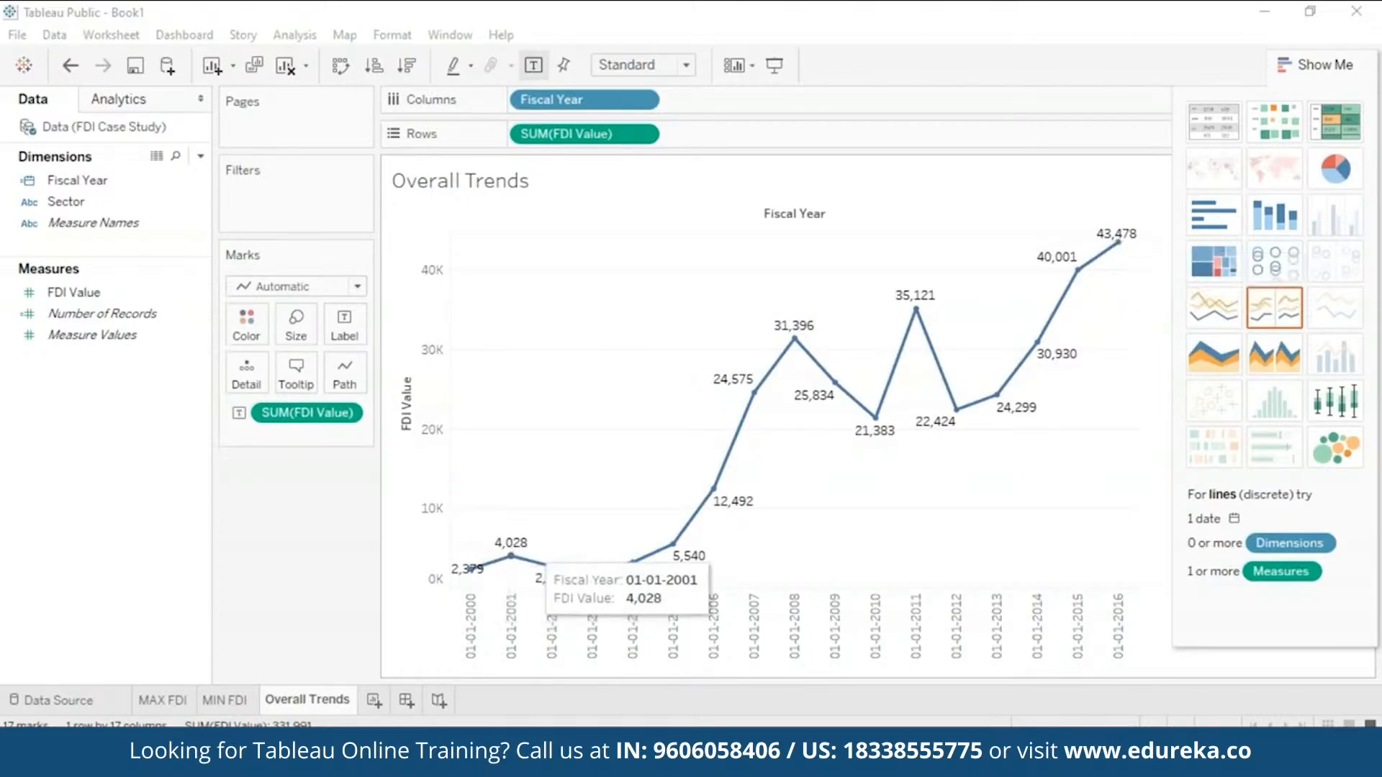
{"action": "mouse_move", "coordinate": [780, 360]}
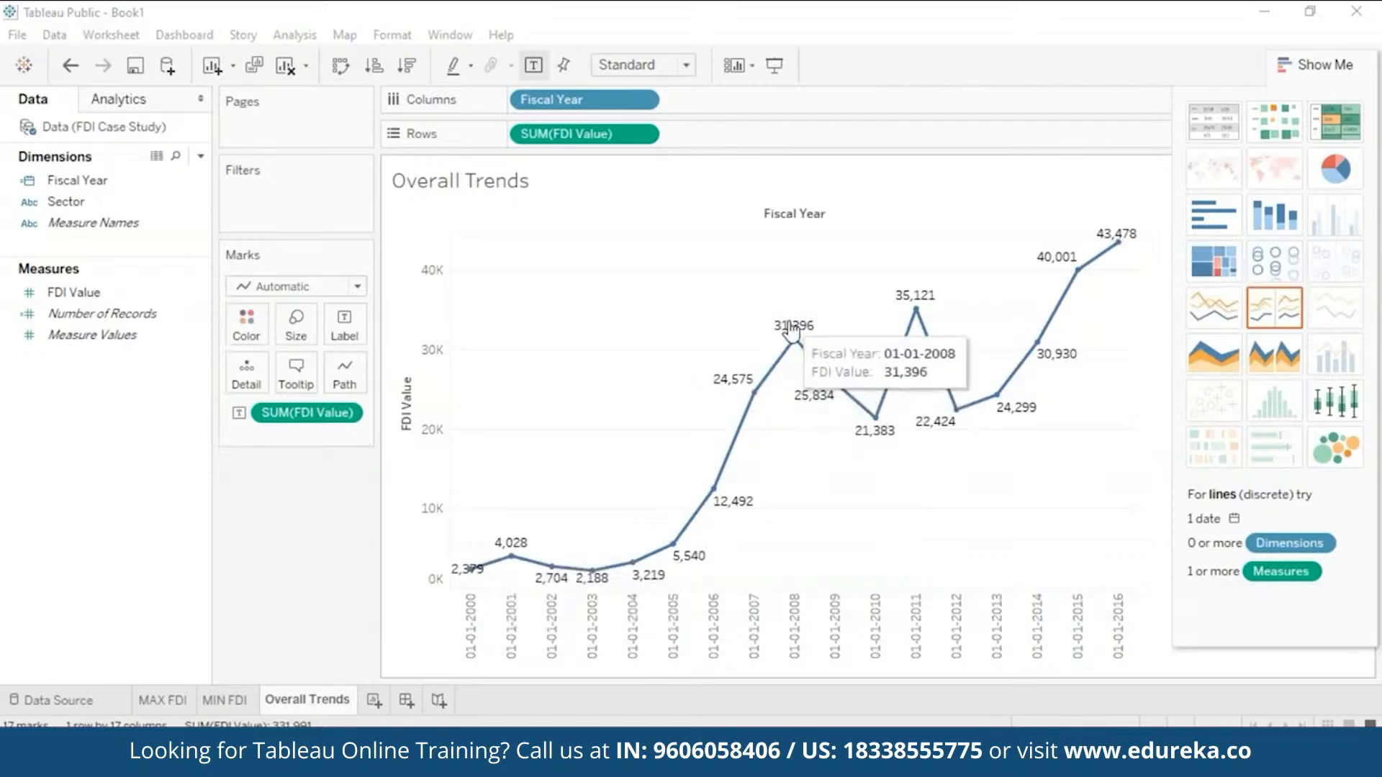
{"action": "mouse_move", "coordinate": [997, 408]}
{"action": "mouse_move", "coordinate": [876, 418]}
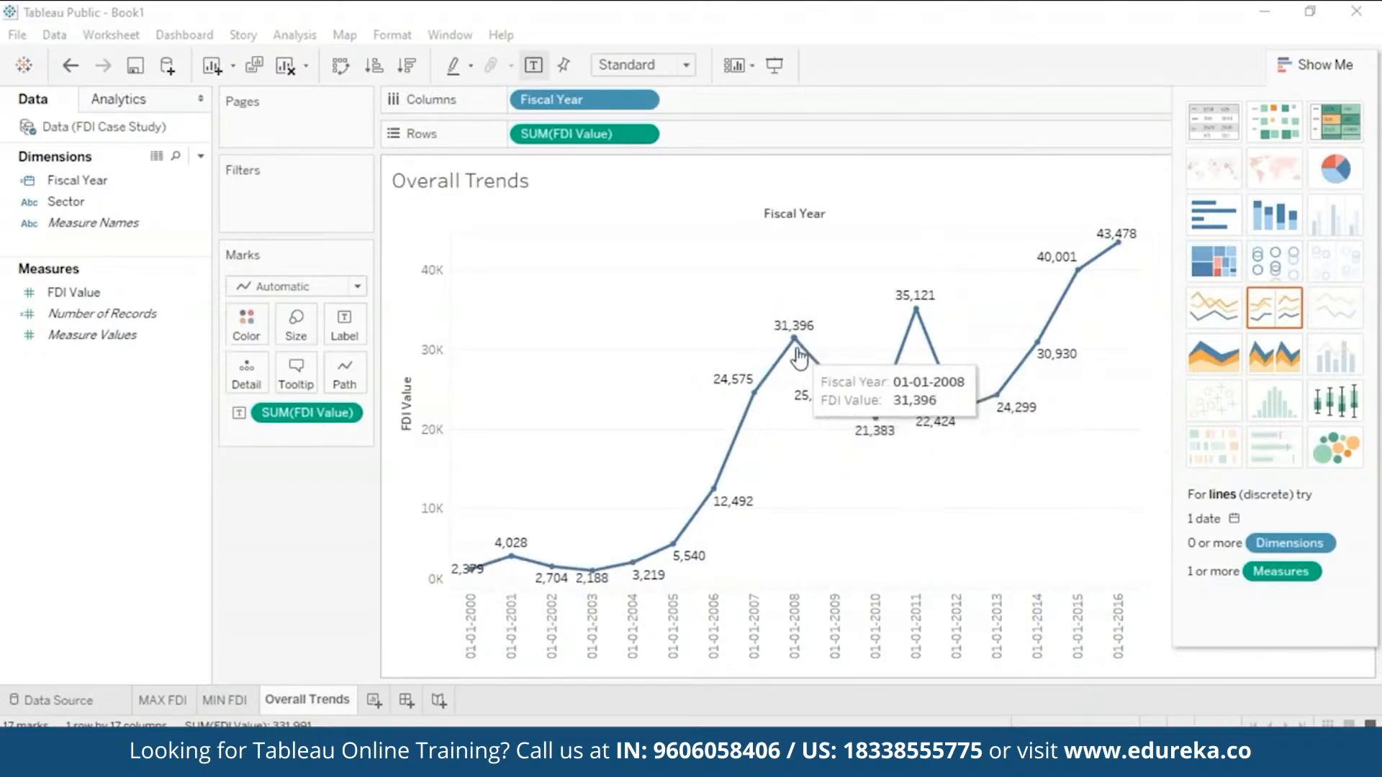
{"action": "mouse_move", "coordinate": [927, 340]}
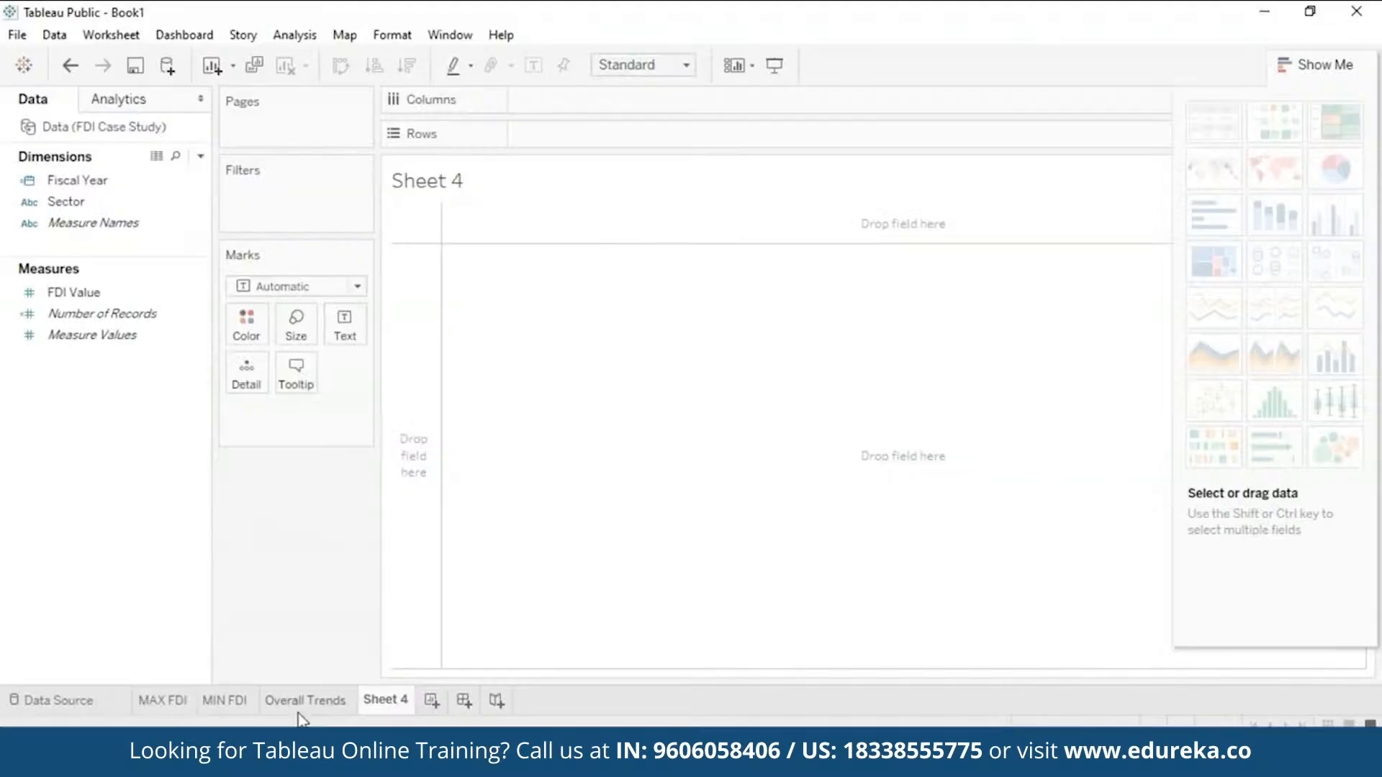
Step: Filter the Overall Trends sheet by Sector with all sectors selected, and show the filter list beside the chart
{"action": "left_click", "coordinate": [297, 705]}
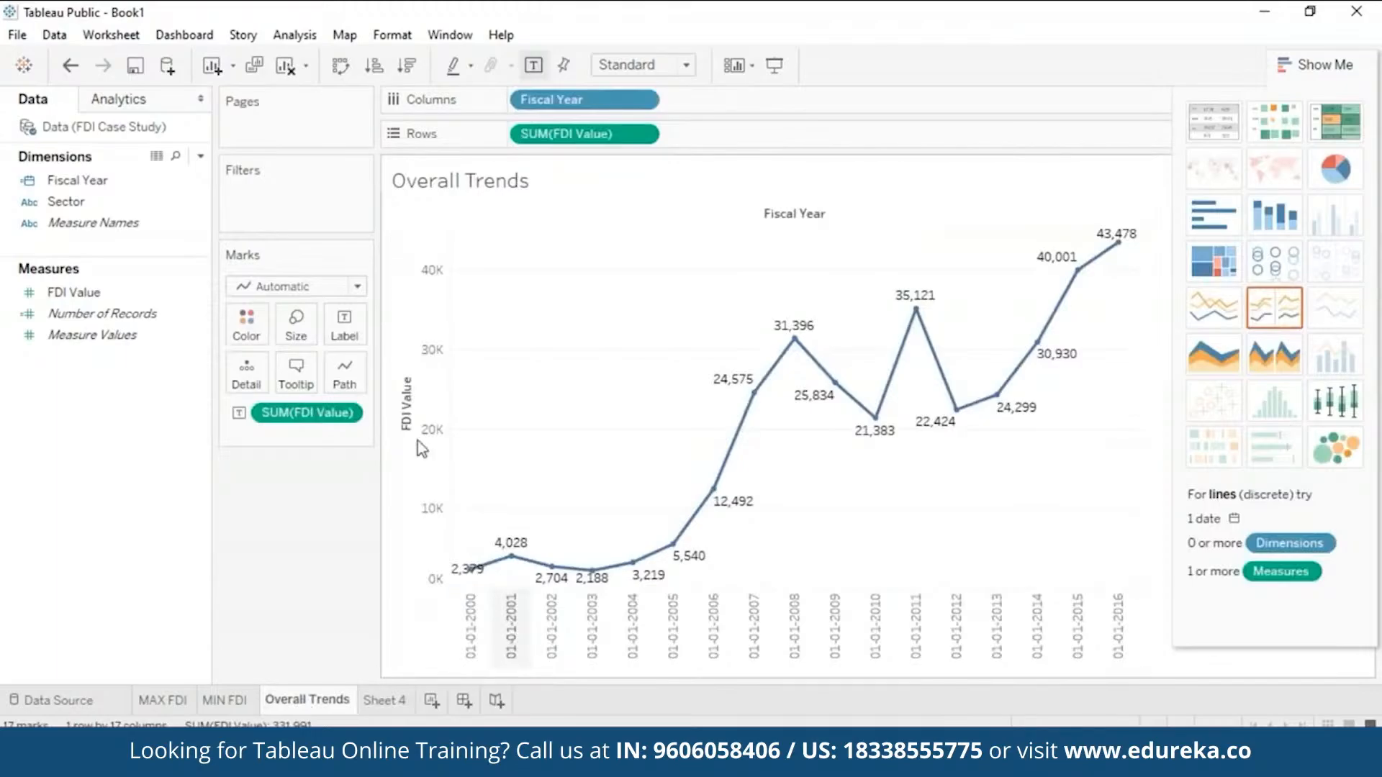
{"action": "left_click", "coordinate": [153, 208]}
{"action": "left_click_drag", "start_coordinate": [152, 208], "coordinate": [311, 178]}
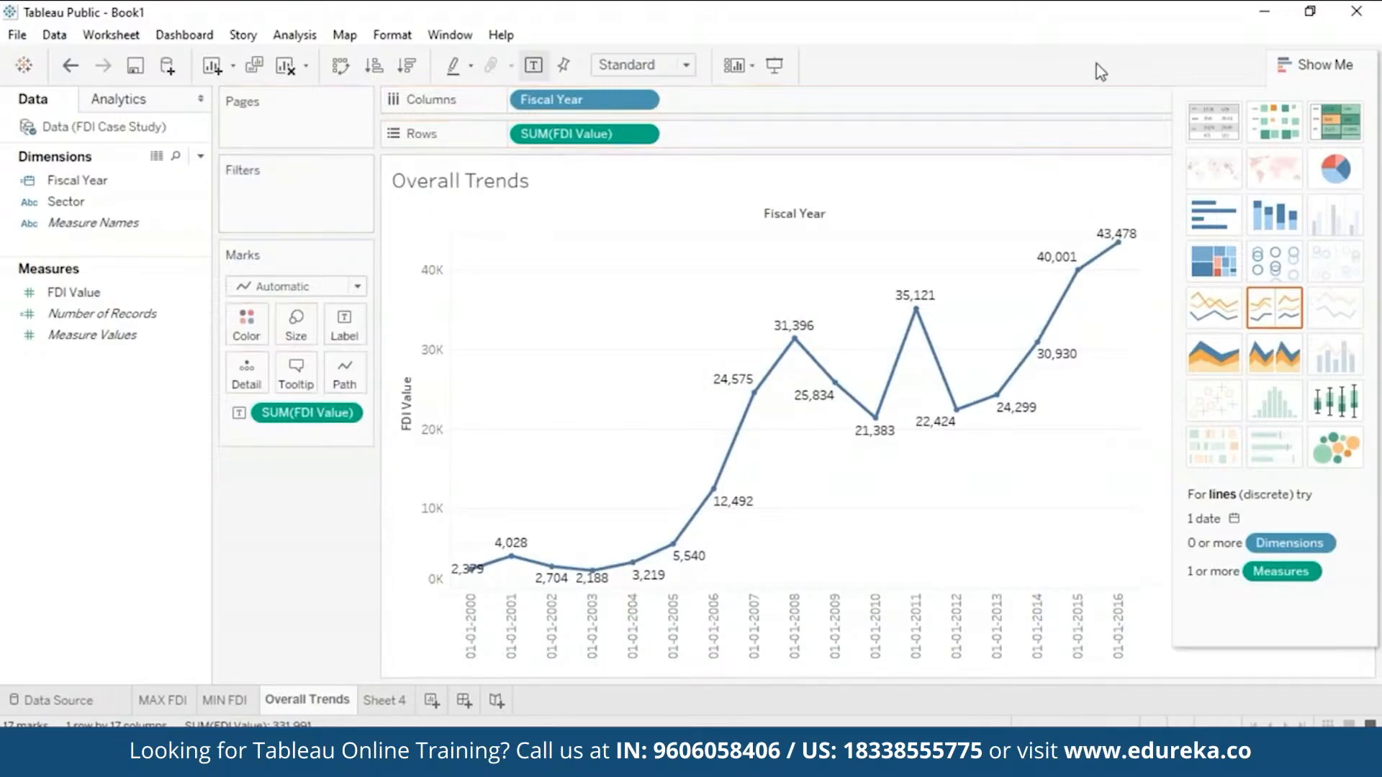
{"action": "left_click_drag", "start_coordinate": [117, 203], "coordinate": [295, 189]}
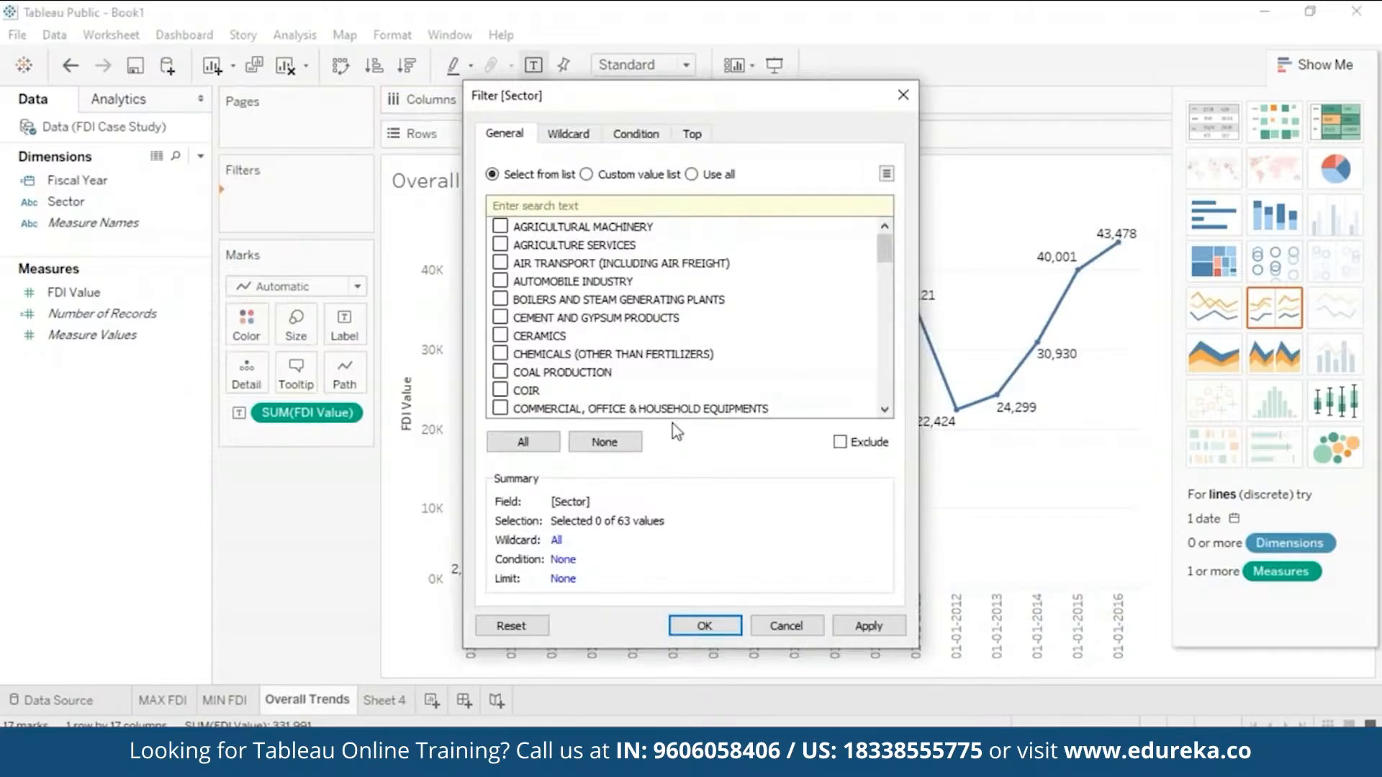
{"action": "left_click", "coordinate": [510, 442]}
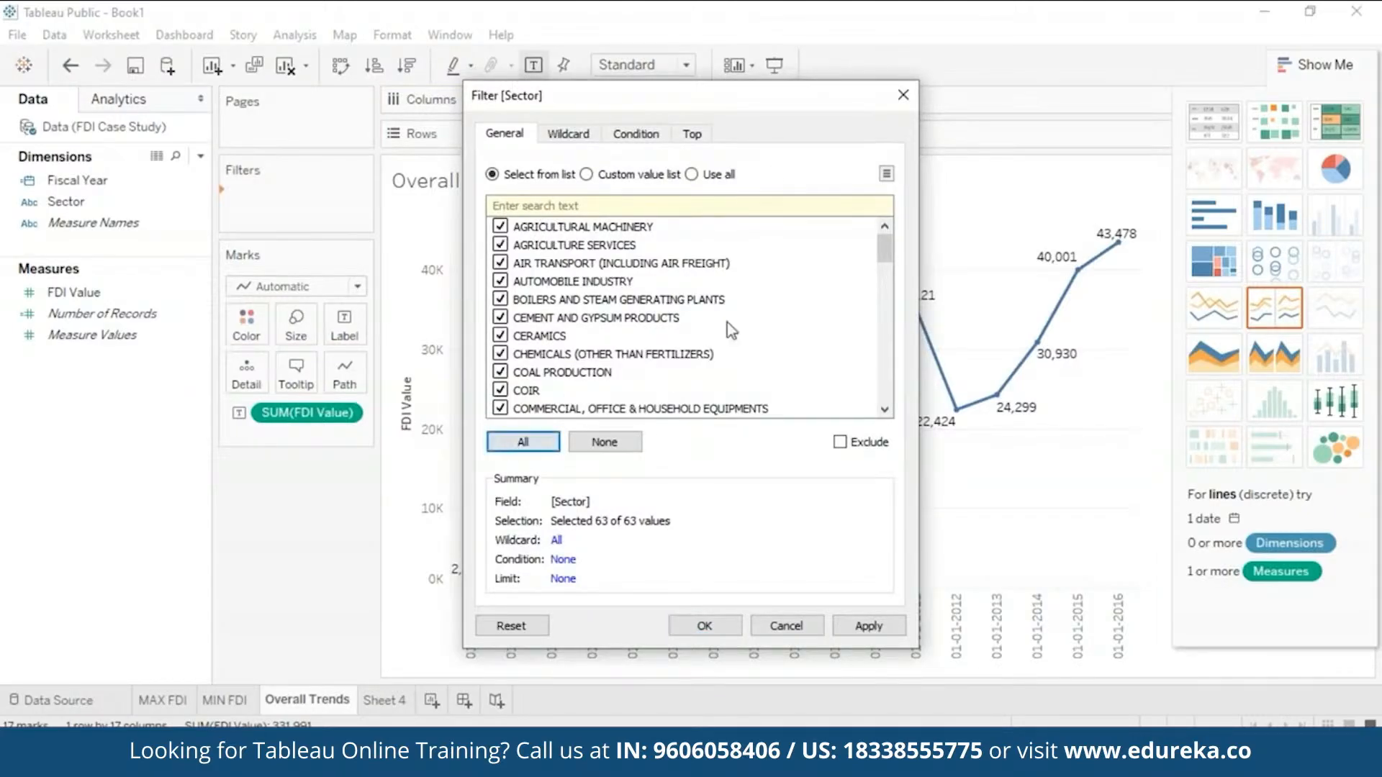
{"action": "left_click", "coordinate": [869, 626]}
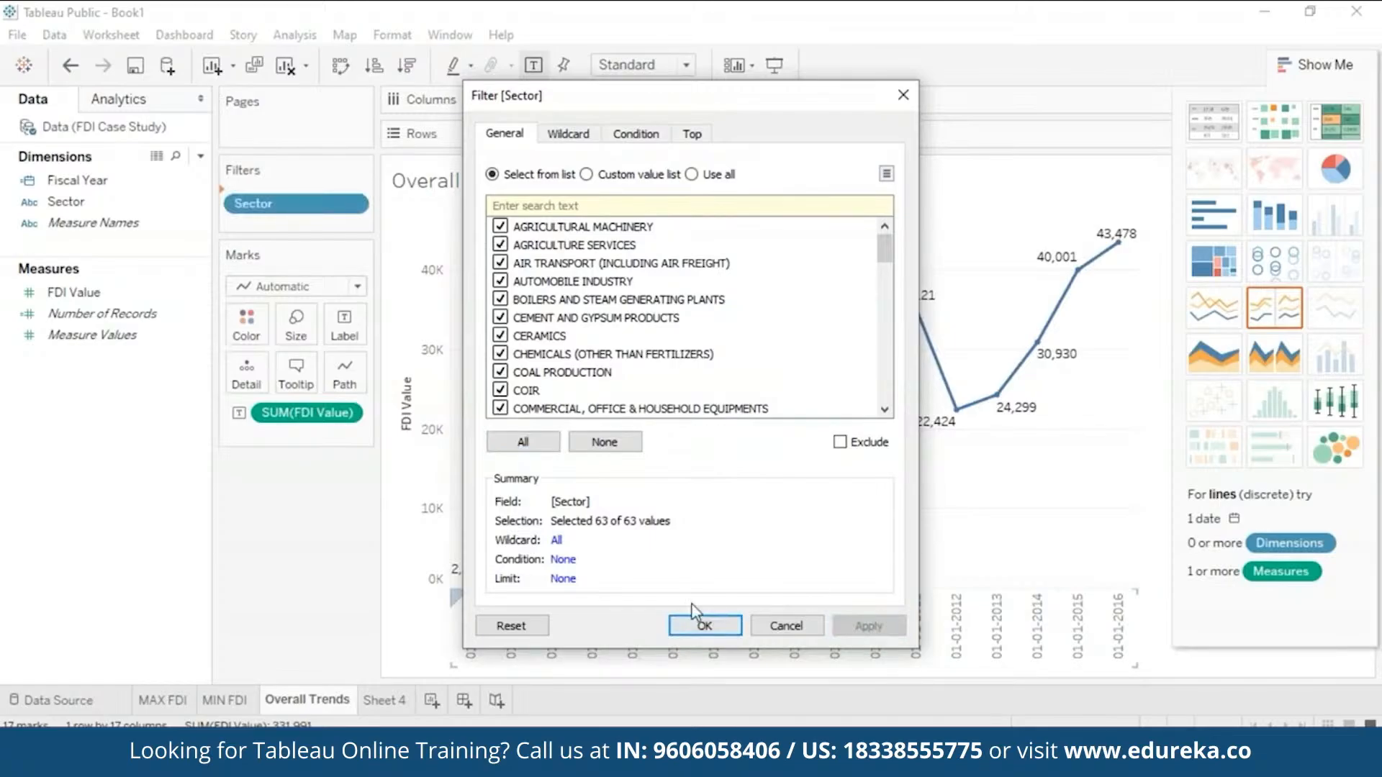
{"action": "left_click", "coordinate": [700, 626]}
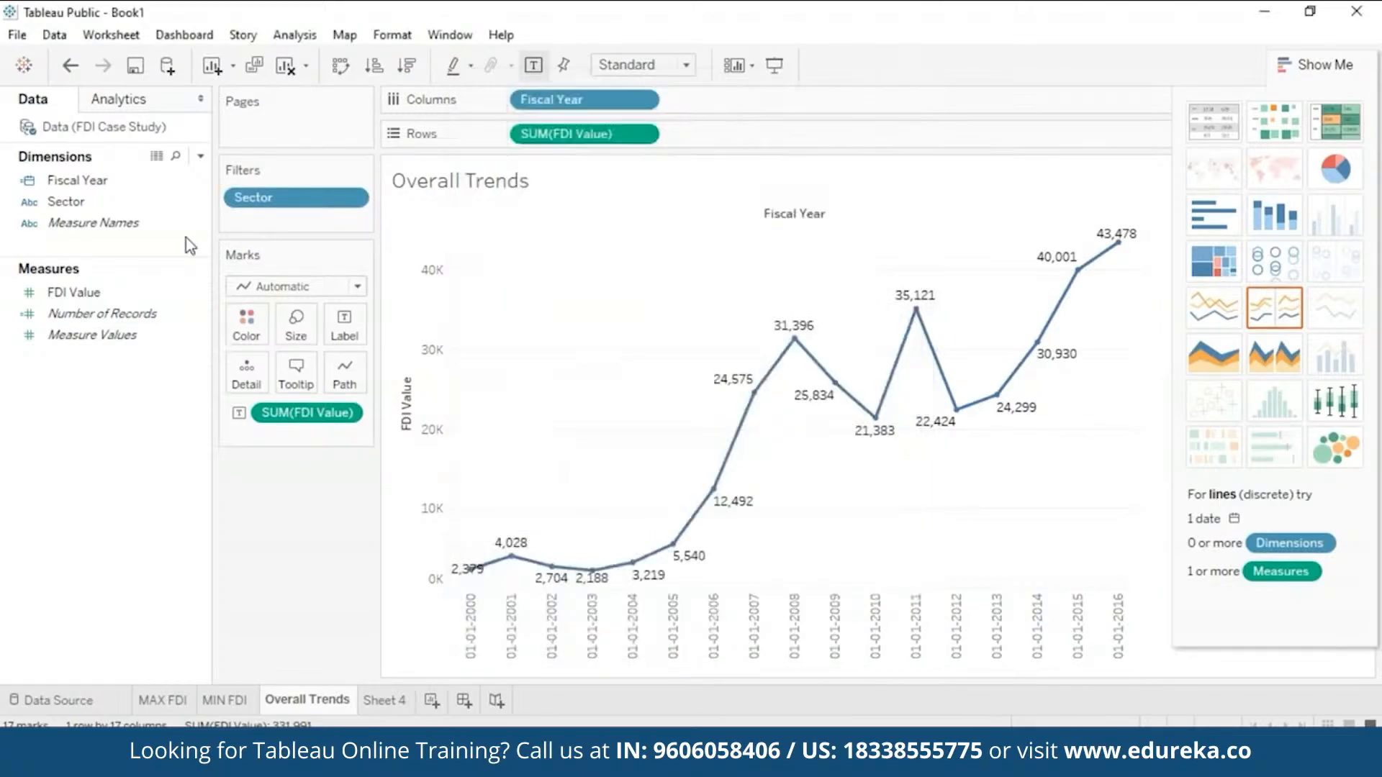
{"action": "left_click", "coordinate": [353, 200]}
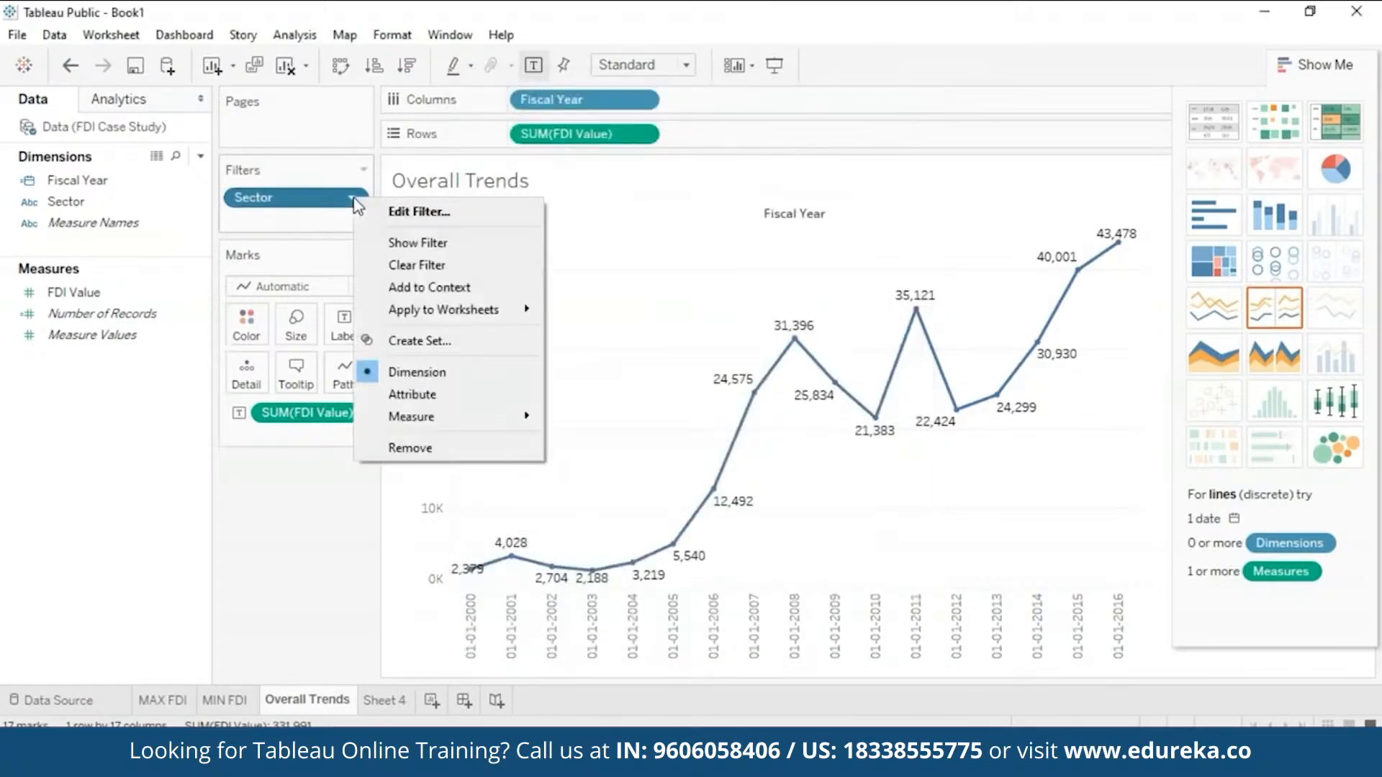
{"action": "left_click", "coordinate": [407, 244]}
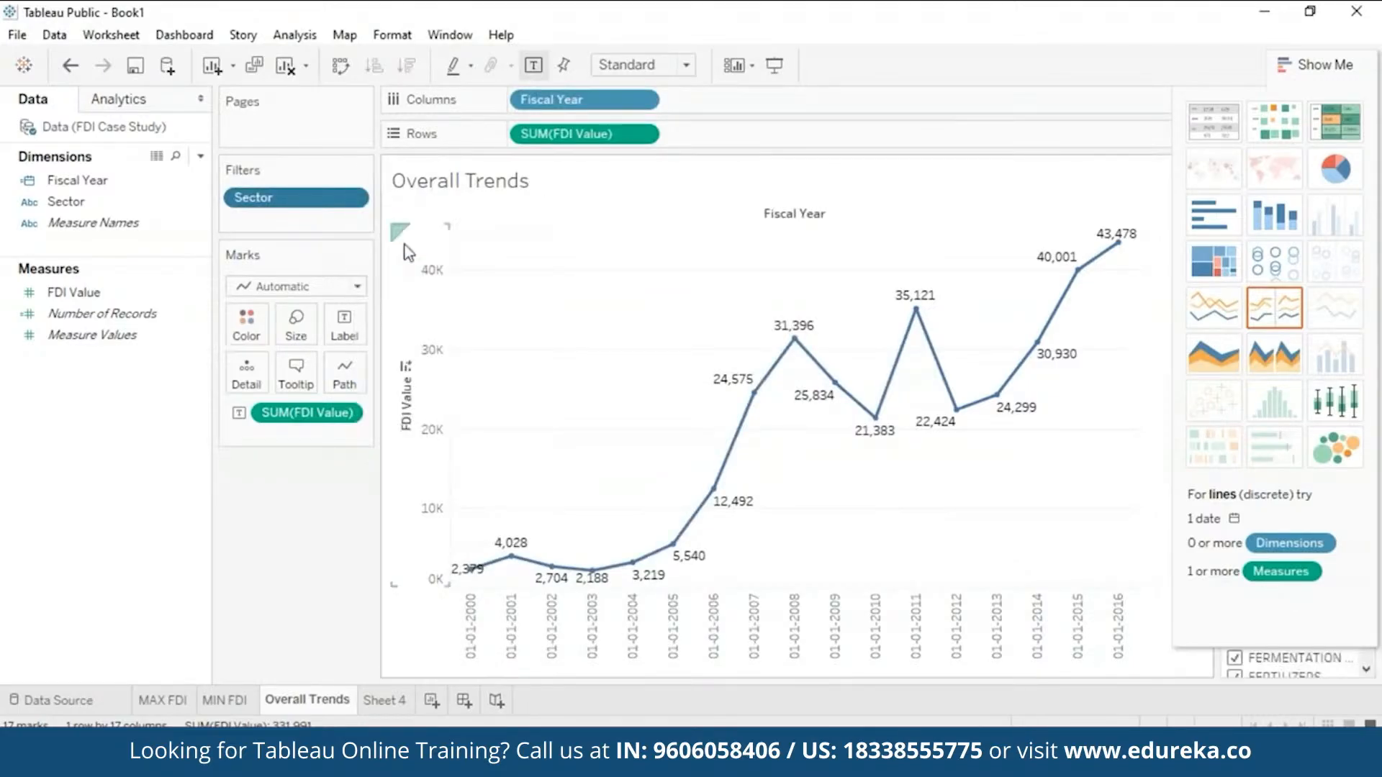
{"action": "left_click", "coordinate": [1311, 65]}
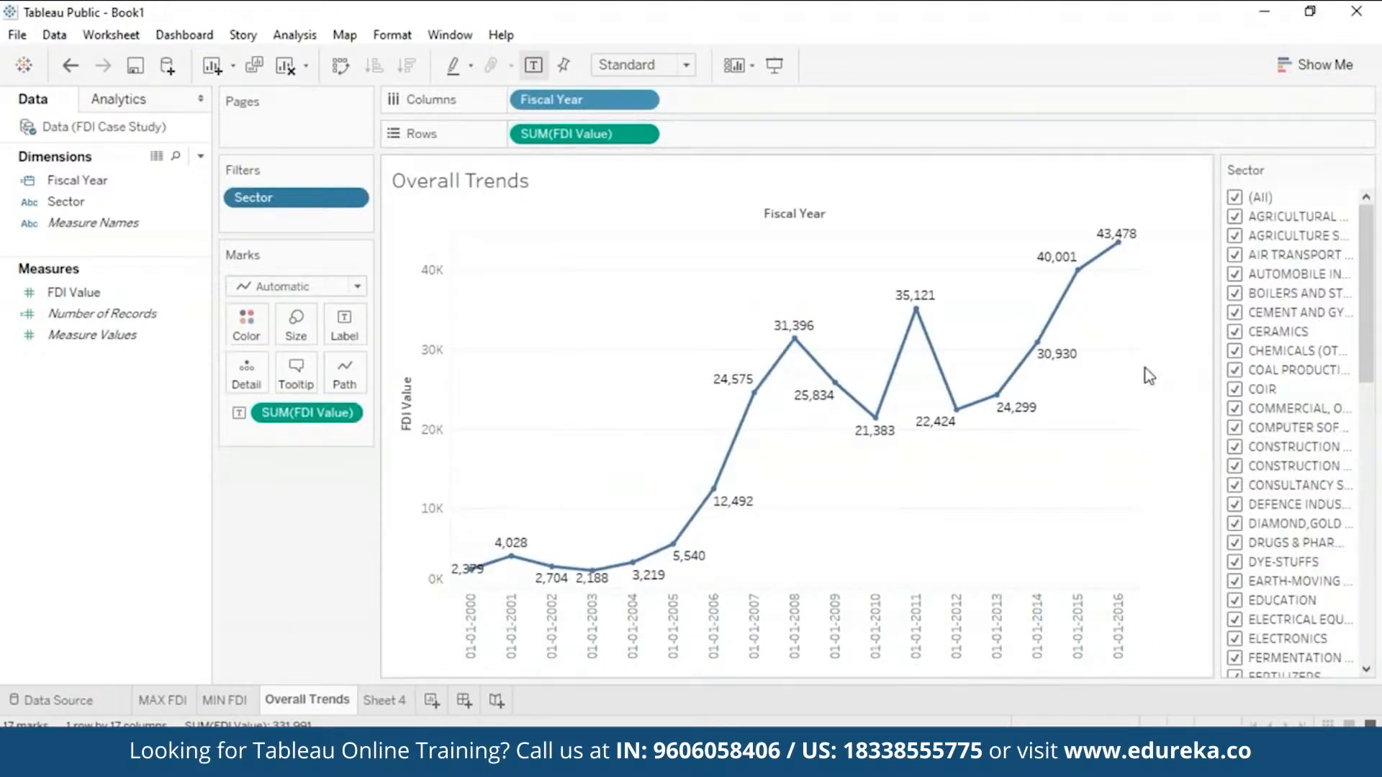
Step: Remove the Sector filter from the Overall Trends sheet
{"action": "left_click", "coordinate": [327, 205]}
{"action": "left_click", "coordinate": [274, 457]}
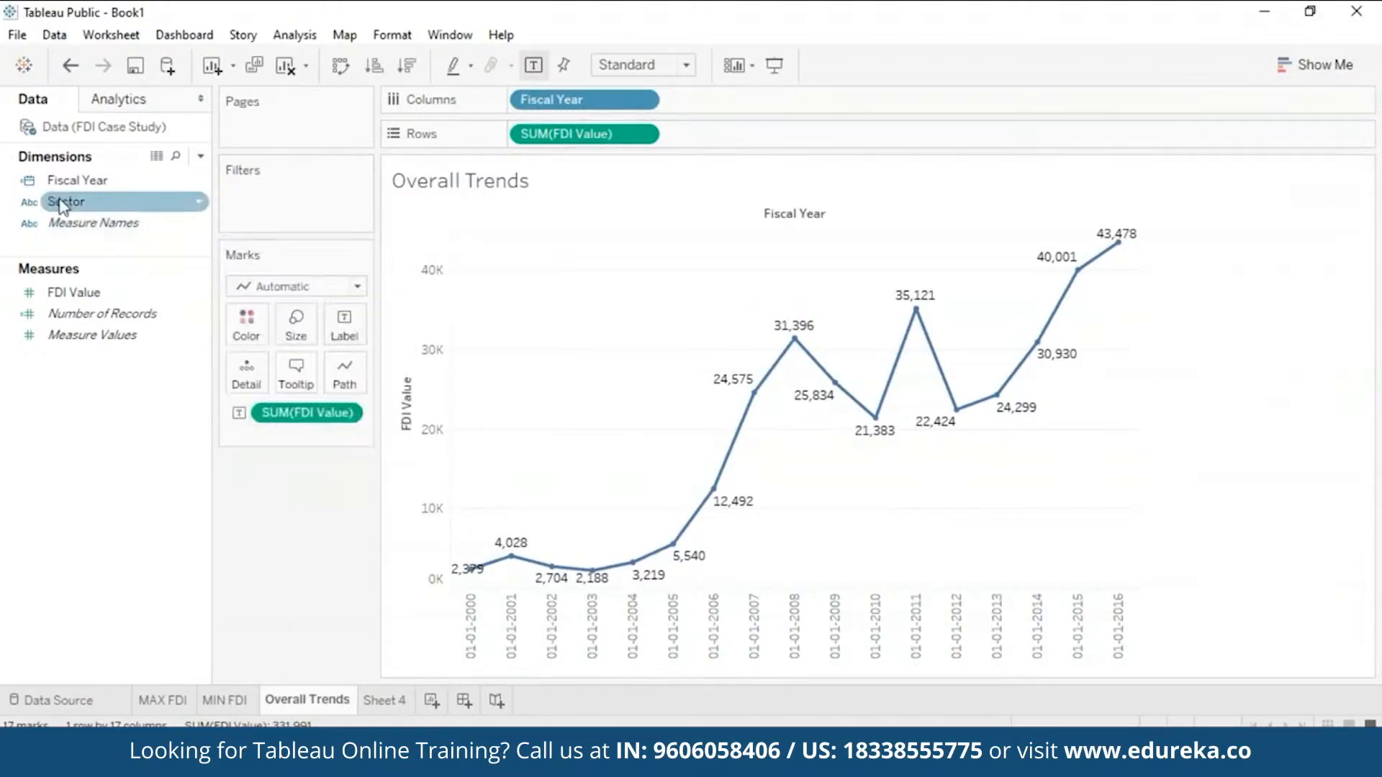
Step: Show the Sector filter on the Overall Trends sheet and restrict the chart to the EDUCATION sector
{"action": "left_click", "coordinate": [194, 208]}
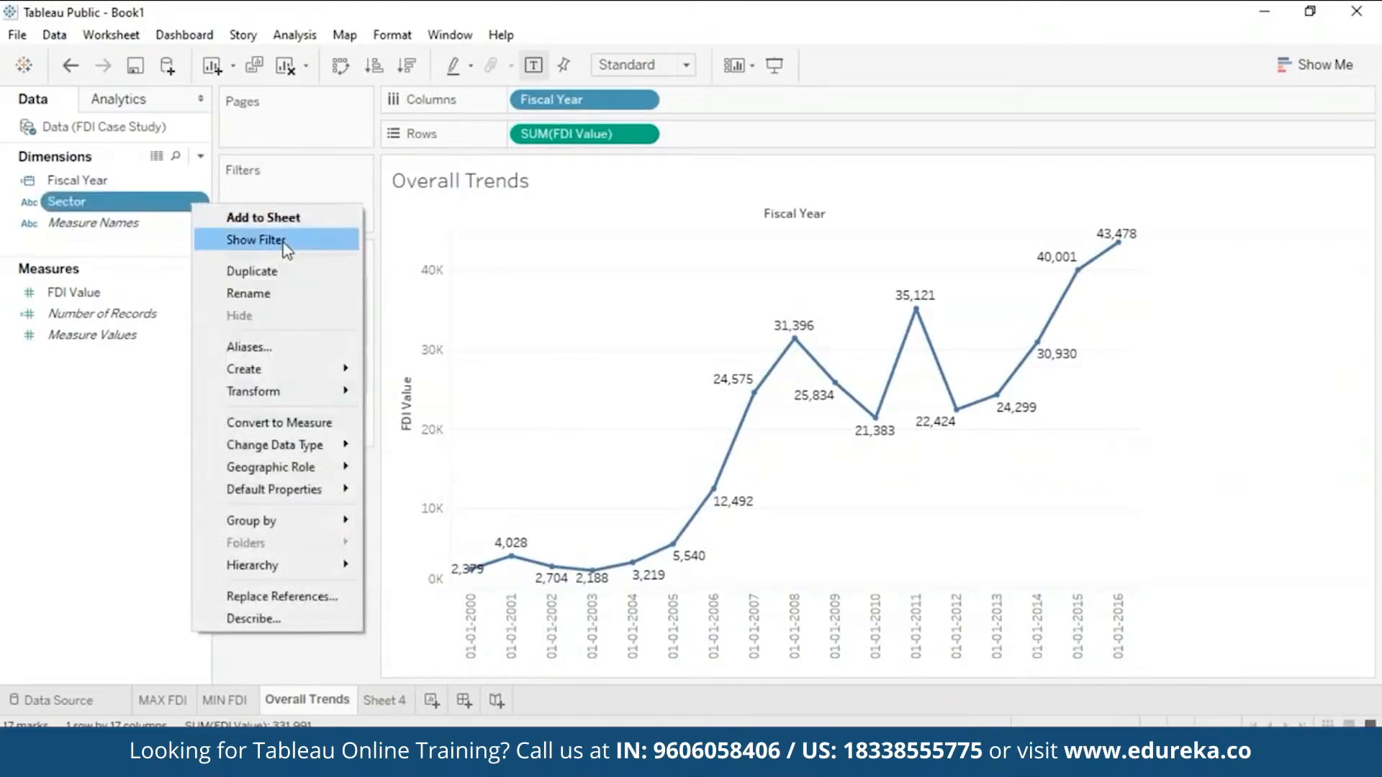
{"action": "left_click", "coordinate": [284, 243]}
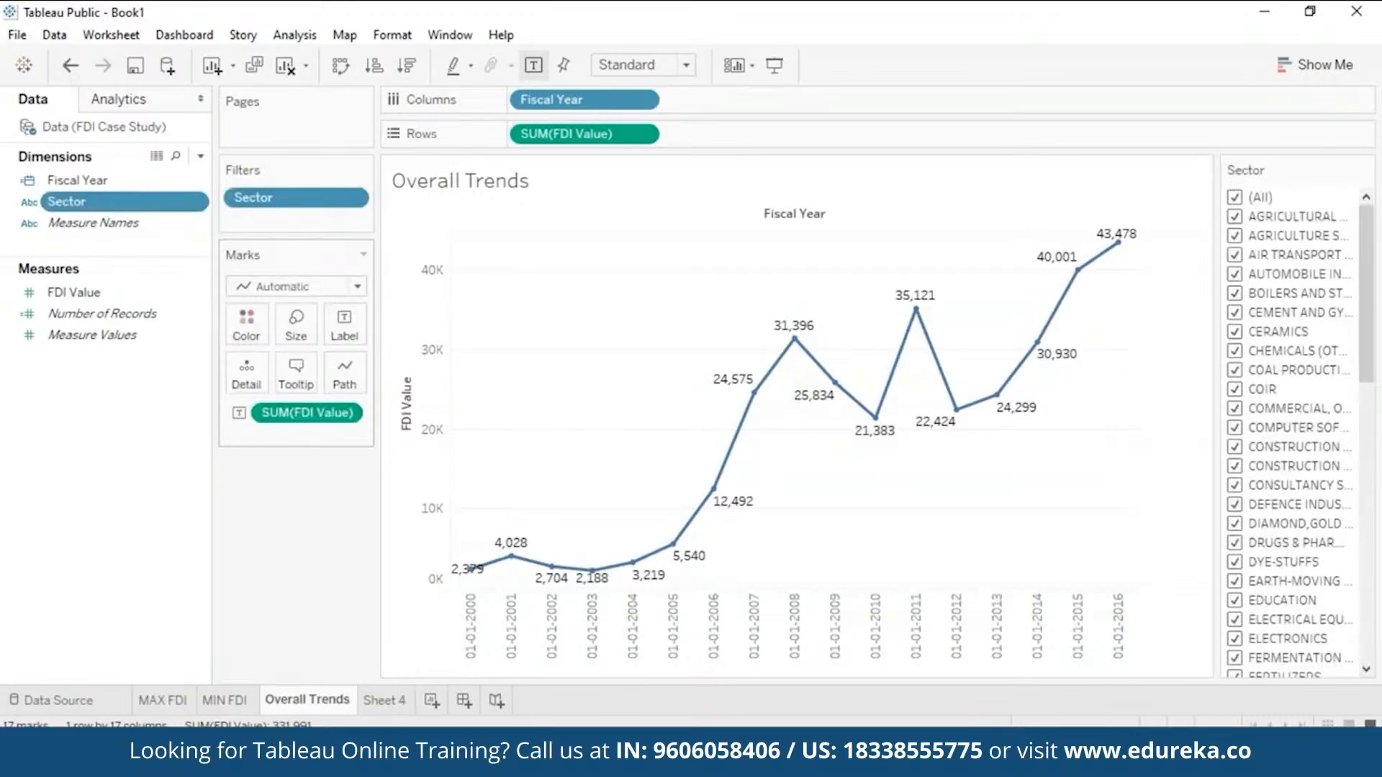
{"action": "left_click", "coordinate": [1236, 198]}
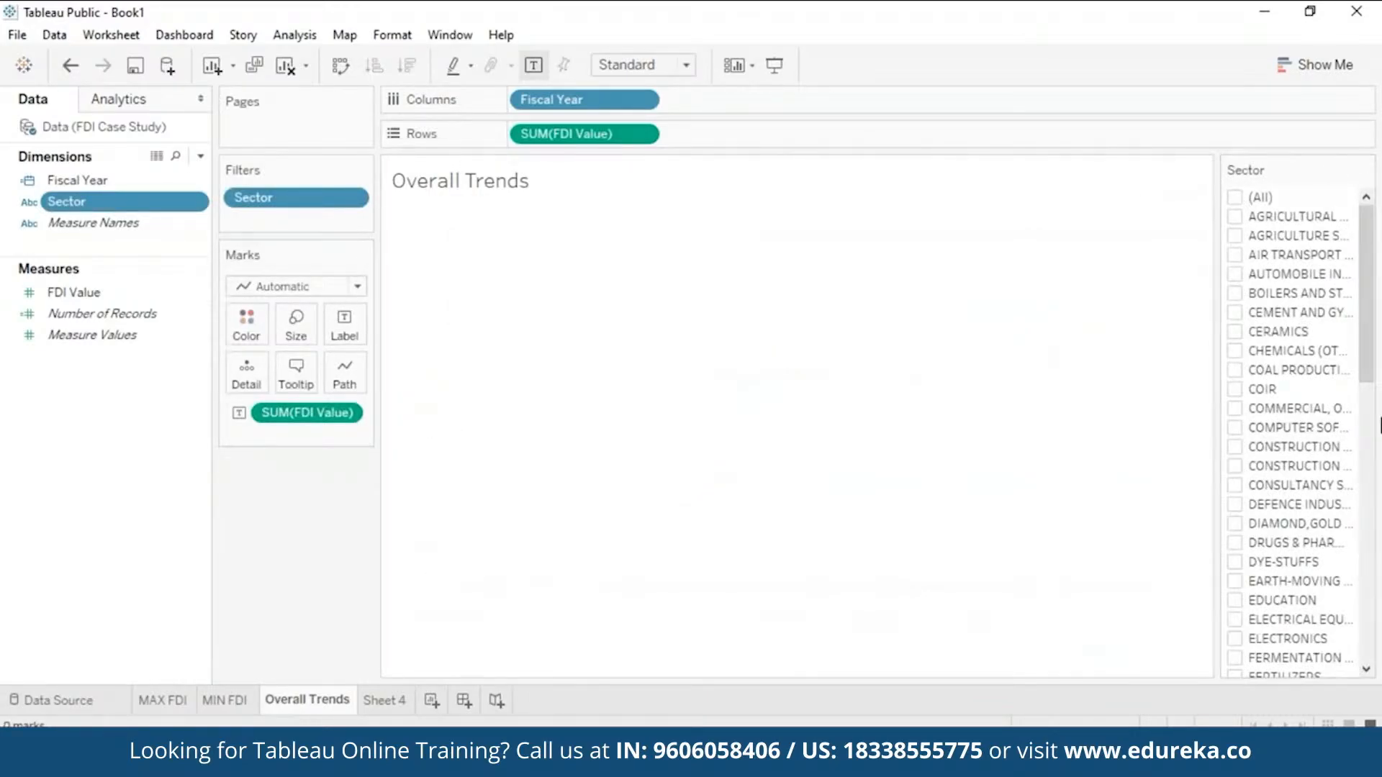
{"action": "left_click_drag", "start_coordinate": [1369, 375], "coordinate": [1372, 416]}
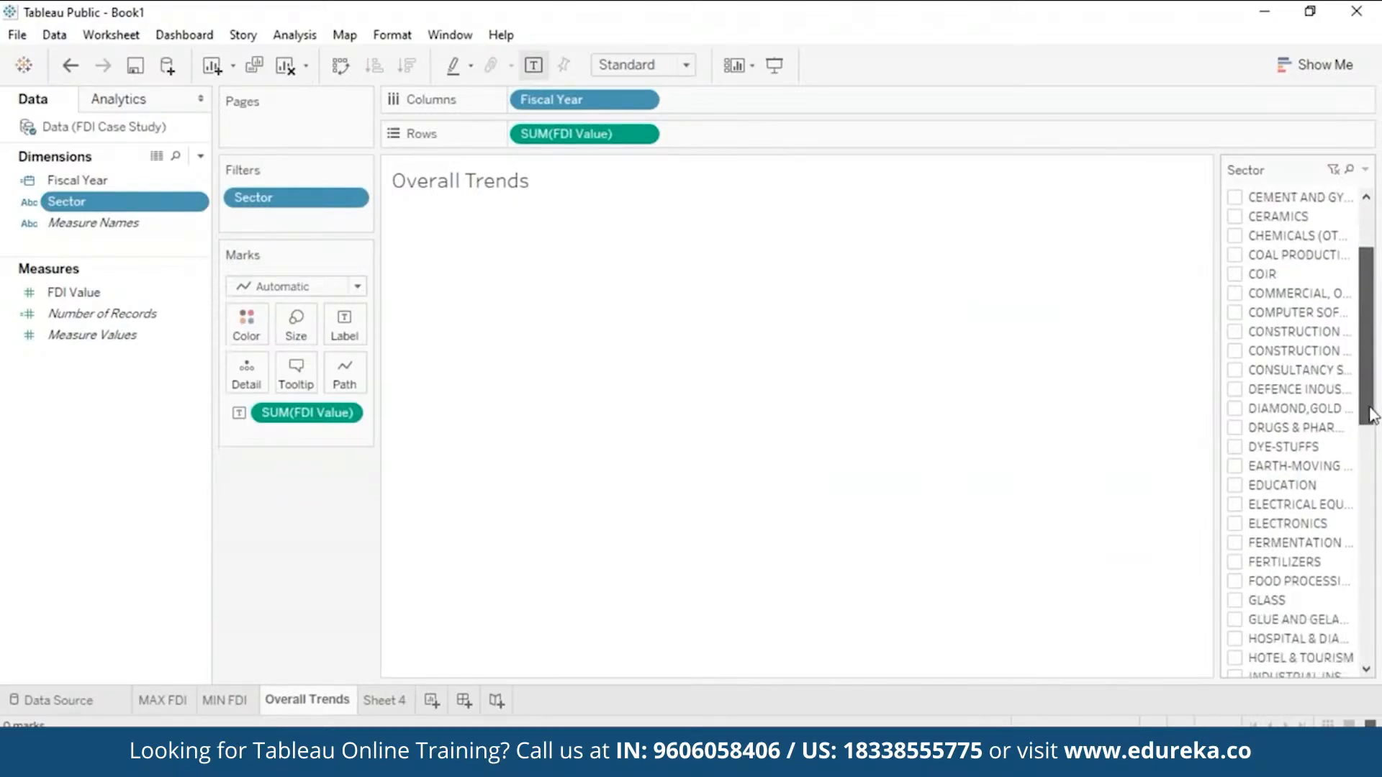
{"action": "left_click", "coordinate": [1236, 486]}
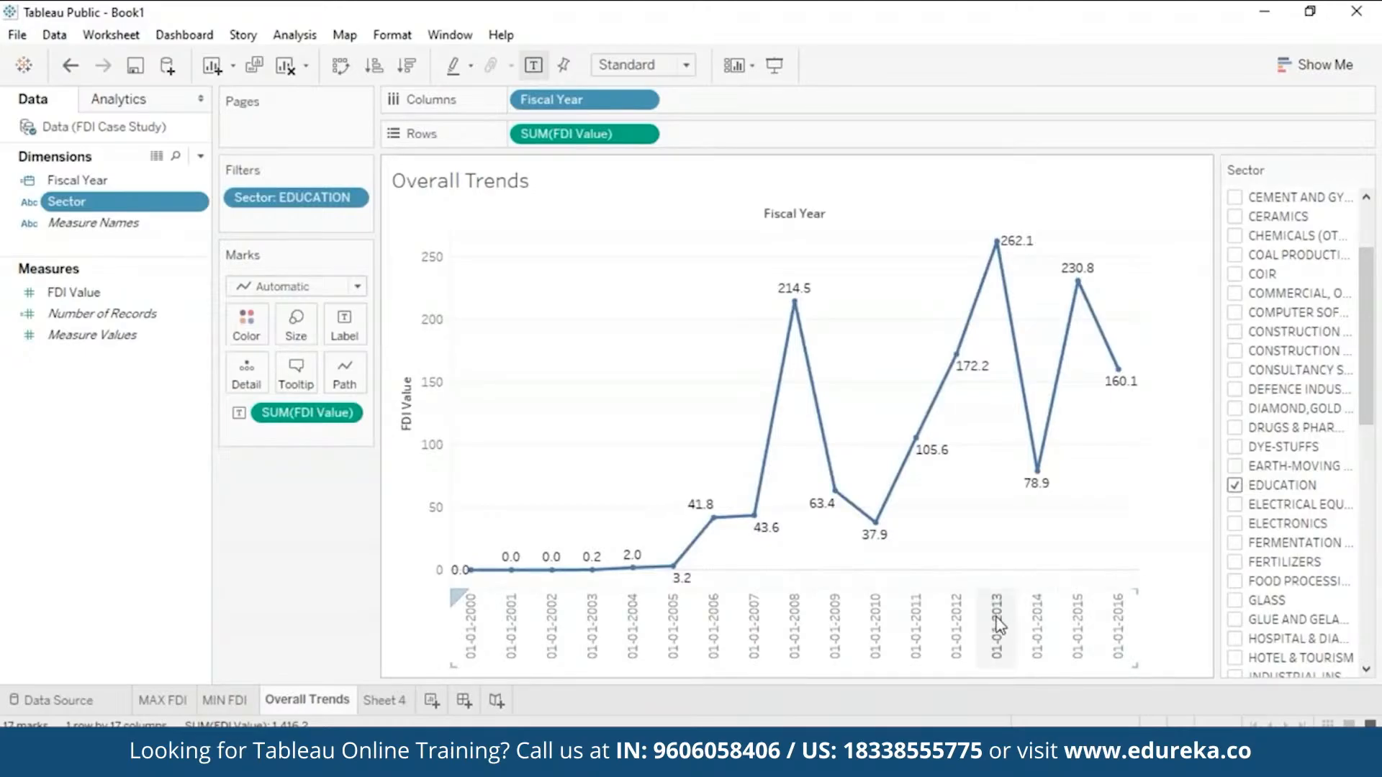
{"action": "mouse_move", "coordinate": [994, 245]}
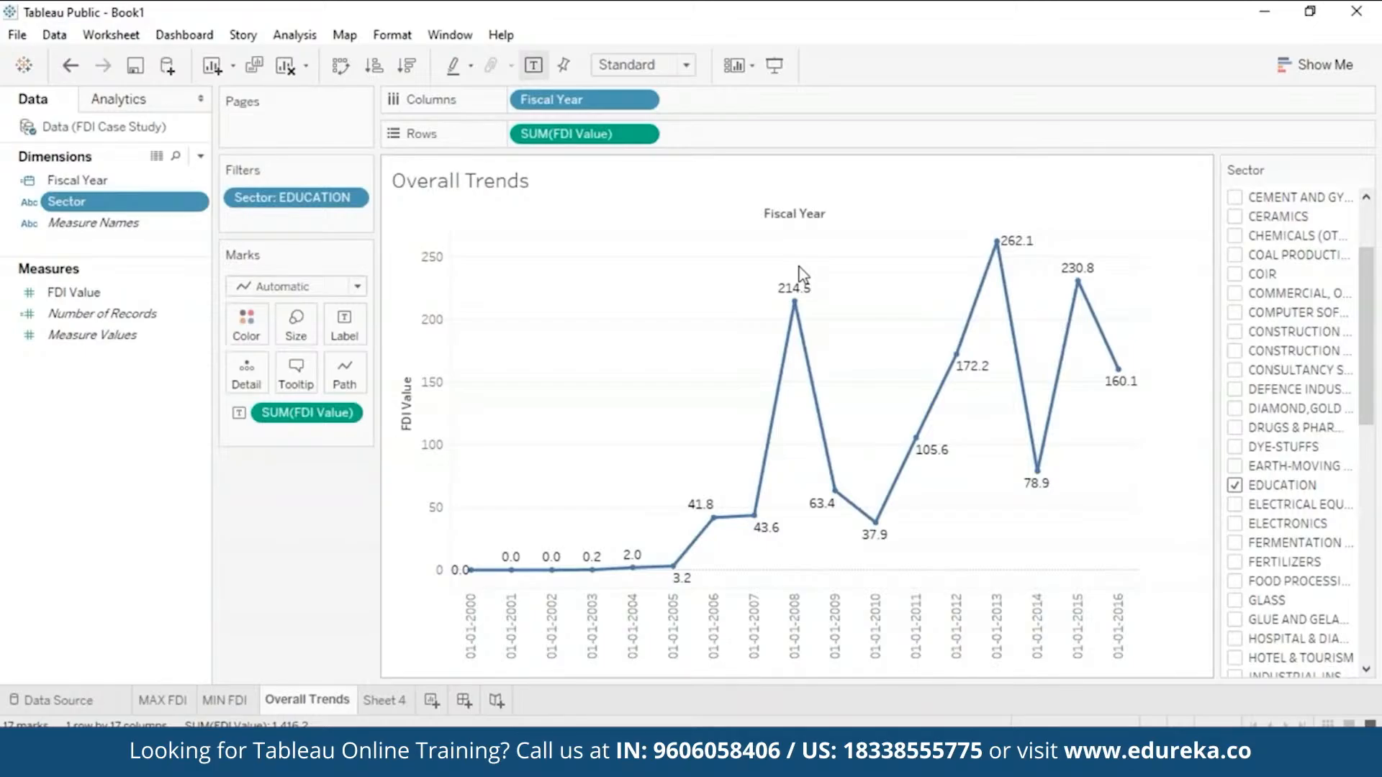
Step: Try the jump line type on the trend line and settle on the step line type
{"action": "left_click", "coordinate": [347, 387]}
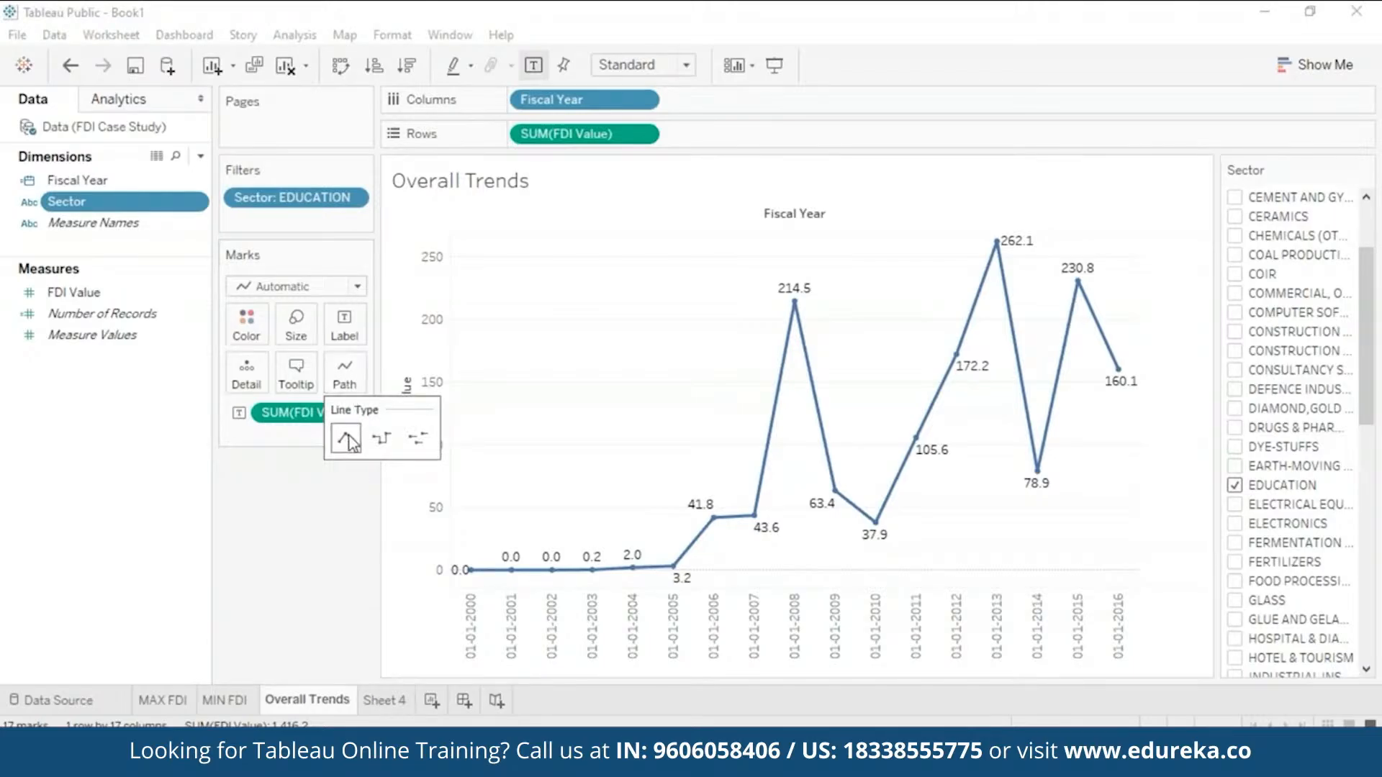
{"action": "left_click", "coordinate": [419, 441]}
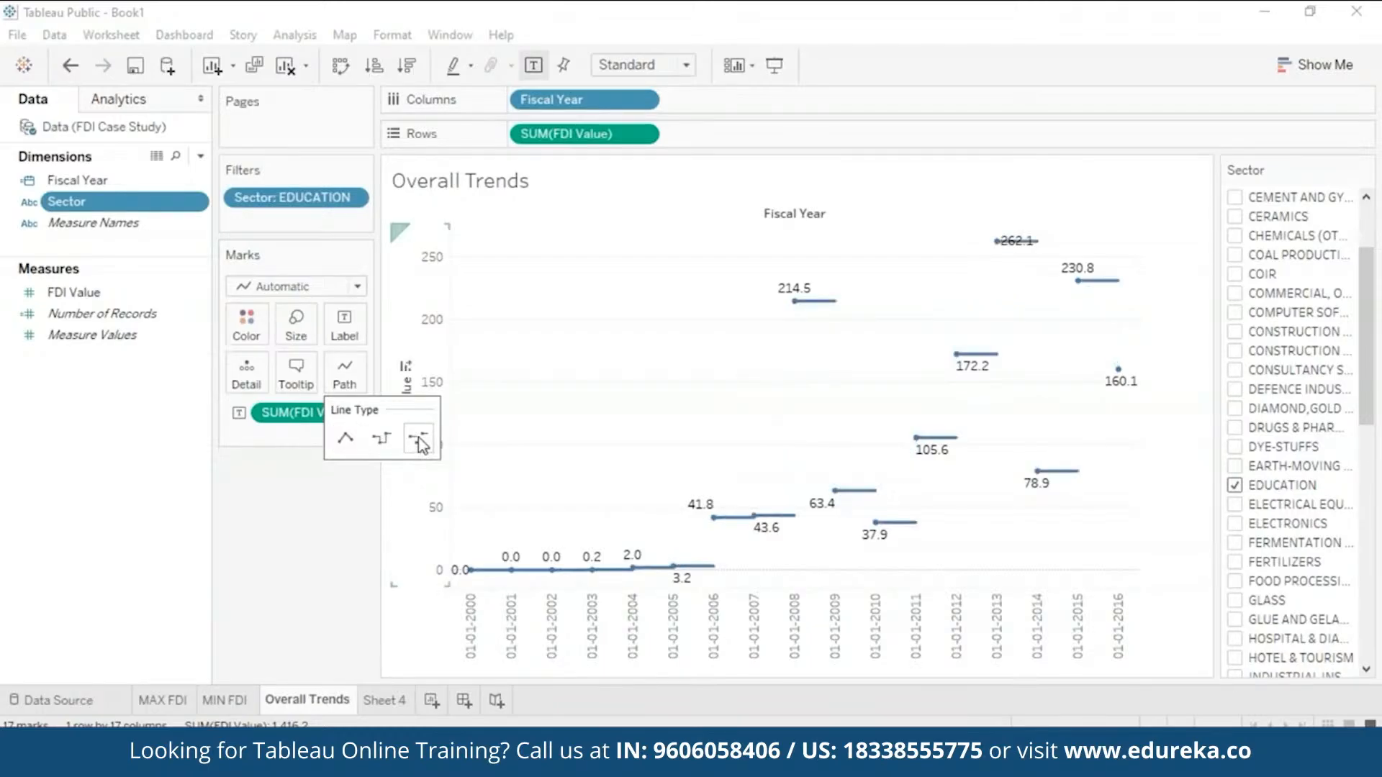
{"action": "left_click", "coordinate": [379, 441]}
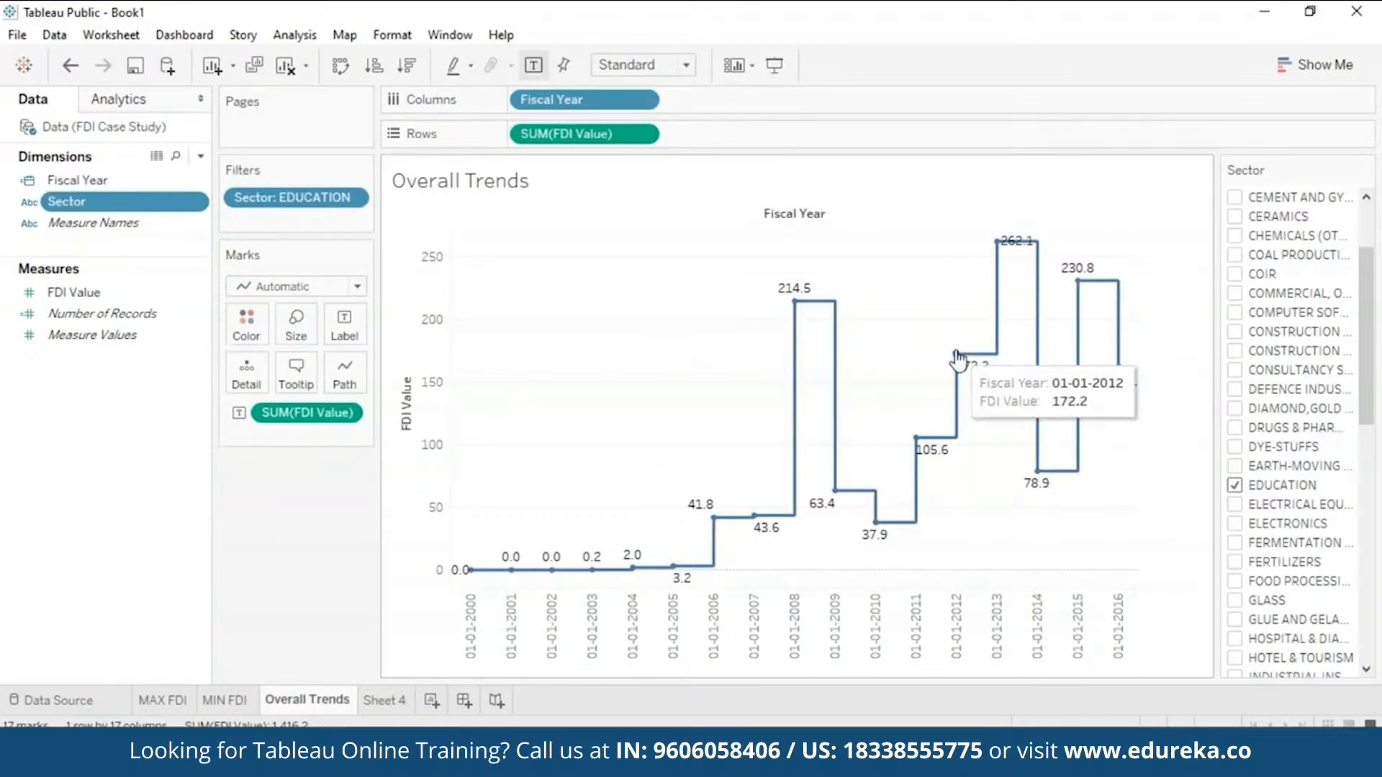
Step: Replace the EDUCATION selection in the Sector filter with the railway-related sector, found by searching for railway
{"action": "left_click", "coordinate": [1235, 485]}
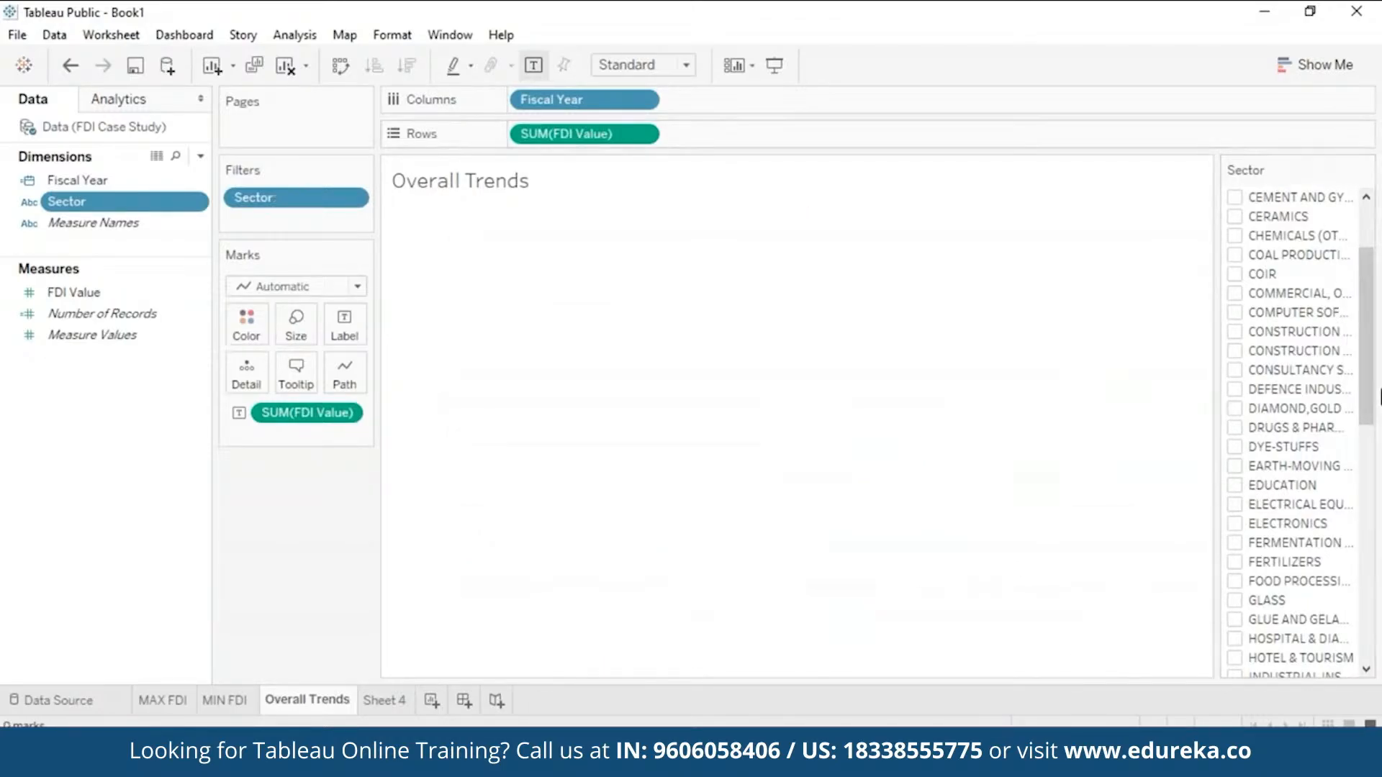
{"action": "left_click", "coordinate": [1336, 170]}
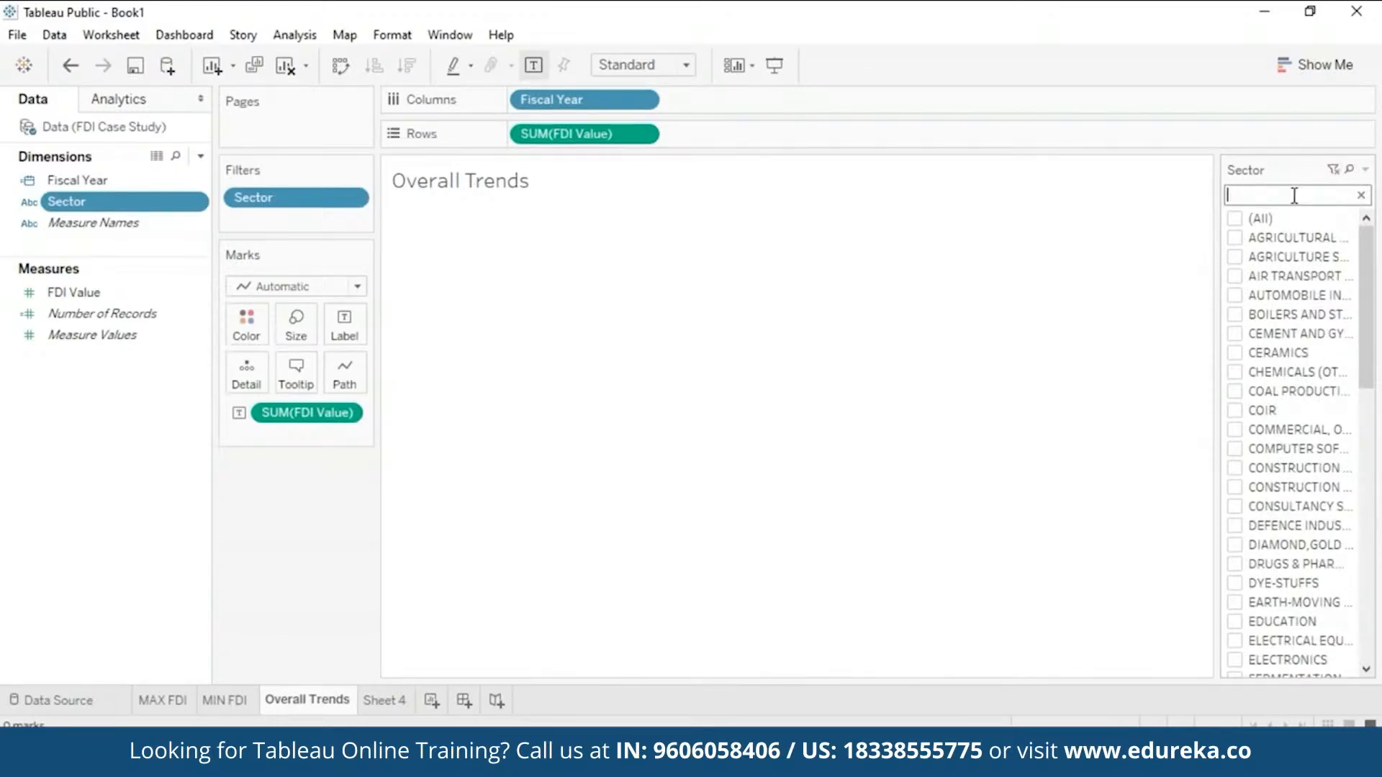
{"action": "type", "text": "railway"}
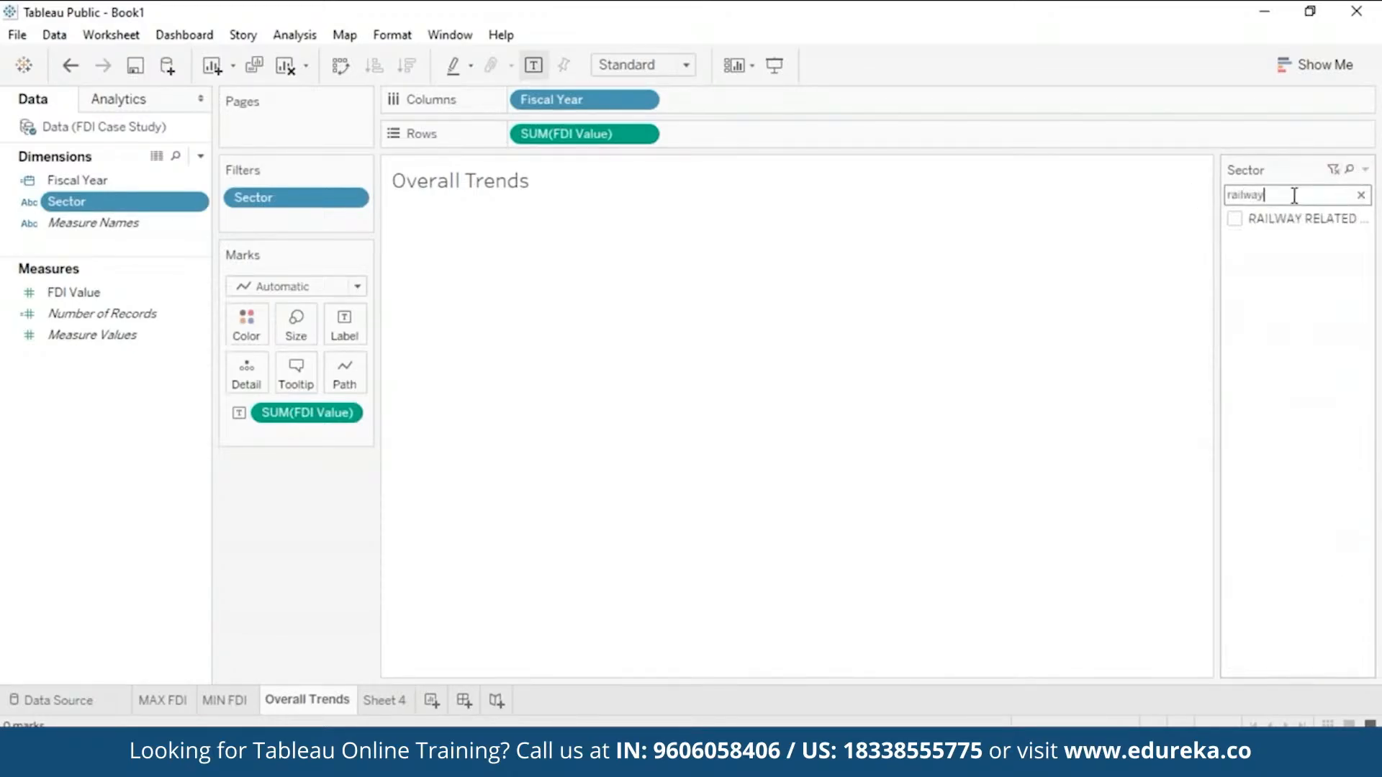
{"action": "left_click", "coordinate": [1235, 219]}
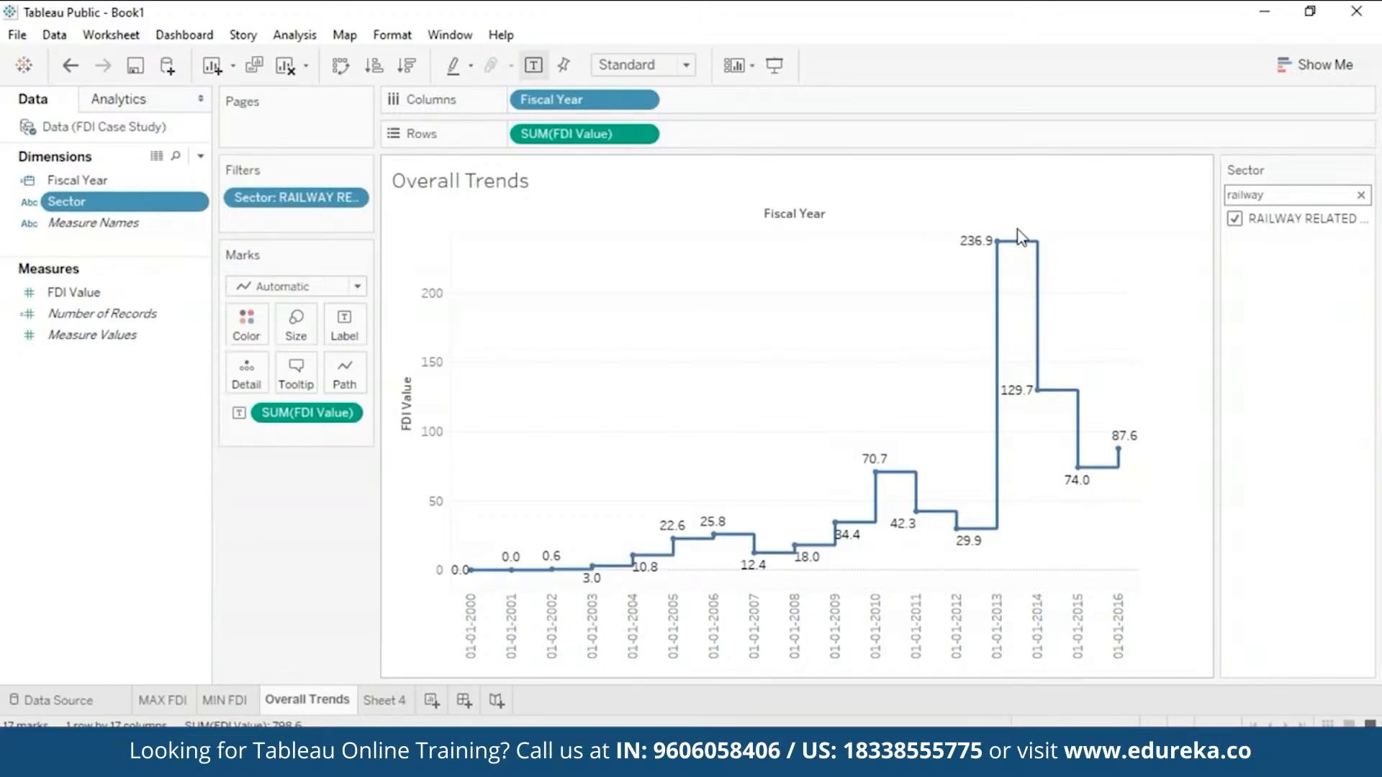
Step: Replace the railway selection with the food processing sector, found by searching for food, and inspect its 2013 and 2014 values
{"action": "left_click", "coordinate": [1360, 195]}
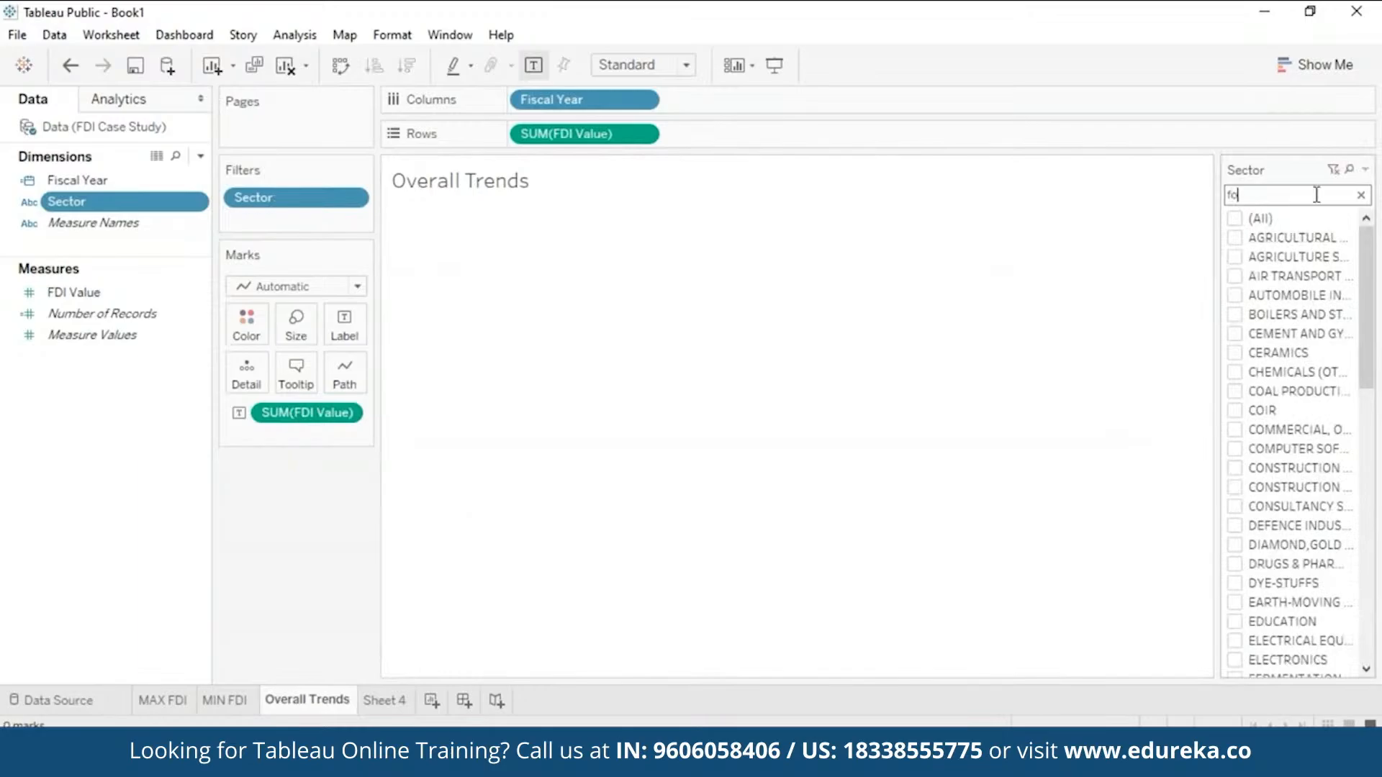
{"action": "type", "text": "od"}
{"action": "left_click", "coordinate": [1235, 219]}
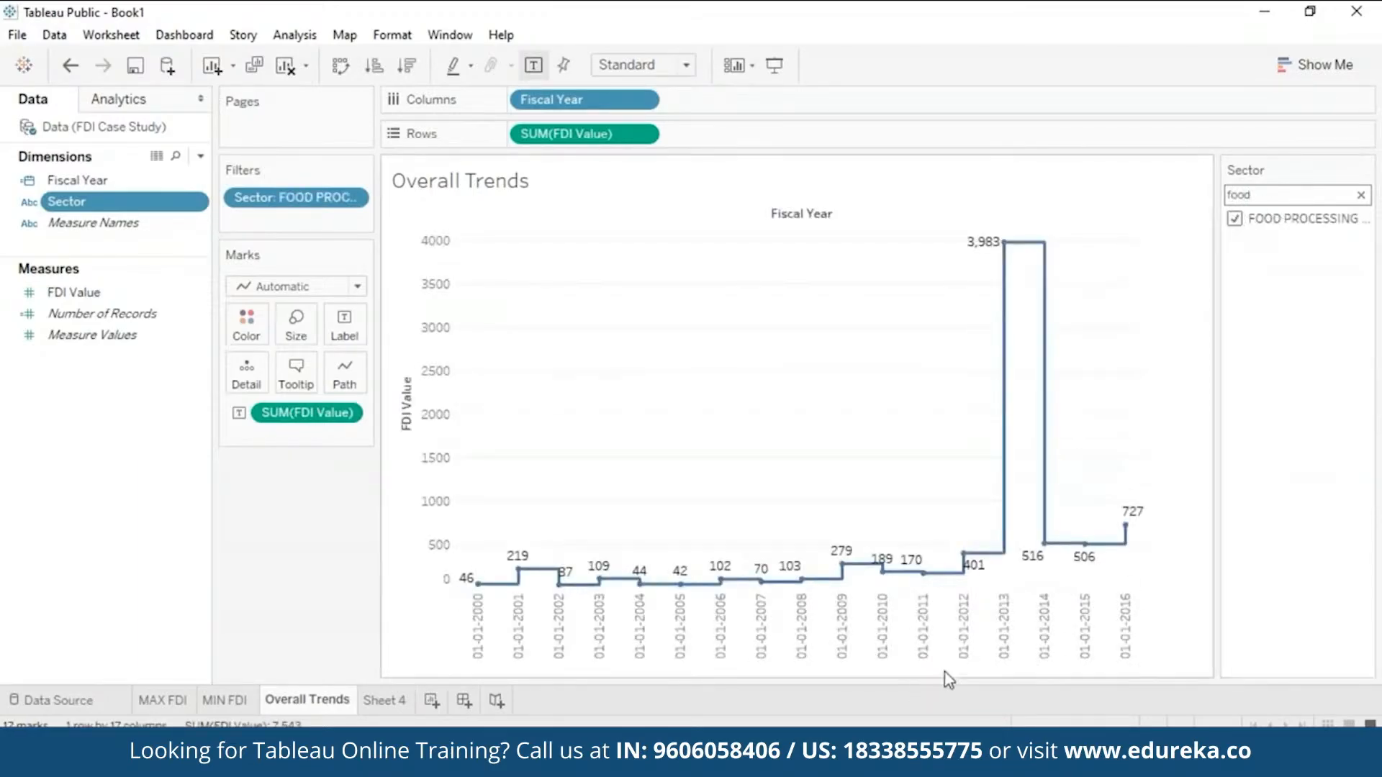
{"action": "mouse_move", "coordinate": [1004, 439]}
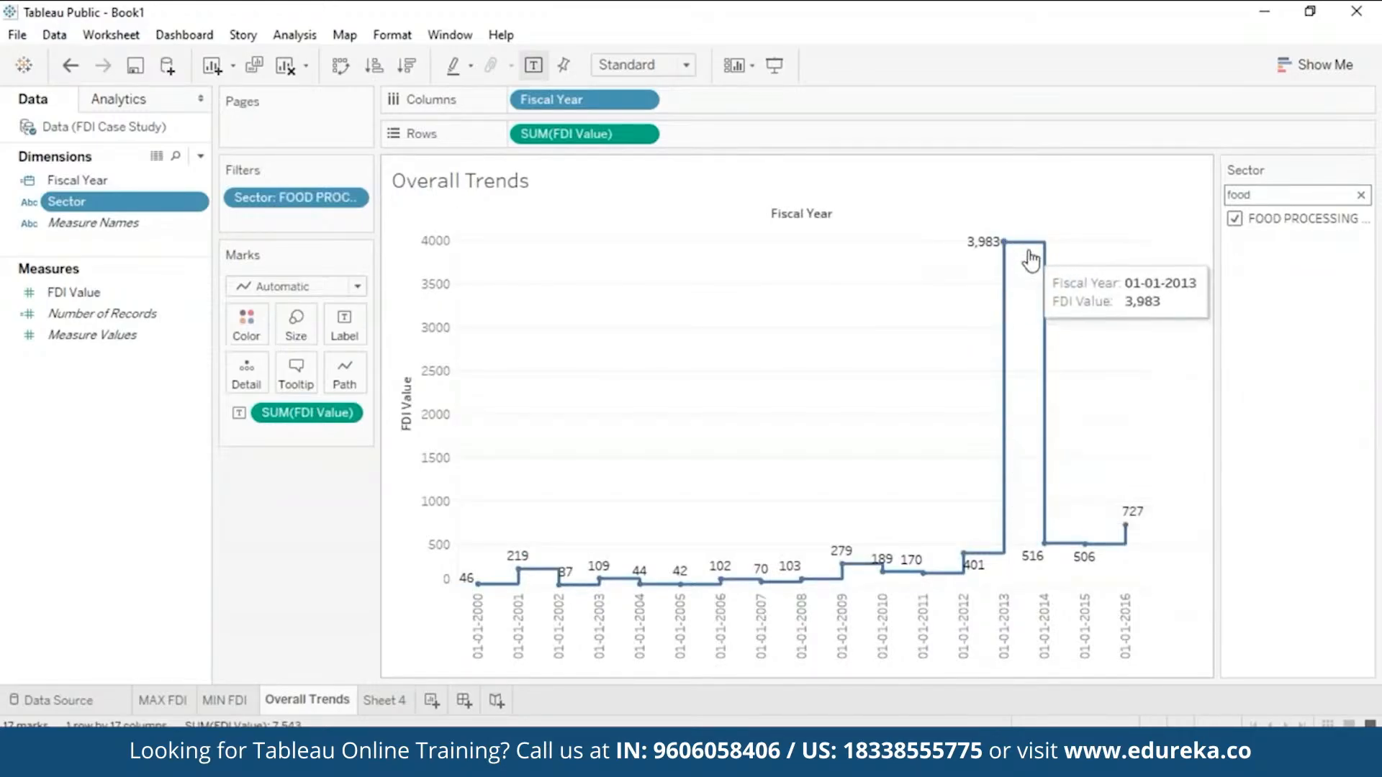
{"action": "mouse_move", "coordinate": [1058, 460]}
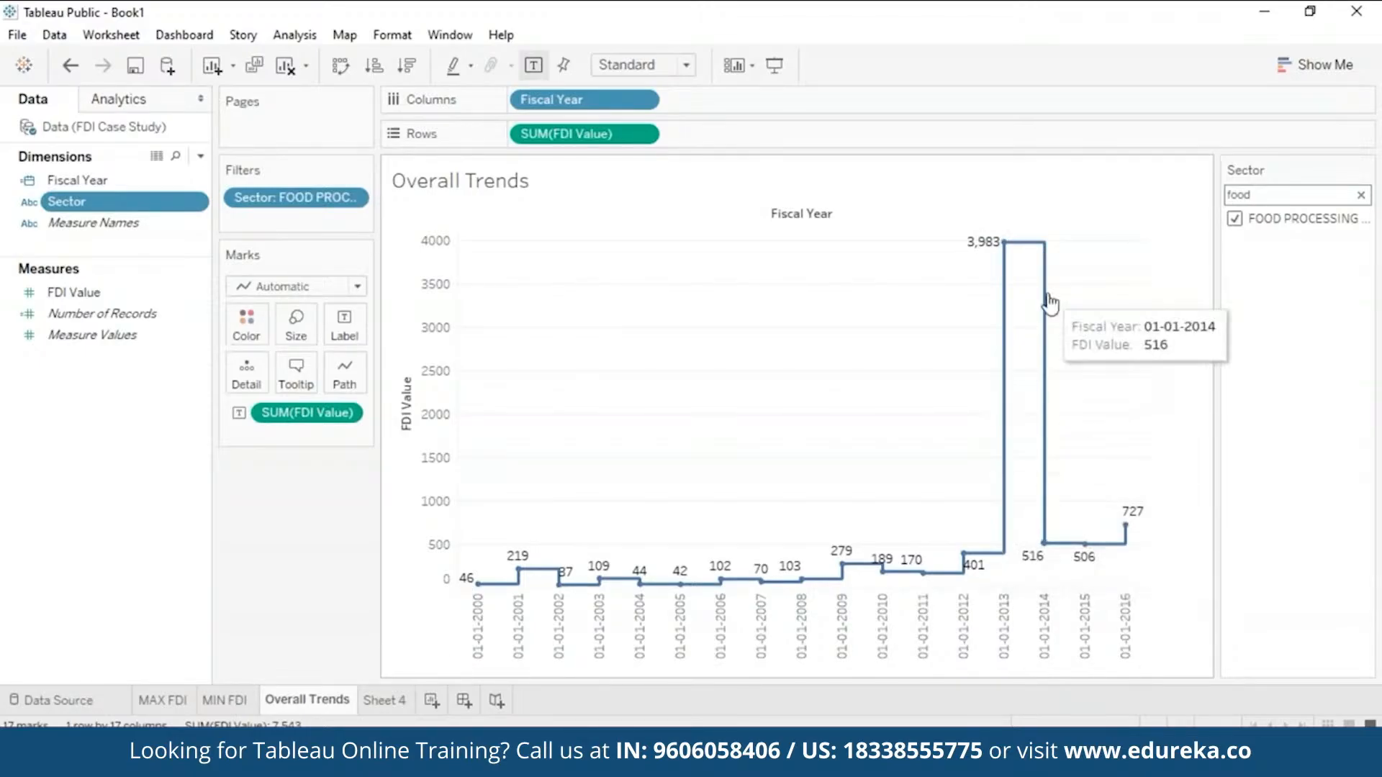
Step: Clear the food search and selection, and select all sectors in the Sector filter again
{"action": "left_click", "coordinate": [1235, 221]}
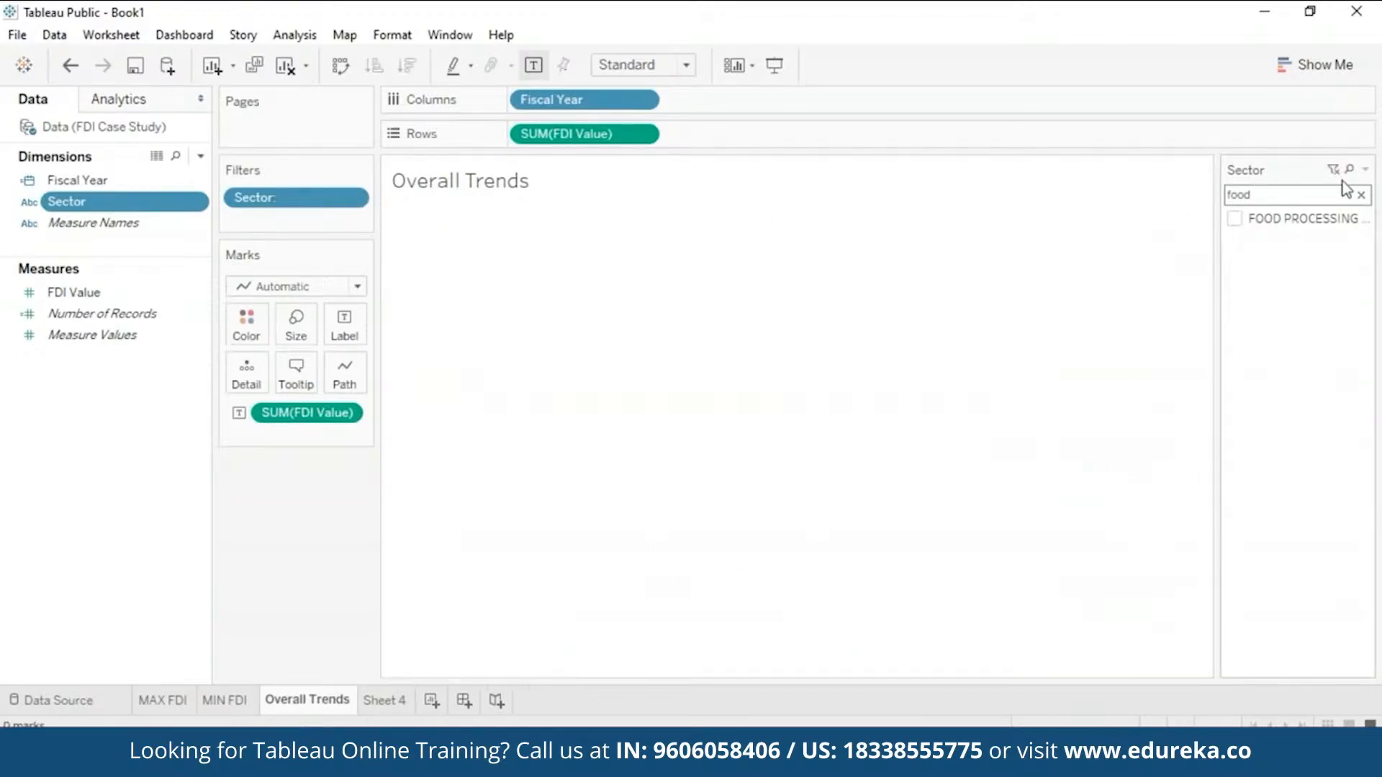
{"action": "left_click", "coordinate": [1360, 195]}
{"action": "left_click", "coordinate": [1235, 219]}
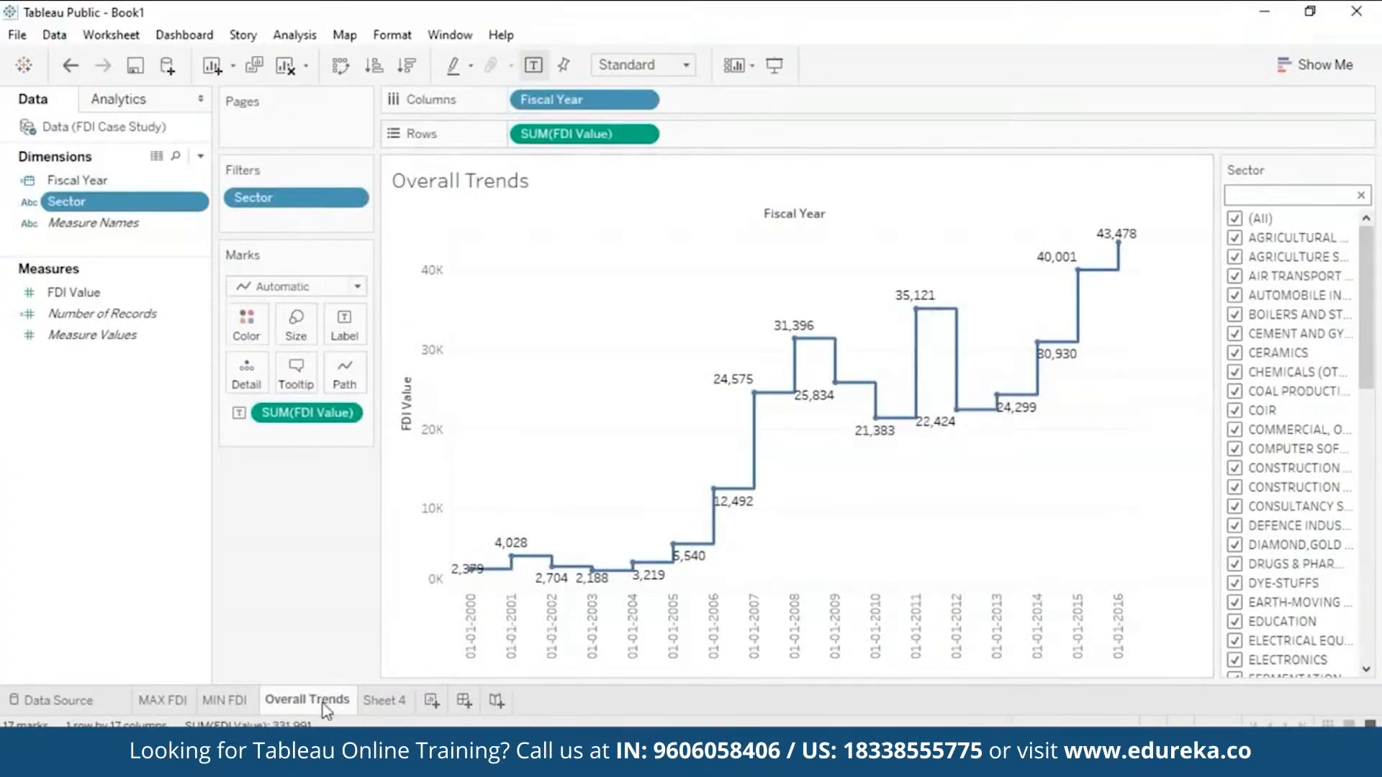
Step: Open Sheet 4 and place the Sector dimension on the rows
{"action": "left_click", "coordinate": [405, 709]}
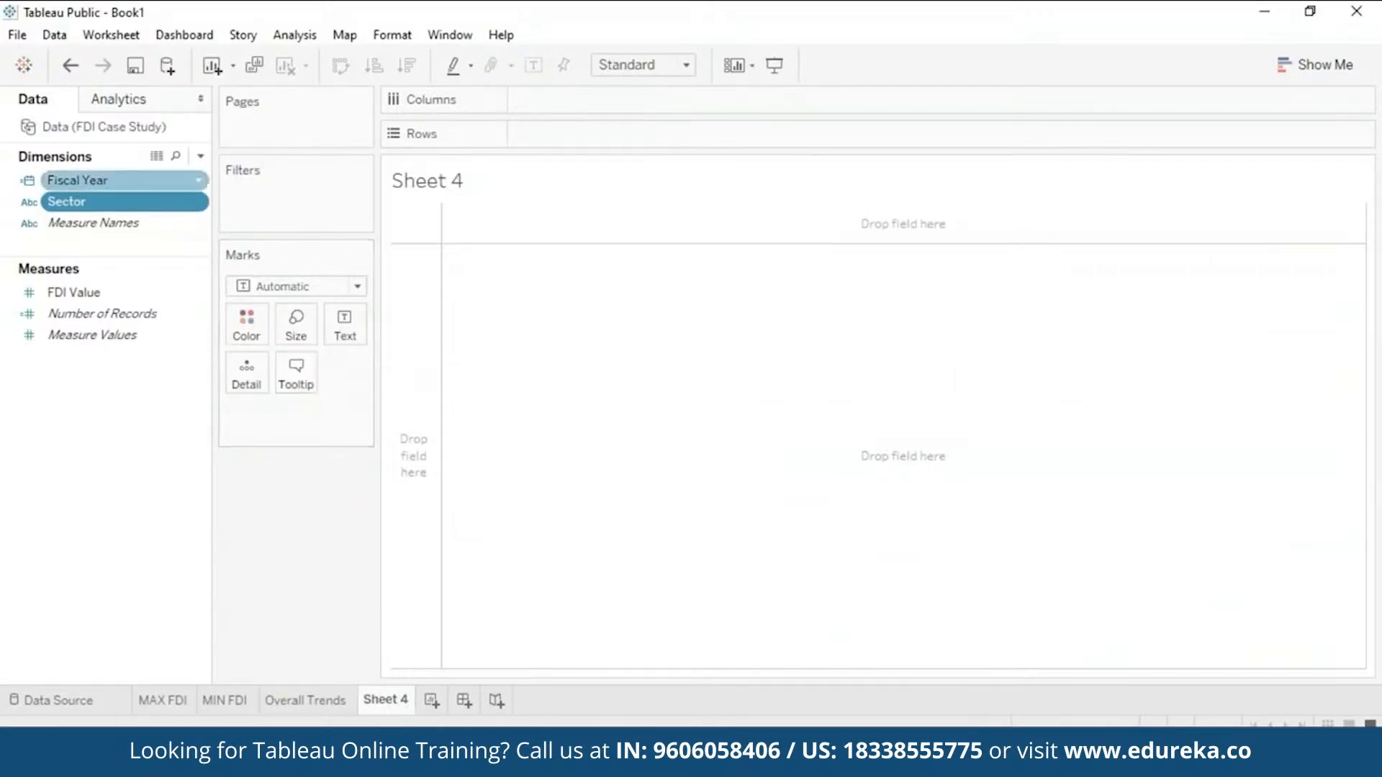
{"action": "left_click_drag", "start_coordinate": [130, 204], "coordinate": [612, 137]}
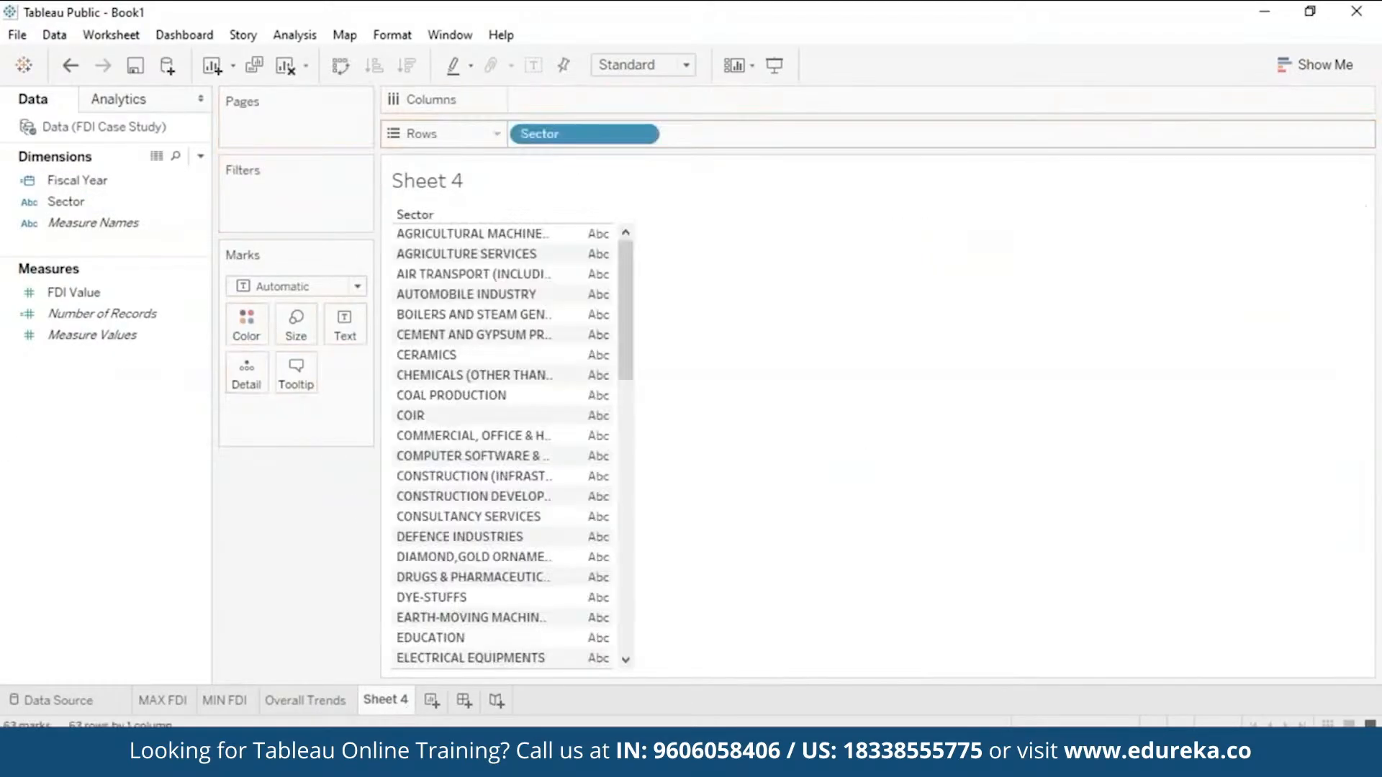
{"action": "left_click", "coordinate": [641, 136]}
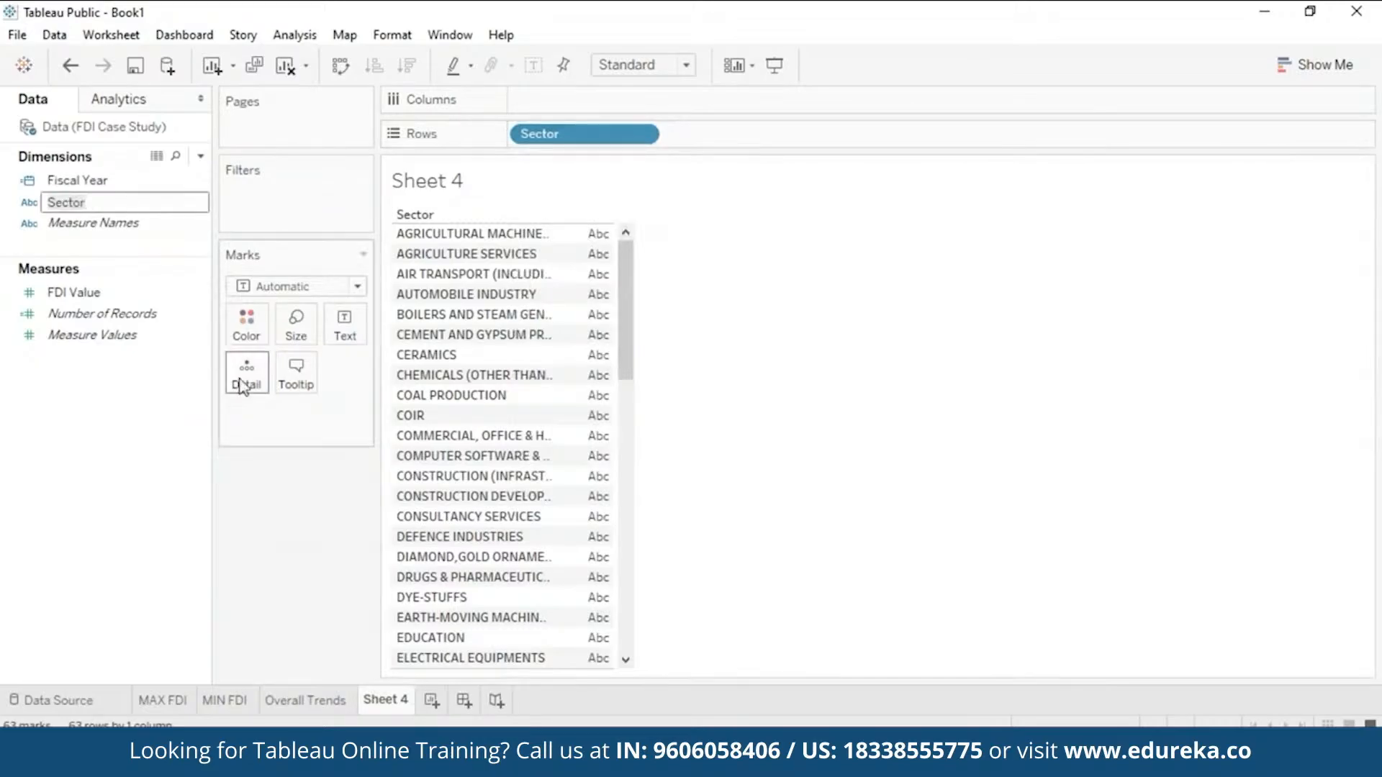
{"action": "left_click", "coordinate": [123, 532]}
Step: Start a group field from Sector and combine AGRICULTURAL MACHINERY and AGRICULTURE SERVICES into a group named AGRICULTURE
{"action": "left_click", "coordinate": [116, 194]}
{"action": "right_click", "coordinate": [116, 192]}
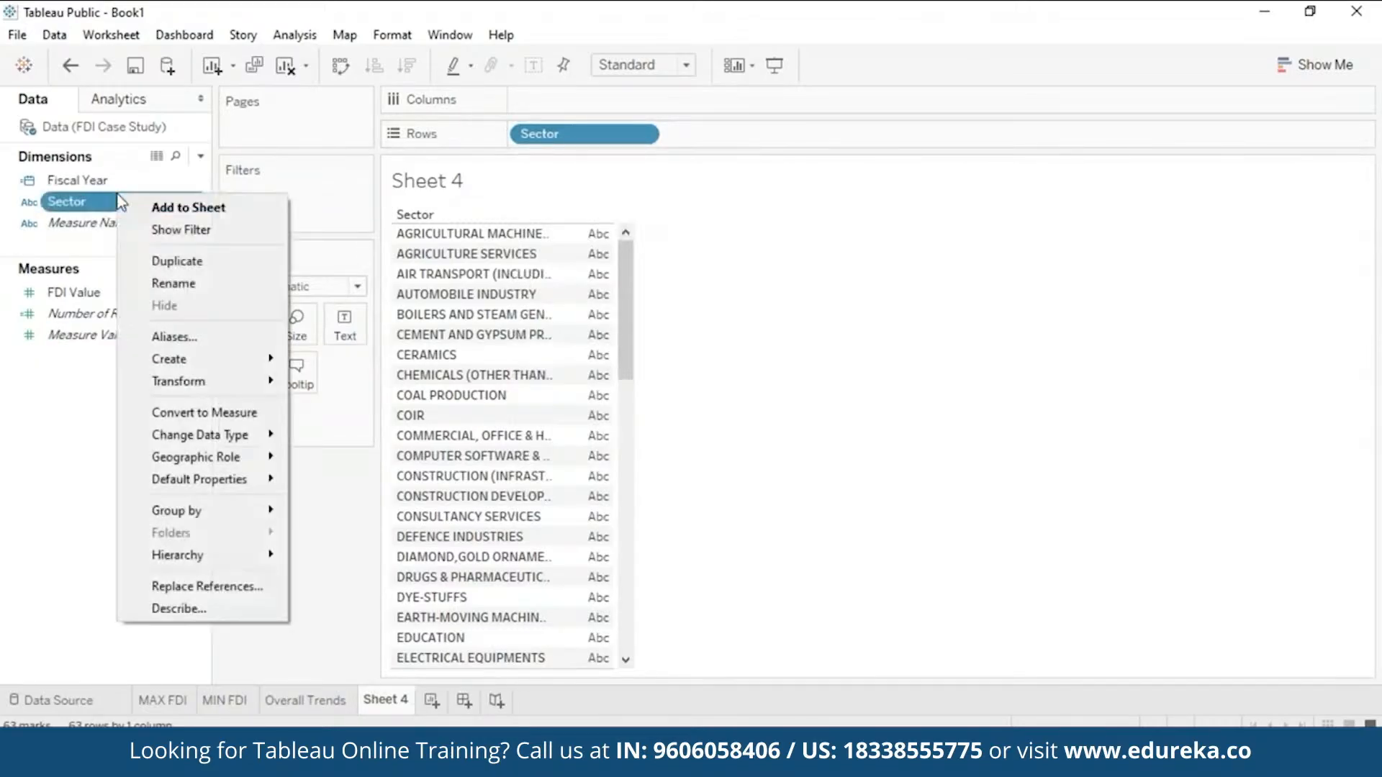
{"action": "mouse_move", "coordinate": [191, 360]}
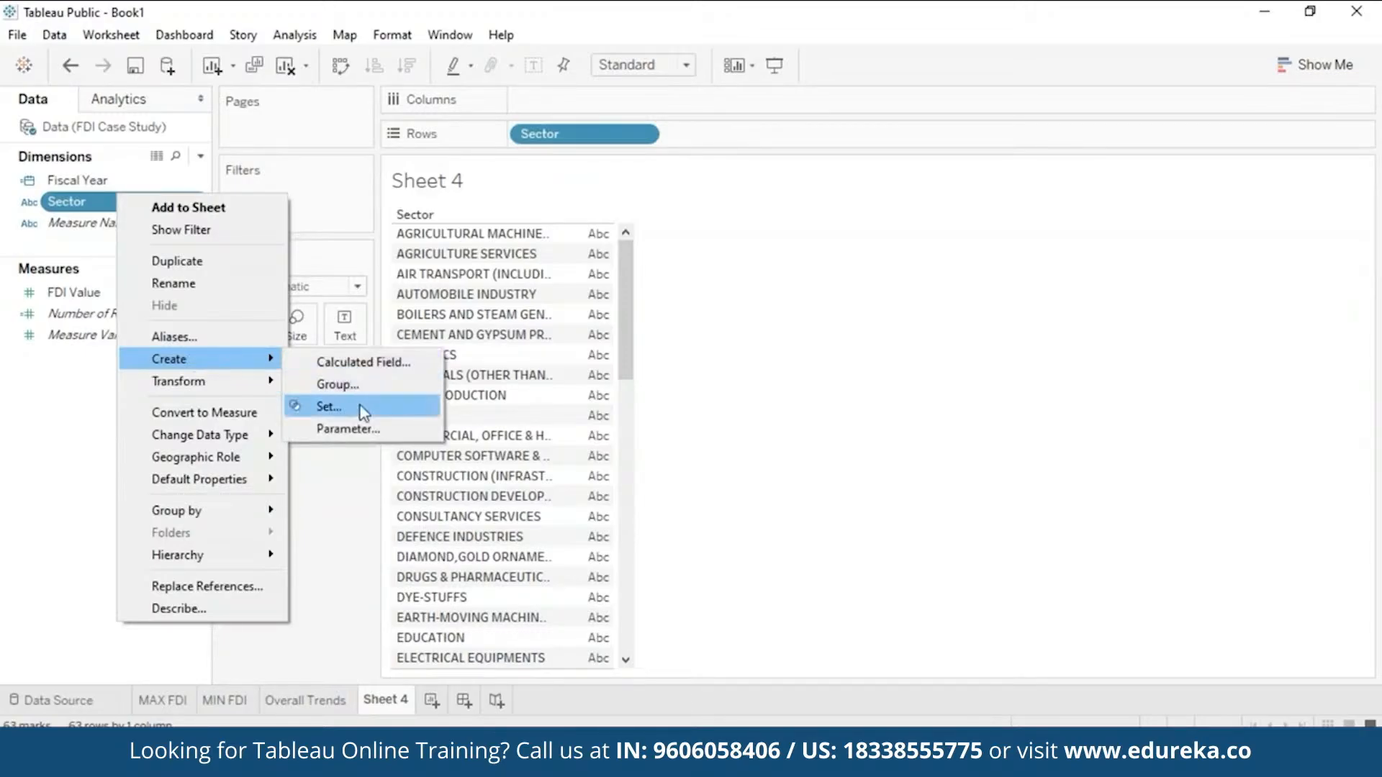
{"action": "left_click", "coordinate": [357, 386]}
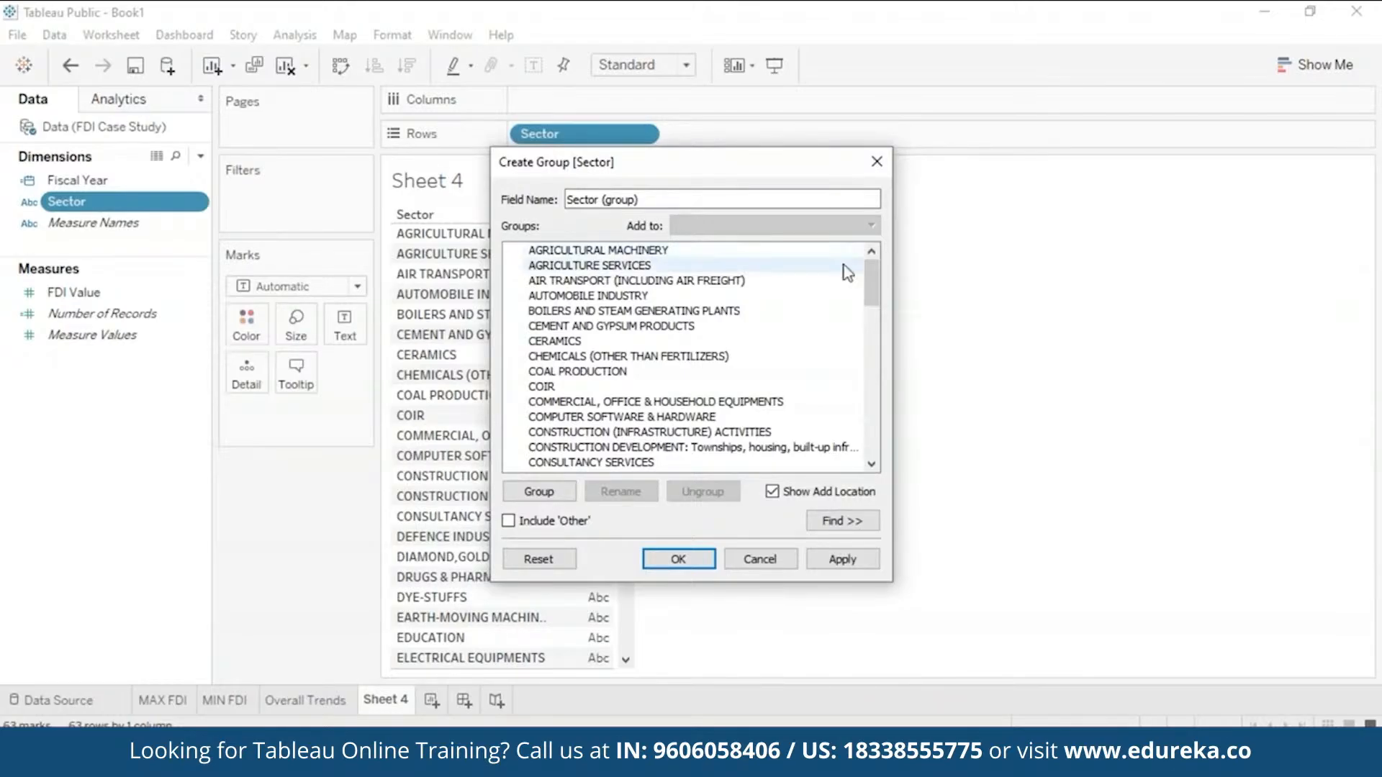
{"action": "left_click", "coordinate": [545, 249]}
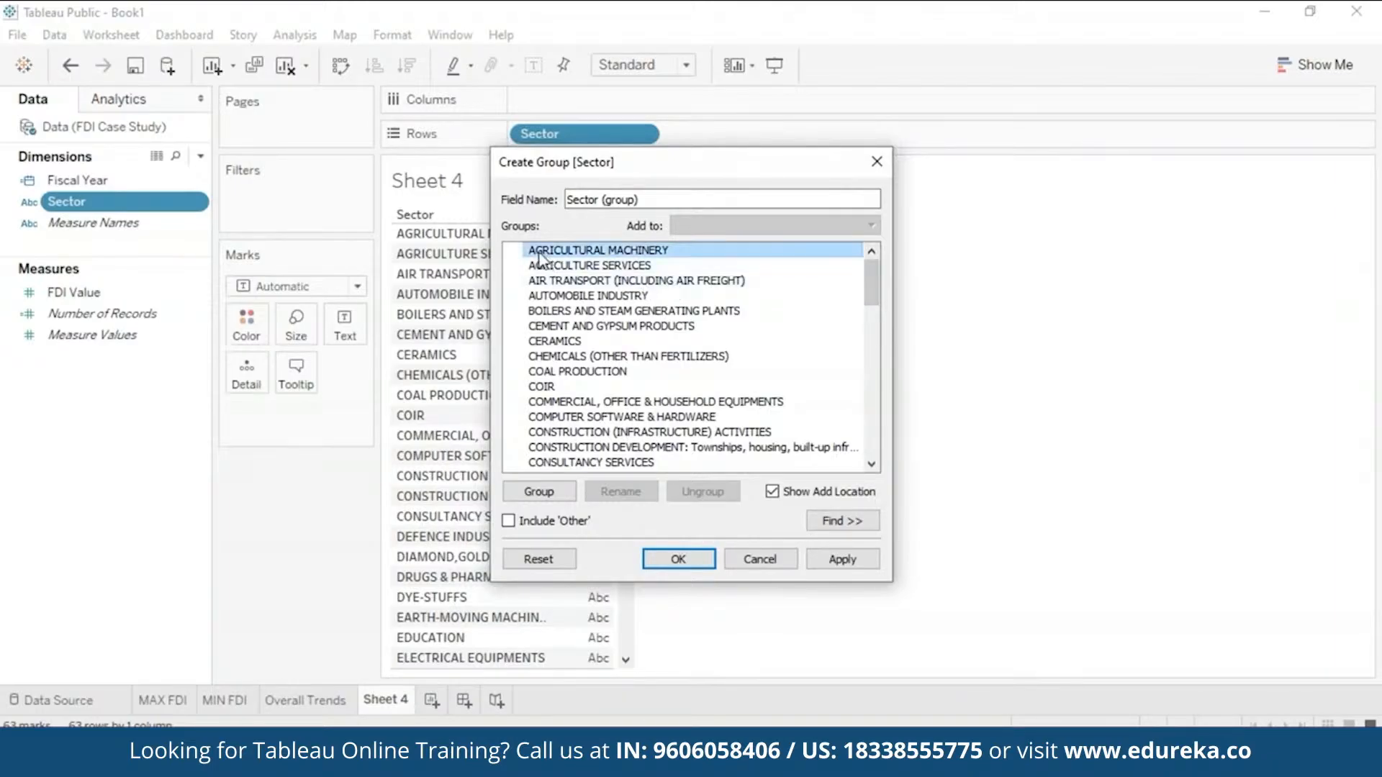
{"action": "left_click", "coordinate": [634, 267], "text": "ctrl"}
{"action": "left_click", "coordinate": [547, 493]}
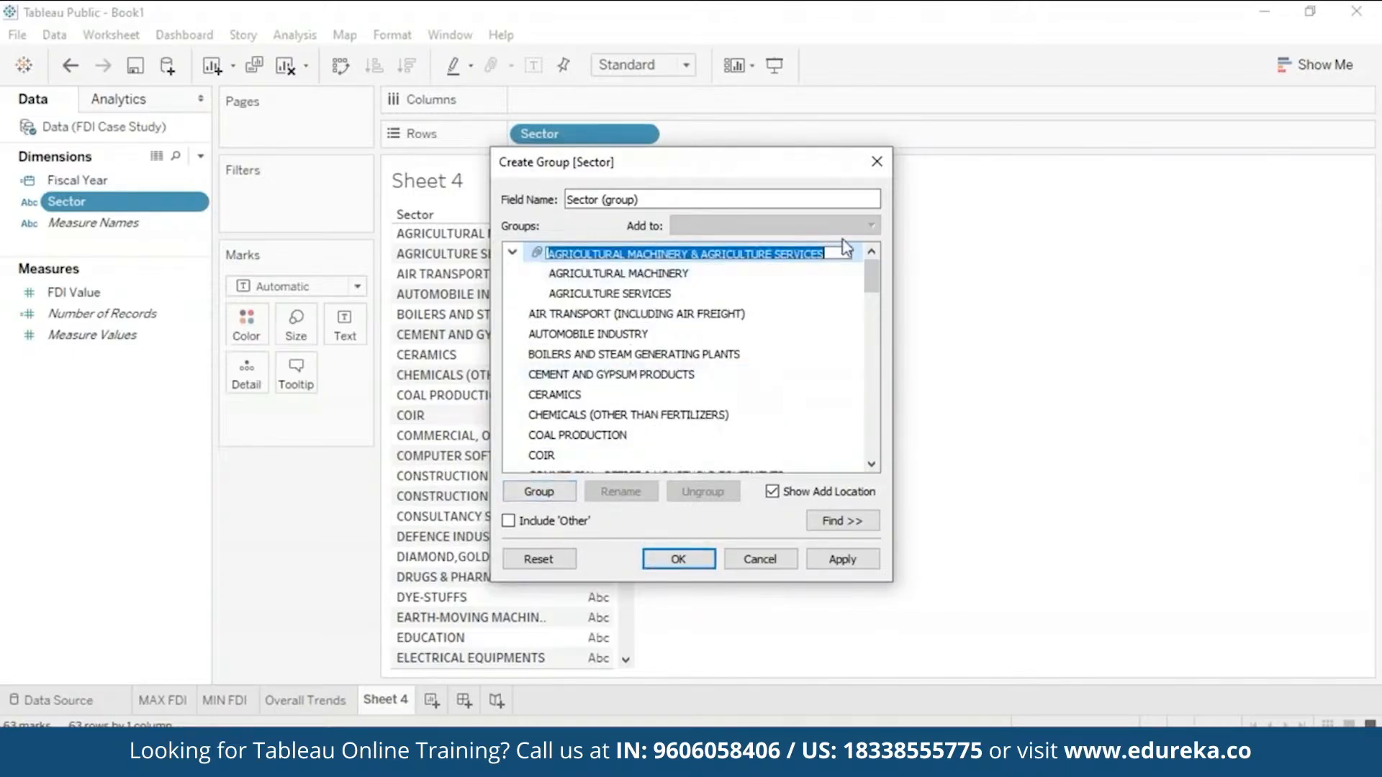
{"action": "key", "text": "BackSpace"}
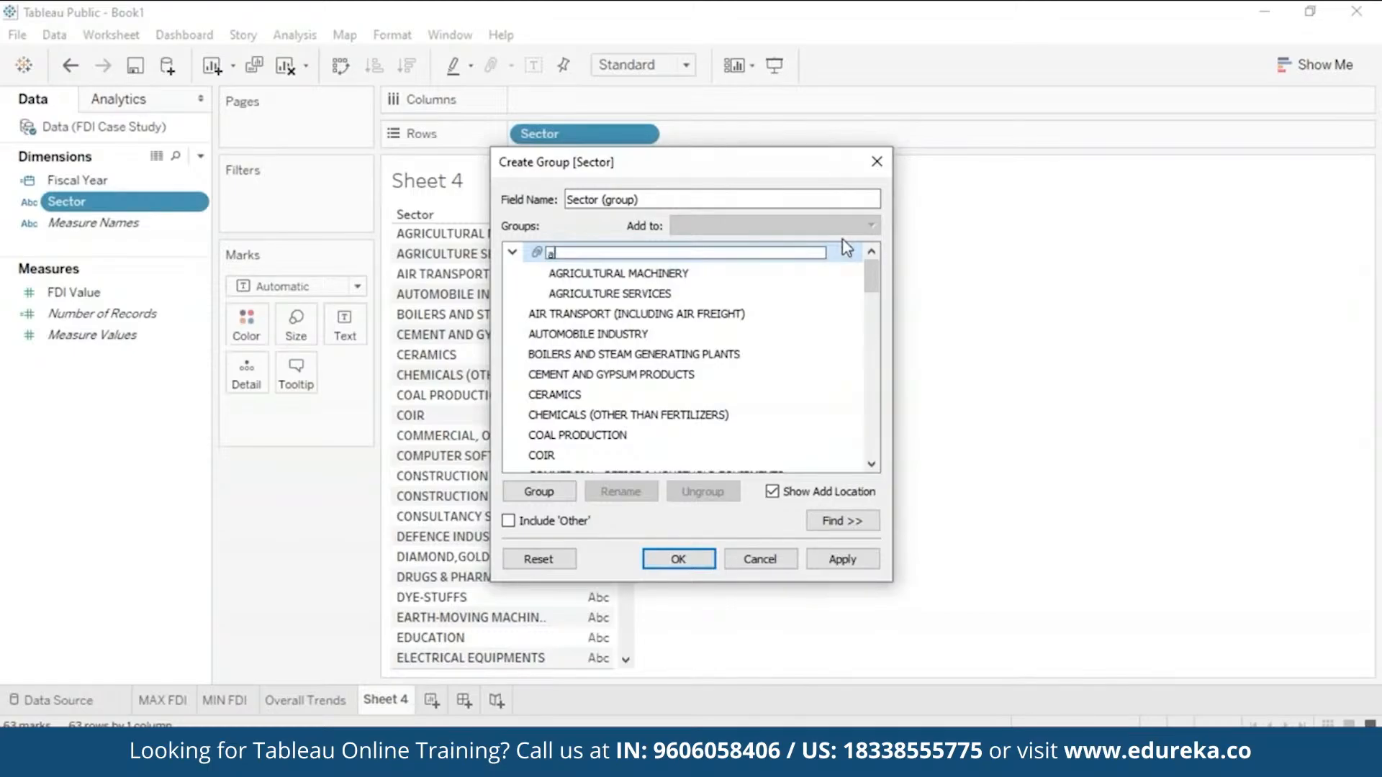
{"action": "type", "text": "AGRICULTURE"}
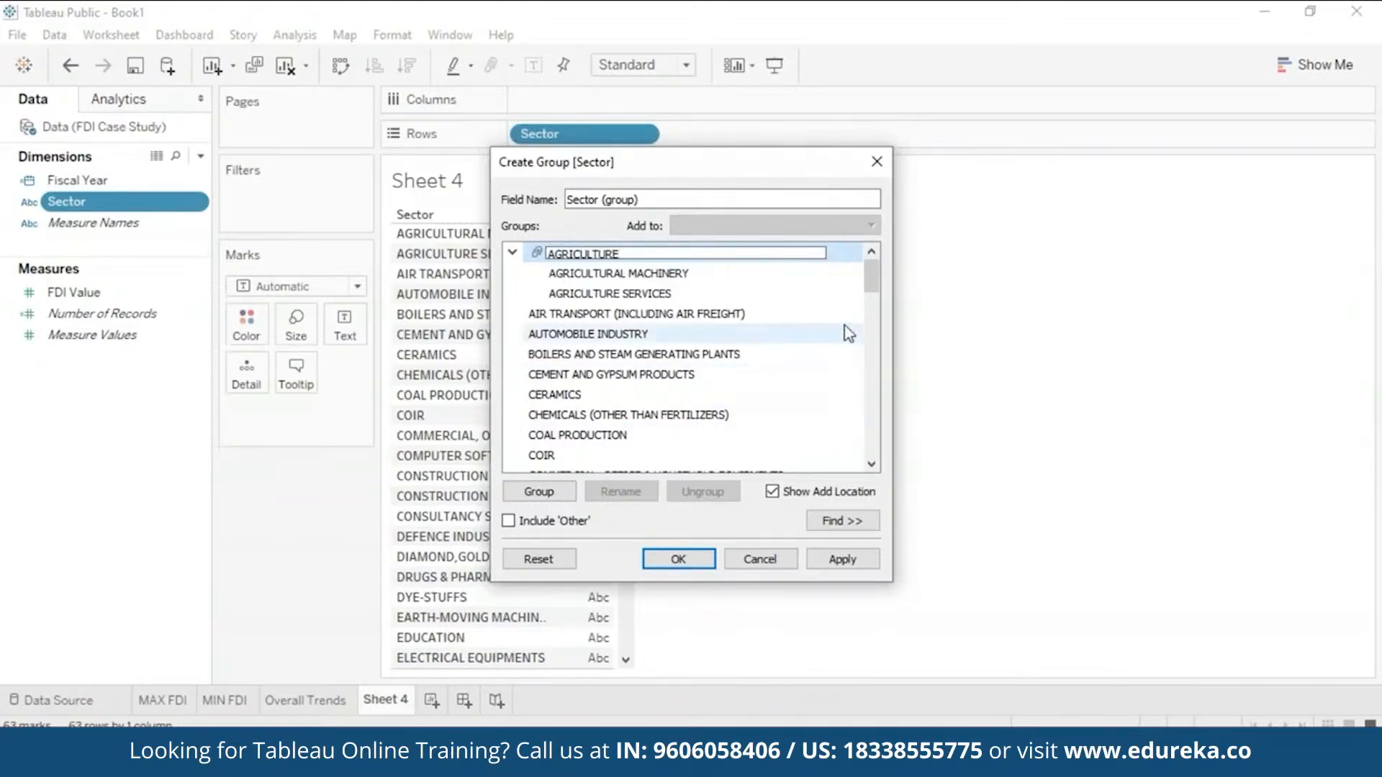
{"action": "key", "text": "Return"}
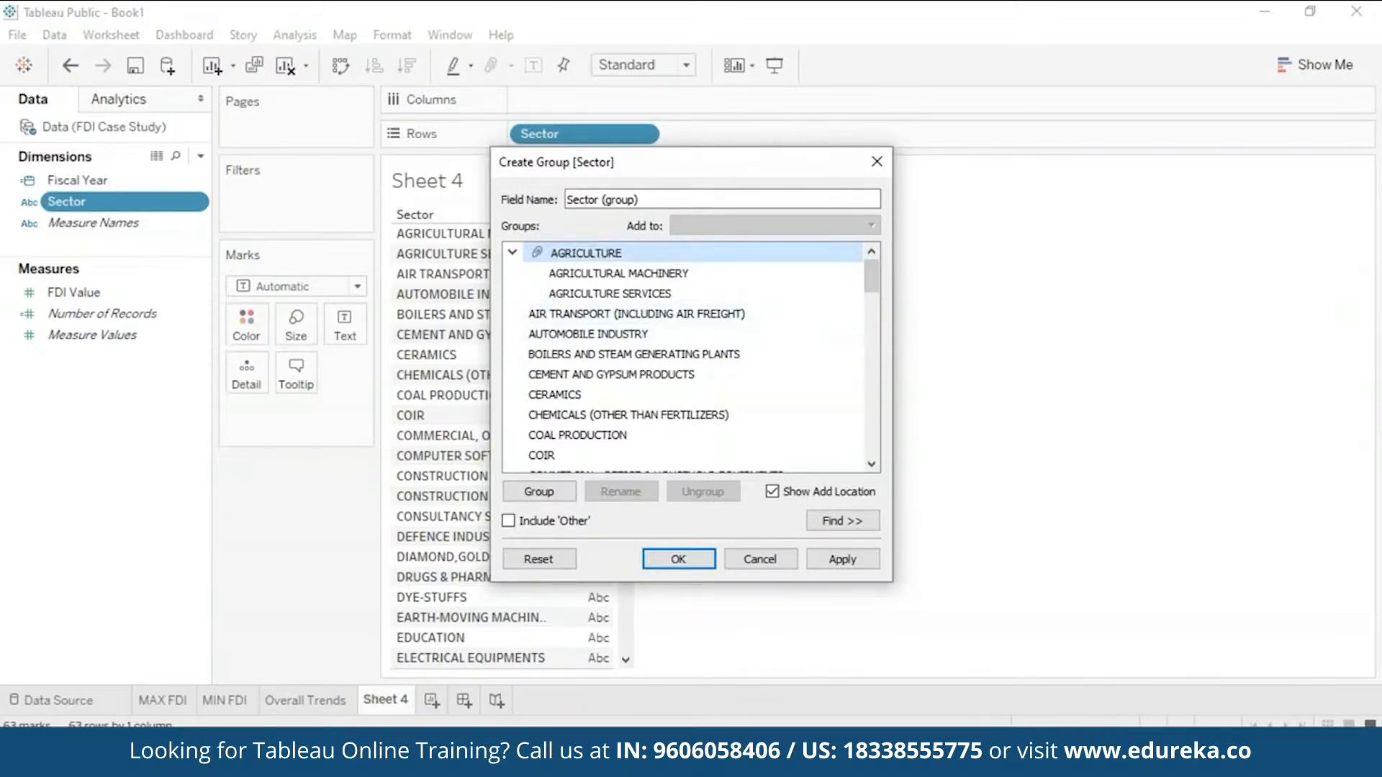
Step: Group AIR TRANSPORT (INCLUDING AIR FREIGHT) with AUTOMOBILE INDUSTRY and name the group TRANSPORT
{"action": "left_click", "coordinate": [732, 315]}
{"action": "left_click", "coordinate": [698, 335], "text": "ctrl"}
{"action": "left_click", "coordinate": [547, 496]}
{"action": "left_click_drag", "start_coordinate": [592, 314], "coordinate": [855, 316]}
{"action": "key", "text": "BackSpace"}
{"action": "key", "text": "ctrl+Left"}
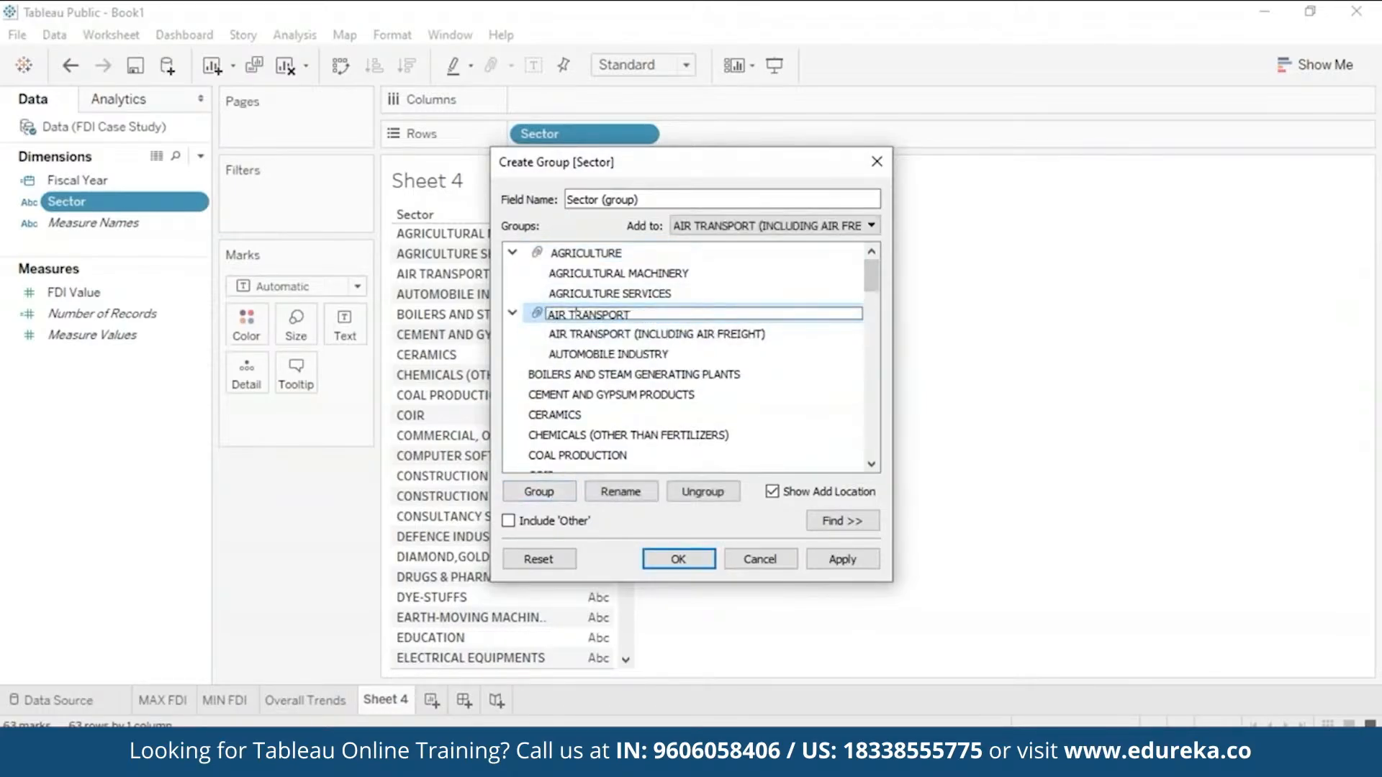
{"action": "key", "text": "BackSpace"}
{"action": "key", "text": "BackSpace"}
{"action": "key", "text": "BackSpace"}
{"action": "key", "text": "BackSpace"}
{"action": "left_click", "coordinate": [852, 339]}
Step: Group CONSTRUCTION (INFRASTRUCTURE) ACTIVITIES with CONSTRUCTION DEVELOPMENT and name the group CONSTRUCTION
{"action": "scroll", "coordinate": [852, 345], "scroll_direction": "down", "scroll_amount": 3}
{"action": "left_click", "coordinate": [586, 396]}
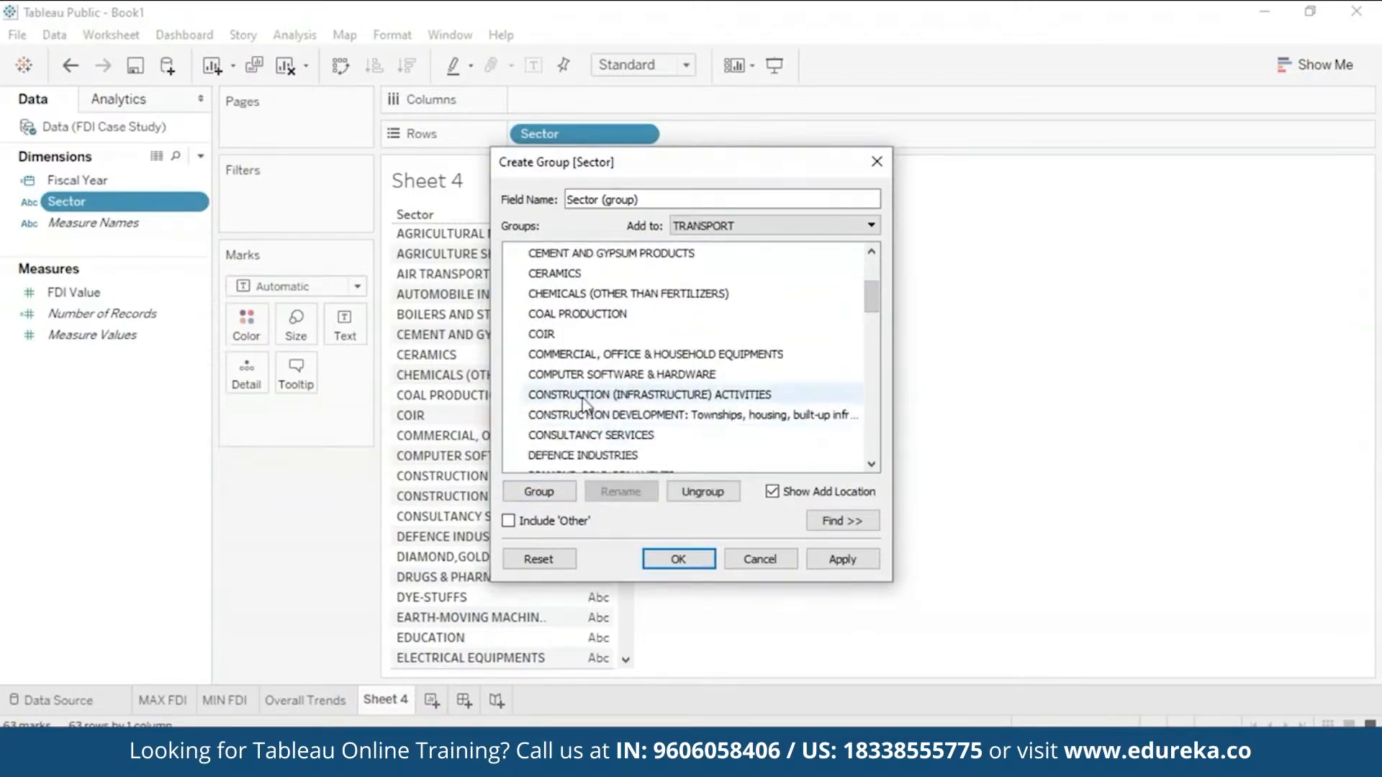
{"action": "left_click", "coordinate": [585, 416], "text": "ctrl"}
{"action": "left_click", "coordinate": [539, 491]}
{"action": "type", "text": "CONSTRUCTION"}
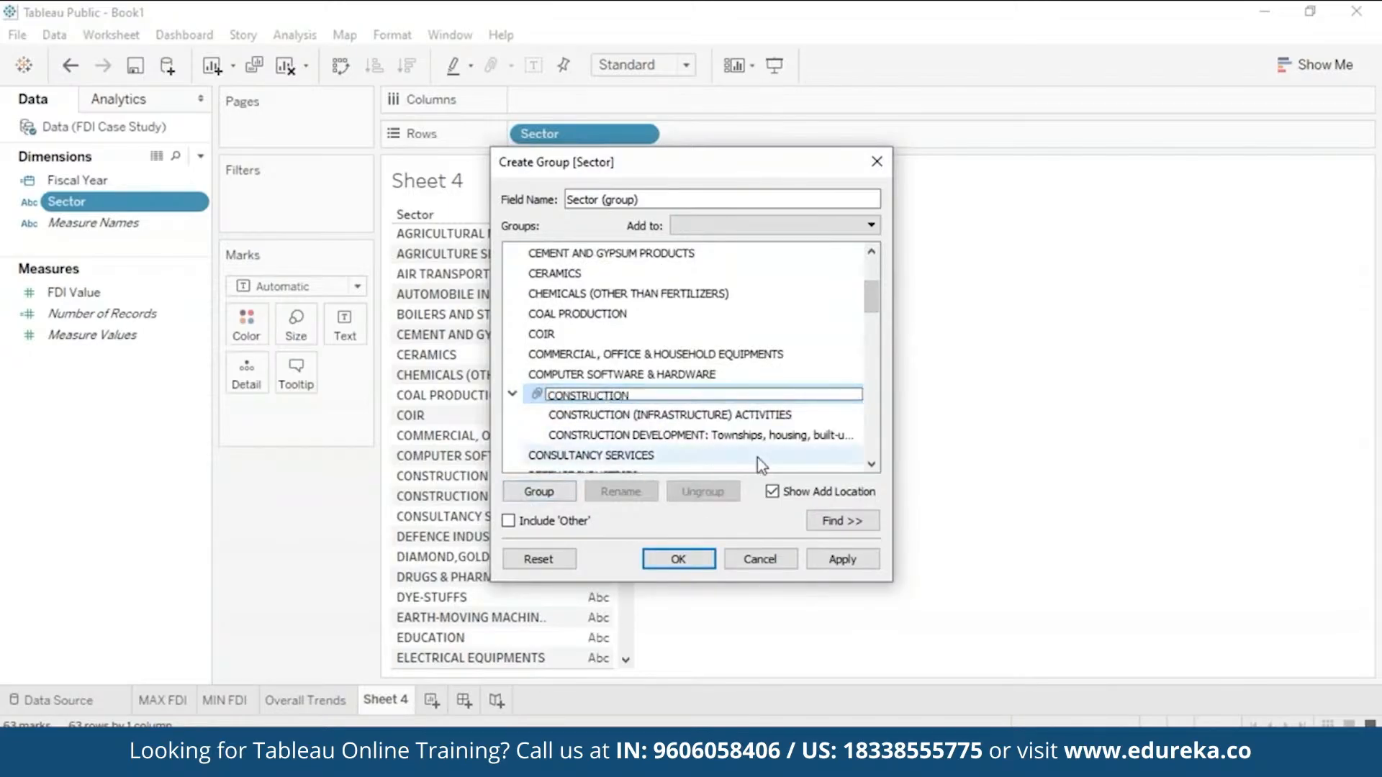
Step: Group INDUSTRIAL INSTRUMENTS, INDUSTRIAL MACHINERY, MACHINE TOOLS and PRIME MOVER (OTHER THAN ELECTRICAL GENERATORS) under the name MACHINERY
{"action": "left_click_drag", "start_coordinate": [872, 302], "coordinate": [874, 354]}
{"action": "left_click", "coordinate": [654, 336], "text": "ctrl"}
{"action": "left_click", "coordinate": [654, 318], "text": "ctrl"}
{"action": "left_click", "coordinate": [763, 395], "text": "ctrl"}
{"action": "left_click", "coordinate": [539, 491]}
{"action": "type", "text": "MACHINERY"}
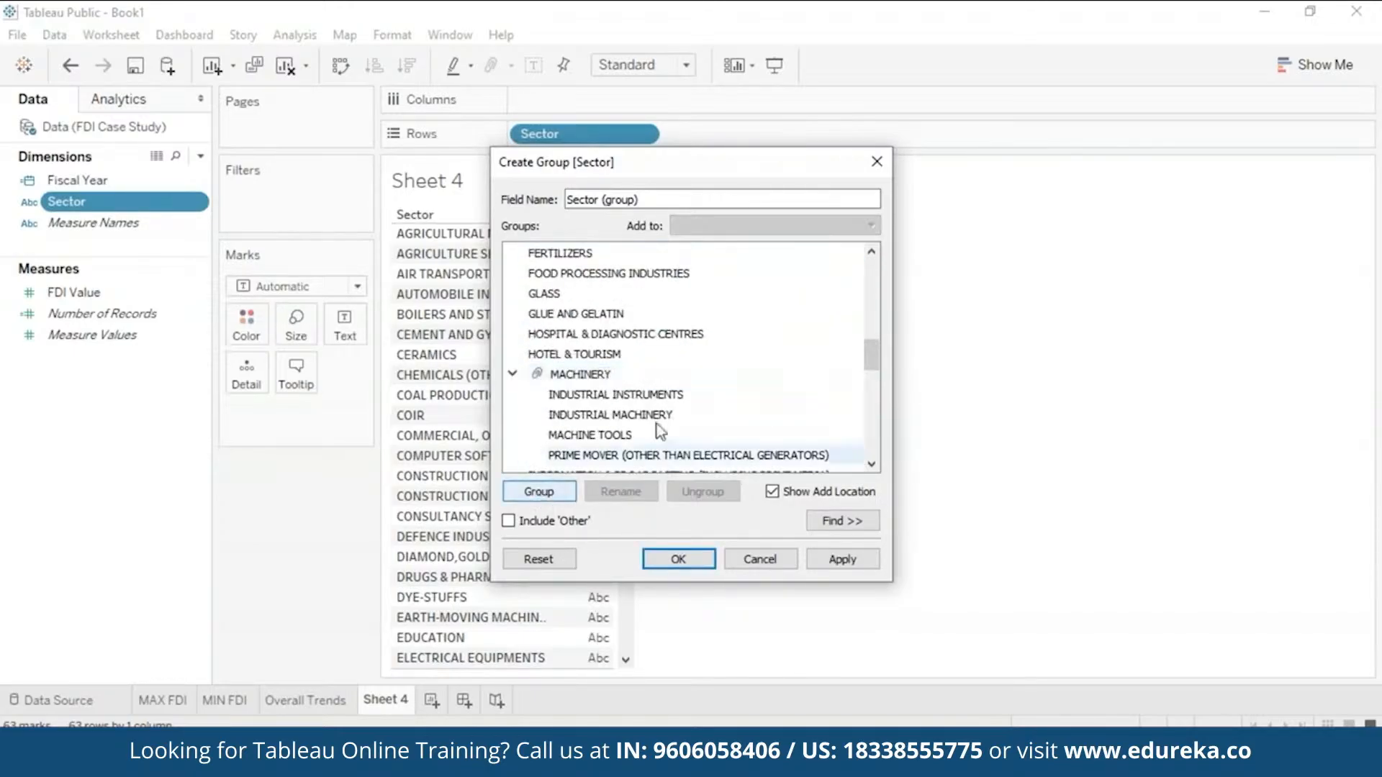
Step: Name the new group field GROUPS, apply it and finish editing the group
{"action": "left_click", "coordinate": [837, 562]}
{"action": "type", "text": "GROUPS"}
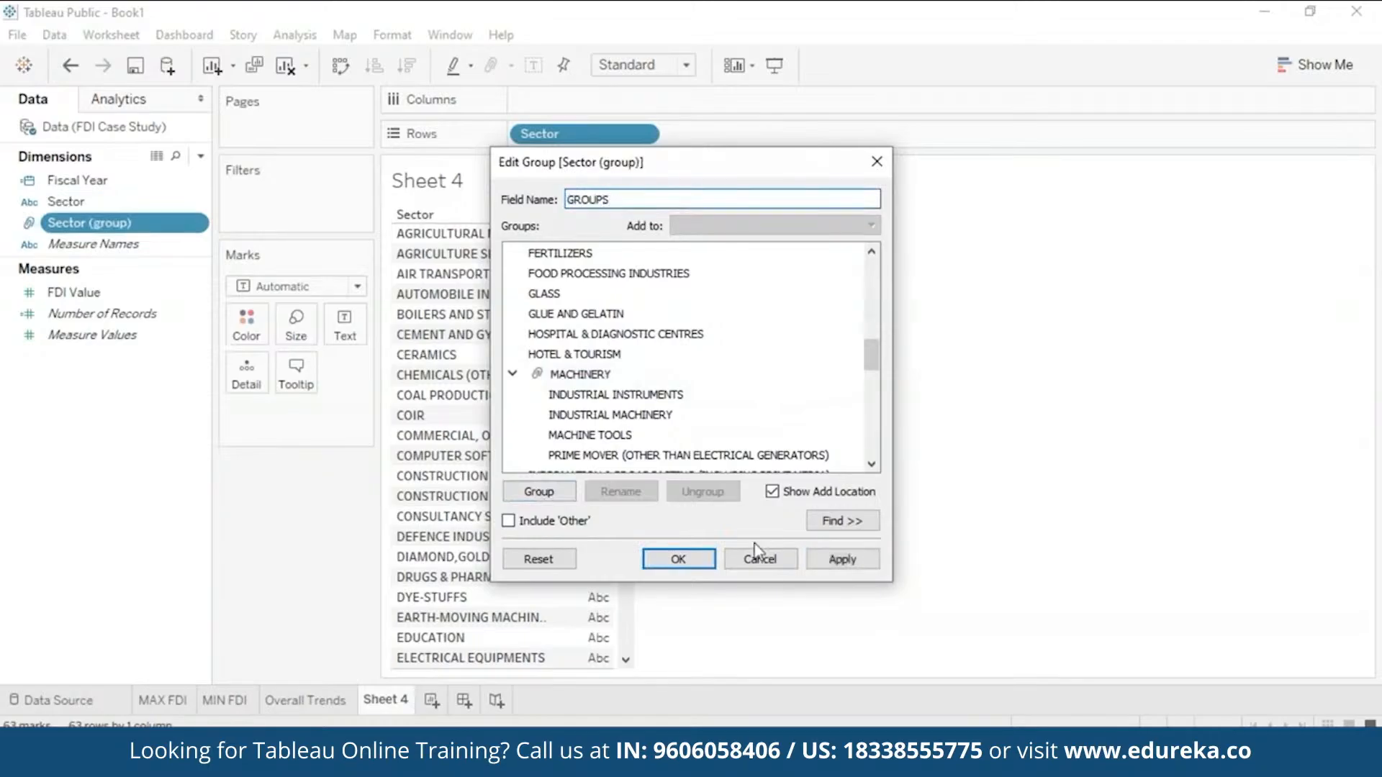
{"action": "left_click", "coordinate": [835, 562]}
{"action": "left_click_drag", "start_coordinate": [803, 167], "coordinate": [1034, 146]}
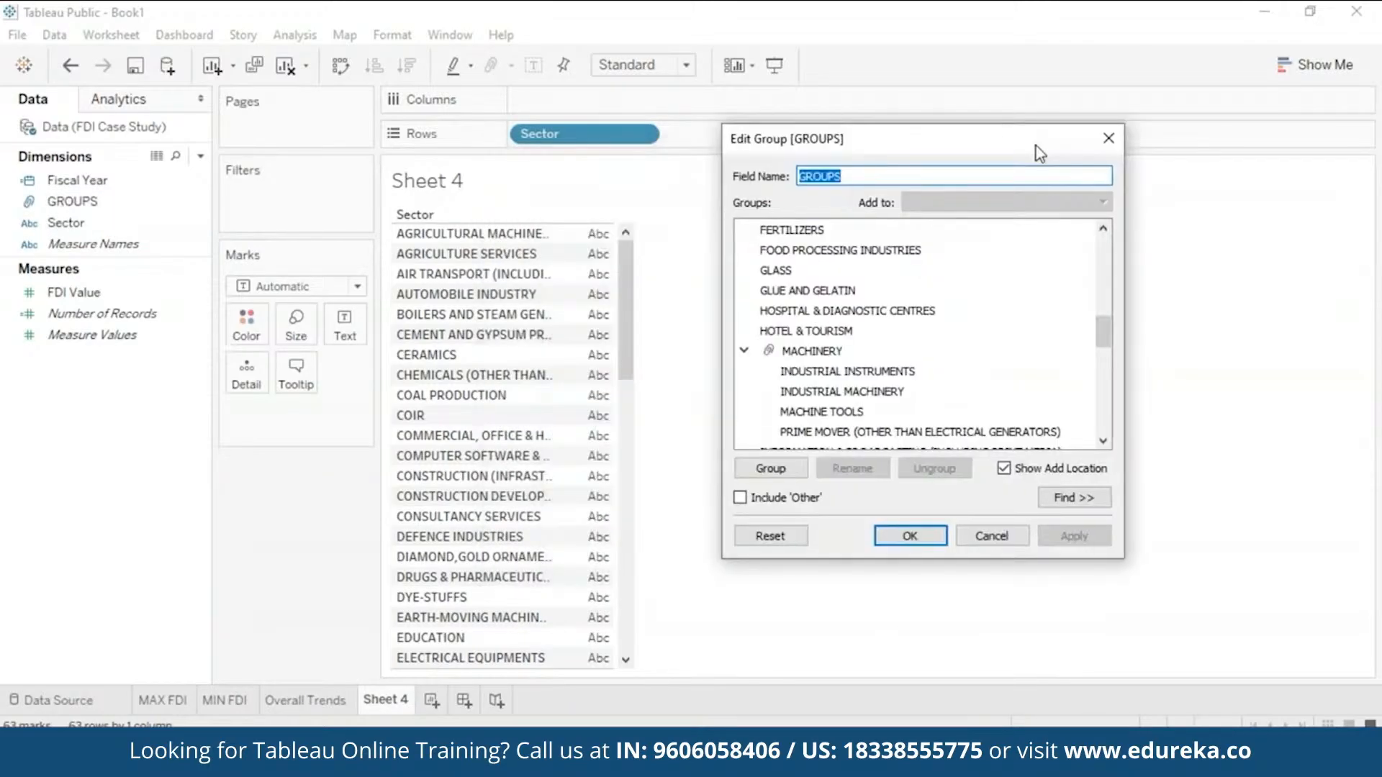
{"action": "left_click", "coordinate": [910, 536]}
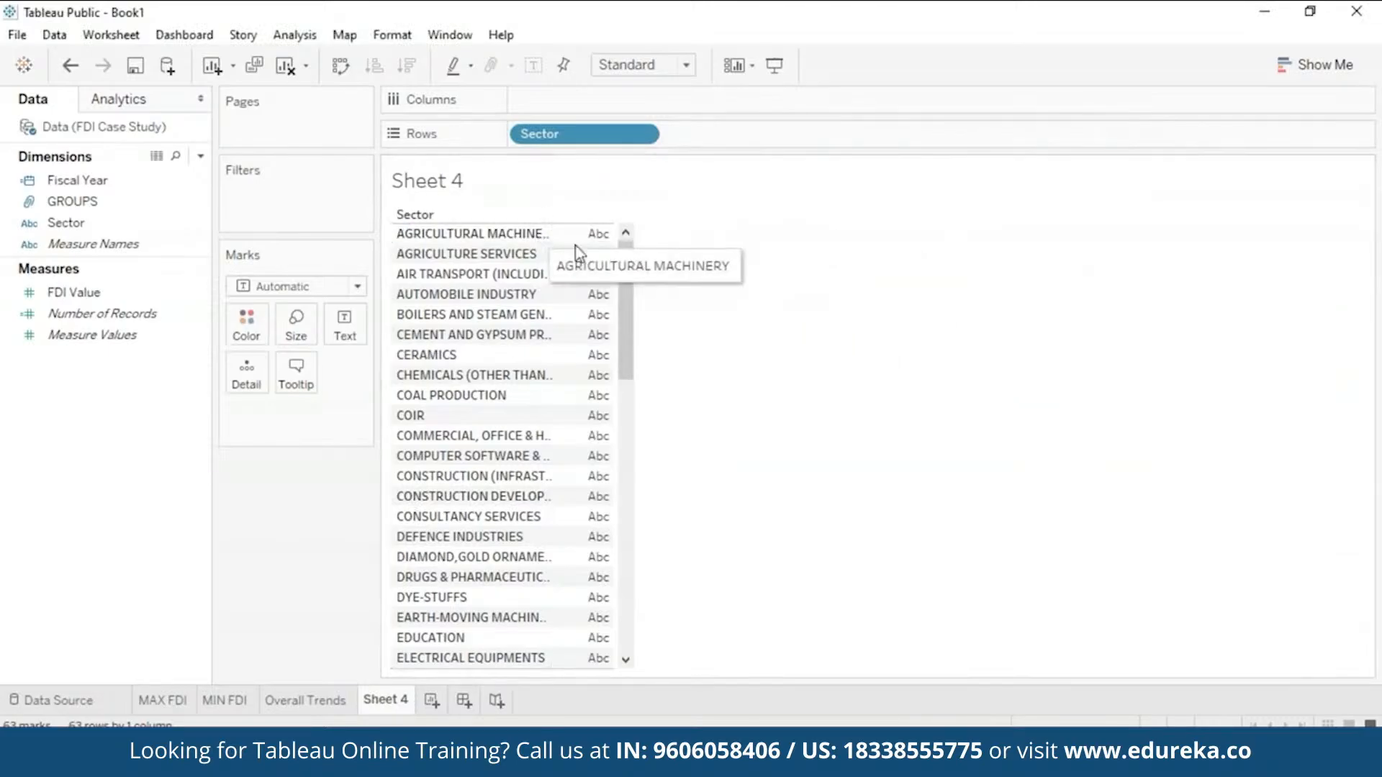
Step: Widen the Sector column to fit its names and add FDI Value as the values of the table
{"action": "double_click", "coordinate": [547, 224]}
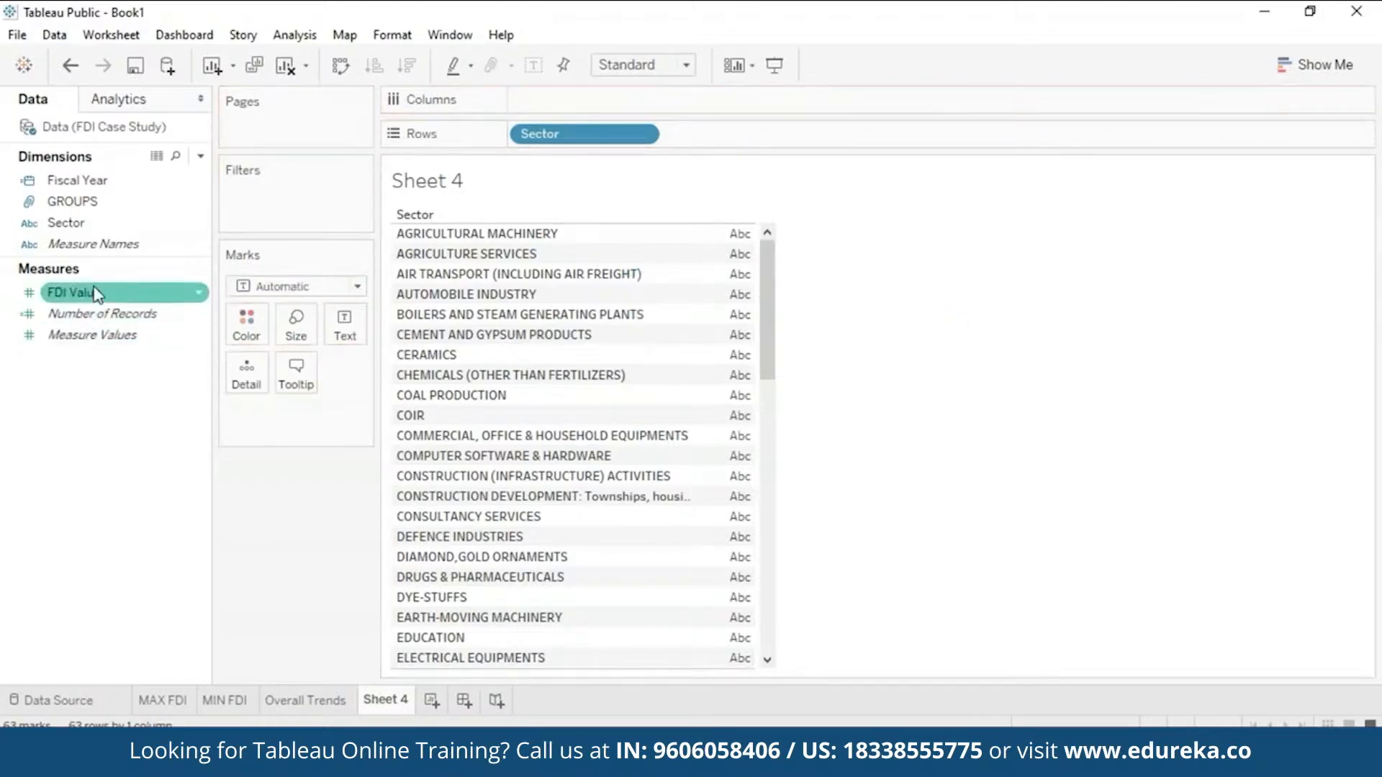
{"action": "left_click_drag", "start_coordinate": [96, 292], "coordinate": [648, 353]}
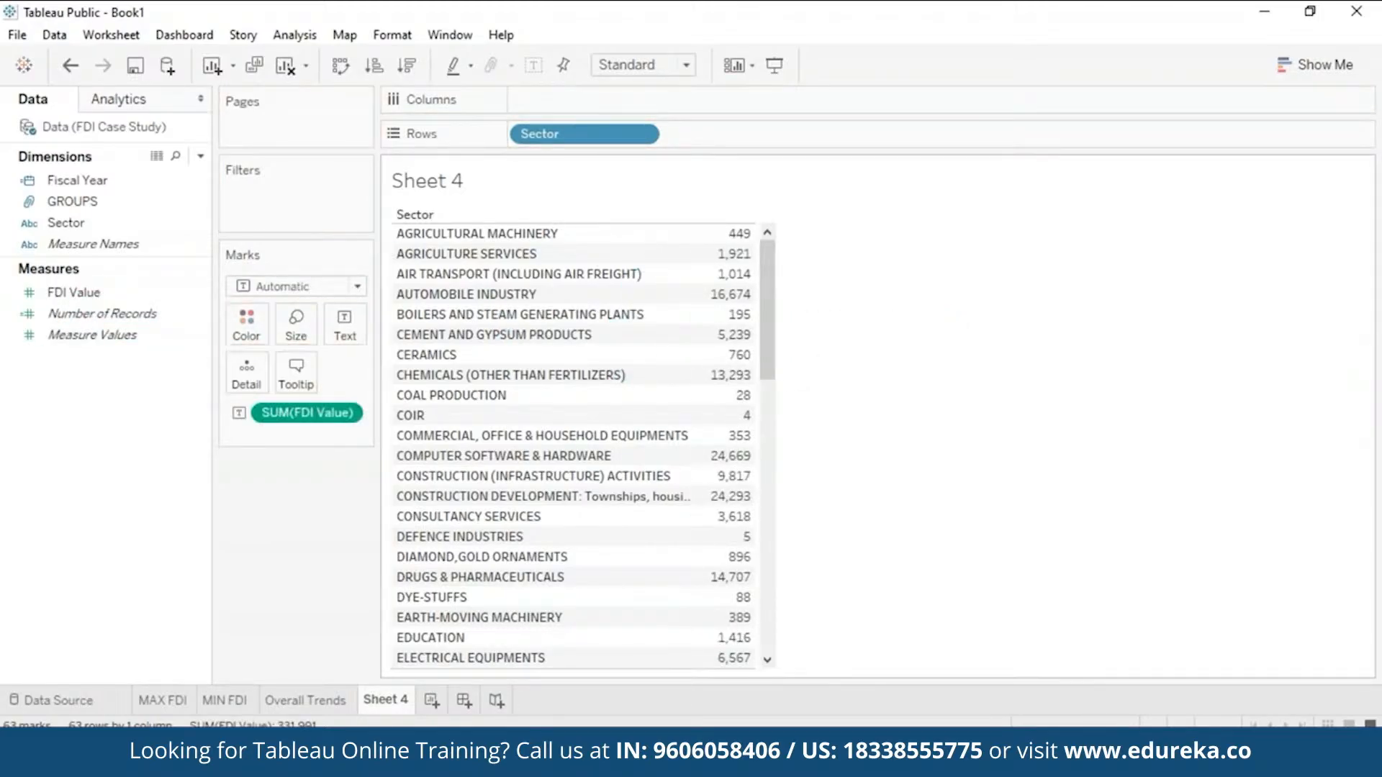
{"action": "mouse_move", "coordinate": [714, 267]}
Step: Rename the Sheet 4 worksheet as Groups
{"action": "right_click", "coordinate": [385, 701]}
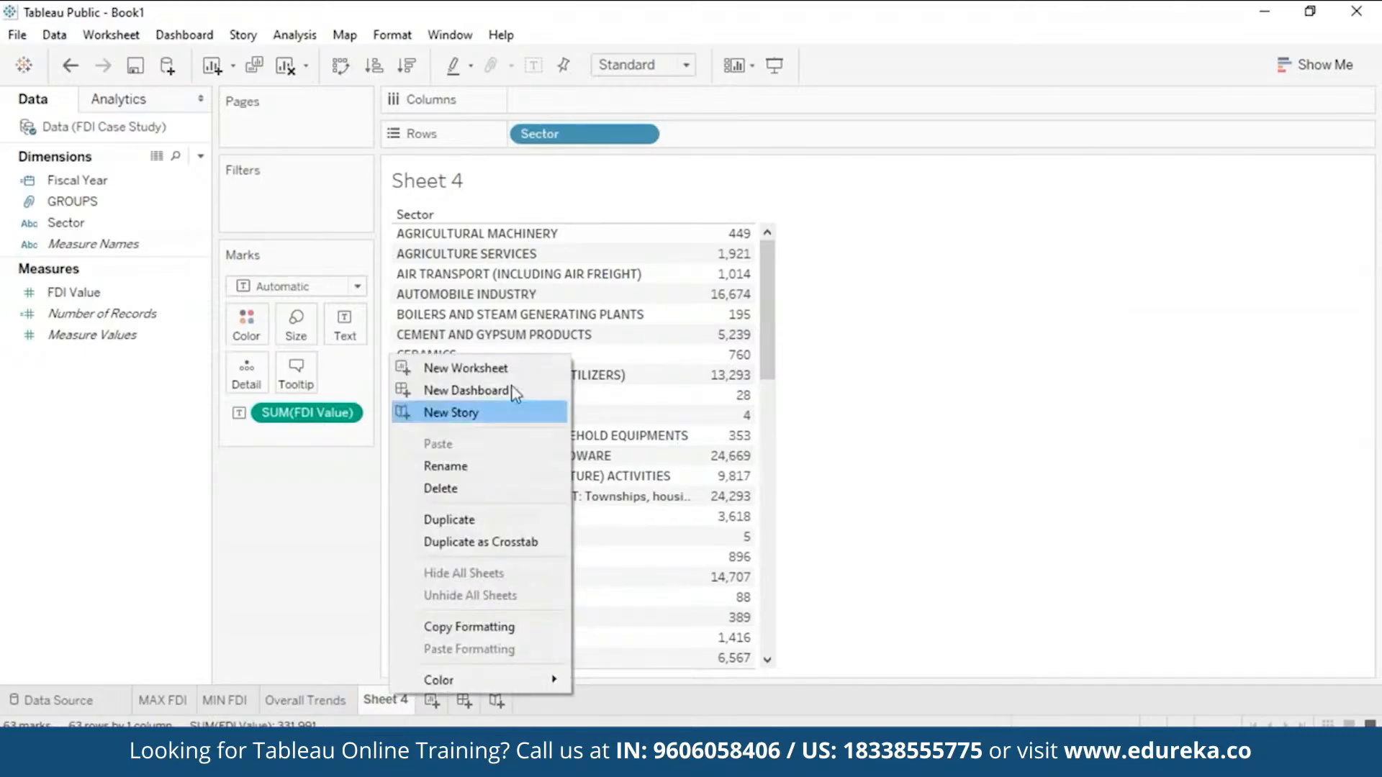
{"action": "left_click", "coordinate": [504, 468]}
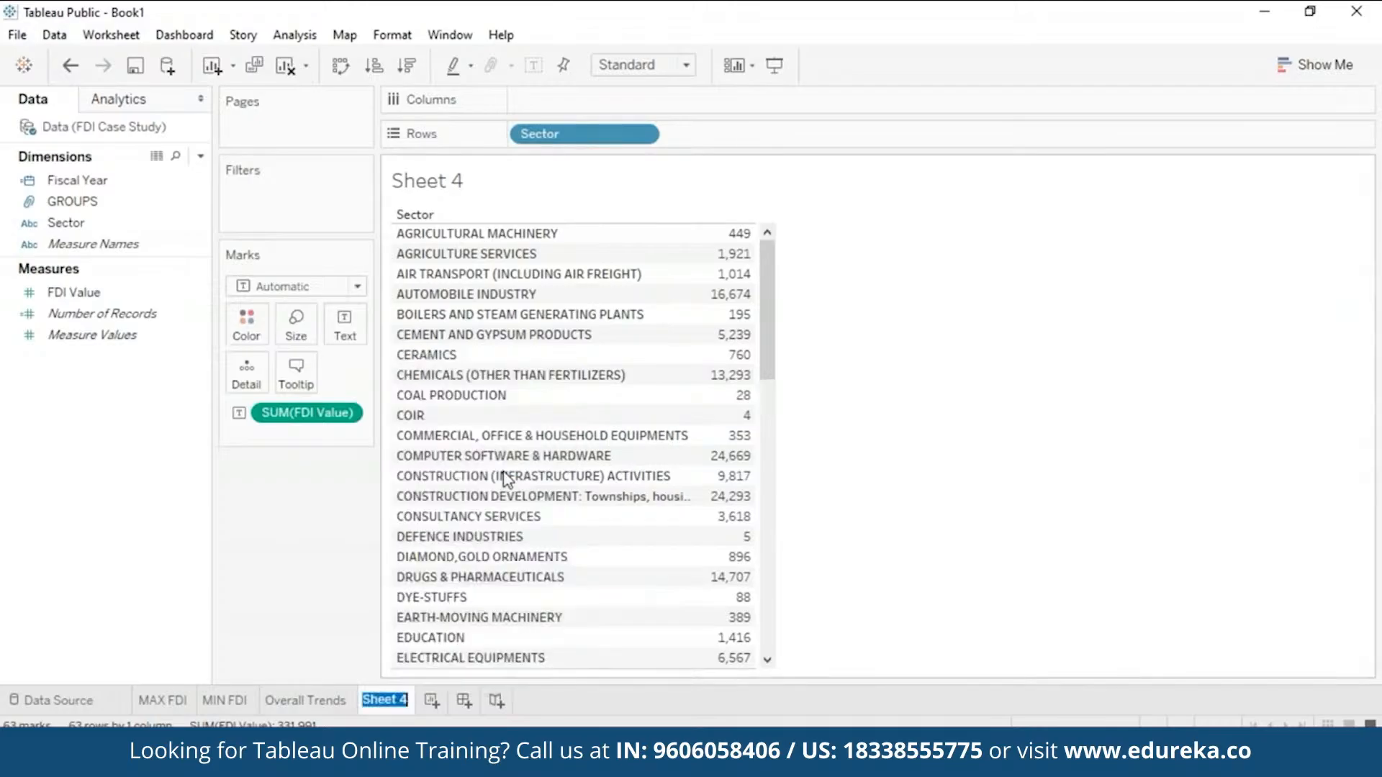
{"action": "type", "text": "Groups"}
{"action": "key", "text": "Return"}
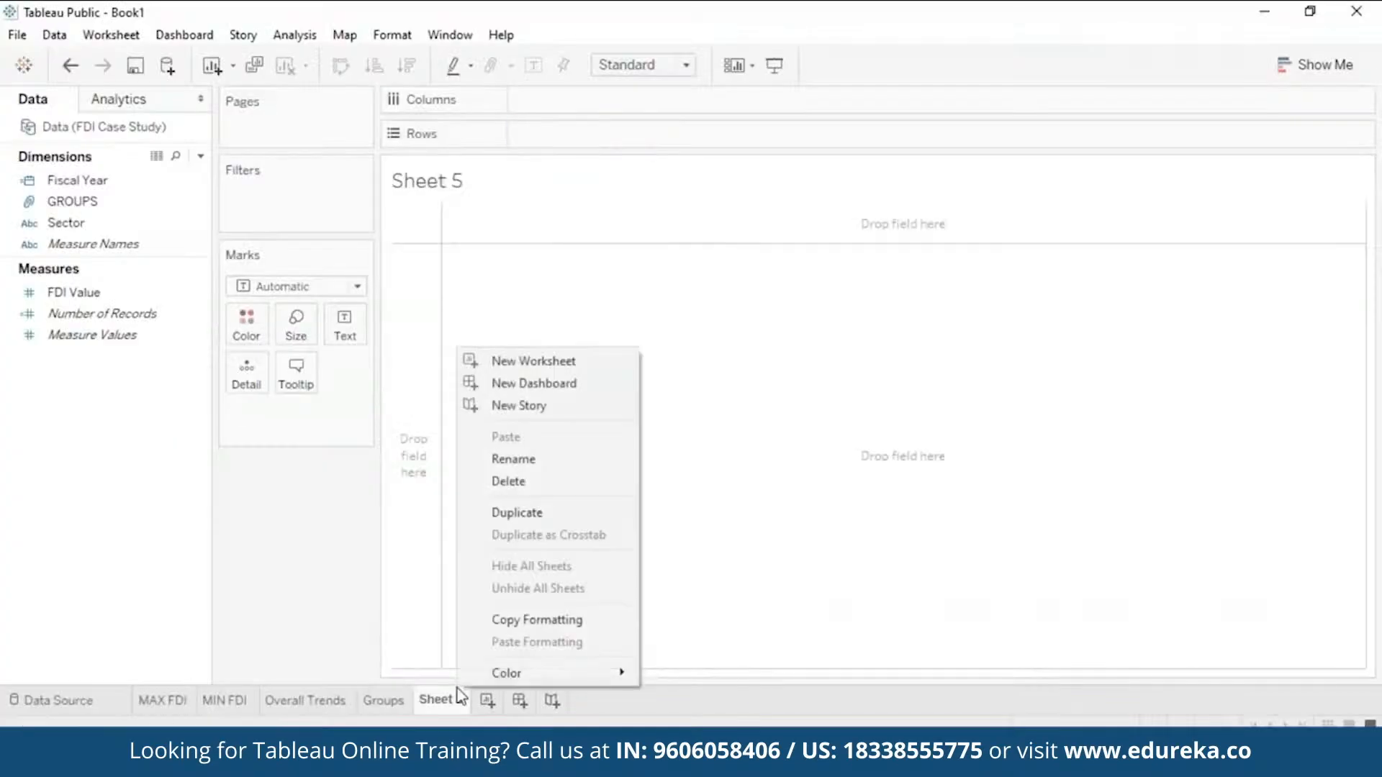
Step: Rename the empty Sheet 5 worksheet as Highest Growth
{"action": "left_click", "coordinate": [532, 461]}
{"action": "type", "text": "HIgghest Growth"}
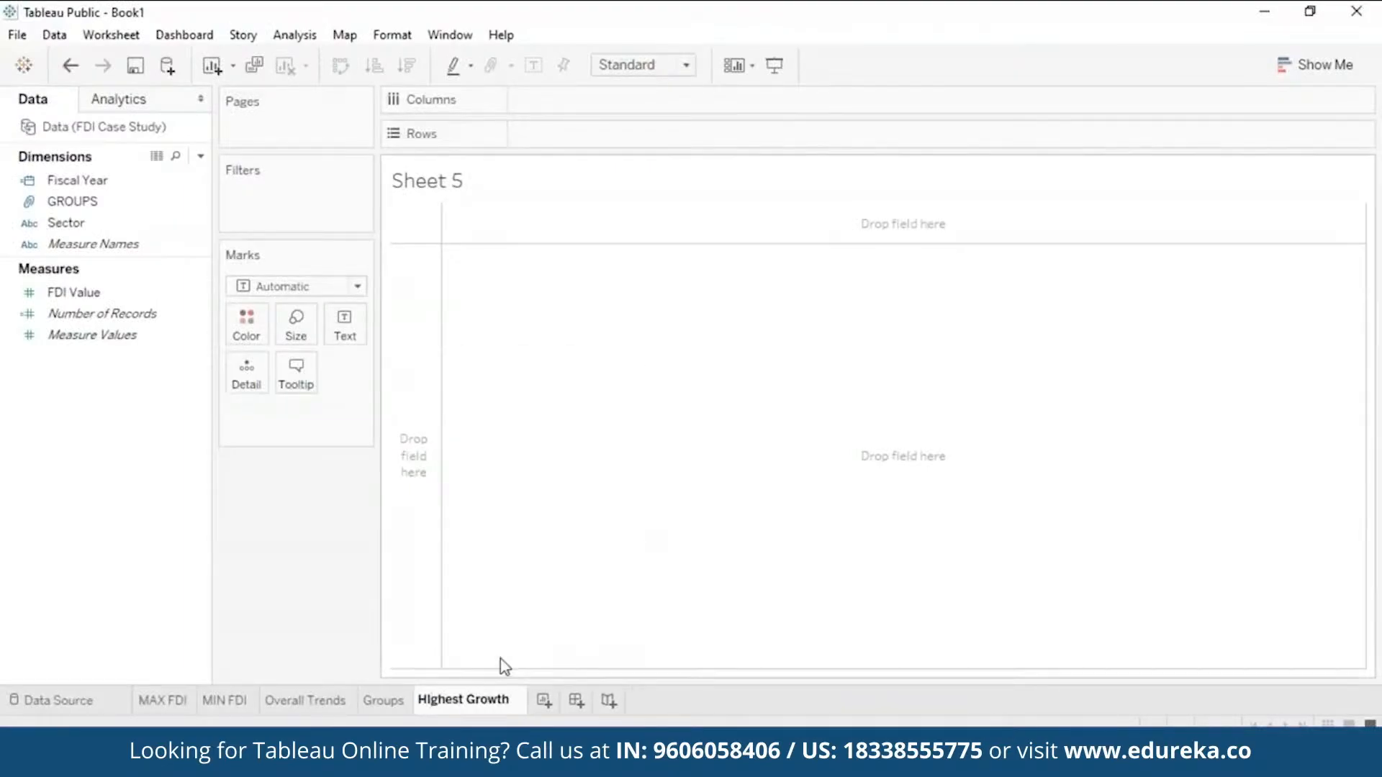
{"action": "key", "text": "Return"}
Step: Build a table with Sector in the rows, Fiscal Year in the columns and FDI Value as the cell values
{"action": "left_click_drag", "start_coordinate": [111, 222], "coordinate": [708, 80]}
{"action": "left_click_drag", "start_coordinate": [691, 130], "coordinate": [623, 132]}
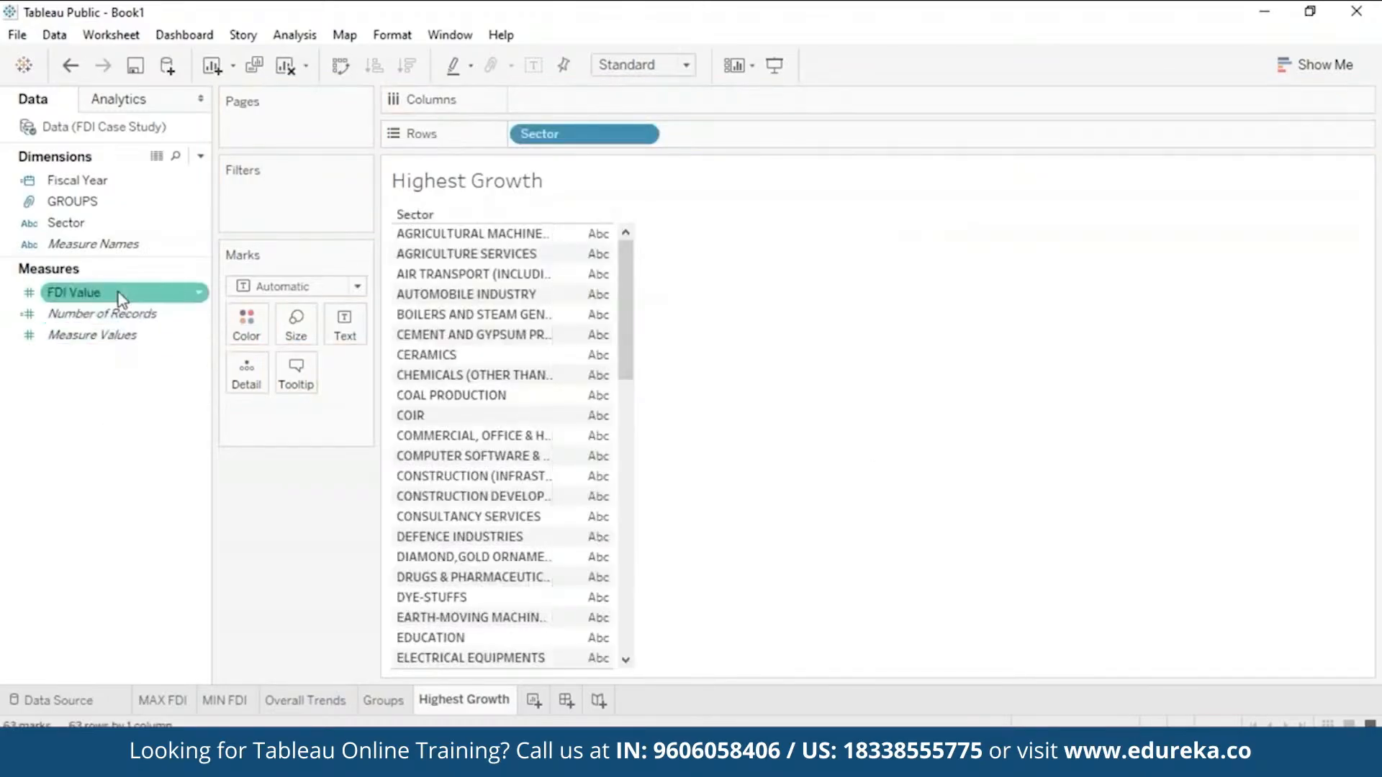
{"action": "left_click_drag", "start_coordinate": [124, 182], "coordinate": [601, 92]}
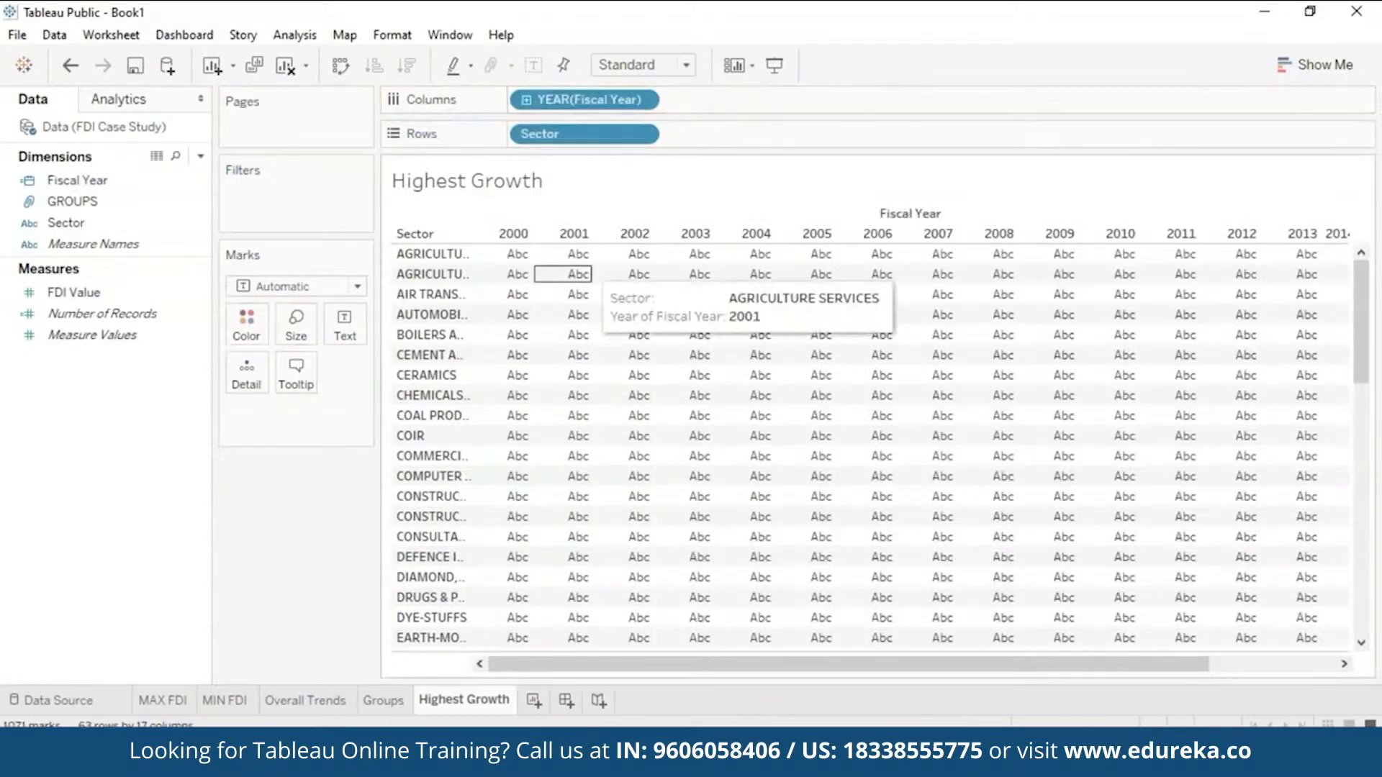
{"action": "left_click", "coordinate": [131, 298]}
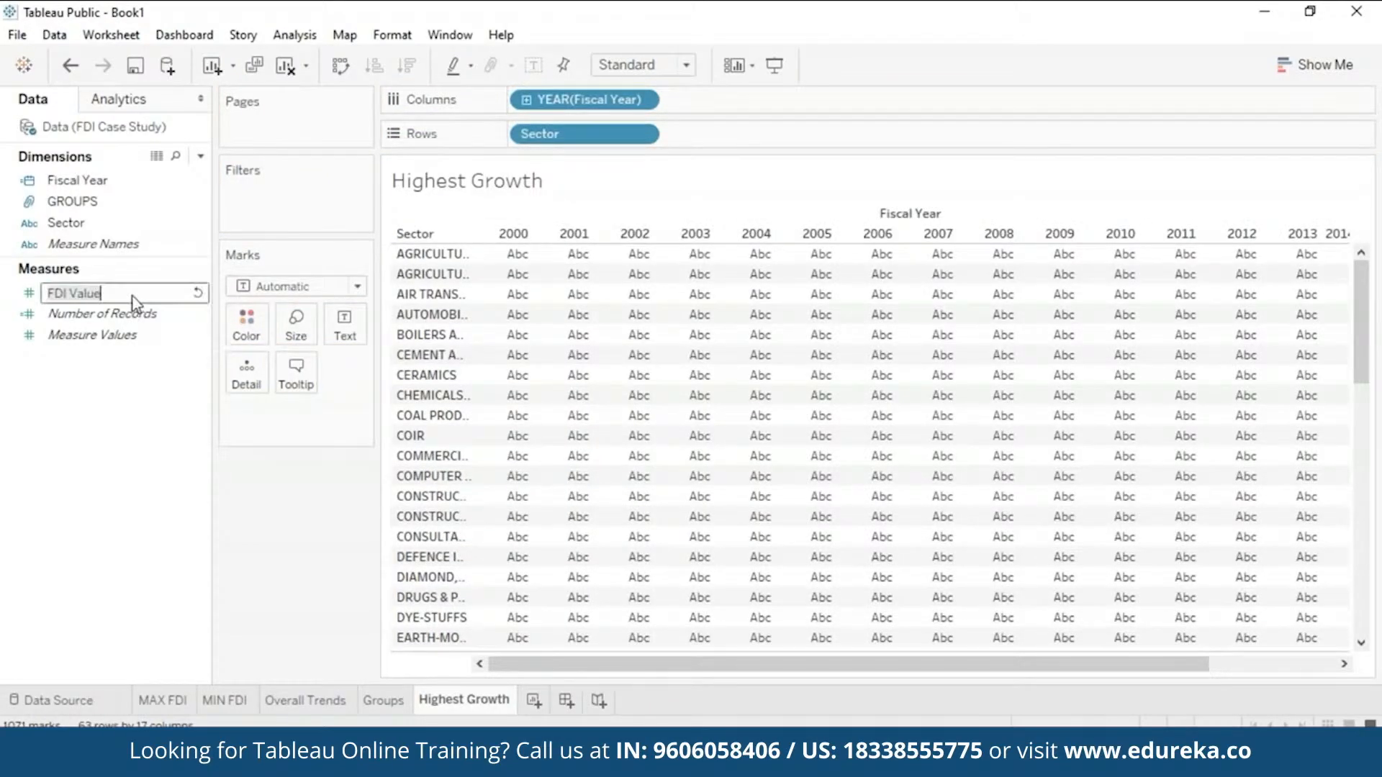
{"action": "left_click", "coordinate": [98, 464]}
{"action": "left_click_drag", "start_coordinate": [128, 292], "coordinate": [612, 345]}
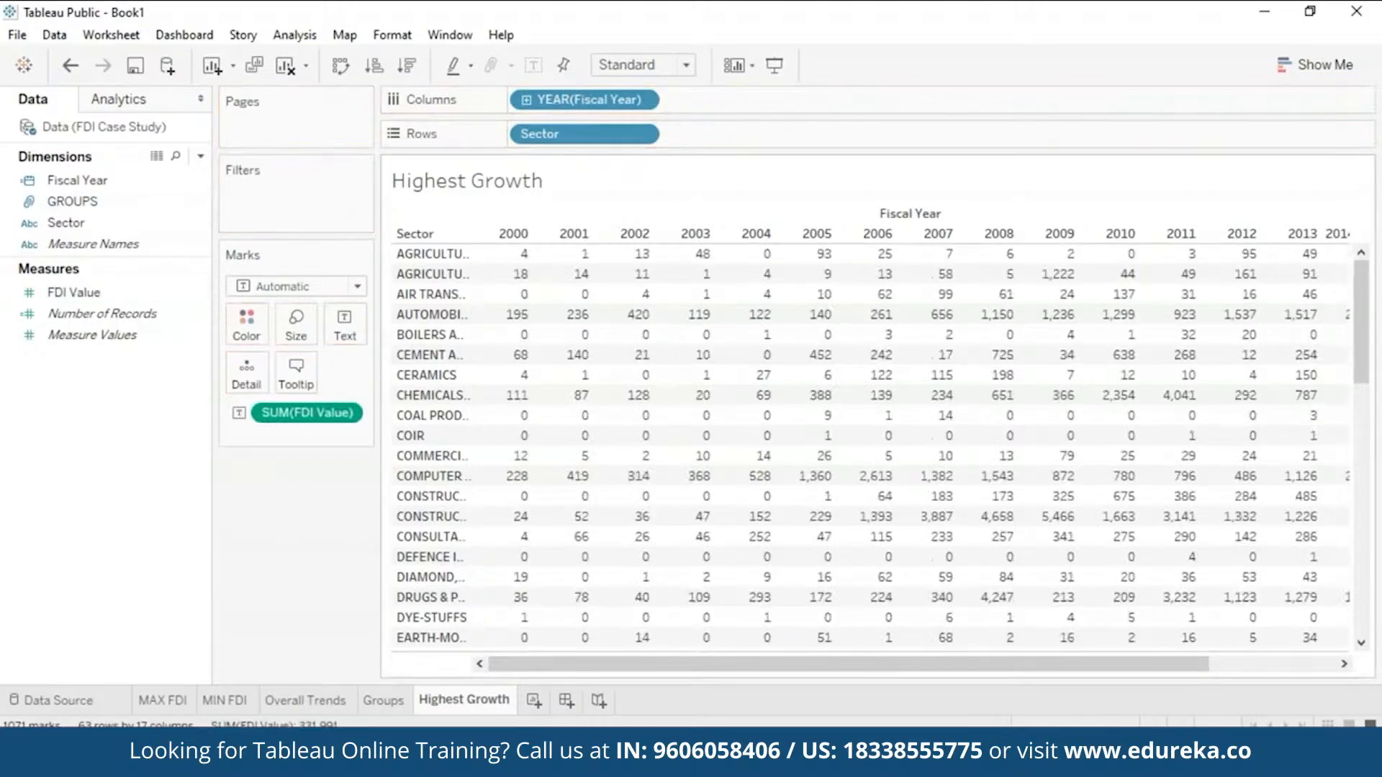
{"action": "mouse_move", "coordinate": [518, 287]}
{"action": "mouse_move", "coordinate": [696, 340]}
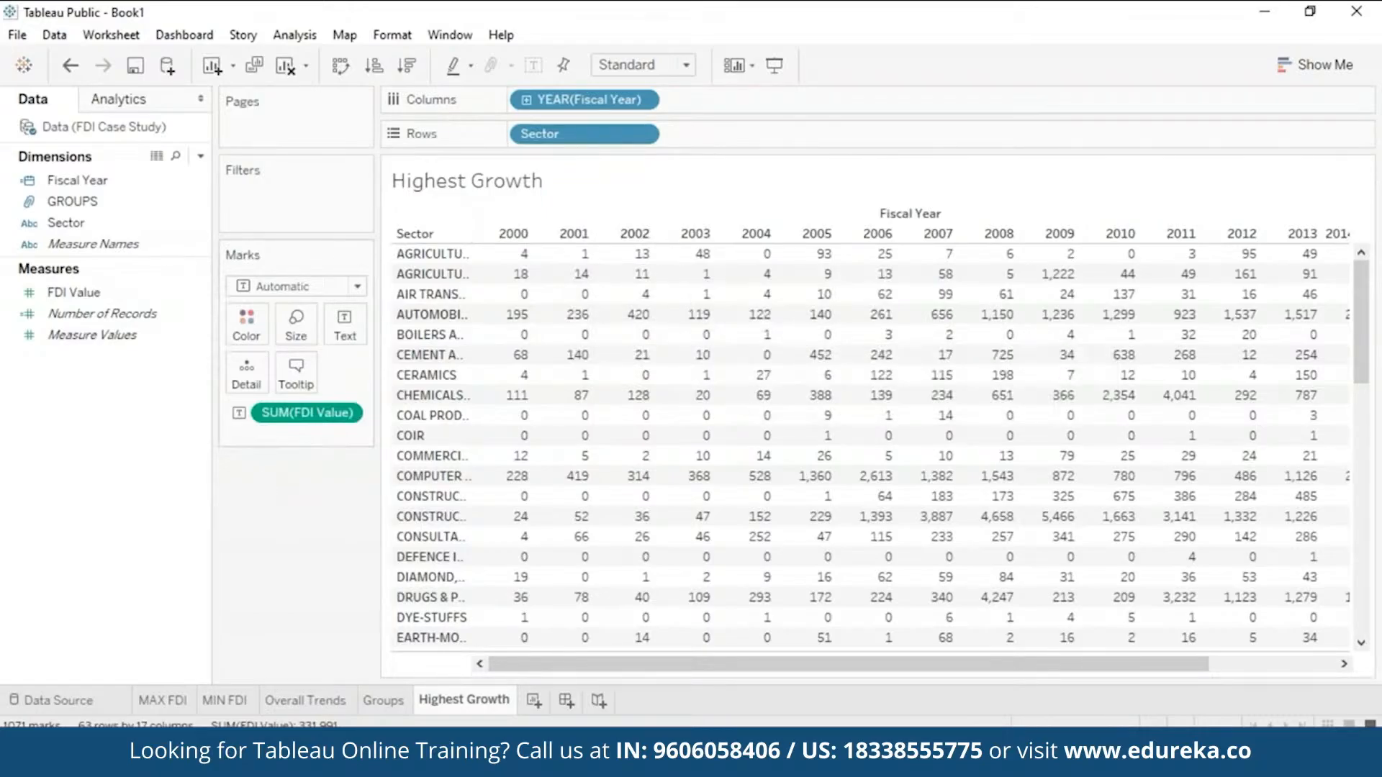
Step: Apply the Percent Difference quick table calculation to SUM(FDI Value)
{"action": "left_click", "coordinate": [347, 413]}
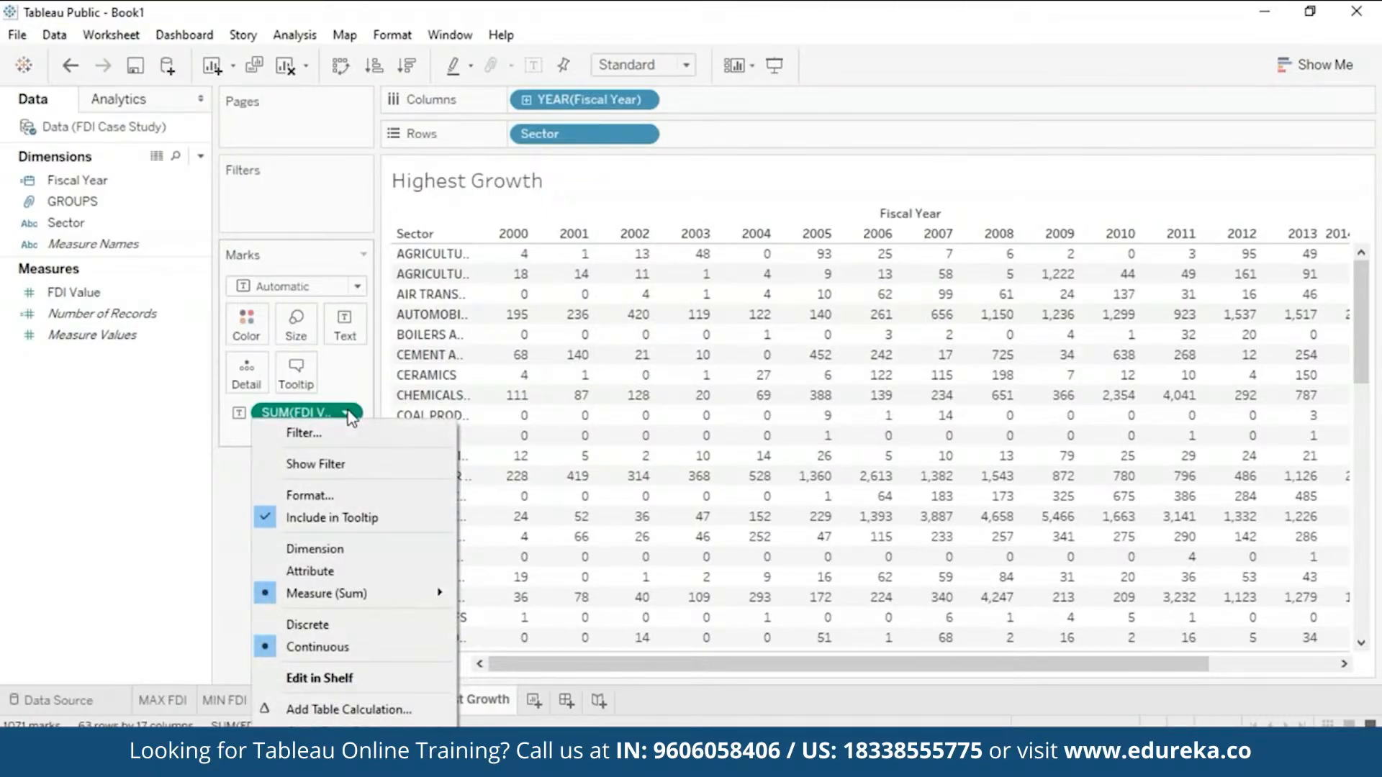
{"action": "mouse_move", "coordinate": [443, 594]}
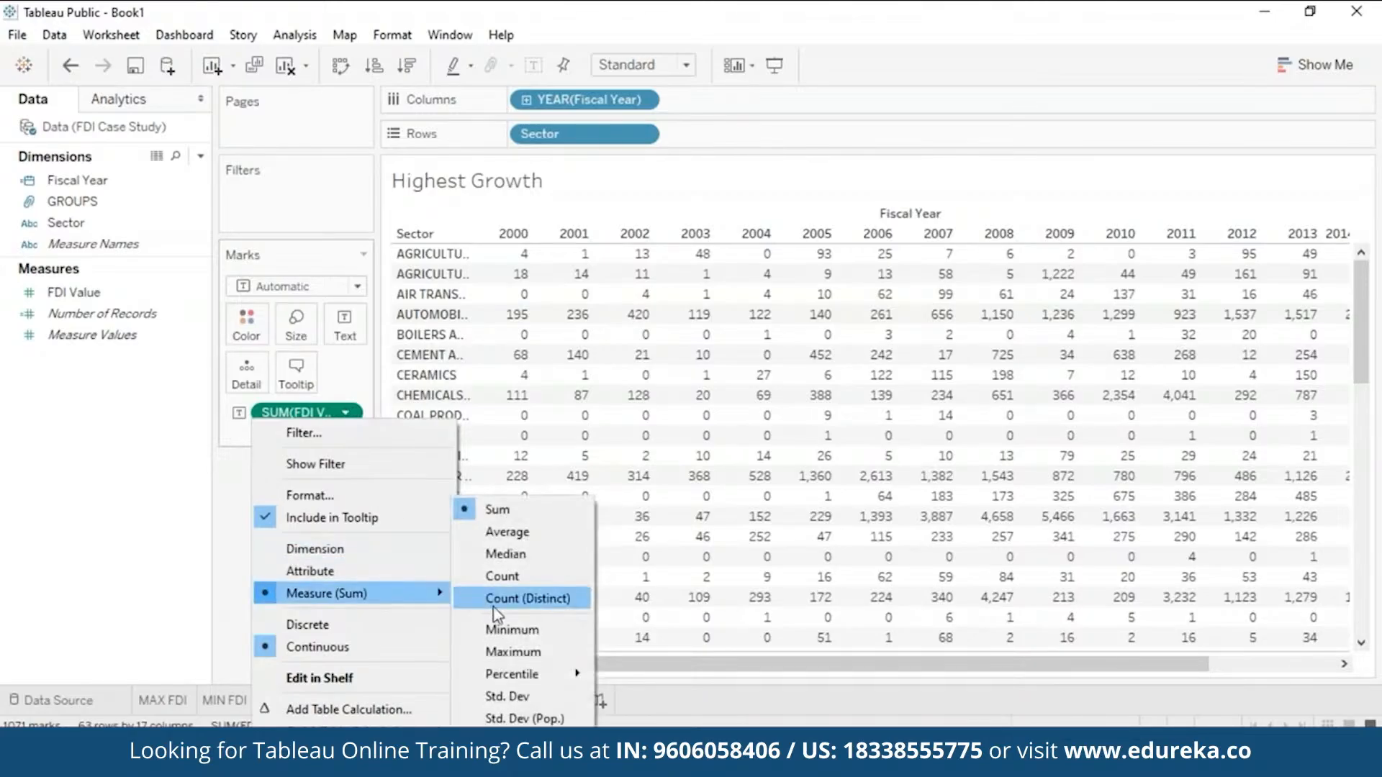
{"action": "mouse_move", "coordinate": [433, 725]}
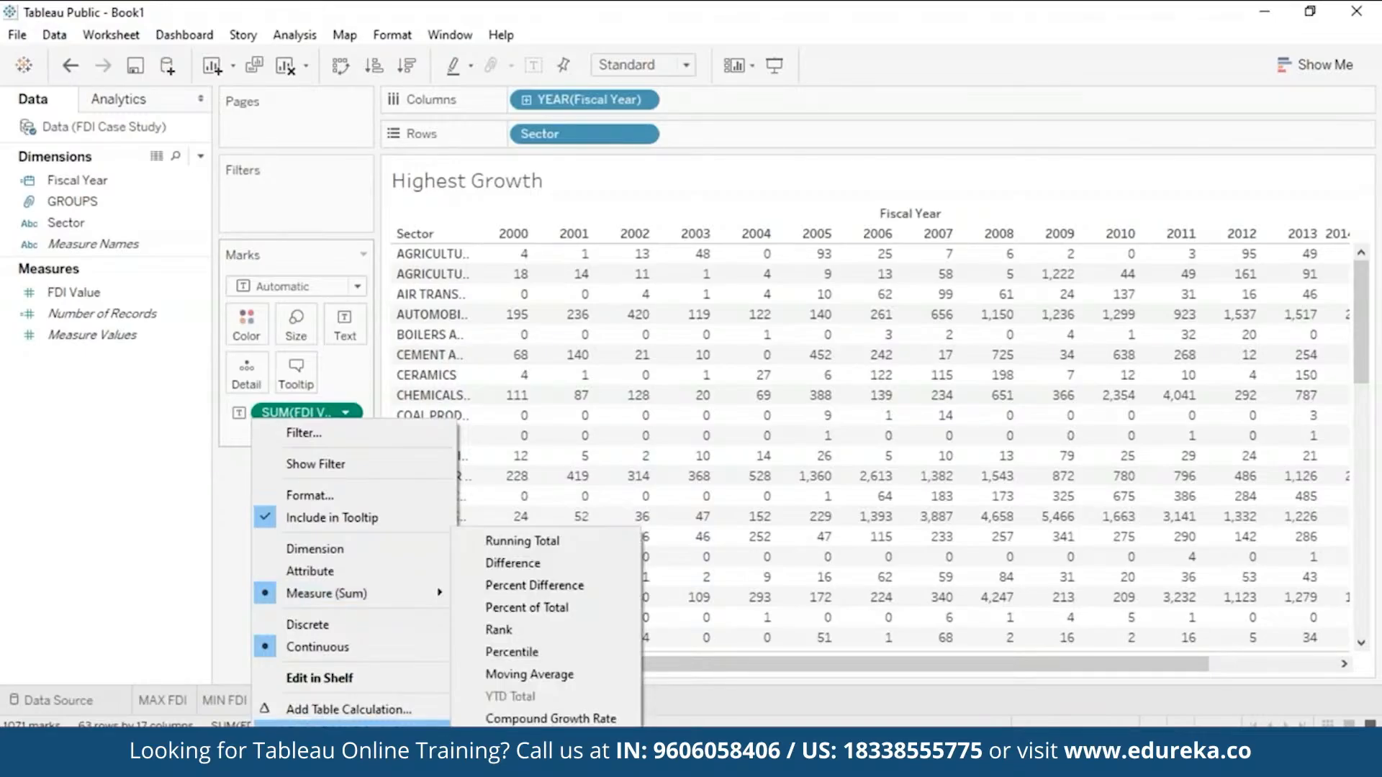
{"action": "left_click", "coordinate": [534, 585]}
{"action": "mouse_move", "coordinate": [520, 762]}
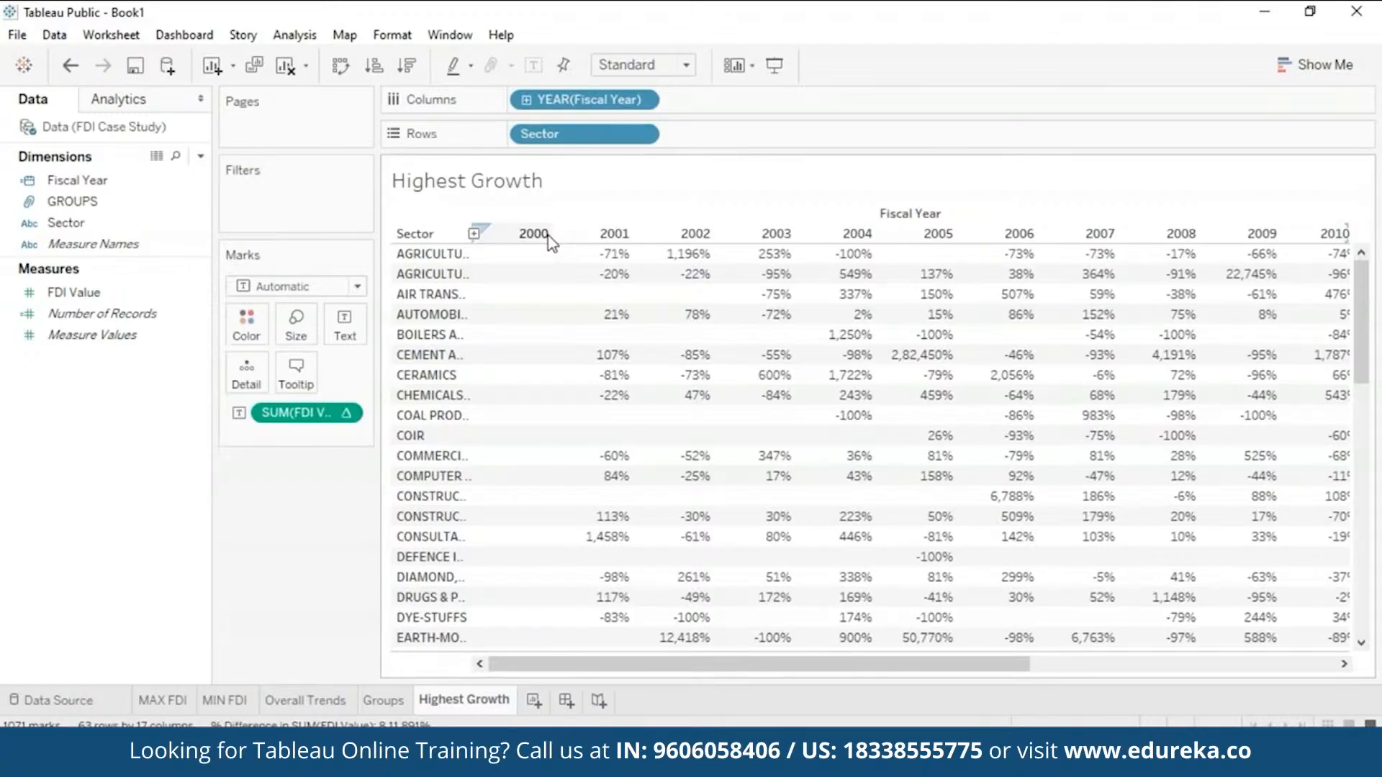
{"action": "left_click_drag", "start_coordinate": [873, 664], "coordinate": [813, 669]}
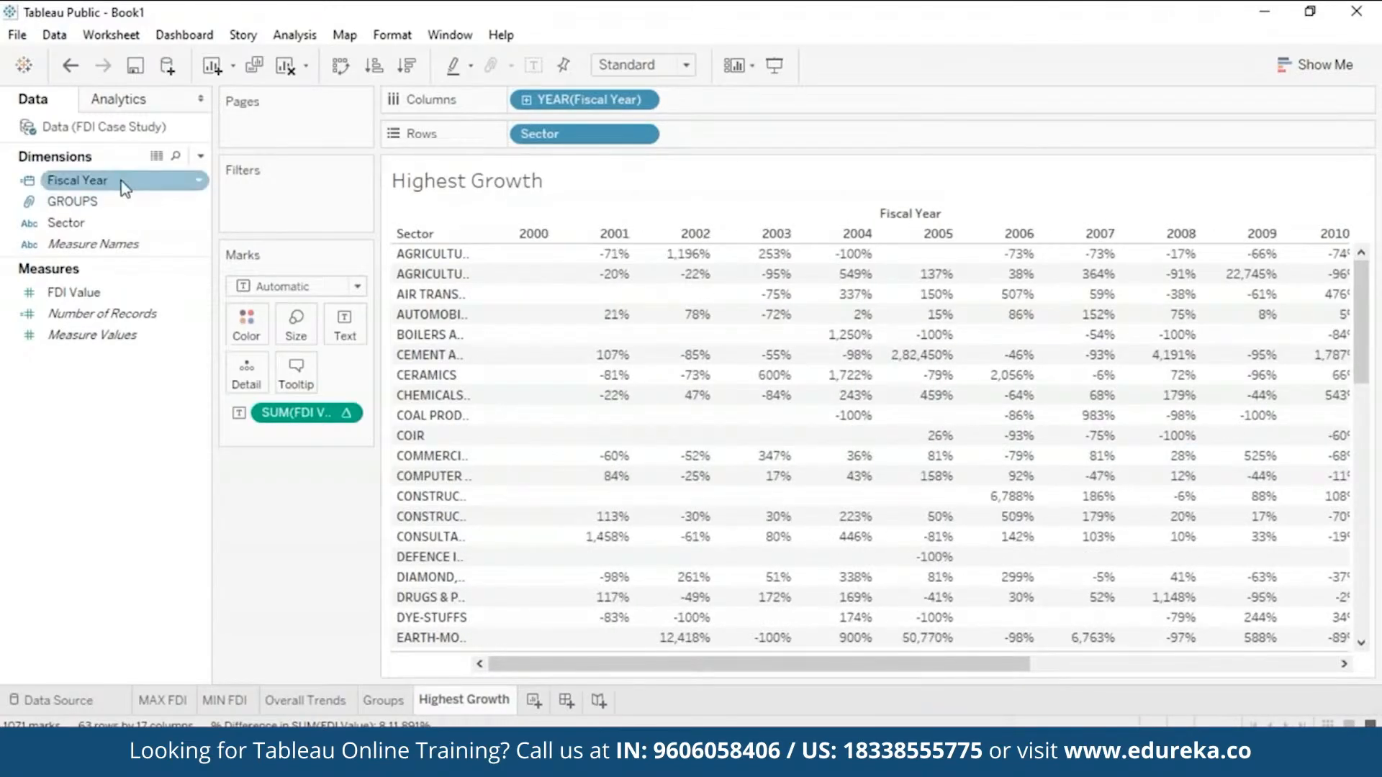
Step: Start a Fiscal Year filter based on Years with all years selected
{"action": "left_click_drag", "start_coordinate": [124, 185], "coordinate": [321, 203]}
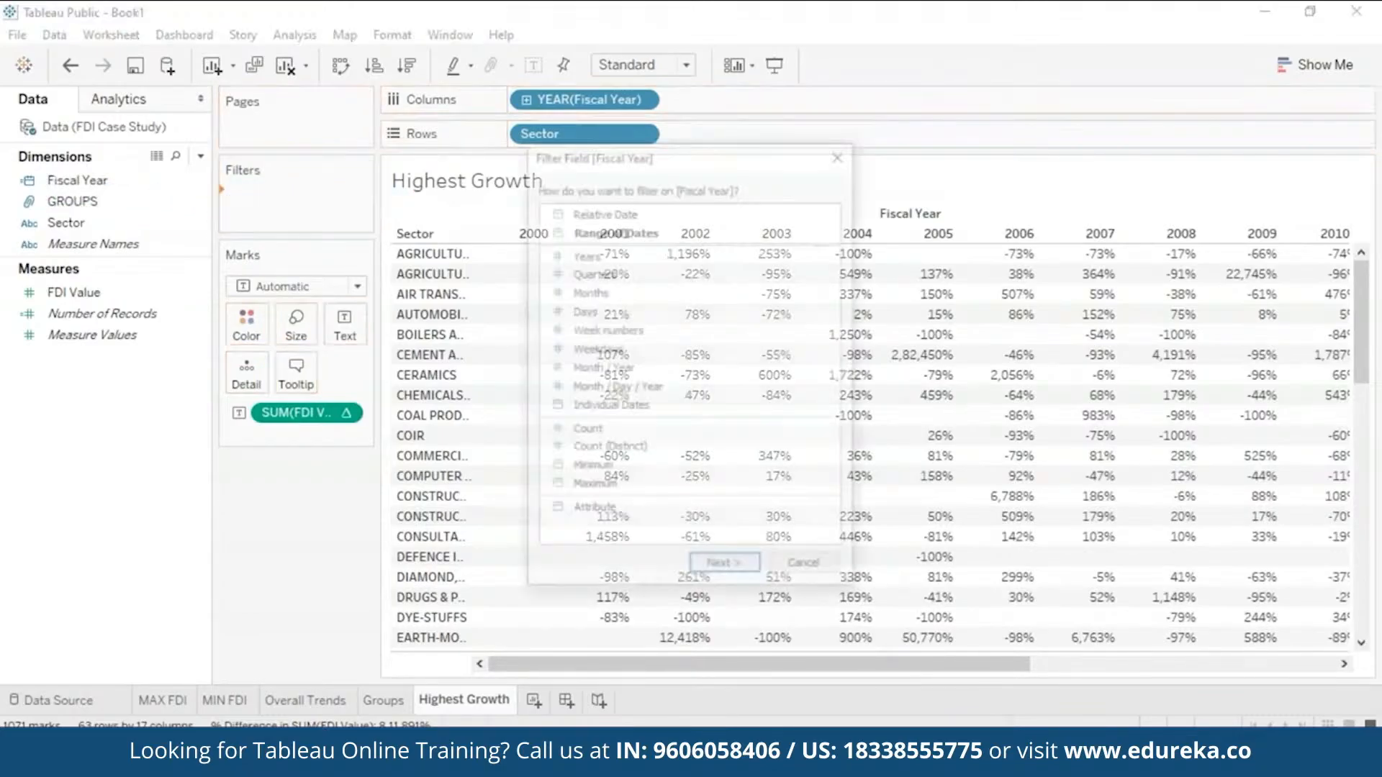
{"action": "left_click", "coordinate": [677, 256]}
{"action": "left_click", "coordinate": [724, 562]}
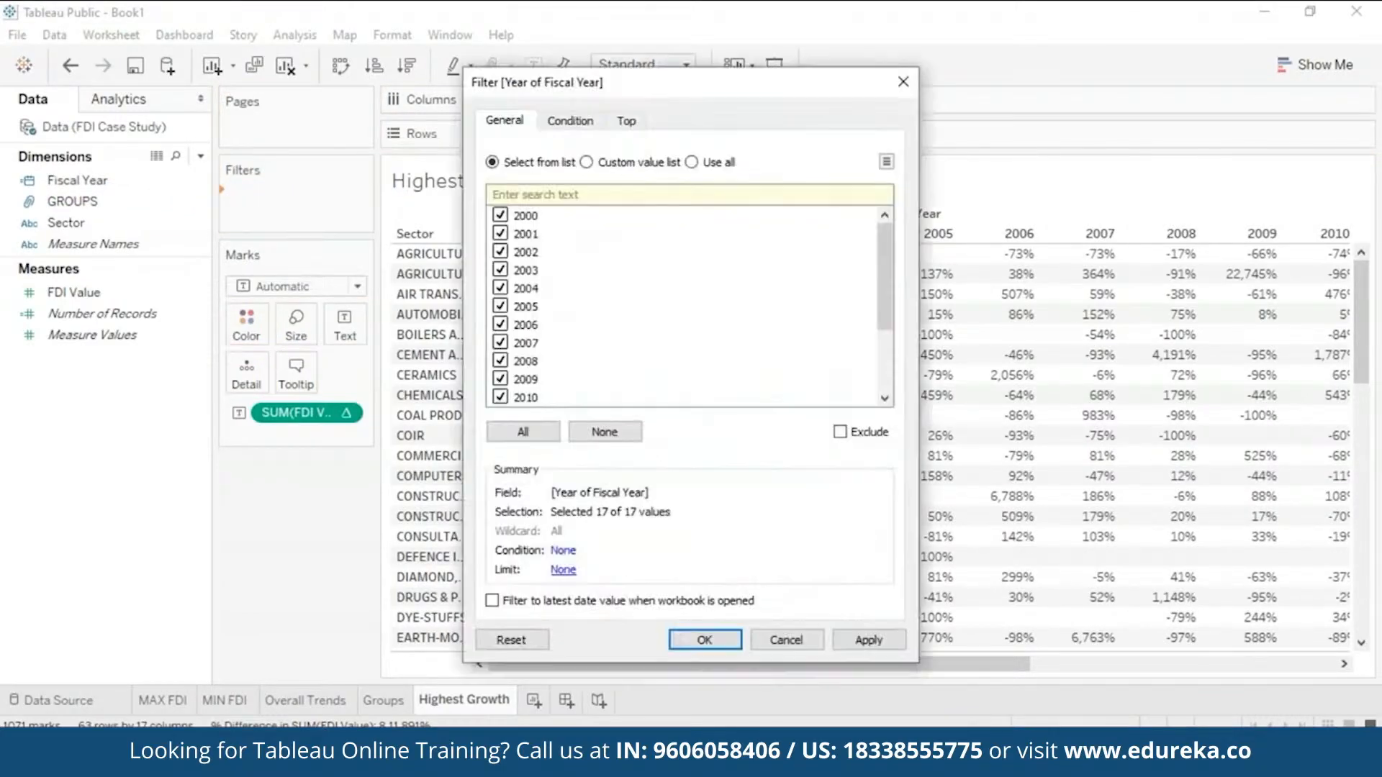
{"action": "left_click_drag", "start_coordinate": [884, 335], "coordinate": [903, 395]}
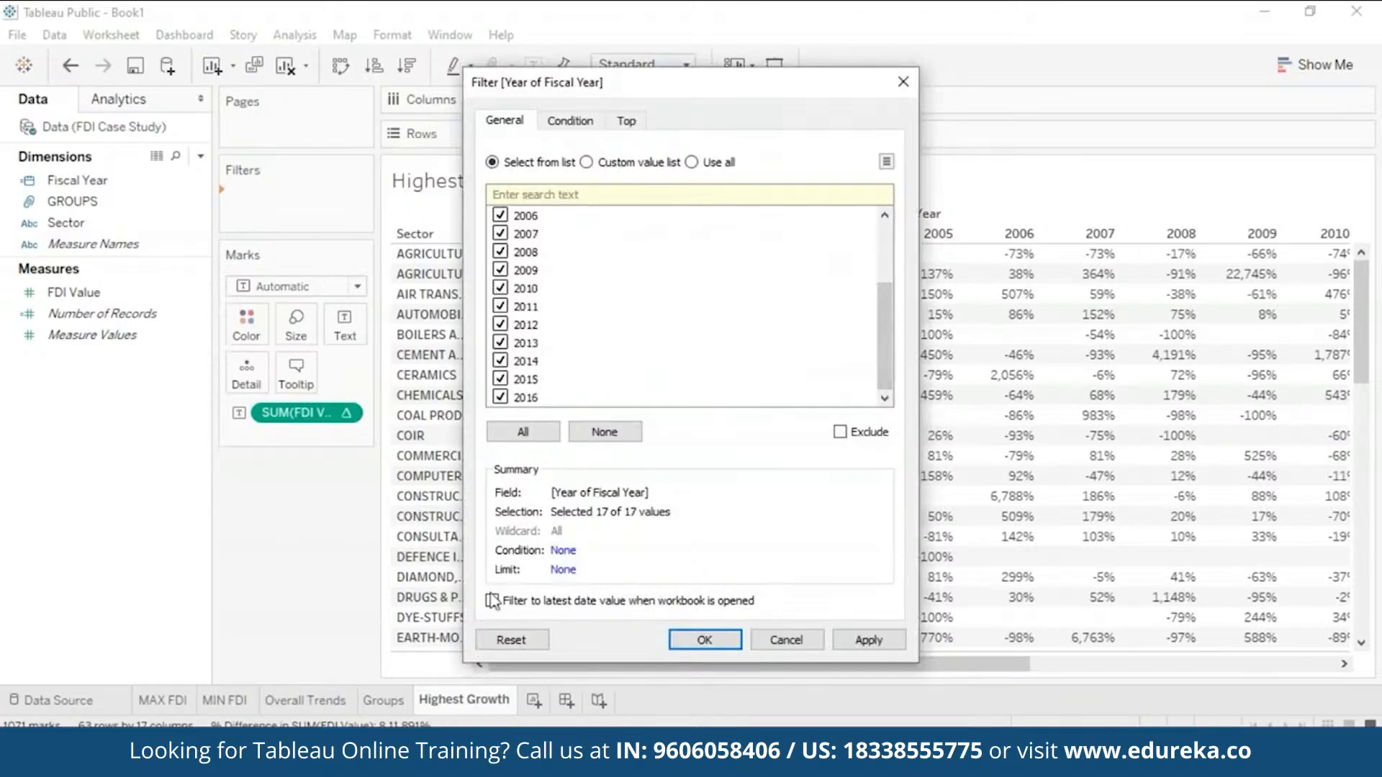
{"action": "left_click", "coordinate": [492, 600]}
{"action": "scroll", "coordinate": [691, 302], "scroll_direction": "up", "scroll_amount": 2}
{"action": "left_click", "coordinate": [524, 432]}
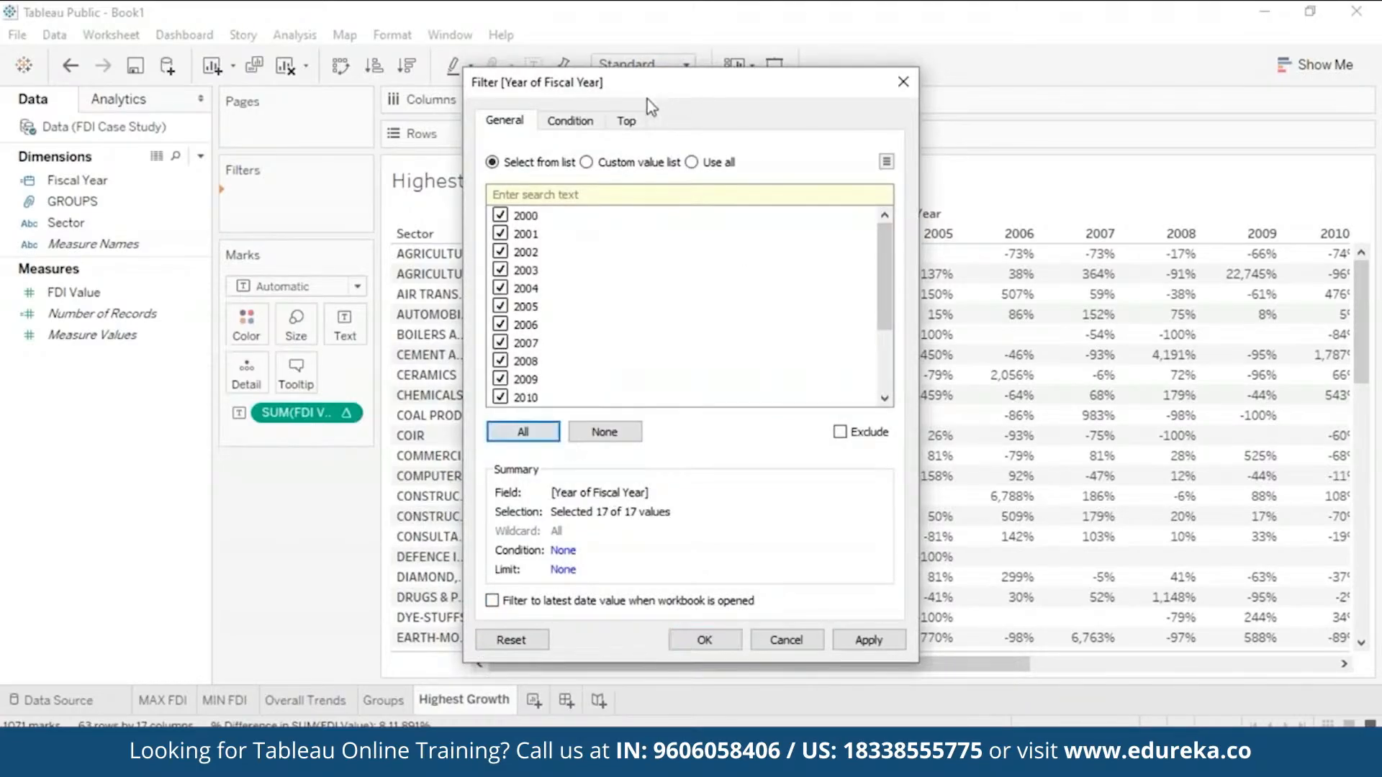
Step: Limit the year filter by field to the top 5 by Minimum of Fiscal Year and apply it
{"action": "left_click", "coordinate": [626, 120]}
{"action": "left_click", "coordinate": [492, 172]}
{"action": "left_click", "coordinate": [601, 223]}
{"action": "left_click", "coordinate": [549, 275]}
{"action": "left_click", "coordinate": [828, 224]}
{"action": "left_click", "coordinate": [791, 259]}
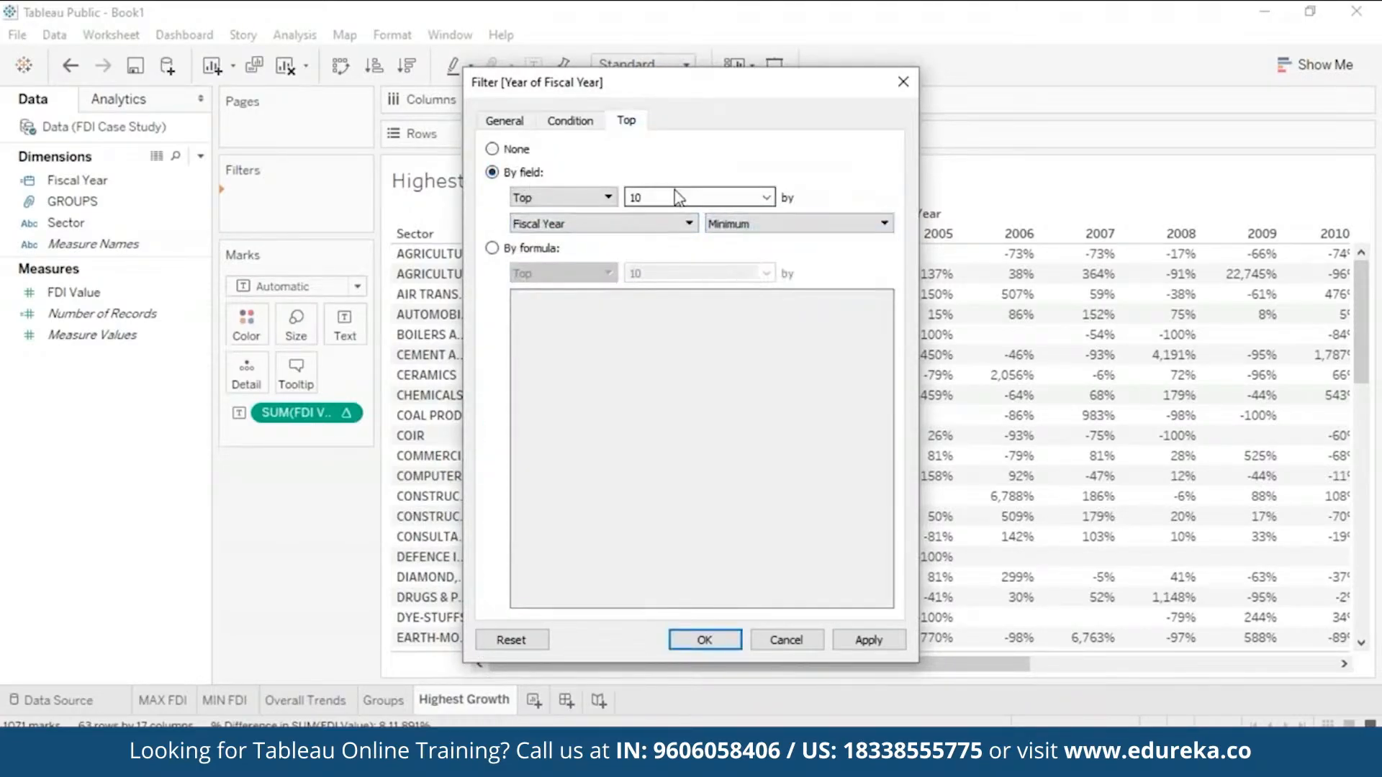
{"action": "double_click", "coordinate": [676, 198]}
{"action": "type", "text": "5"}
{"action": "left_click", "coordinate": [867, 640]}
{"action": "left_click_drag", "start_coordinate": [786, 90], "coordinate": [1209, 47]}
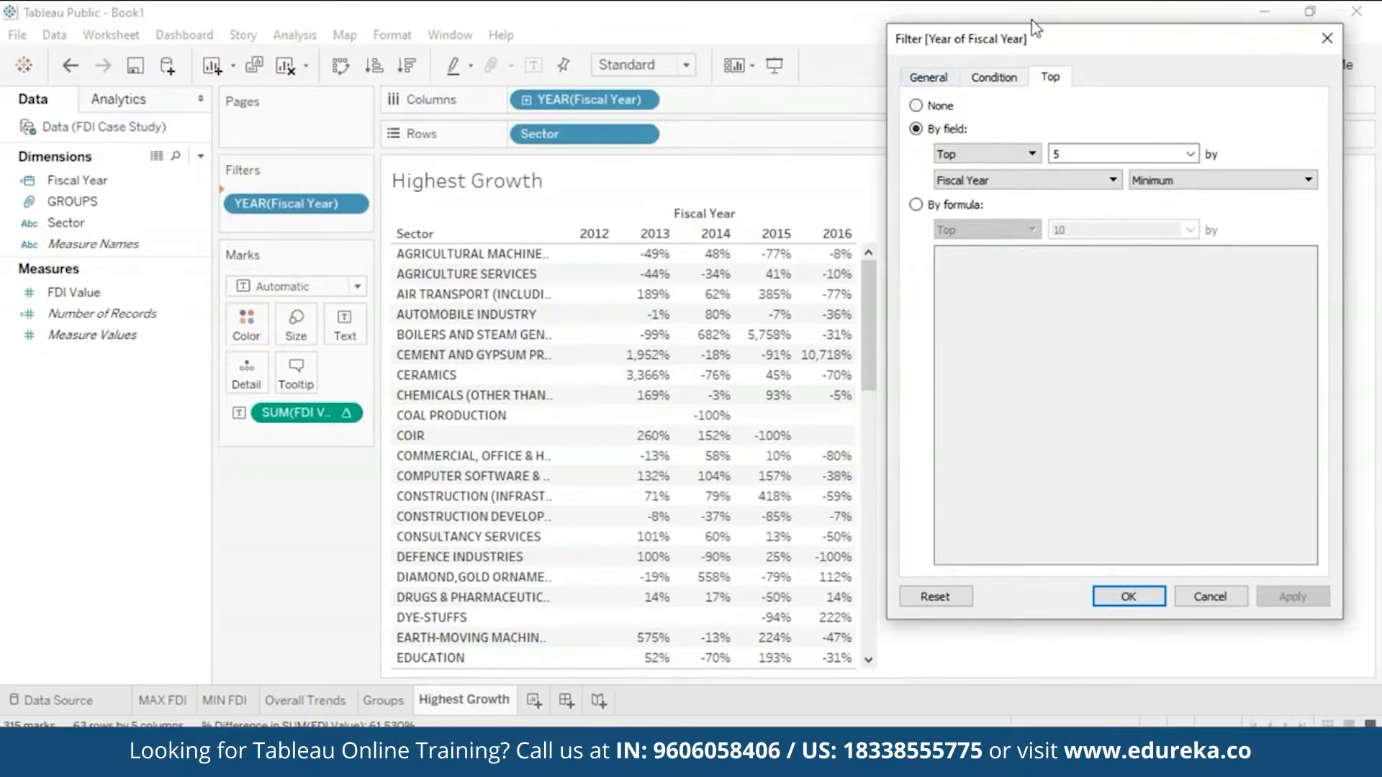
Step: Set the year filter's top limit to 6 and confirm the filter
{"action": "left_click_drag", "start_coordinate": [1068, 42], "coordinate": [788, 50]}
{"action": "left_click", "coordinate": [784, 164]}
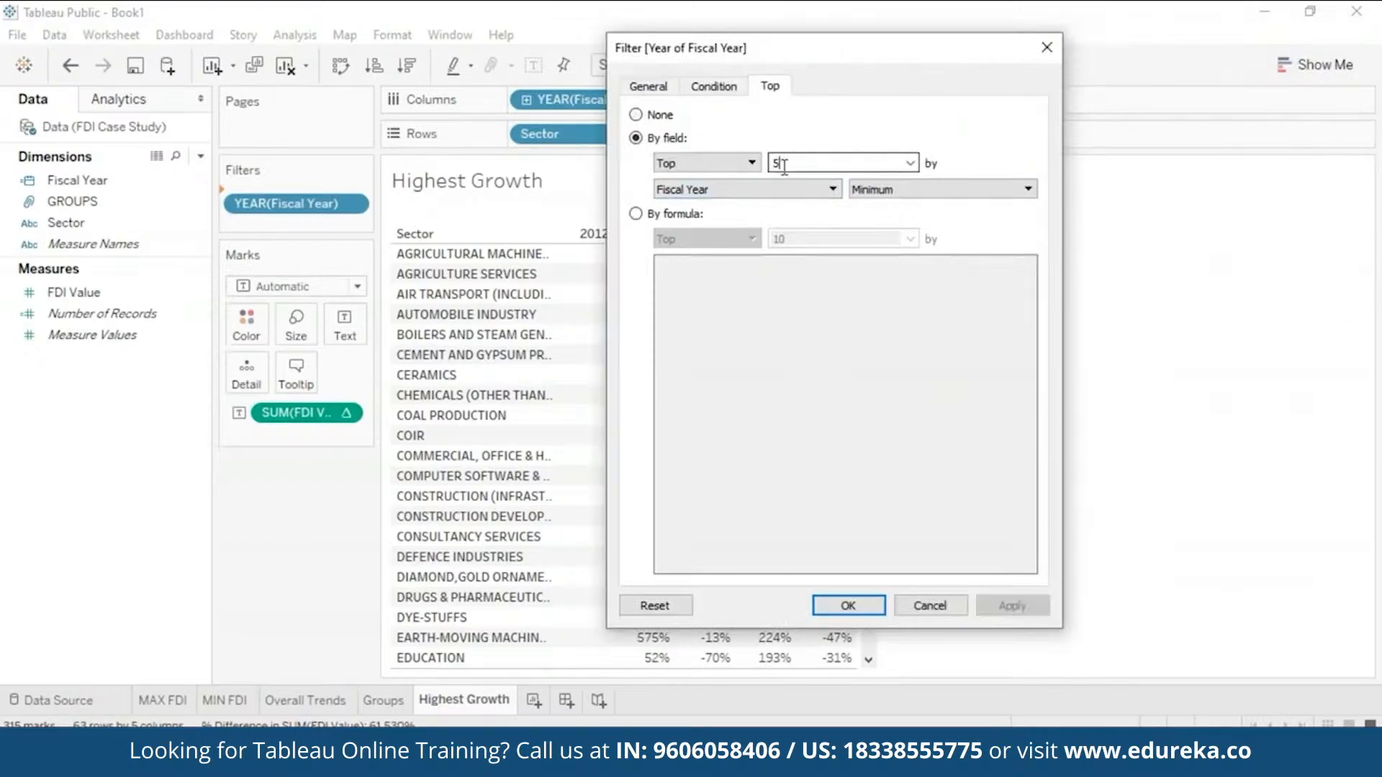
{"action": "key", "text": "BackSpace"}
{"action": "type", "text": "6"}
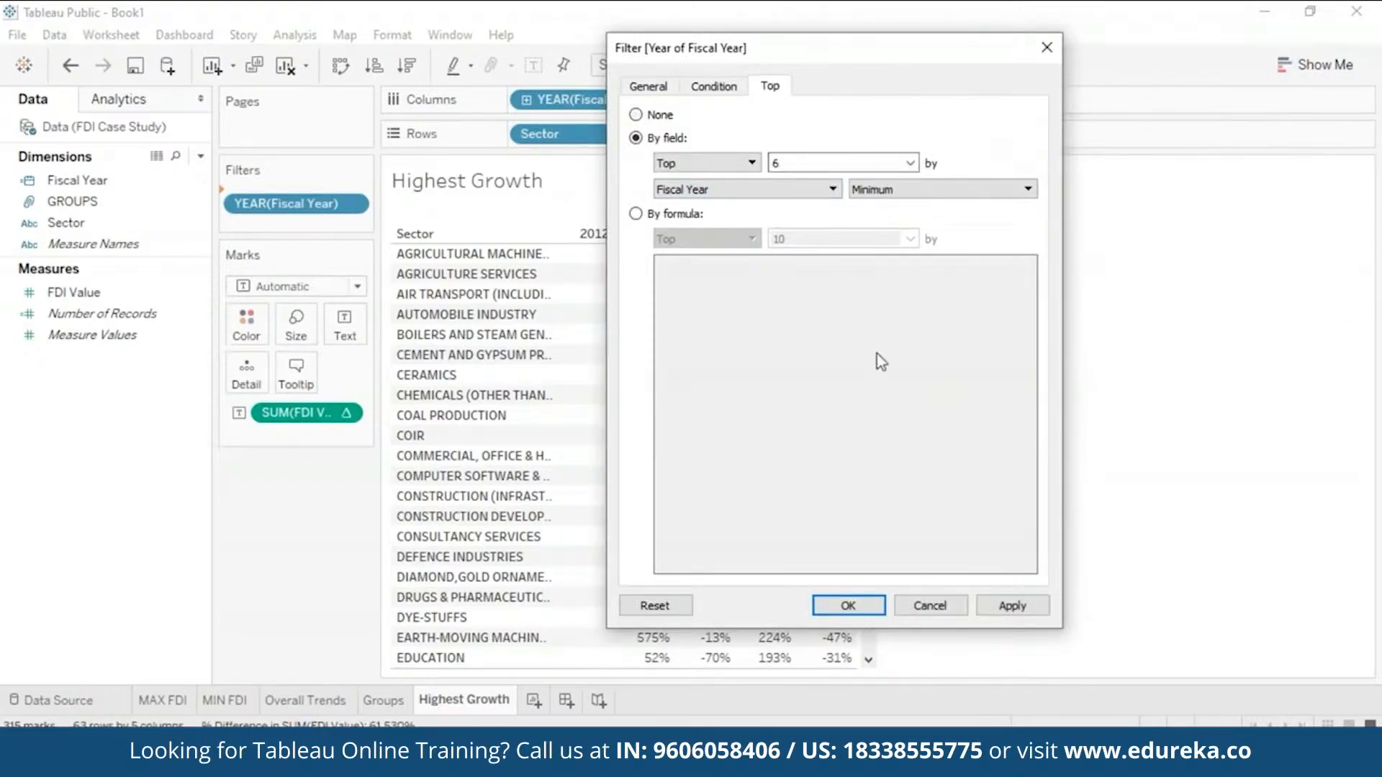
{"action": "left_click", "coordinate": [1005, 606]}
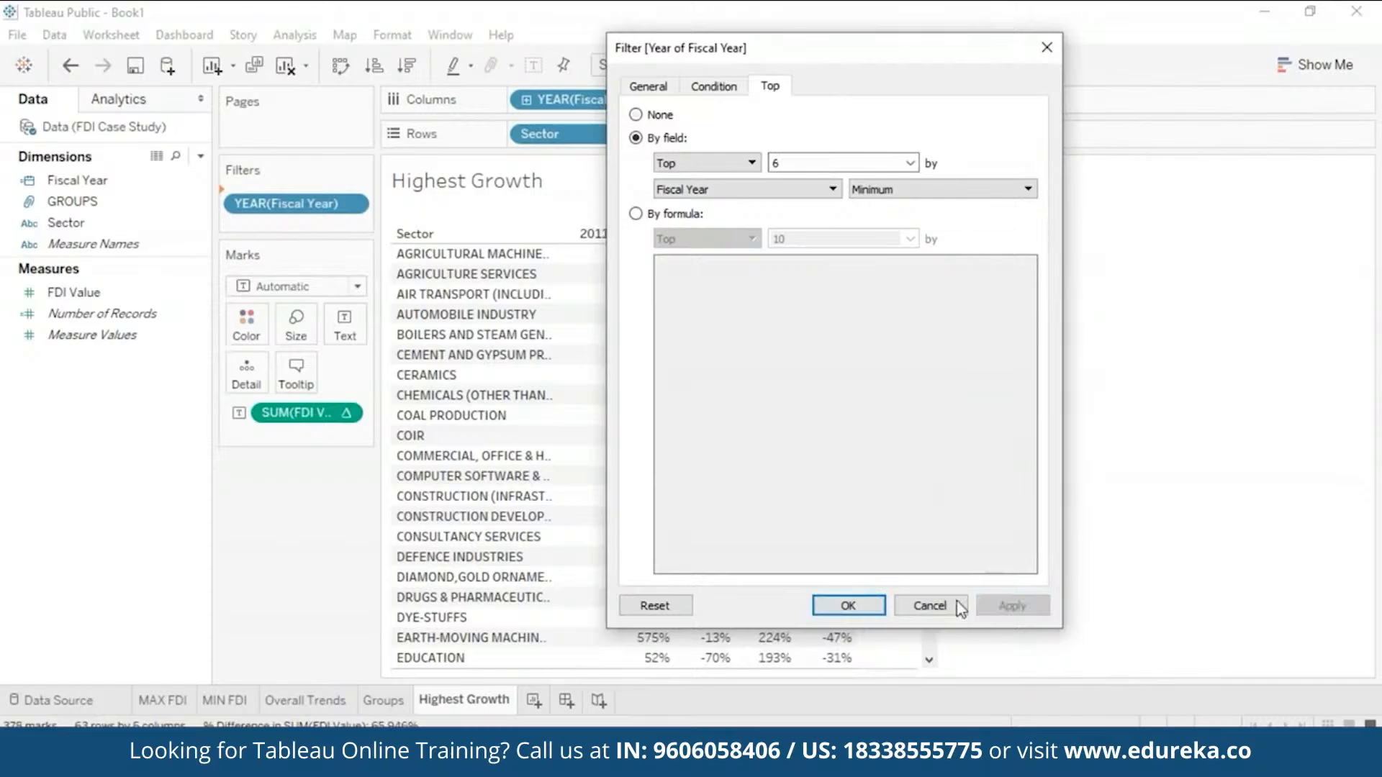
{"action": "left_click", "coordinate": [839, 606]}
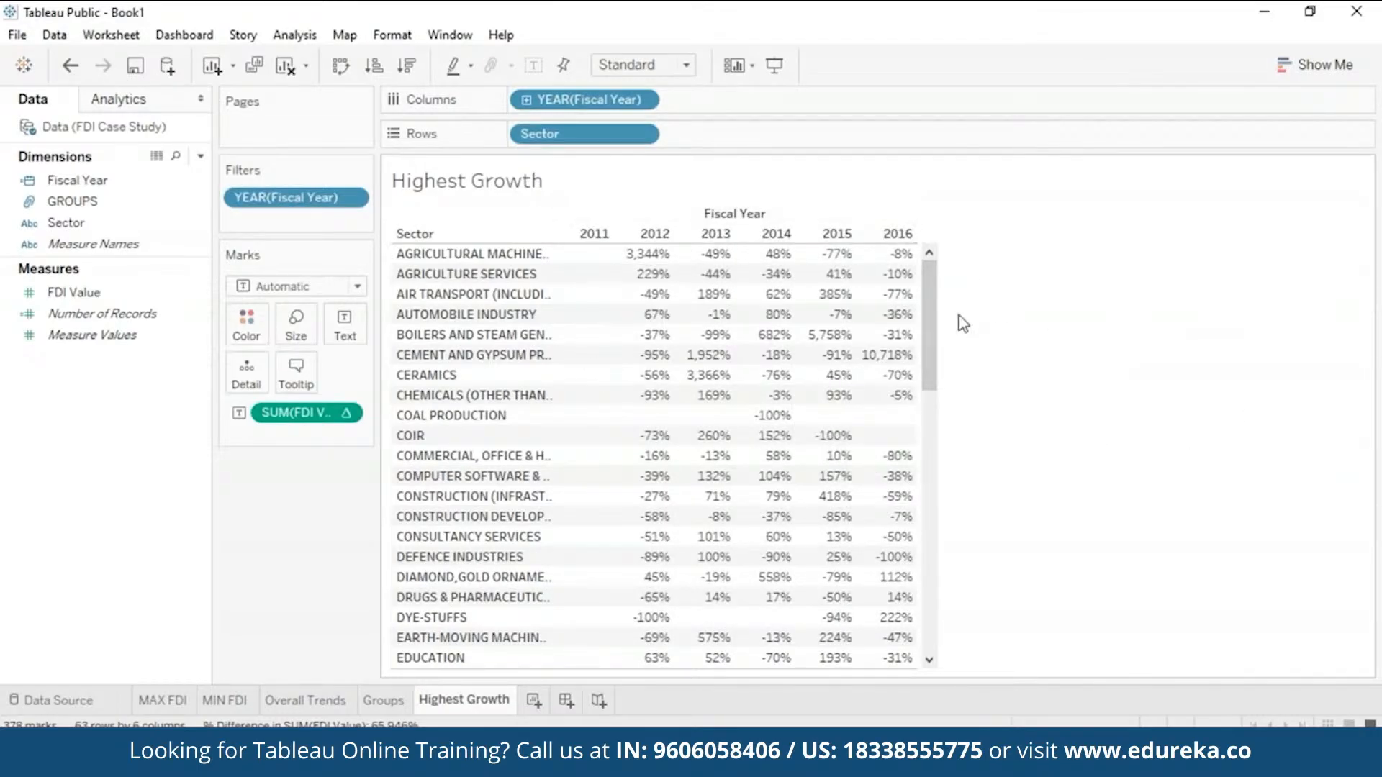
Step: Sort the sectors in descending order by their 2016 percent difference
{"action": "left_click", "coordinate": [904, 235]}
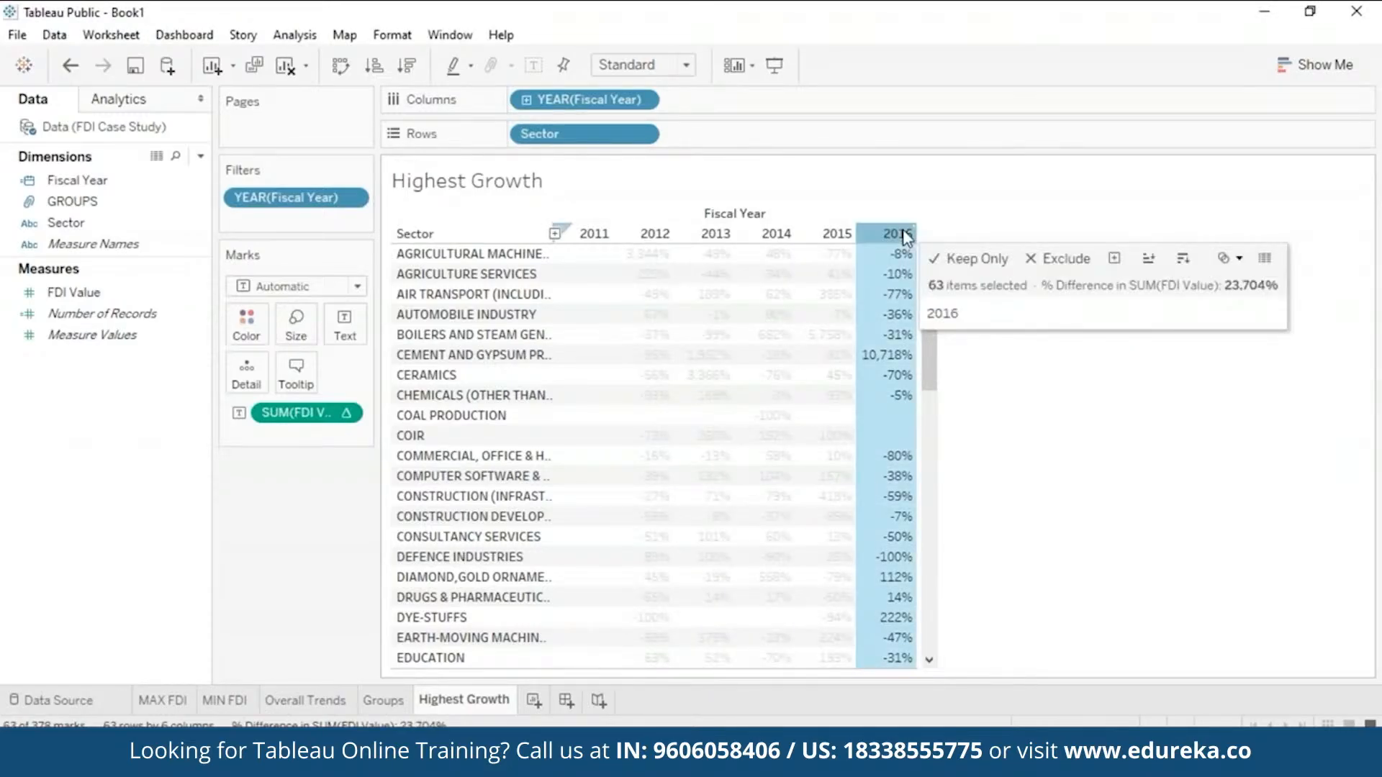
{"action": "left_click", "coordinate": [1182, 260]}
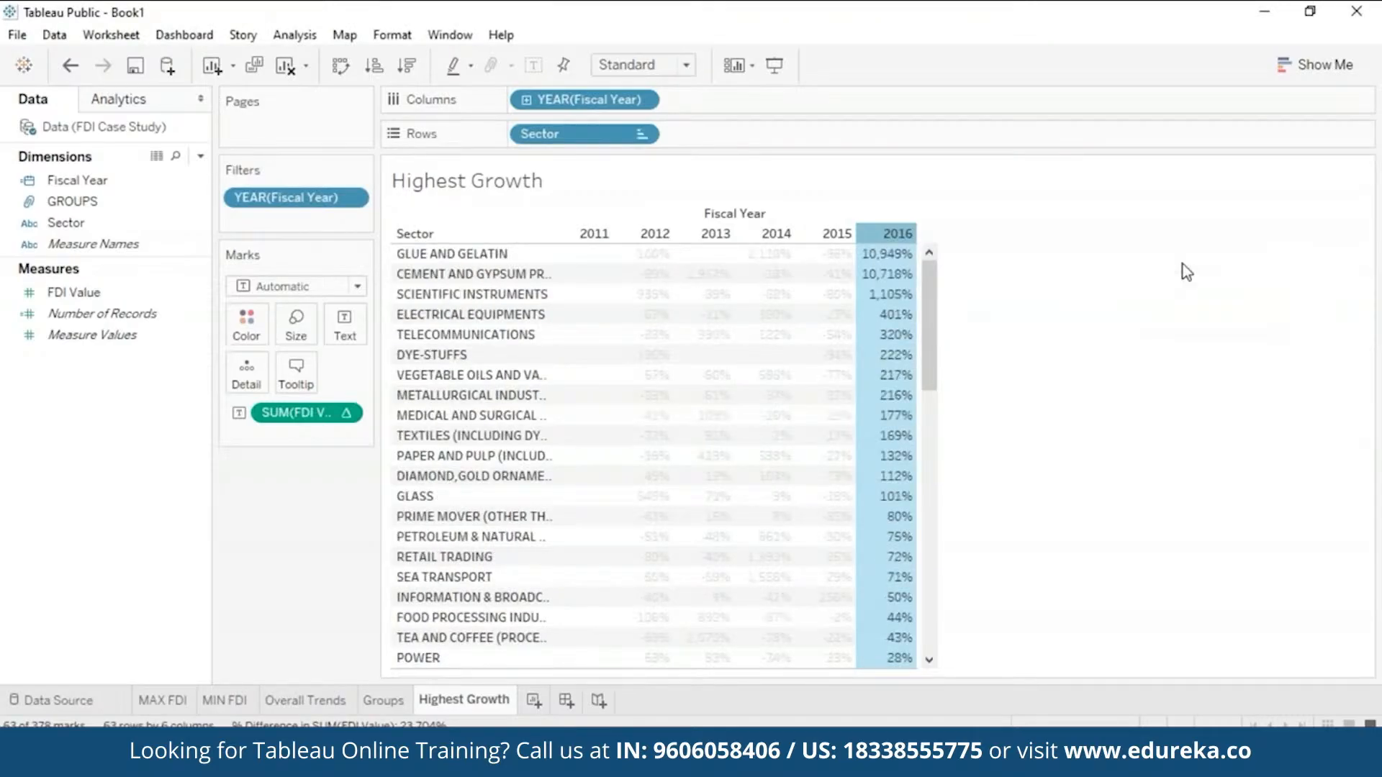
{"action": "left_click", "coordinate": [1037, 244]}
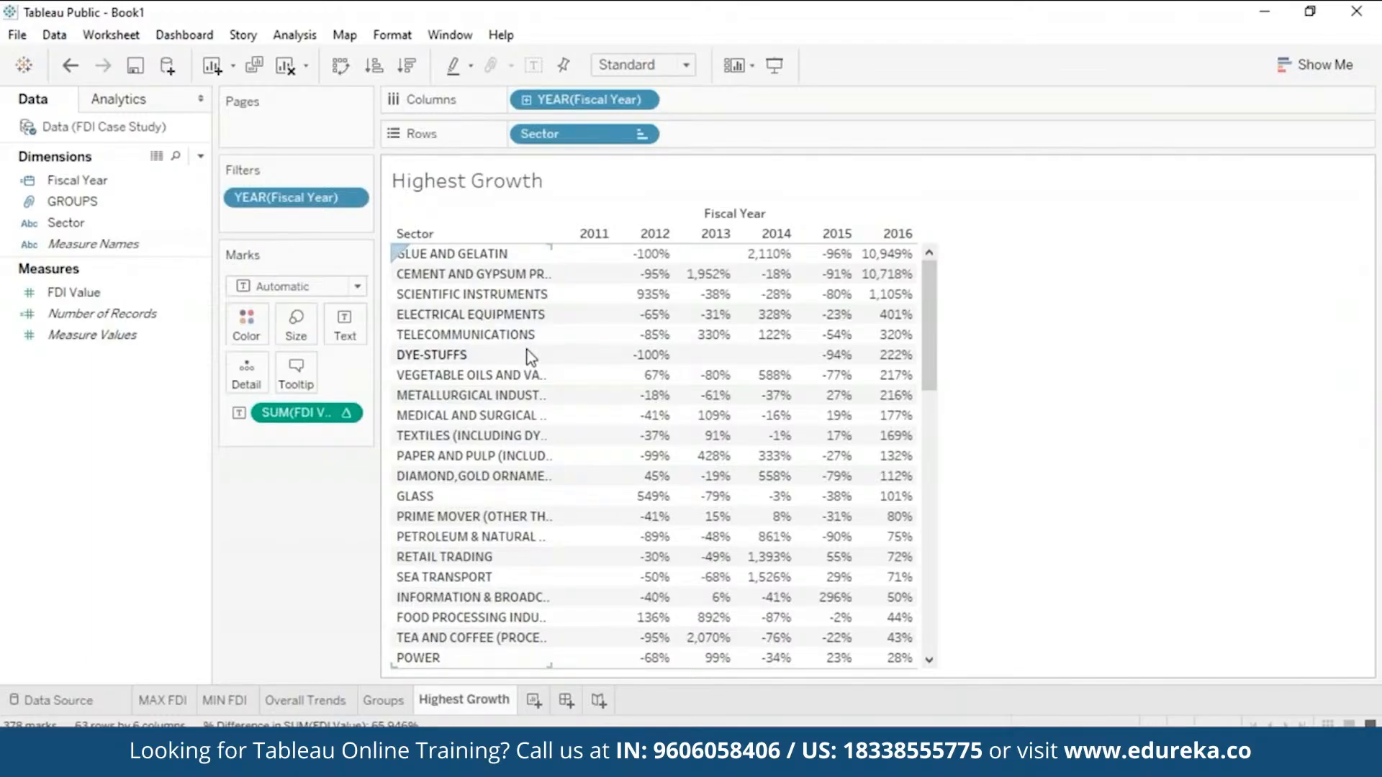
Step: Filter Sector by field to the top 5 by Sum of FDI Value and apply the filter
{"action": "left_click", "coordinate": [641, 134]}
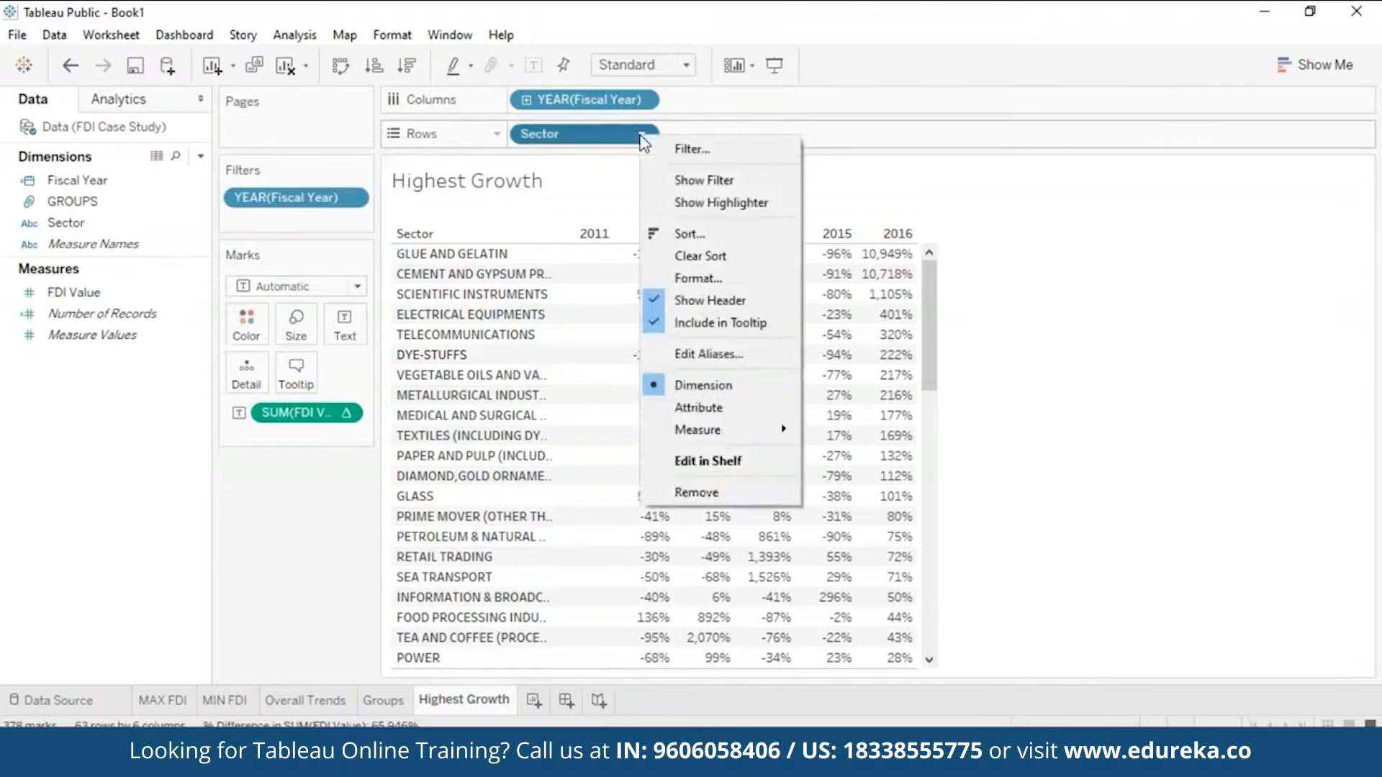
{"action": "left_click", "coordinate": [690, 149]}
{"action": "left_click", "coordinate": [692, 133]}
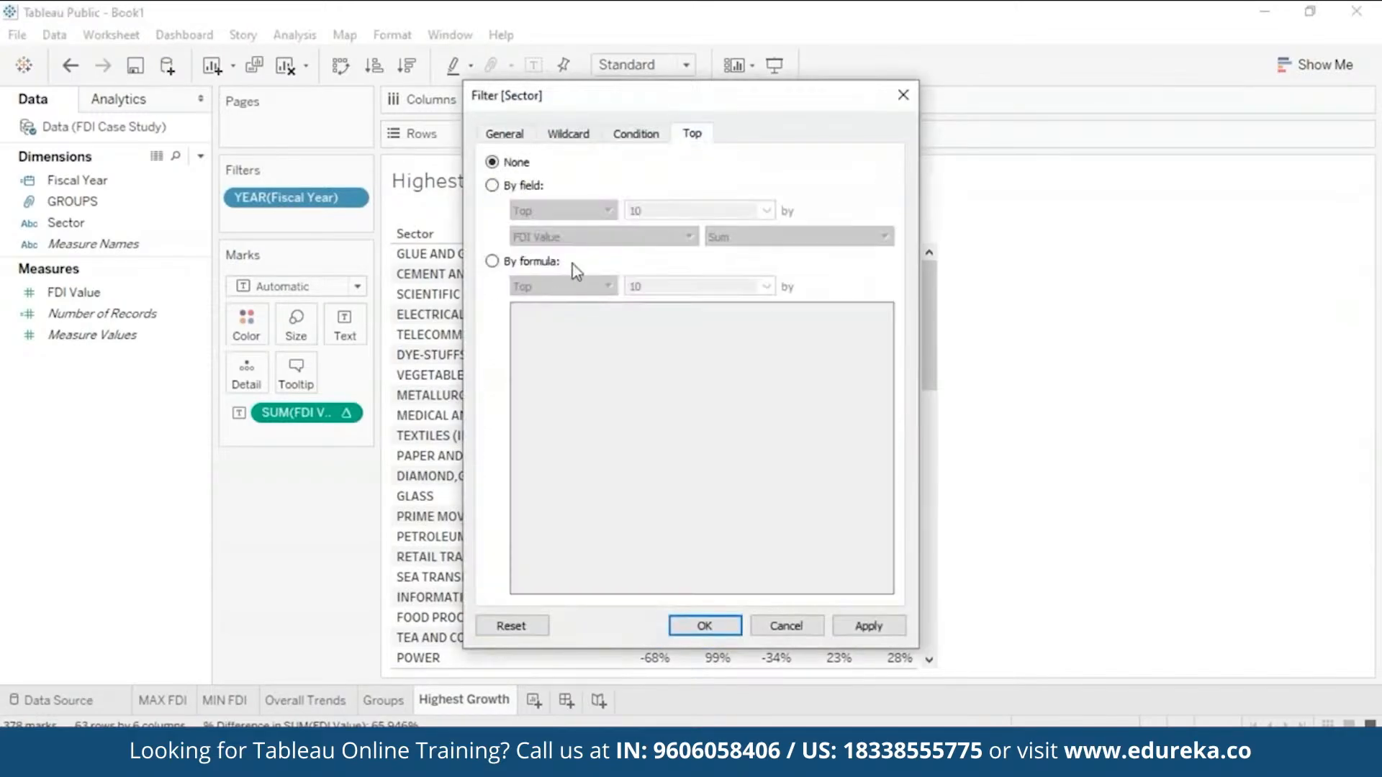
{"action": "left_click", "coordinate": [492, 185]}
{"action": "double_click", "coordinate": [663, 211]}
{"action": "type", "text": "5"}
{"action": "left_click", "coordinate": [868, 626]}
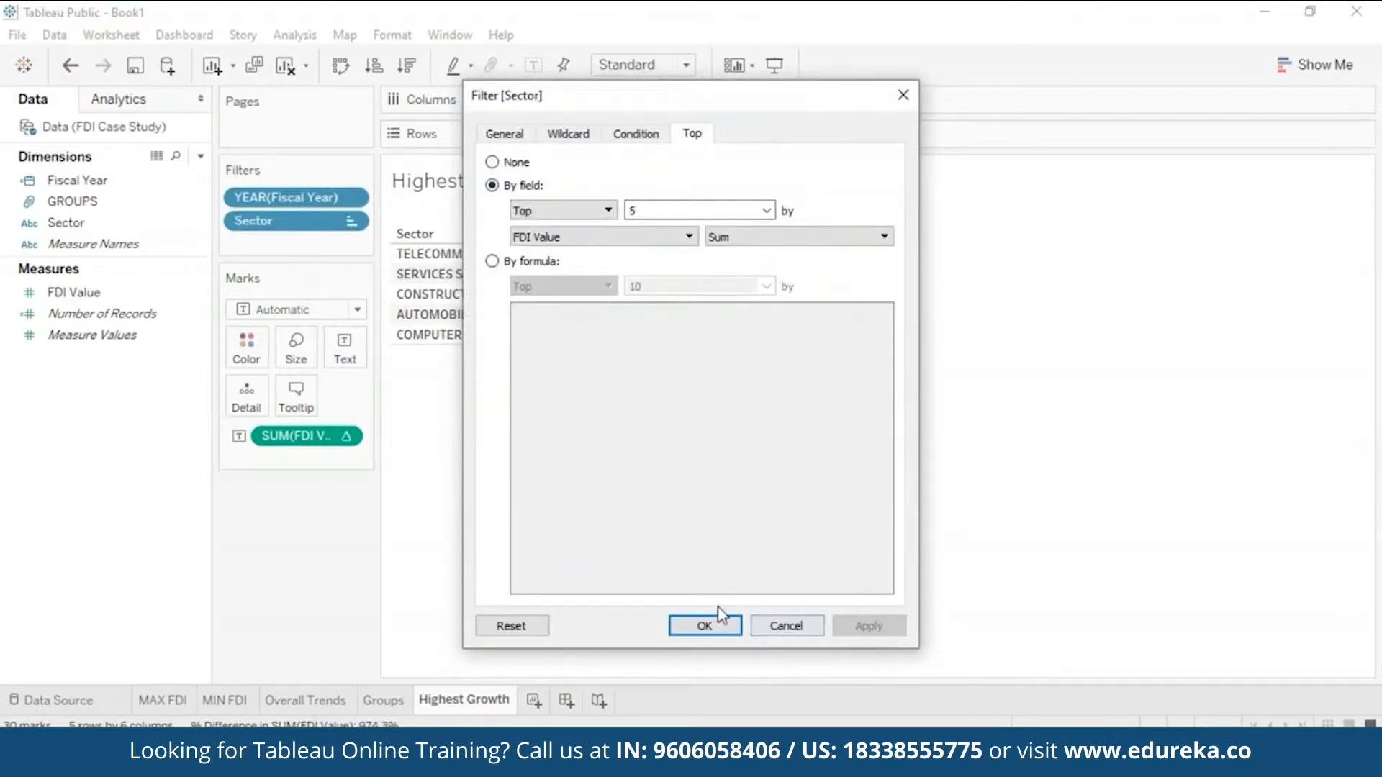
Step: Confirm the Sector filter and re-sort the sectors in descending order by their 2014 percent difference
{"action": "left_click", "coordinate": [719, 627]}
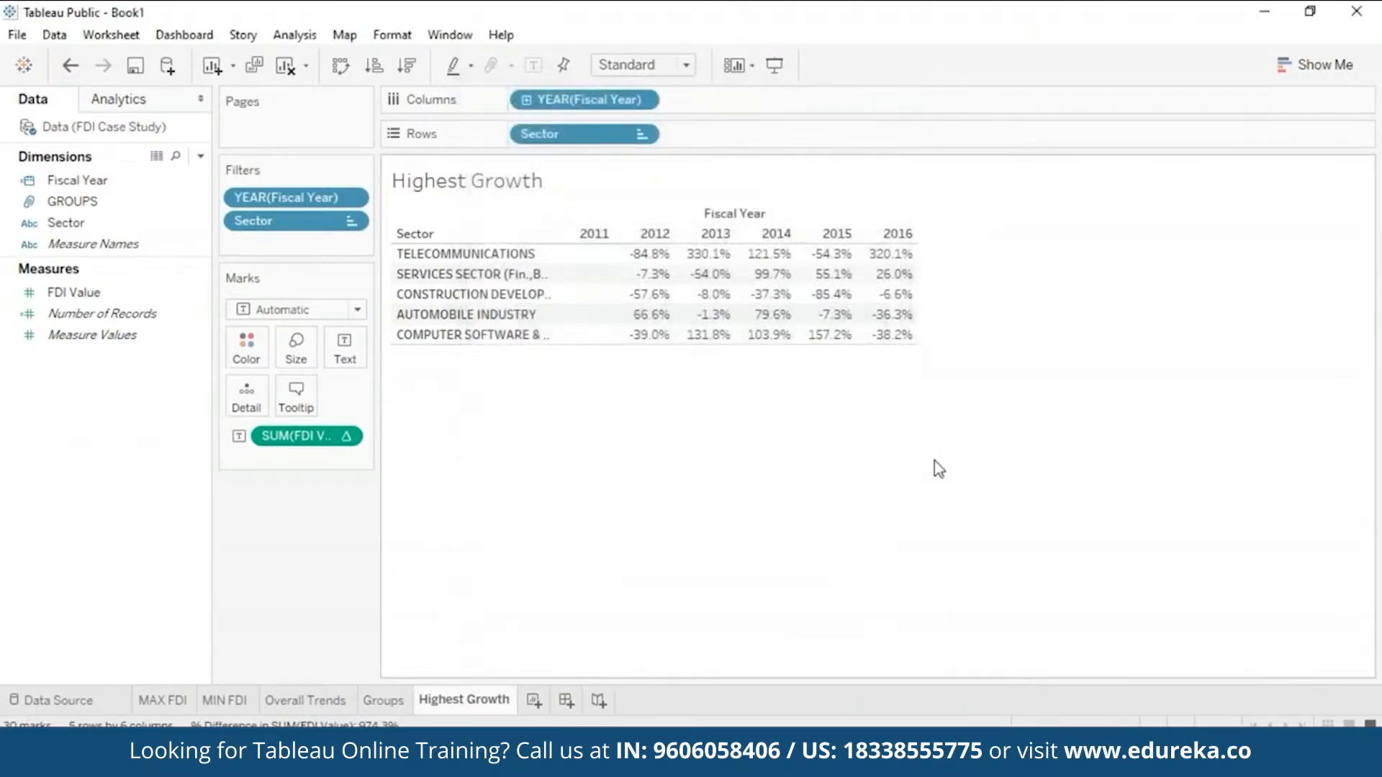
{"action": "left_click", "coordinate": [642, 135]}
{"action": "left_click", "coordinate": [603, 245]}
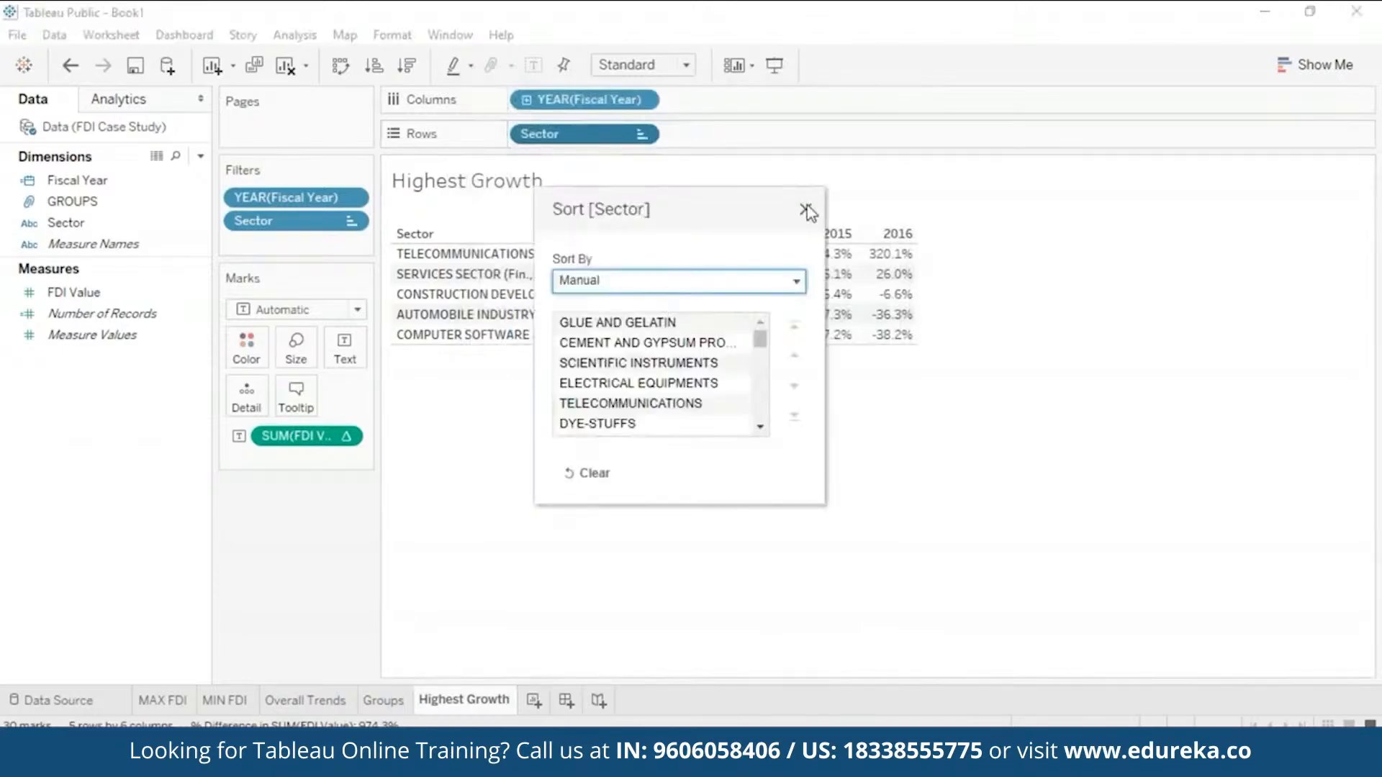
{"action": "left_click", "coordinate": [806, 210]}
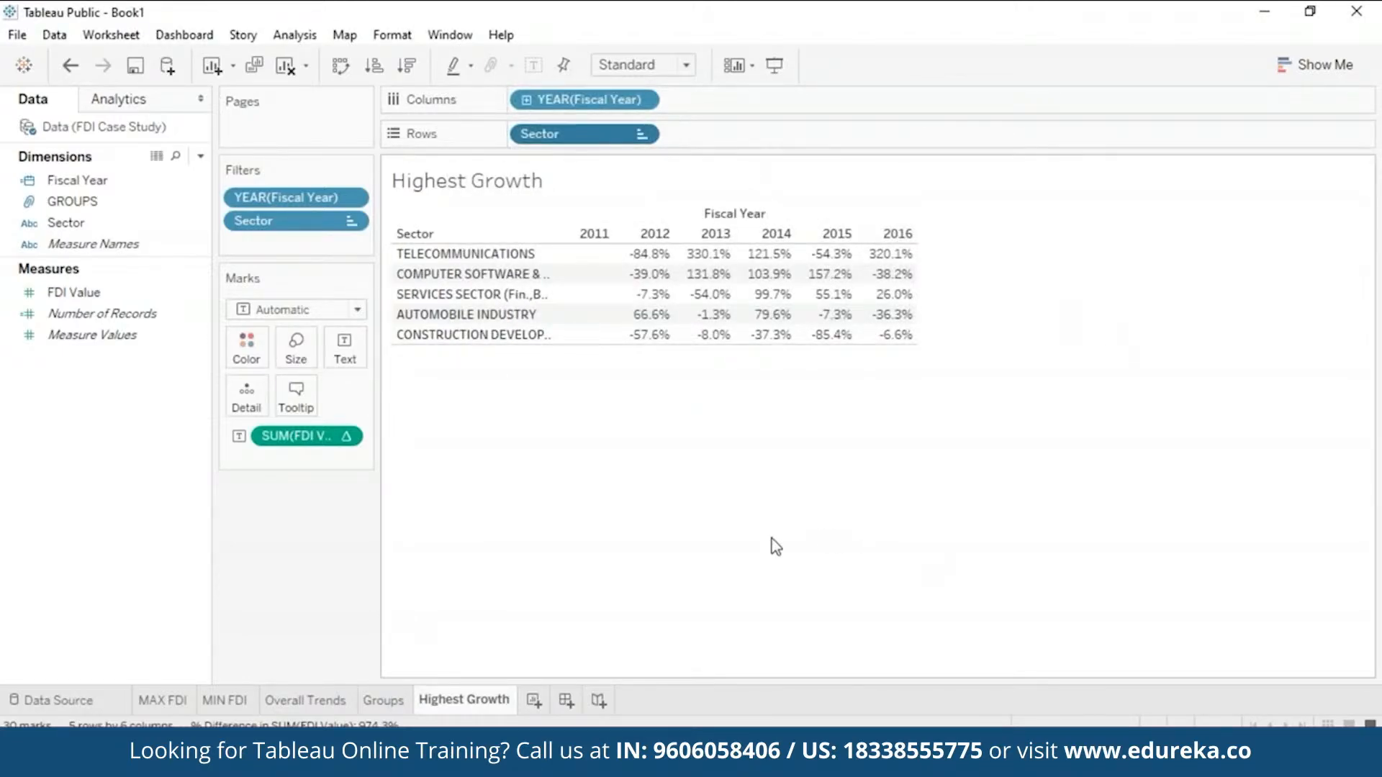
Step: Duplicate the Highest Growth worksheet and rename the copy as Highest Decline
{"action": "right_click", "coordinate": [476, 700]}
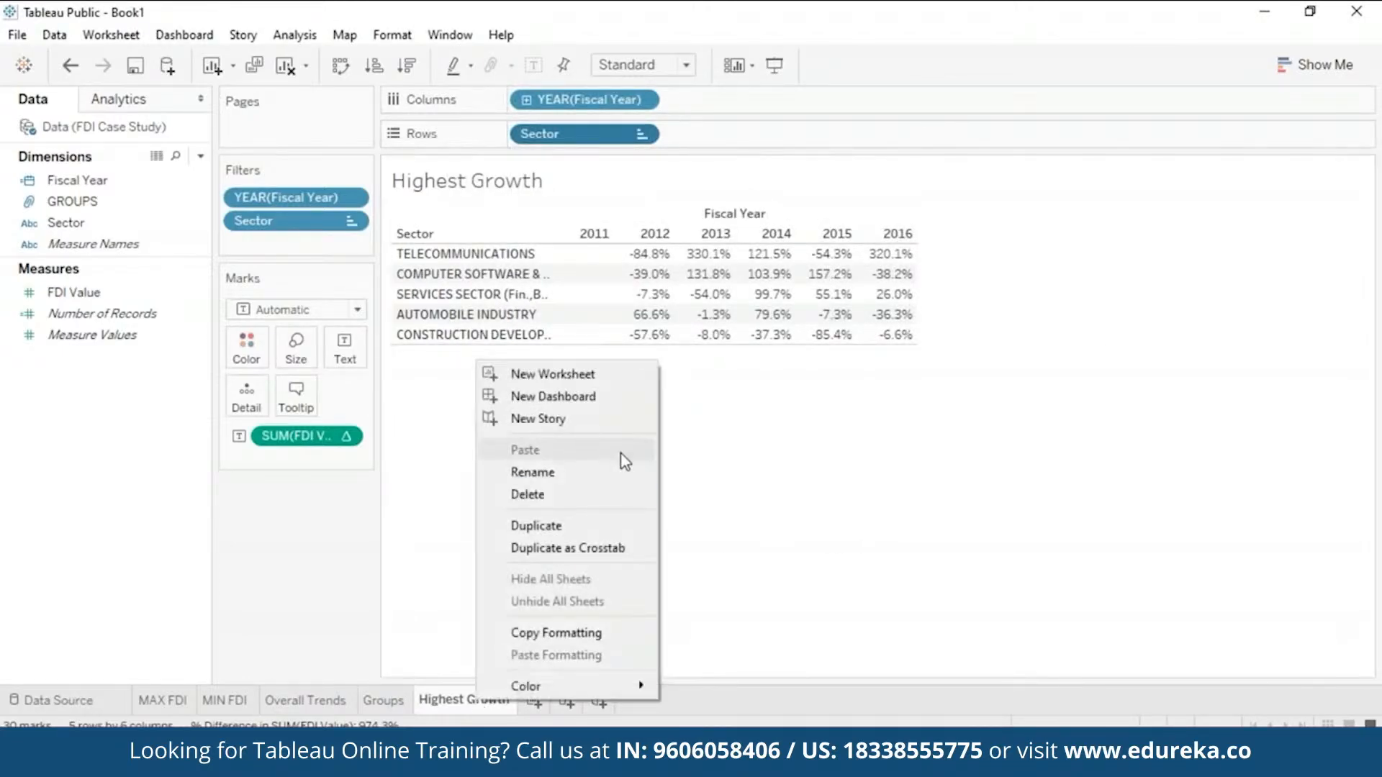
{"action": "left_click", "coordinate": [588, 526]}
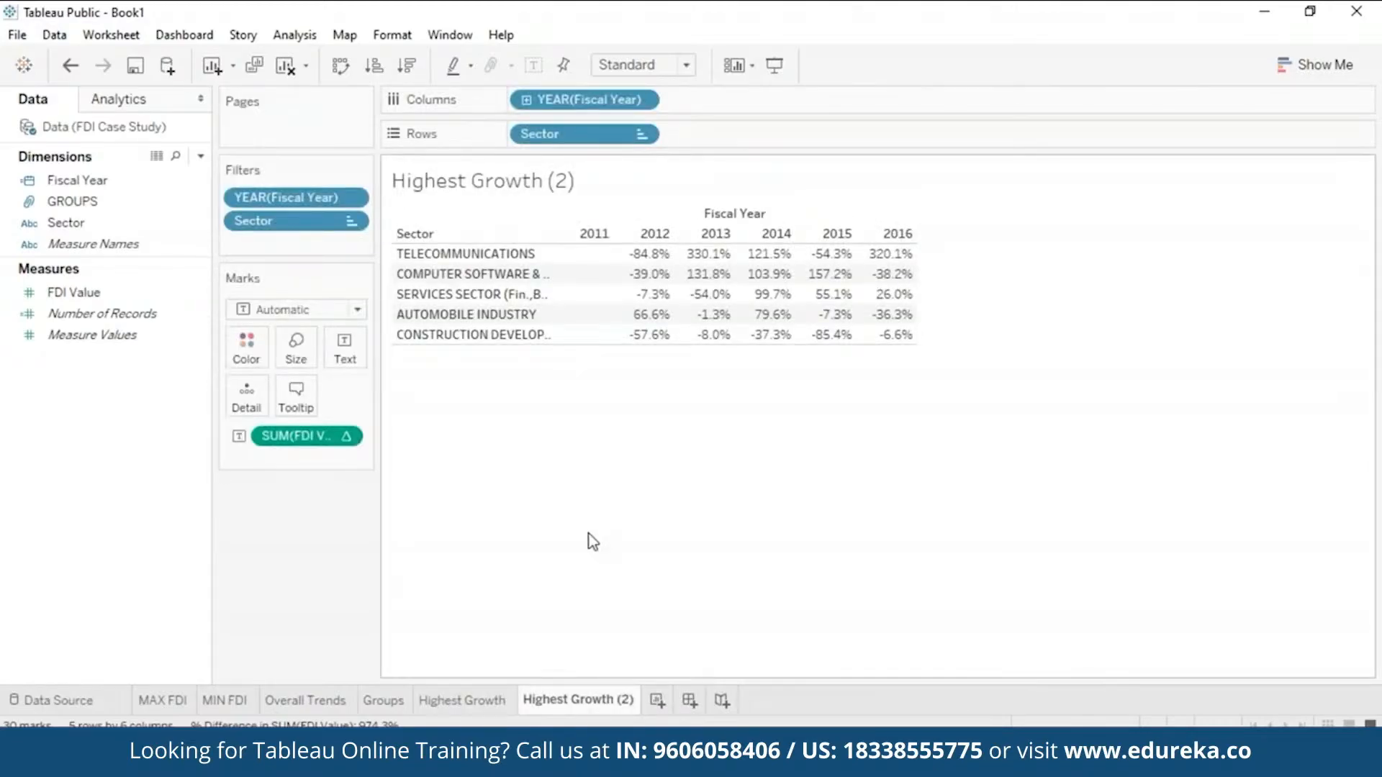
{"action": "right_click", "coordinate": [584, 700]}
{"action": "left_click", "coordinate": [672, 469]}
{"action": "left_click", "coordinate": [614, 698]}
{"action": "left_click_drag", "start_coordinate": [569, 699], "coordinate": [637, 700]}
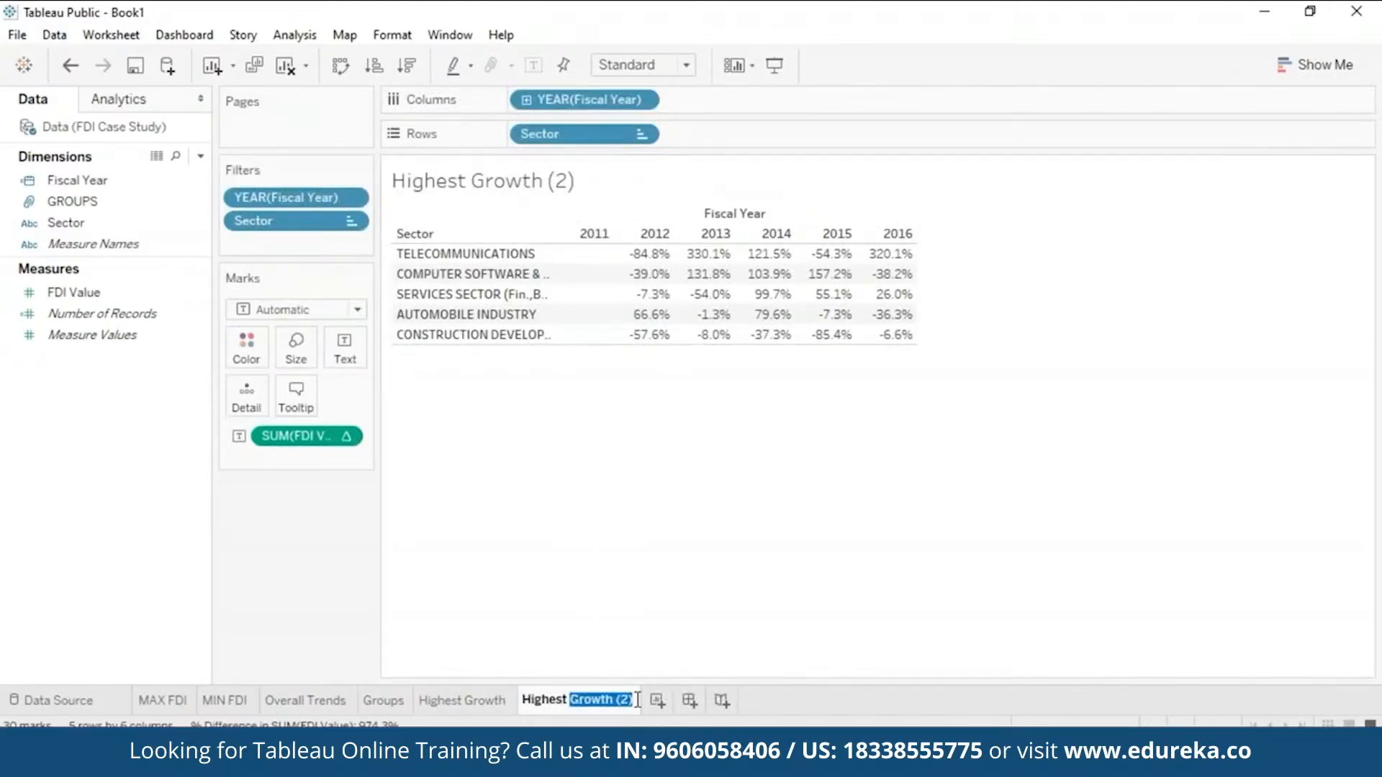
{"action": "type", "text": "Decline"}
{"action": "key", "text": "Return"}
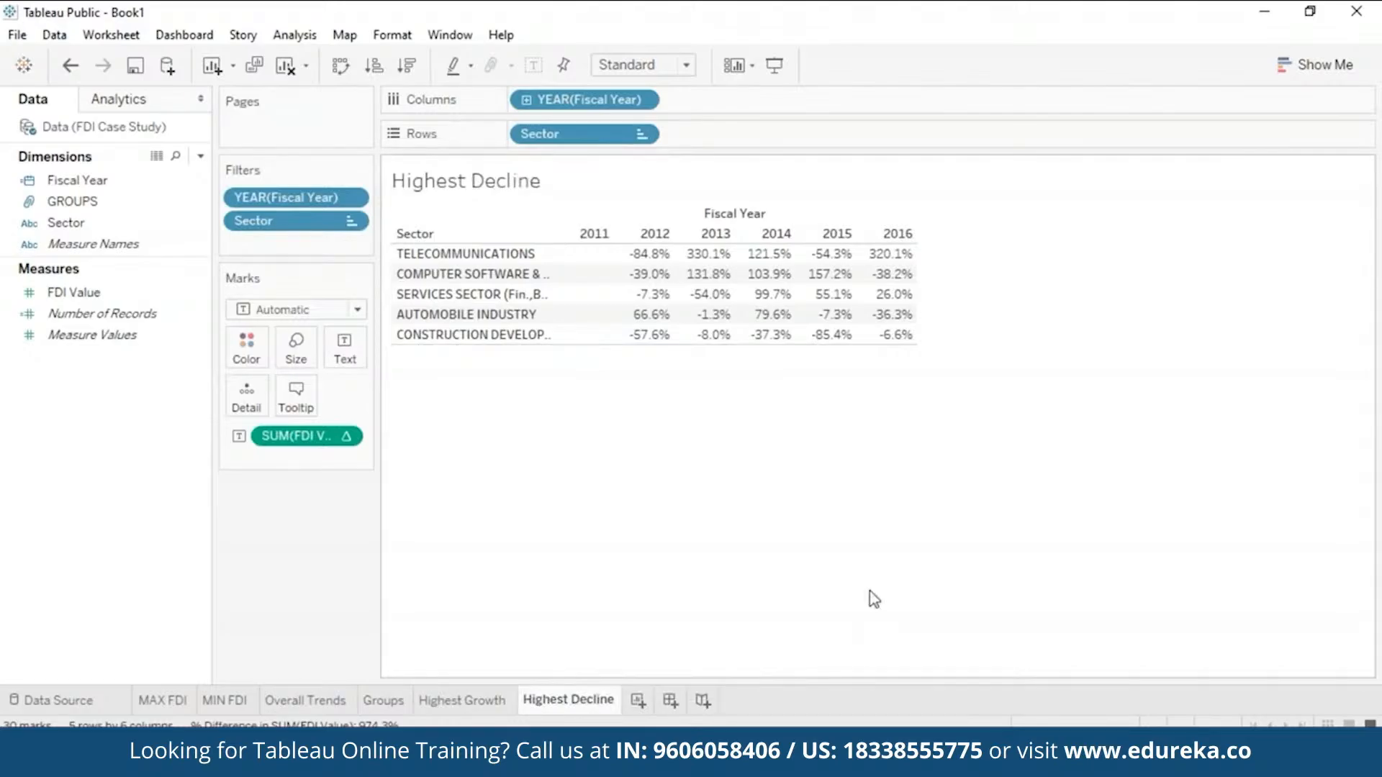
Step: Change the Sector filter to the bottom 5 by Sum of FDI Value and compare the result with the Highest Growth worksheet
{"action": "left_click", "coordinate": [352, 222]}
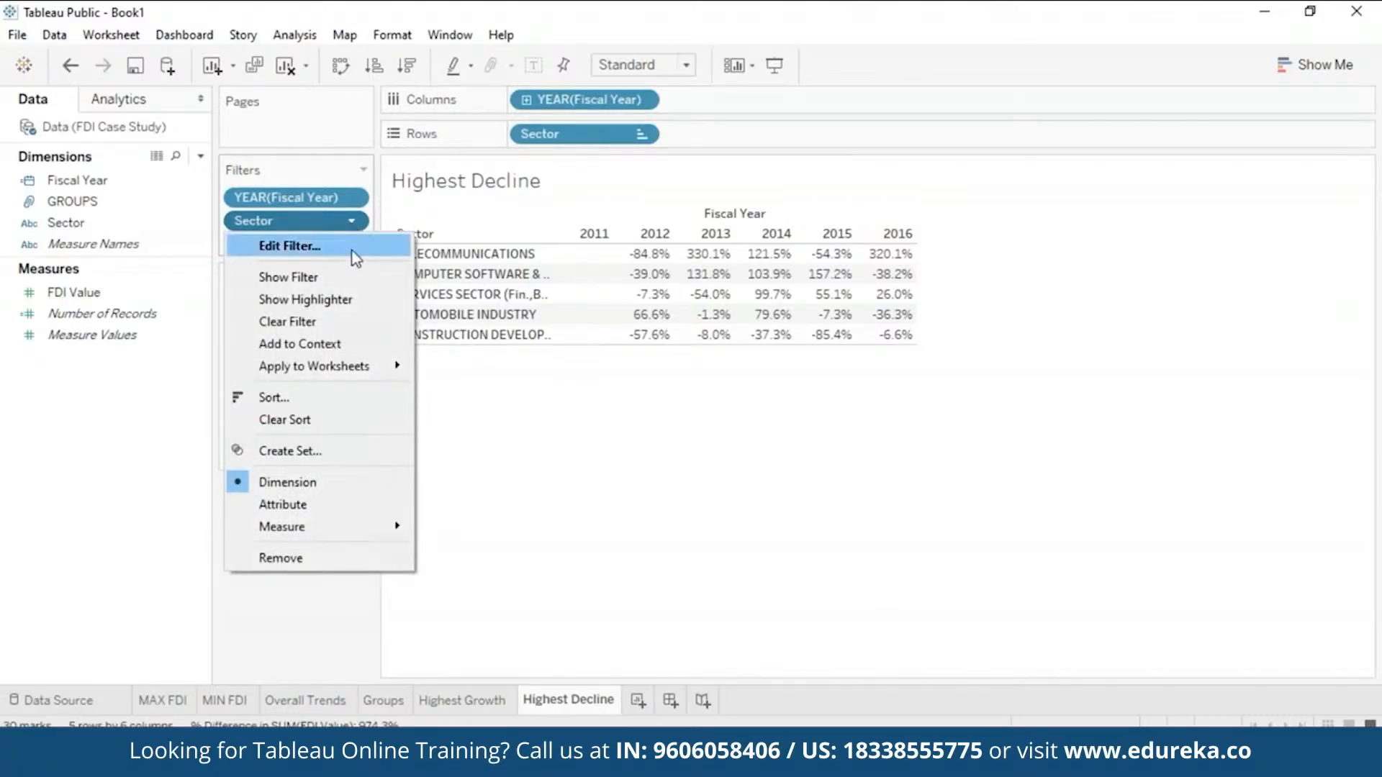
{"action": "left_click", "coordinate": [355, 250]}
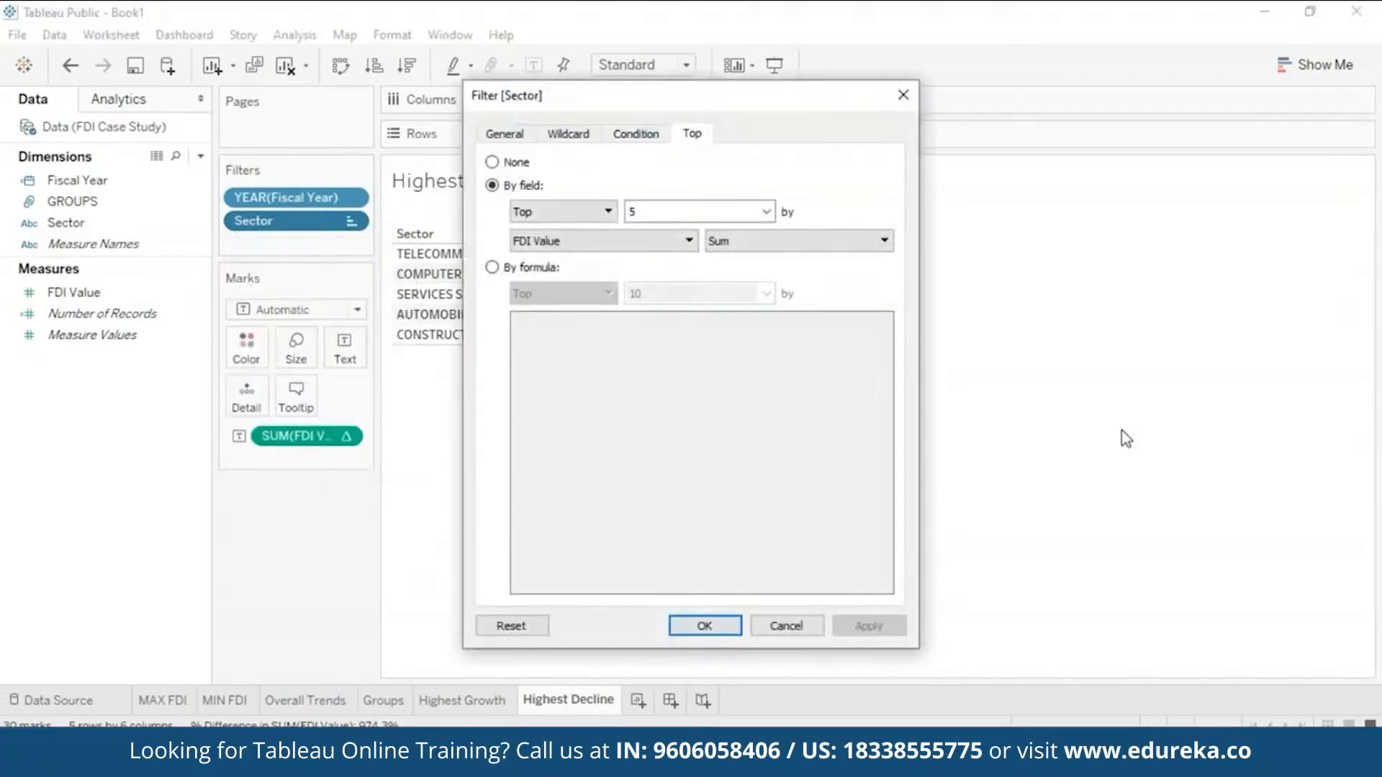
{"action": "left_click", "coordinate": [603, 210]}
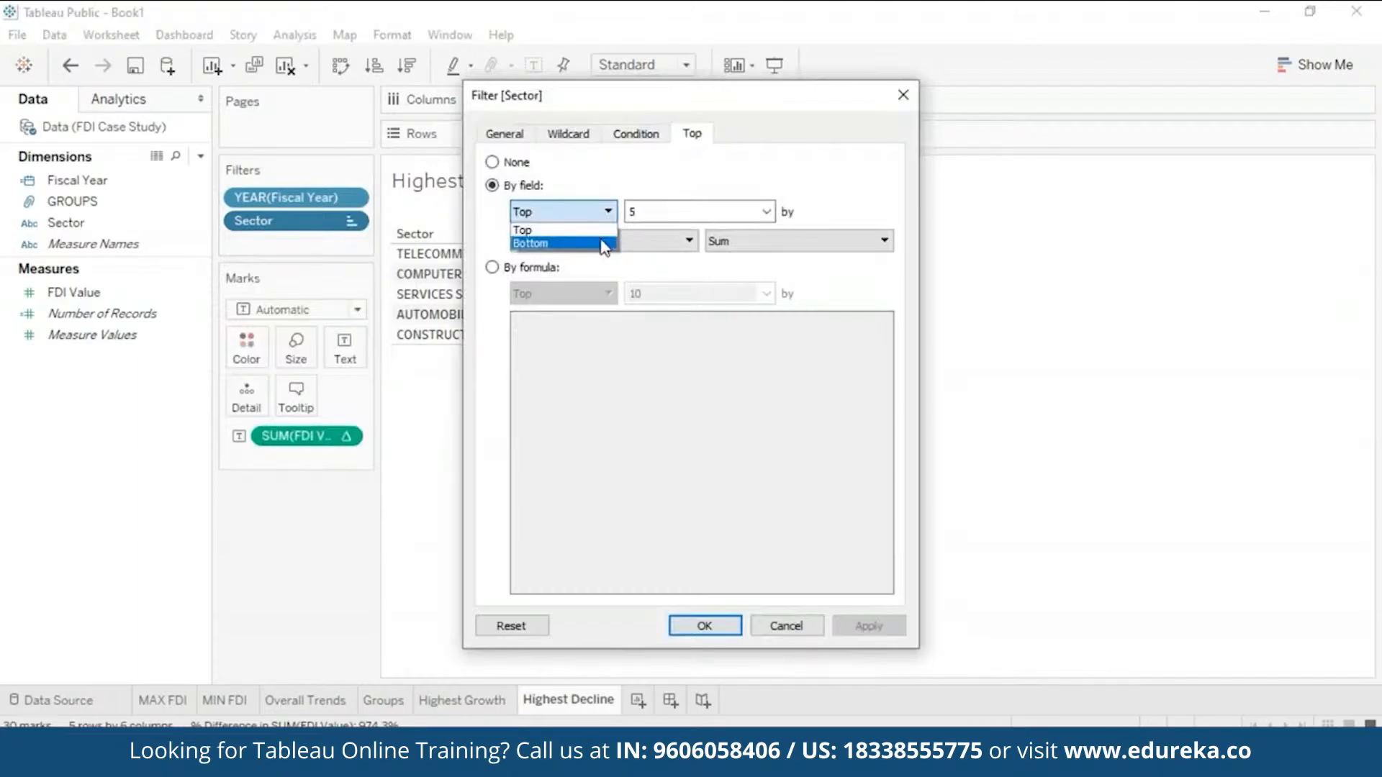
{"action": "left_click", "coordinate": [603, 243]}
{"action": "left_click", "coordinate": [860, 628]}
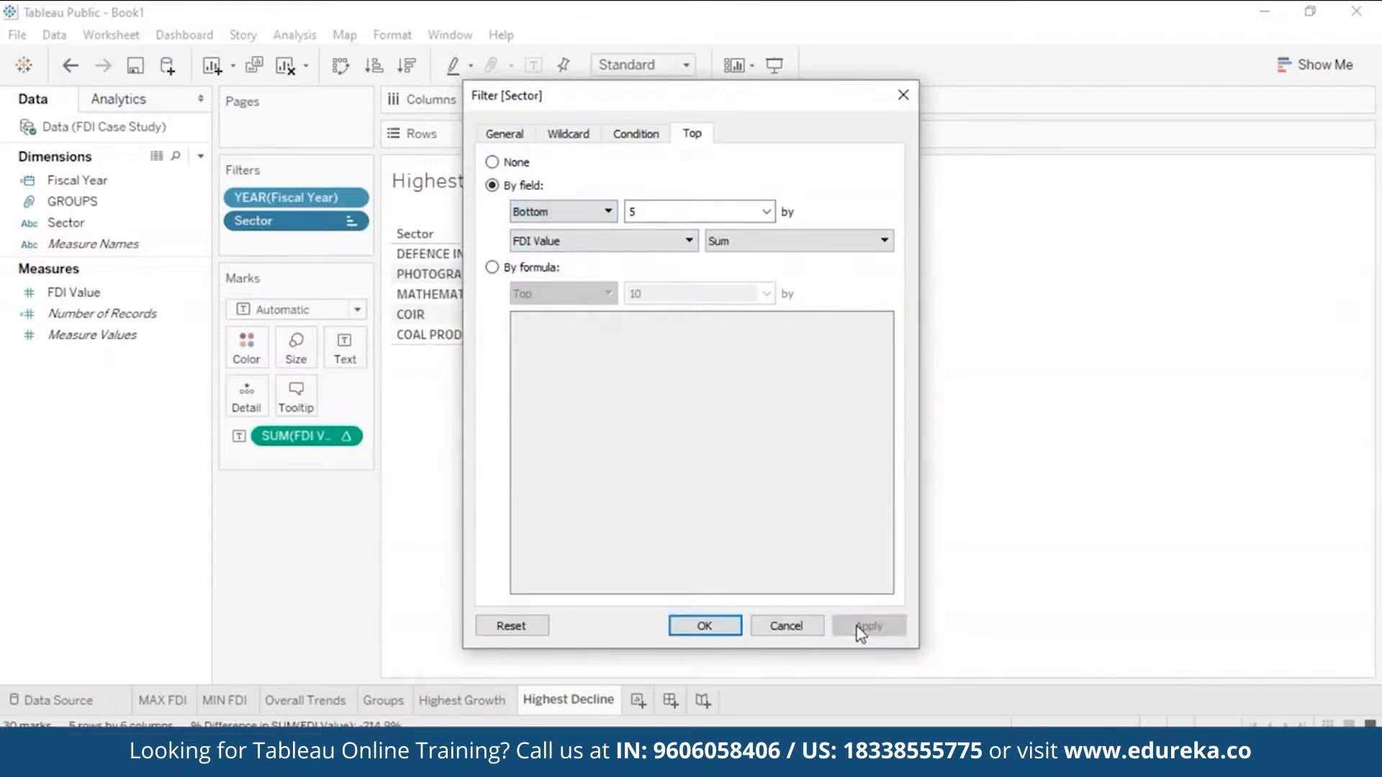
{"action": "left_click", "coordinate": [719, 628]}
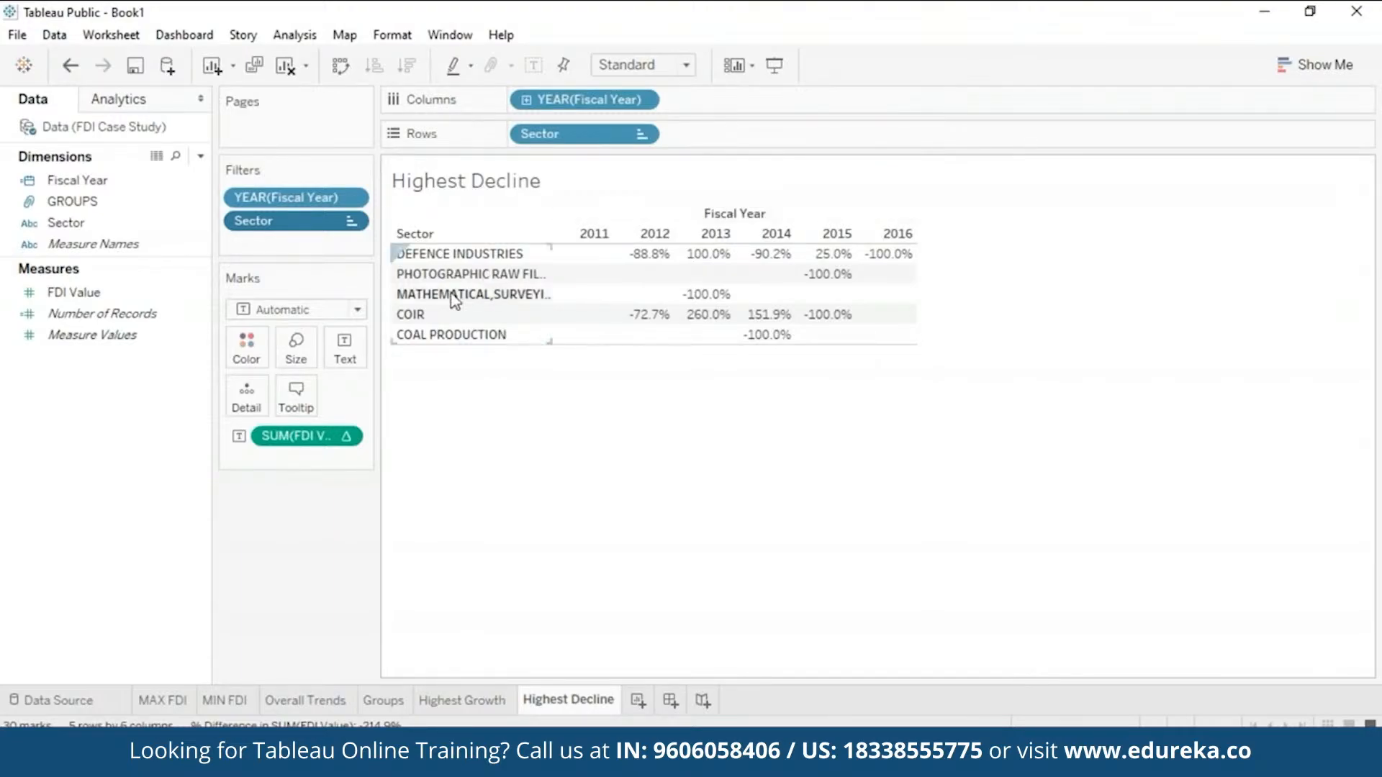
{"action": "mouse_move", "coordinate": [567, 272]}
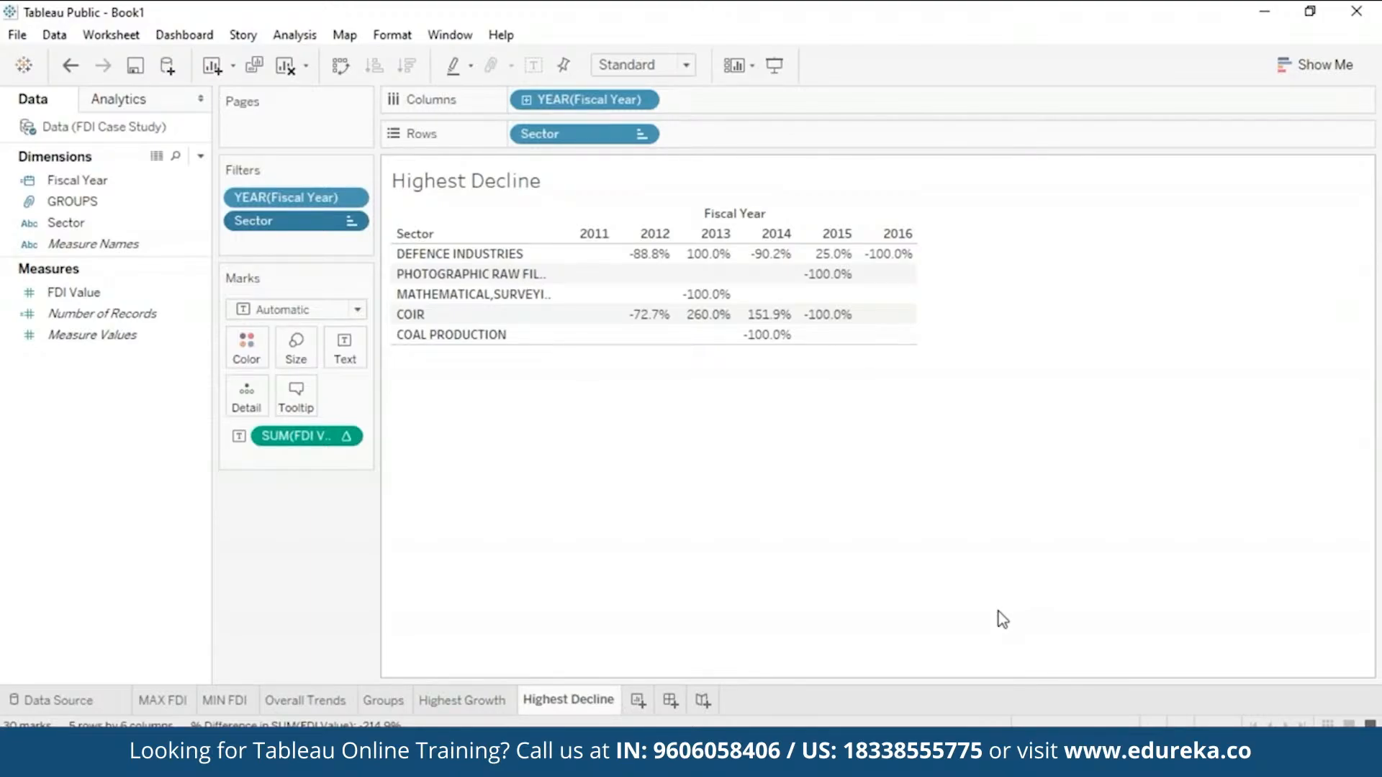
{"action": "left_click", "coordinate": [464, 702]}
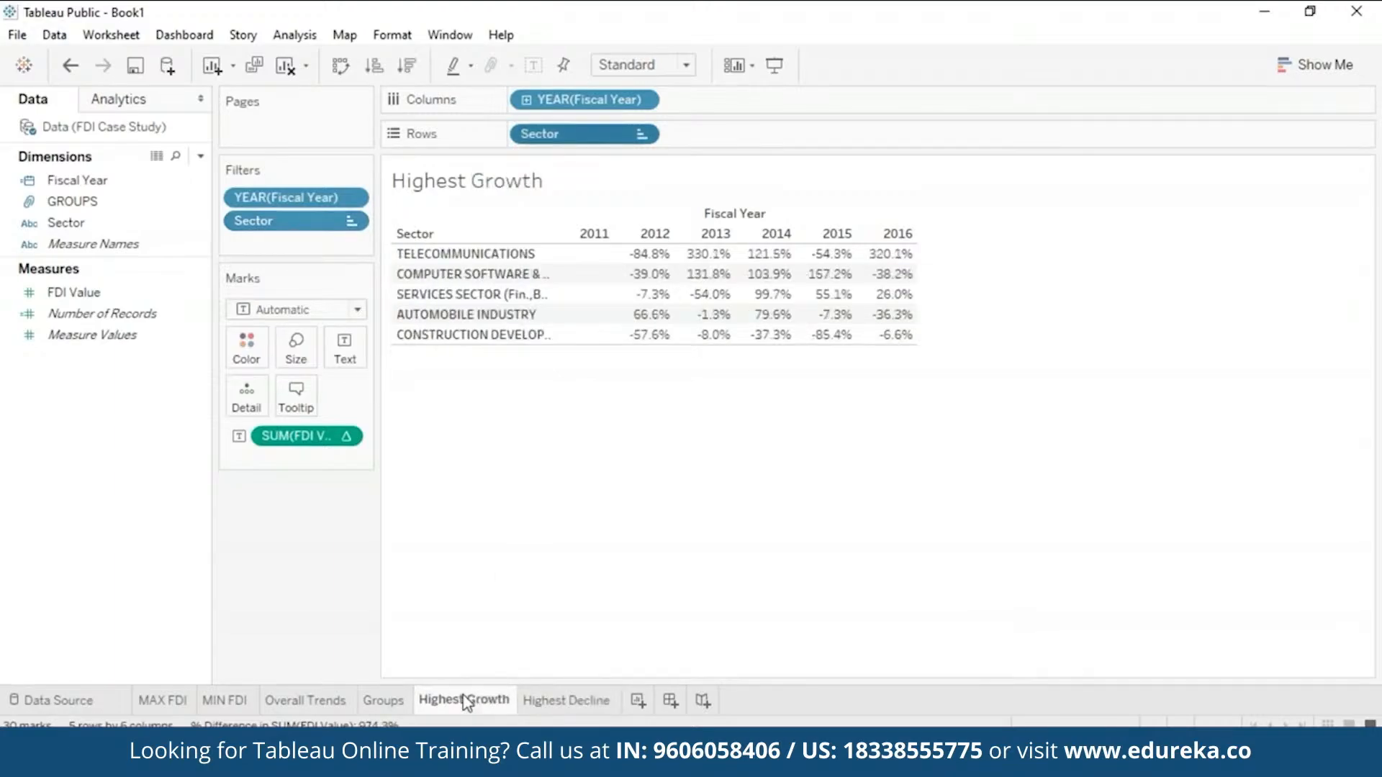
{"action": "left_click", "coordinate": [561, 708]}
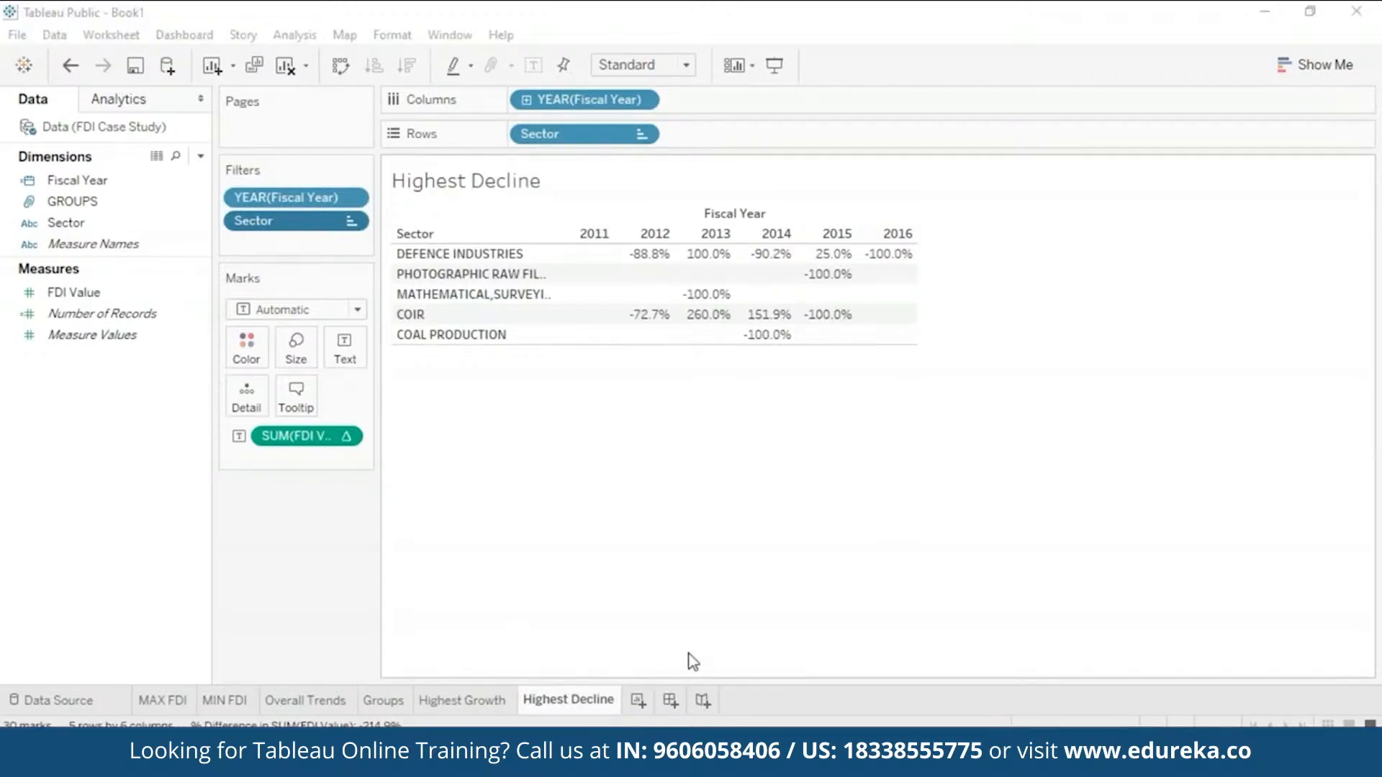
Step: Add two new worksheets after Highest Decline and rename the first one as Variation
{"action": "left_click", "coordinate": [636, 704]}
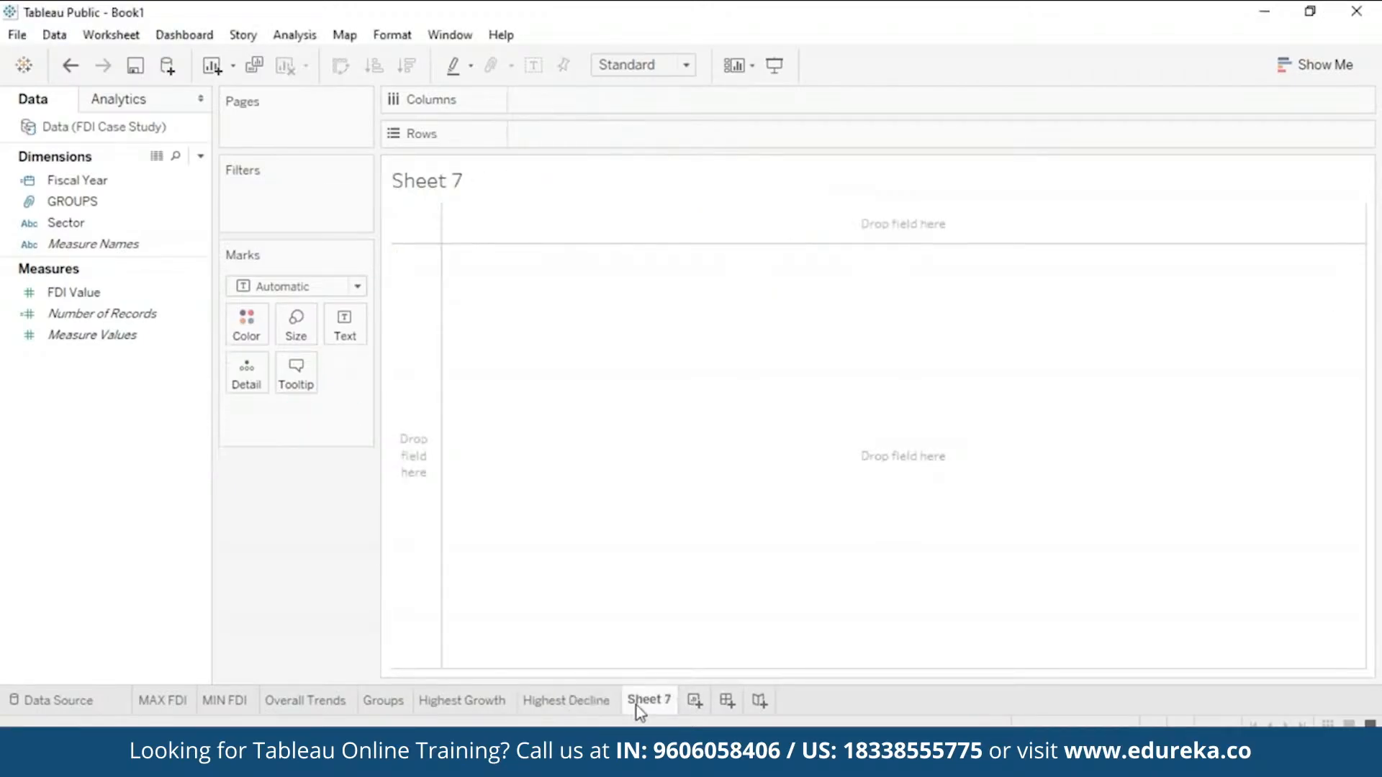
{"action": "right_click", "coordinate": [636, 705]}
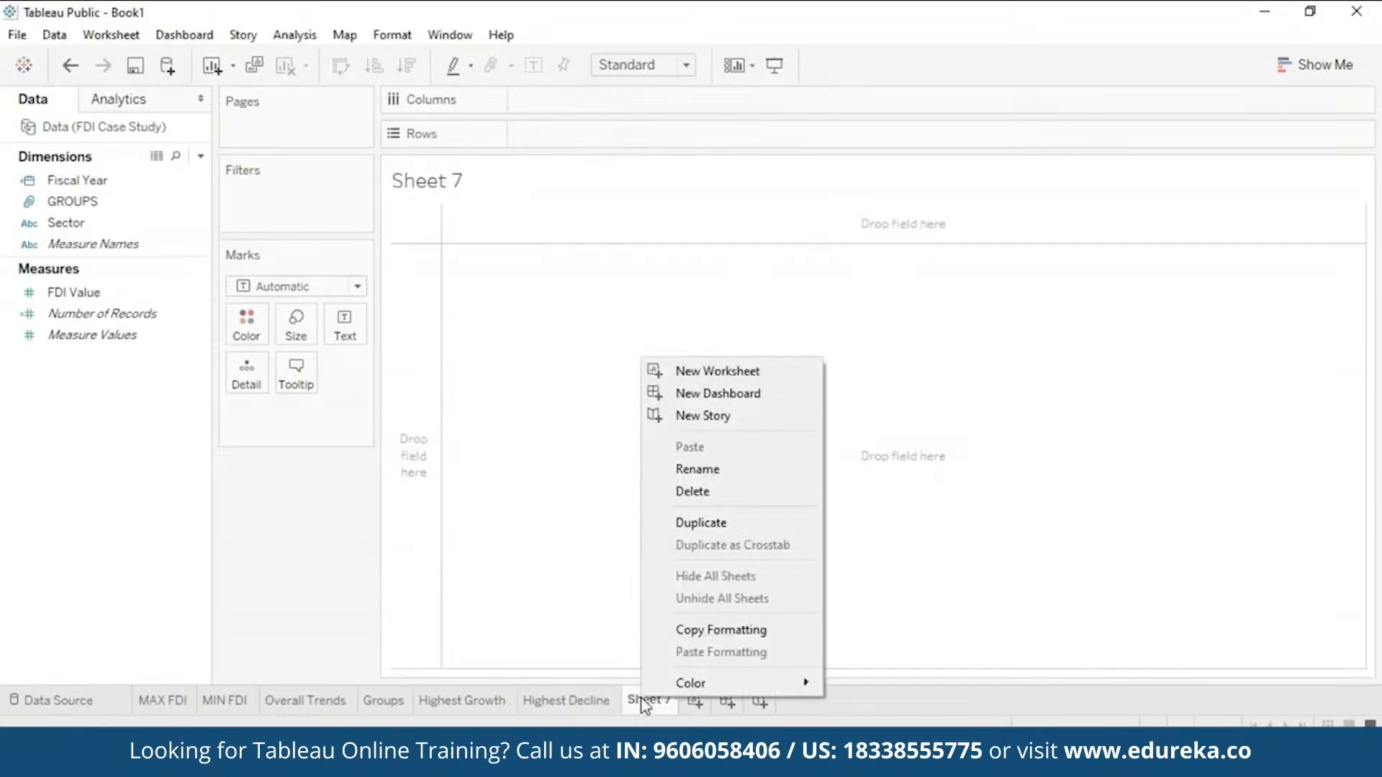
{"action": "left_click", "coordinate": [785, 371]}
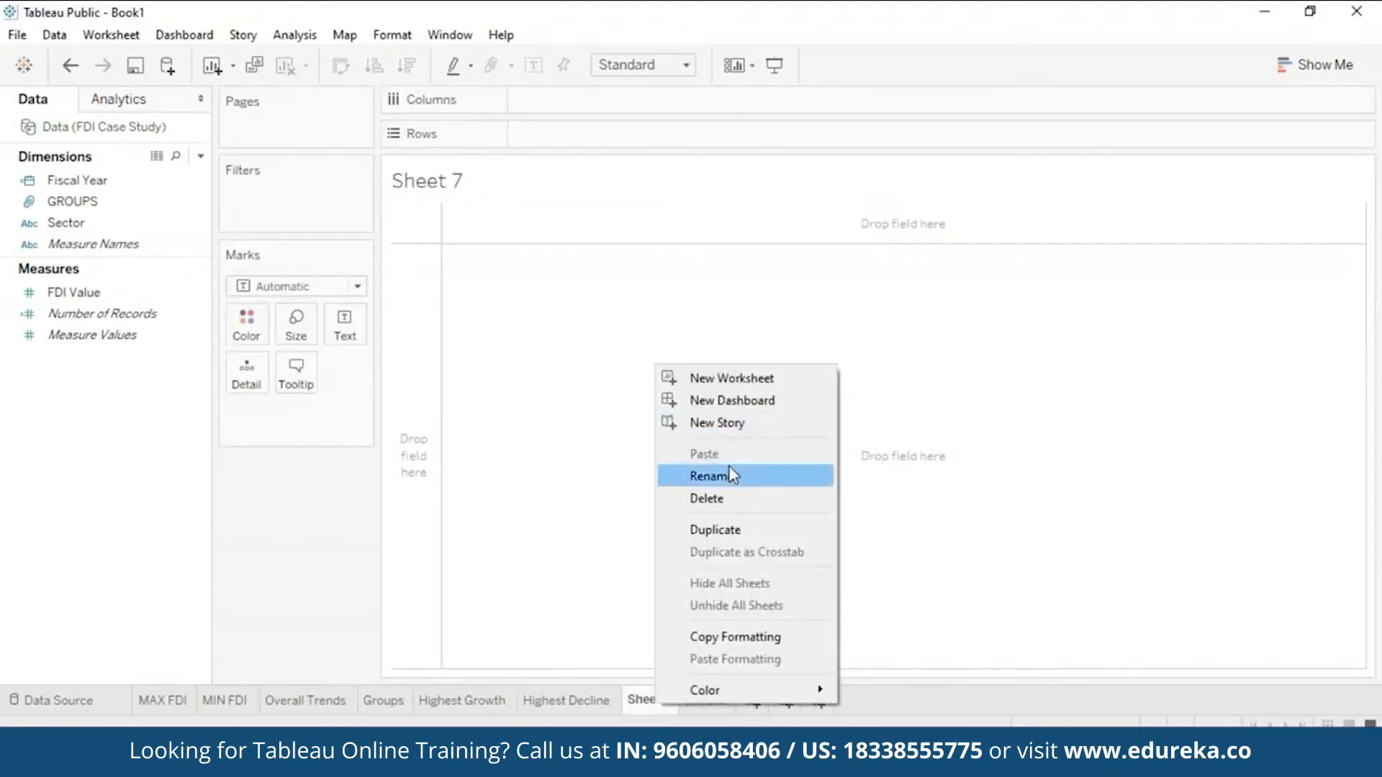
{"action": "left_click", "coordinate": [719, 469]}
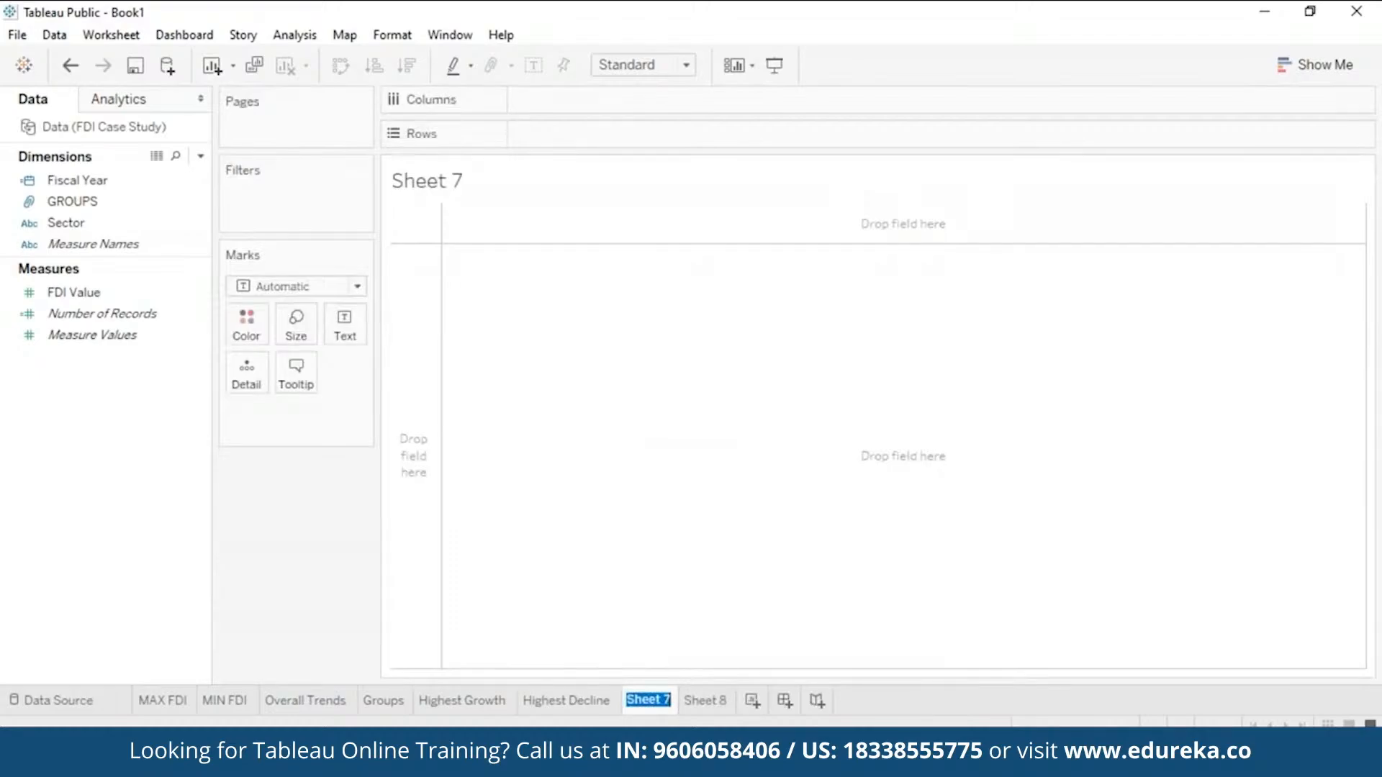
{"action": "type", "text": "Mo"}
{"action": "key", "text": "BackSpace"}
{"action": "key", "text": "BackSpace"}
{"action": "type", "text": "Variation"}
{"action": "key", "text": "Return"}
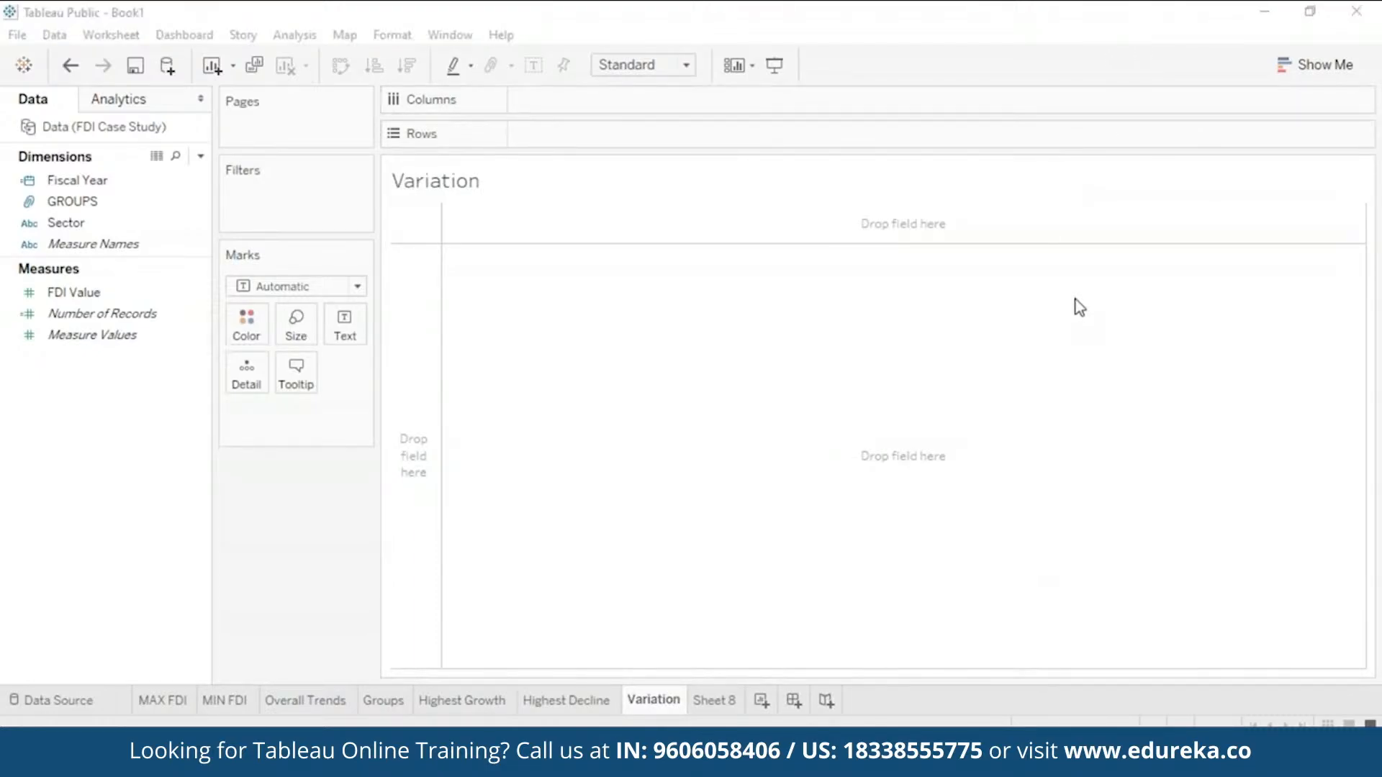
Step: Build a box-and-whisker plot of FDI Value using the Sector dimension on the Variation worksheet
{"action": "left_click", "coordinate": [1299, 64]}
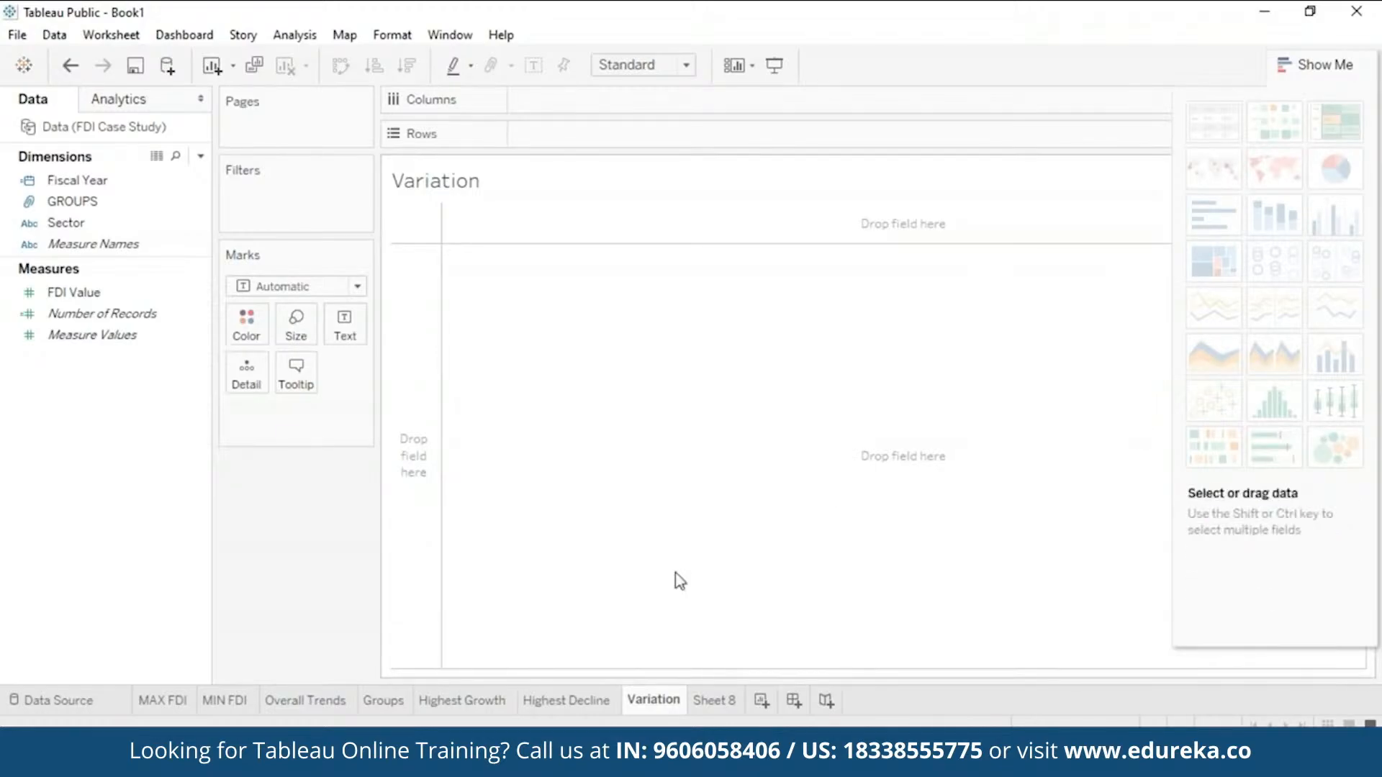
{"action": "left_click_drag", "start_coordinate": [150, 227], "coordinate": [620, 112]}
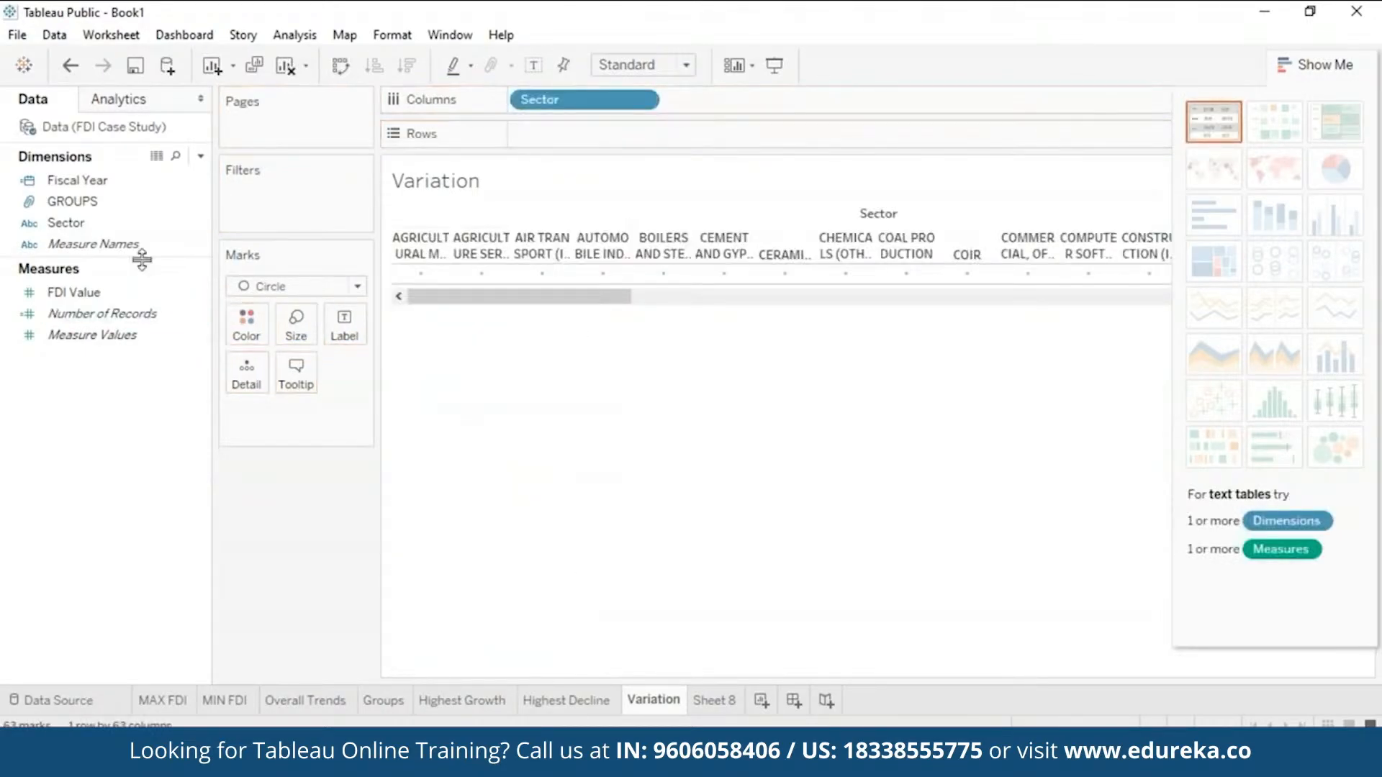
{"action": "left_click_drag", "start_coordinate": [115, 296], "coordinate": [583, 146]}
{"action": "left_click_drag", "start_coordinate": [82, 292], "coordinate": [562, 133]}
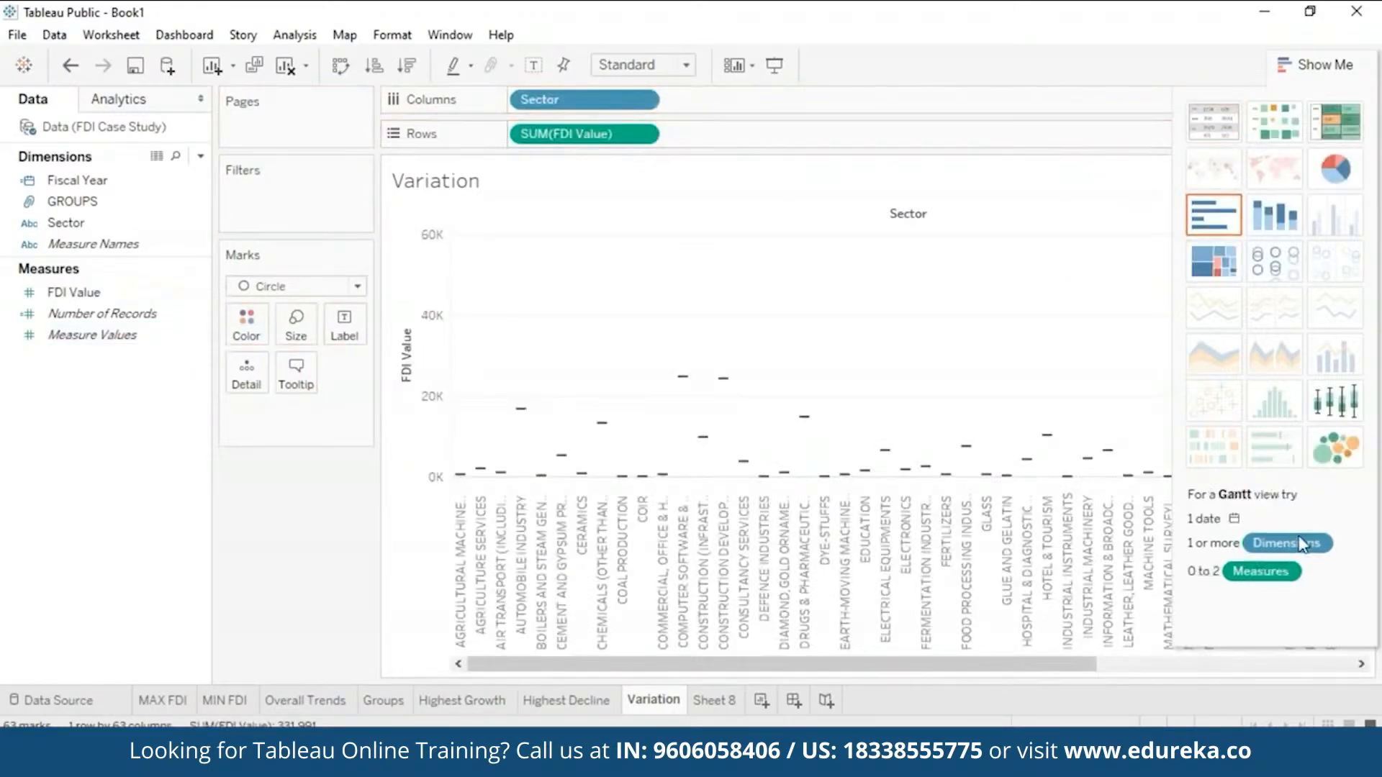
{"action": "left_click", "coordinate": [1334, 408]}
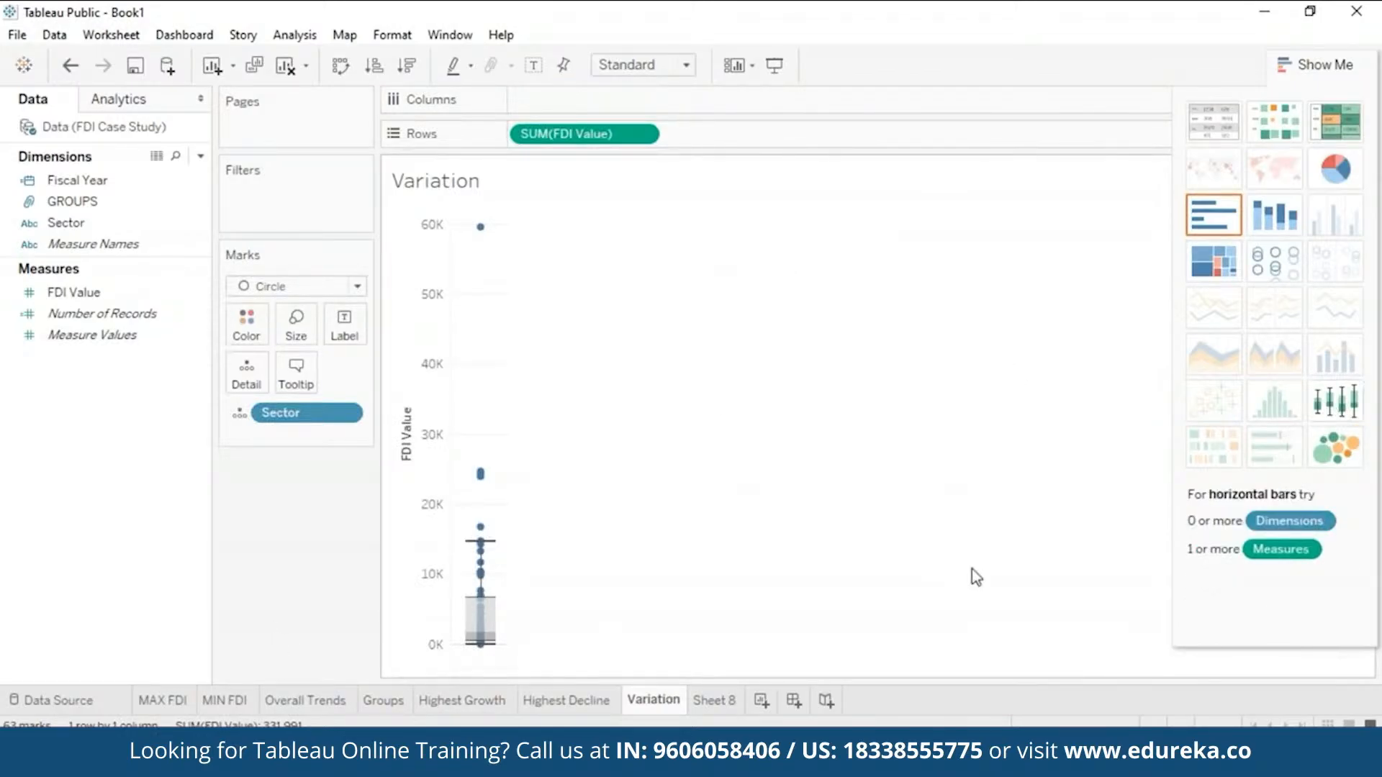
Step: Turn off measure aggregation and arrange the box plots with Sector on Columns and FDI Value on Rows
{"action": "left_click", "coordinate": [296, 37]}
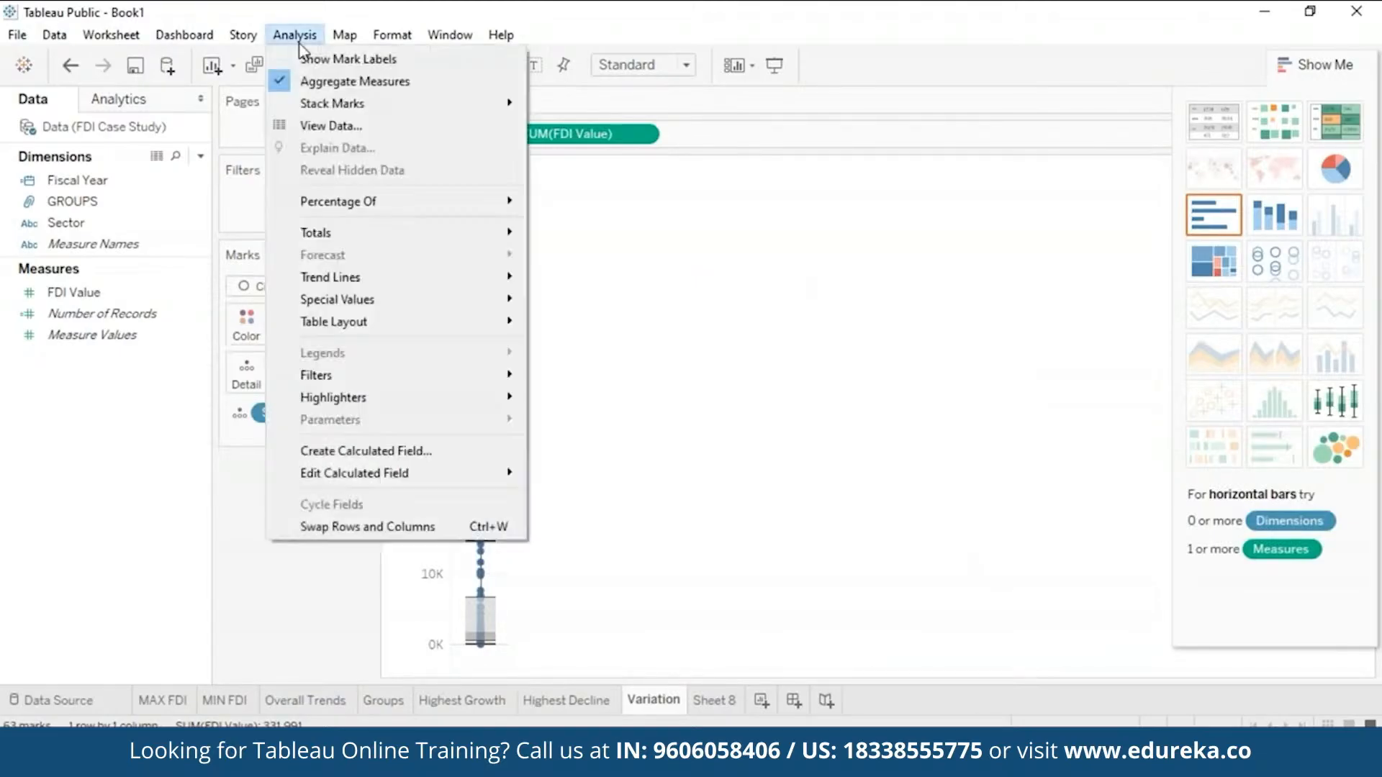
{"action": "left_click", "coordinate": [292, 83]}
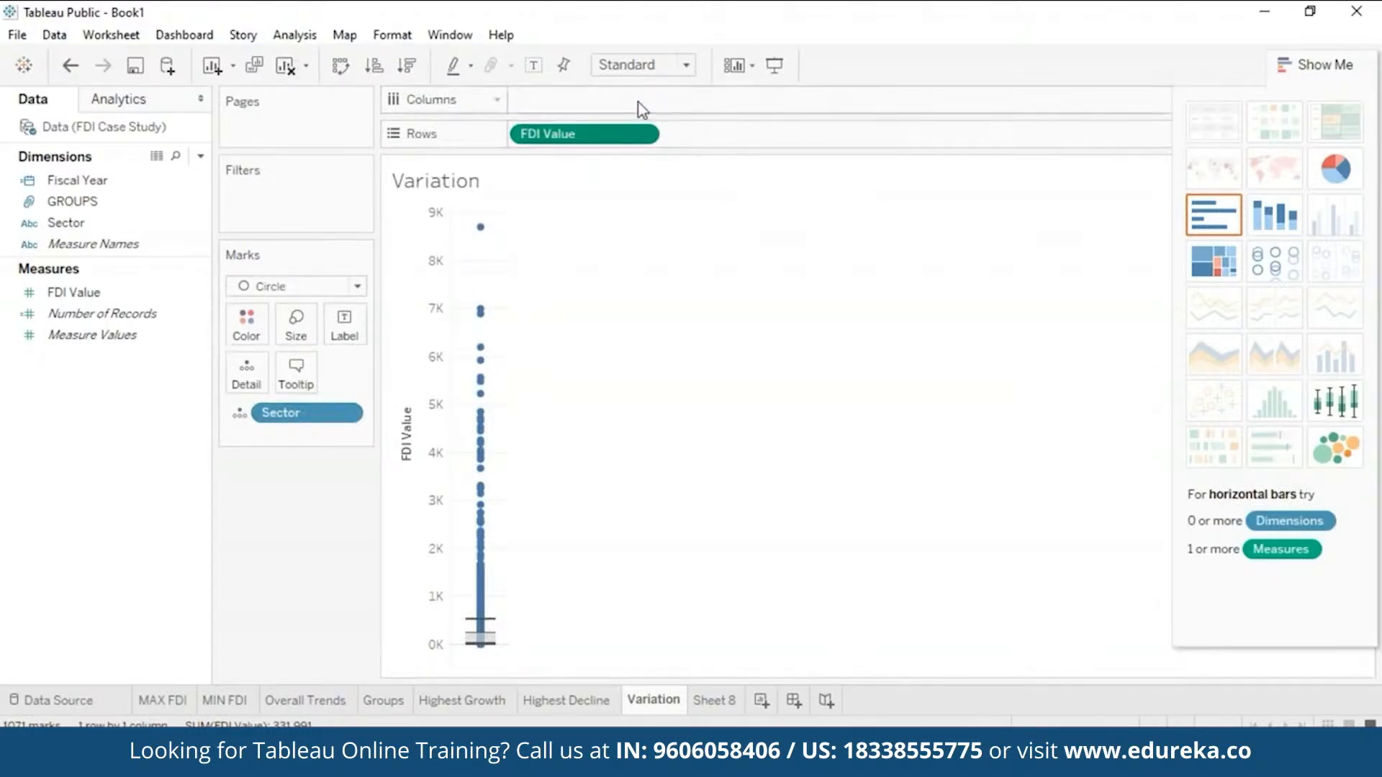
{"action": "left_click_drag", "start_coordinate": [620, 144], "coordinate": [615, 110]}
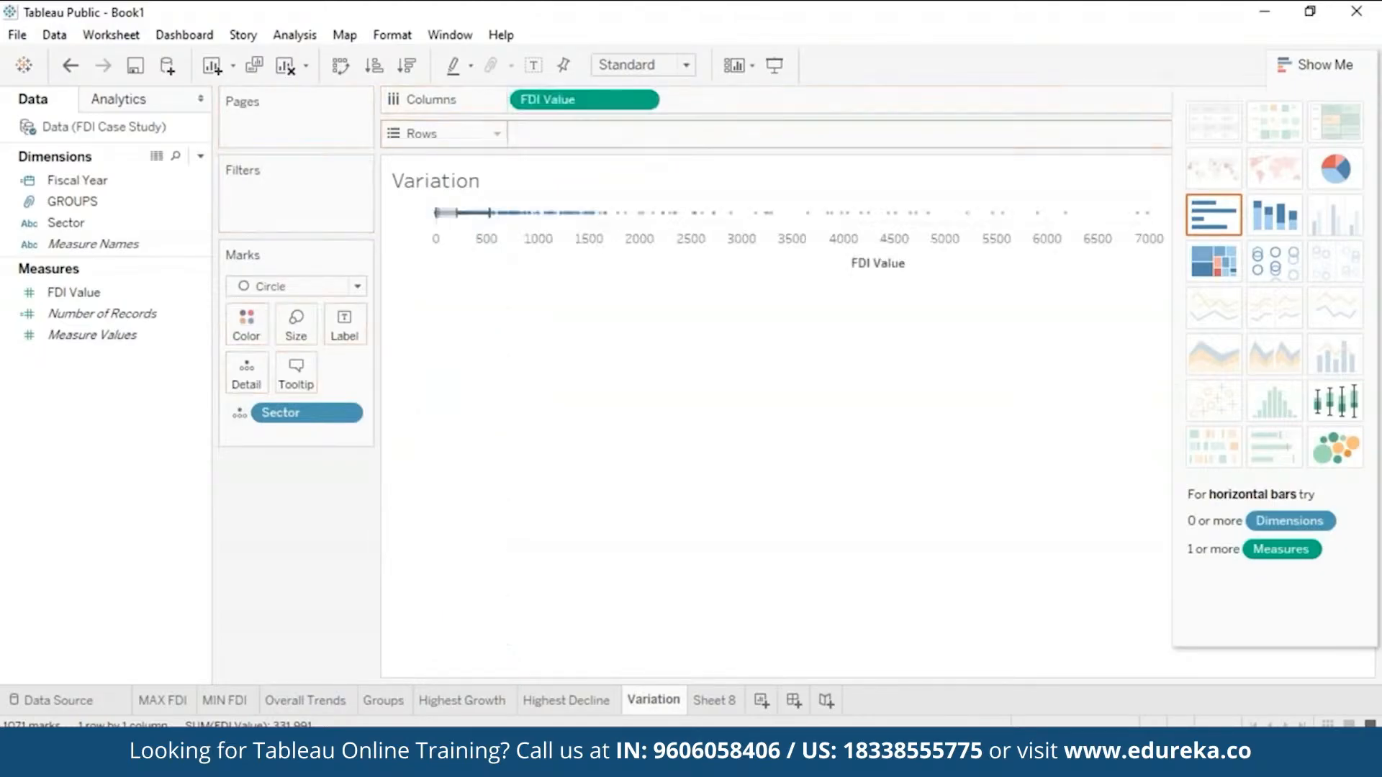
{"action": "left_click_drag", "start_coordinate": [288, 418], "coordinate": [575, 136]}
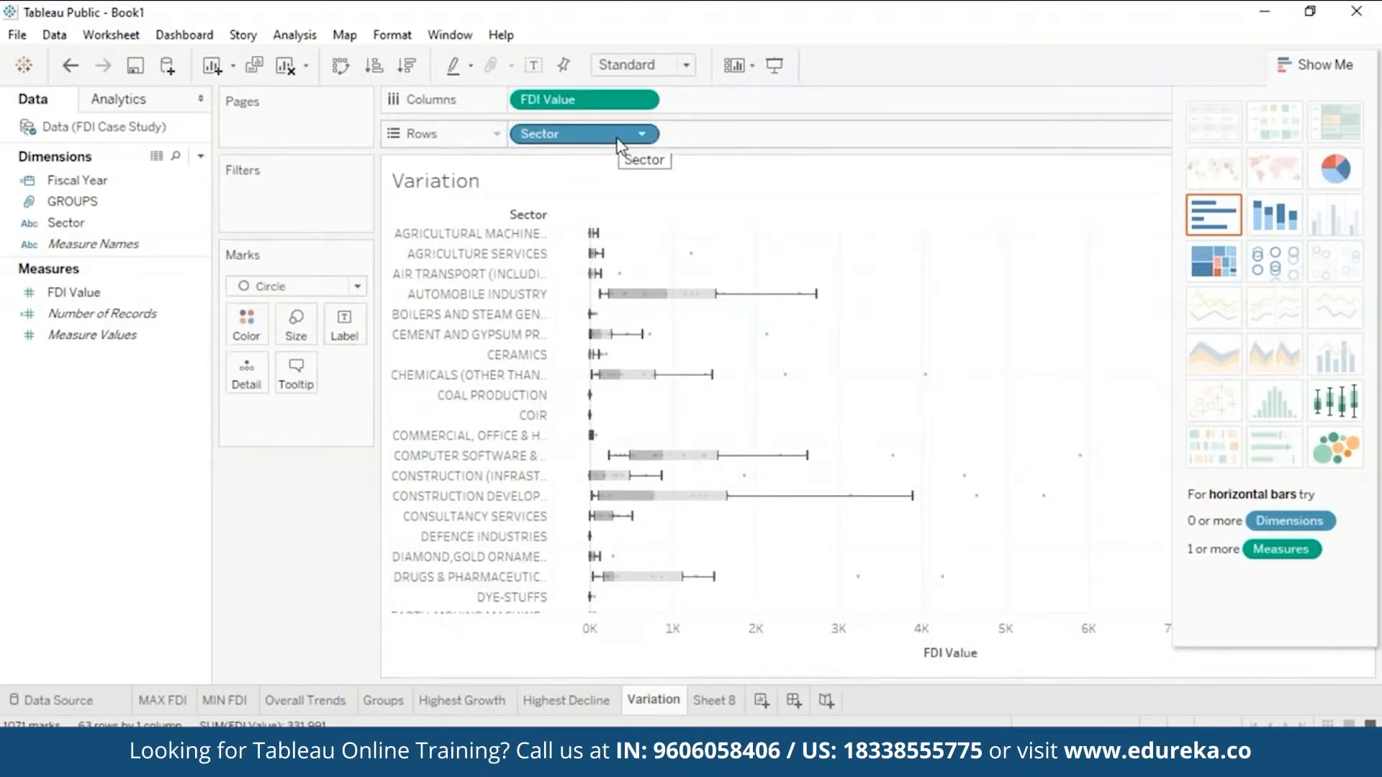
{"action": "key", "text": "ctrl+w"}
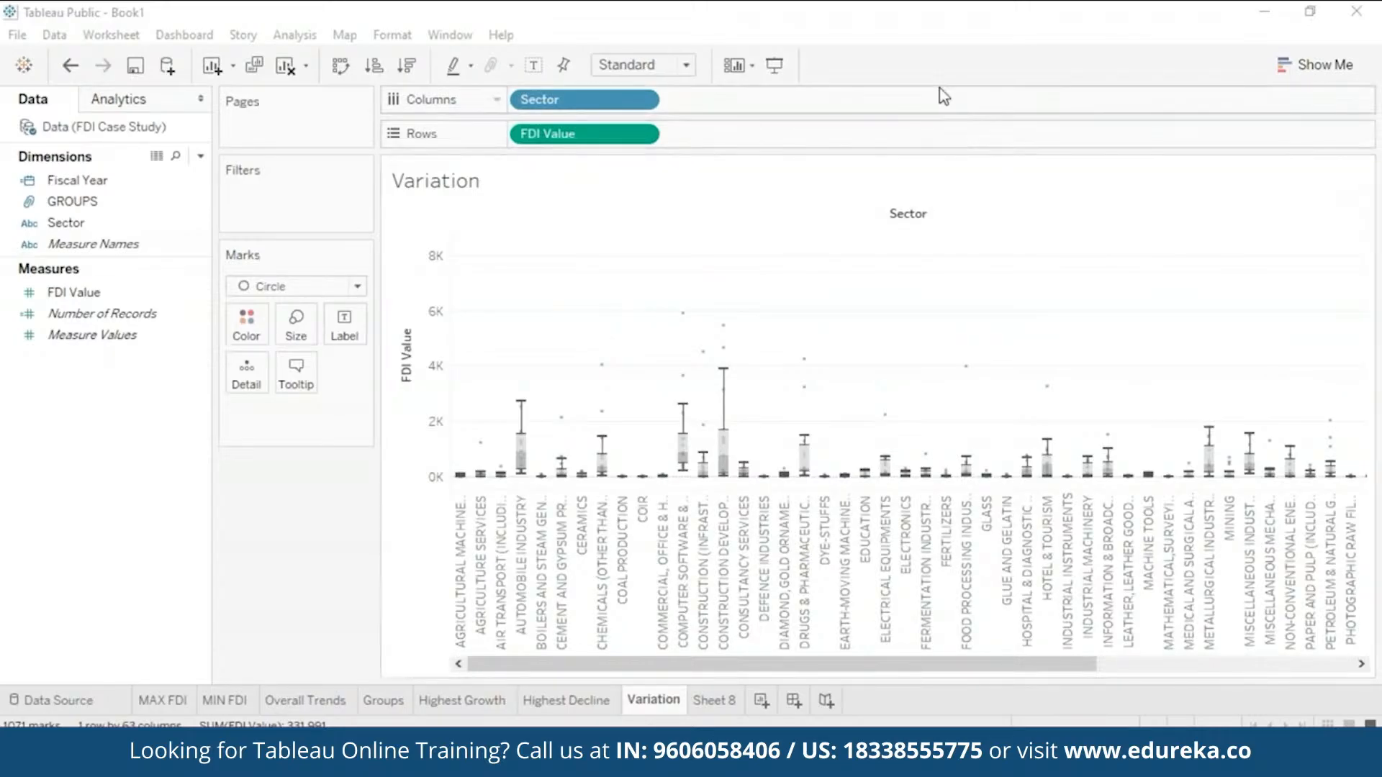
Step: Sort the sector box plots in descending order by FDI Value and inspect the leading sectors' values
{"action": "left_click", "coordinate": [407, 71]}
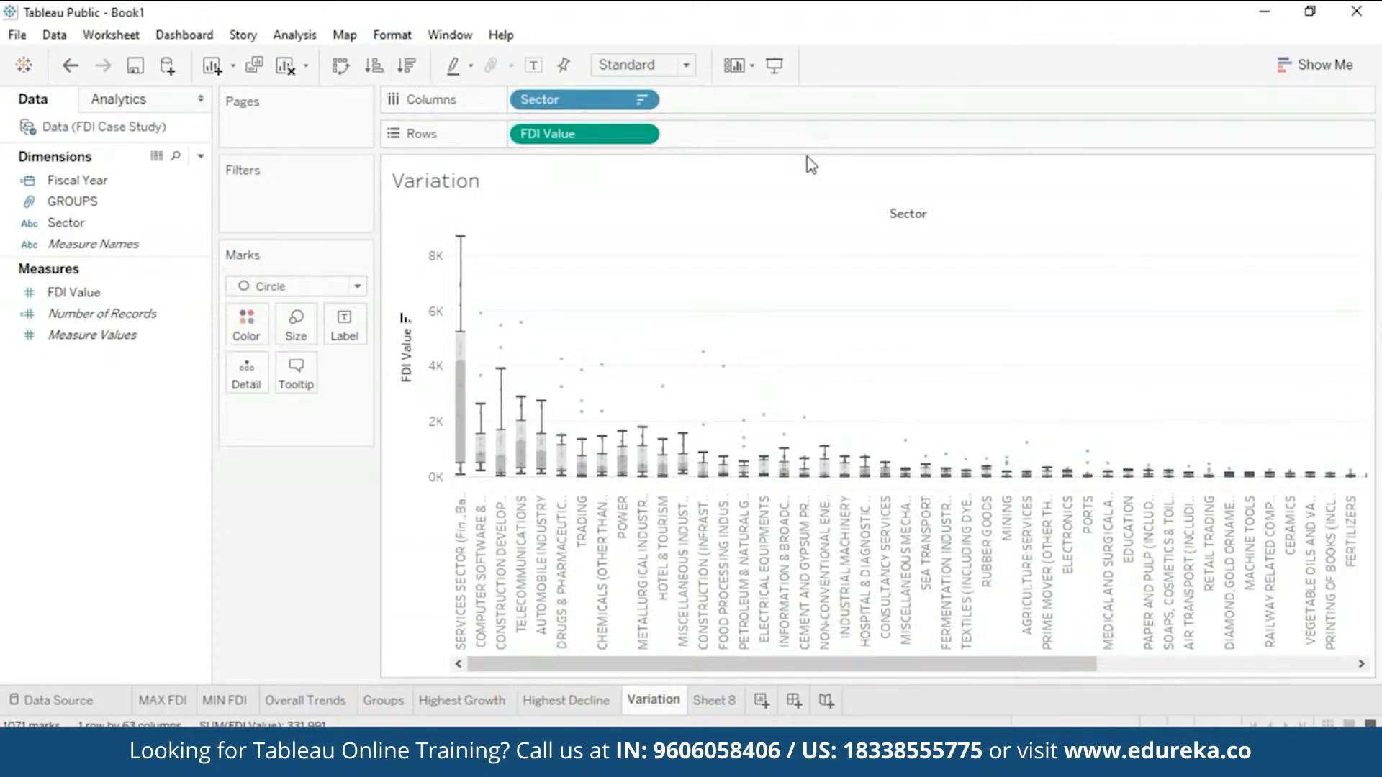
{"action": "mouse_move", "coordinate": [462, 343]}
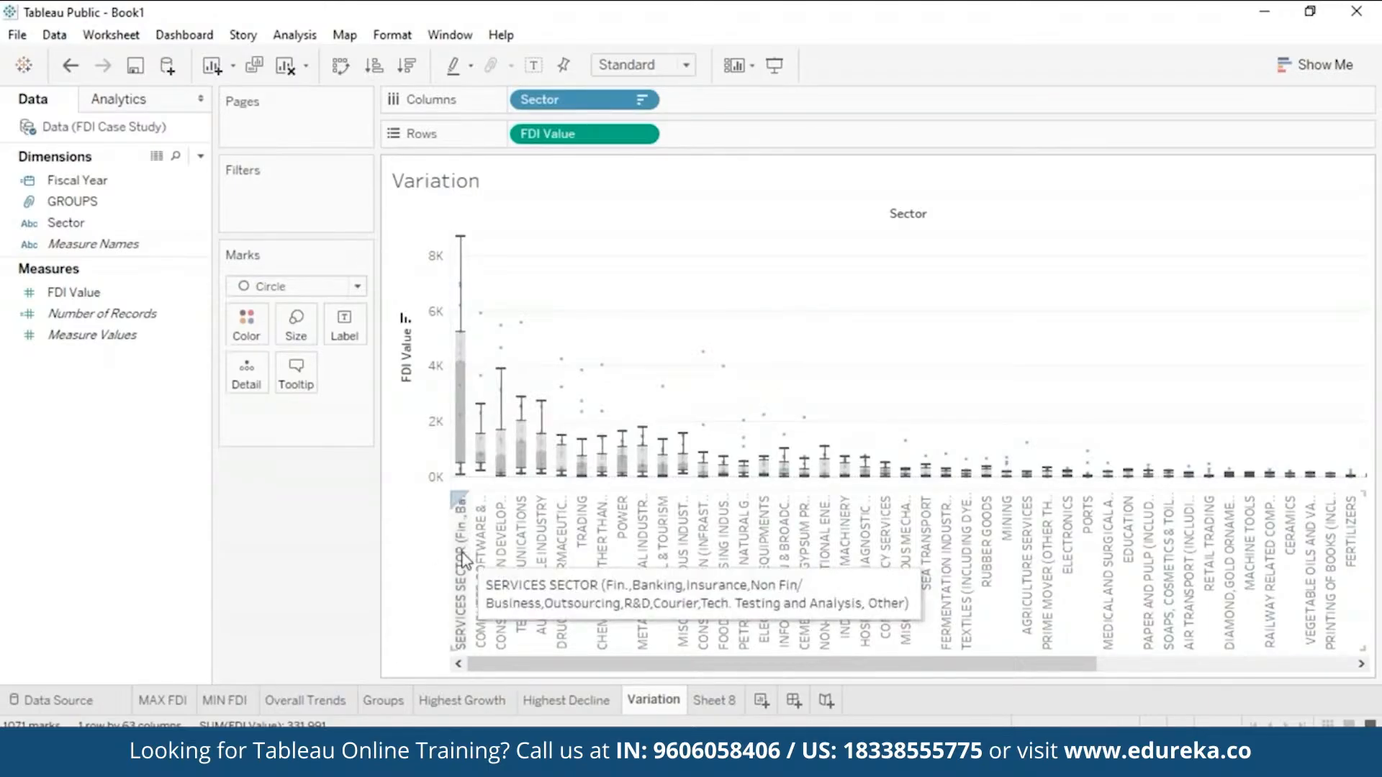
{"action": "mouse_move", "coordinate": [478, 454]}
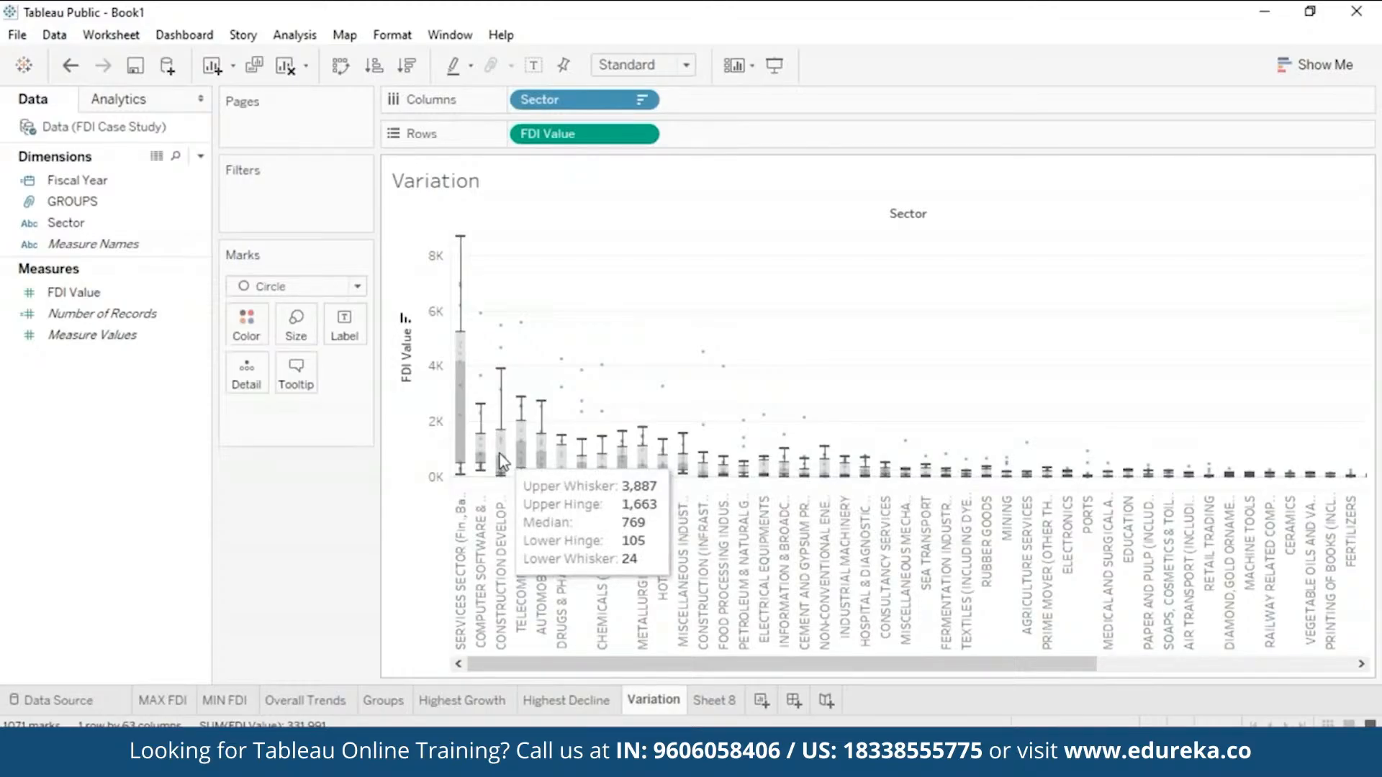
{"action": "mouse_move", "coordinate": [480, 409]}
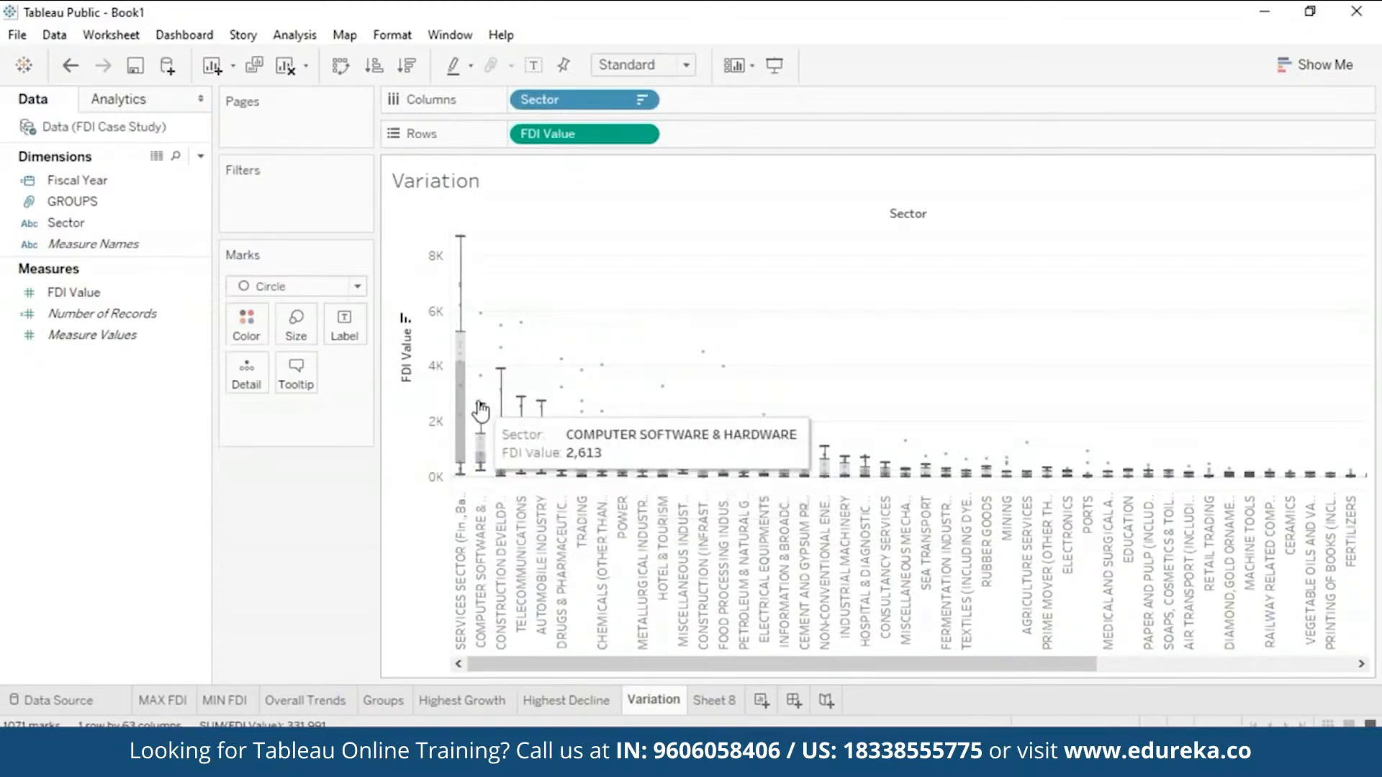
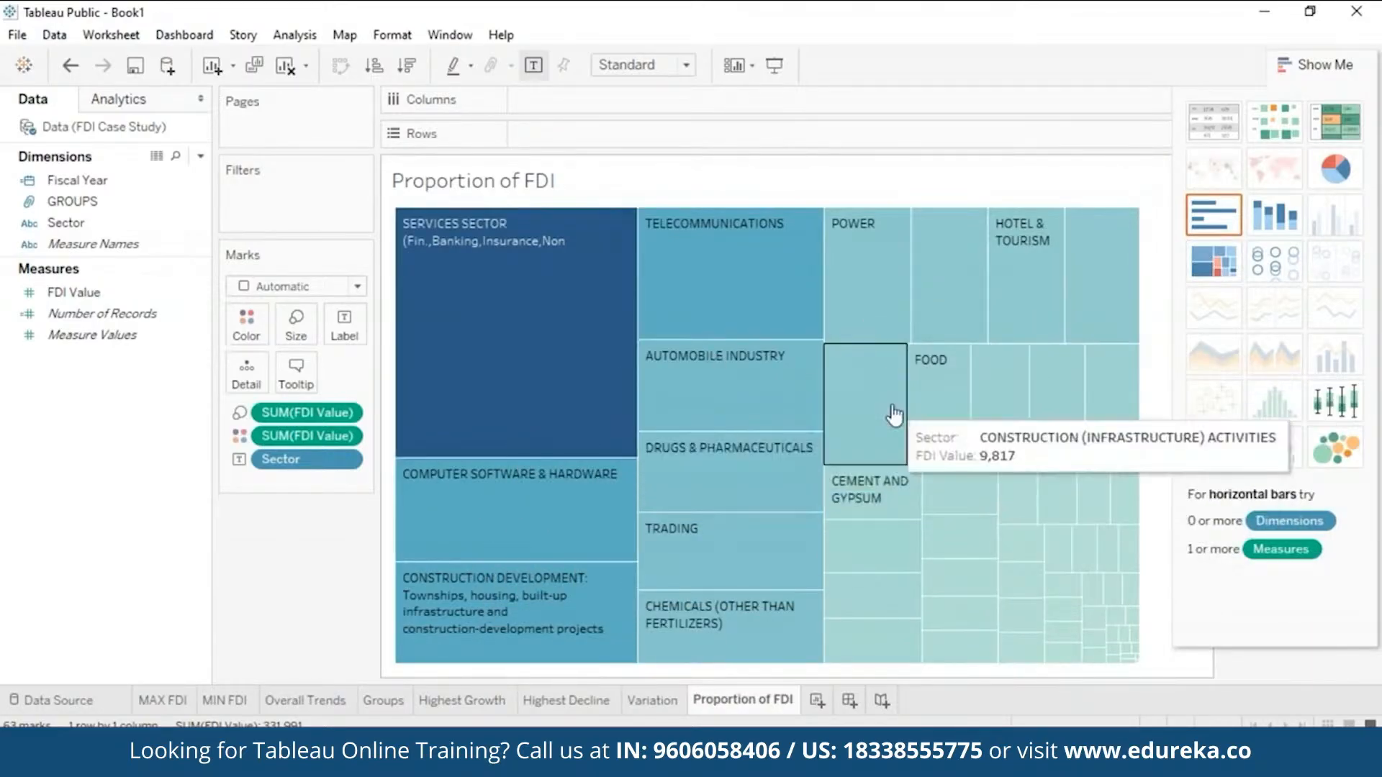
Step: Add a visible Fiscal Year filter to the Proportion of FDI treemap and hide the chart type suggestions
{"action": "left_click_drag", "start_coordinate": [72, 180], "coordinate": [260, 187]}
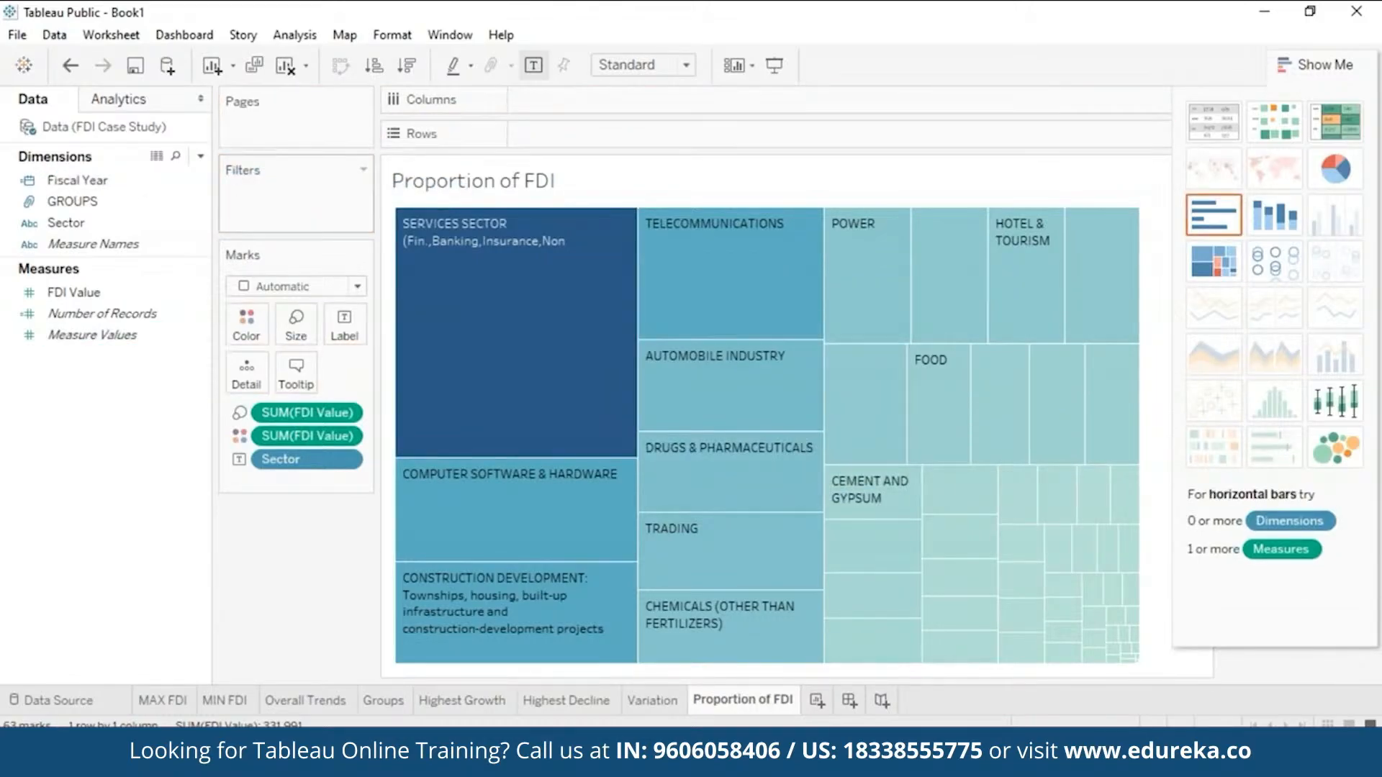
{"action": "right_click", "coordinate": [200, 181]}
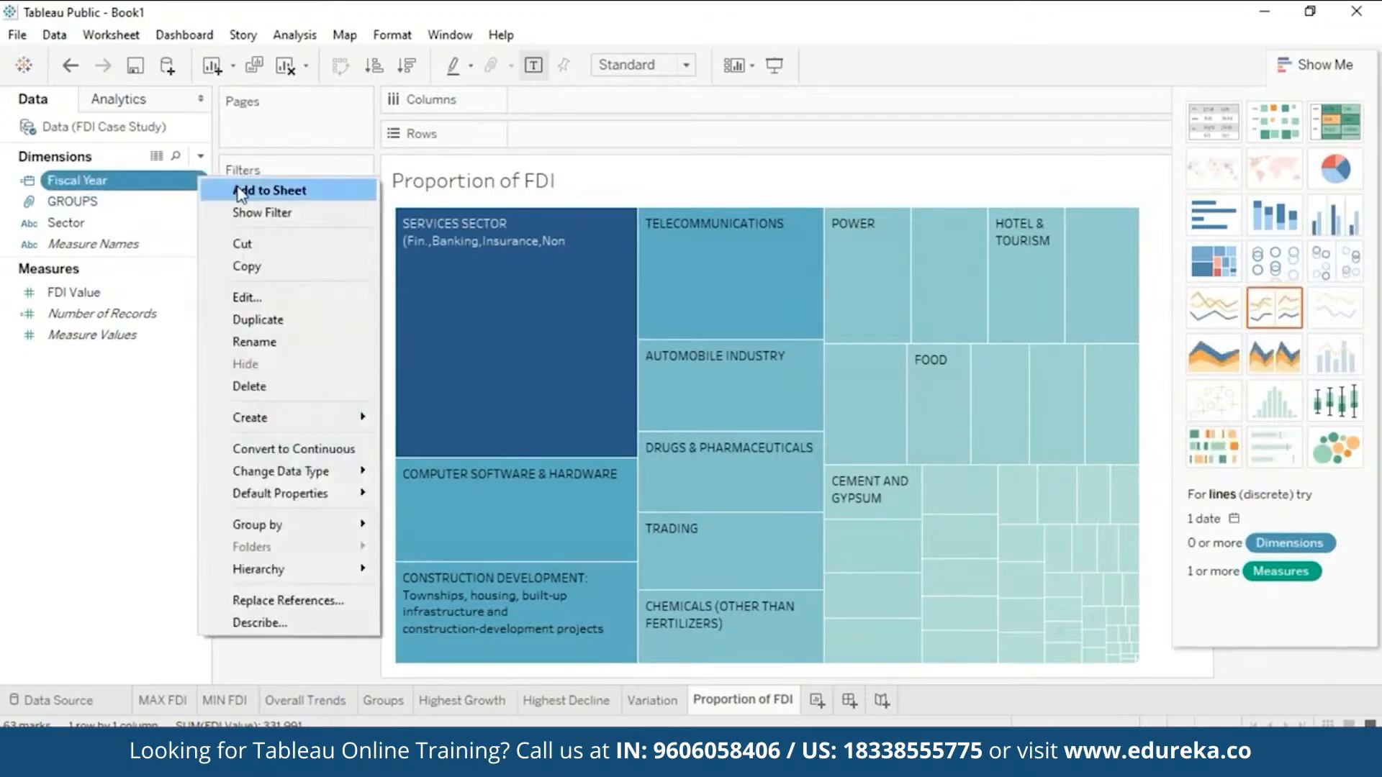
{"action": "left_click", "coordinate": [240, 213]}
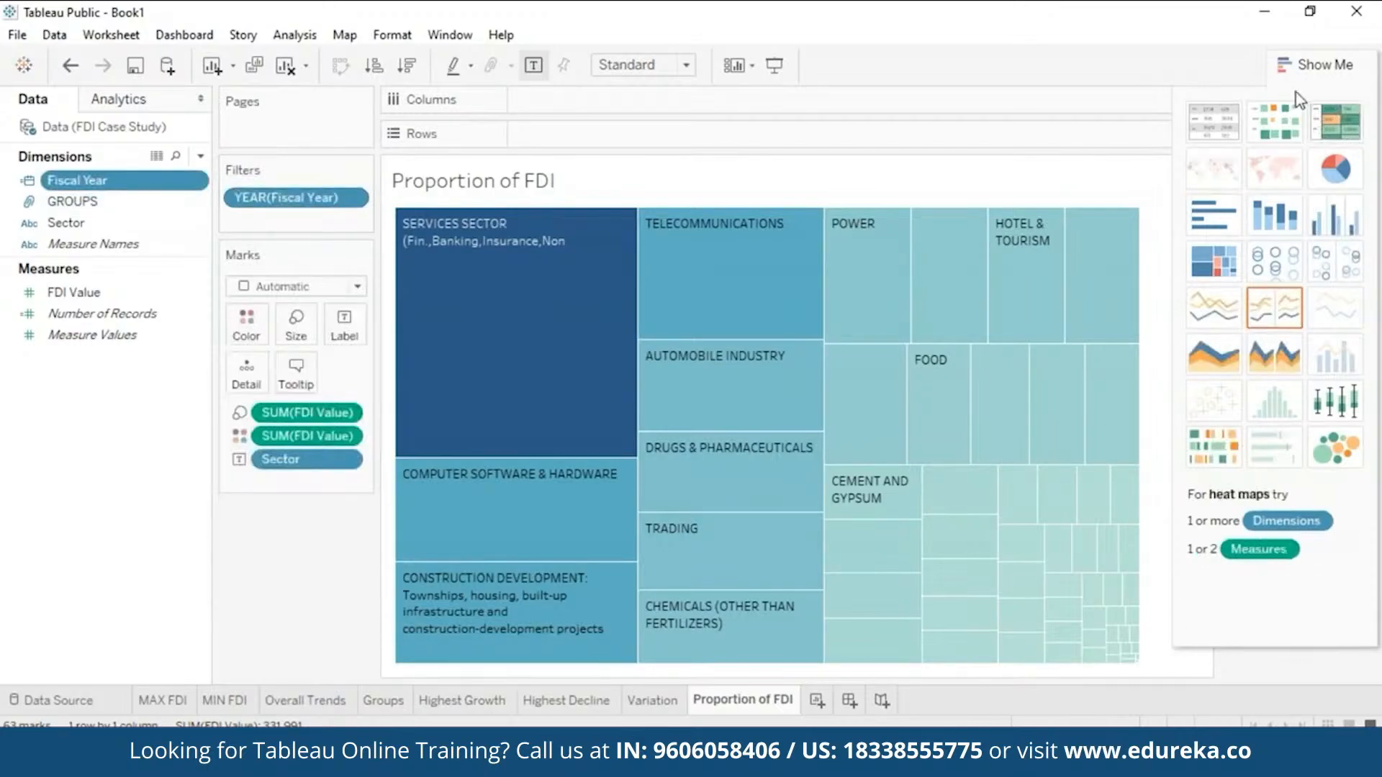
{"action": "left_click", "coordinate": [1295, 64]}
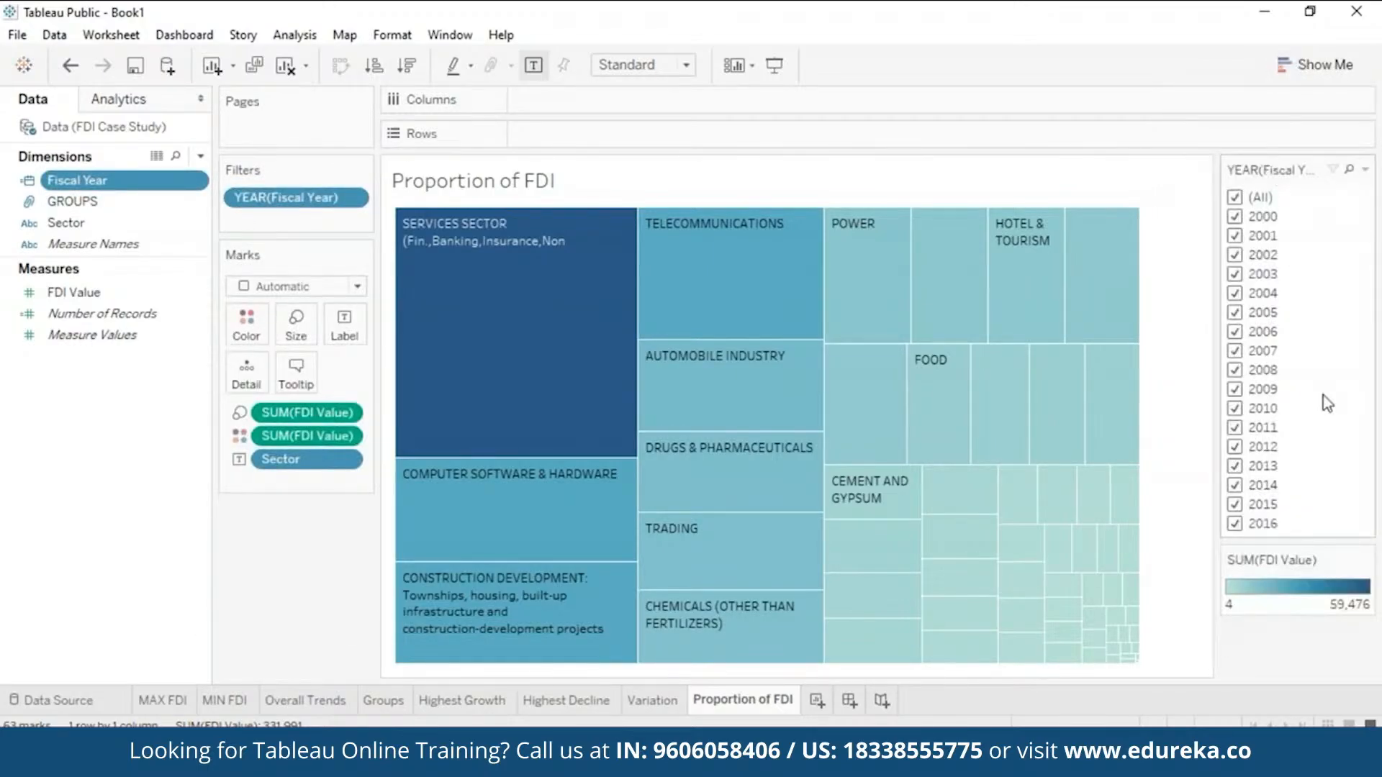
Step: Filter the treemap to a single fiscal year at a time, viewing 2000, 2002 and 2005 and ending on 2016
{"action": "left_click", "coordinate": [1235, 196]}
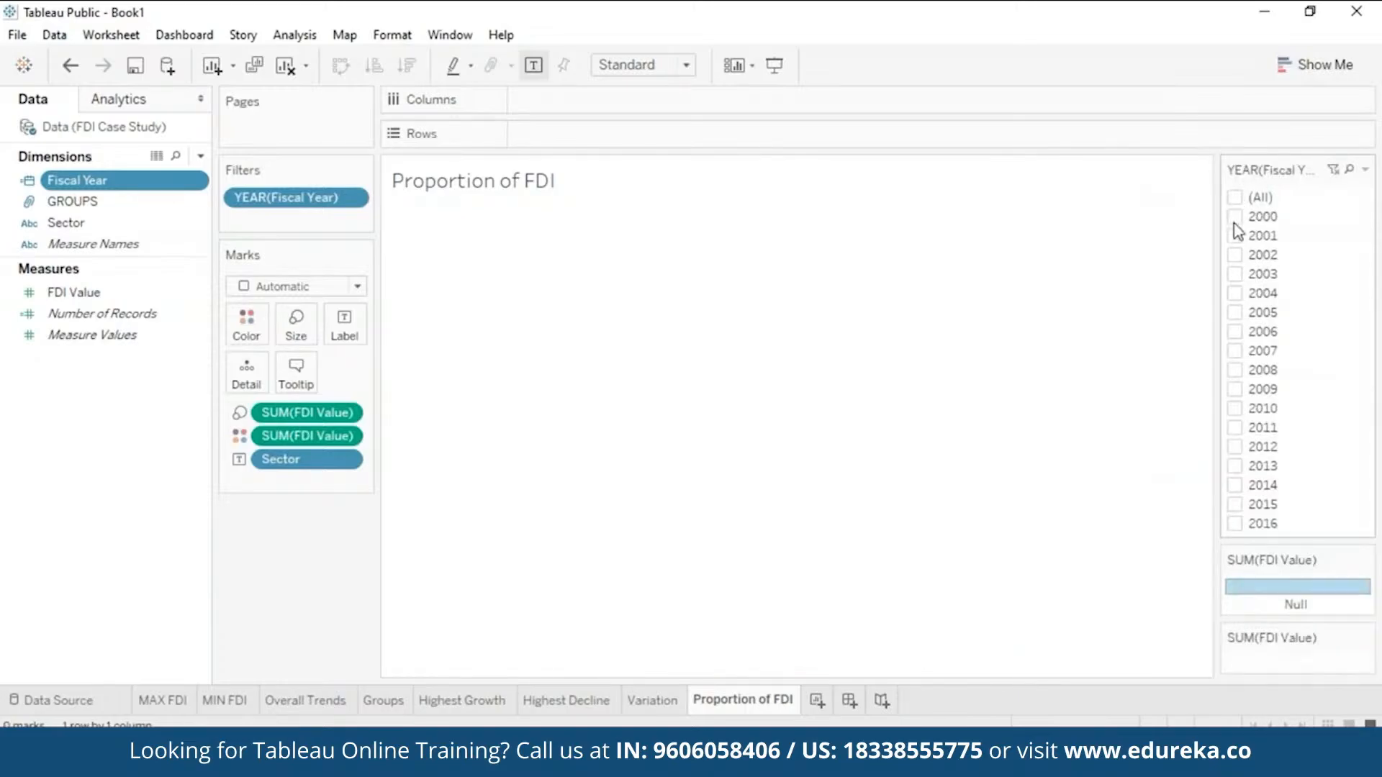
{"action": "left_click", "coordinate": [1235, 216]}
{"action": "left_click", "coordinate": [1235, 255]}
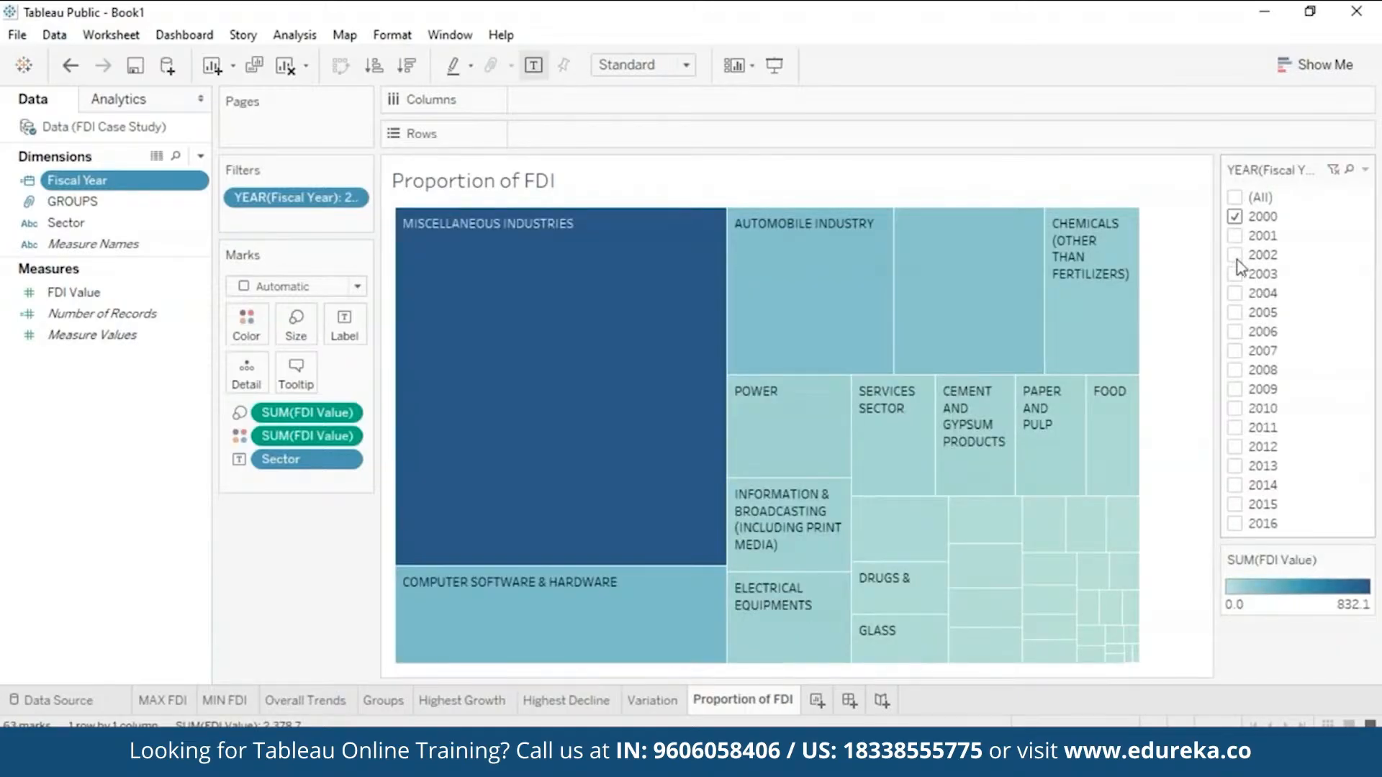
{"action": "left_click", "coordinate": [1235, 216]}
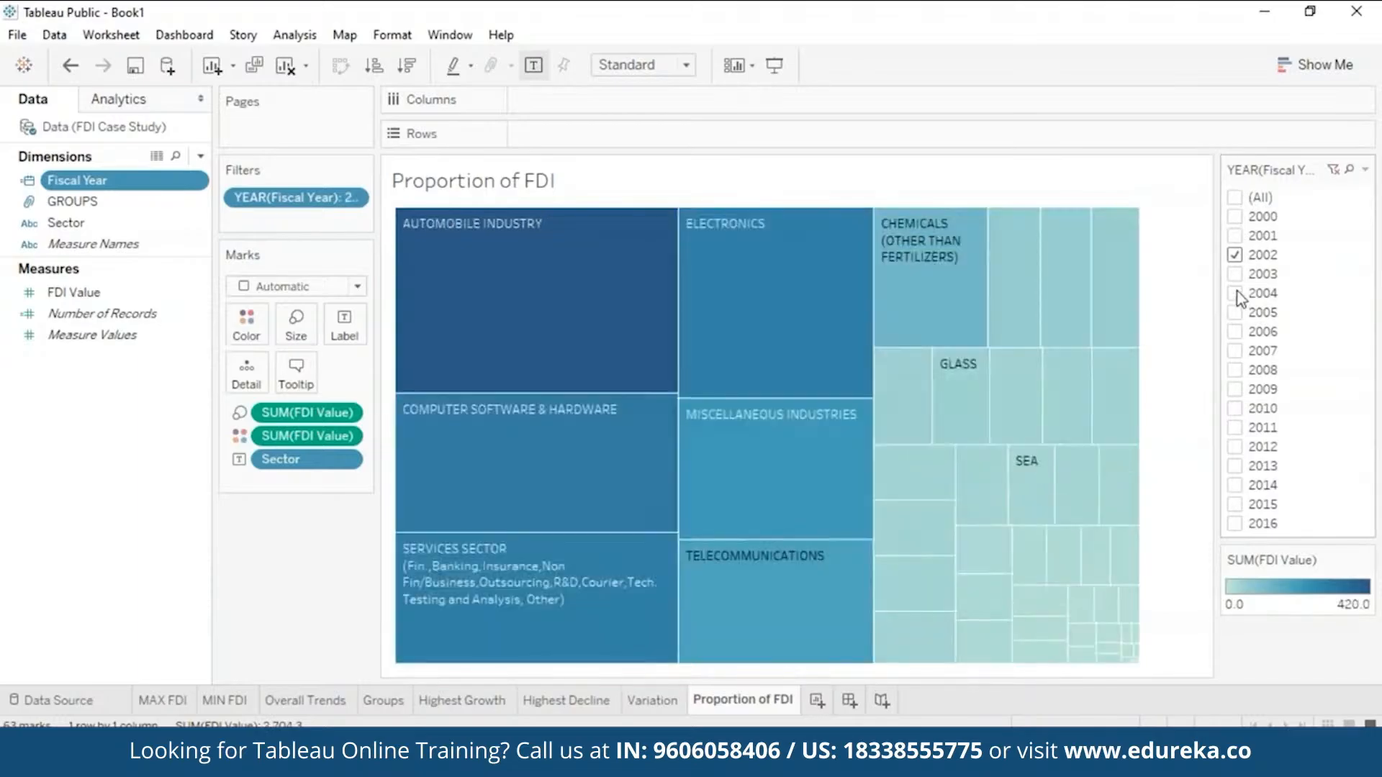
{"action": "left_click", "coordinate": [1235, 254]}
{"action": "left_click", "coordinate": [1235, 314]}
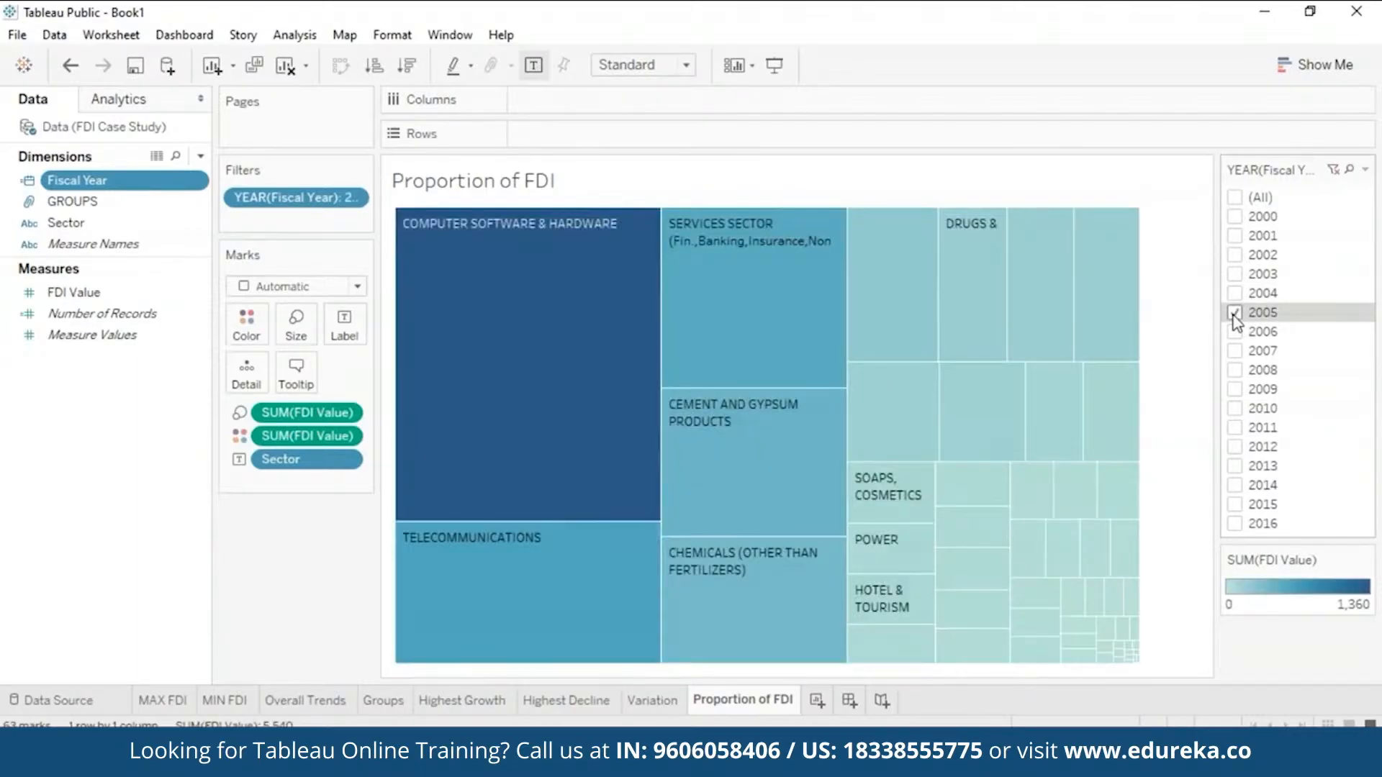
{"action": "mouse_move", "coordinate": [525, 453]}
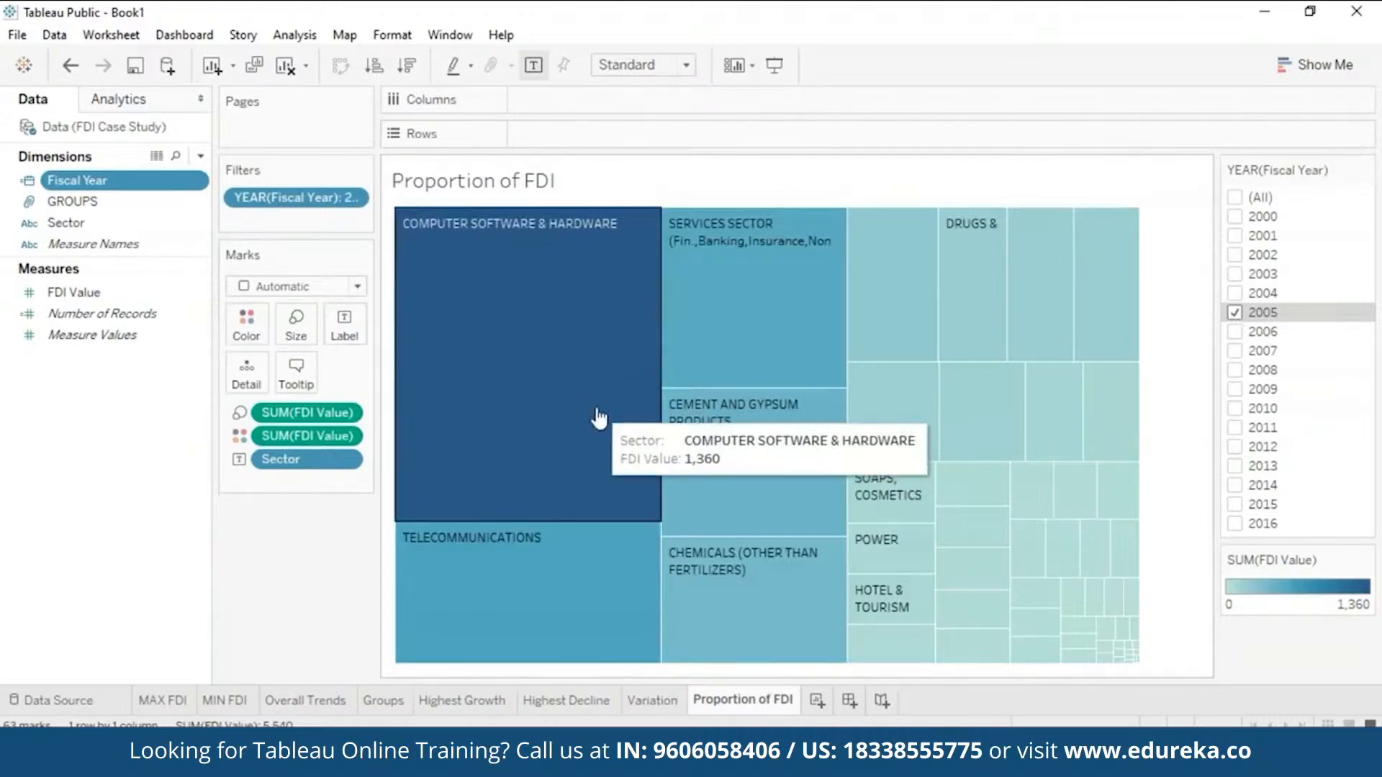
{"action": "left_click", "coordinate": [1235, 314]}
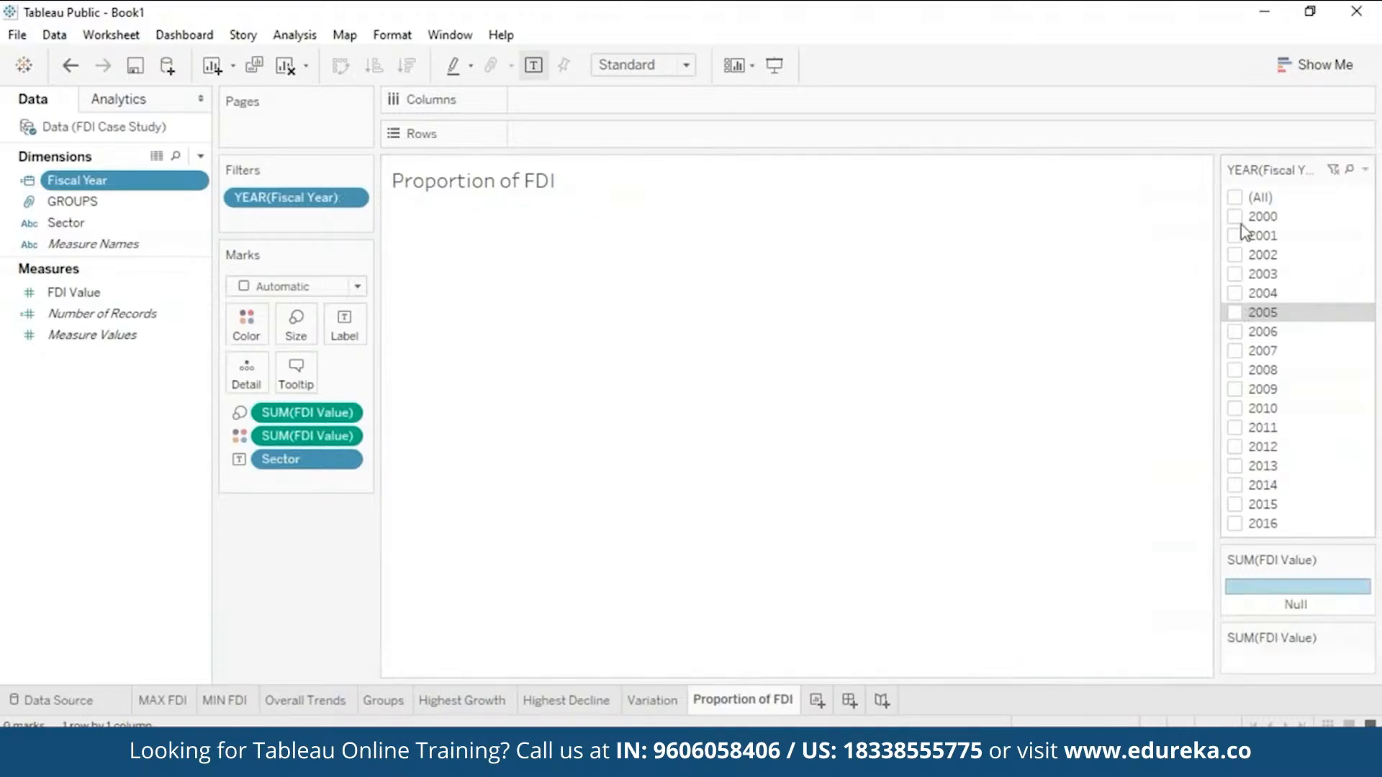
{"action": "left_click", "coordinate": [1234, 524]}
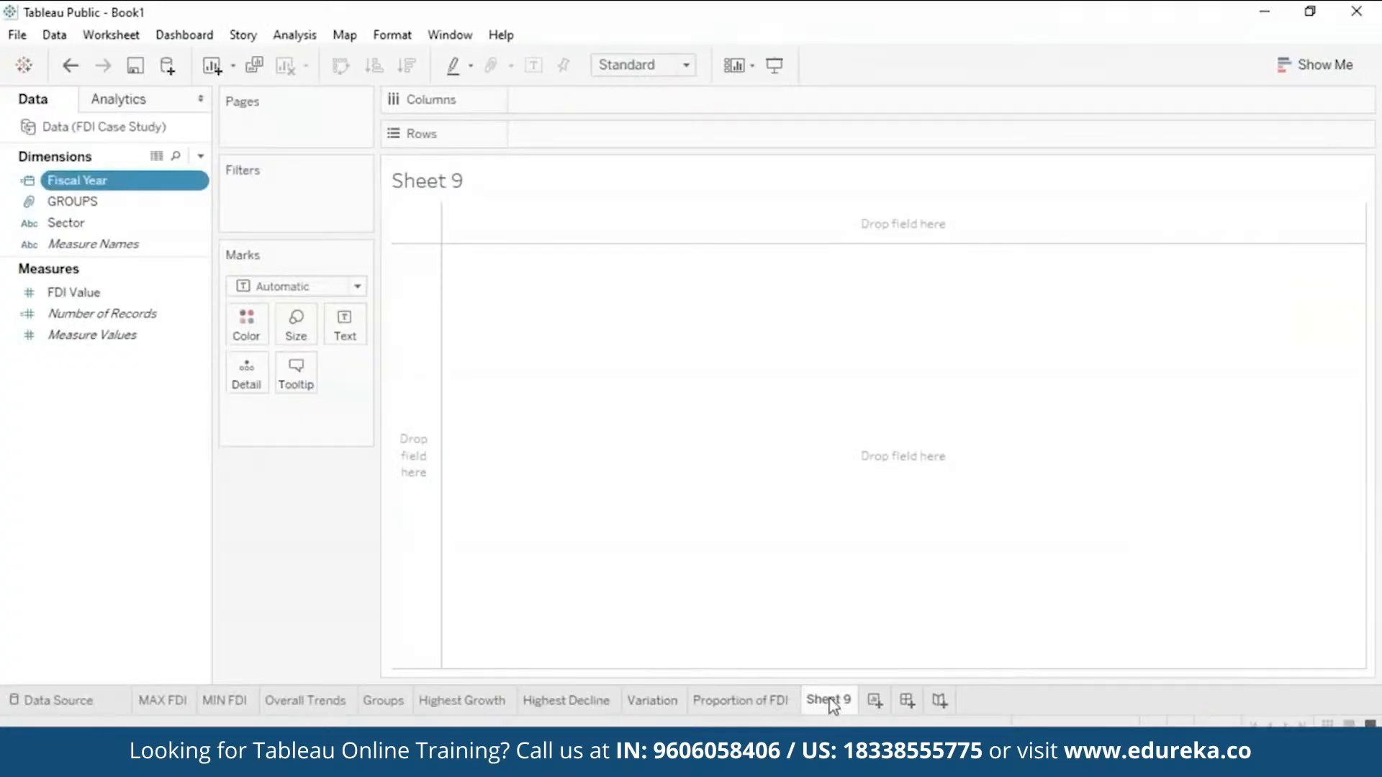
Step: Rename the Sheet 9 worksheet as Clusters
{"action": "right_click", "coordinate": [829, 698]}
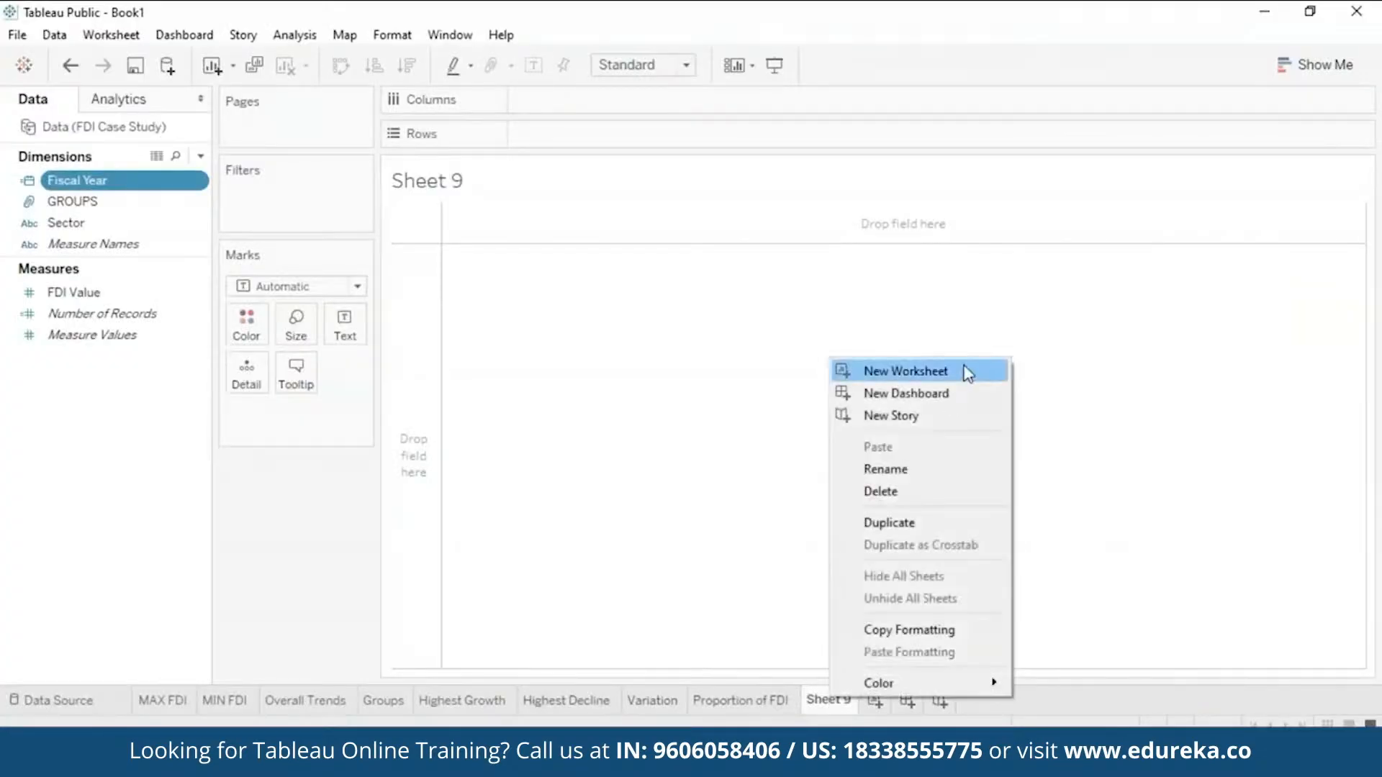
{"action": "left_click", "coordinate": [954, 471]}
{"action": "type", "text": "Clusters"}
{"action": "key", "text": "Return"}
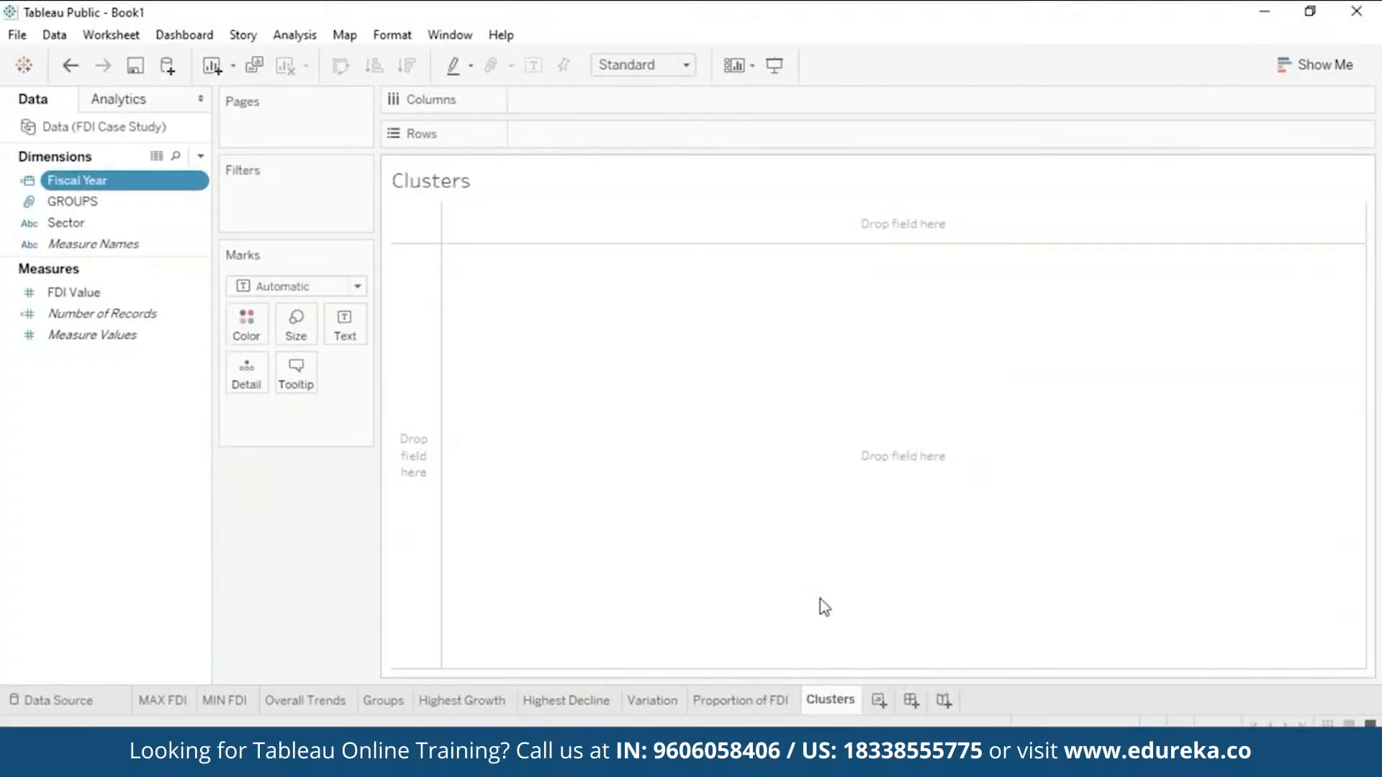
Step: Build a text table on the Clusters worksheet listing the summed FDI Value for each Sector
{"action": "double_click", "coordinate": [141, 223]}
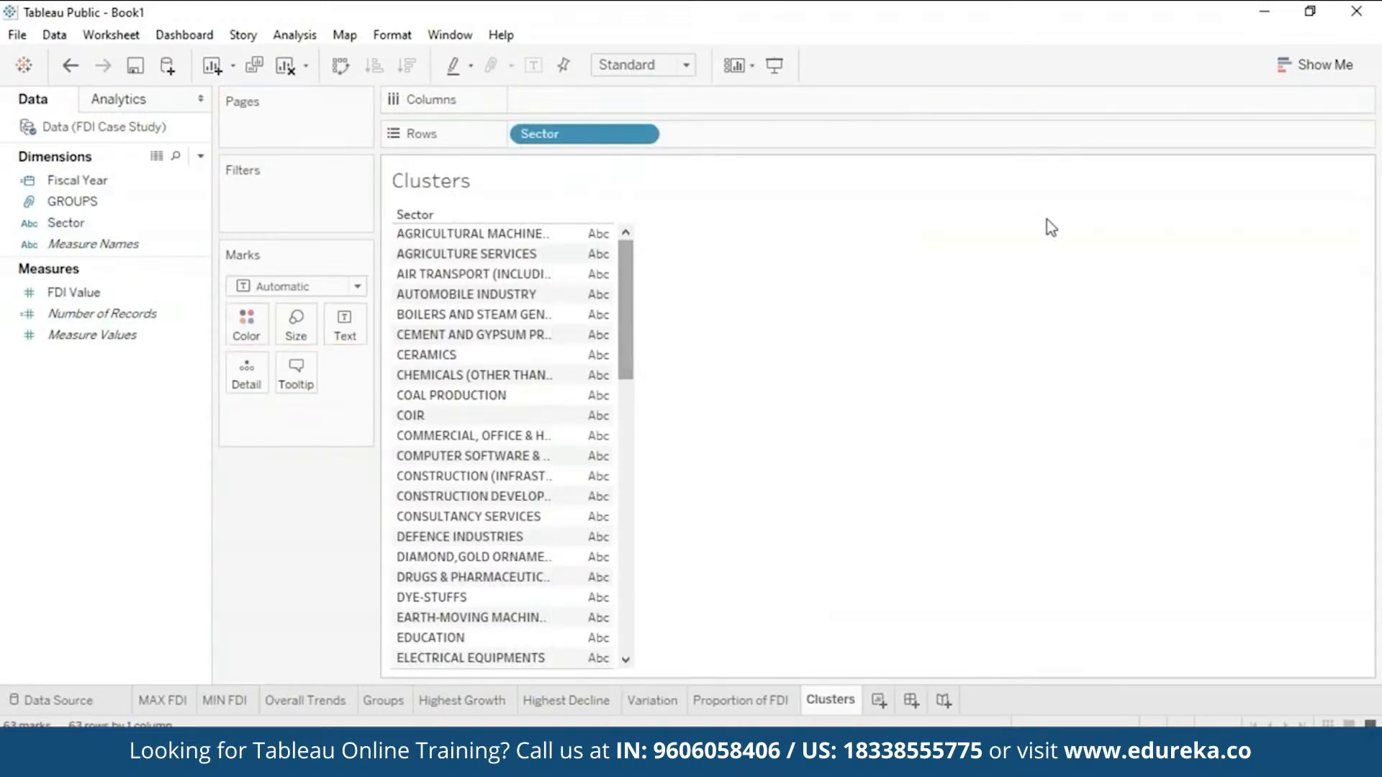
{"action": "left_click", "coordinate": [109, 313]}
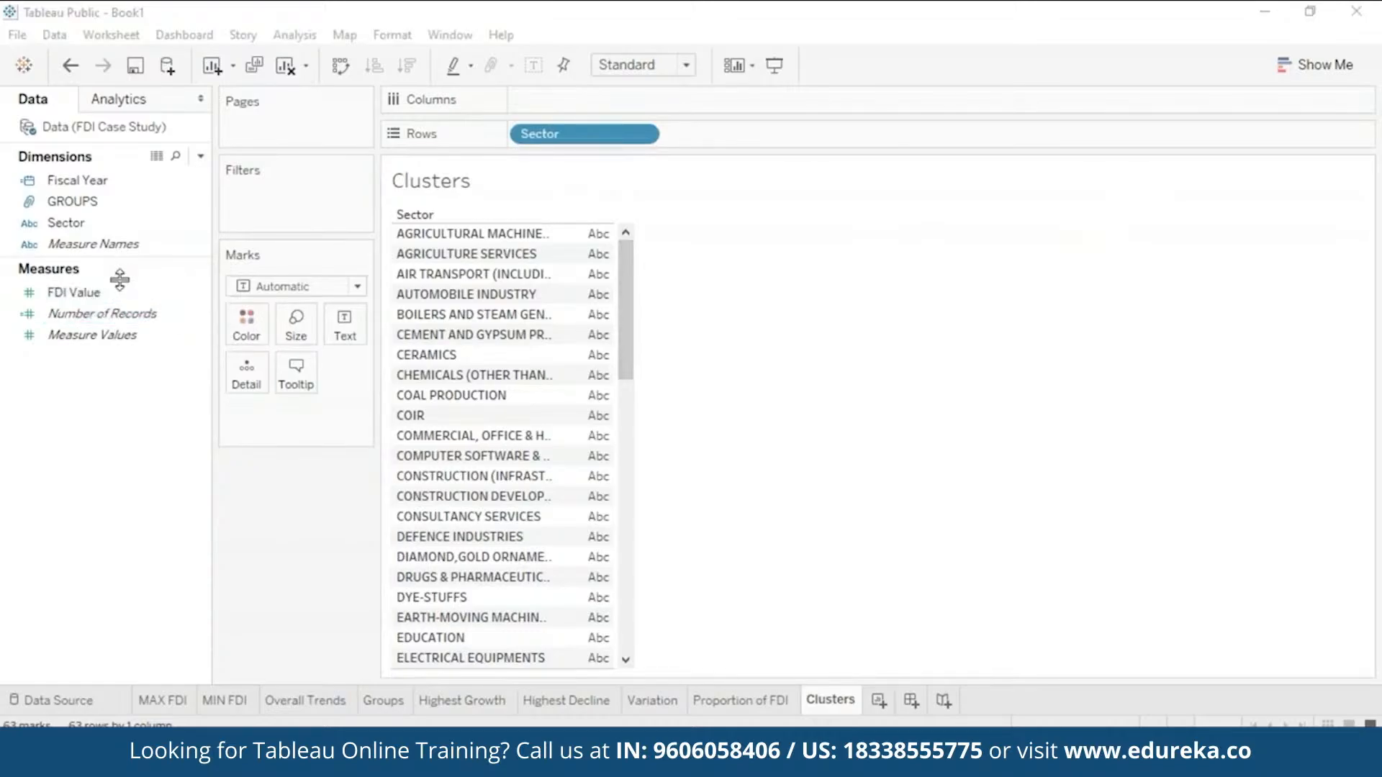
{"action": "left_click_drag", "start_coordinate": [133, 293], "coordinate": [576, 270]}
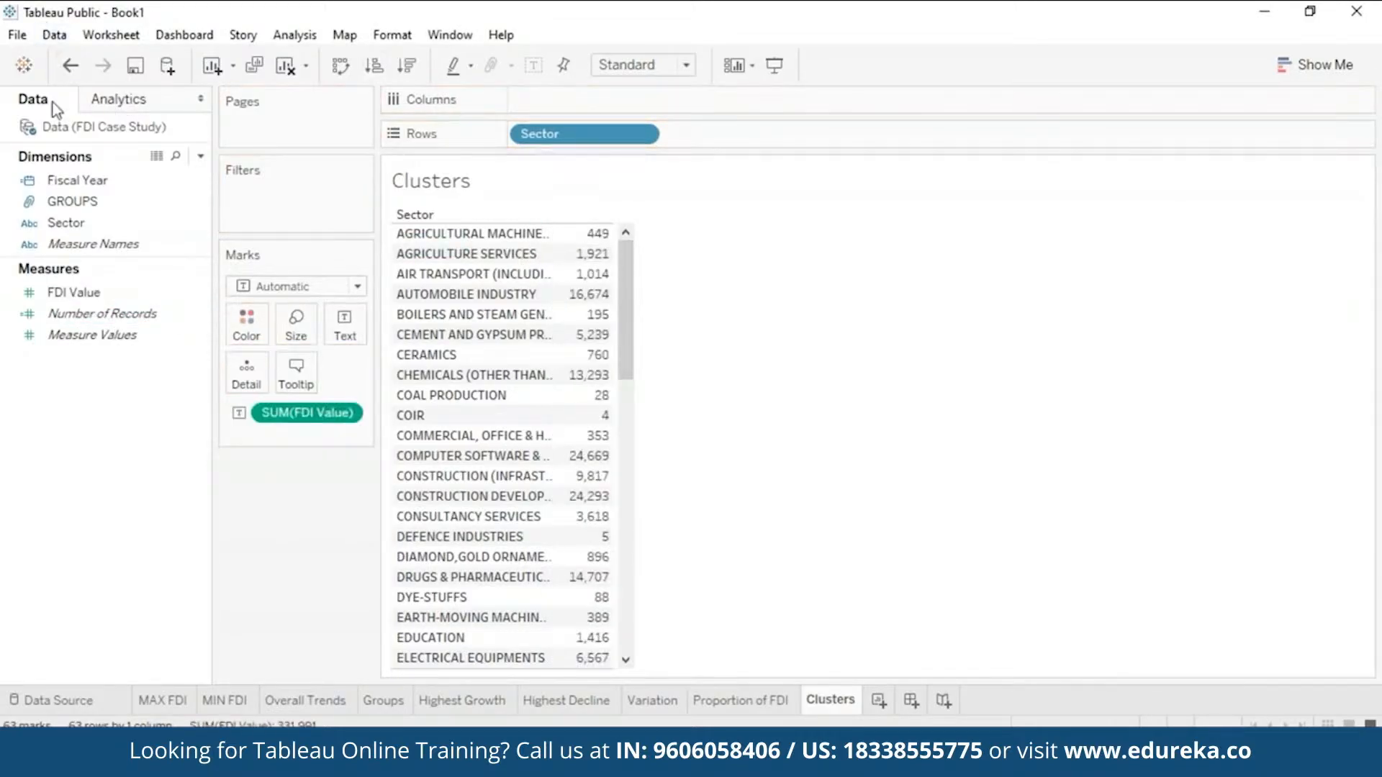
Step: Apply a cluster model to the sector table based on SUM(FDI Value), leaving the number of clusters on Automatic
{"action": "left_click", "coordinate": [164, 99]}
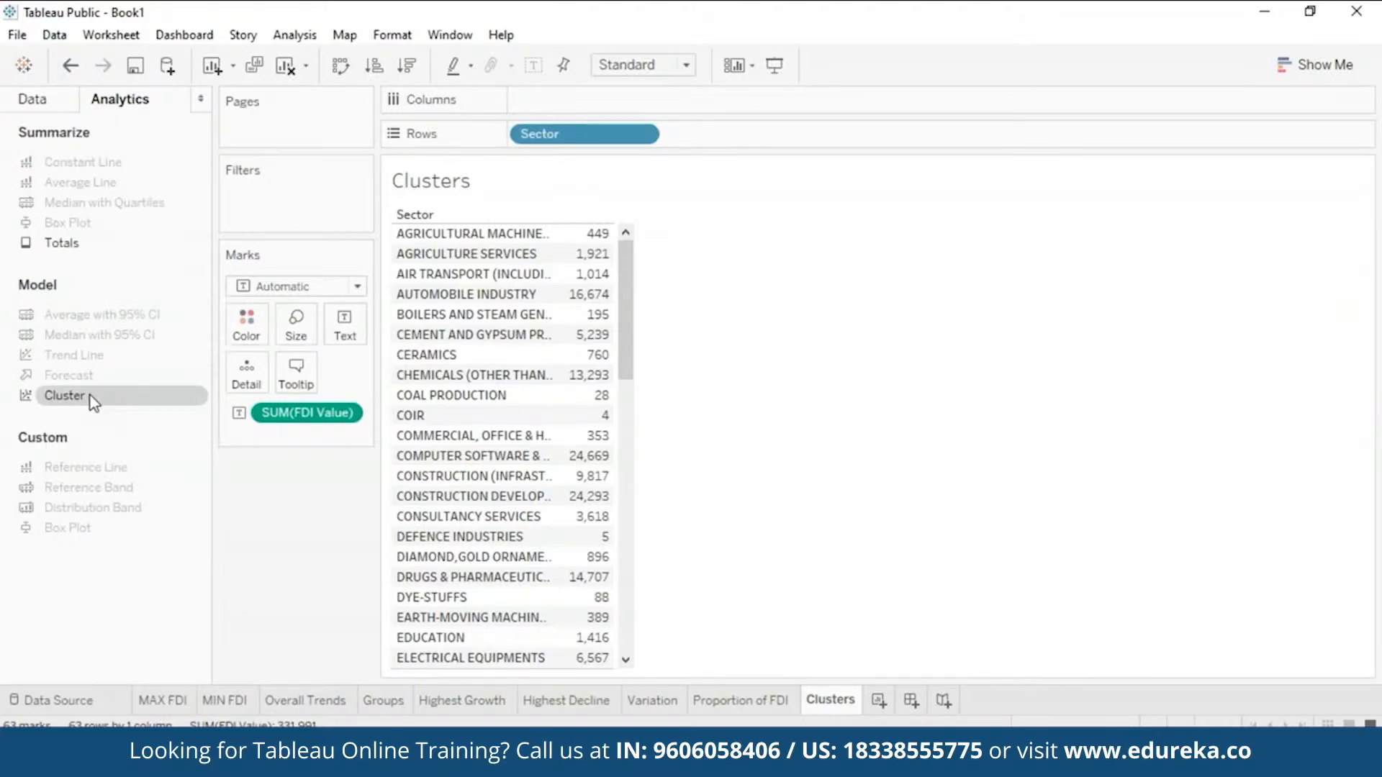
{"action": "left_click_drag", "start_coordinate": [89, 395], "coordinate": [572, 239]}
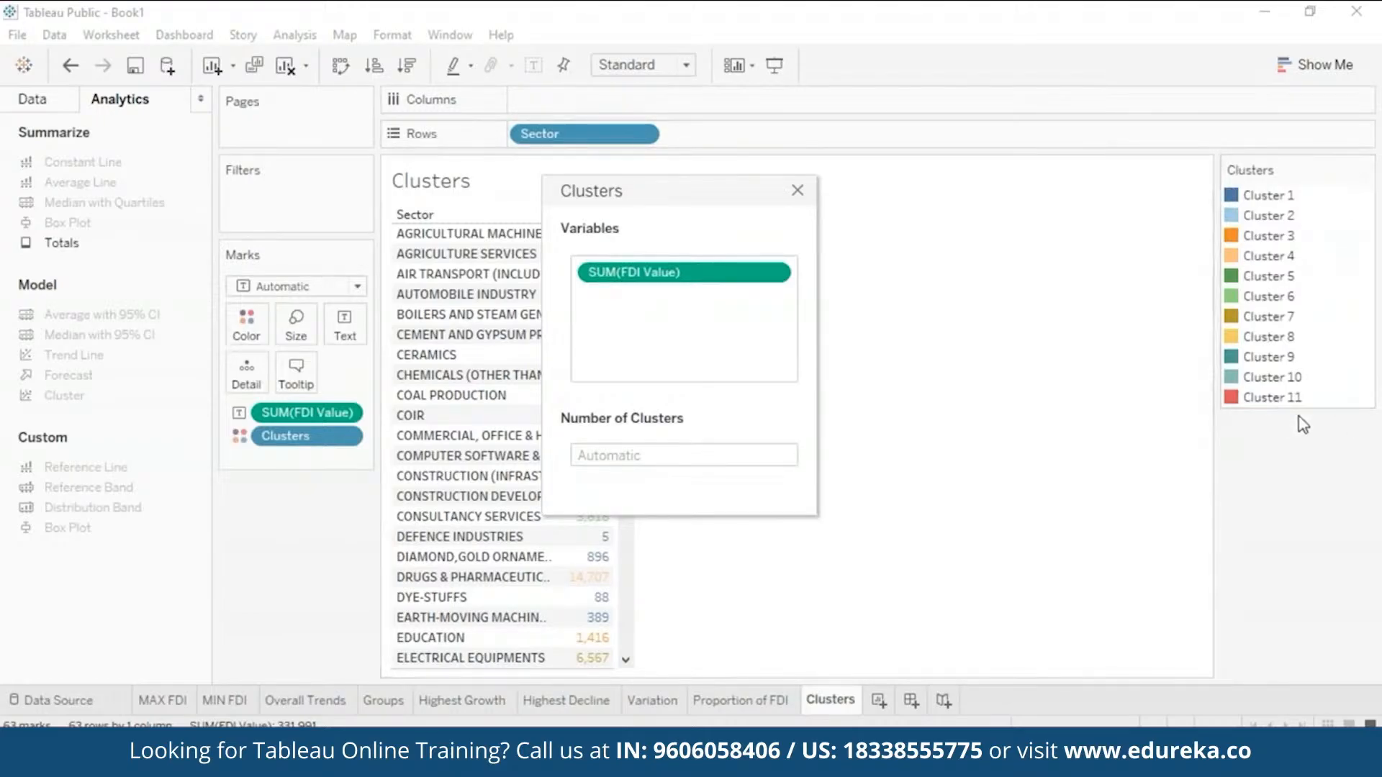
{"action": "left_click", "coordinate": [641, 459]}
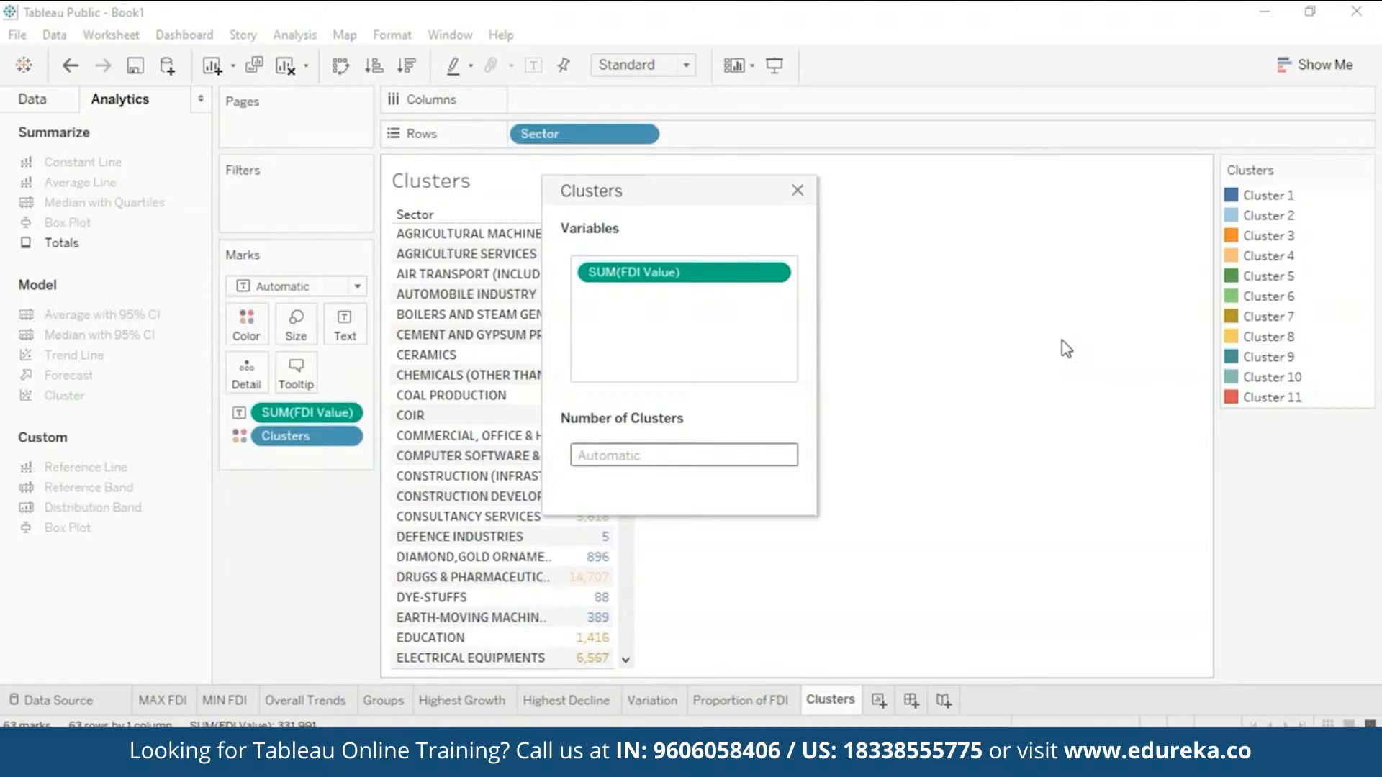
{"action": "left_click", "coordinate": [1072, 188]}
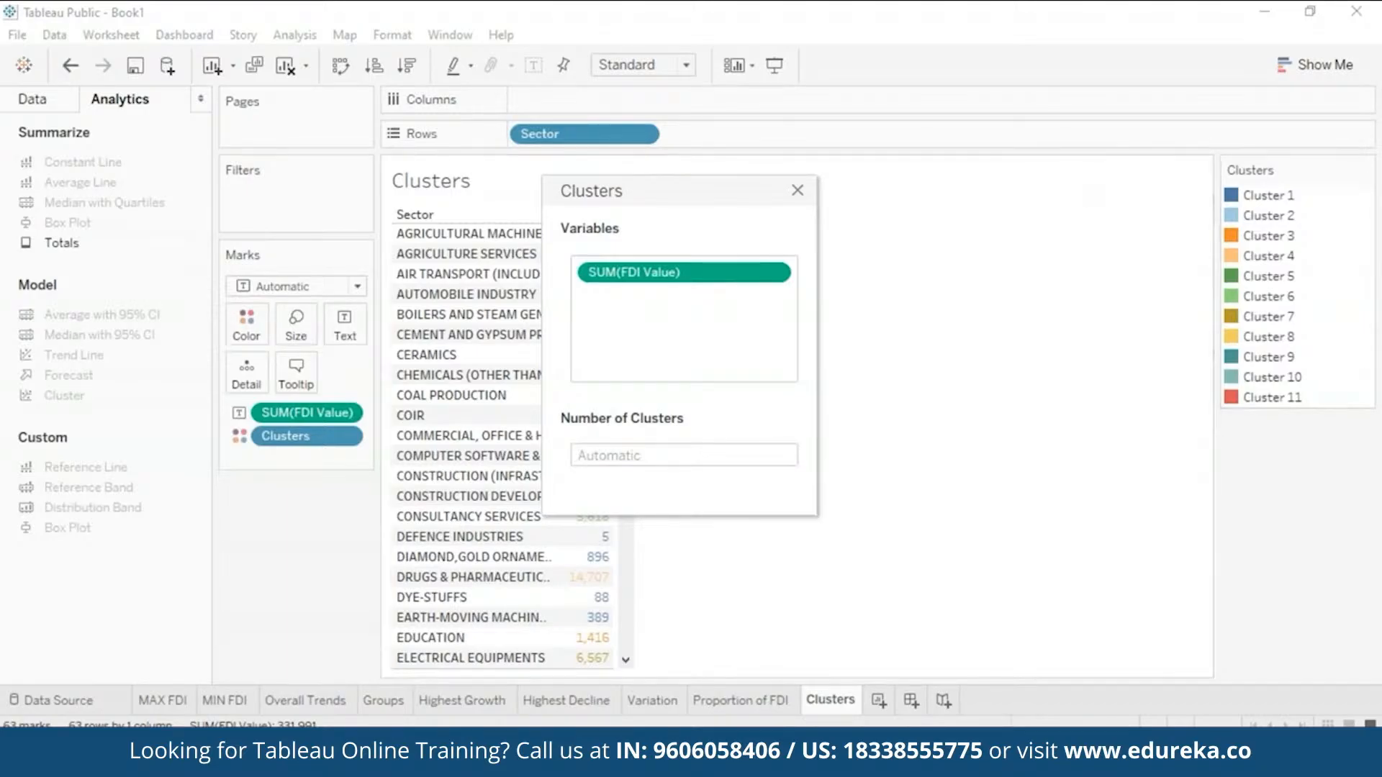
{"action": "left_click", "coordinate": [796, 191]}
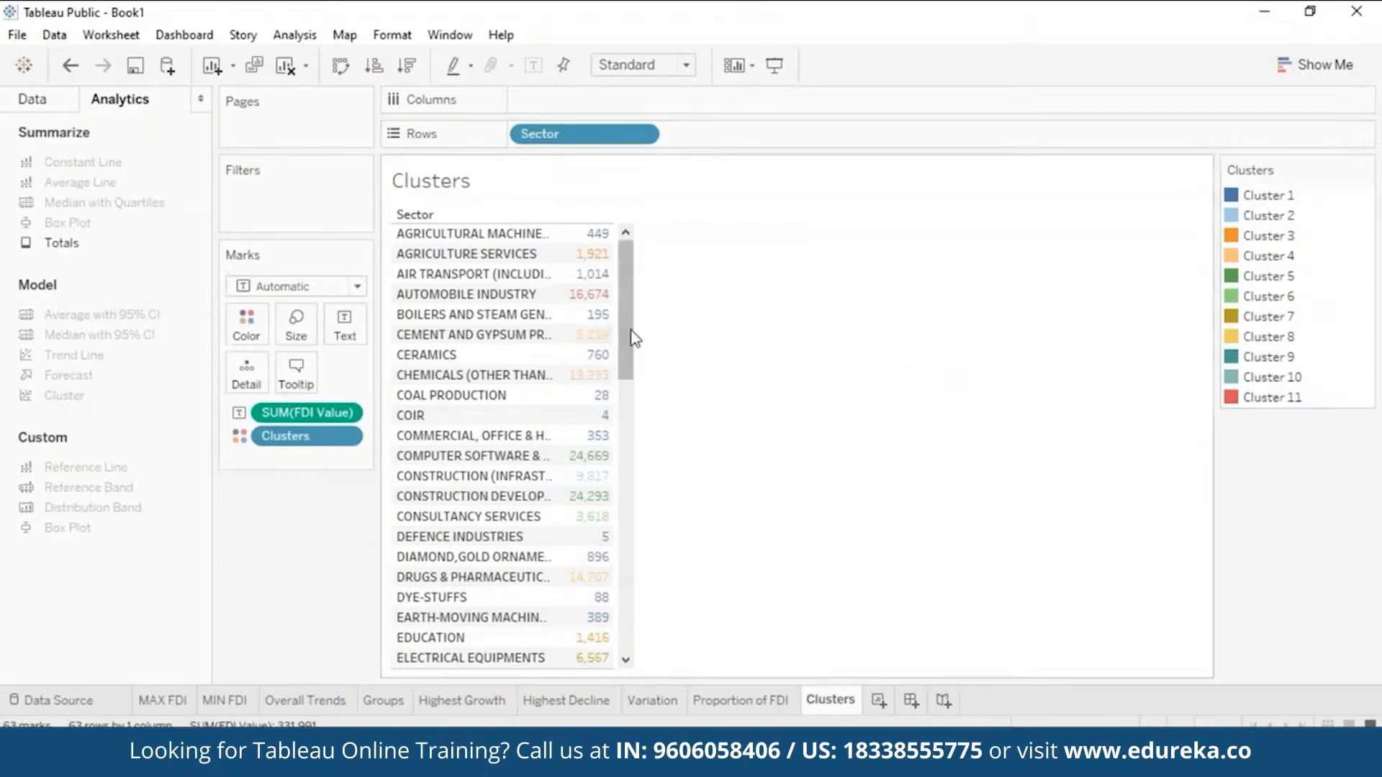
Step: Look through the colour-coded sector table and convert it into a packed bubbles chart
{"action": "left_click_drag", "start_coordinate": [633, 338], "coordinate": [675, 274]}
{"action": "left_click_drag", "start_coordinate": [628, 371], "coordinate": [712, 267]}
{"action": "scroll", "coordinate": [706, 547], "scroll_direction": "down", "scroll_amount": 12}
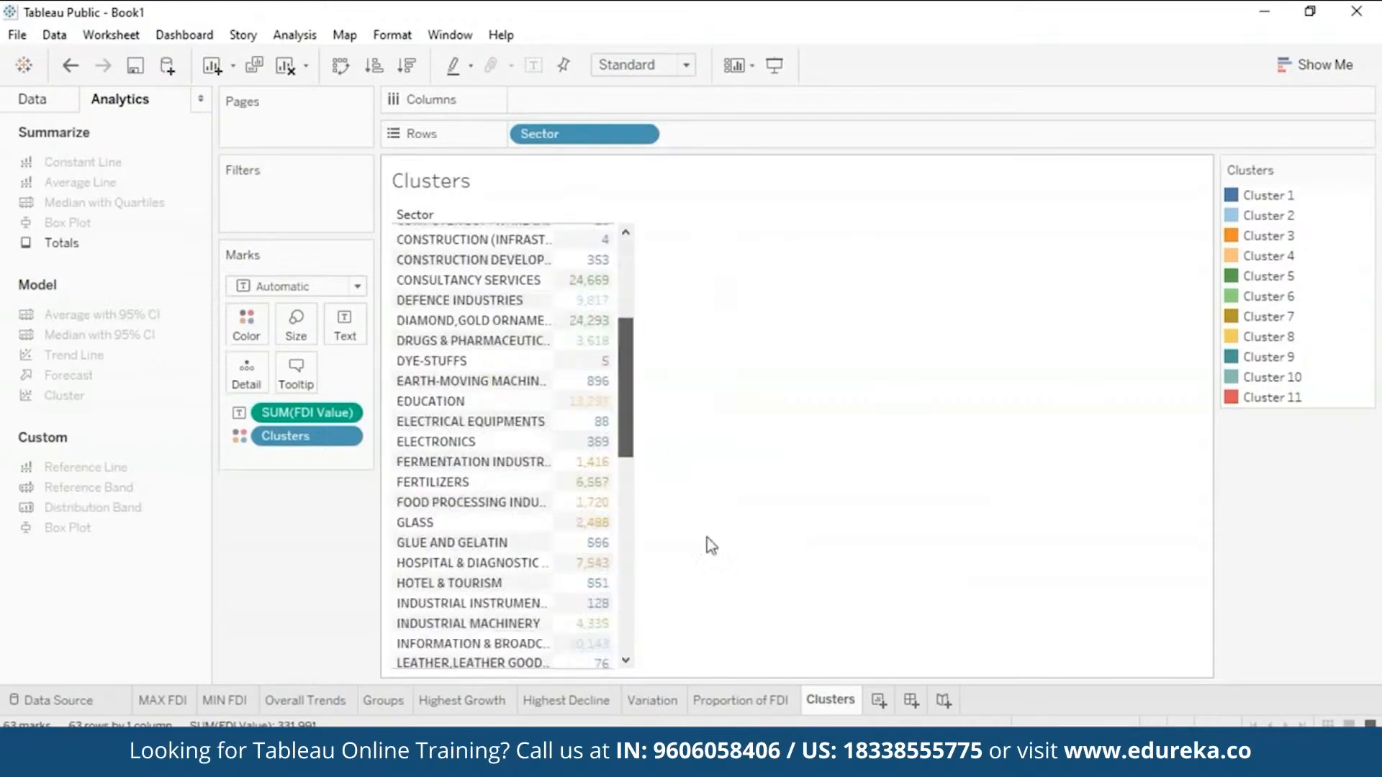
{"action": "scroll", "coordinate": [693, 355], "scroll_direction": "up", "scroll_amount": 12}
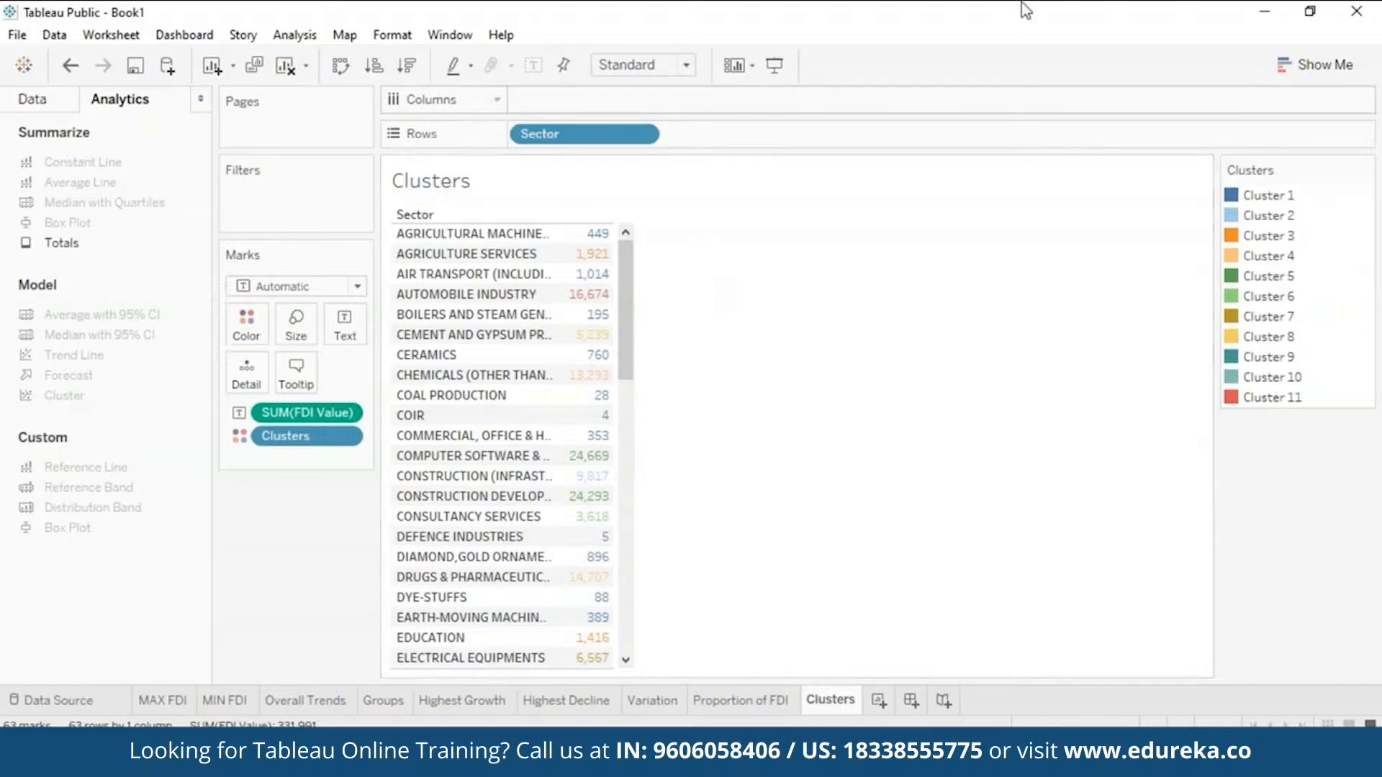
{"action": "left_click", "coordinate": [1315, 64]}
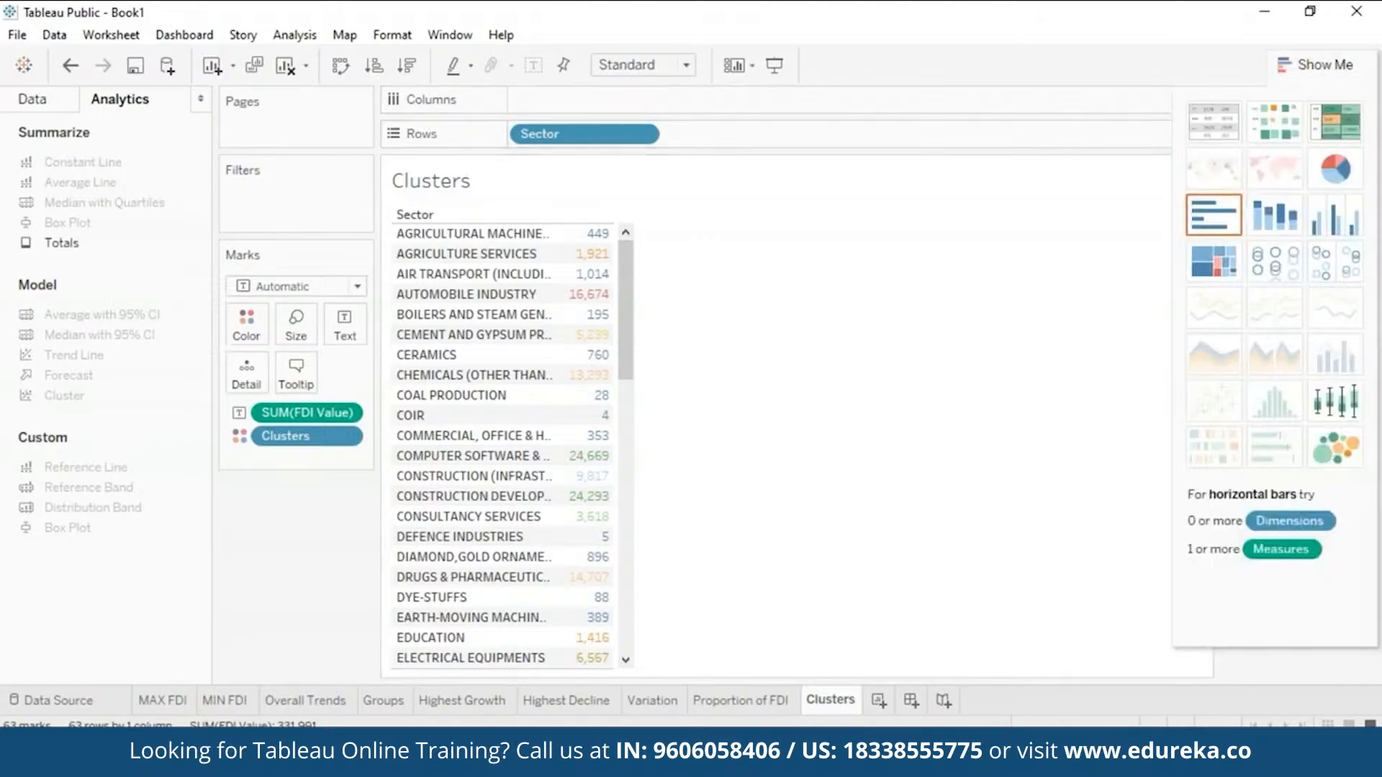
{"action": "left_click", "coordinate": [1335, 450]}
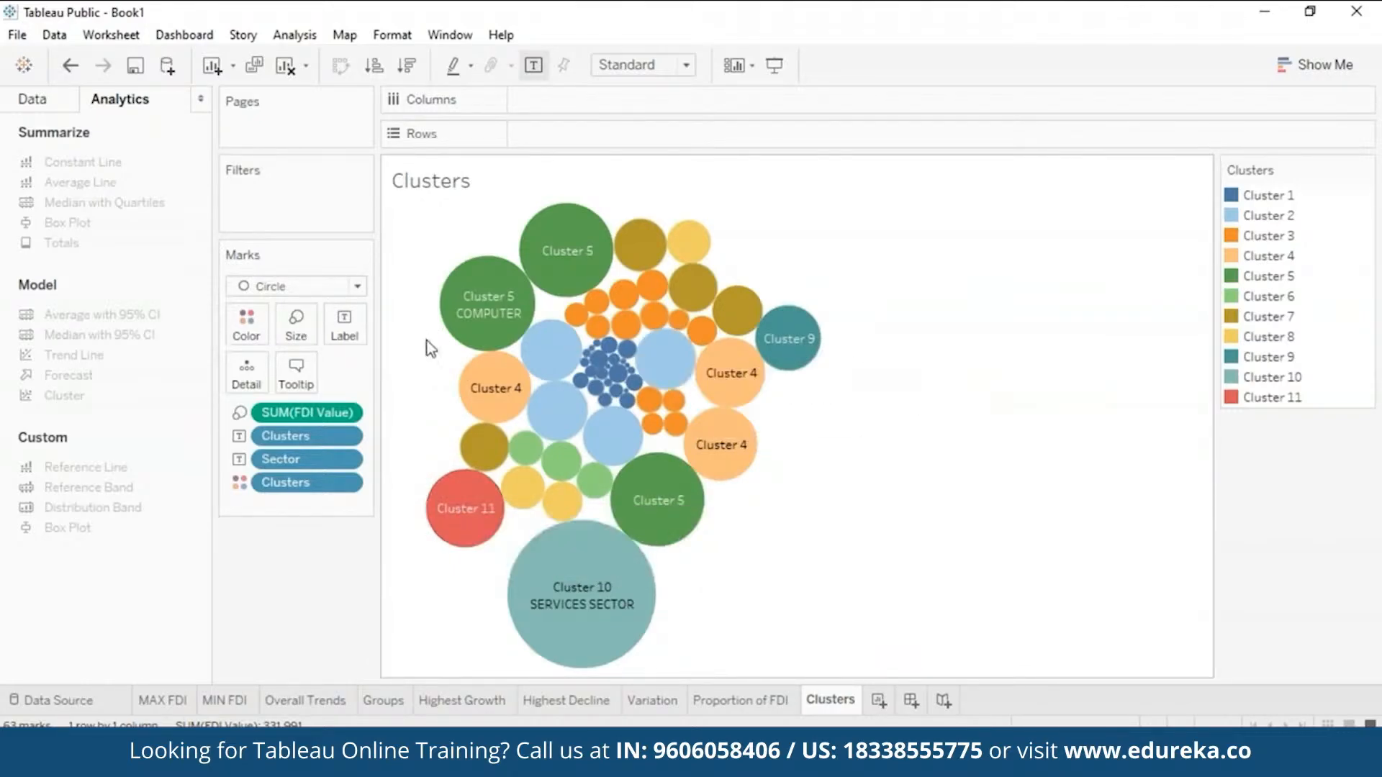
Step: Inspect the sectors and FDI values in the cluster bubbles, highlighting Clusters 4, 6 and 9 in turn before clearing the highlight
{"action": "mouse_move", "coordinate": [481, 310]}
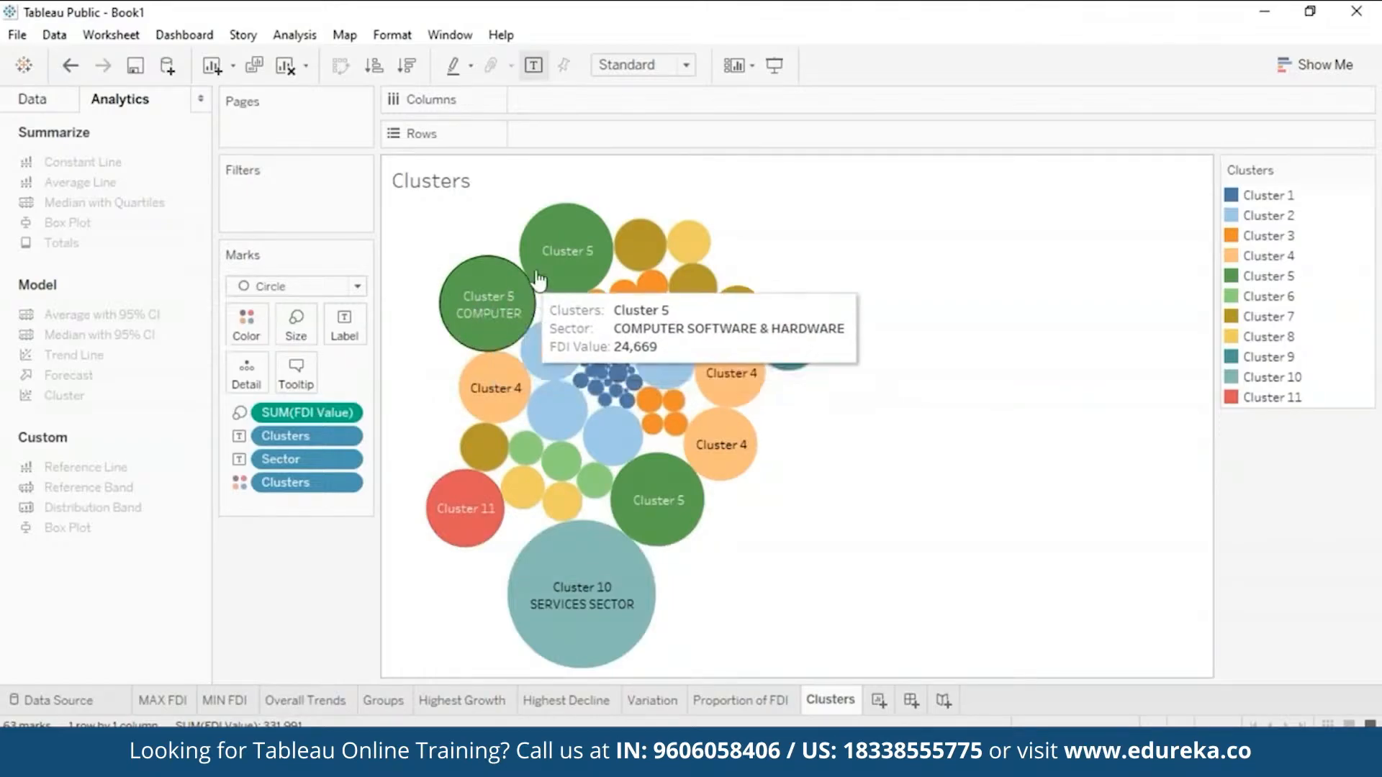
{"action": "mouse_move", "coordinate": [540, 273]}
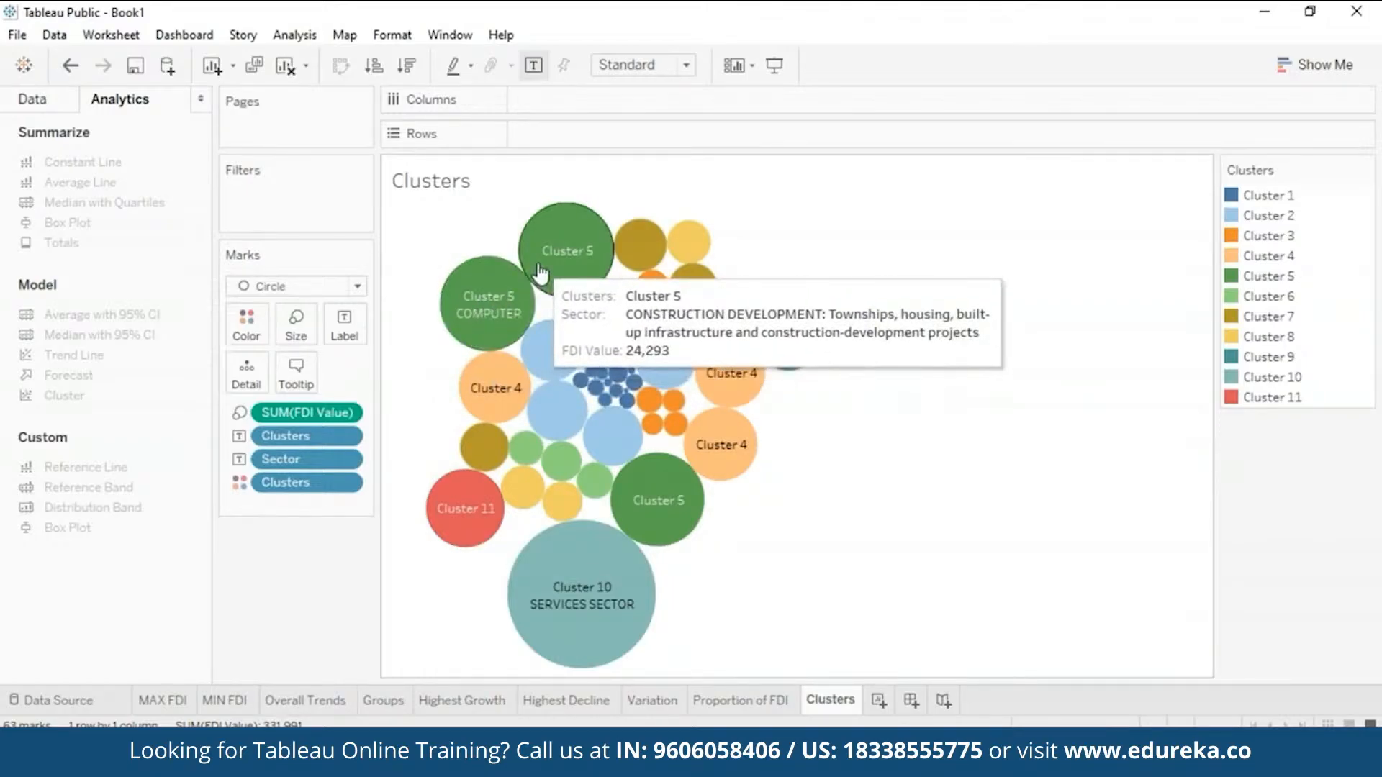
{"action": "mouse_move", "coordinate": [653, 513]}
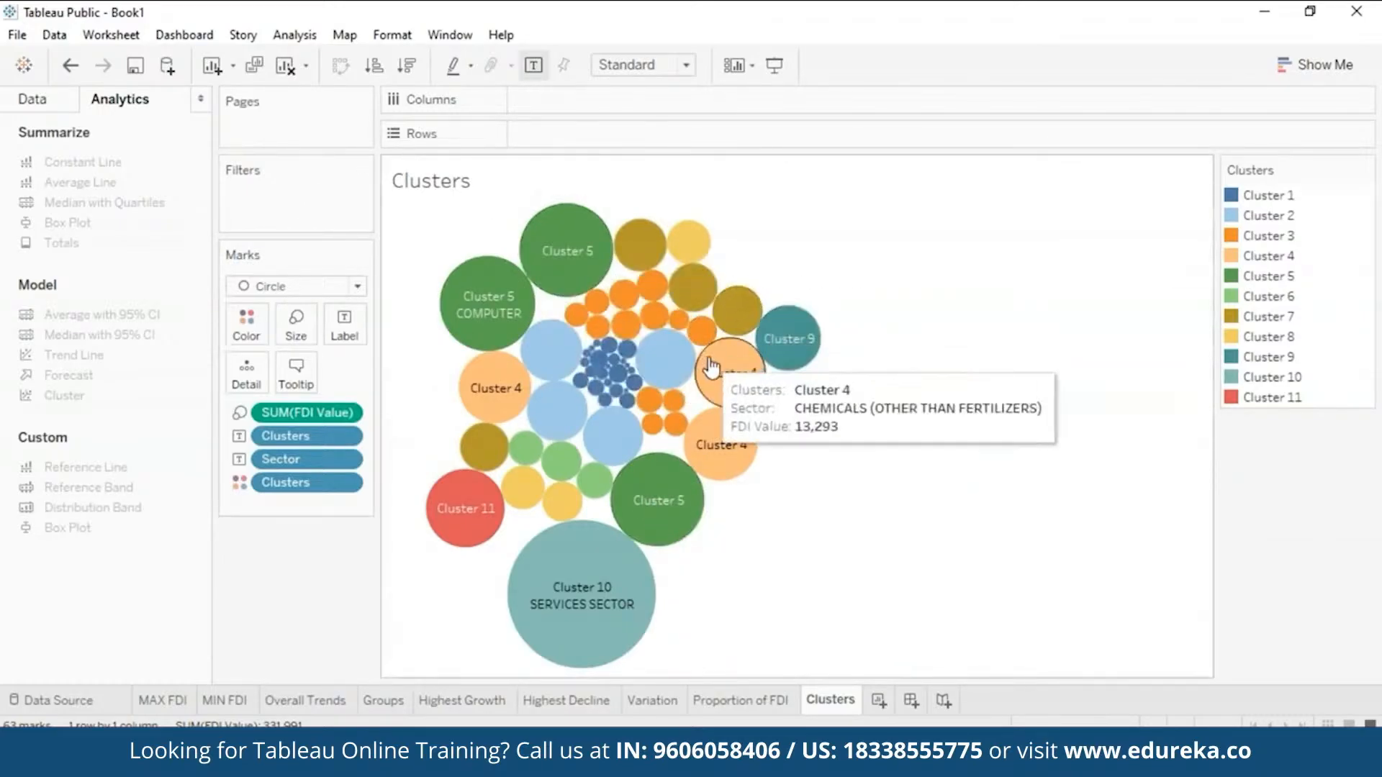
{"action": "mouse_move", "coordinate": [803, 355]}
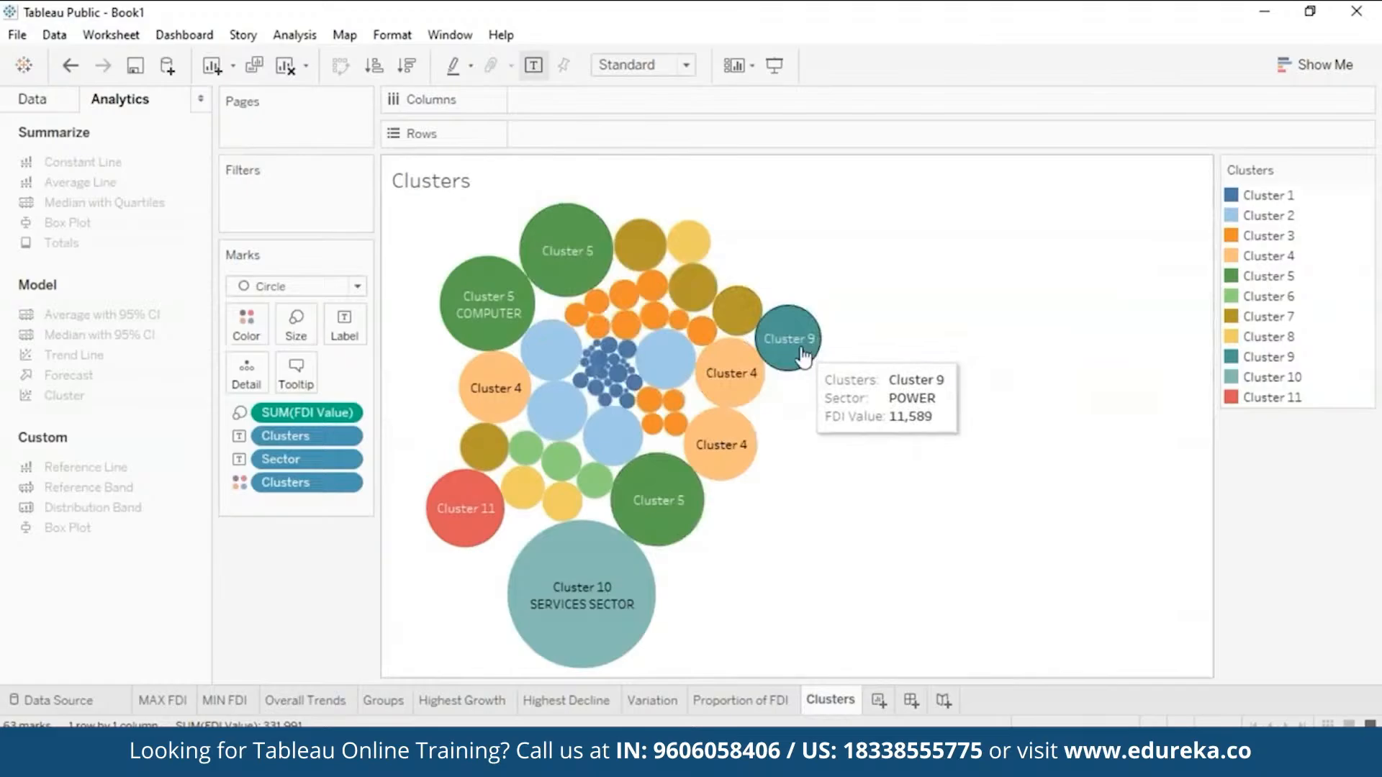
{"action": "left_click", "coordinate": [1234, 257]}
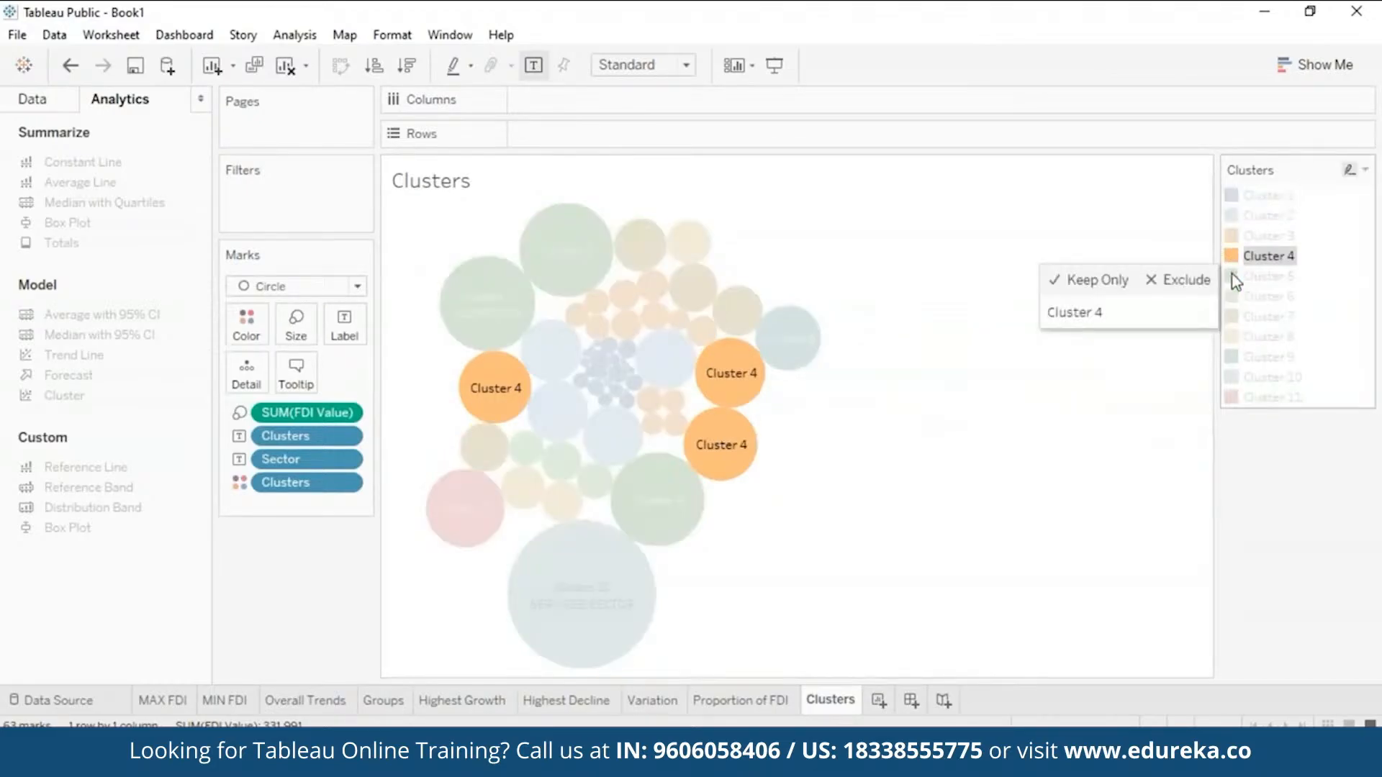
{"action": "left_click", "coordinate": [1233, 295]}
{"action": "left_click", "coordinate": [1241, 354]}
{"action": "mouse_move", "coordinate": [783, 354]}
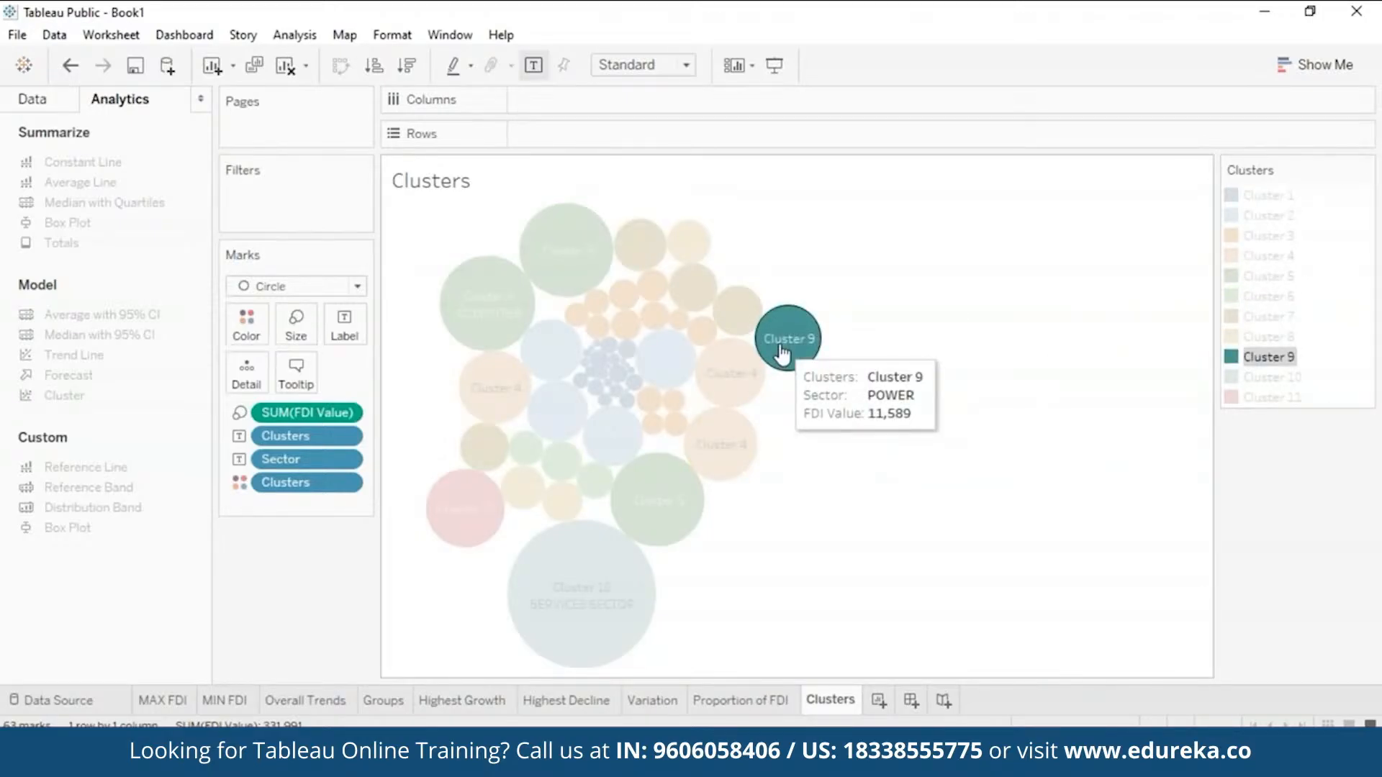
{"action": "left_click", "coordinate": [1066, 564]}
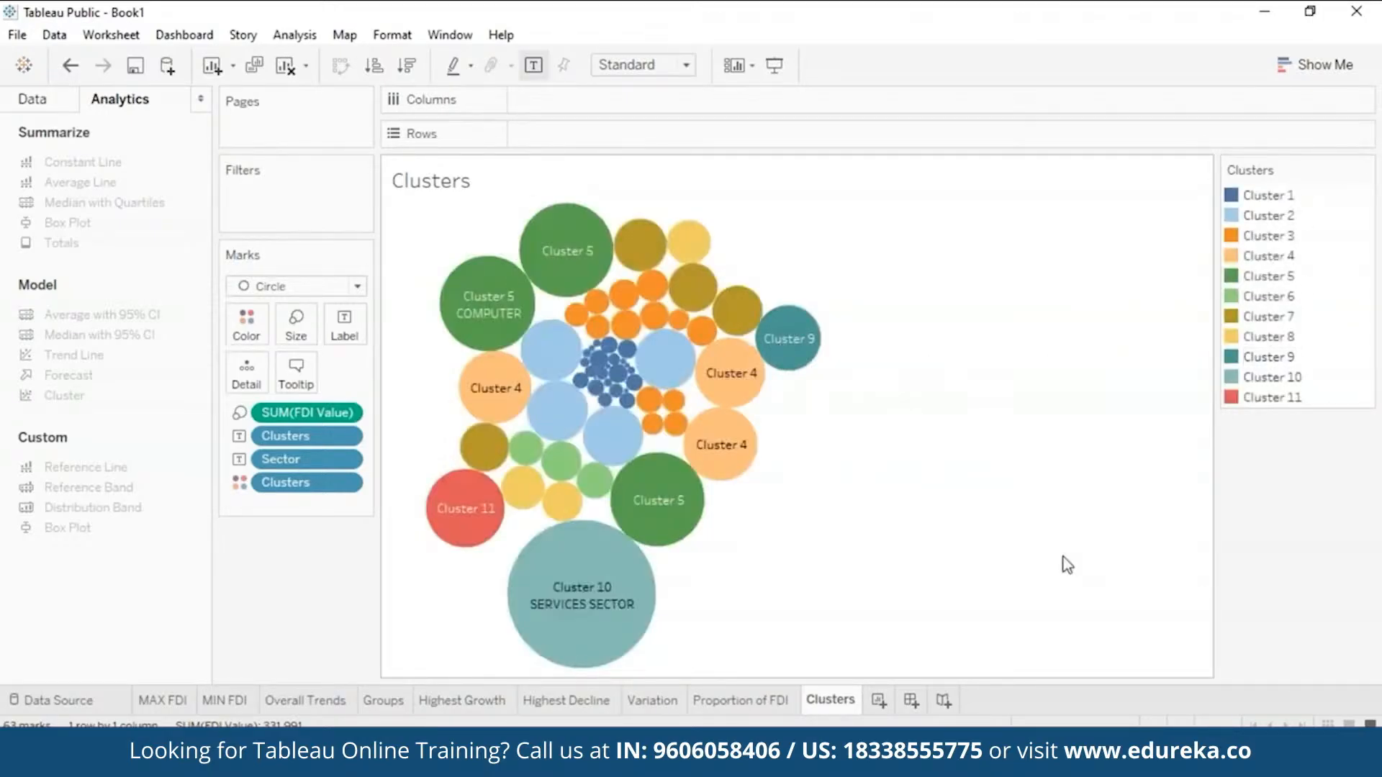
{"action": "mouse_move", "coordinate": [477, 518]}
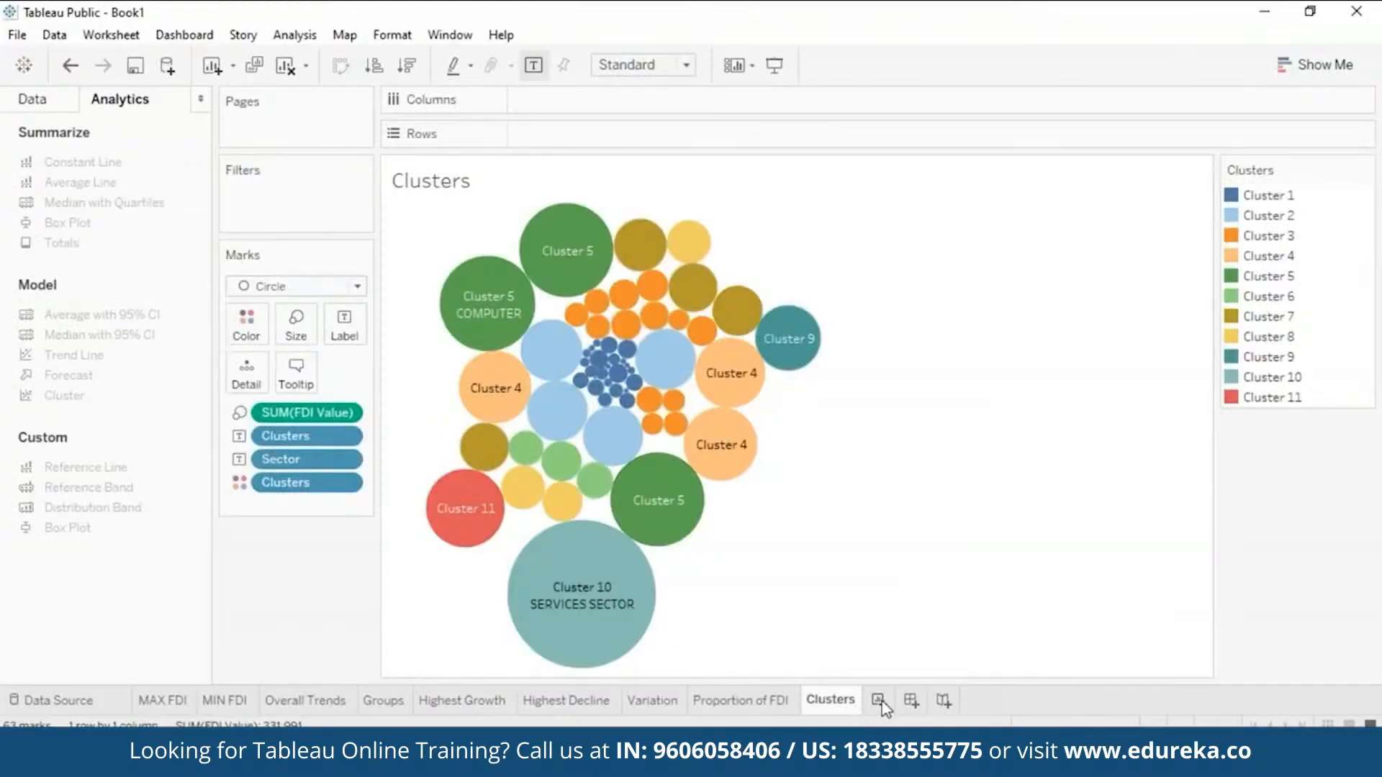
Step: Add a new worksheet and name it Trend Forecast
{"action": "left_click", "coordinate": [879, 702]}
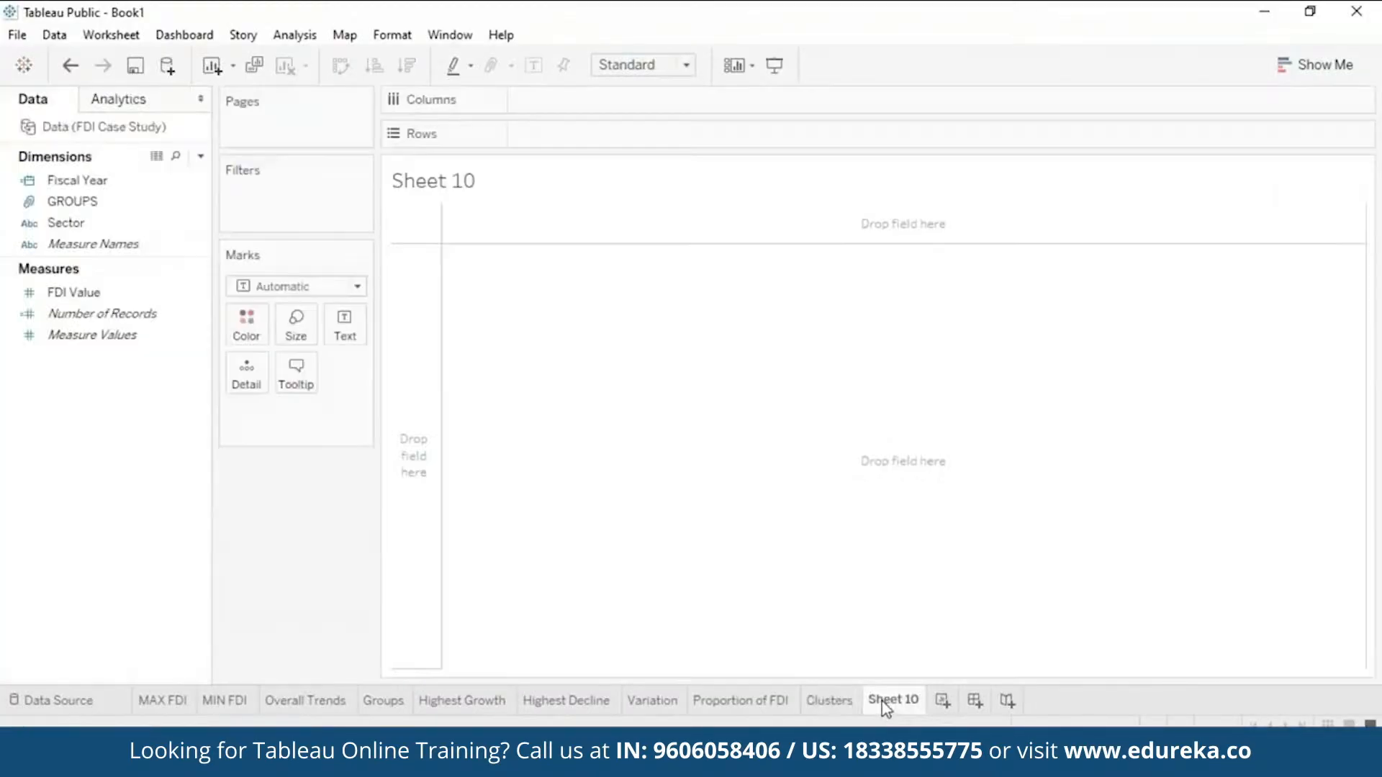
{"action": "right_click", "coordinate": [887, 701]}
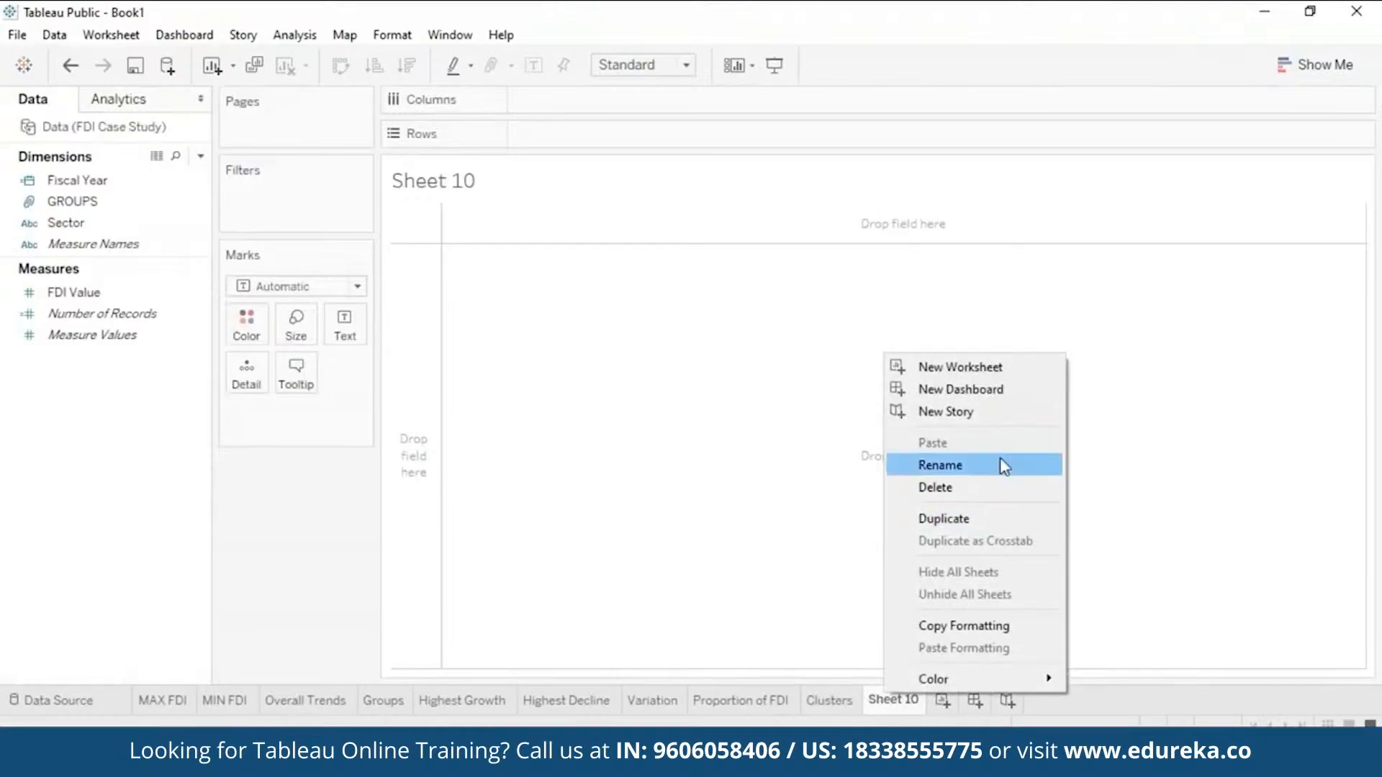
{"action": "left_click", "coordinate": [1000, 464]}
{"action": "type", "text": "Trend F"}
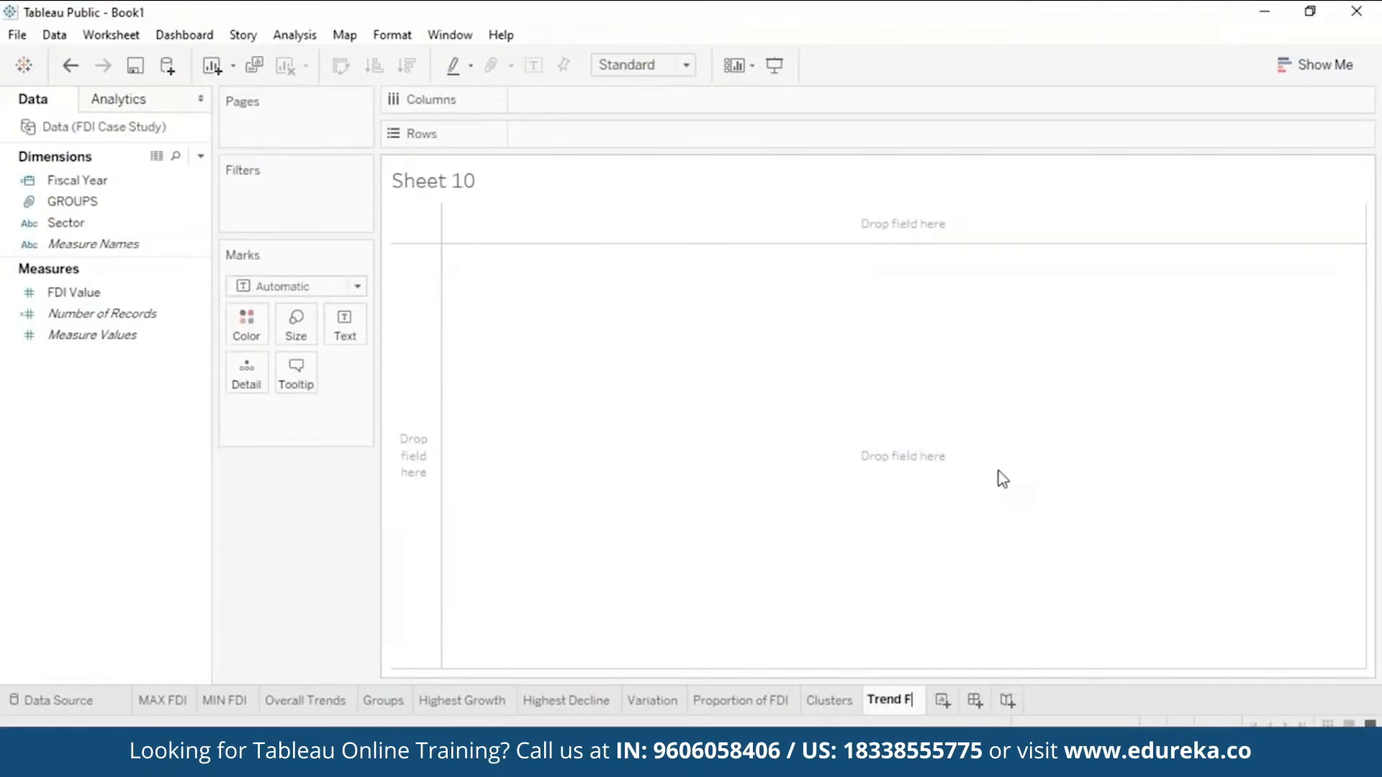
{"action": "type", "text": "orecast"}
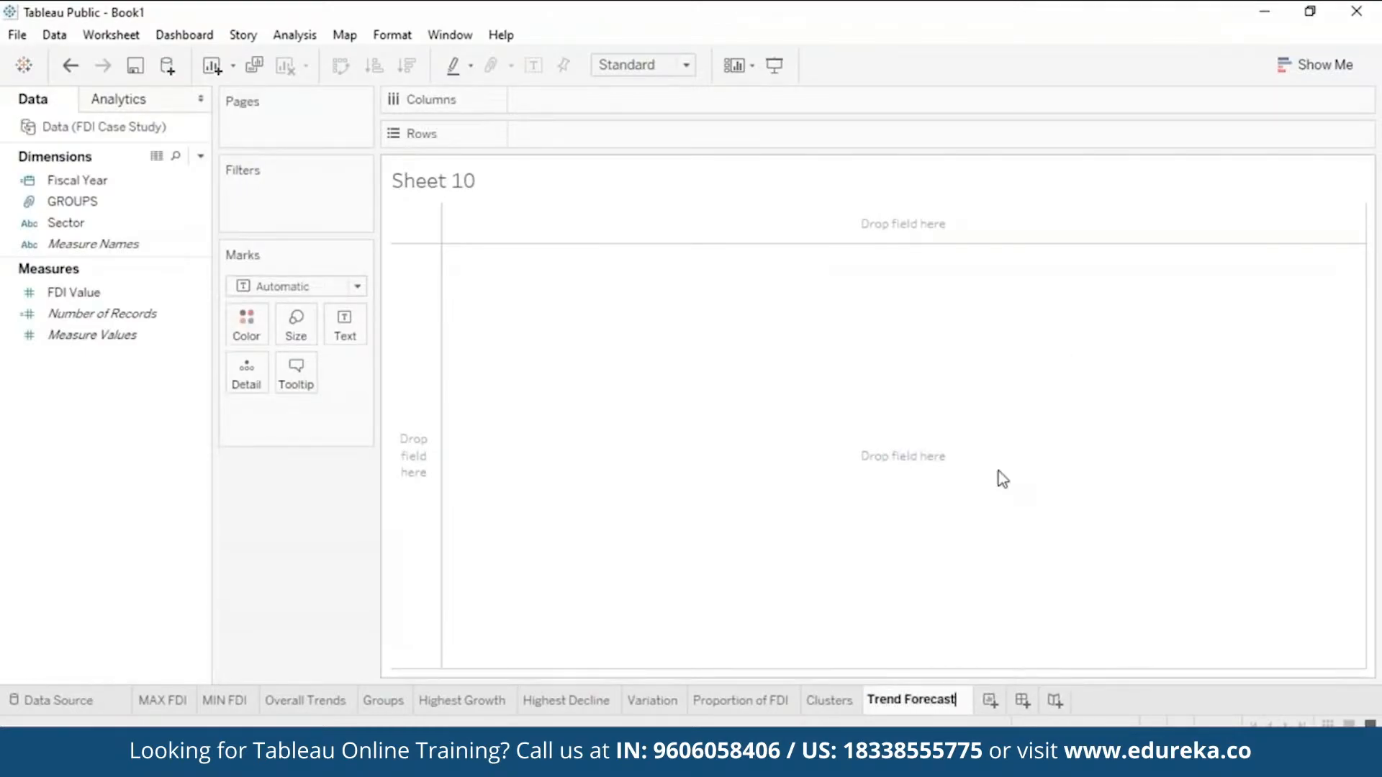
{"action": "key", "text": "Return"}
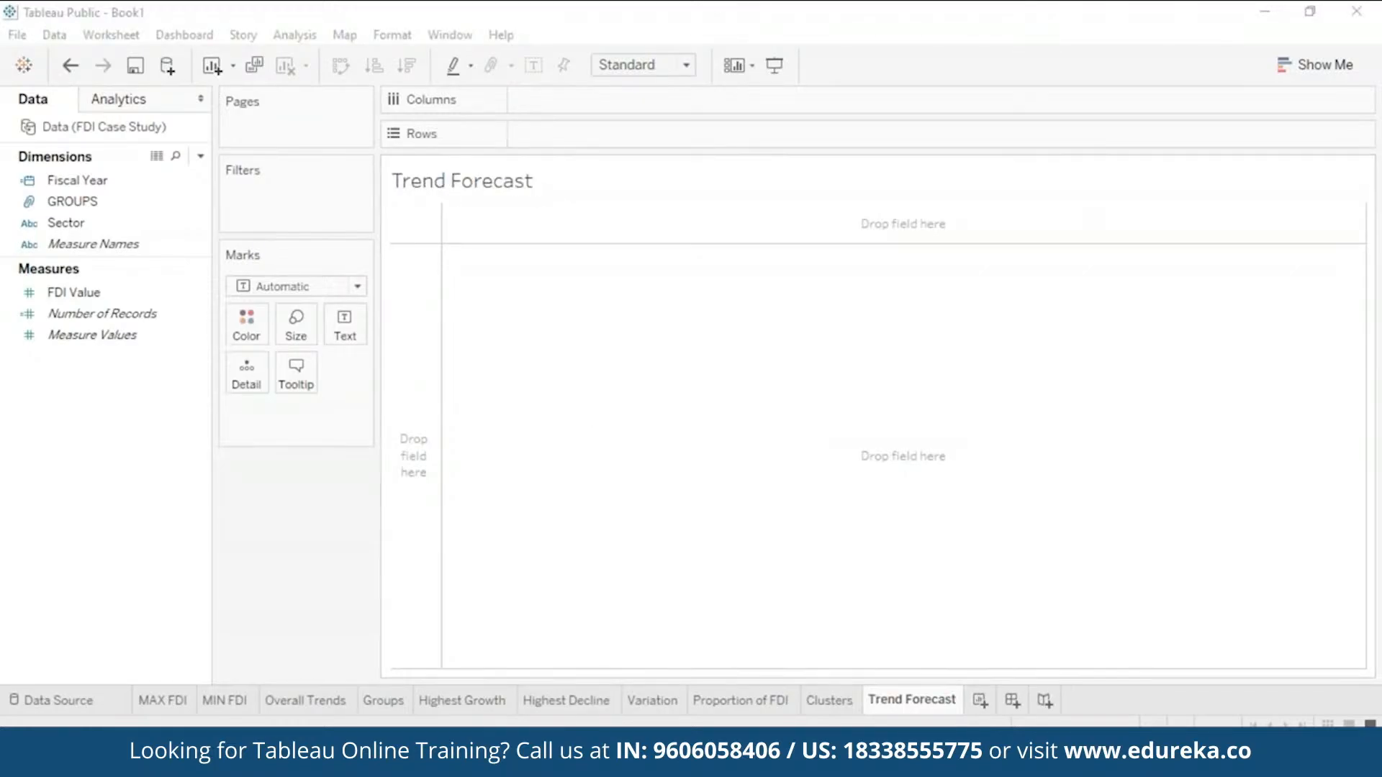
Step: Build a line chart of summed FDI Value by year of Fiscal Year on the Trend Forecast worksheet
{"action": "left_click", "coordinate": [118, 192]}
{"action": "left_click_drag", "start_coordinate": [118, 192], "coordinate": [626, 108]}
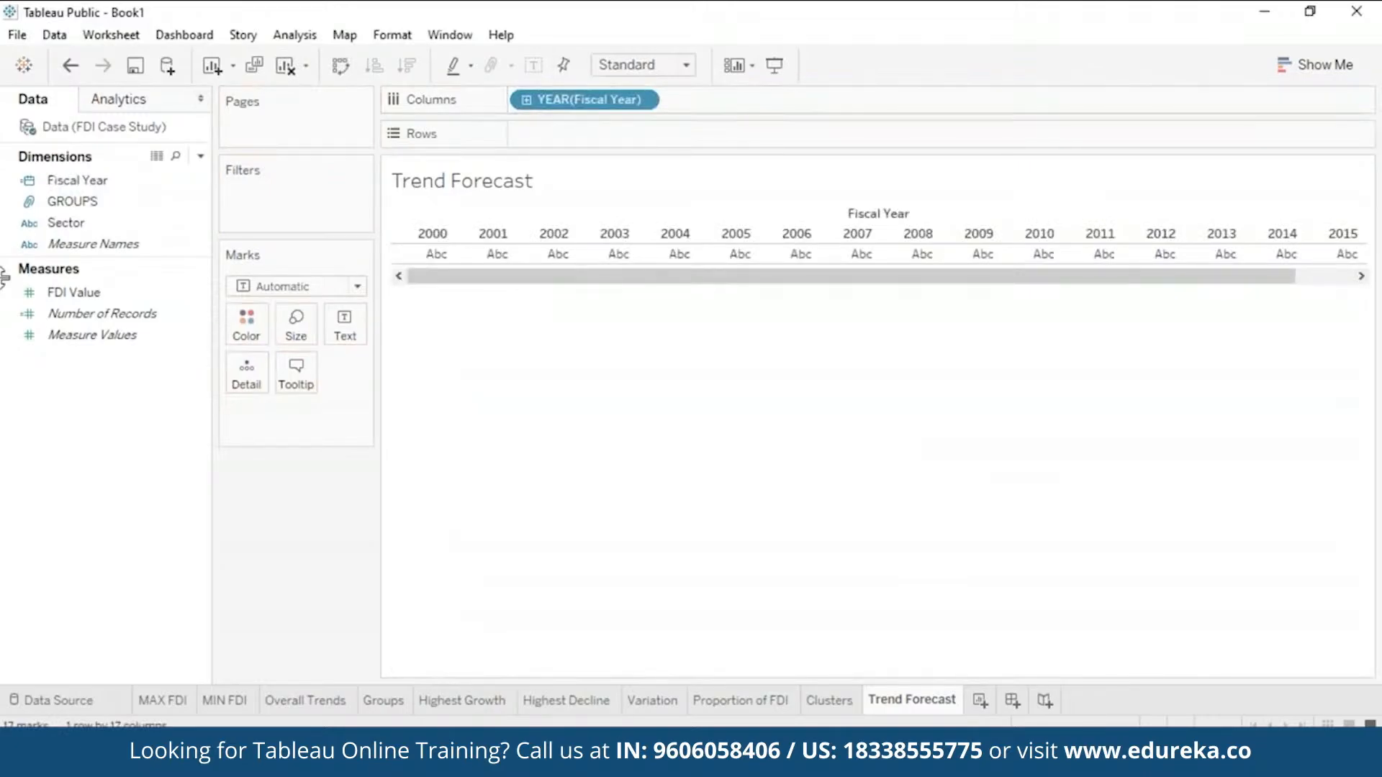
{"action": "left_click_drag", "start_coordinate": [72, 293], "coordinate": [550, 137]}
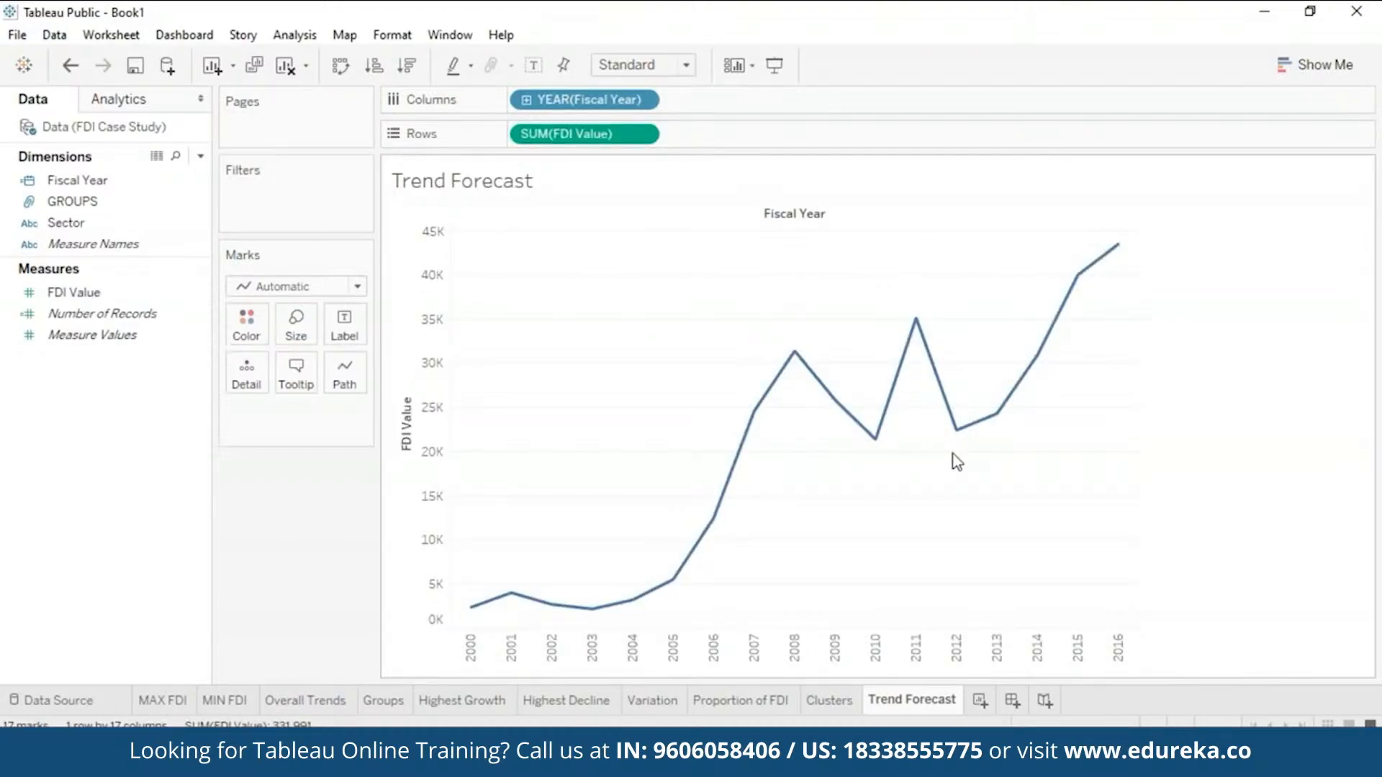
Step: Add a forecast to the yearly FDI Value line chart and inspect the estimated range
{"action": "left_click", "coordinate": [146, 106]}
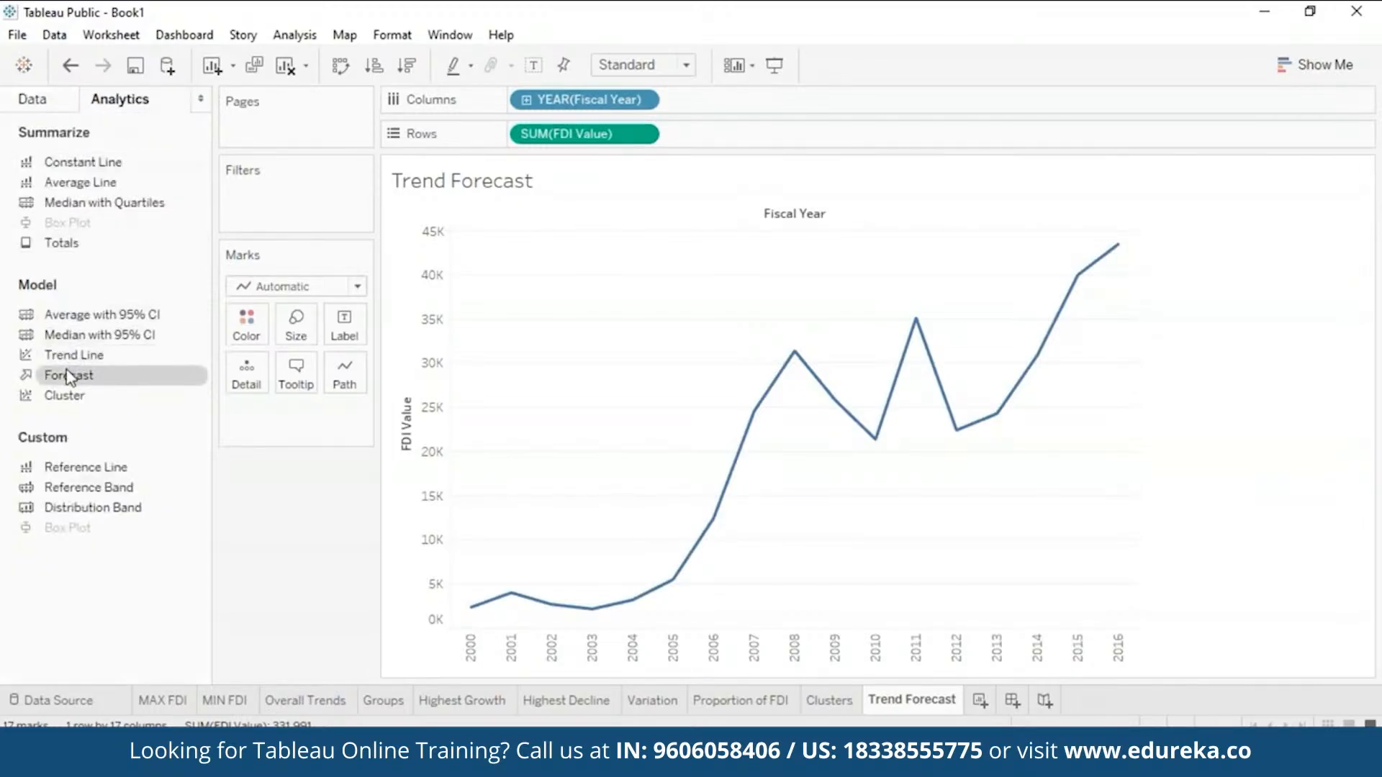
{"action": "left_click_drag", "start_coordinate": [69, 376], "coordinate": [580, 260]}
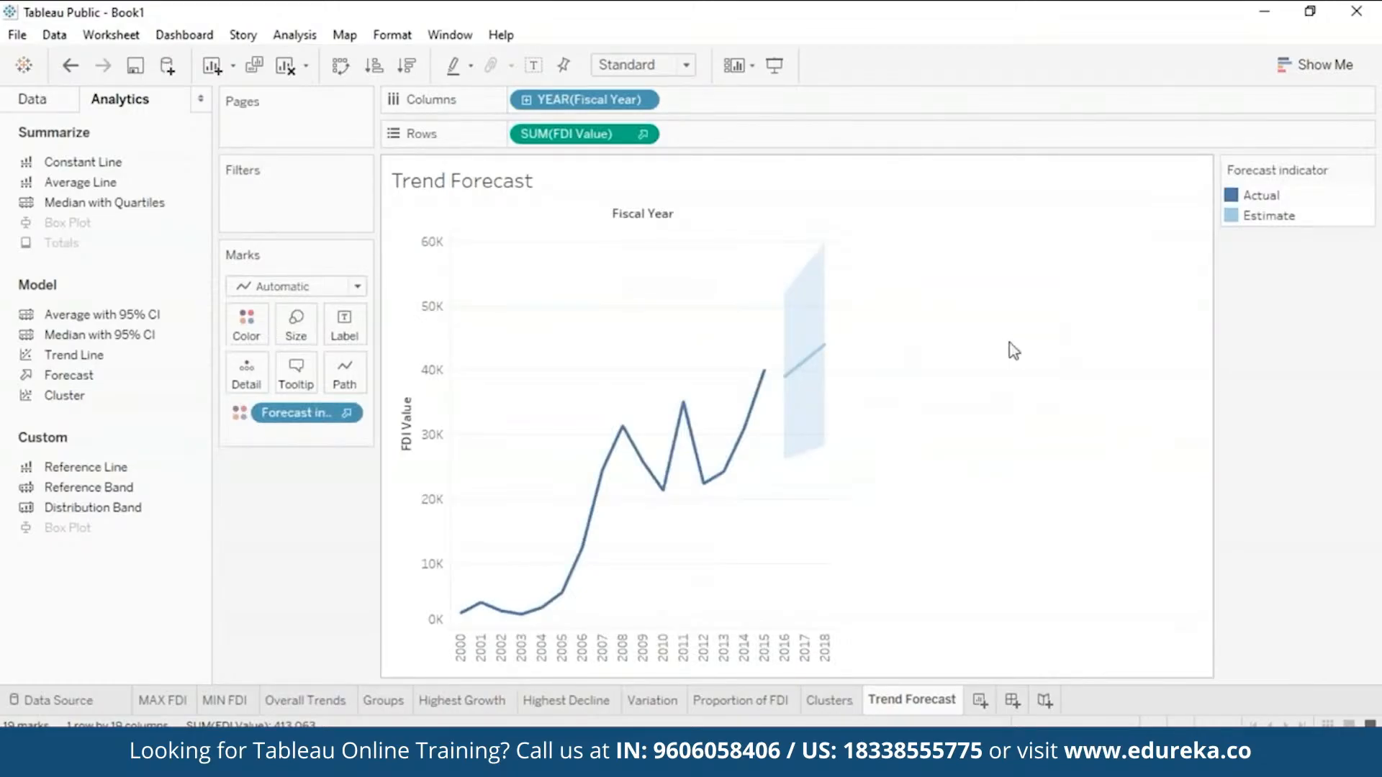
{"action": "mouse_move", "coordinate": [801, 374]}
Step: Show a Sector filter alongside the FDI forecast chart
{"action": "left_click", "coordinate": [59, 106]}
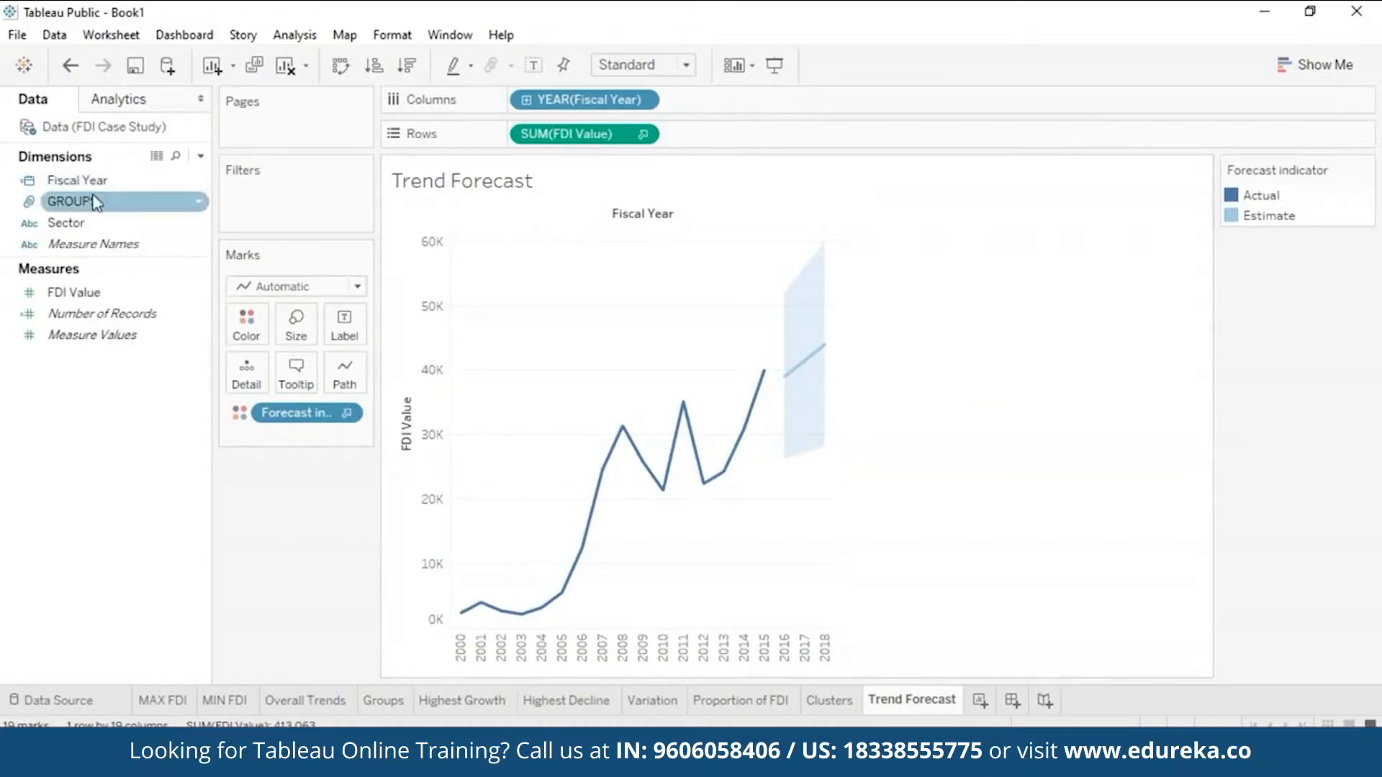
{"action": "left_click", "coordinate": [196, 225]}
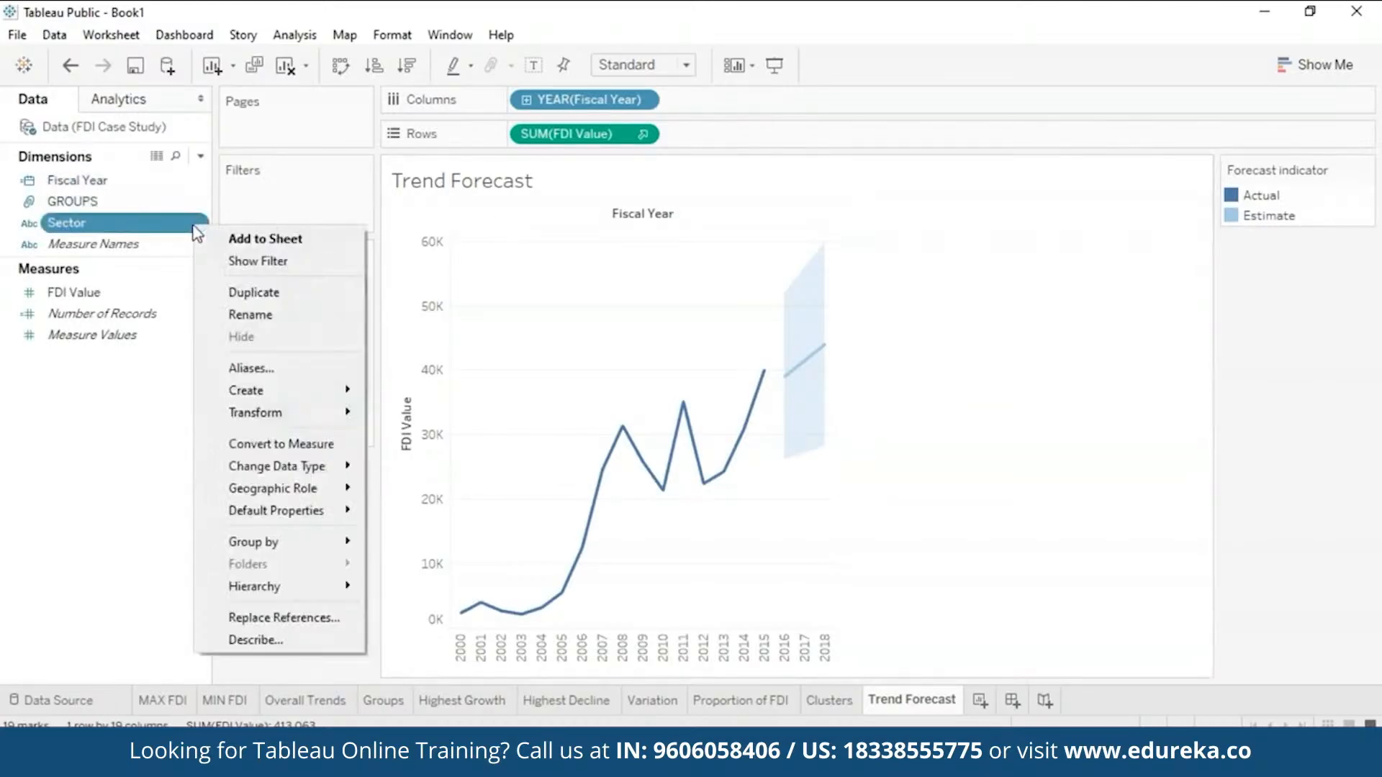
{"action": "left_click", "coordinate": [256, 263]}
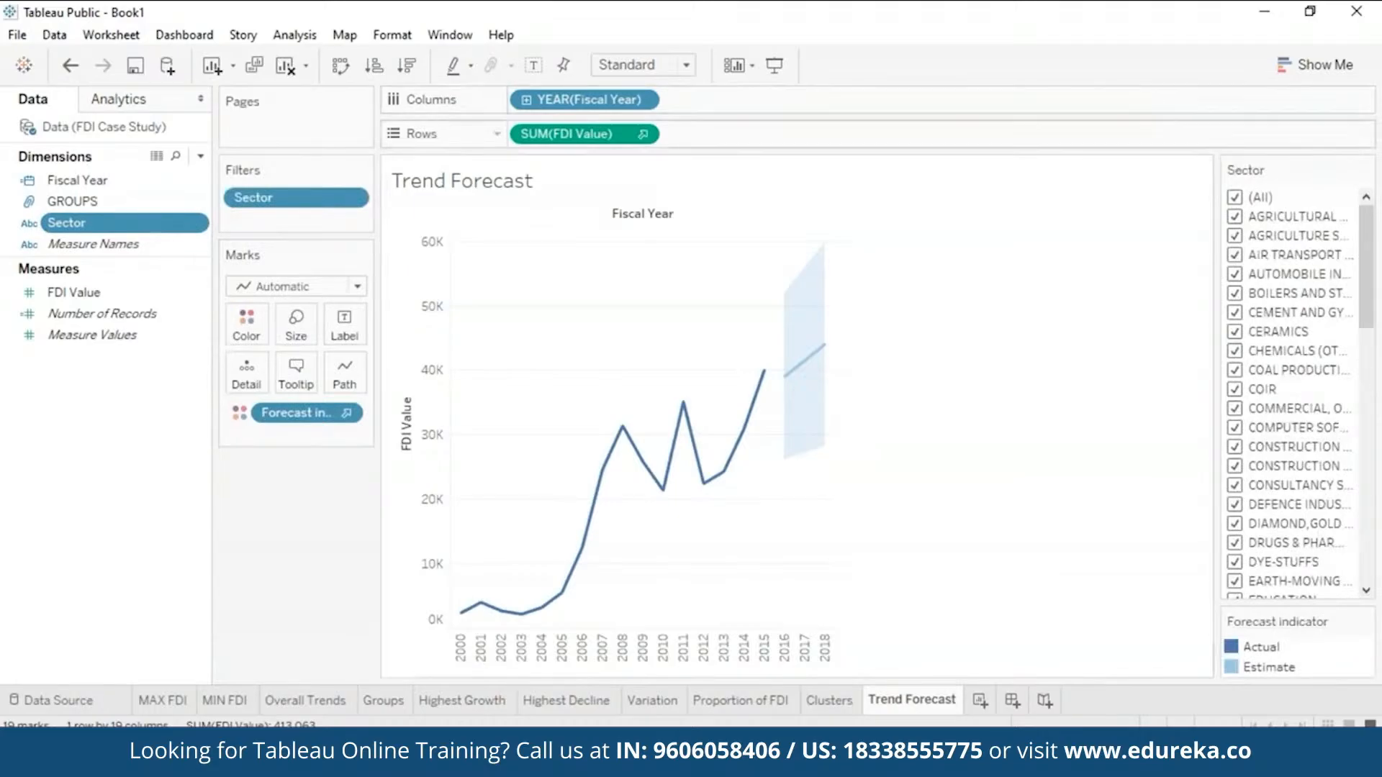
Step: Limit the Sector filter to COMPUTER SOFTWARE & HARDWARE and inspect its 2015 actual and its 2016 and 2018 estimates
{"action": "left_click", "coordinate": [1234, 198]}
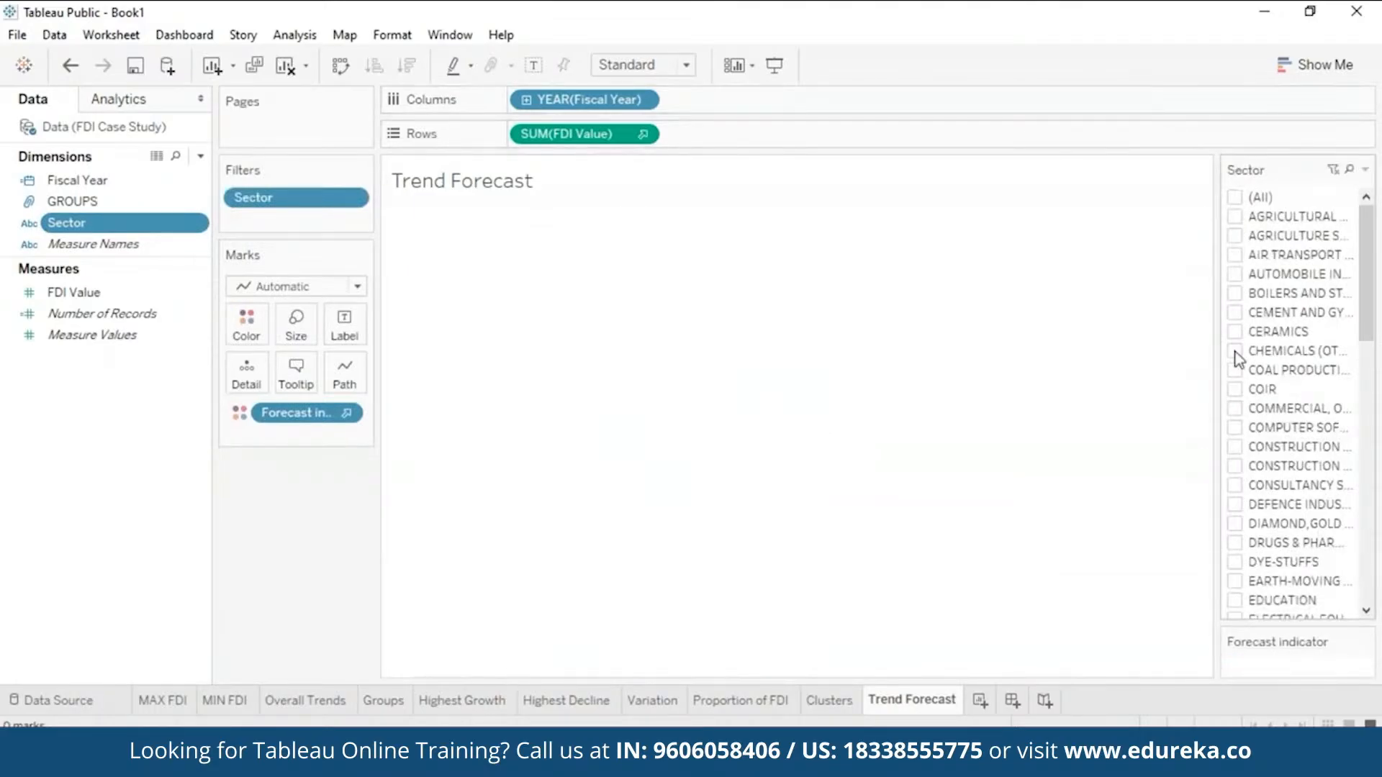
{"action": "left_click", "coordinate": [1234, 428]}
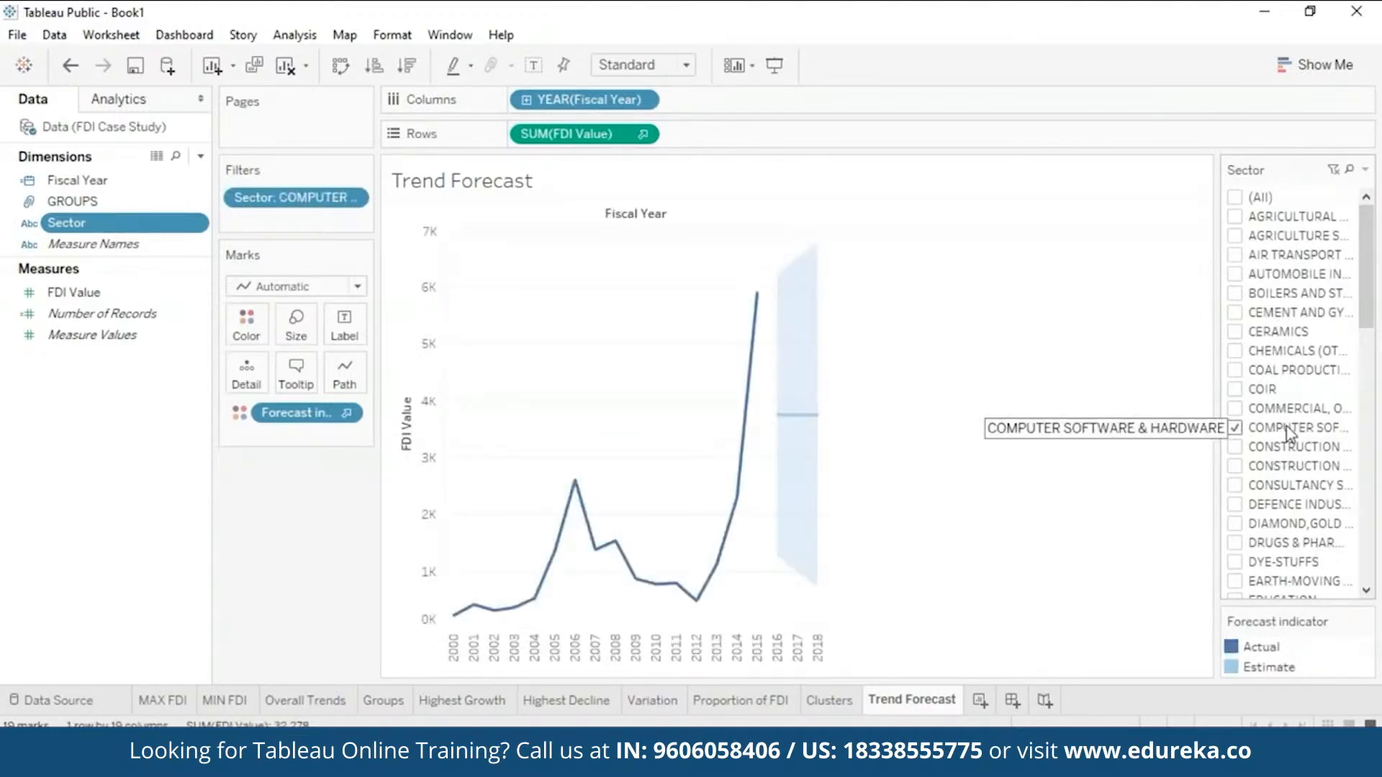
{"action": "mouse_move", "coordinate": [757, 296]}
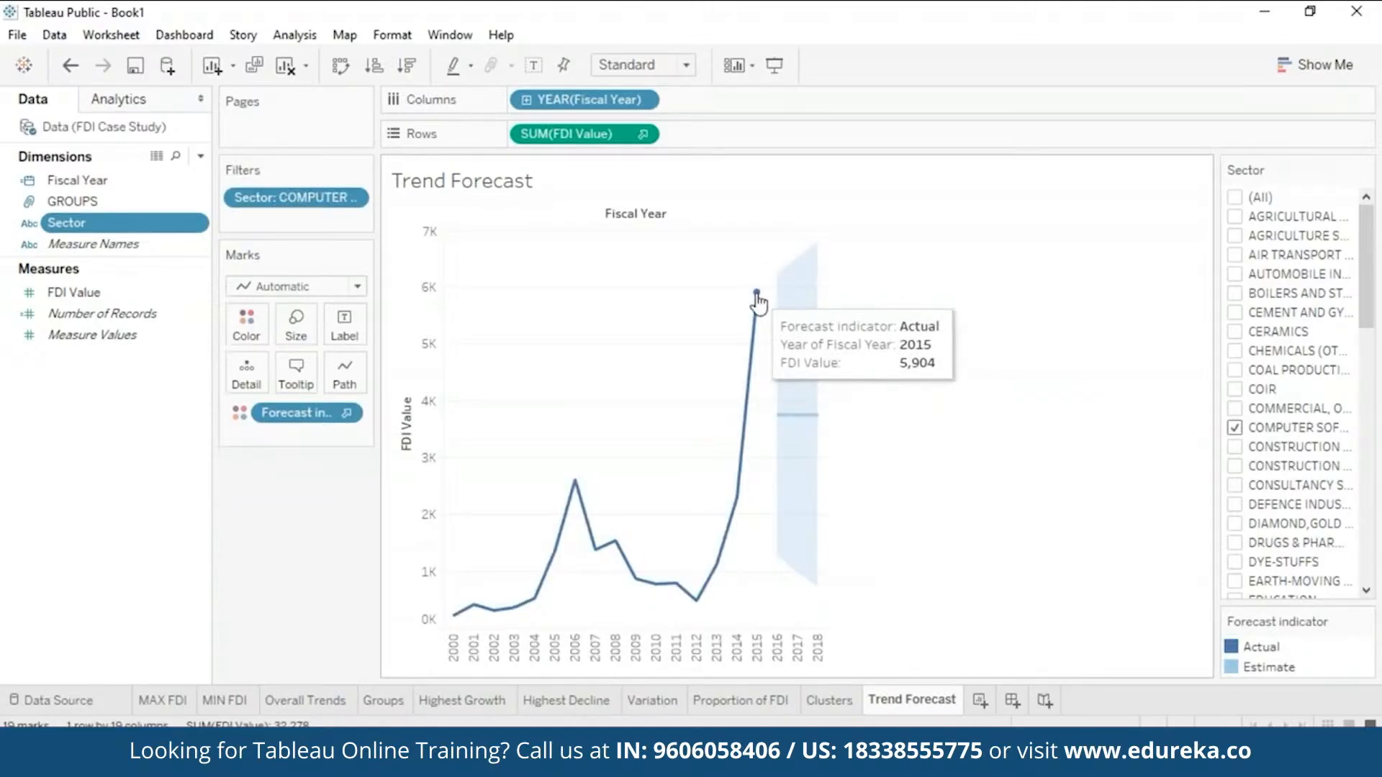
{"action": "mouse_move", "coordinate": [776, 417]}
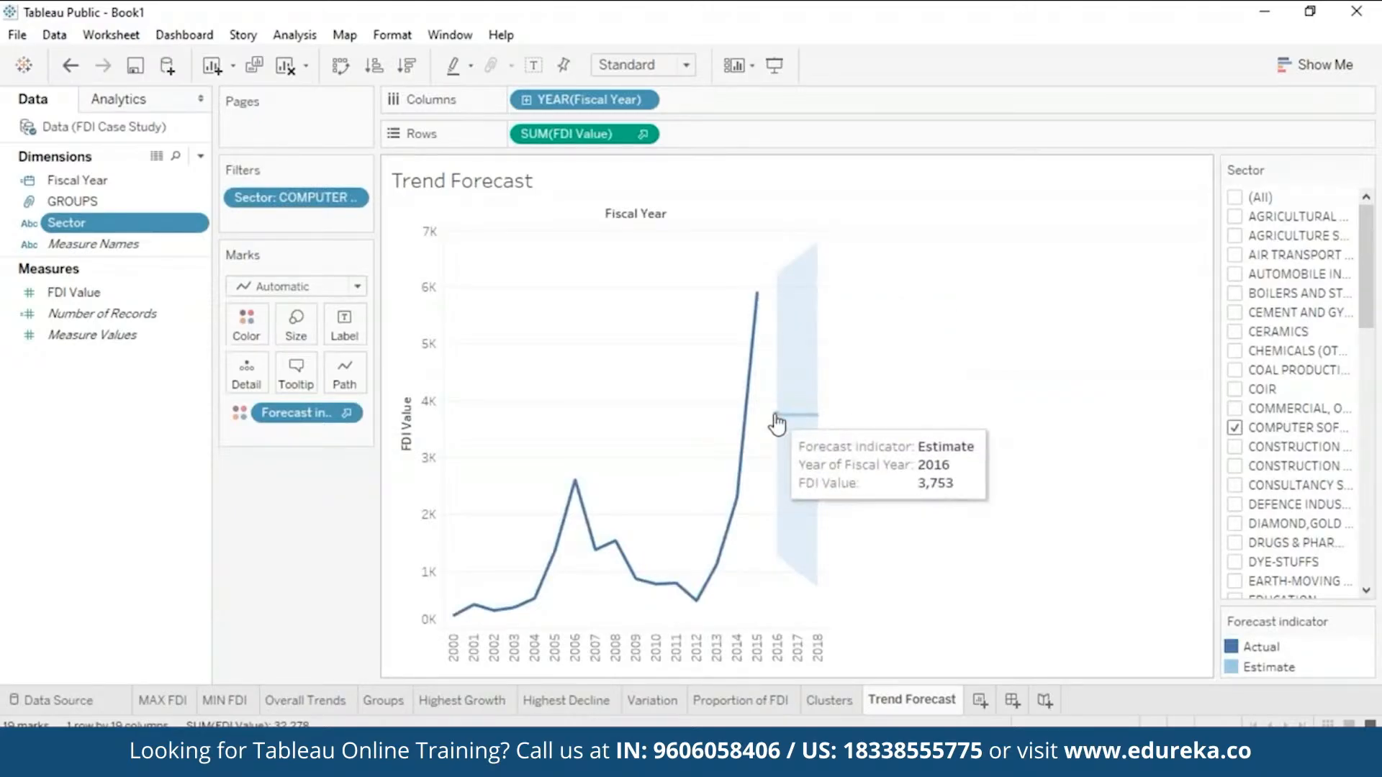
{"action": "mouse_move", "coordinate": [822, 420]}
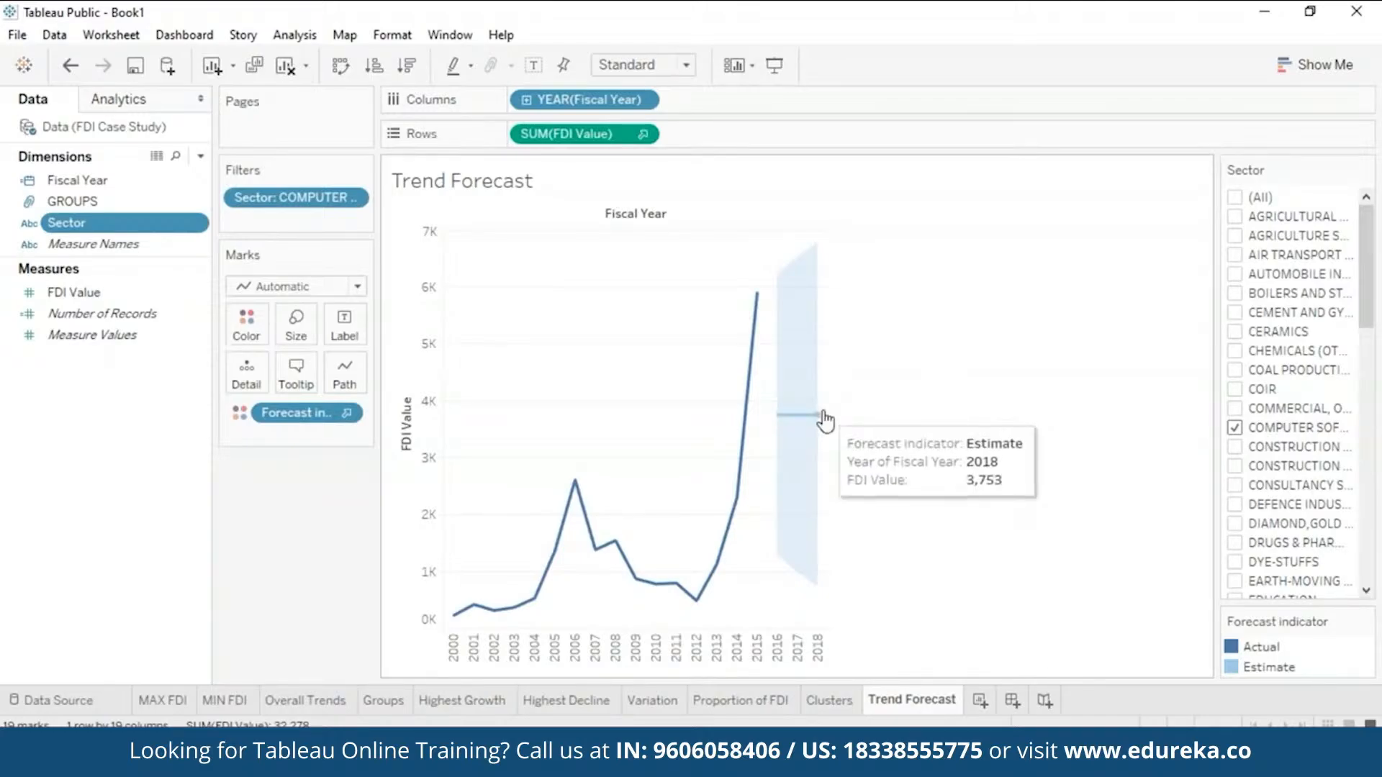
Step: Switch the Sector filter to only SERVICES SECTOR, found by searching for "ser", and inspect its forecast
{"action": "left_click", "coordinate": [1235, 429]}
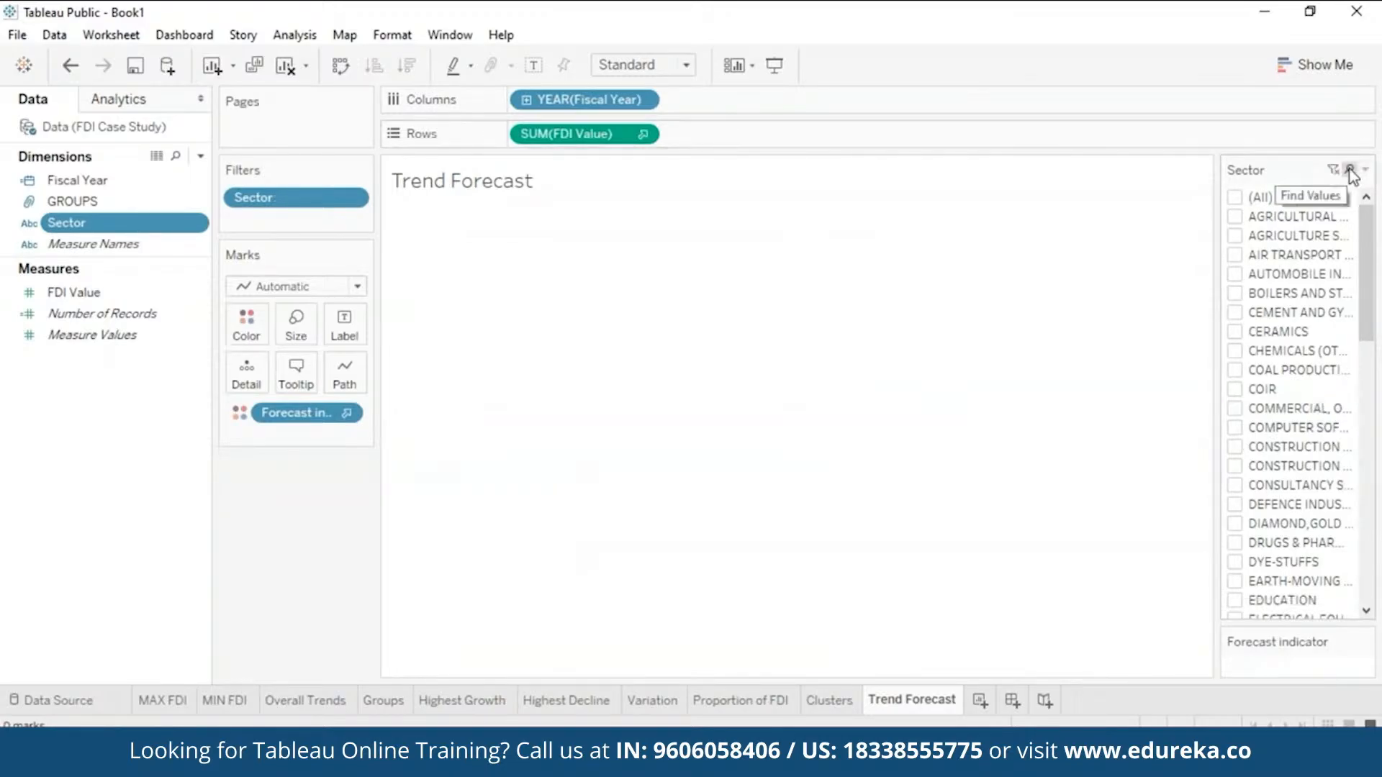
{"action": "left_click", "coordinate": [1350, 172]}
{"action": "type", "text": "ser"}
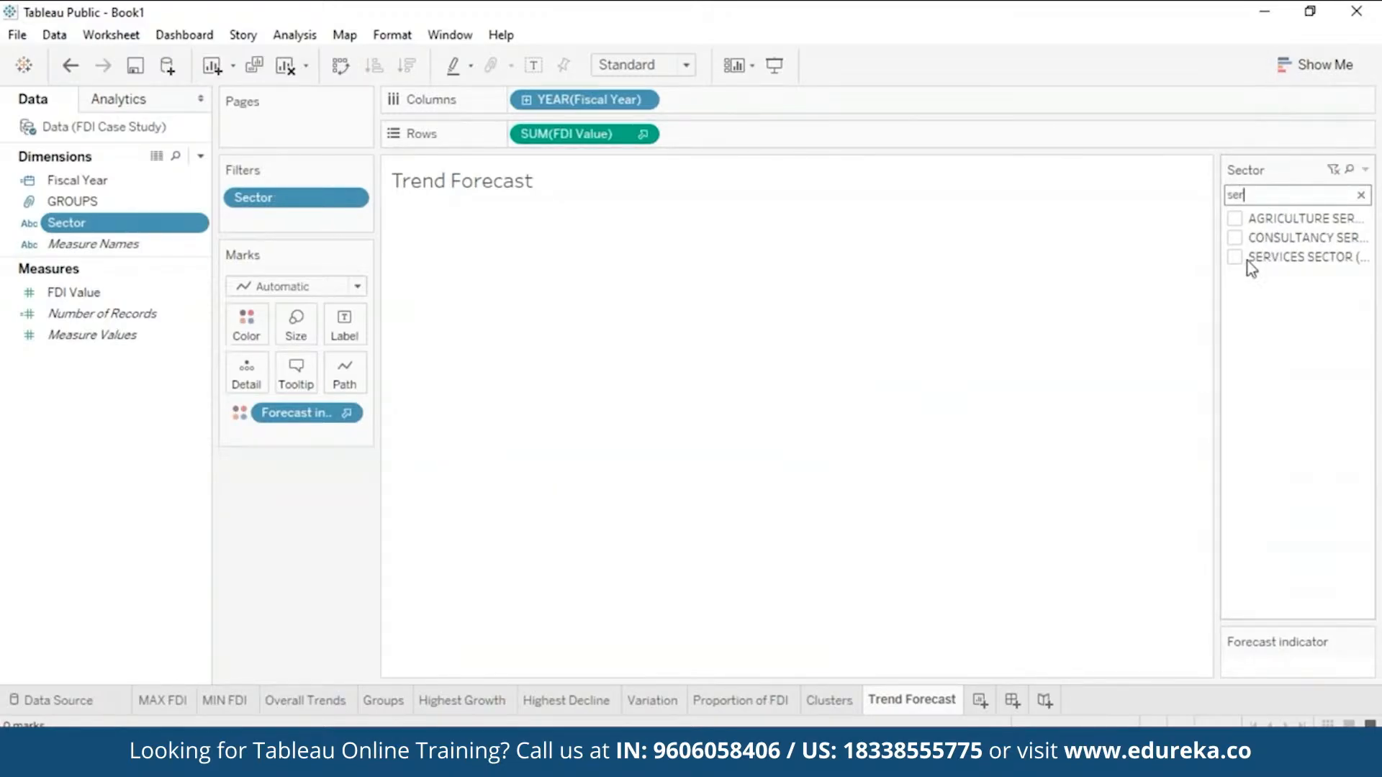
{"action": "left_click", "coordinate": [1238, 259]}
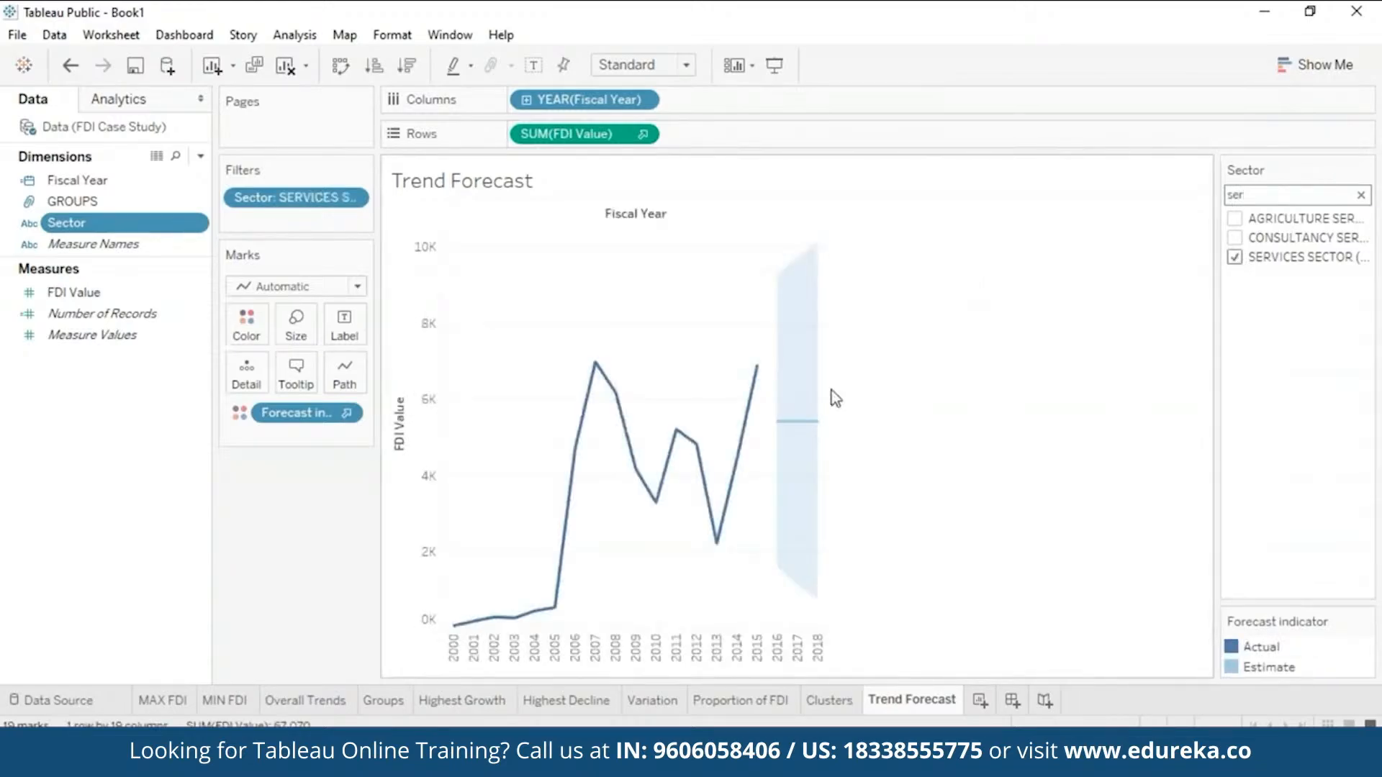
{"action": "mouse_move", "coordinate": [793, 423]}
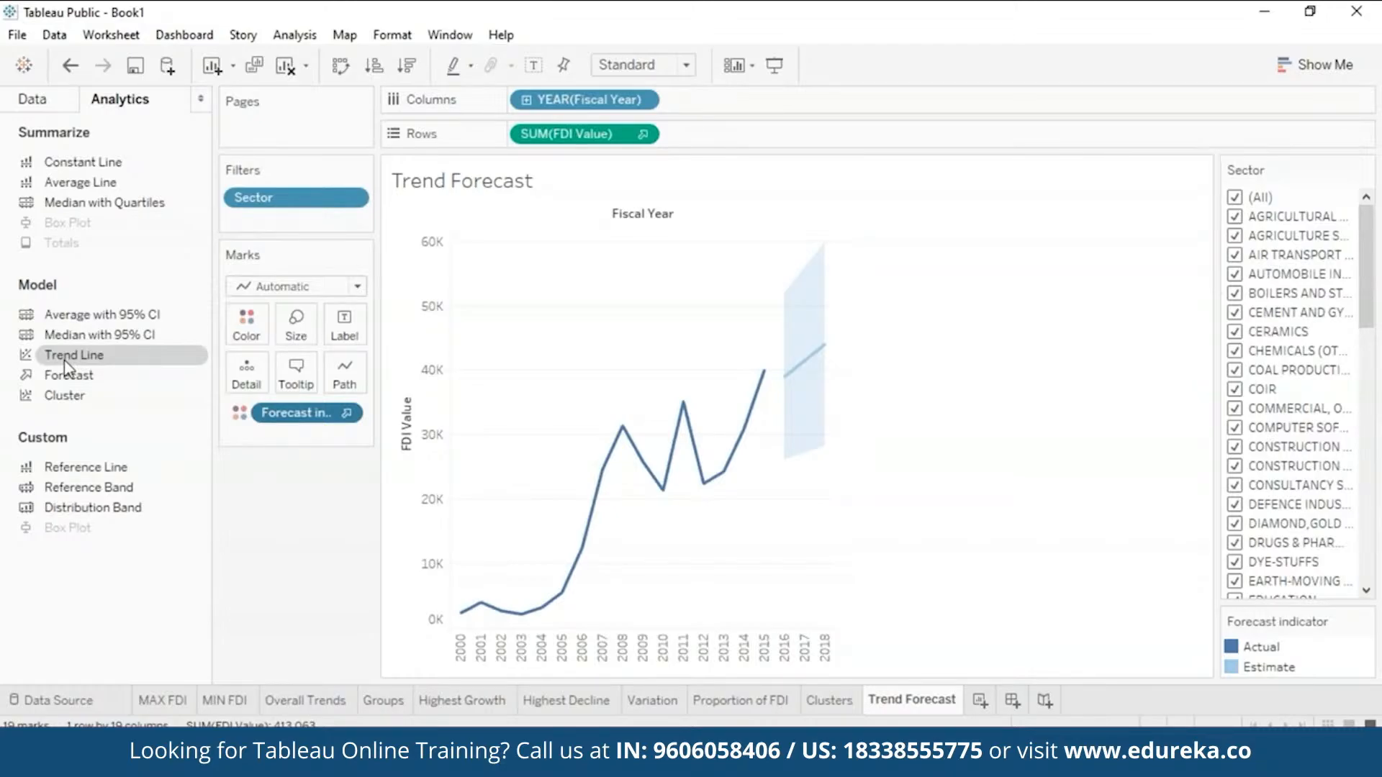
Step: Add a linear trend line to the FDI forecast chart covering all sectors
{"action": "left_click_drag", "start_coordinate": [65, 364], "coordinate": [580, 239]}
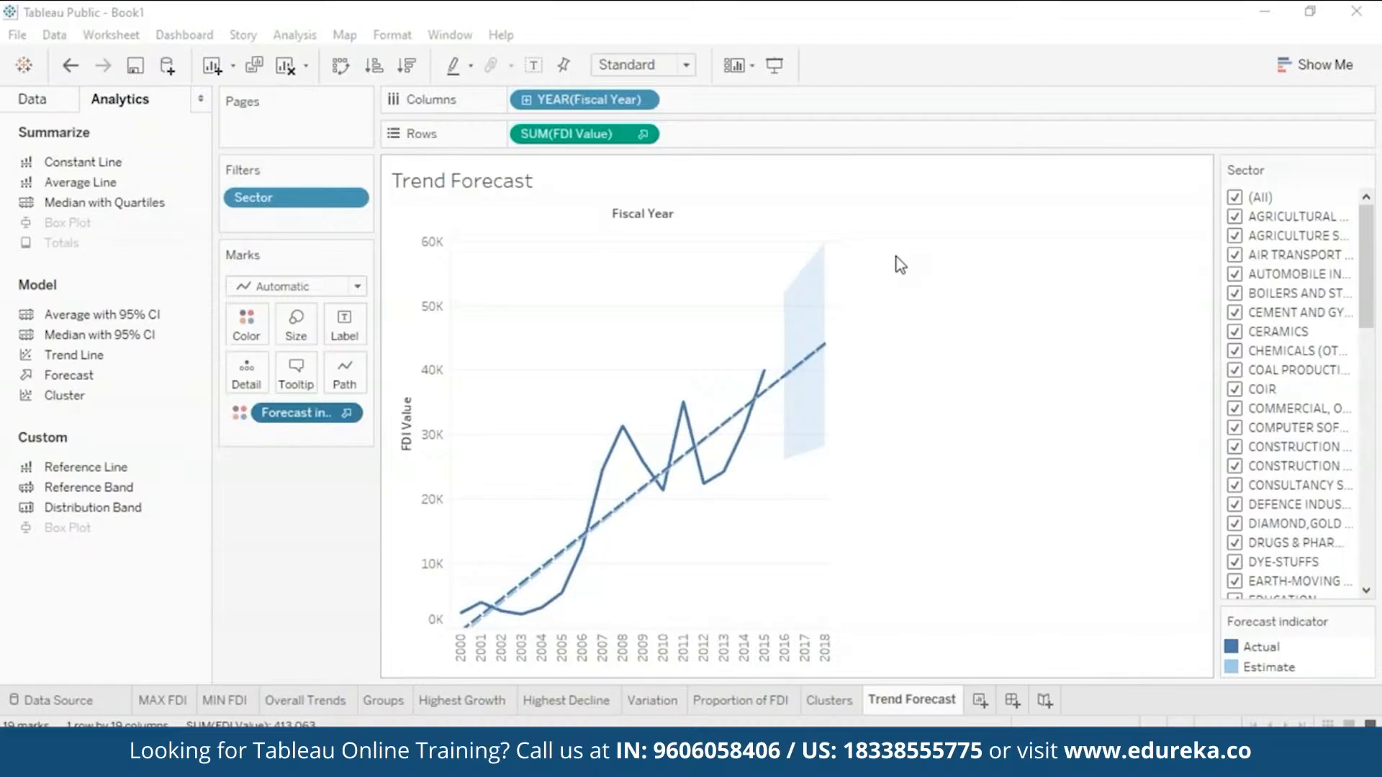
Step: Create a dashboard with a horizontal container and place the Proportion of FDI treemap above the Trend Forecast chart
{"action": "left_click", "coordinate": [1013, 701]}
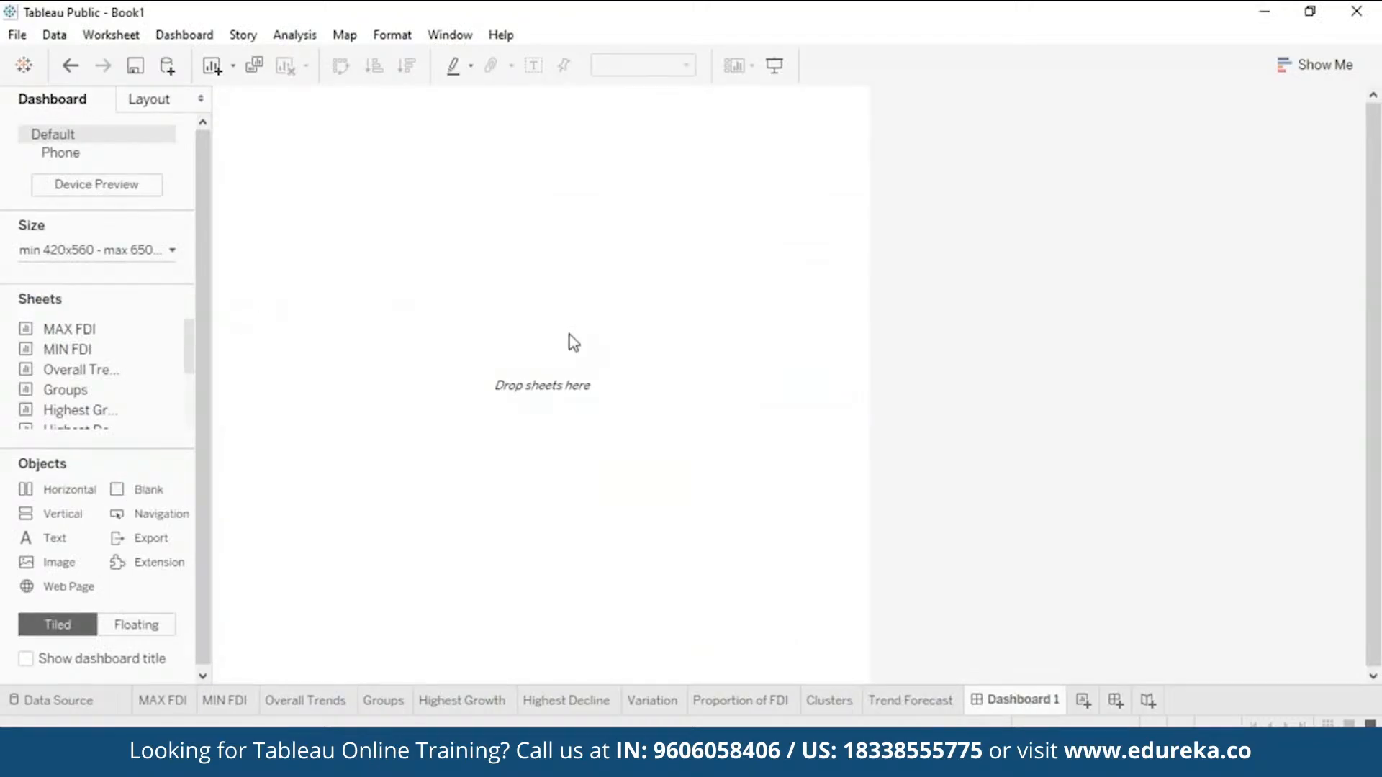
{"action": "left_click_drag", "start_coordinate": [72, 490], "coordinate": [611, 530]}
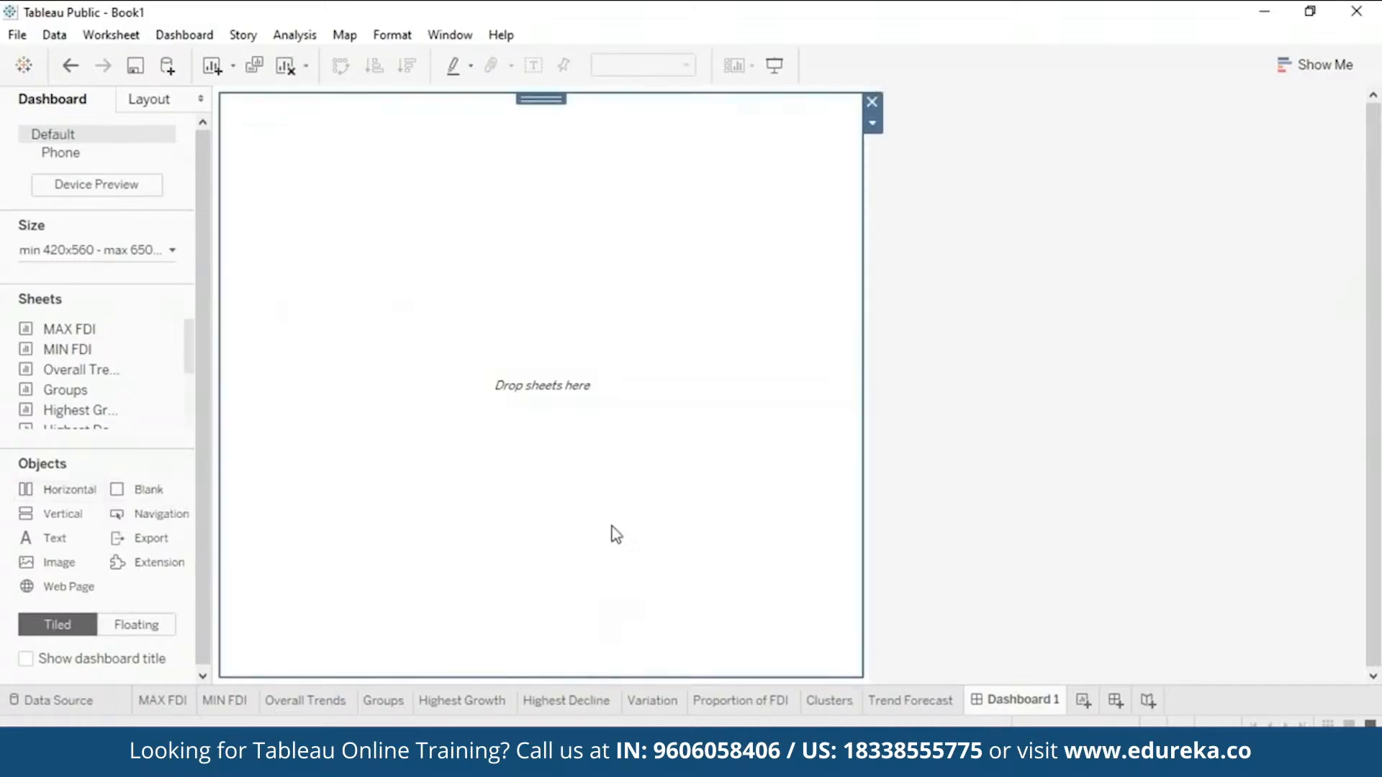
{"action": "scroll", "coordinate": [185, 419], "scroll_direction": "down", "scroll_amount": 3}
{"action": "left_click_drag", "start_coordinate": [75, 376], "coordinate": [542, 385]}
{"action": "left_click", "coordinate": [781, 105]}
{"action": "left_click", "coordinate": [872, 102]}
{"action": "left_click", "coordinate": [777, 105]}
{"action": "left_click", "coordinate": [872, 102]}
{"action": "left_click_drag", "start_coordinate": [82, 416], "coordinate": [539, 504]}
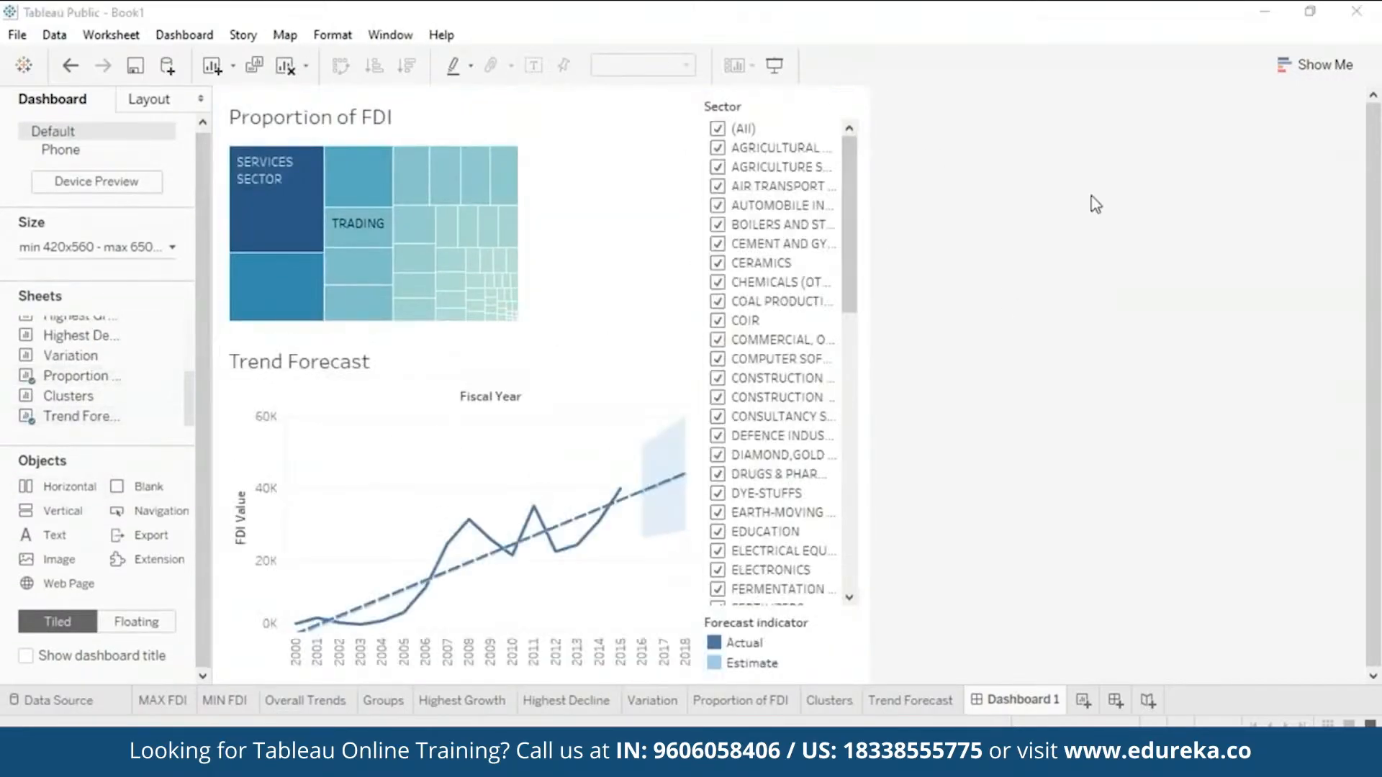
{"action": "scroll", "coordinate": [186, 392], "scroll_direction": "up", "scroll_amount": 3}
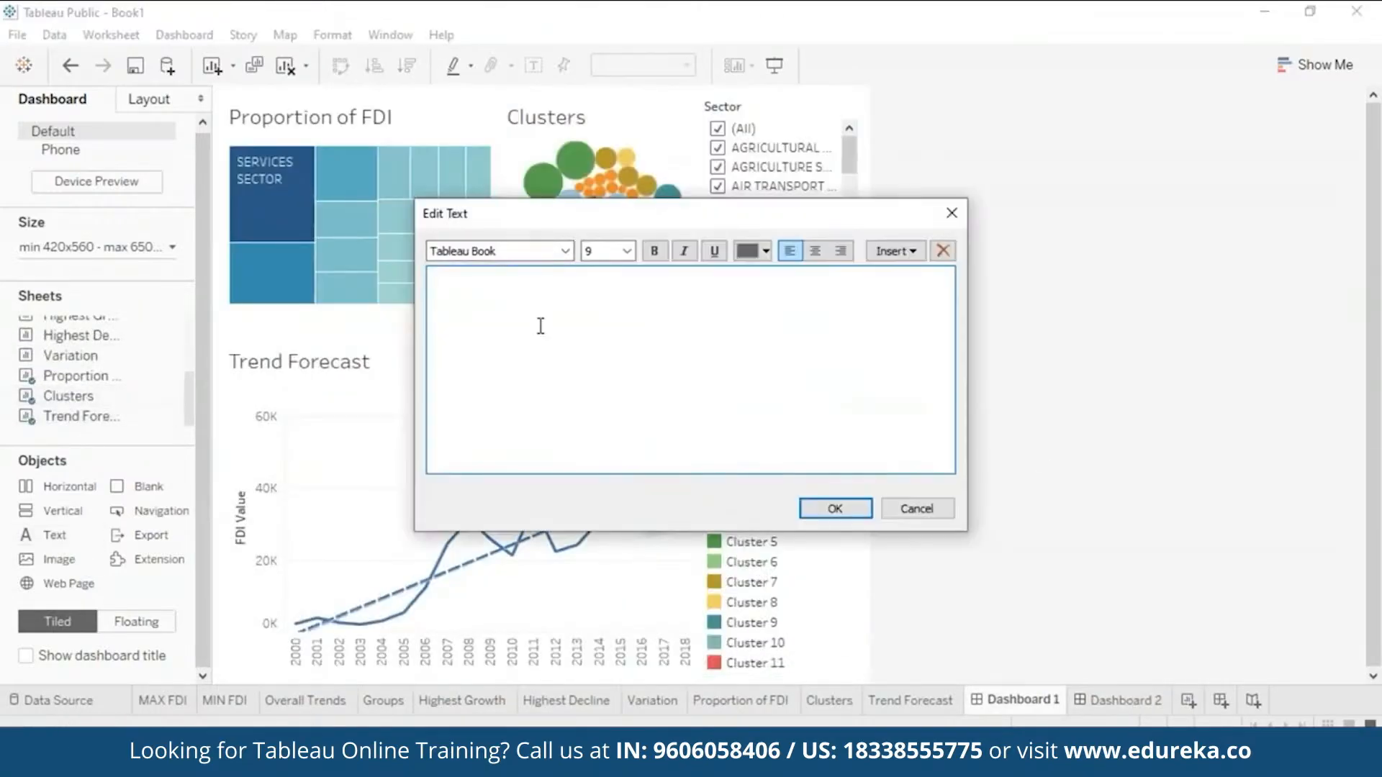
Step: Add the heading text "Insights on FDI Data" to the first dashboard
{"action": "type", "text": "Insights on FDI Data"}
{"action": "left_click", "coordinate": [835, 508]}
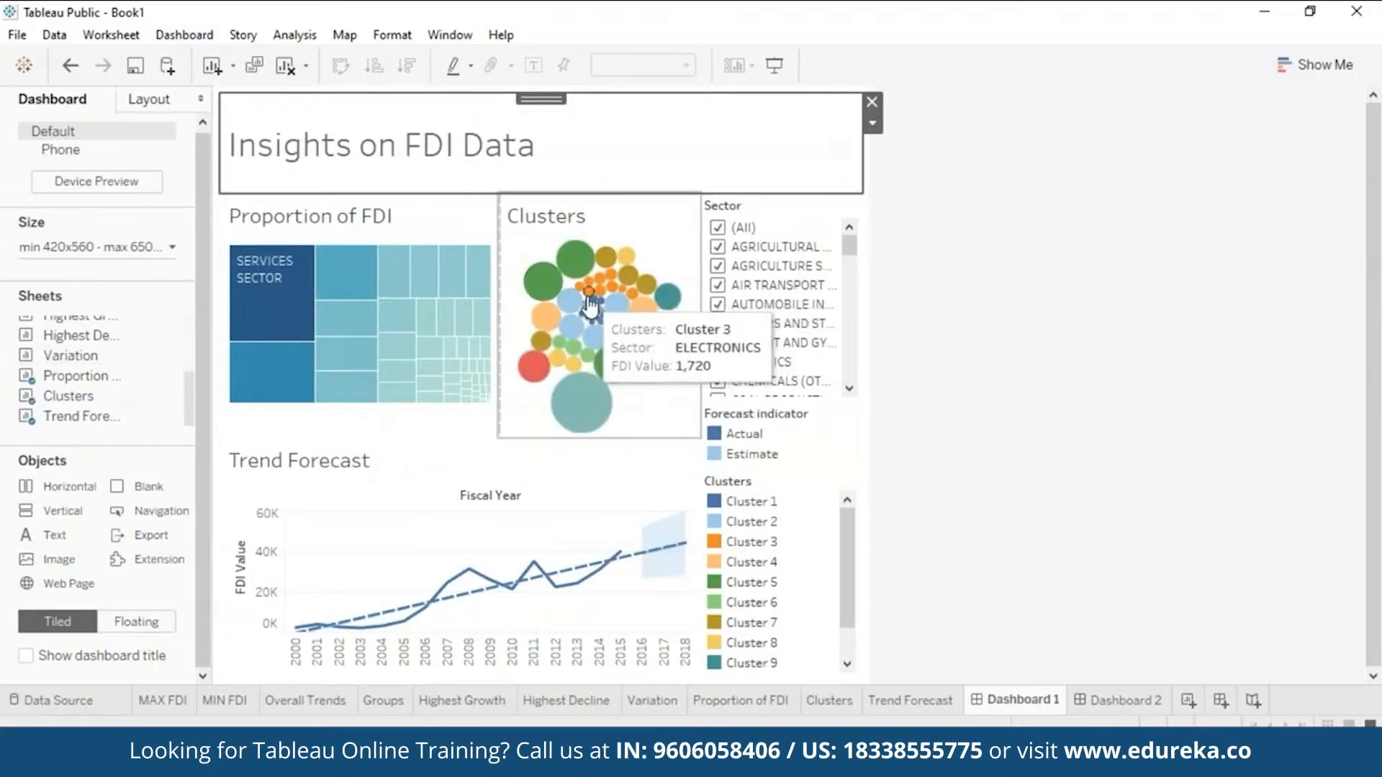
Step: Review the trend, decline and growth views on Dashboard 2 and return to Dashboard 1
{"action": "left_click", "coordinate": [1111, 701]}
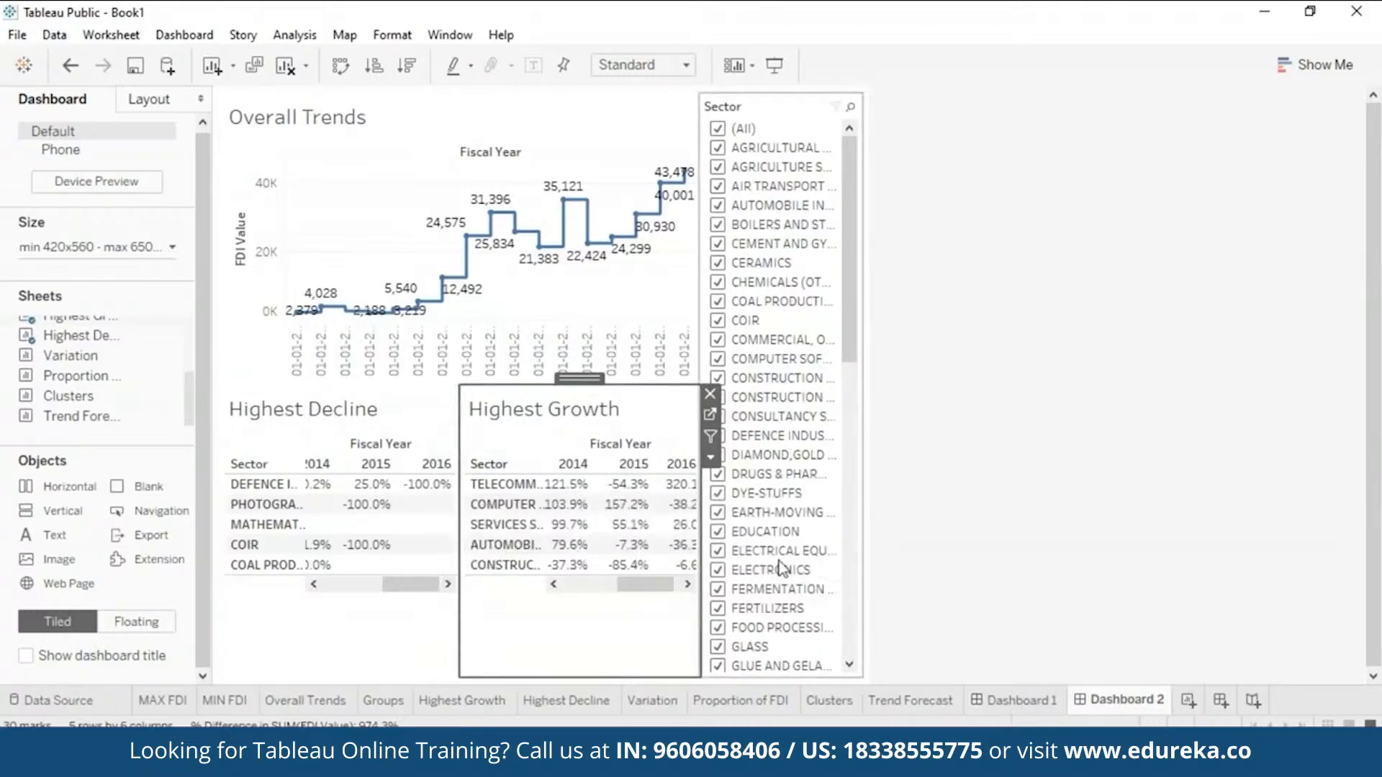
{"action": "left_click", "coordinate": [1025, 702]}
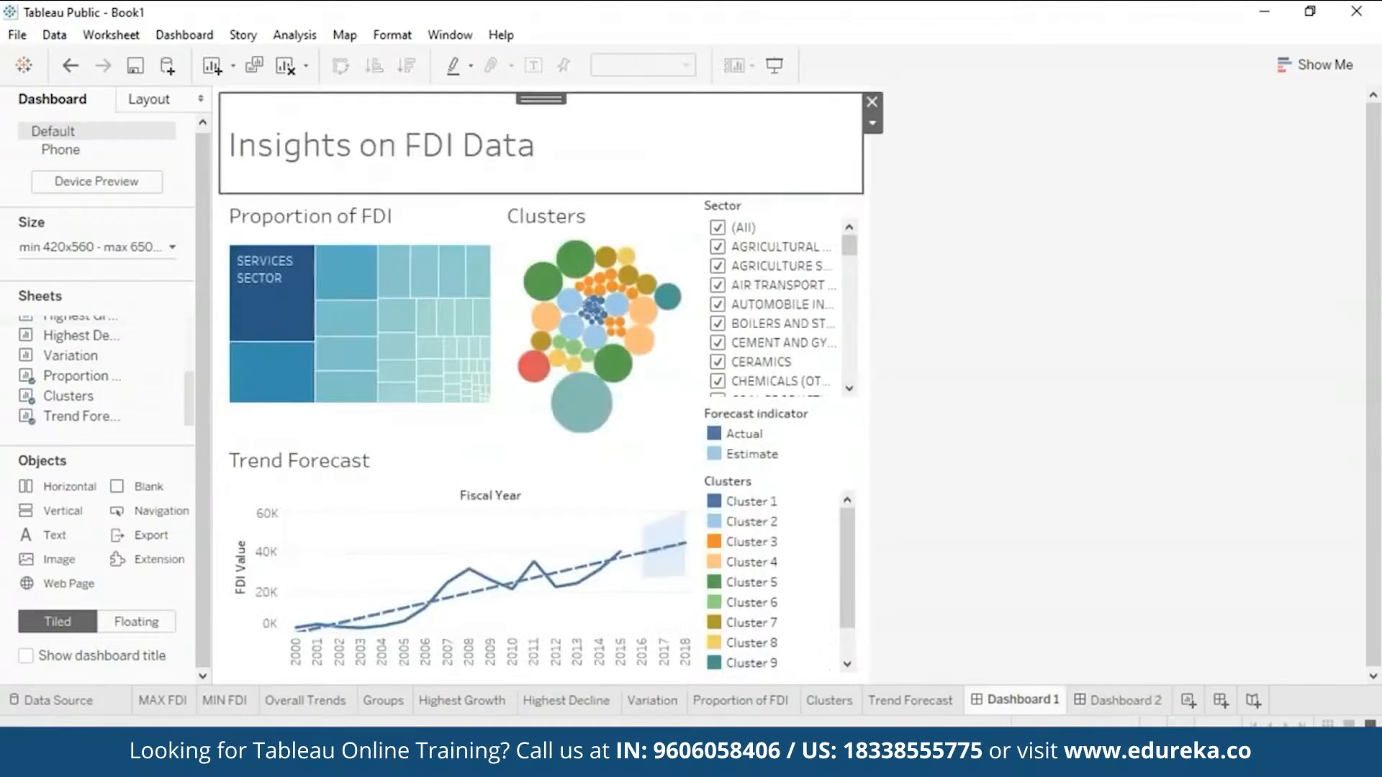
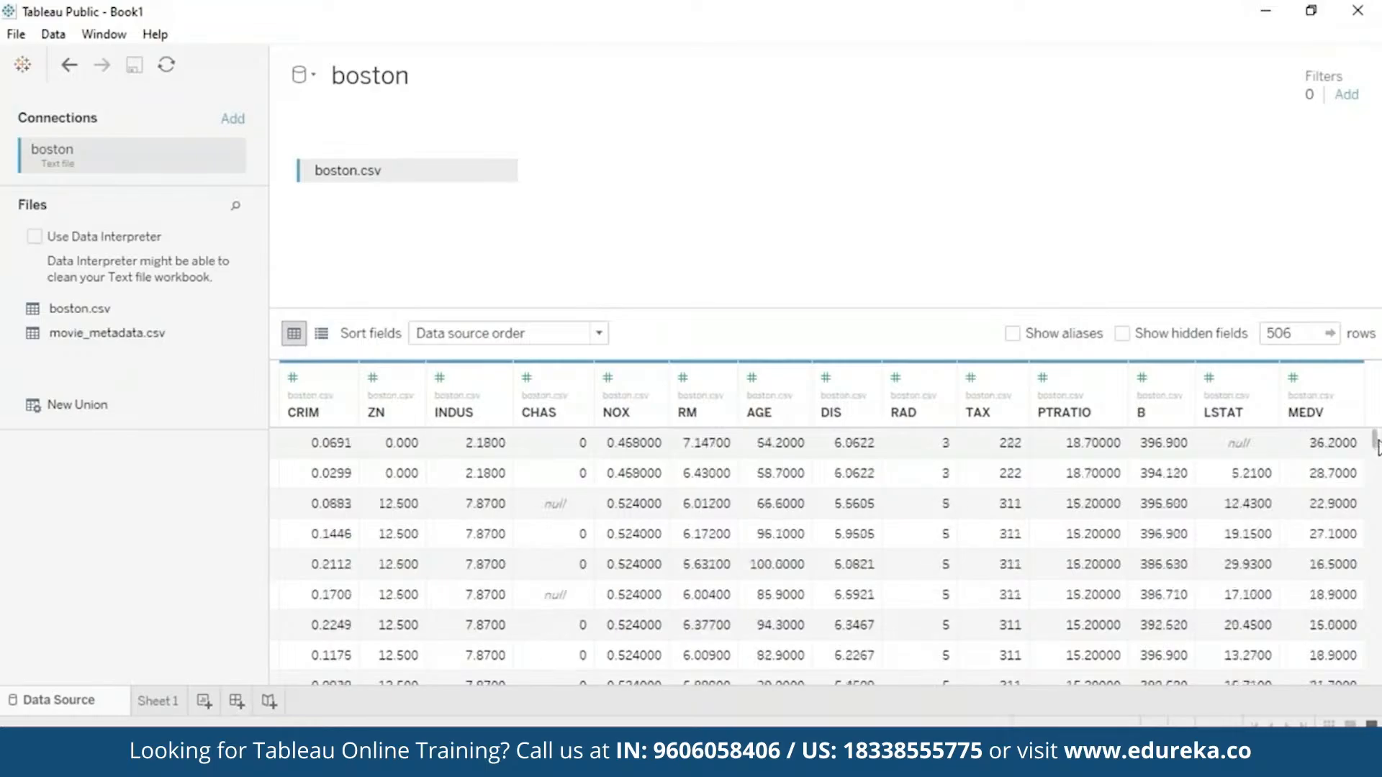
Step: Replace Sheet 1's title in the boston workbook with the pasted field descriptions from CRIM to MEDV, in font size 10
{"action": "scroll", "coordinate": [1376, 440], "scroll_direction": "up", "scroll_amount": 2}
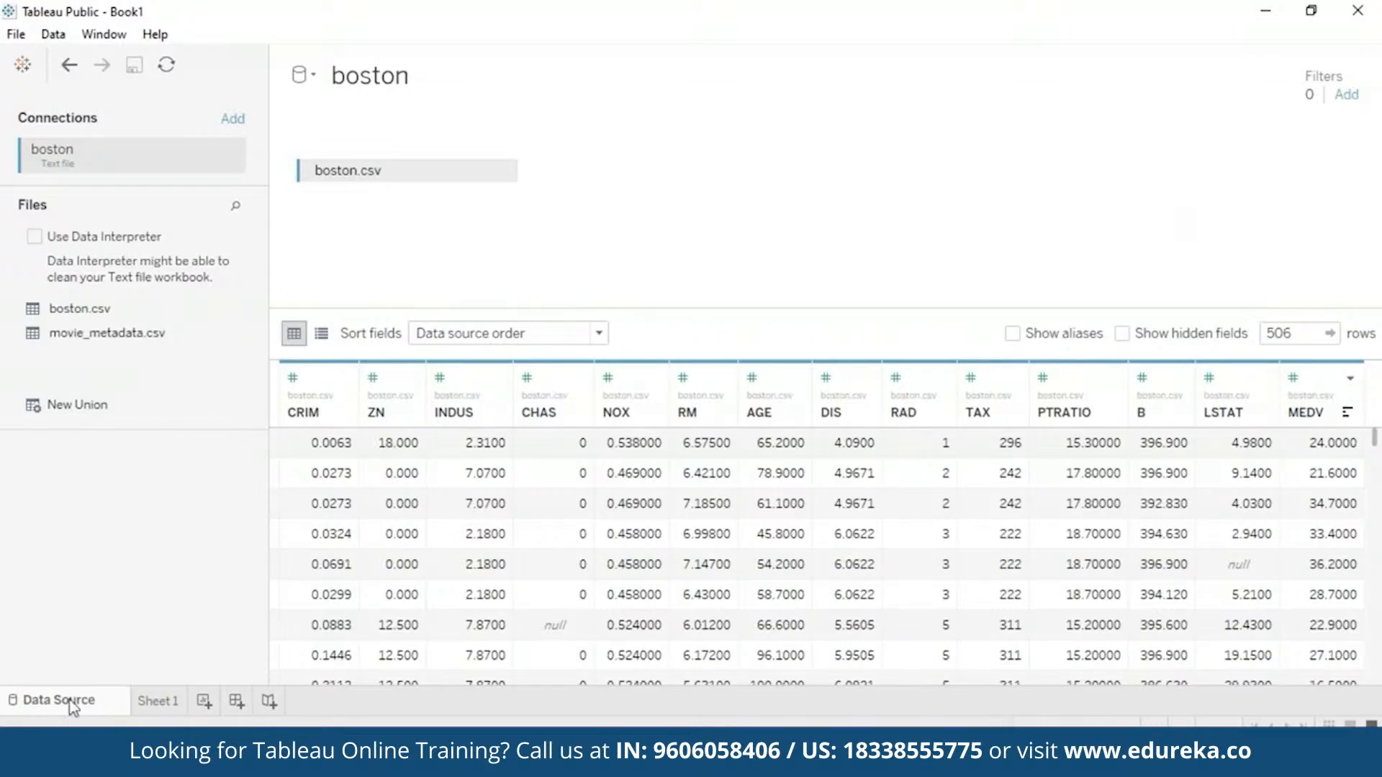
{"action": "left_click", "coordinate": [157, 700]}
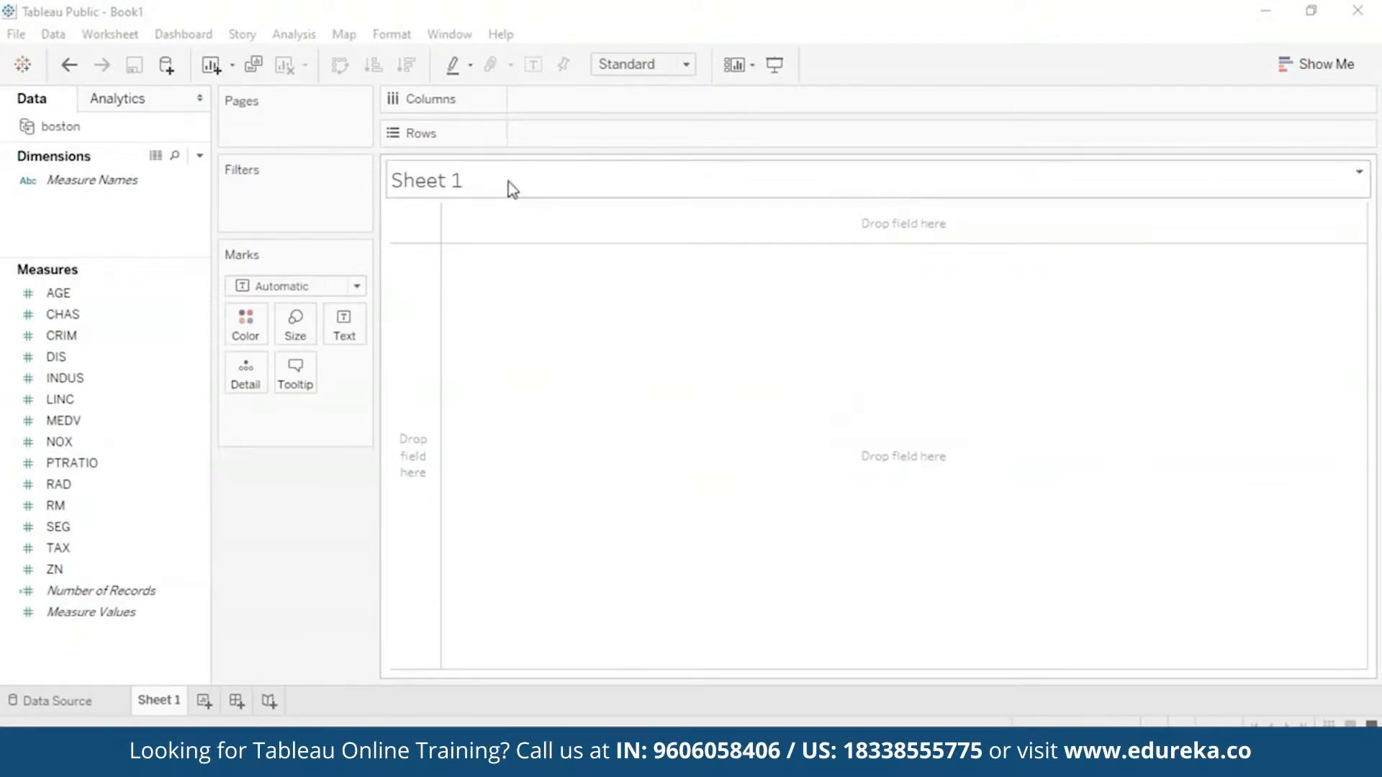
{"action": "double_click", "coordinate": [434, 180]}
{"action": "key", "text": "ctrl+v"}
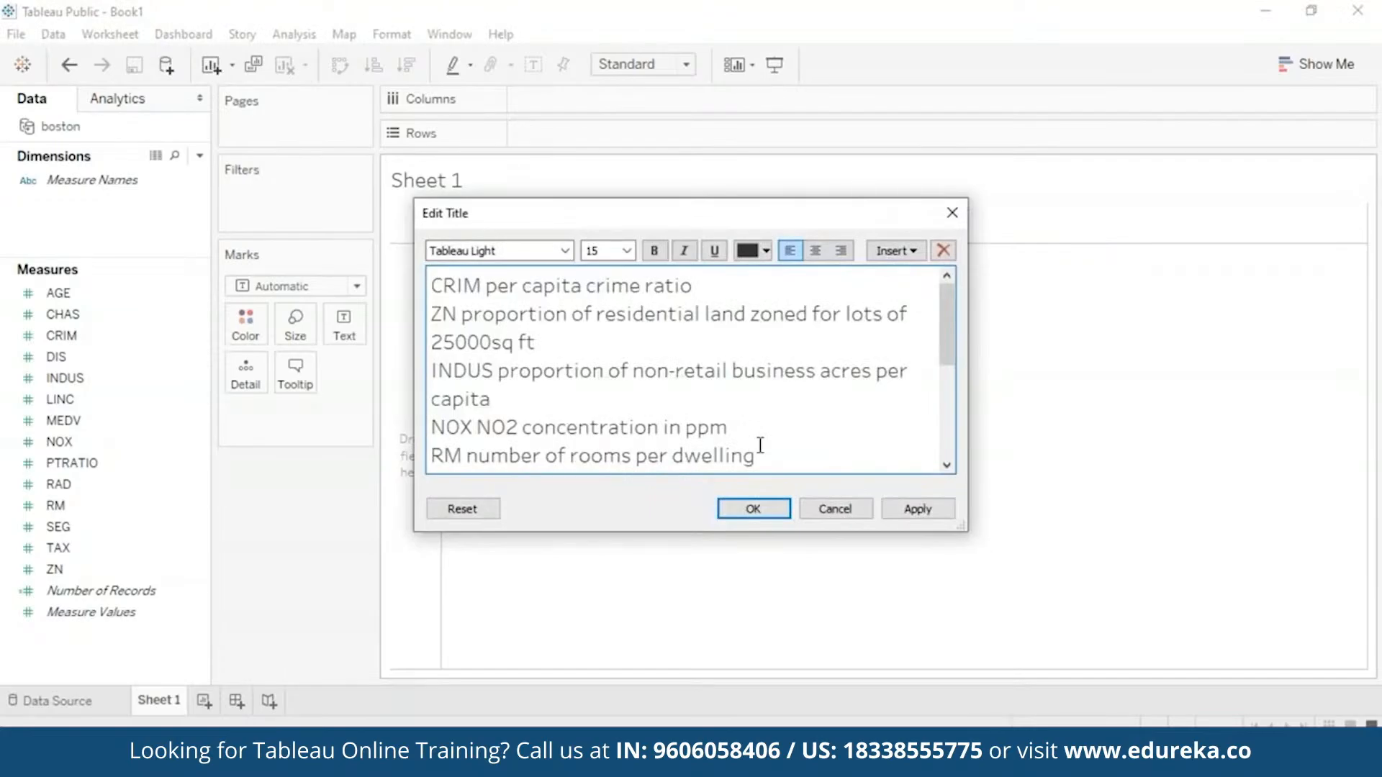
{"action": "key", "text": "ctrl+a"}
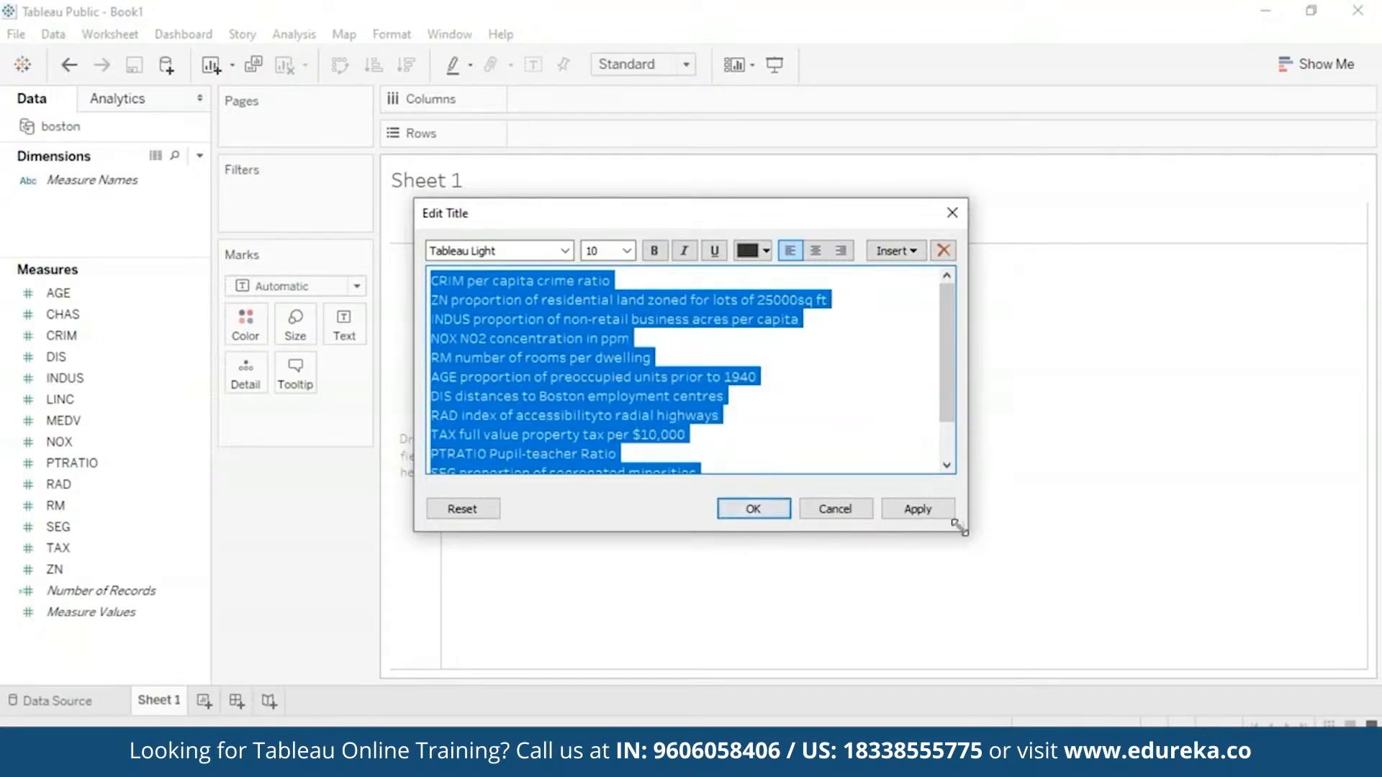
{"action": "left_click", "coordinate": [783, 511]}
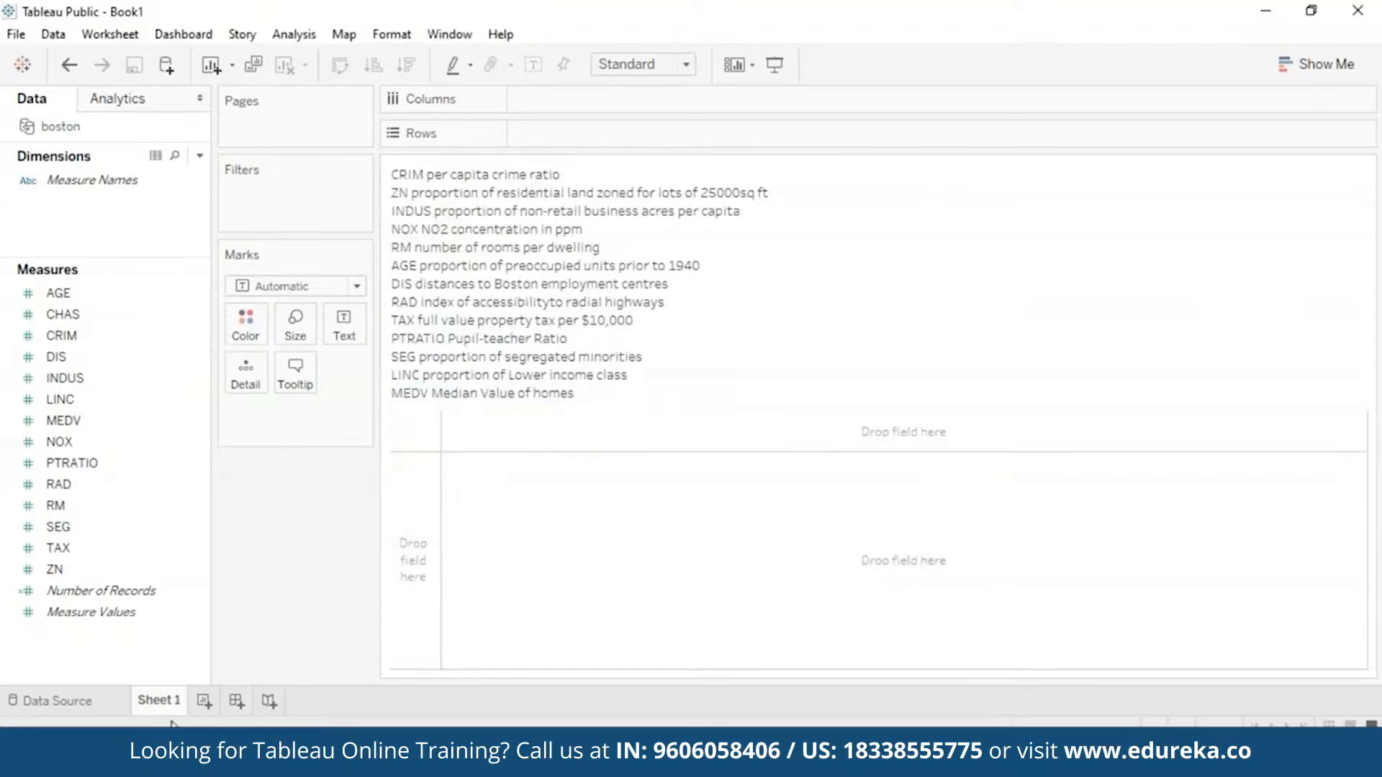
Step: Rename the Sheet 1 worksheet as Variables
{"action": "mouse_move", "coordinate": [162, 707]}
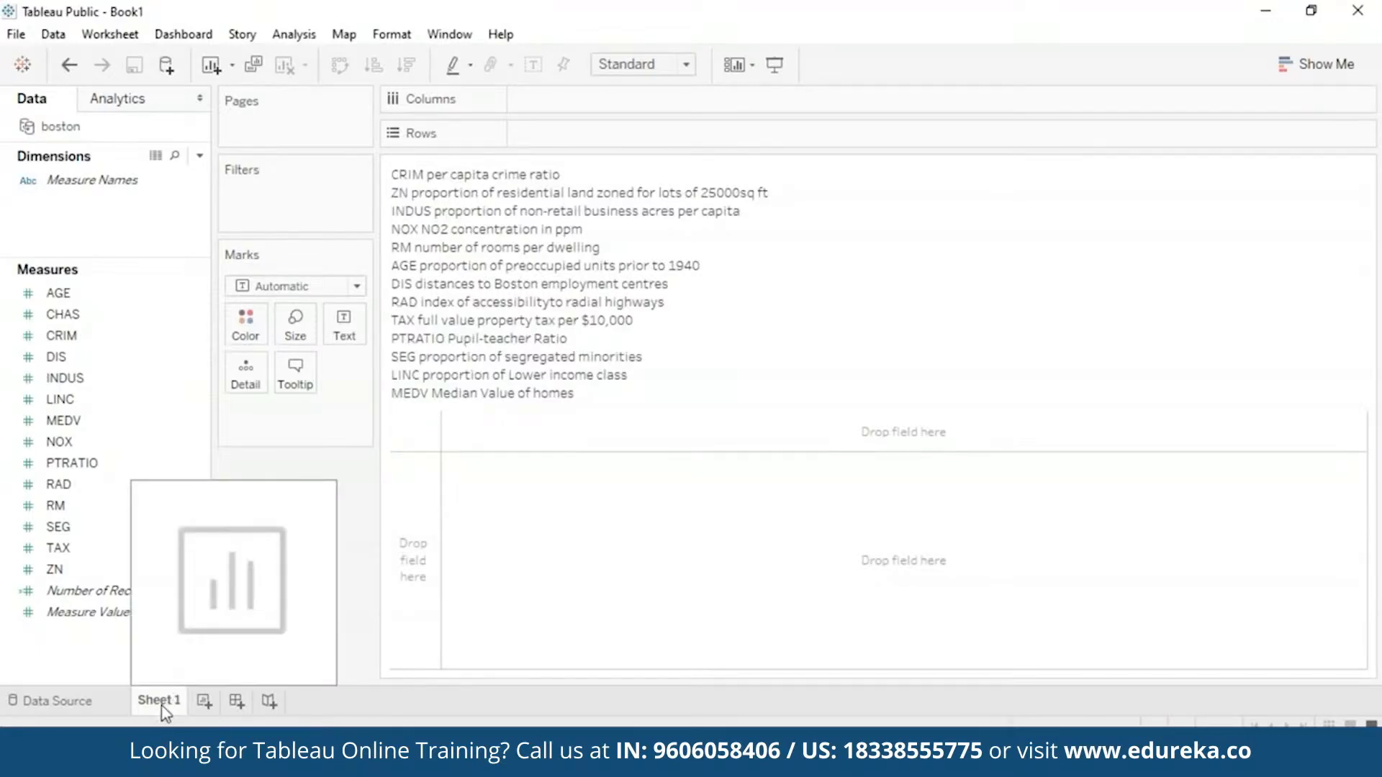
{"action": "right_click", "coordinate": [164, 711]}
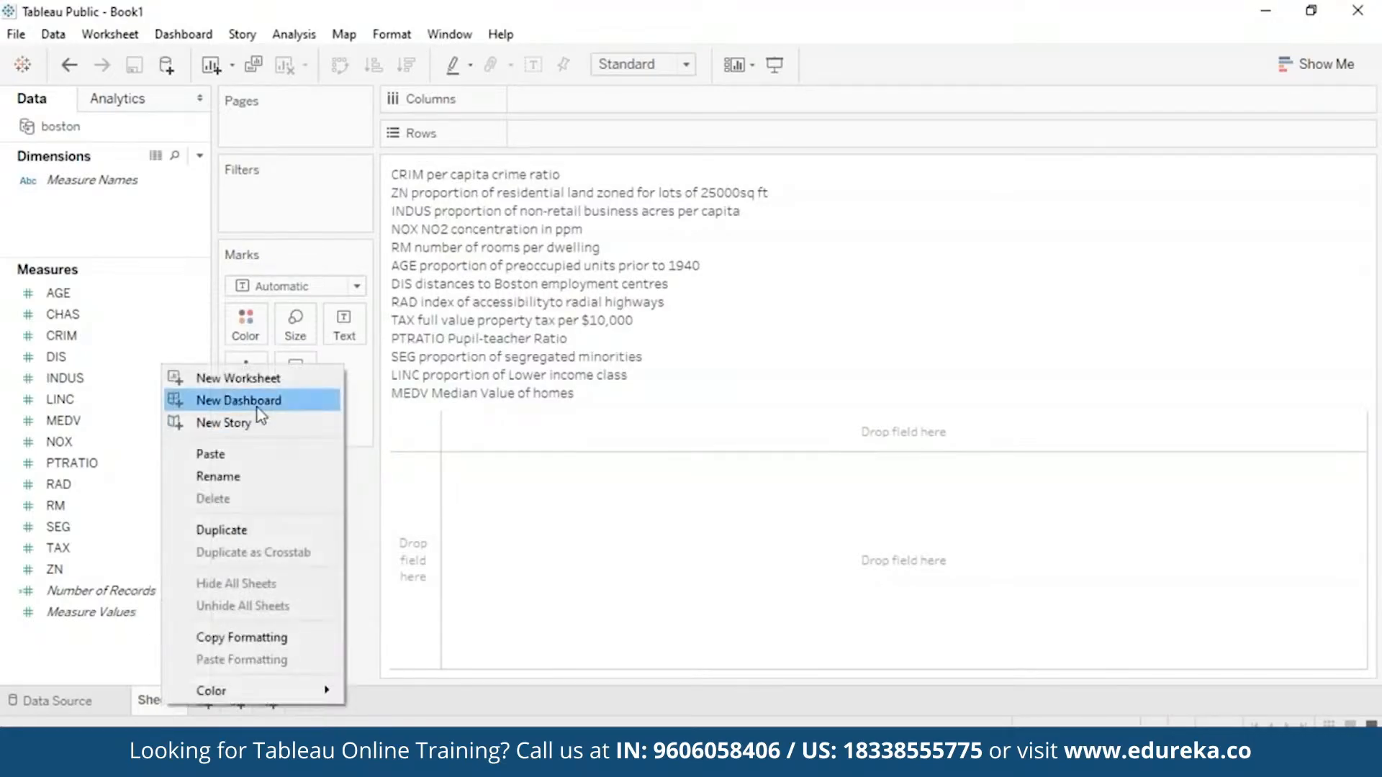
{"action": "left_click", "coordinate": [317, 481]}
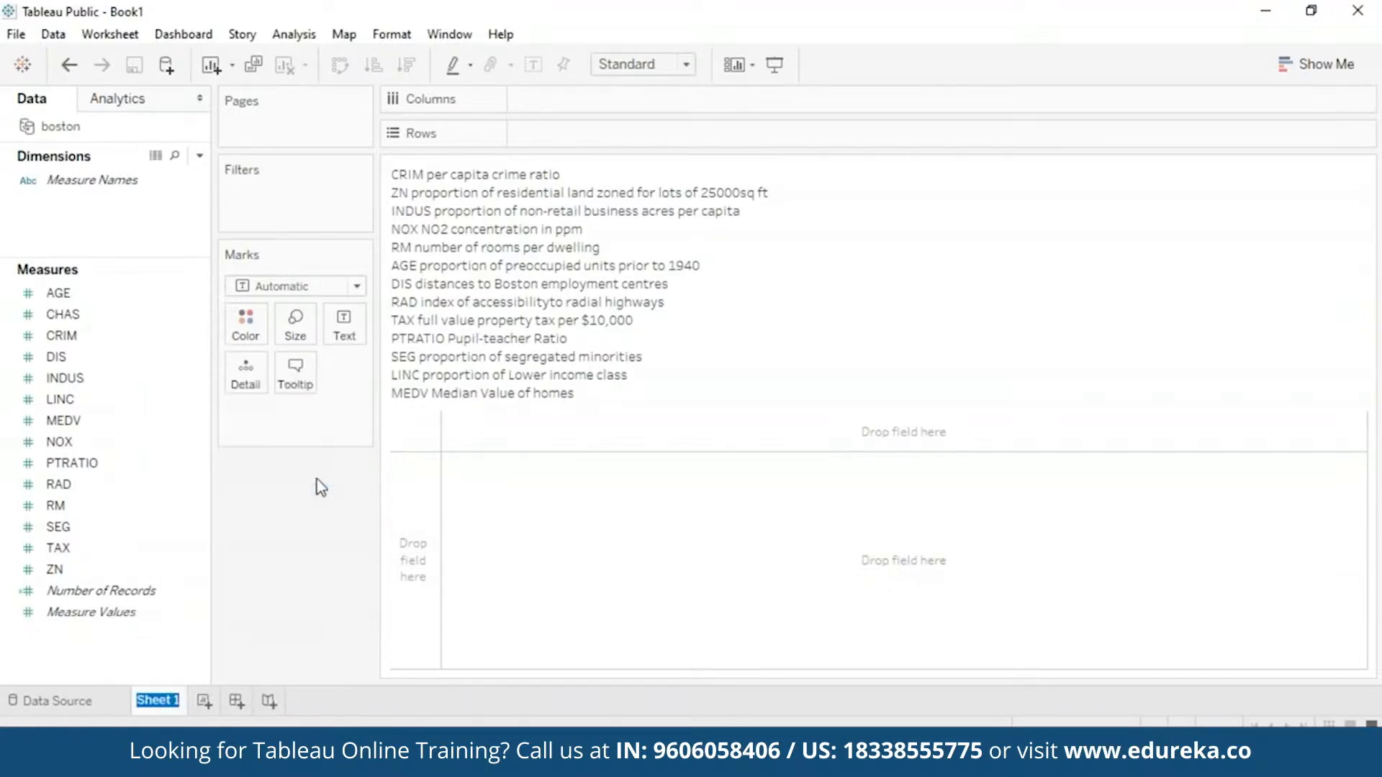
{"action": "type", "text": "Variables"}
{"action": "key", "text": "Return"}
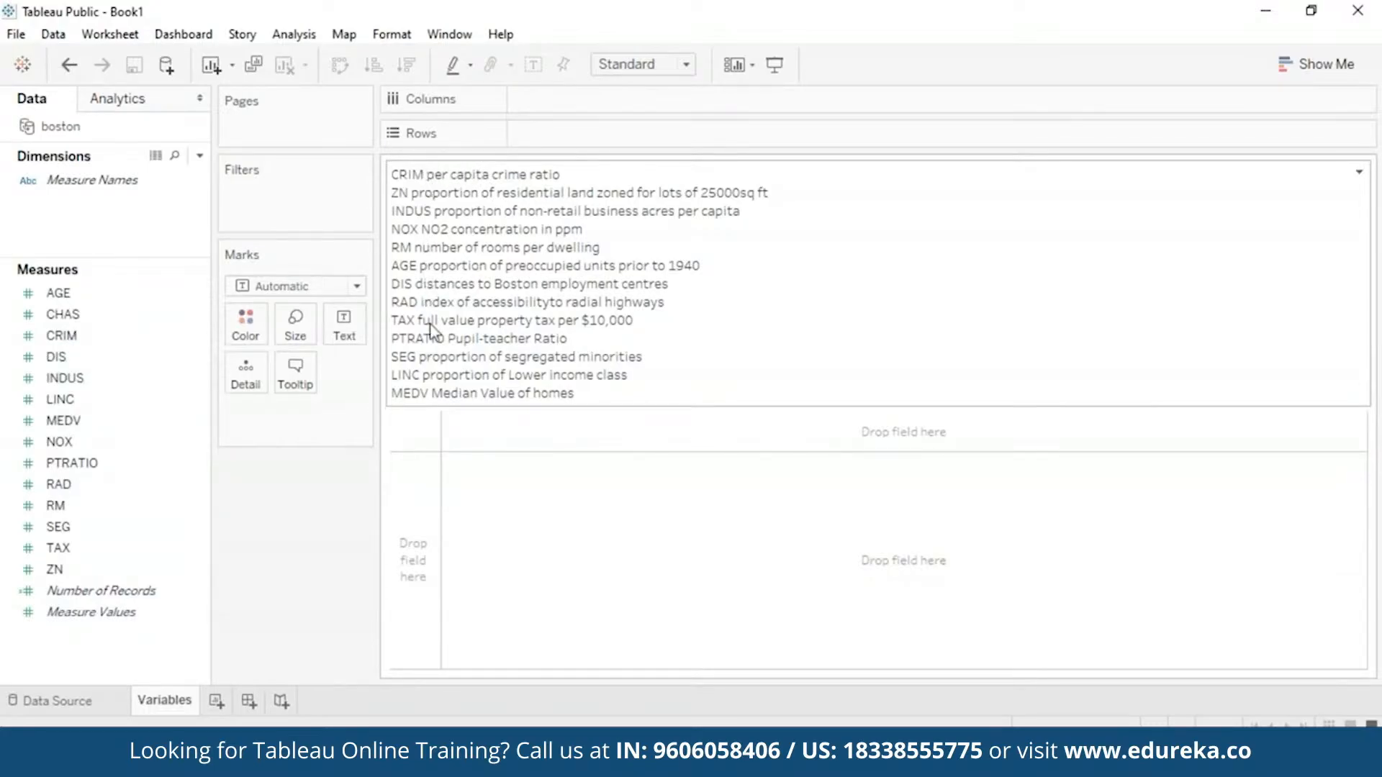
Step: Edit the worksheet title to add a colon after each field name from CRIM down to LINC
{"action": "right_click", "coordinate": [583, 319]}
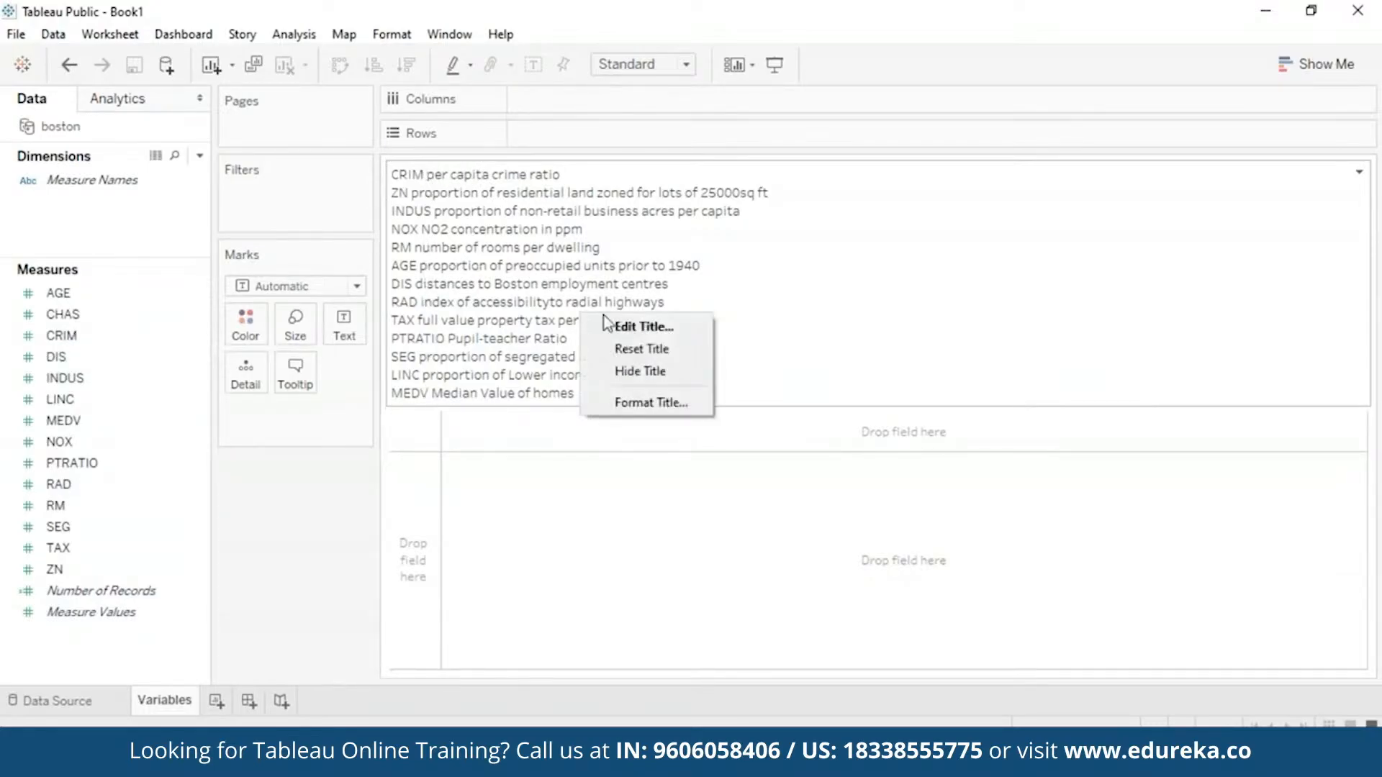
{"action": "left_click", "coordinate": [626, 328]}
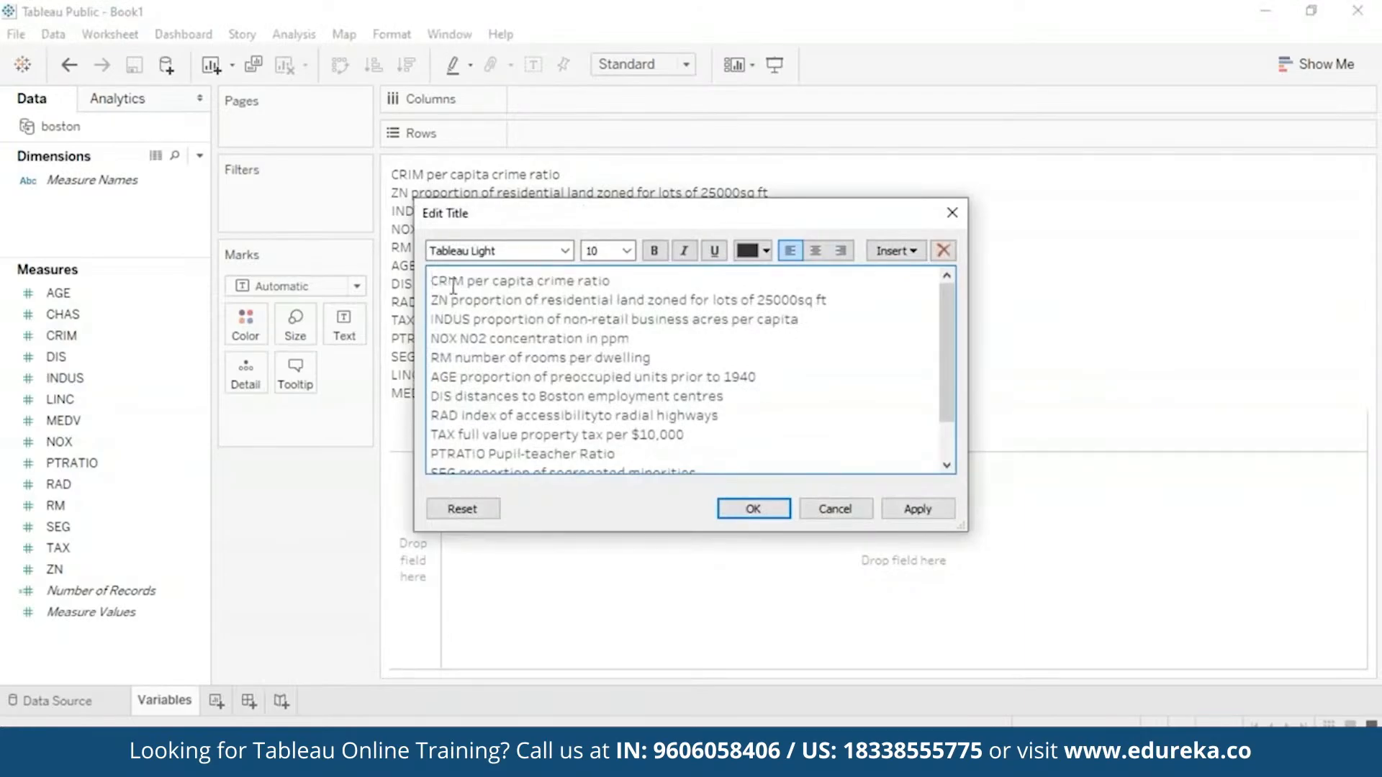
{"action": "left_click", "coordinate": [465, 280]}
{"action": "type", "text": ":"}
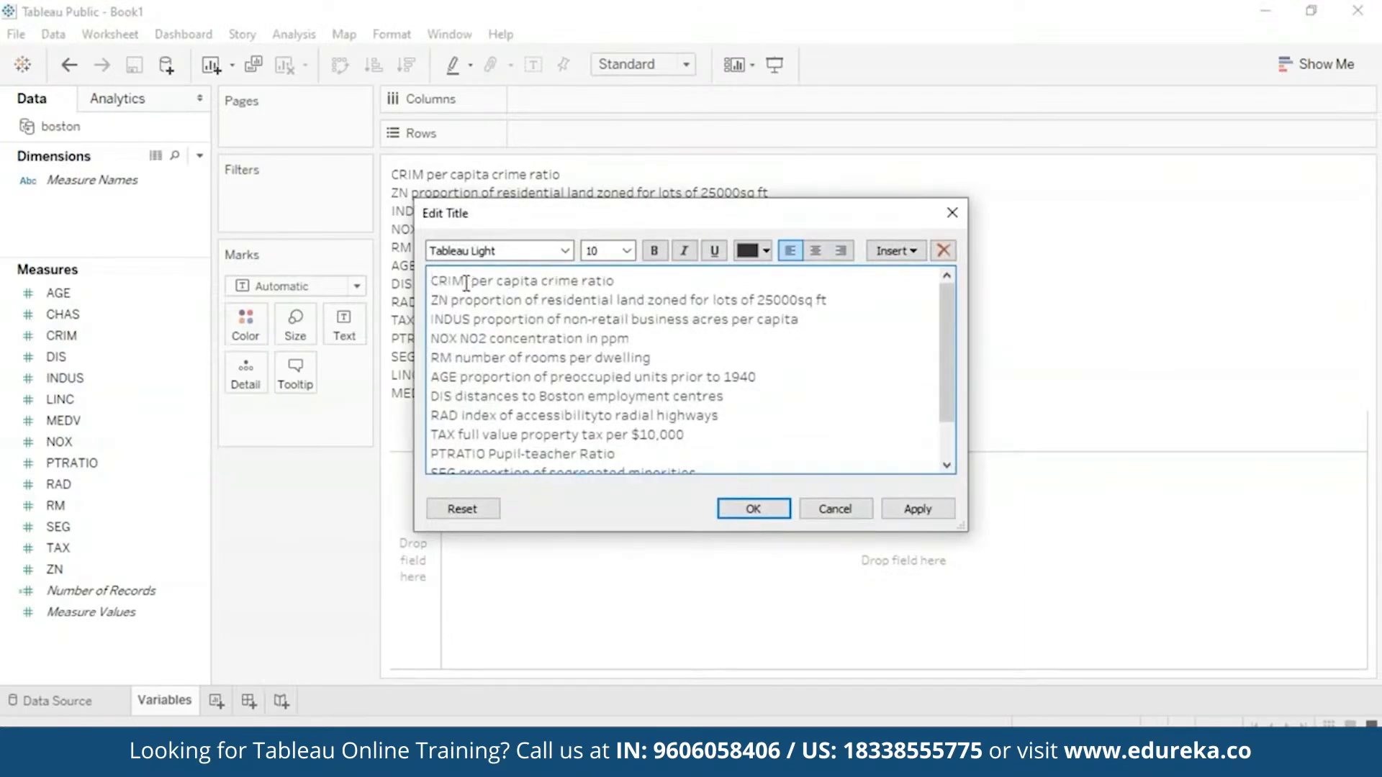
{"action": "left_click", "coordinate": [448, 299]}
{"action": "type", "text": ":"}
{"action": "left_click", "coordinate": [472, 319]}
{"action": "type", "text": ":"}
{"action": "left_click", "coordinate": [458, 338]}
{"action": "type", "text": ":"}
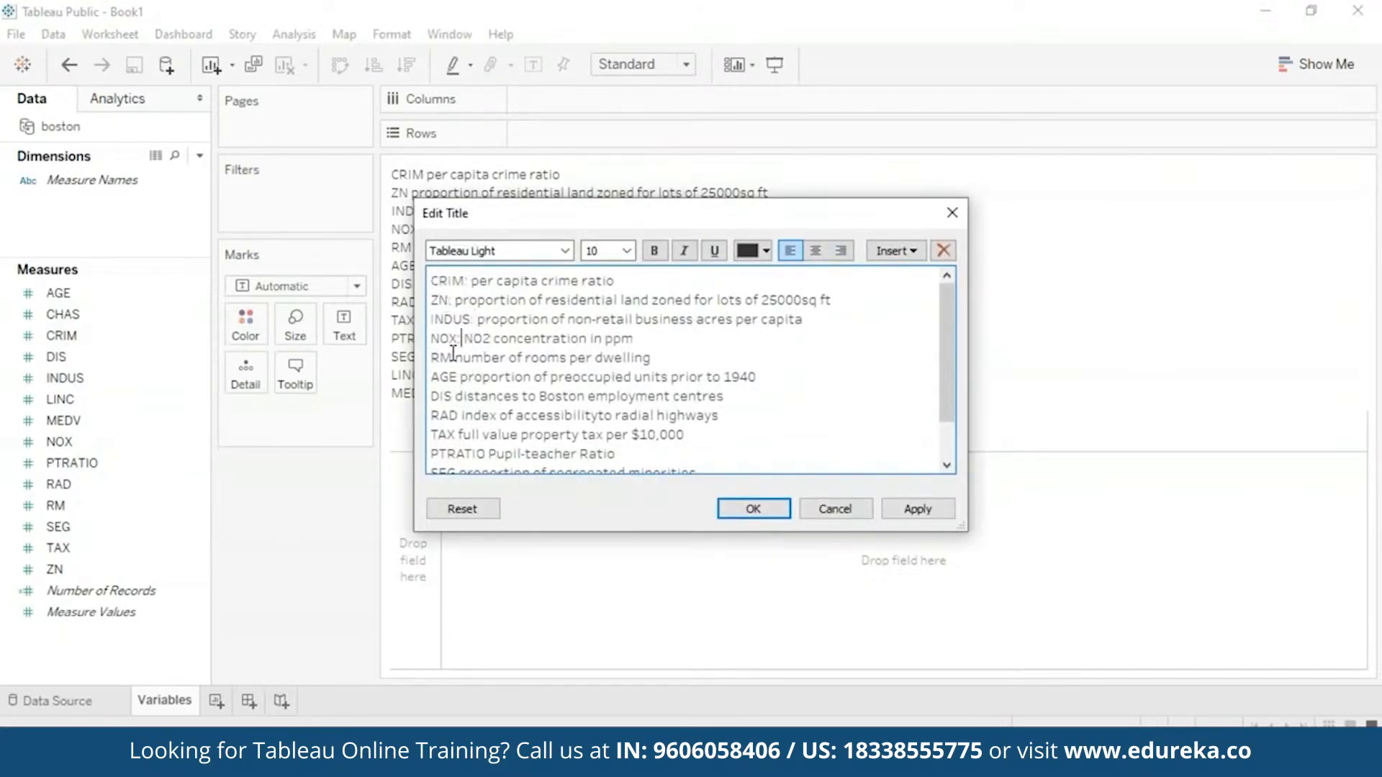
{"action": "left_click", "coordinate": [452, 358]}
{"action": "type", "text": ":"}
{"action": "left_click", "coordinate": [459, 376]}
{"action": "type", "text": ":"}
{"action": "left_click", "coordinate": [454, 396]}
{"action": "type", "text": ":"}
{"action": "left_click", "coordinate": [458, 434]}
{"action": "type", "text": ":"}
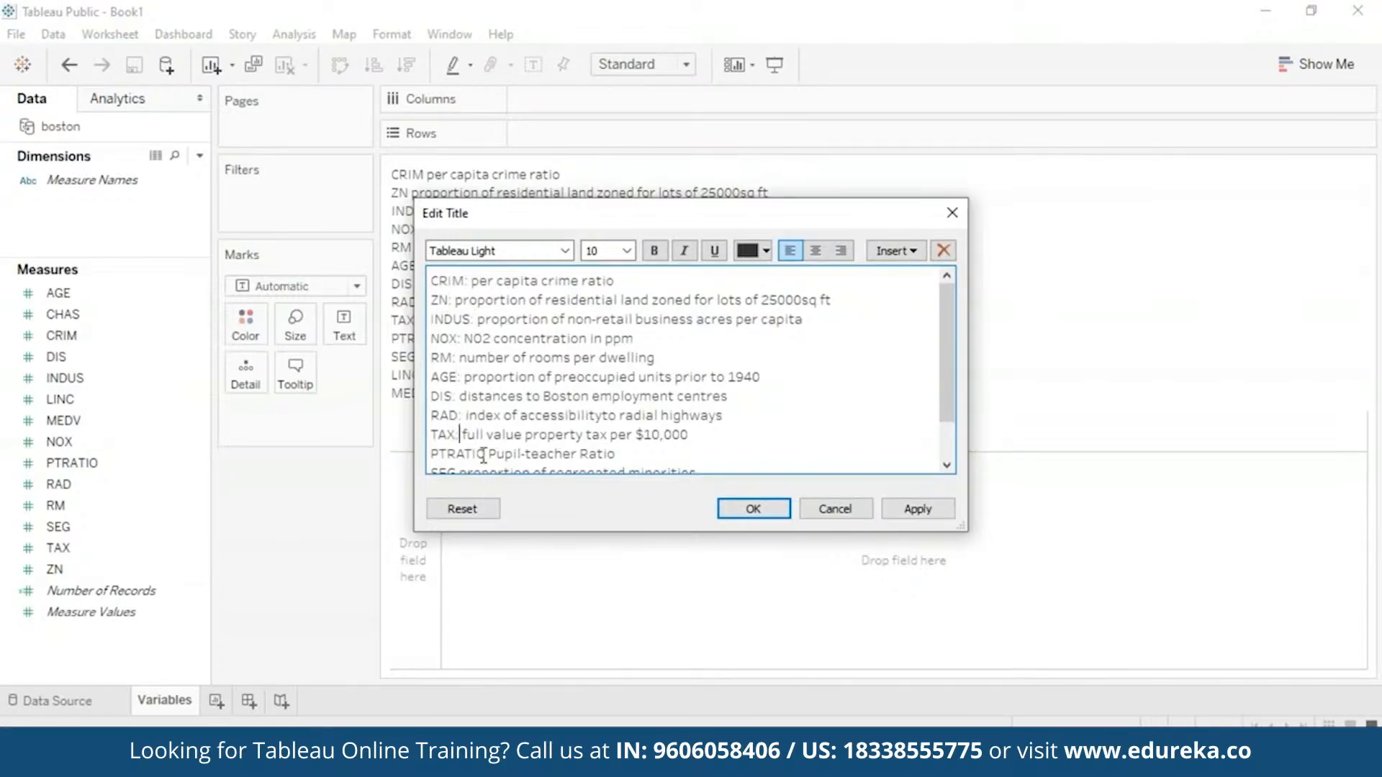
{"action": "left_click", "coordinate": [486, 454]}
{"action": "type", "text": ":"}
{"action": "scroll", "coordinate": [648, 375], "scroll_direction": "down", "scroll_amount": 3}
{"action": "left_click", "coordinate": [458, 423]}
{"action": "type", "text": ":"}
{"action": "left_click", "coordinate": [460, 441]}
{"action": "type", "text": ":"}
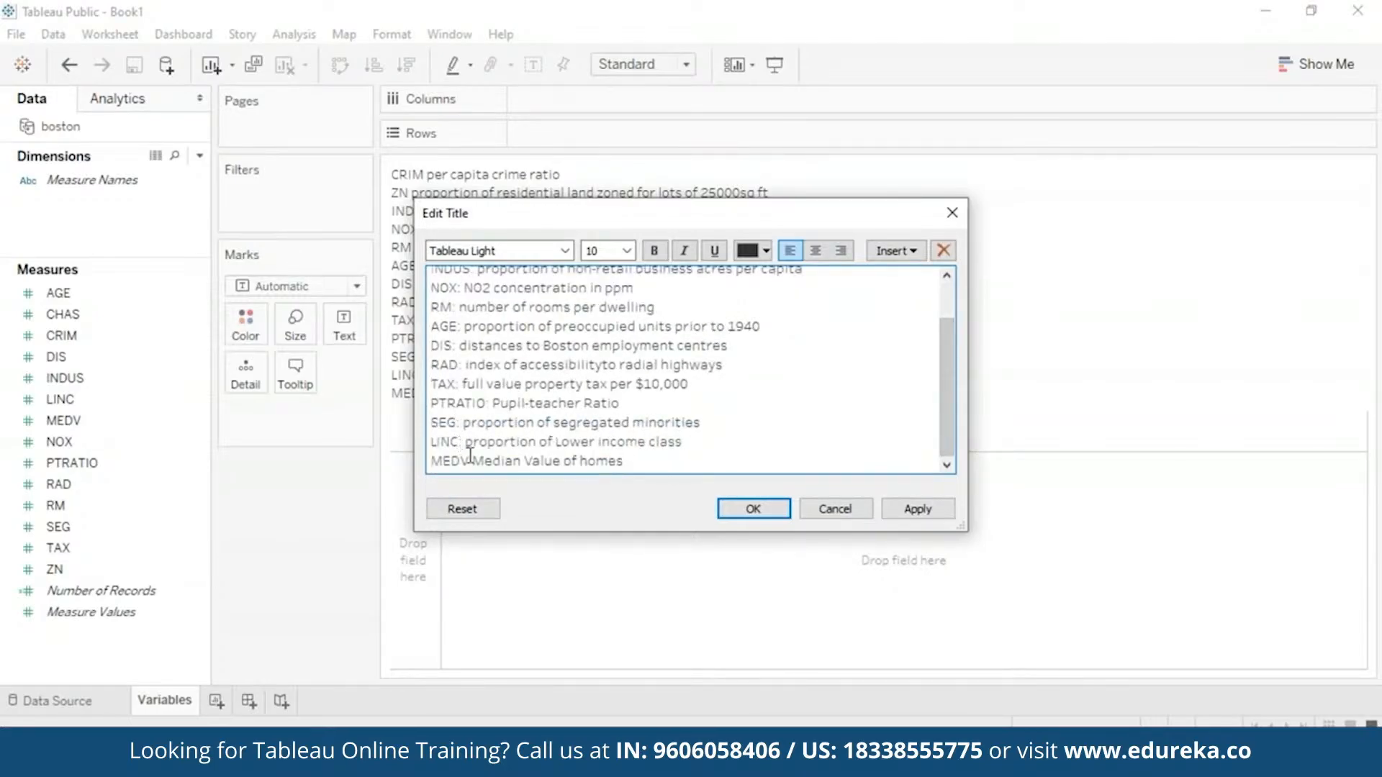
Step: Add a colon after MEDV in the sheet title's variable descriptions and apply the edited title
{"action": "left_click", "coordinate": [459, 461]}
{"action": "type", "text": ":"}
{"action": "left_click", "coordinate": [918, 508]}
{"action": "left_click", "coordinate": [752, 509]}
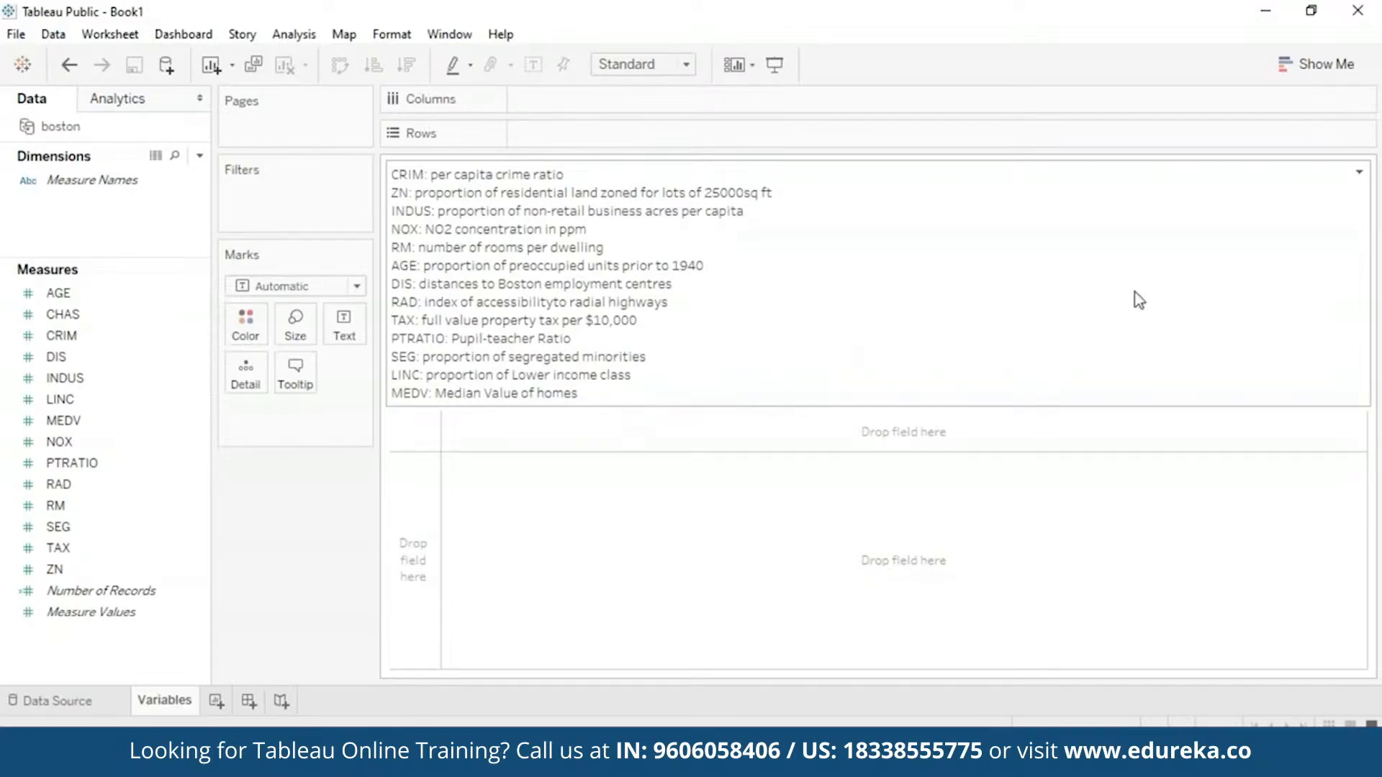
{"action": "left_click", "coordinate": [142, 590]}
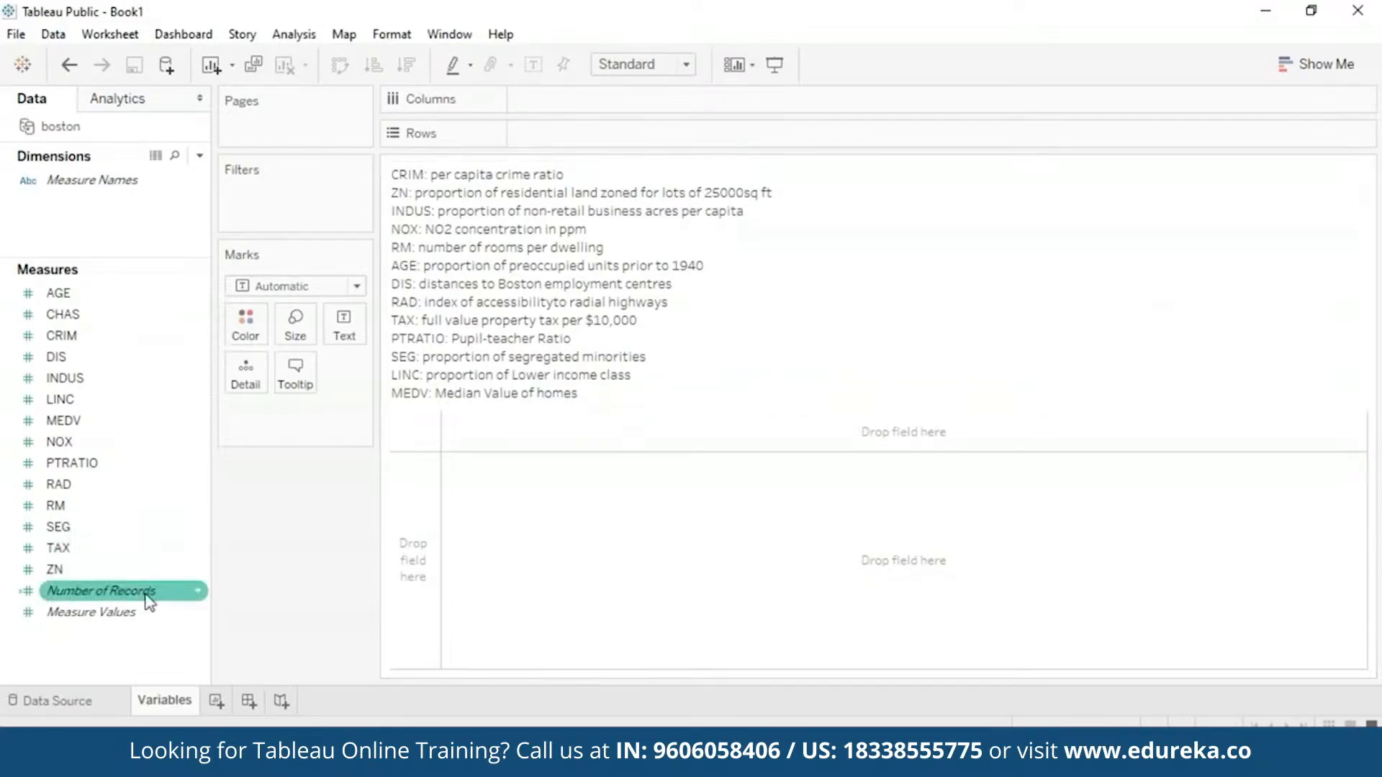
{"action": "left_click", "coordinate": [887, 387]}
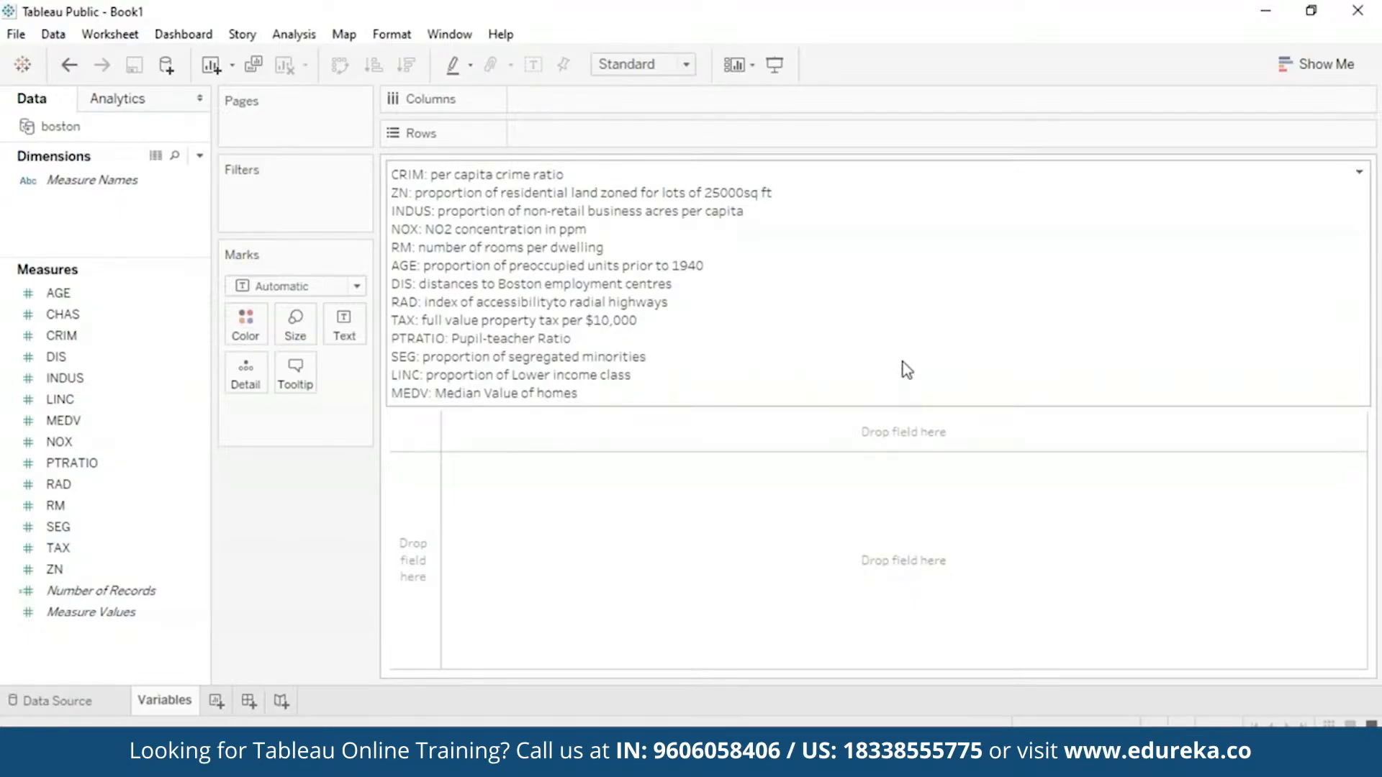
Step: On a new worksheet, plot MEDV in rows against CRIM in columns with measure aggregation turned off
{"action": "left_click", "coordinate": [217, 701]}
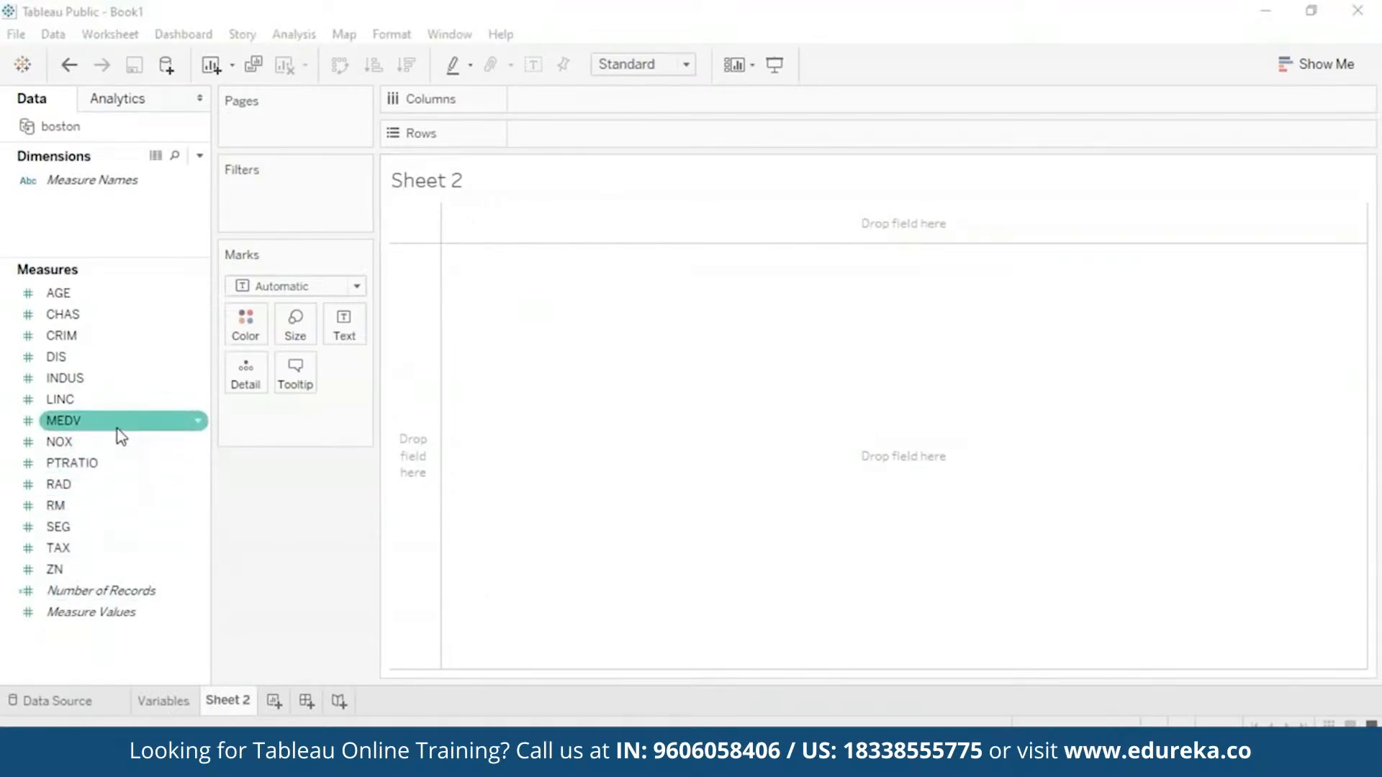
{"action": "left_click_drag", "start_coordinate": [117, 430], "coordinate": [660, 141]}
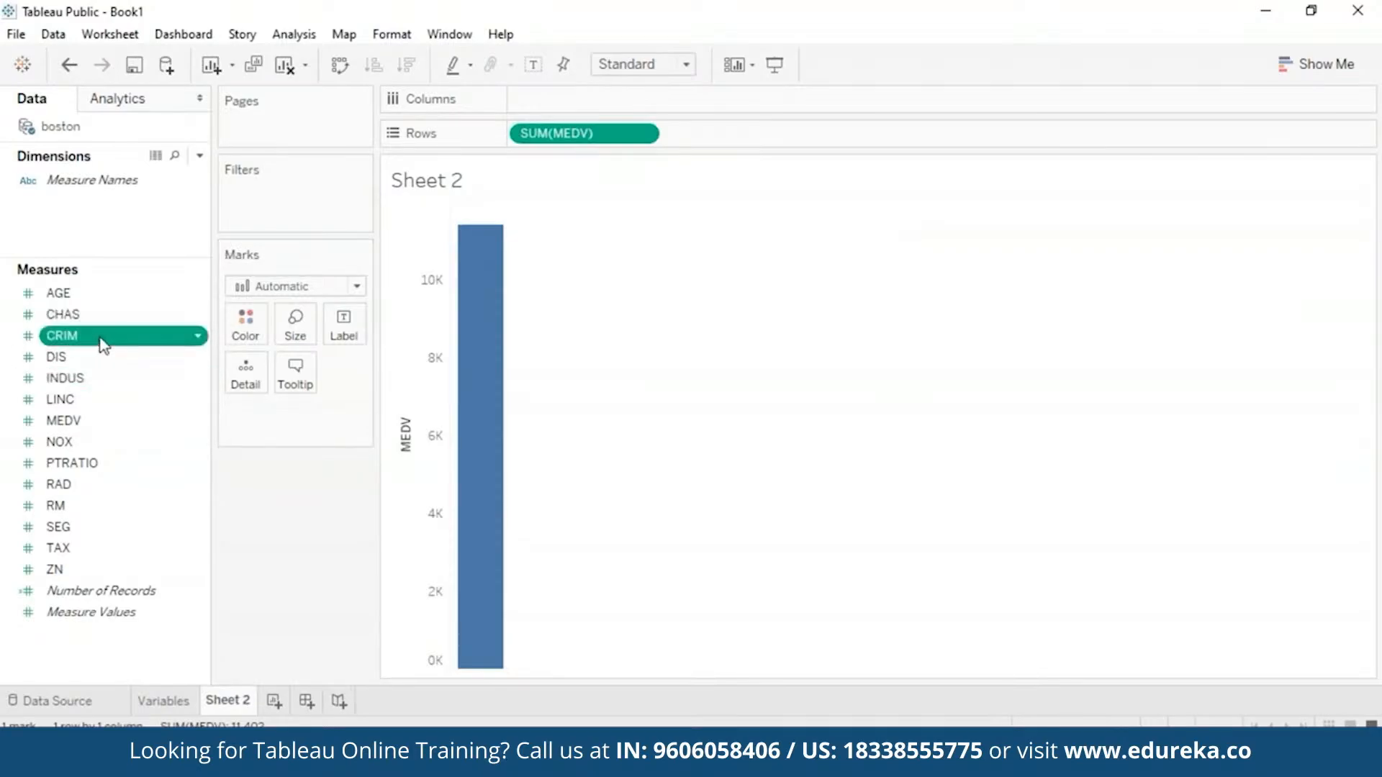
{"action": "left_click_drag", "start_coordinate": [103, 344], "coordinate": [605, 111]}
{"action": "mouse_move", "coordinate": [839, 231]}
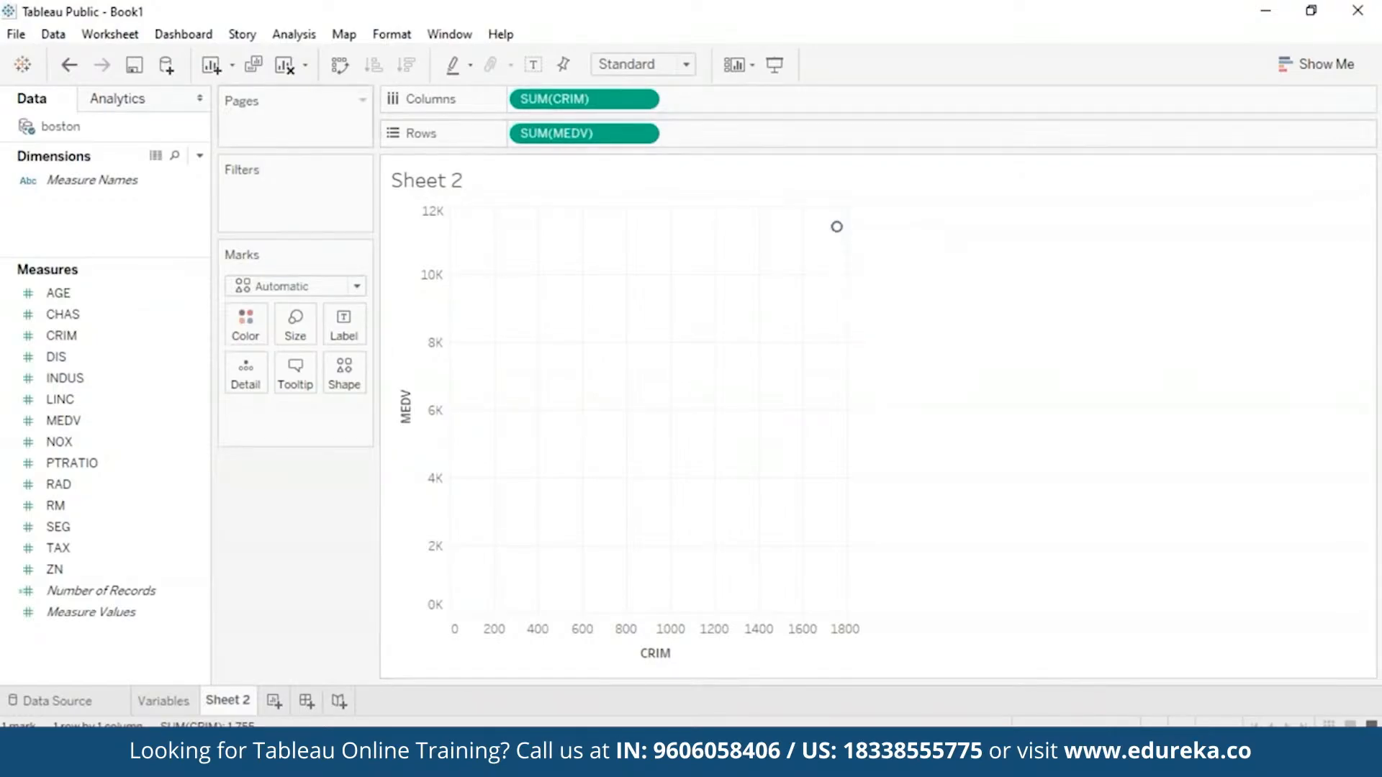
{"action": "left_click", "coordinate": [311, 42]}
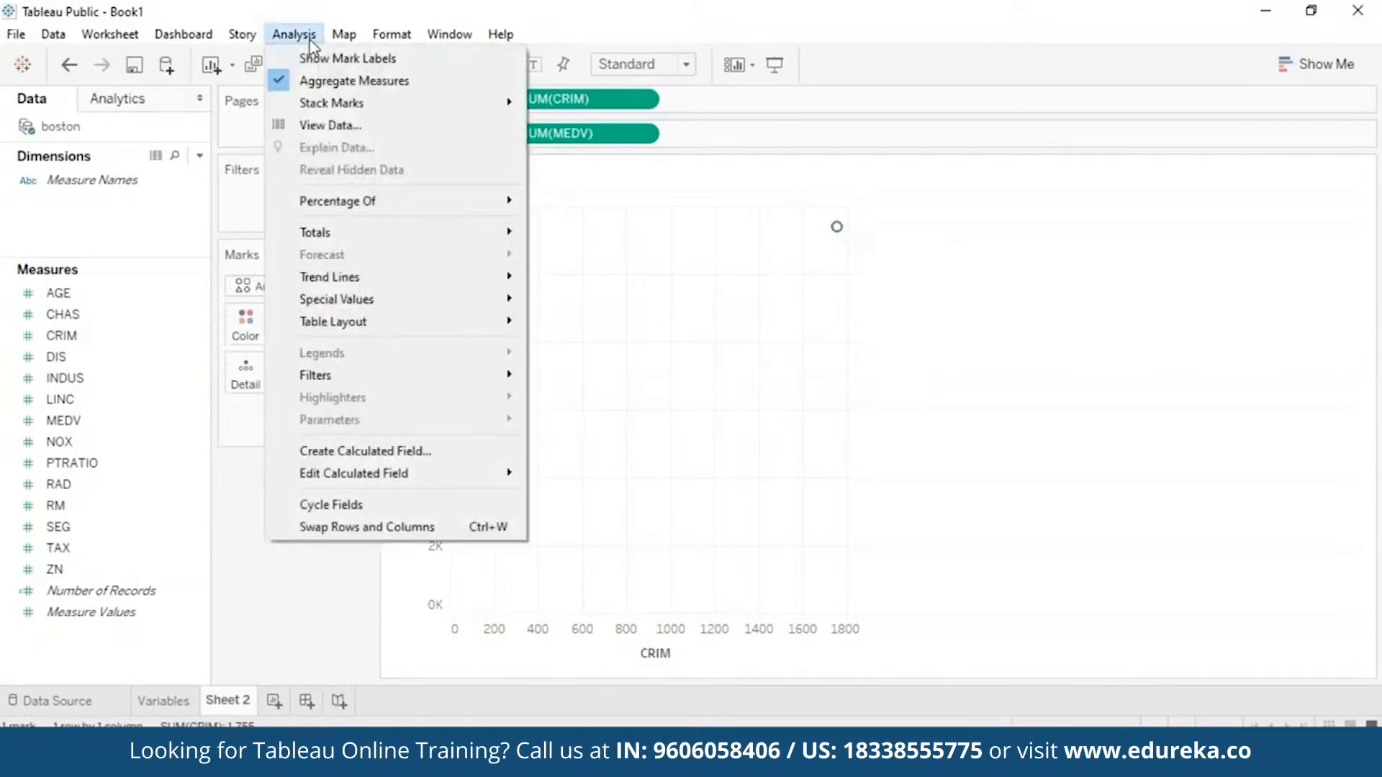
{"action": "left_click", "coordinate": [287, 80]}
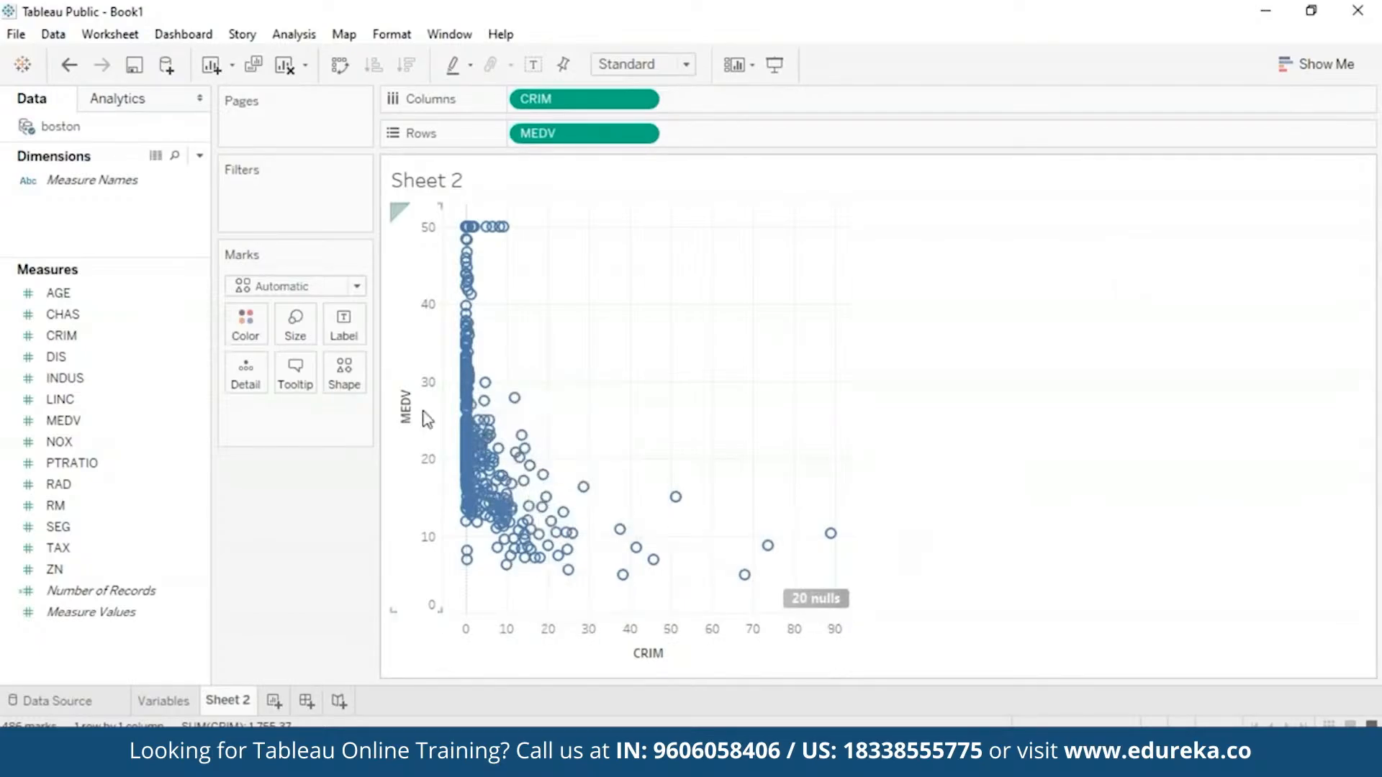
Step: Replace CRIM with PTRATIO in the columns to plot it against MEDV
{"action": "left_click", "coordinate": [641, 98]}
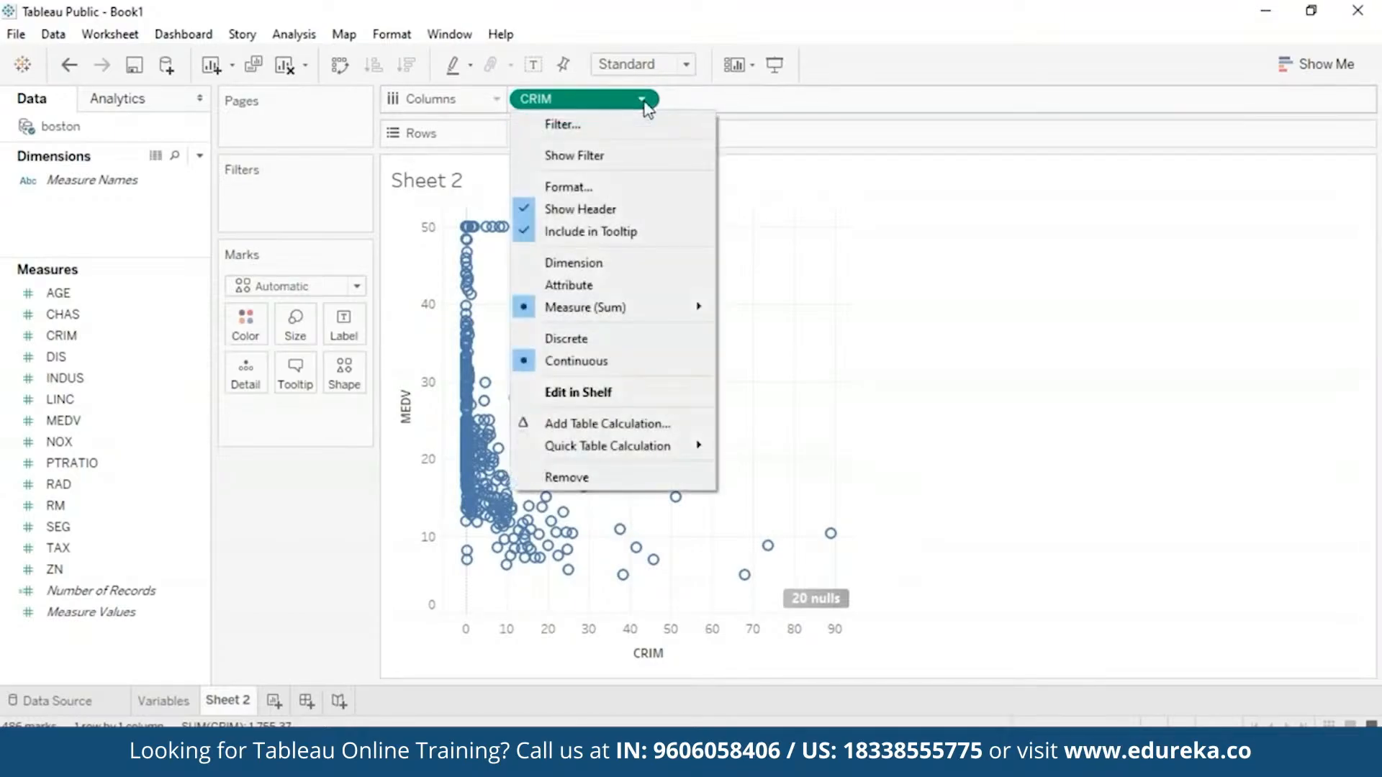
{"action": "left_click", "coordinate": [603, 493]}
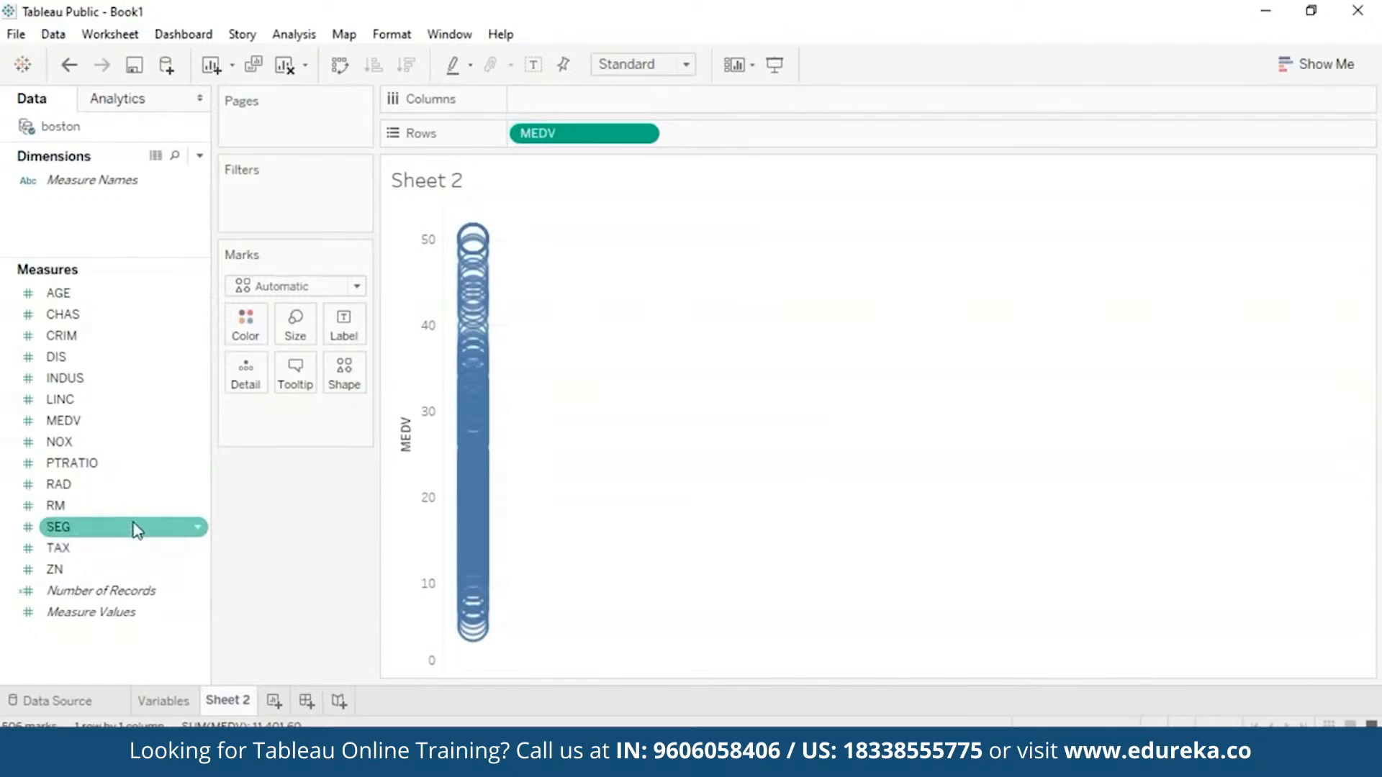
{"action": "left_click_drag", "start_coordinate": [140, 463], "coordinate": [633, 108]}
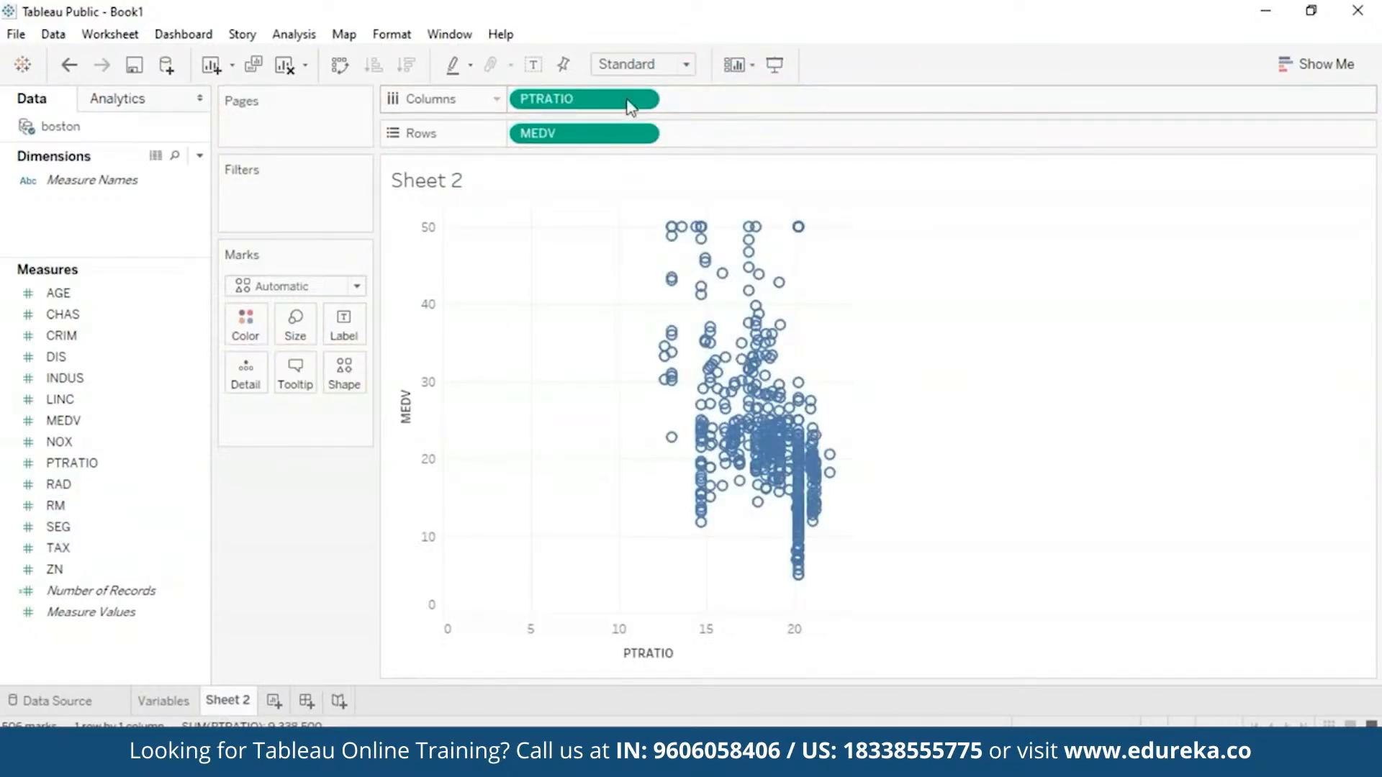
{"action": "mouse_move", "coordinate": [728, 489]}
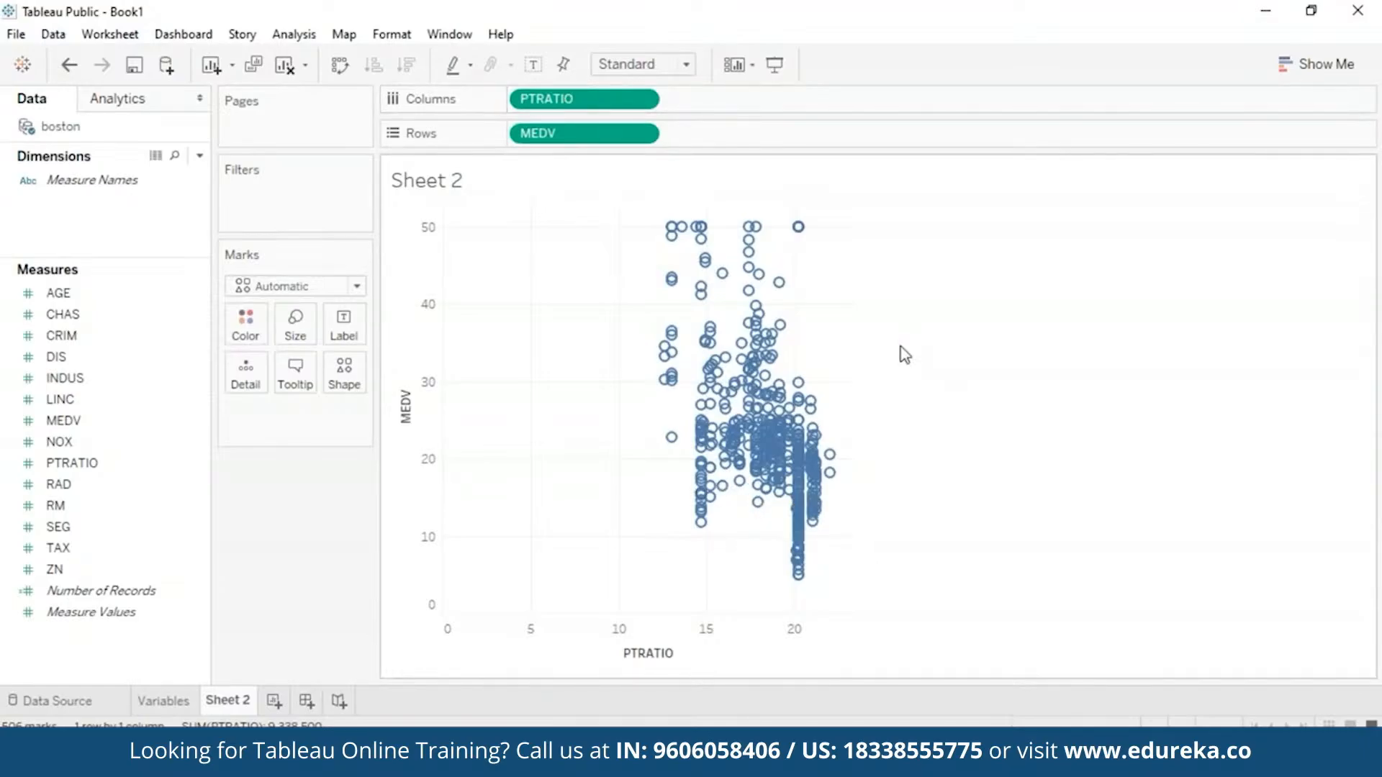
Step: Remove PTRATIO from the columns and place RM there to plot it against MEDV
{"action": "left_click", "coordinate": [643, 100]}
{"action": "left_click", "coordinate": [564, 476]}
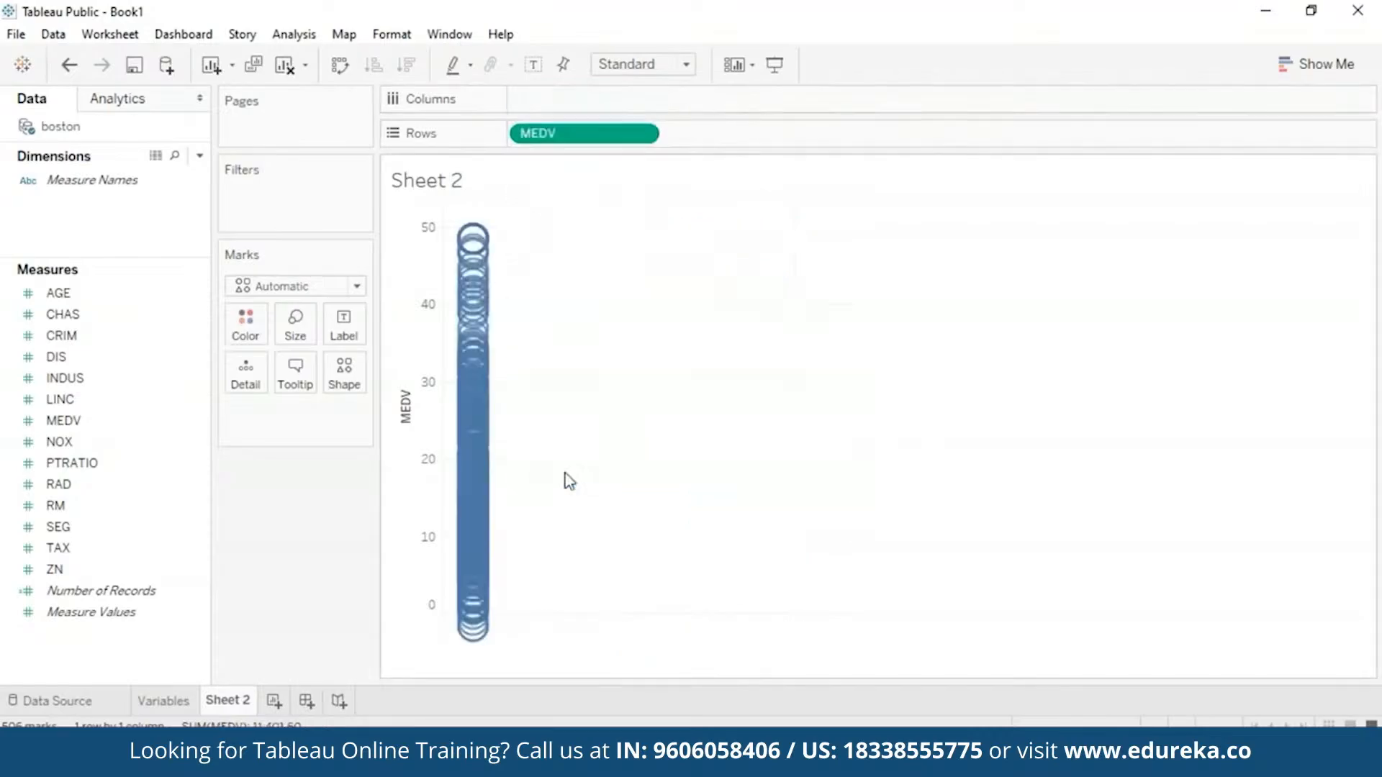
{"action": "left_click_drag", "start_coordinate": [68, 549], "coordinate": [576, 97]}
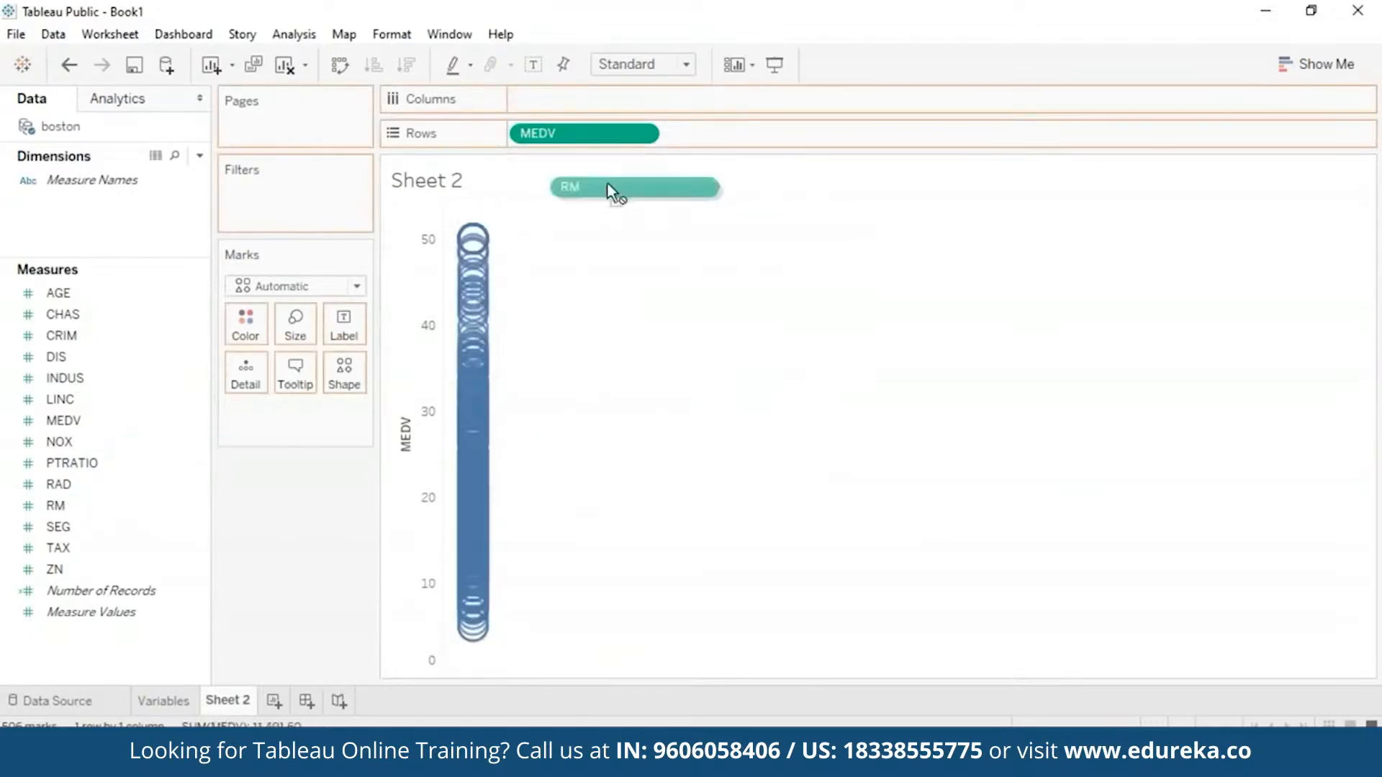
{"action": "left_click_drag", "start_coordinate": [607, 188], "coordinate": [592, 98]}
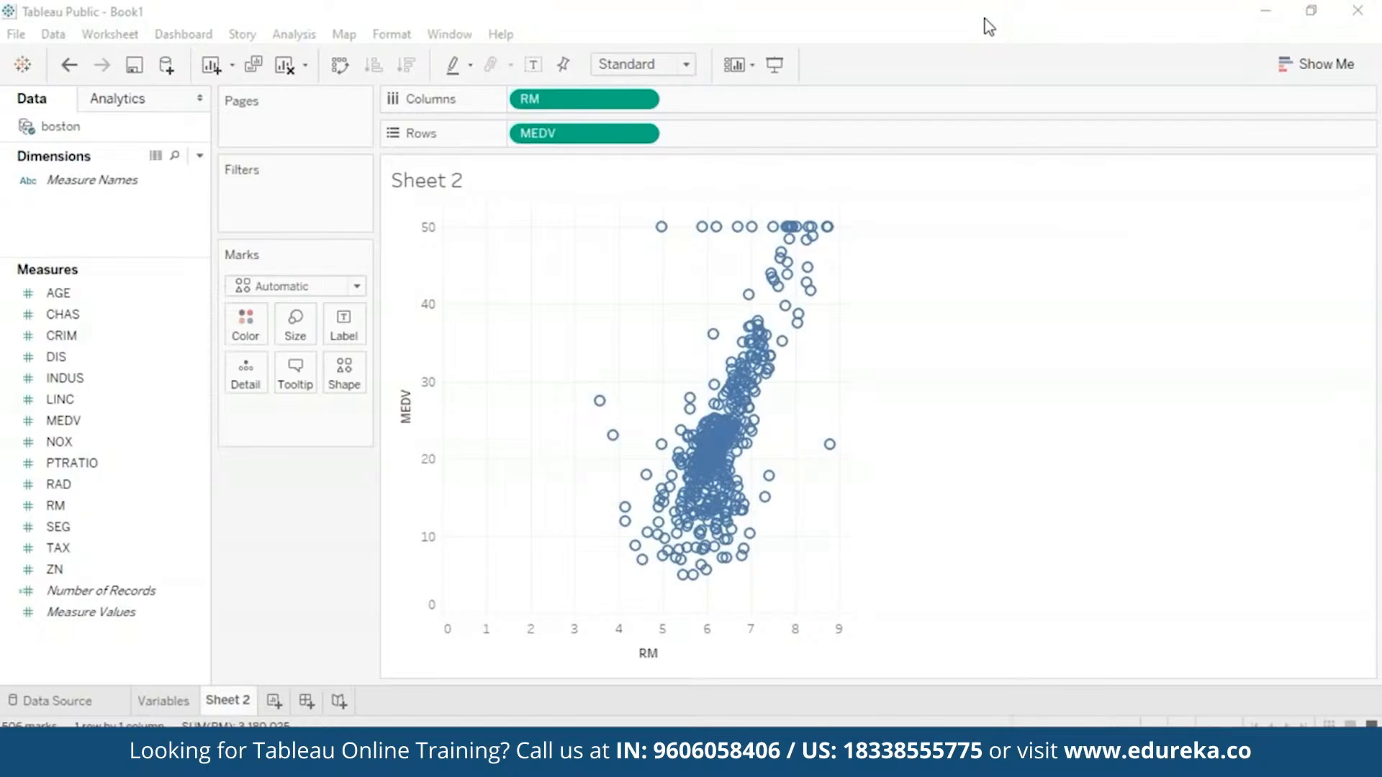
Step: Start a new parameter named "Measure of Interest" with data type String and allowable values restricted to a list
{"action": "left_click", "coordinate": [198, 157]}
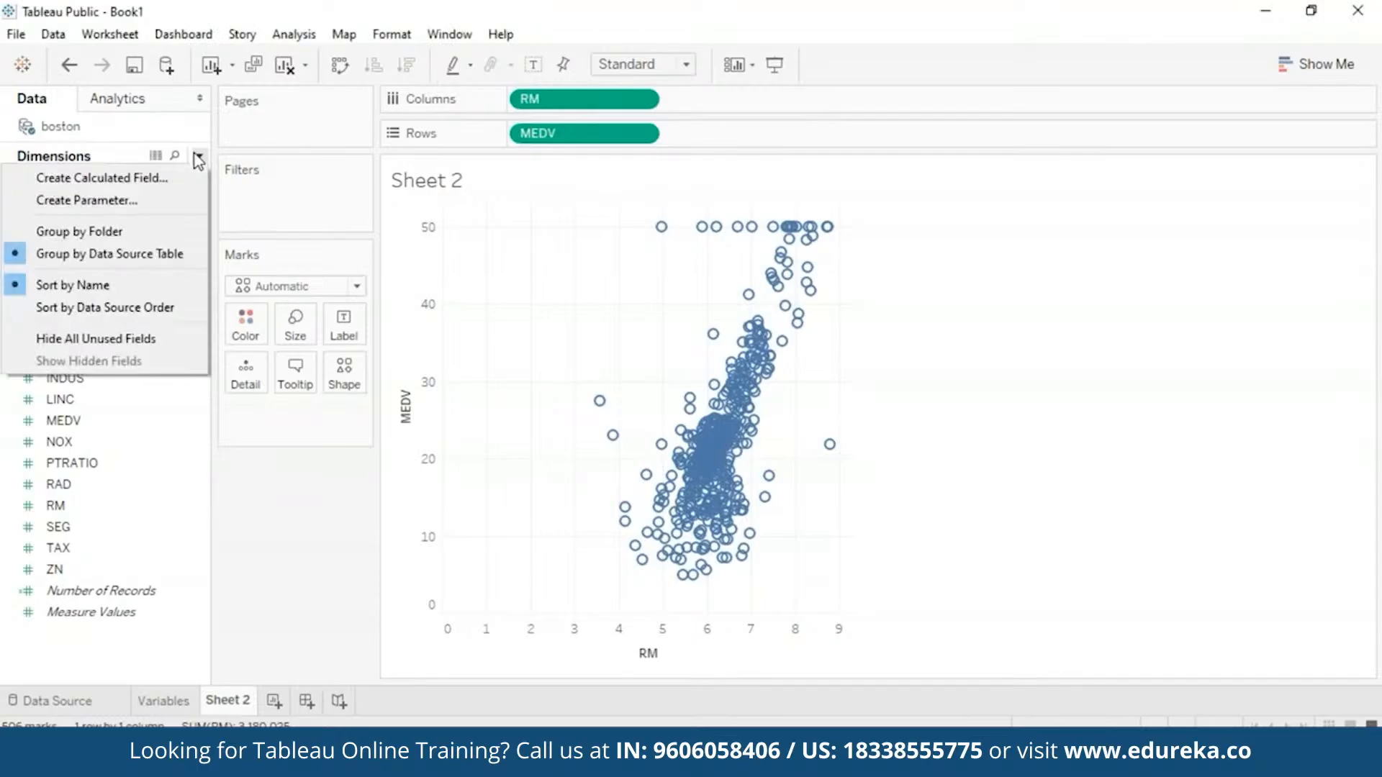
{"action": "left_click", "coordinate": [154, 202]}
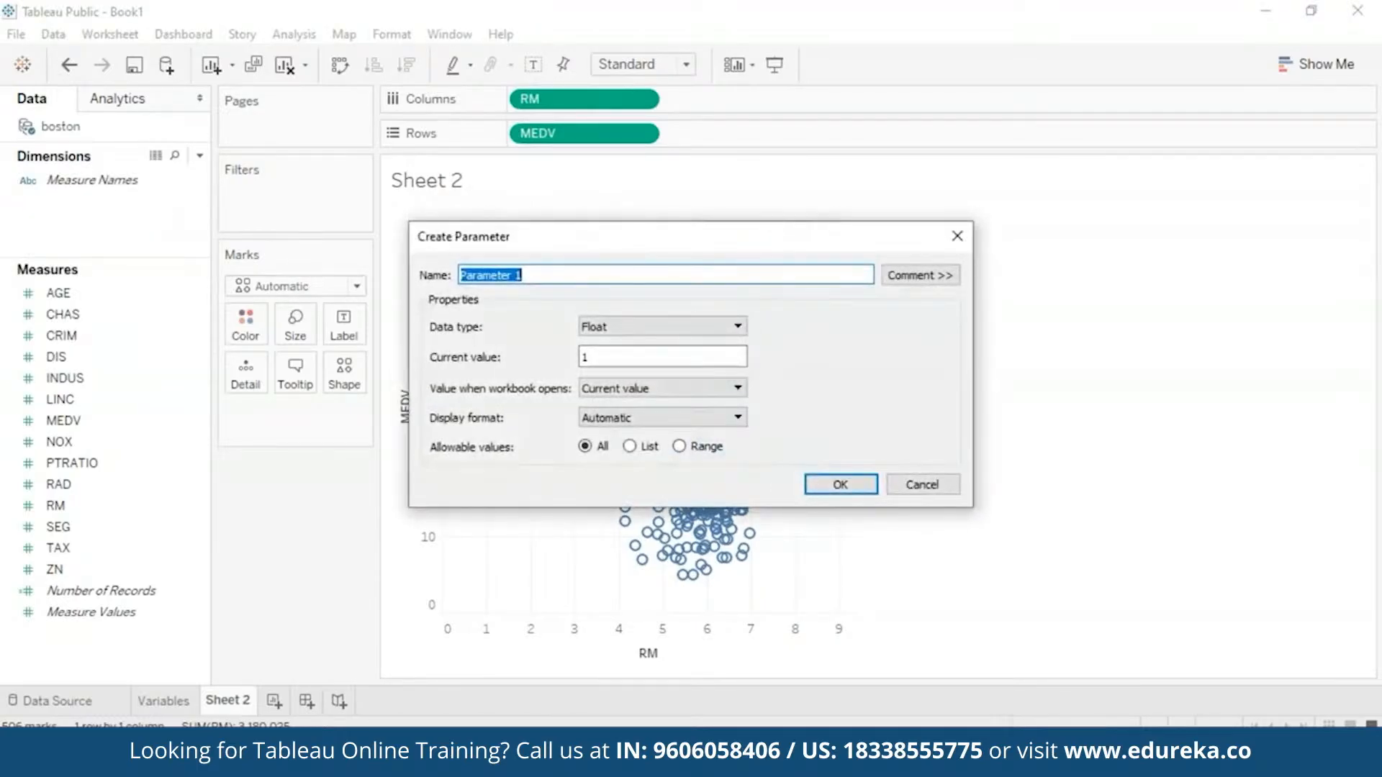
{"action": "key", "text": "BackSpace"}
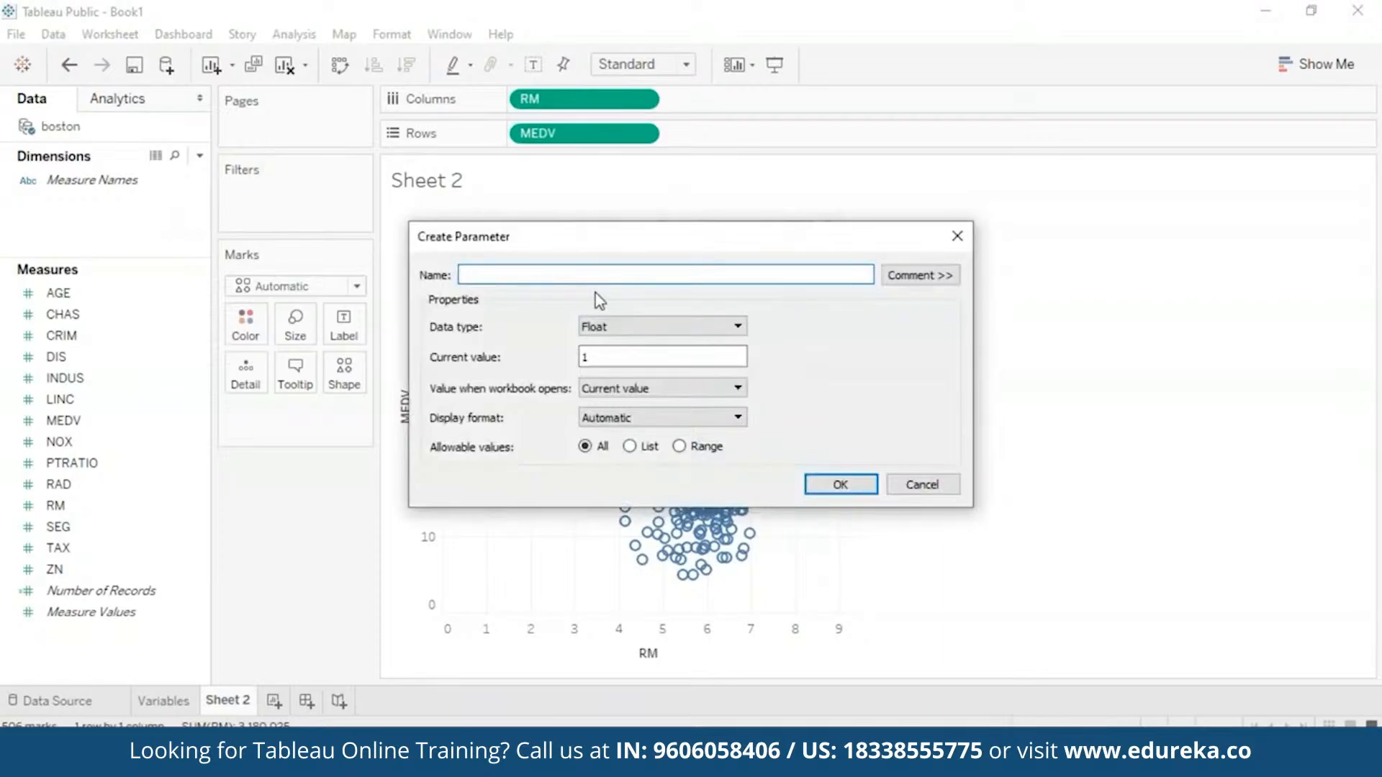
{"action": "type", "text": "Measure of Interest"}
{"action": "left_click", "coordinate": [680, 332]}
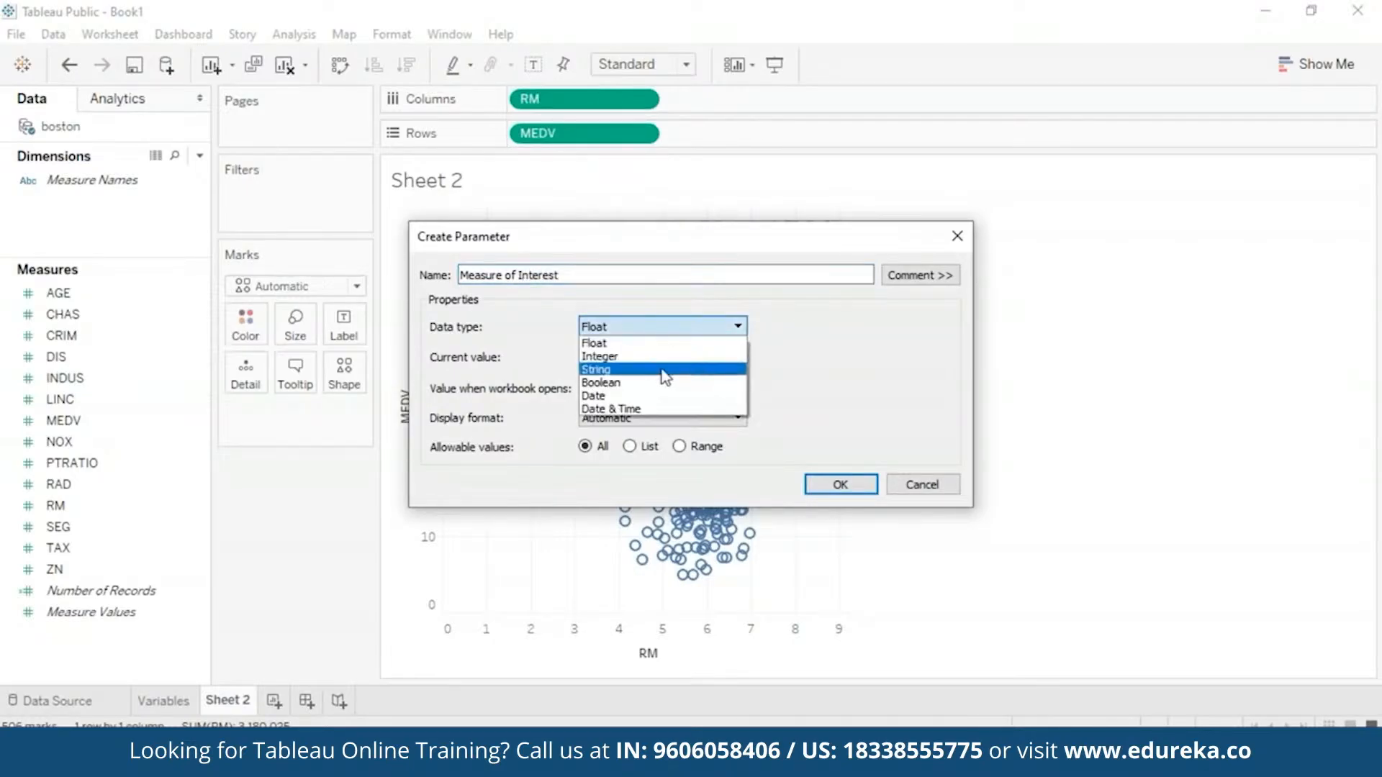
{"action": "left_click", "coordinate": [665, 369]}
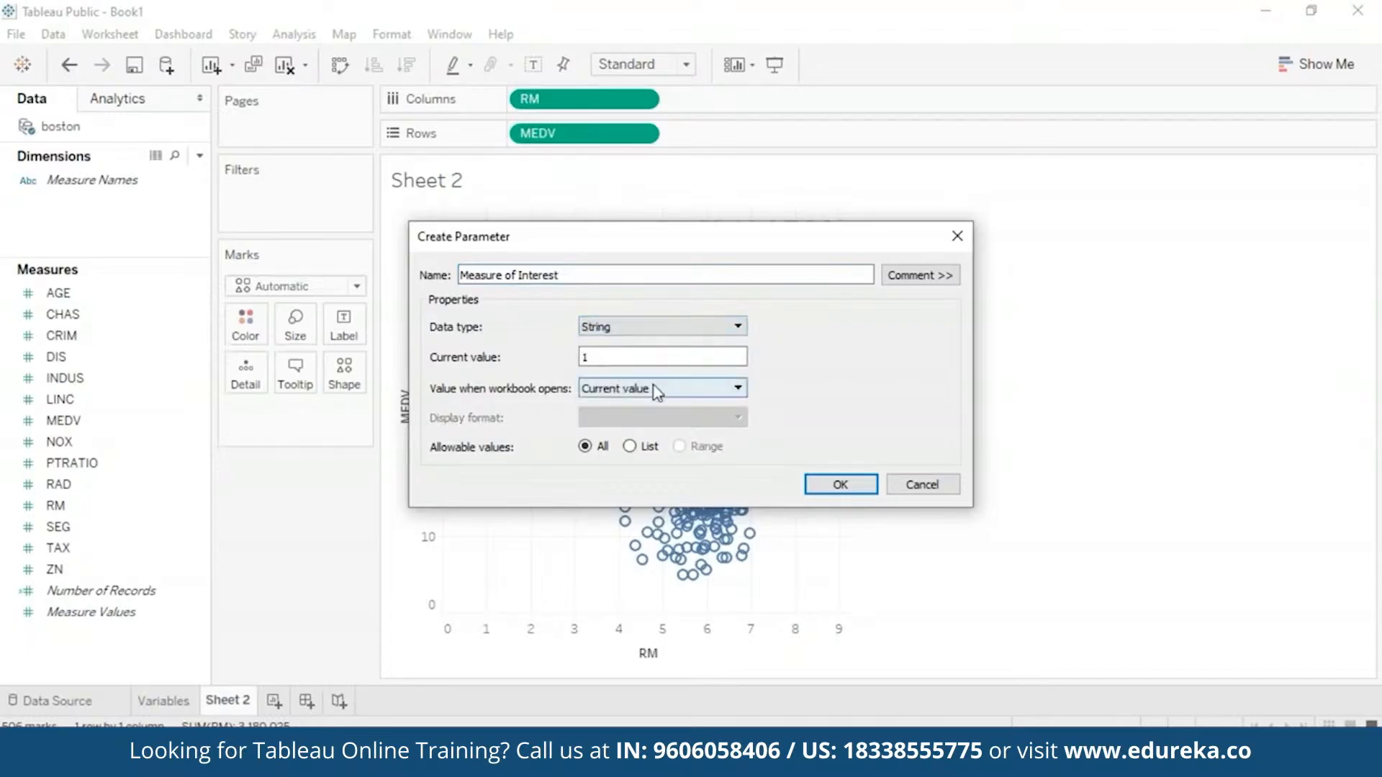
{"action": "left_click", "coordinate": [631, 447]}
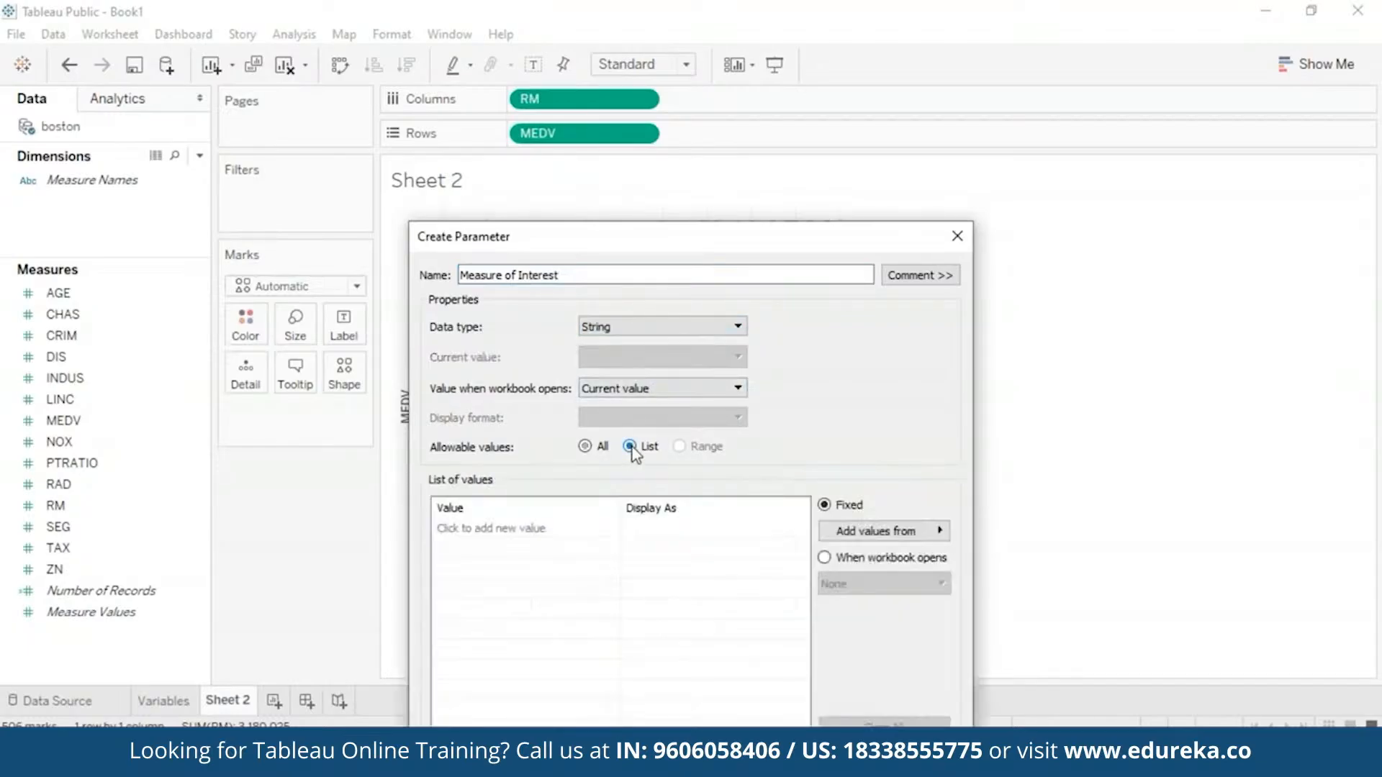
Step: Add AGE, CRIM, RM and TAX to the parameter's list of values
{"action": "left_click", "coordinate": [536, 532]}
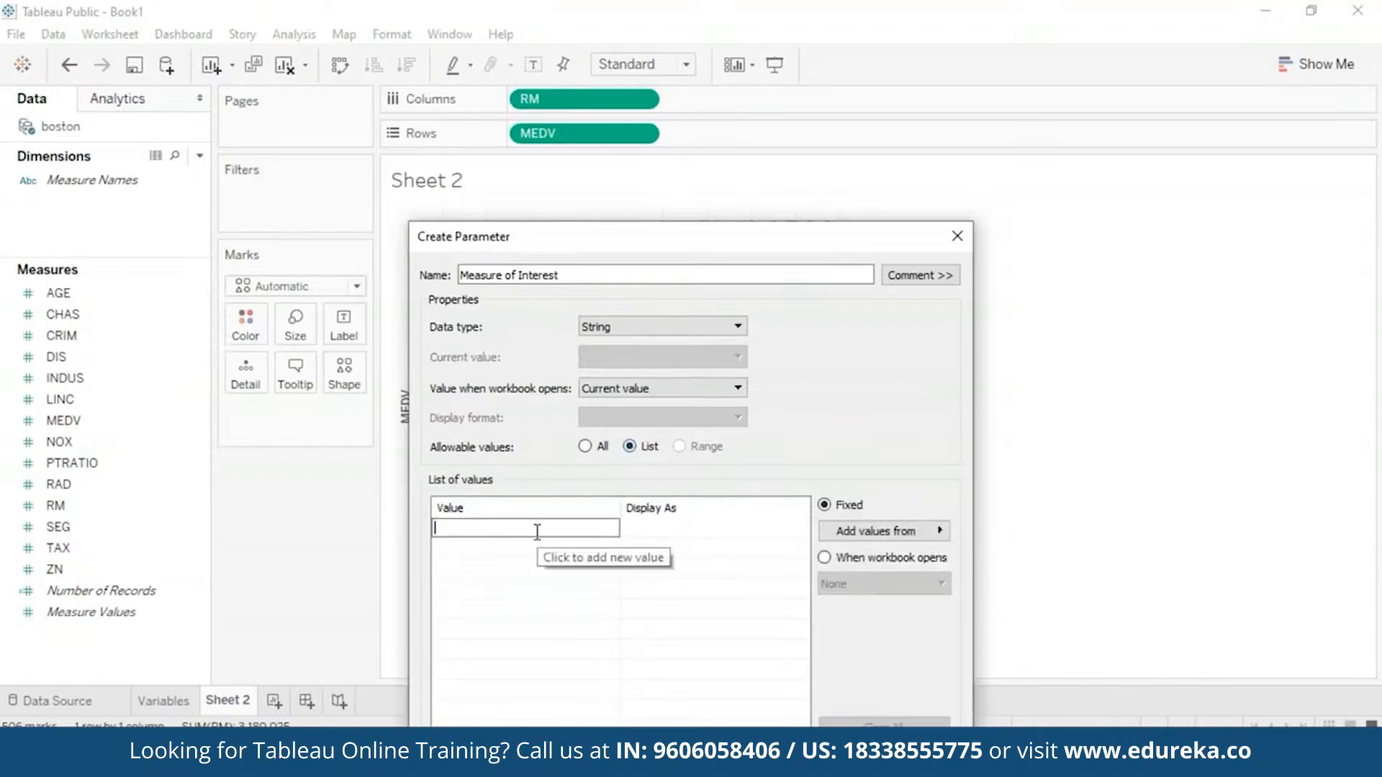
{"action": "type", "text": "AGE"}
{"action": "key", "text": "Return"}
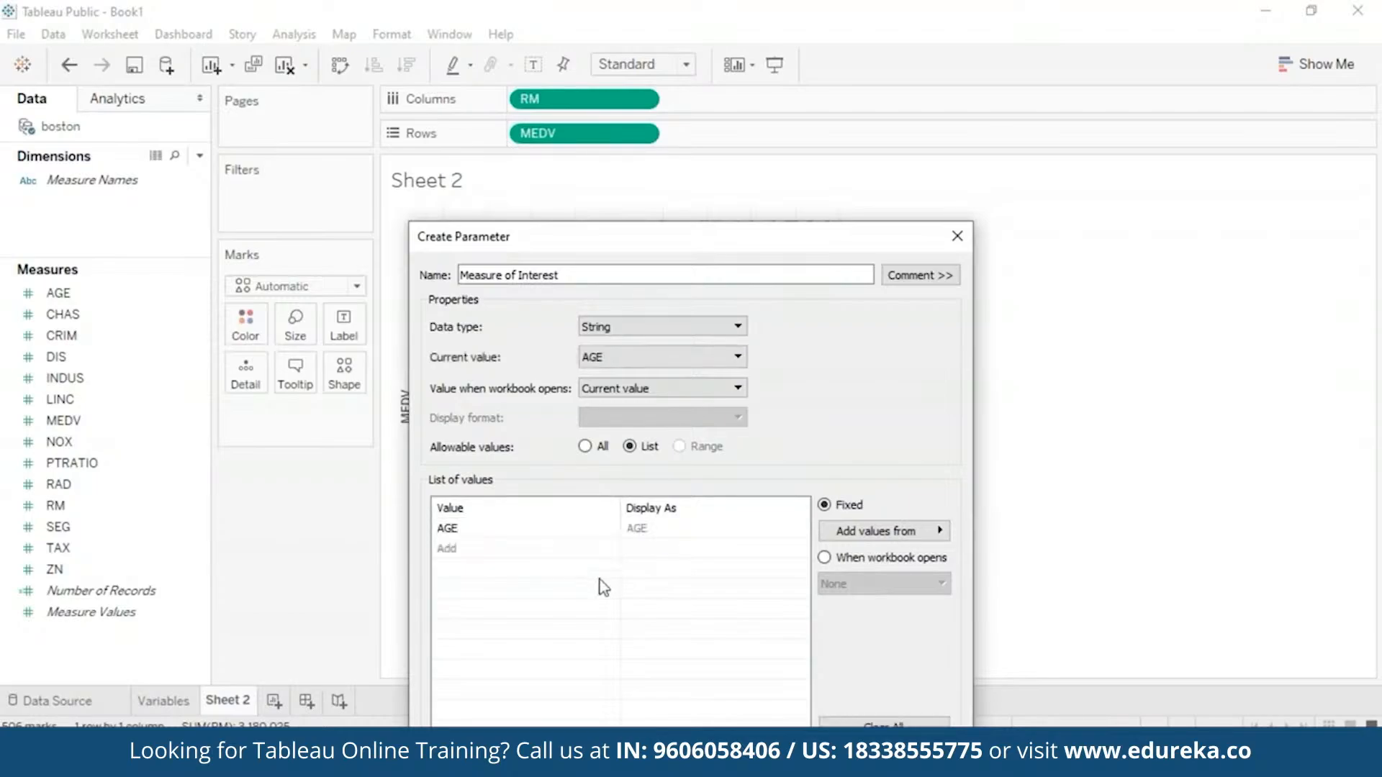
{"action": "left_click", "coordinate": [455, 551]}
{"action": "type", "text": "CRIM"}
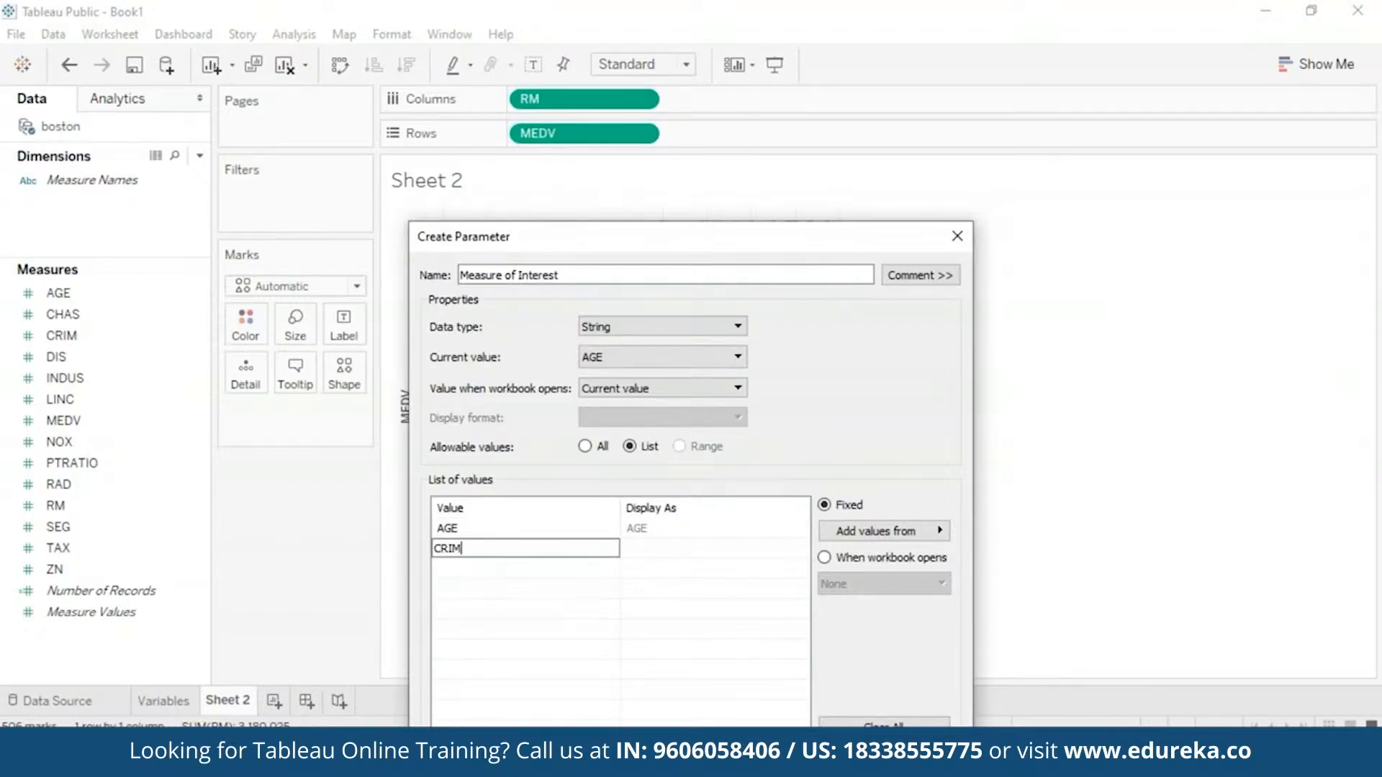
{"action": "left_click", "coordinate": [453, 567]}
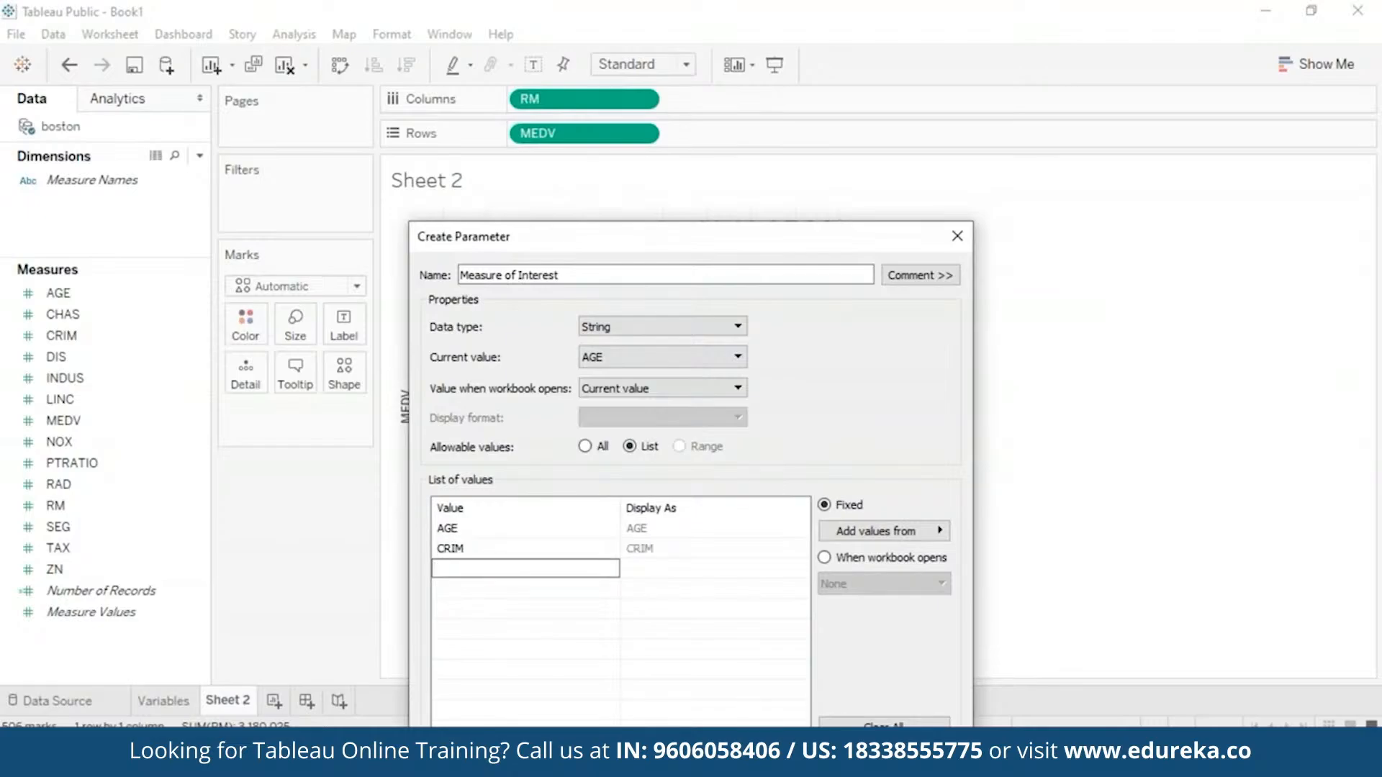
{"action": "type", "text": "RM"}
{"action": "left_click", "coordinate": [452, 595]}
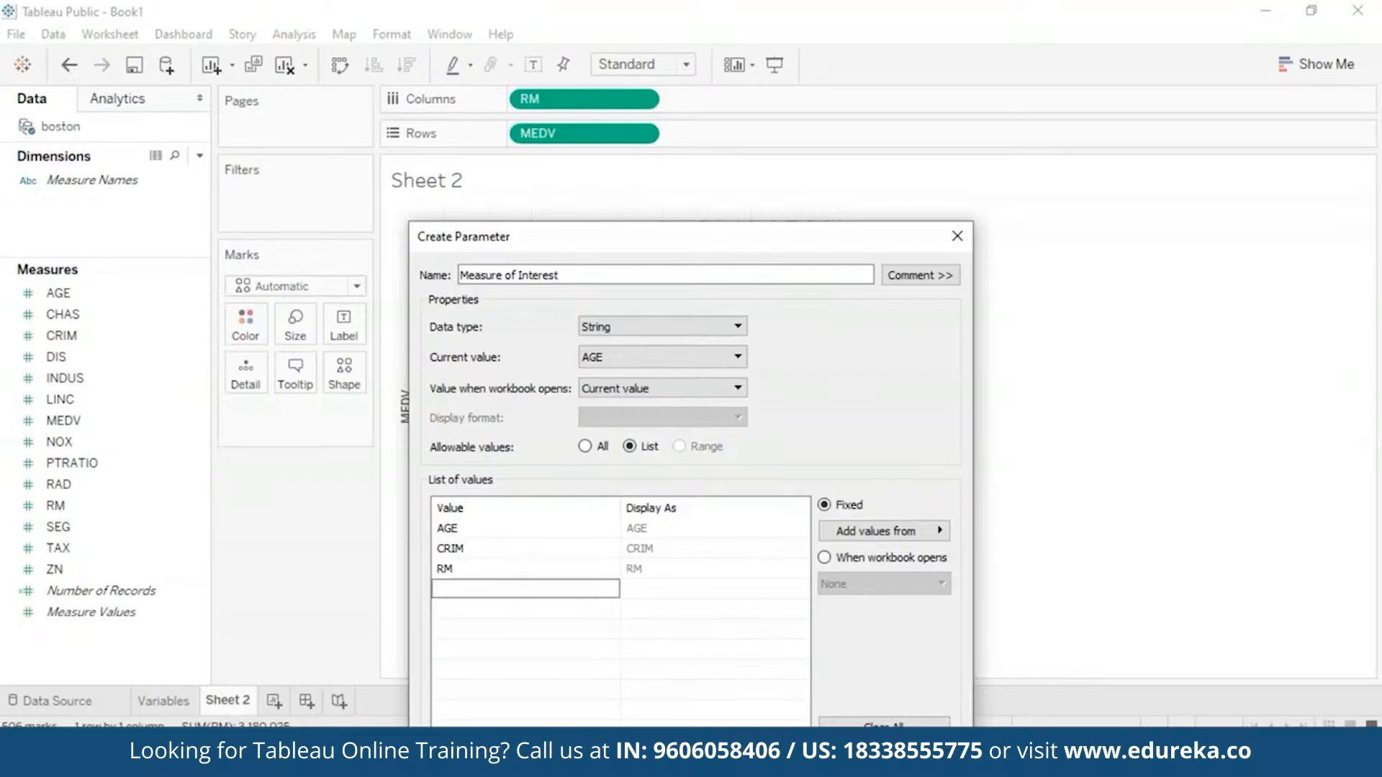
{"action": "type", "text": "TAX"}
{"action": "left_click", "coordinate": [452, 609]}
{"action": "left_click", "coordinate": [454, 610]}
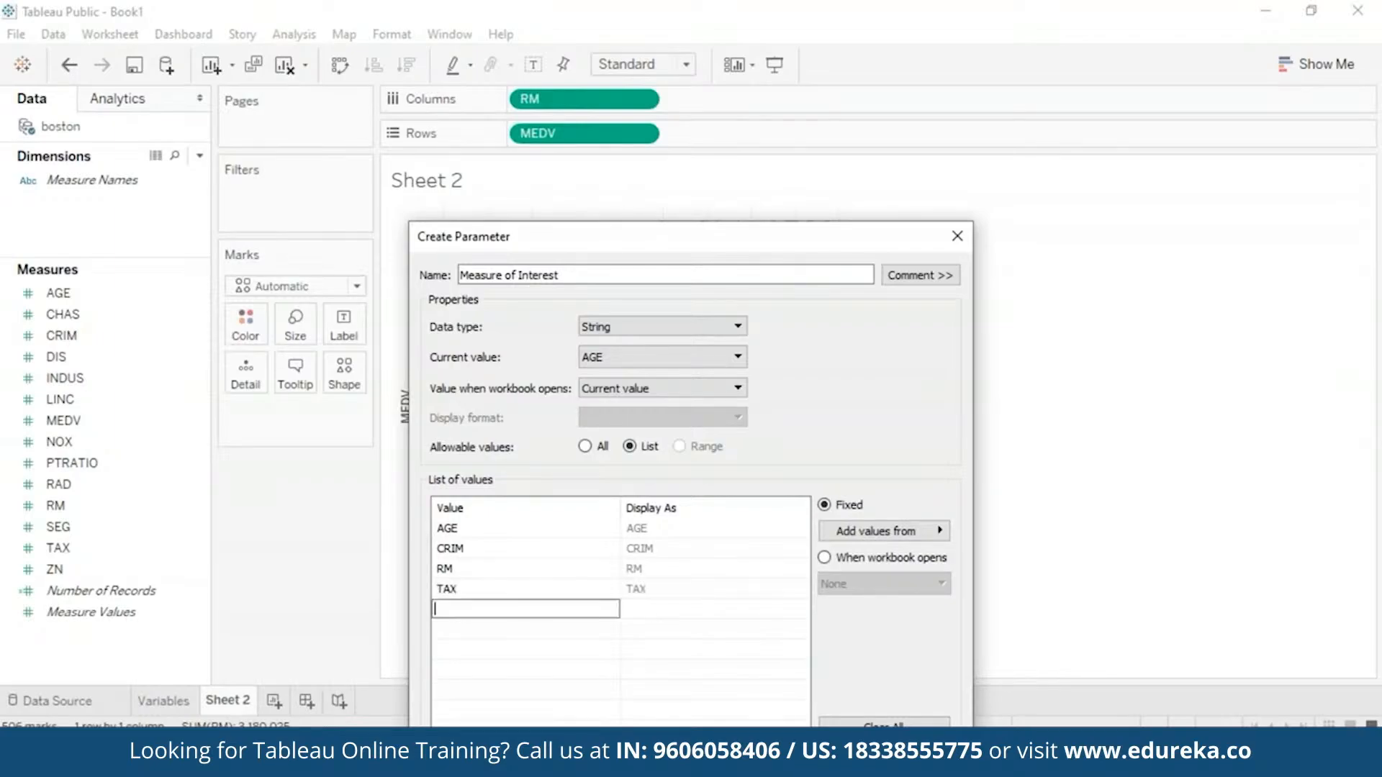
Step: Add NOX, PTRATIO and RAD to the parameter's list of values, drop RM from it, and save the parameter
{"action": "type", "text": "NOX"}
{"action": "key", "text": "Return"}
{"action": "type", "text": "PTRATION"}
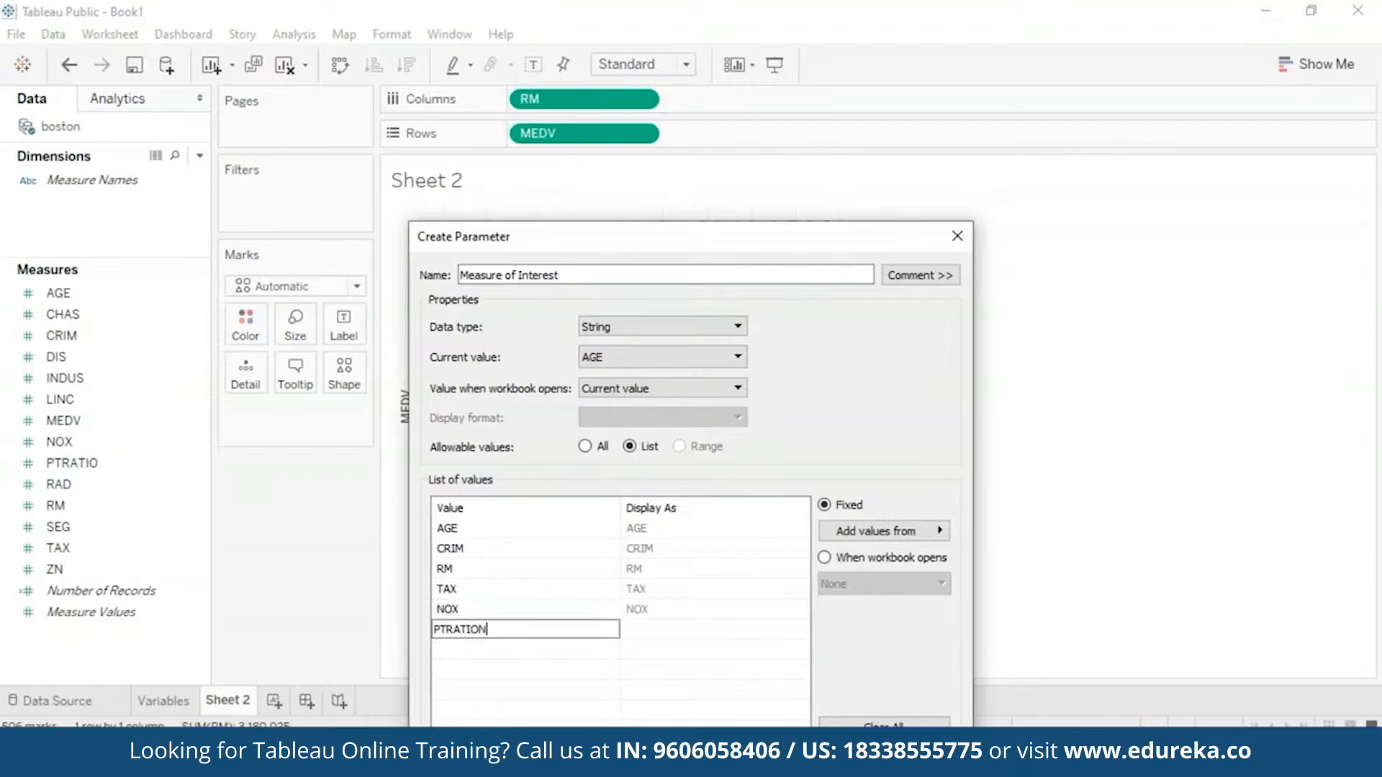
{"action": "key", "text": "BackSpace"}
{"action": "key", "text": "Return"}
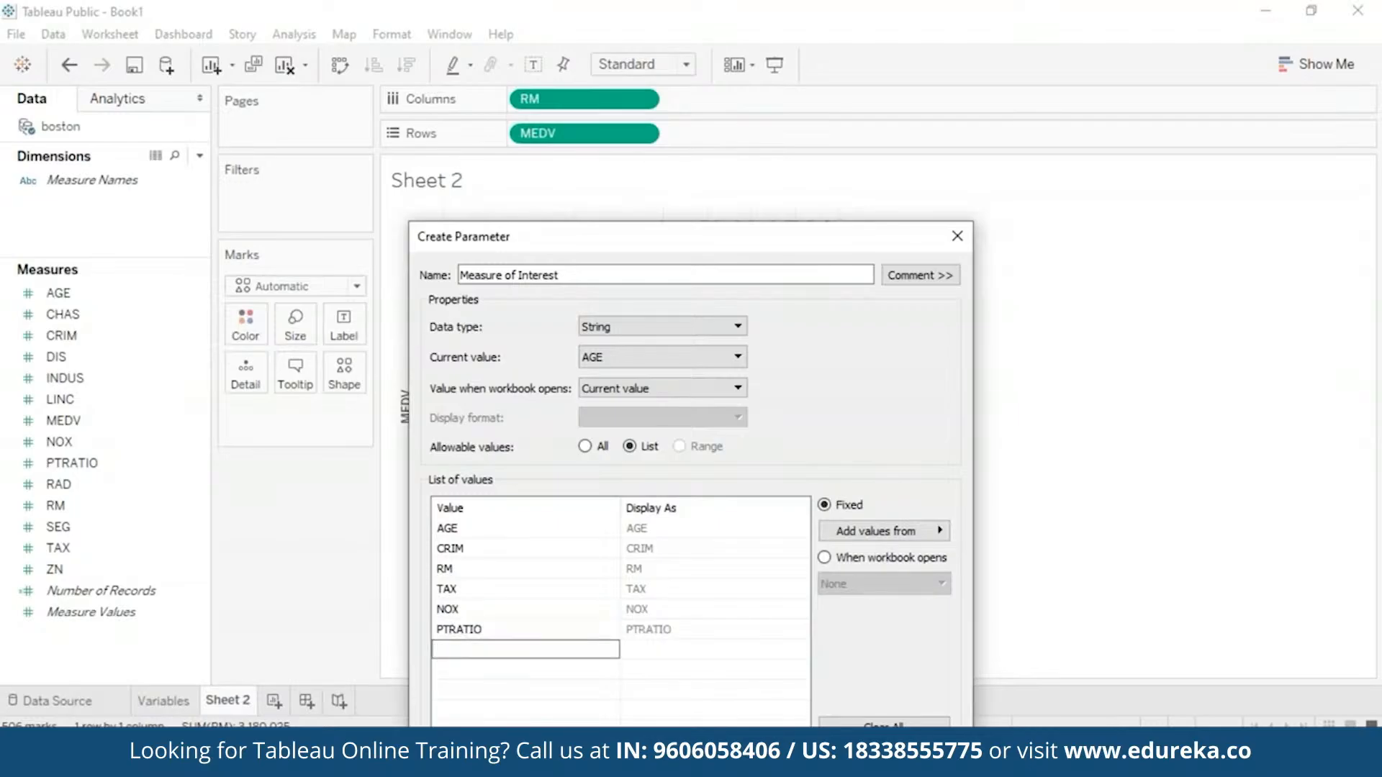
{"action": "type", "text": "RAD"}
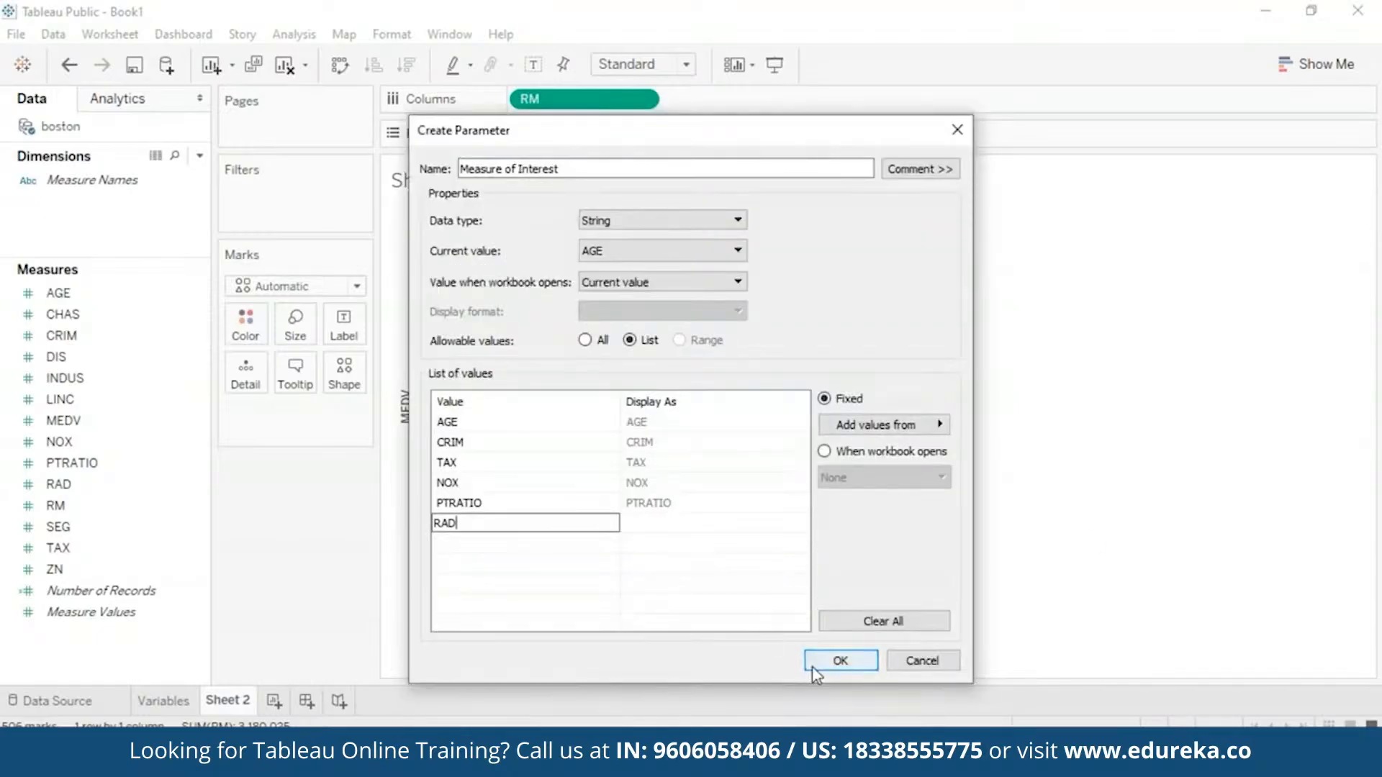
{"action": "left_click", "coordinate": [812, 667]}
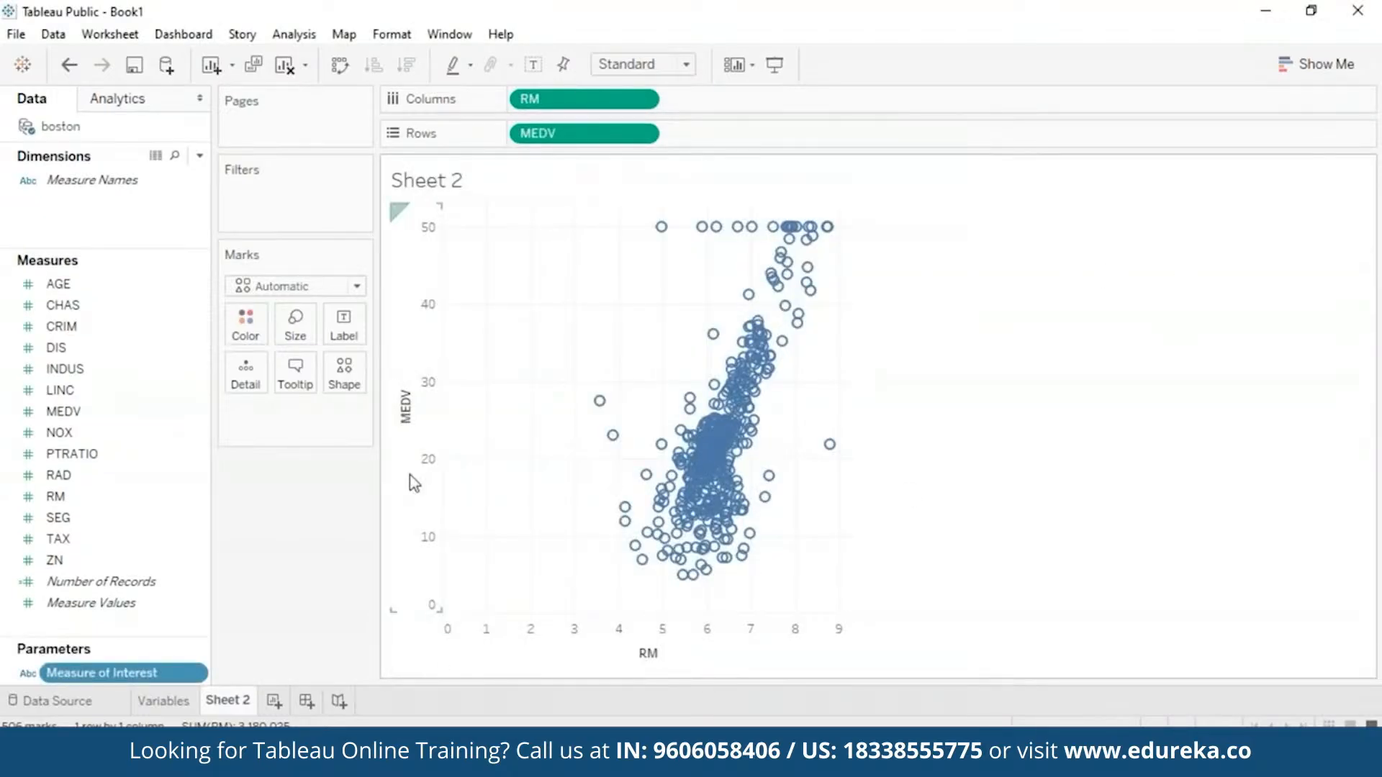
Step: Show the parameter control for Measure of Interest on the worksheet
{"action": "left_click", "coordinate": [198, 677]}
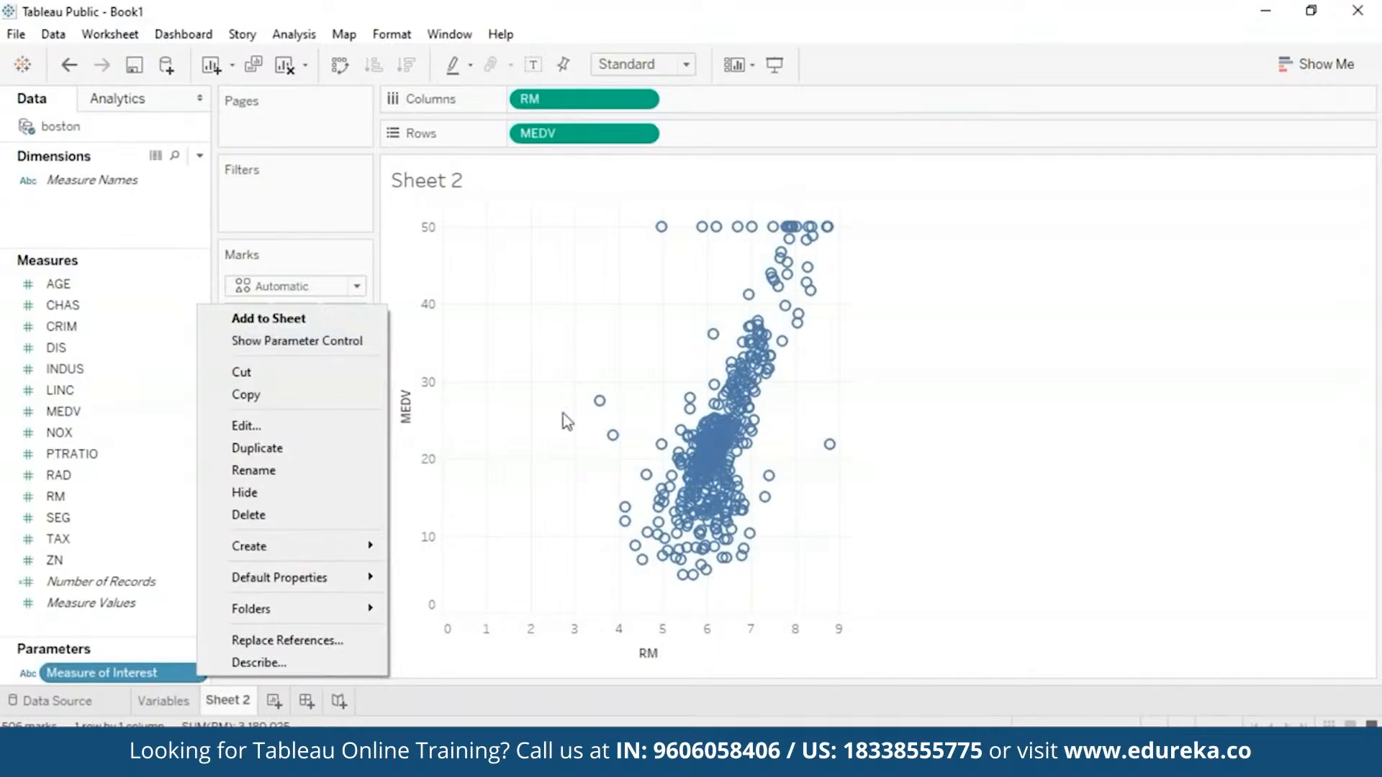
{"action": "left_click", "coordinate": [1025, 549]}
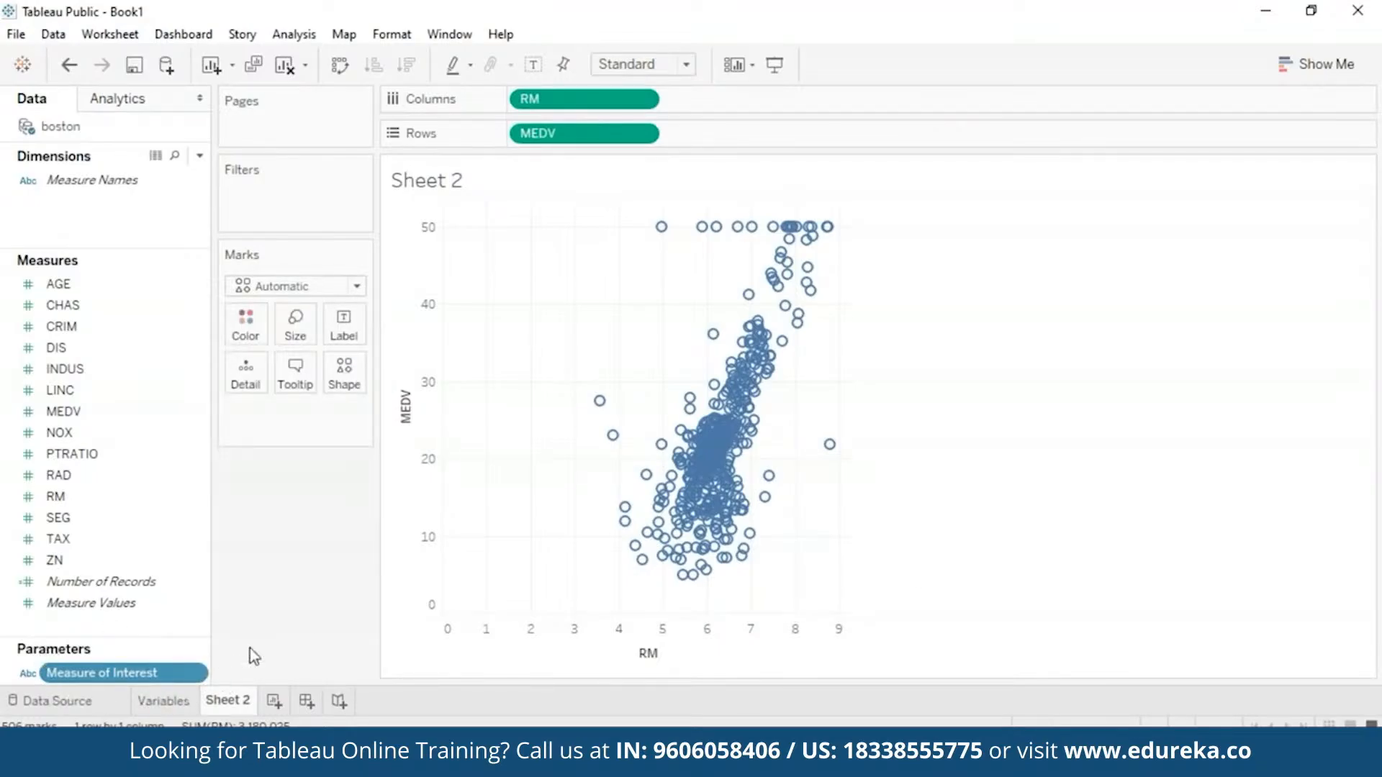
{"action": "left_click", "coordinate": [196, 675]}
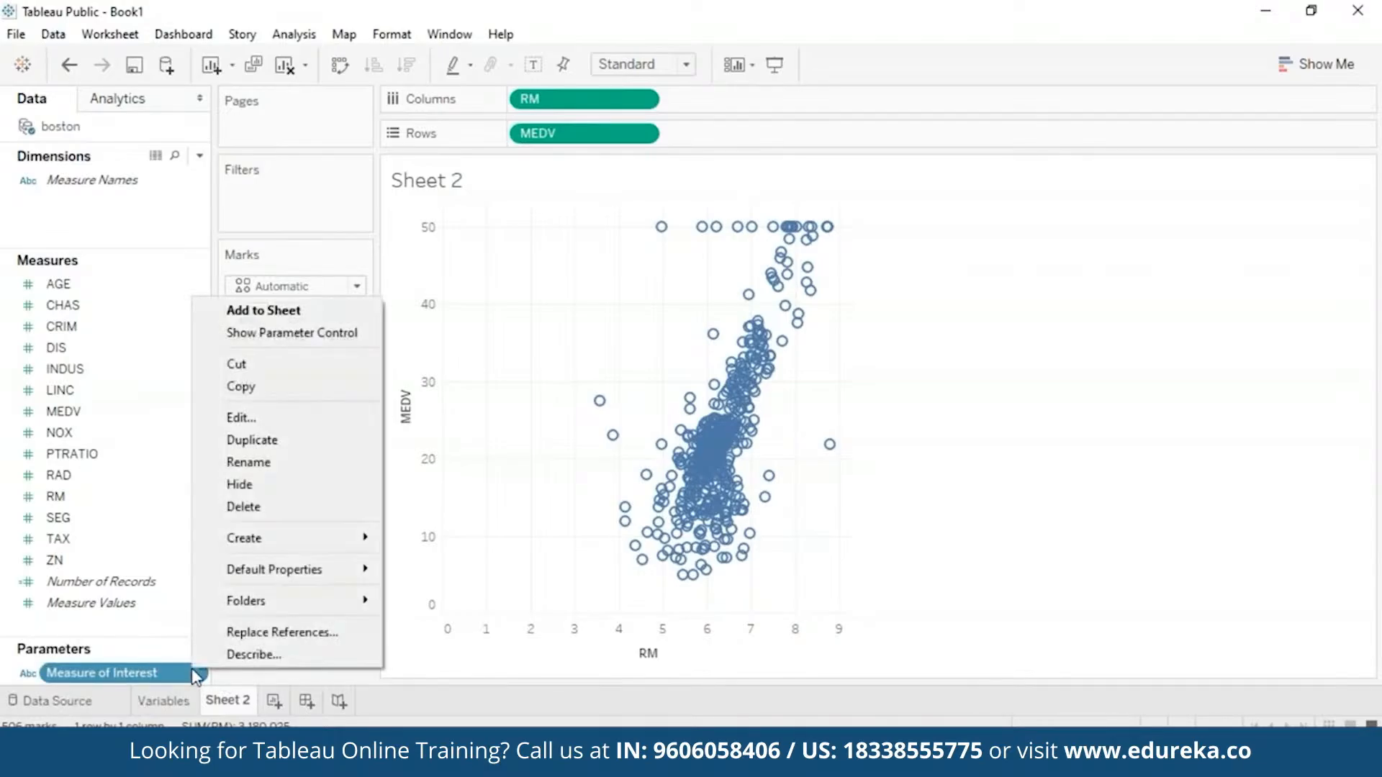
{"action": "left_click", "coordinate": [273, 333]}
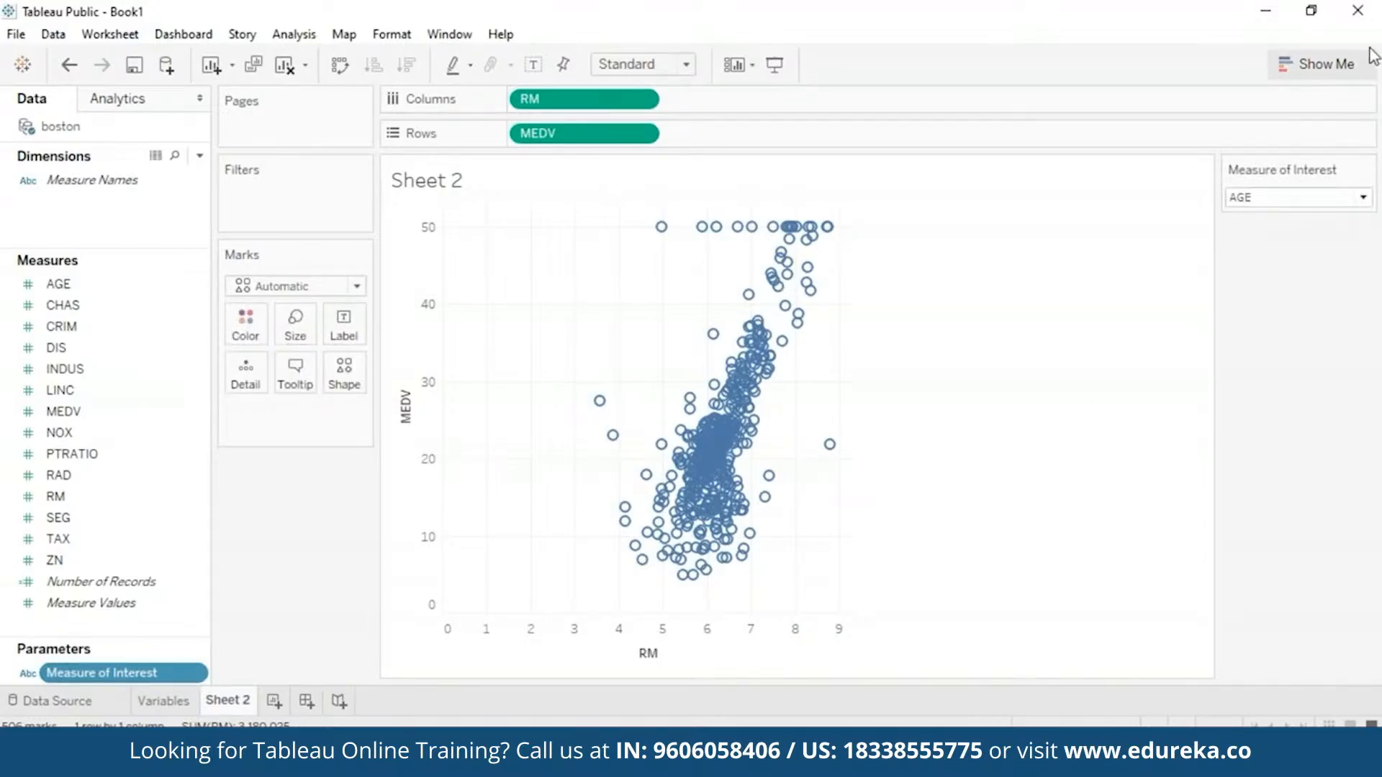
Step: Try out the Measure of Interest parameter control by switching it to NOX and back to AGE
{"action": "left_click", "coordinate": [1380, 124]}
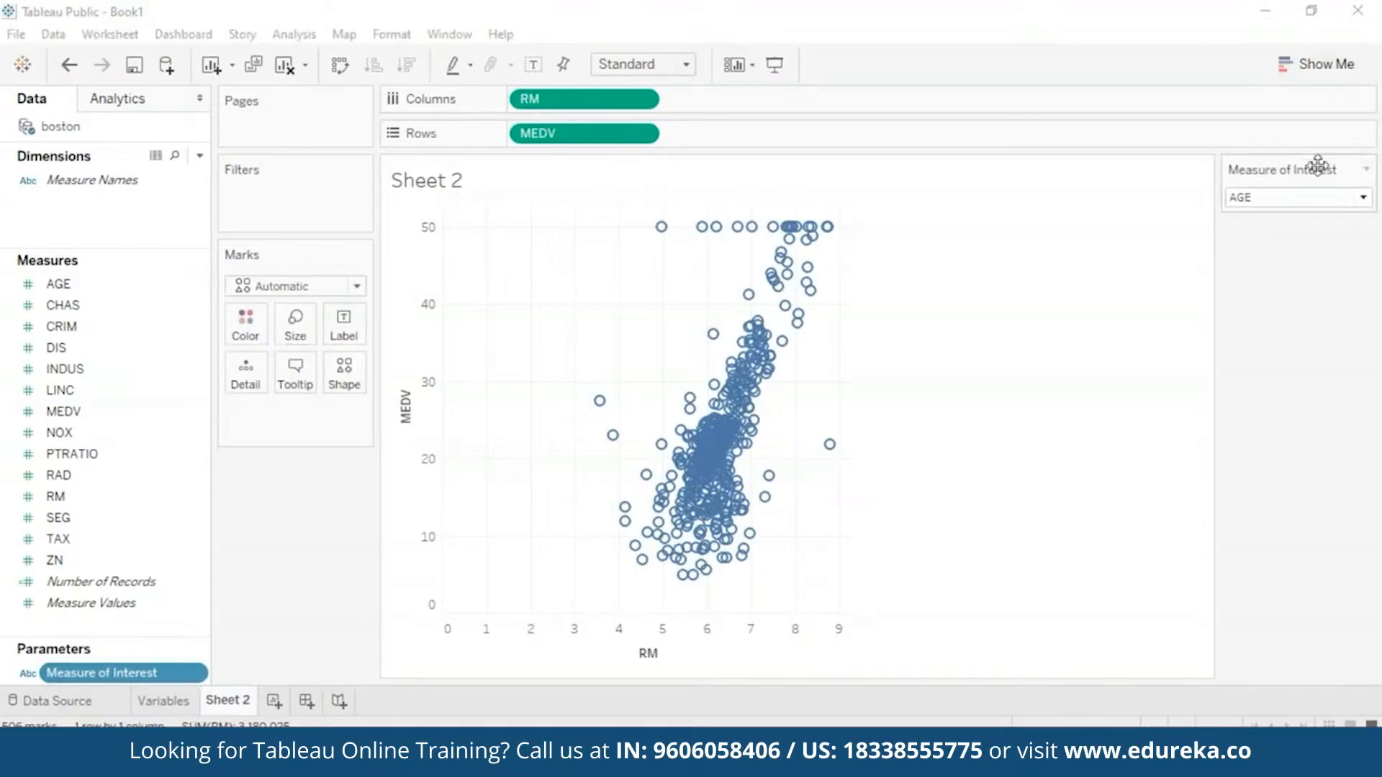
{"action": "left_click", "coordinate": [1363, 199]}
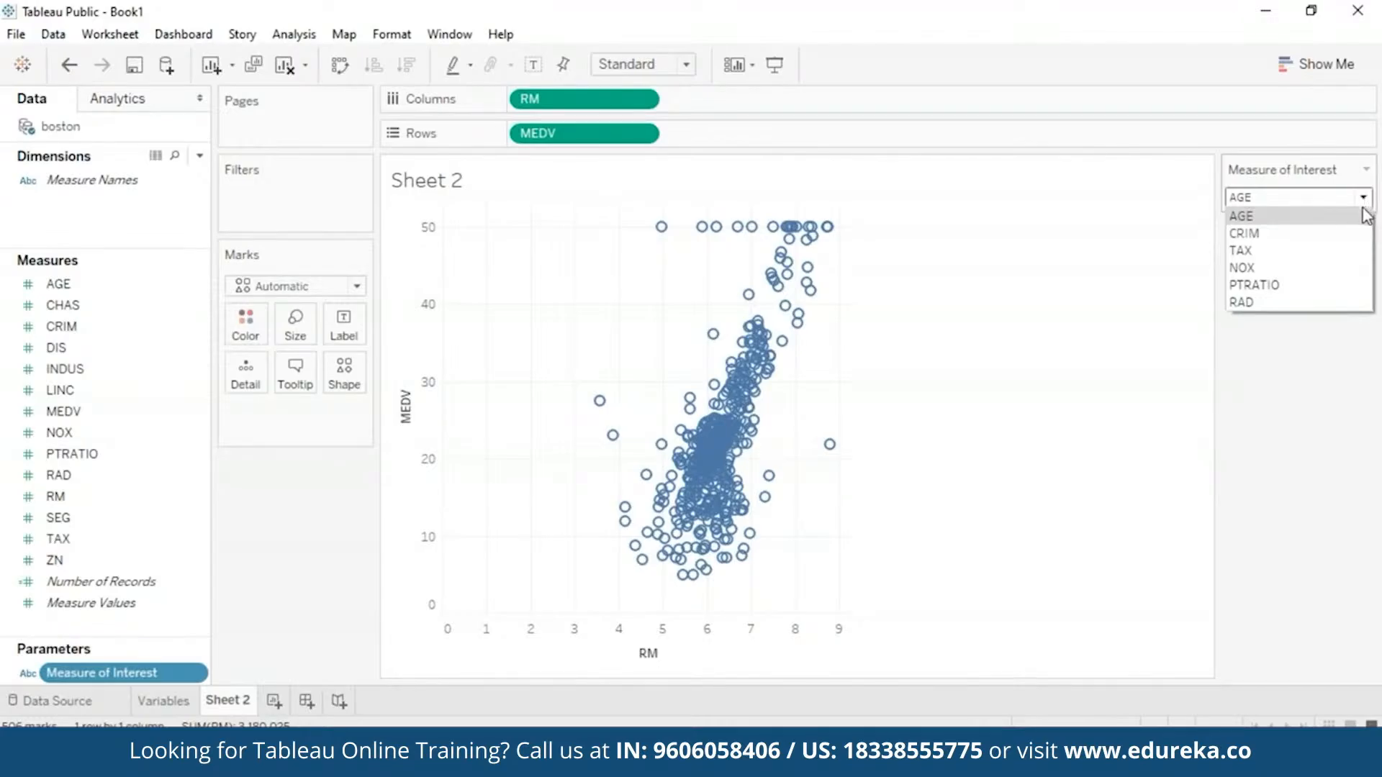
{"action": "left_click", "coordinate": [1362, 208]}
{"action": "left_click", "coordinate": [1362, 198]}
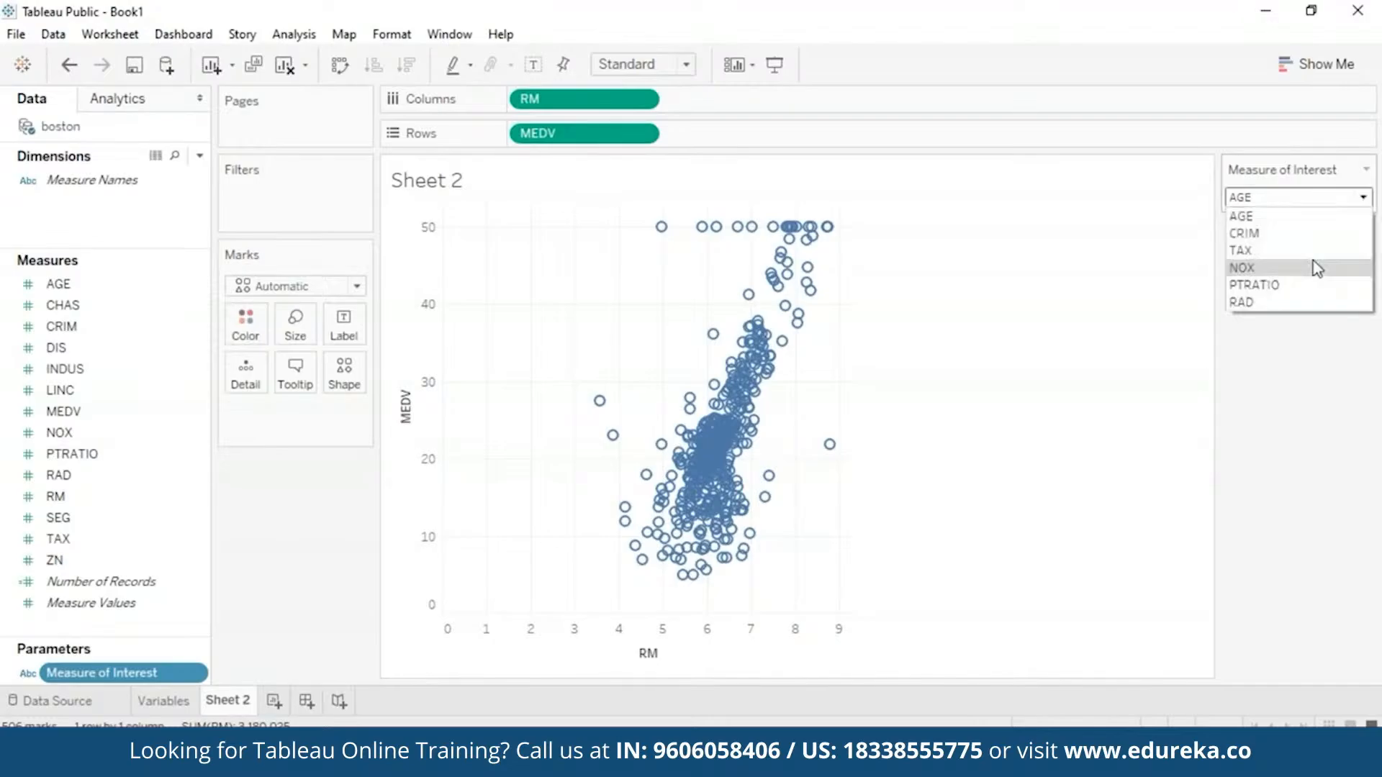
{"action": "left_click", "coordinate": [1317, 268]}
{"action": "left_click", "coordinate": [1356, 198]}
{"action": "left_click", "coordinate": [1317, 216]}
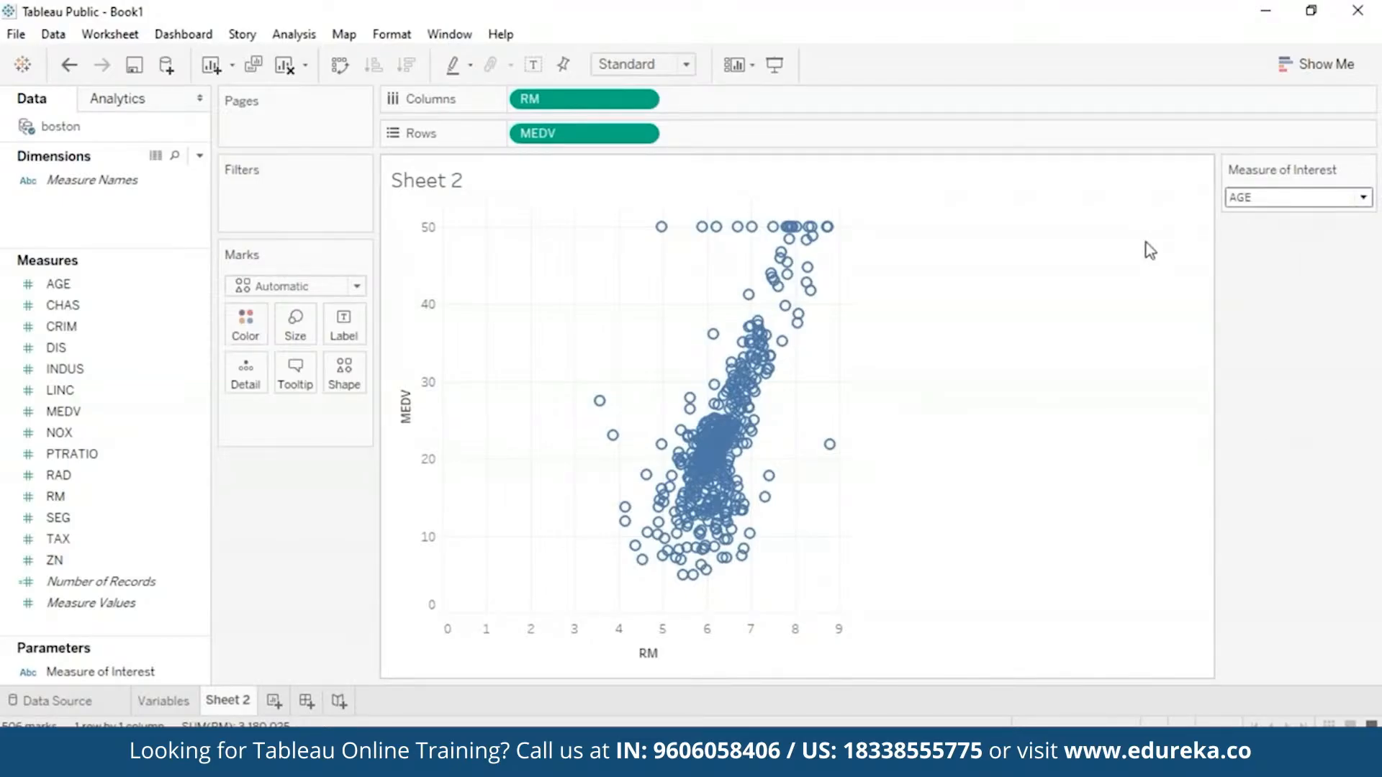
Step: Start a new calculated field named "MEASURE OF INTEREST CALC"
{"action": "left_click", "coordinate": [200, 156]}
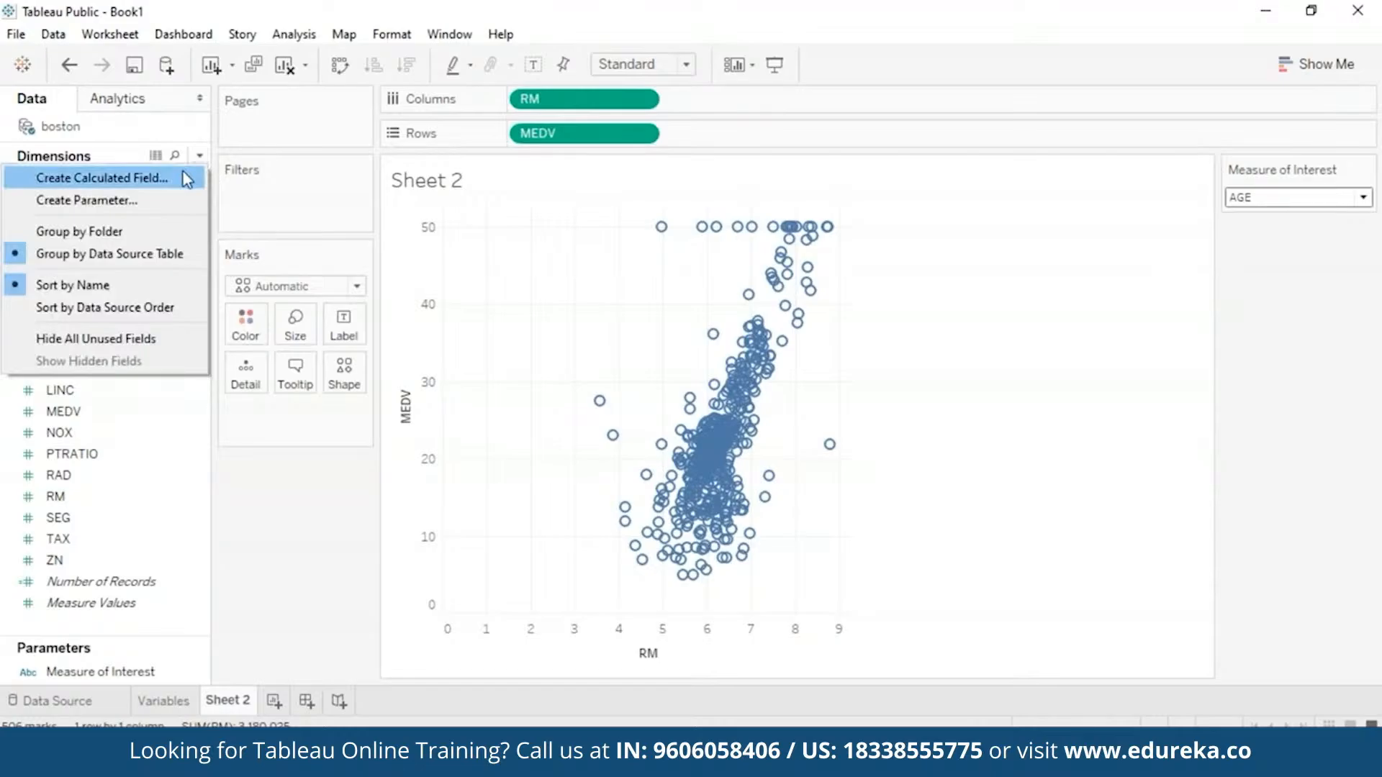
{"action": "left_click", "coordinate": [186, 177]}
{"action": "key", "text": "BackSpace"}
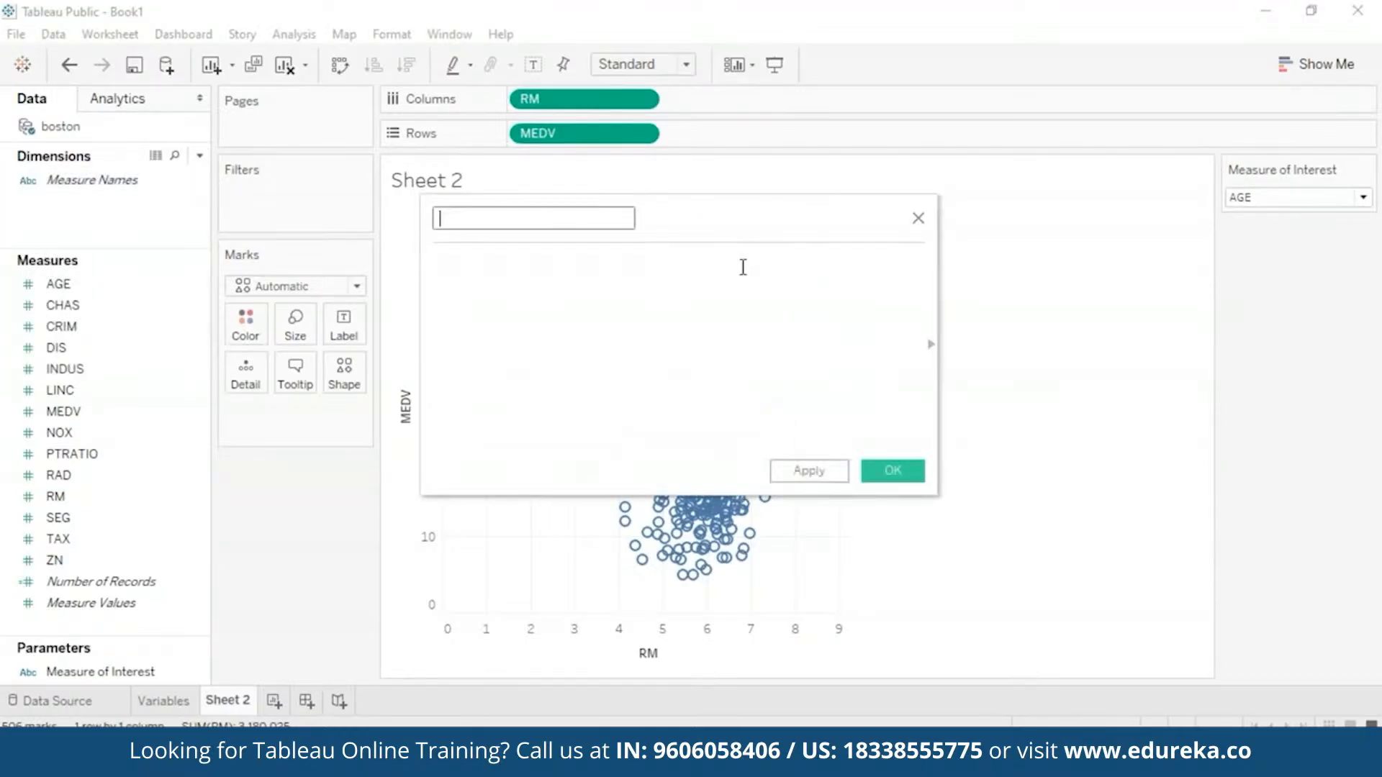
{"action": "type", "text": "MEASURE OF IN"}
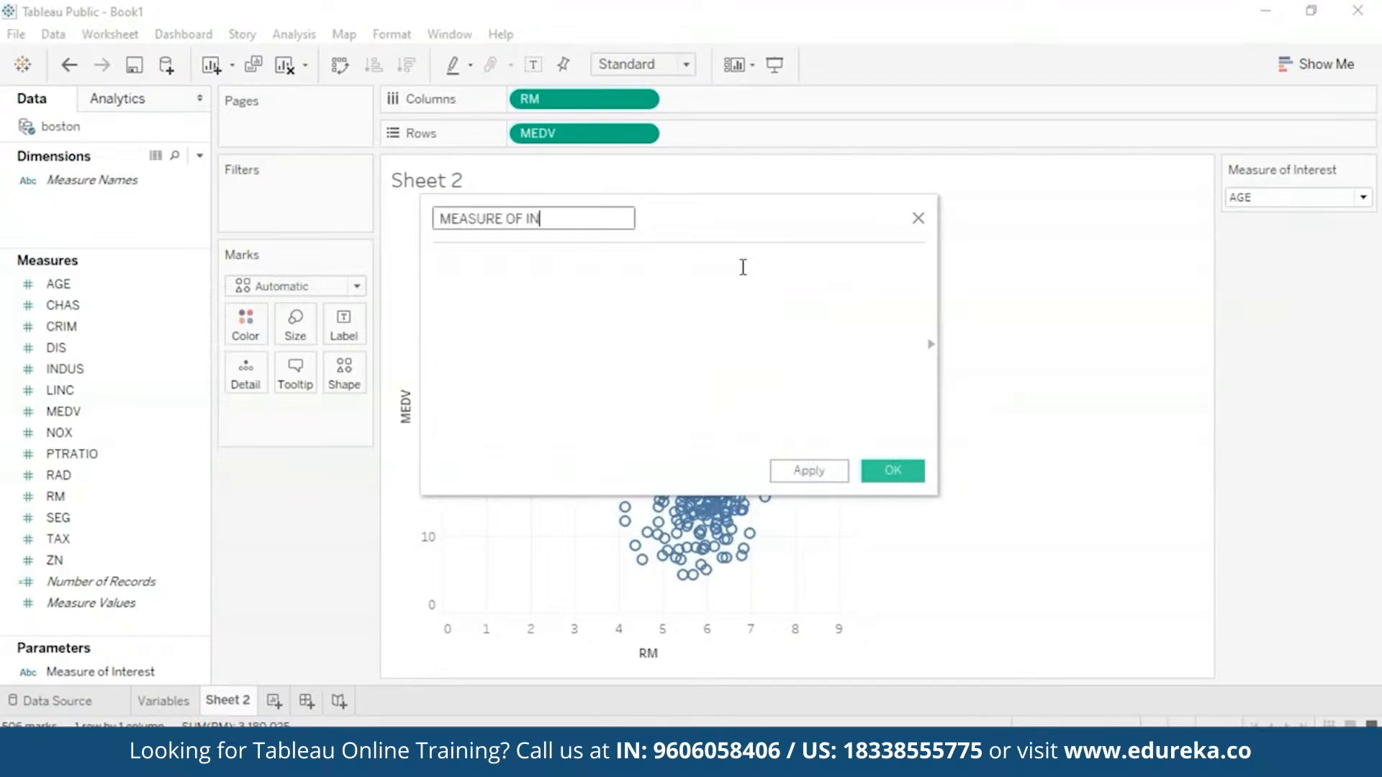
{"action": "type", "text": "TEREST CALC"}
Step: Begin the calculated field's formula with CASE [Measure of Interest]
{"action": "left_click", "coordinate": [789, 296]}
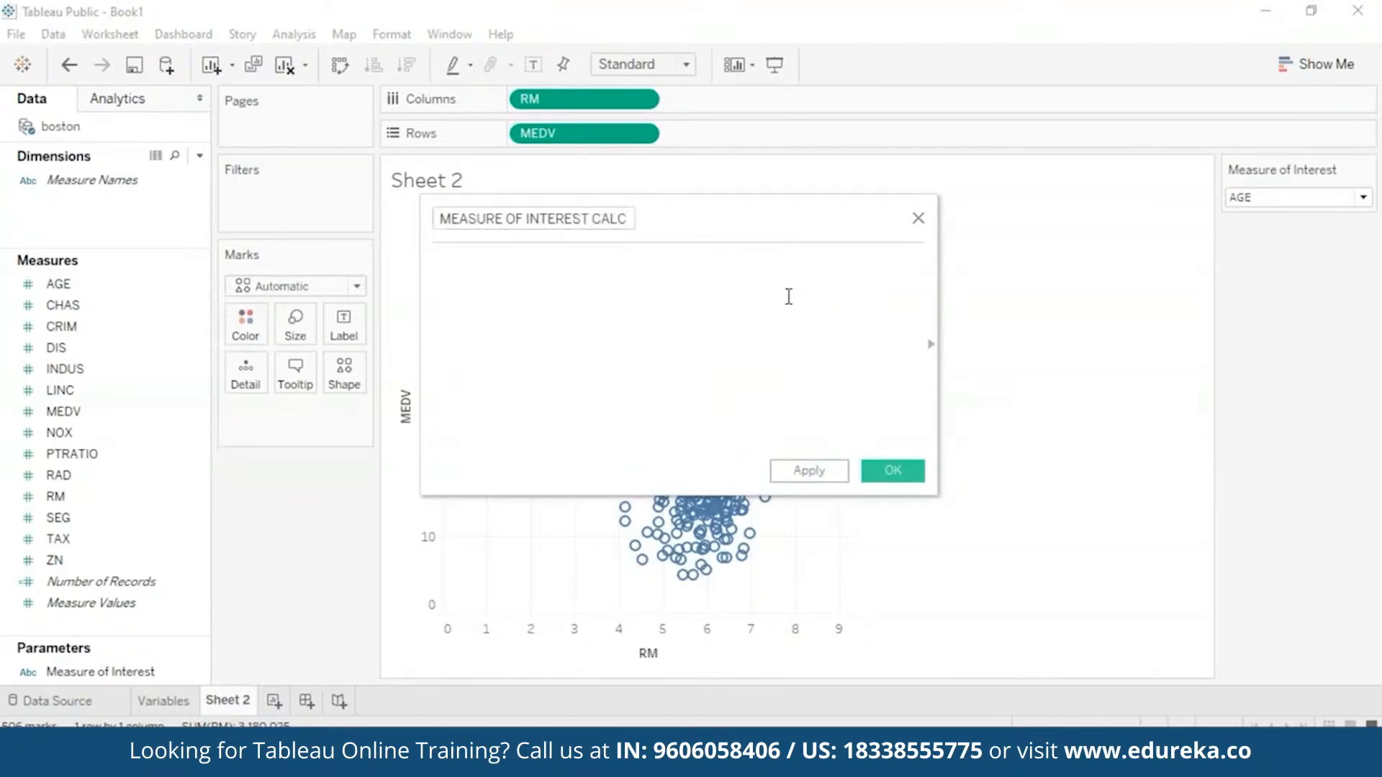
{"action": "type", "text": "case"}
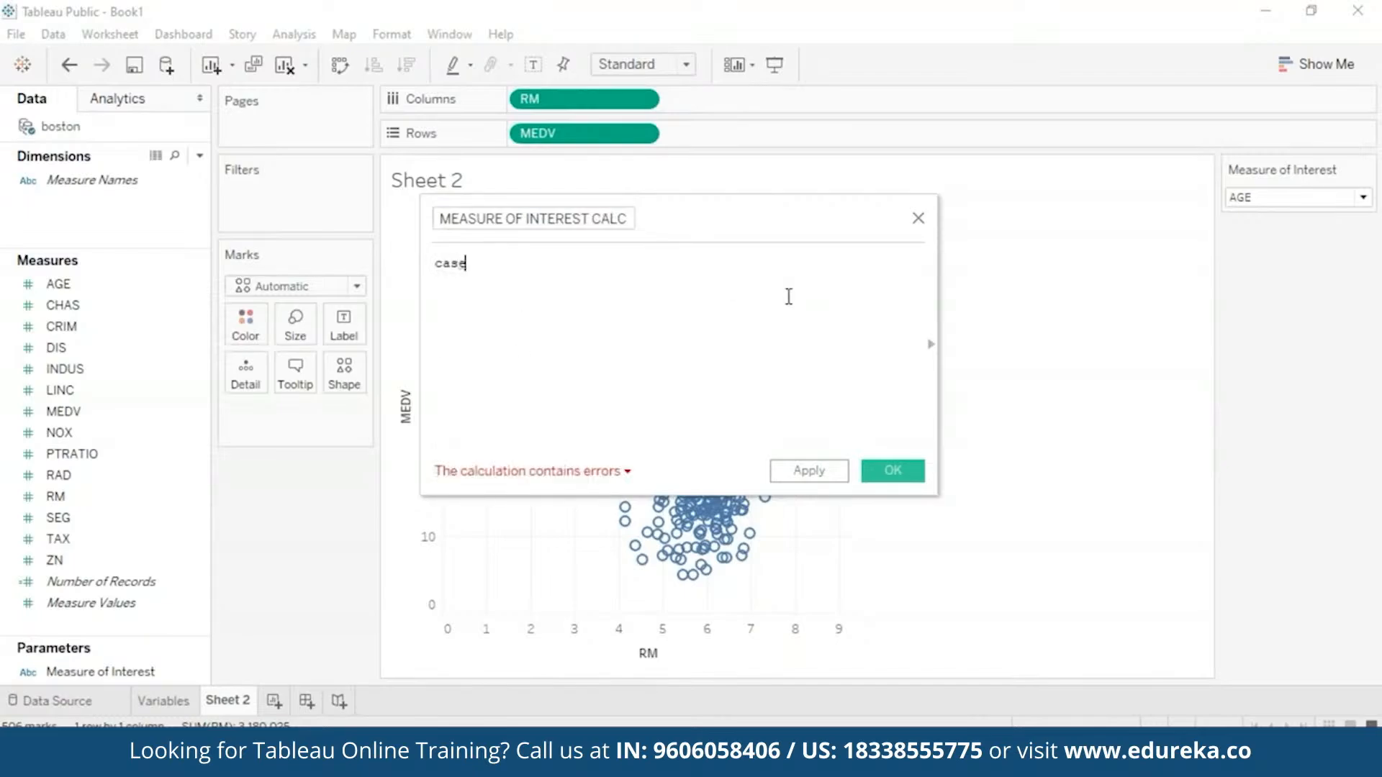
{"action": "key", "text": "BackSpace"}
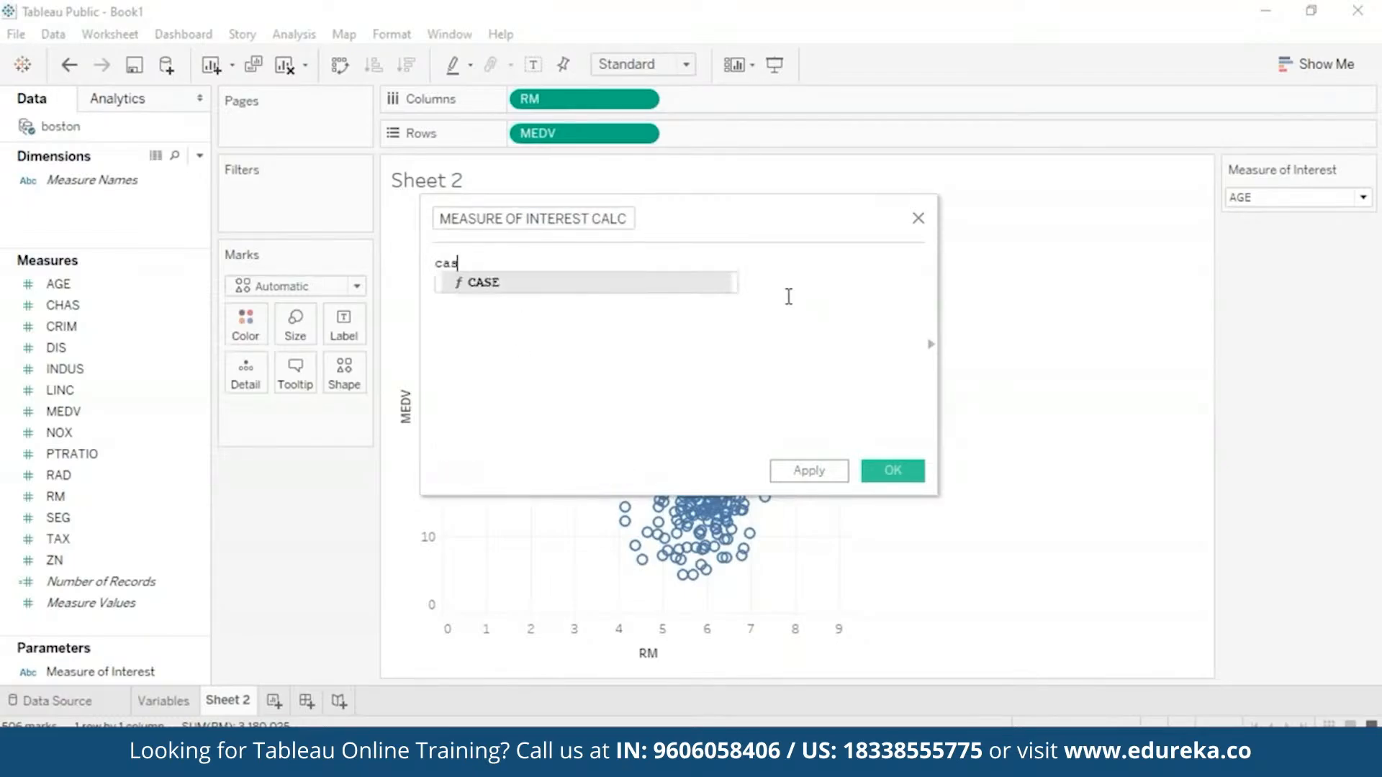
{"action": "left_click", "coordinate": [689, 287]}
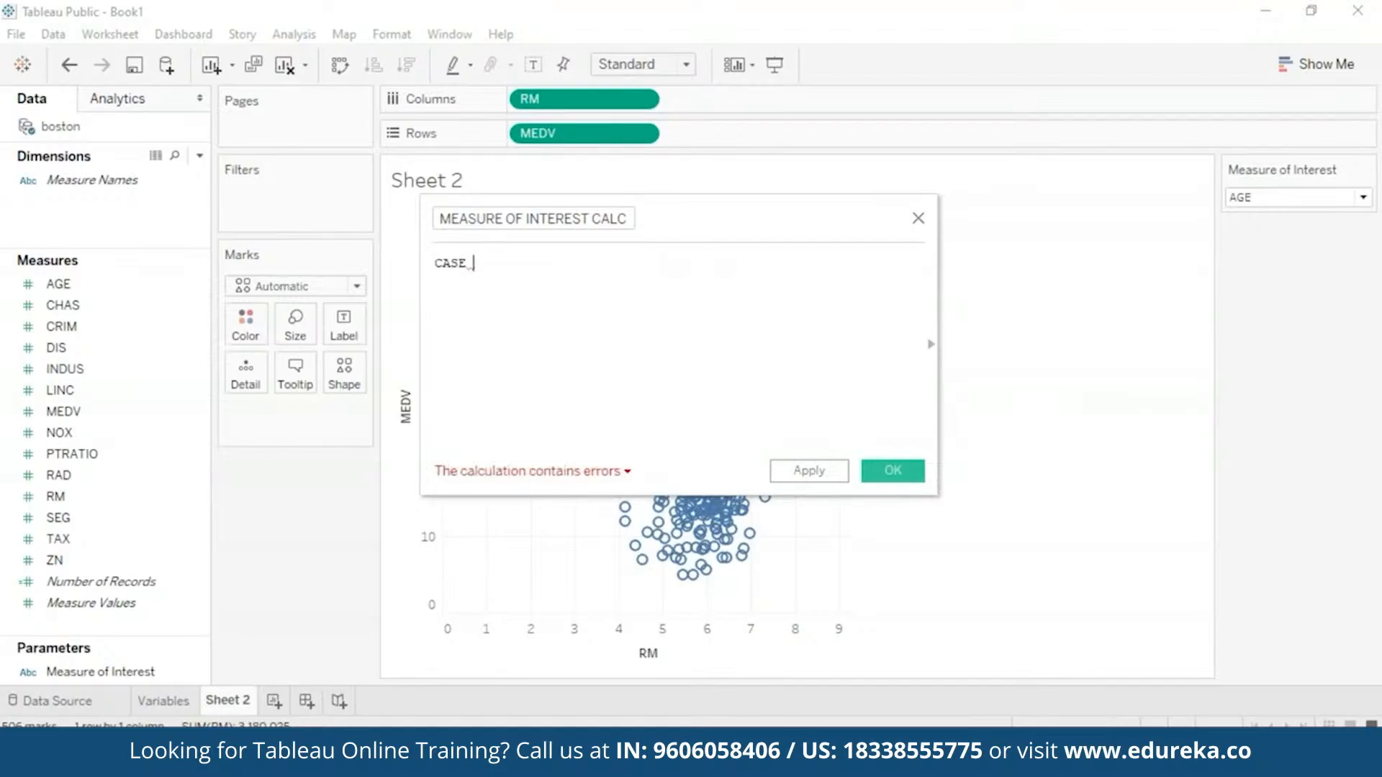
{"action": "type", "text": "[m"}
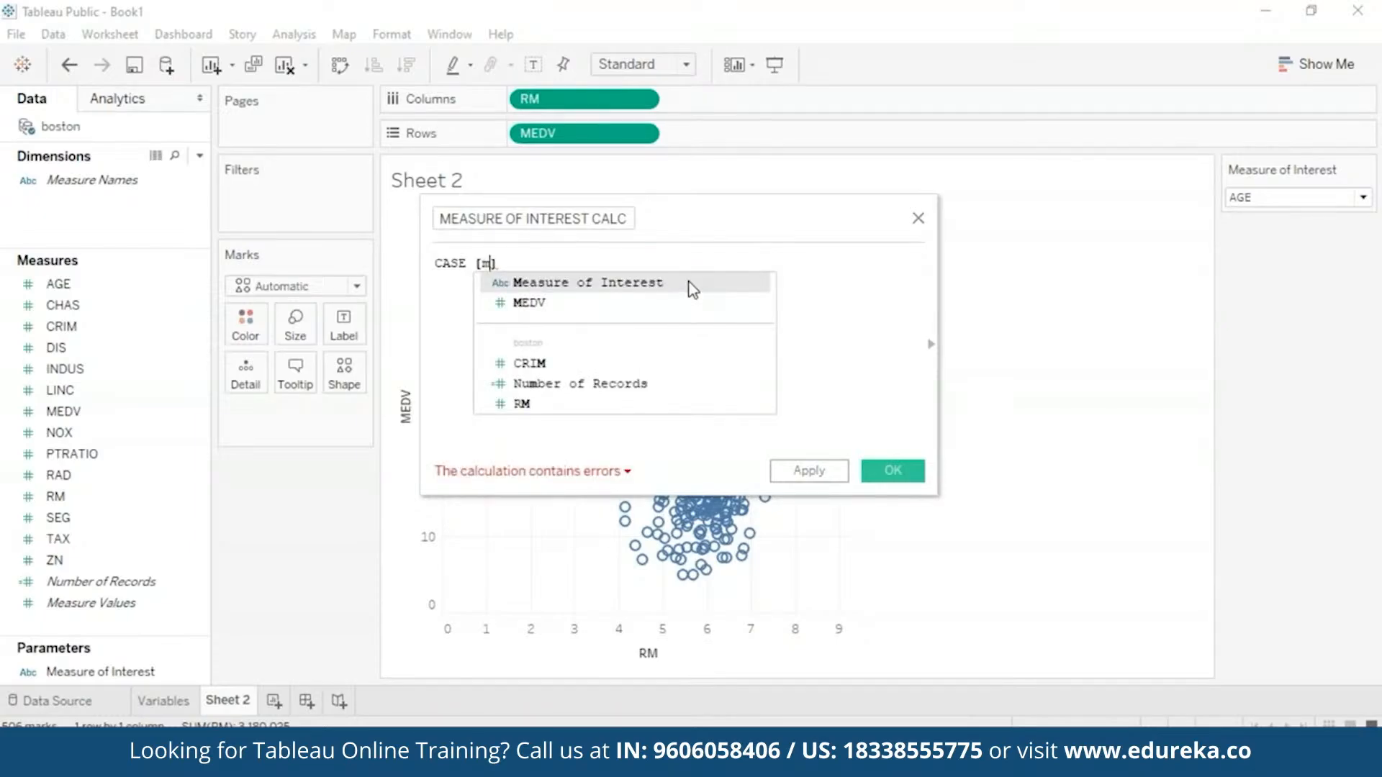
{"action": "key", "text": "Return"}
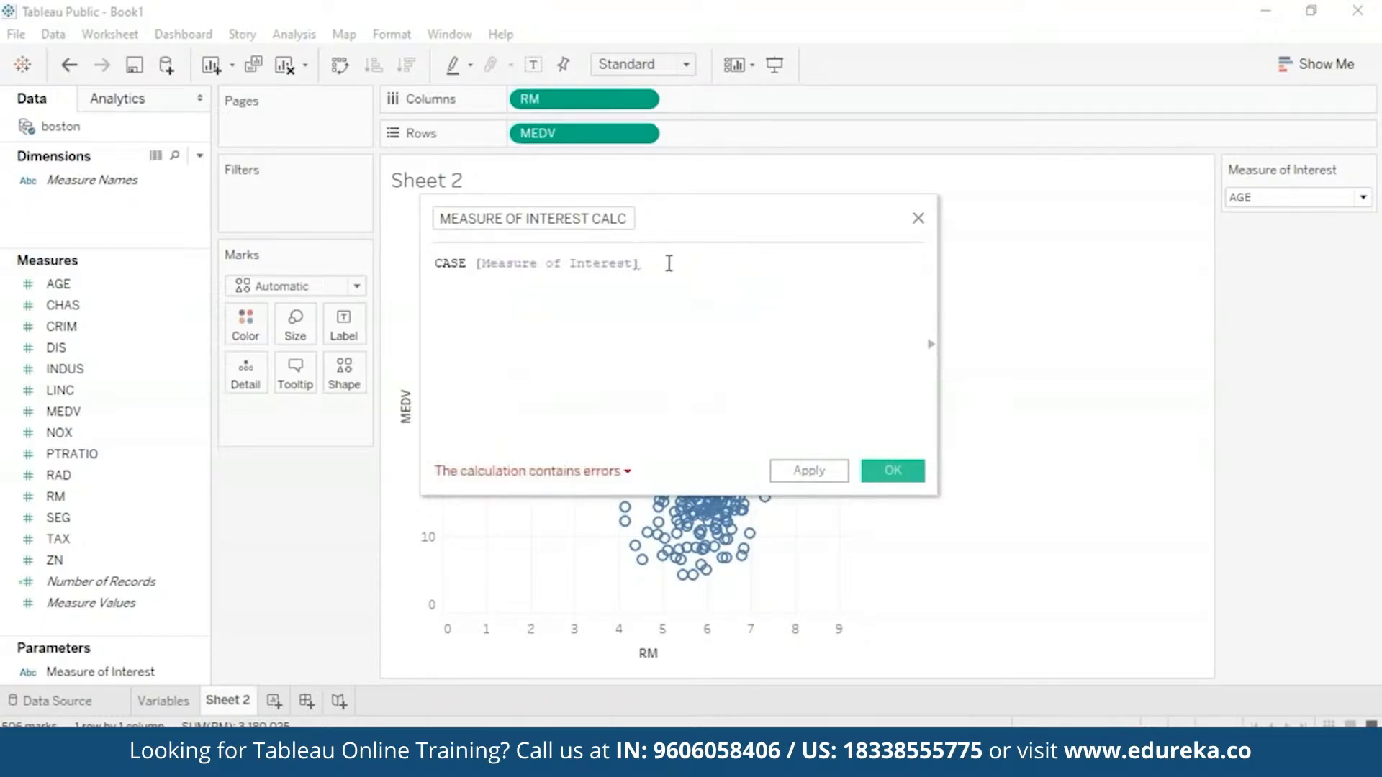
Step: Add the branch WHEN 'AGE' THEN [AGE] below the CASE line, with the AGE condition as a quoted string
{"action": "key", "text": "Return"}
{"action": "type", "text": "whe"}
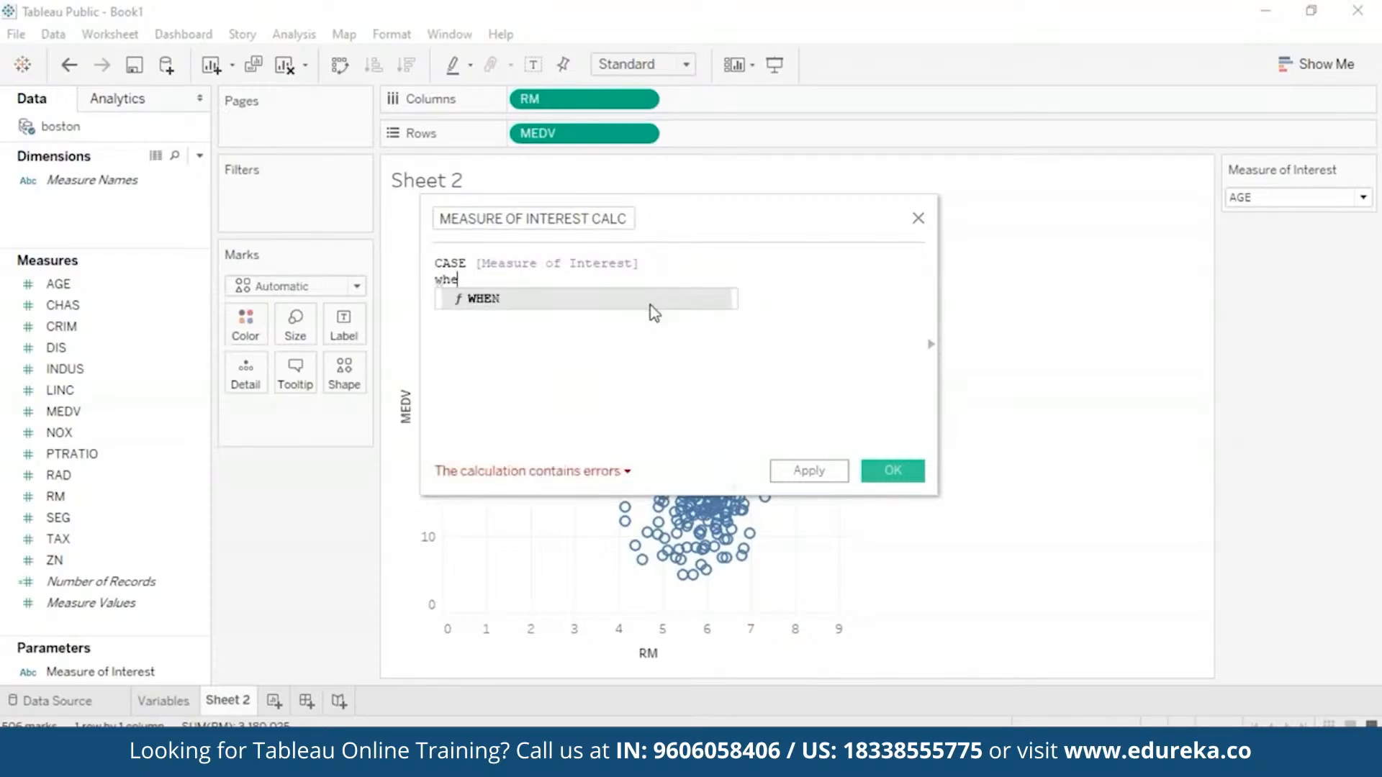
{"action": "double_click", "coordinate": [647, 312]}
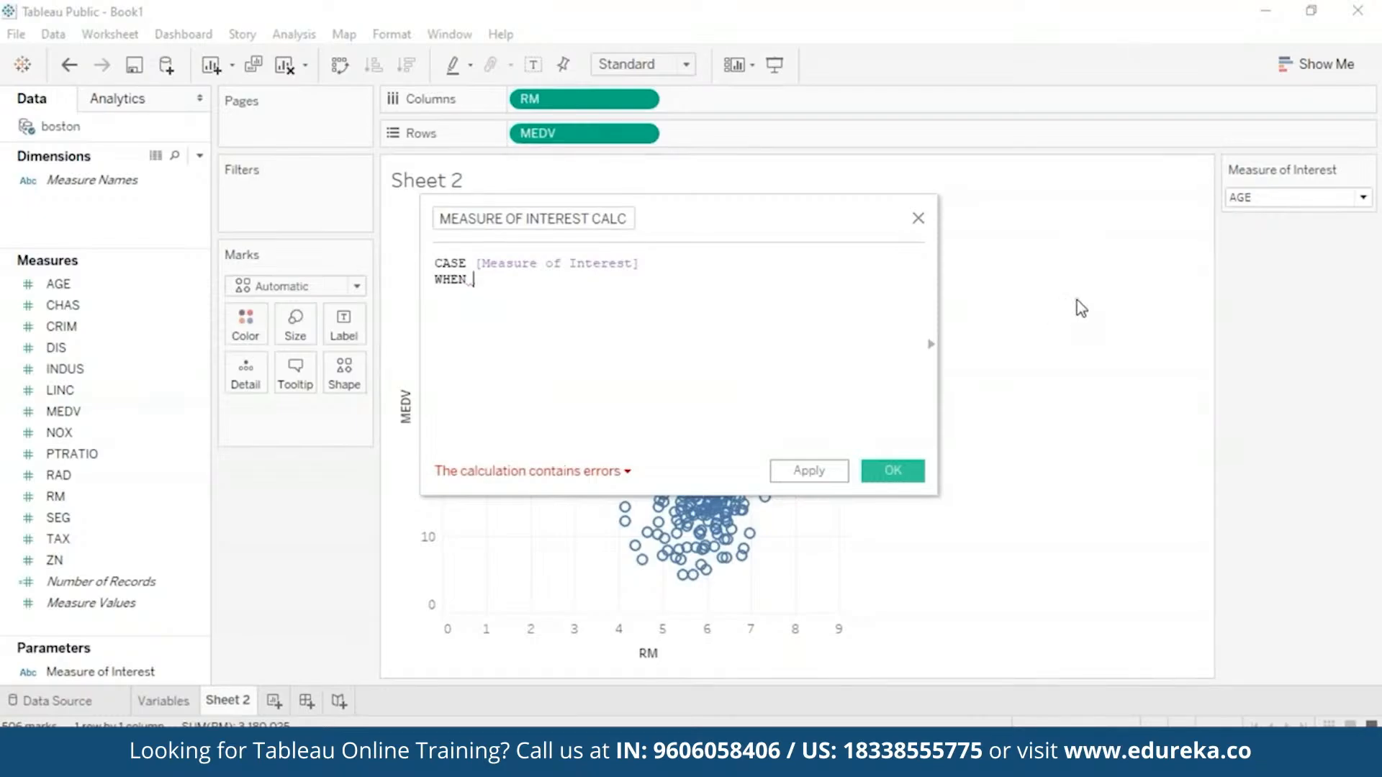
{"action": "left_click", "coordinate": [1363, 198]}
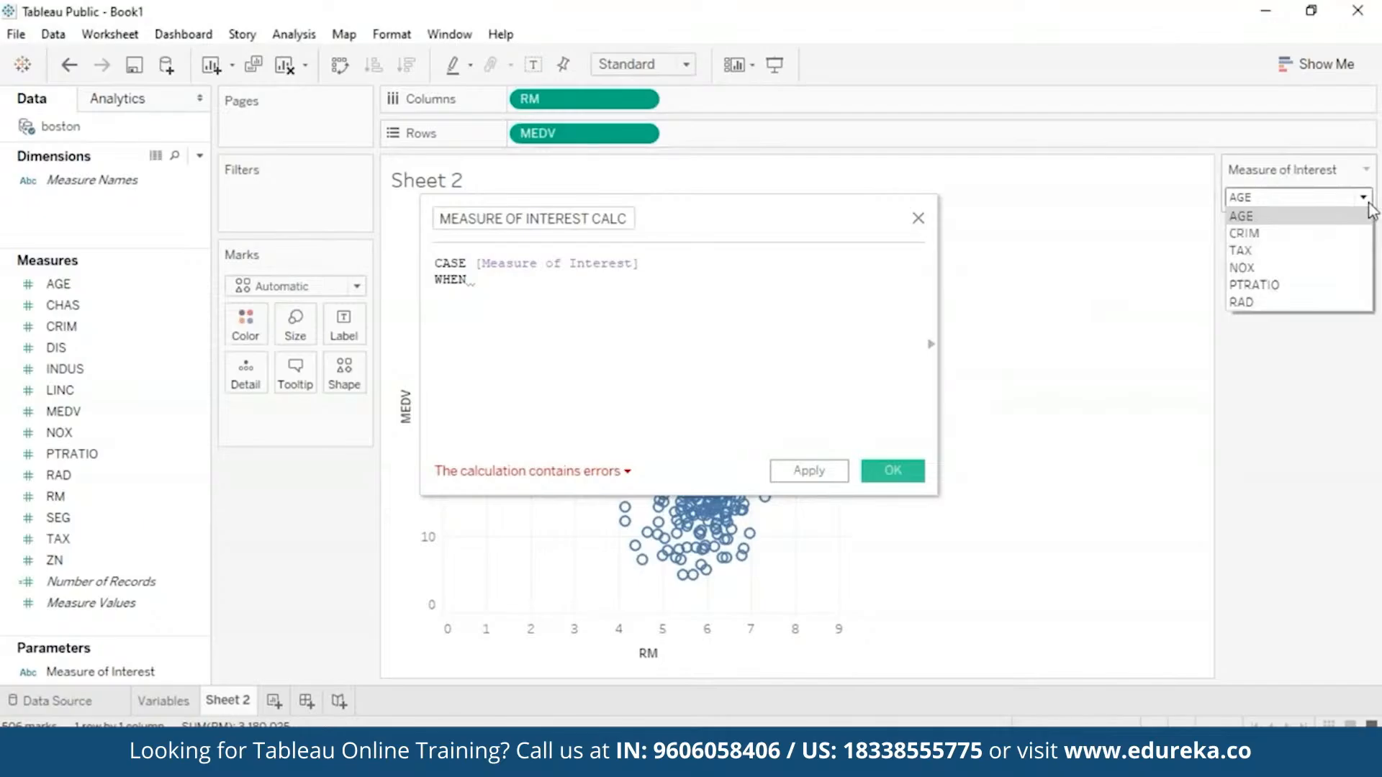
{"action": "left_click", "coordinate": [1371, 210]}
{"action": "left_click", "coordinate": [536, 279]}
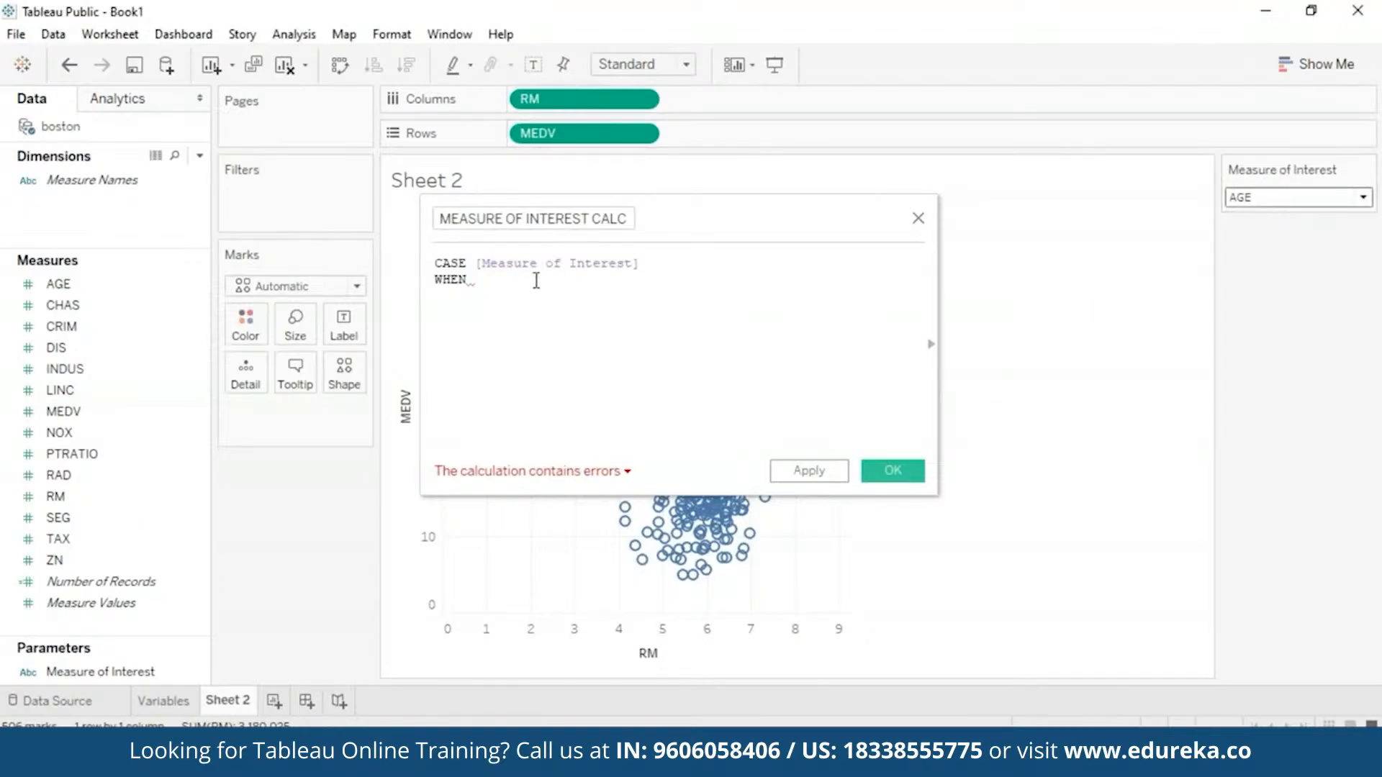
{"action": "type", "text": "[AGE] THEN [AGE]"}
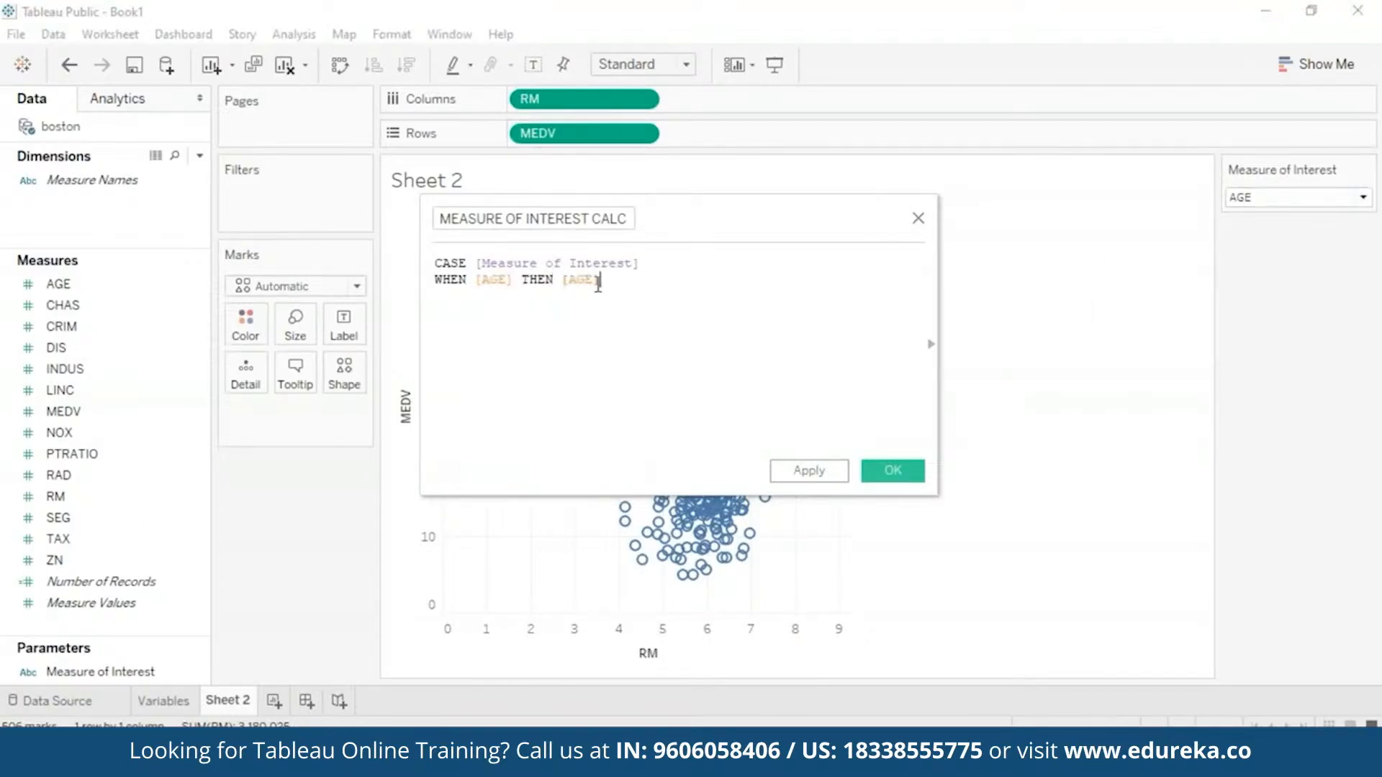
{"action": "left_click_drag", "start_coordinate": [514, 279], "coordinate": [476, 280]}
{"action": "type", "text": "'AGE'"}
{"action": "left_click", "coordinate": [623, 282]}
Step: Add the branches WHEN 'CRIM' THEN[CRIM] and WHEN 'RM' THEN[RM], and close the CASE formula with END
{"action": "key", "text": "Return"}
{"action": "type", "text": "WHEN 'cCRIM' THEN[CRIM]"}
{"action": "left_click", "coordinate": [562, 279]}
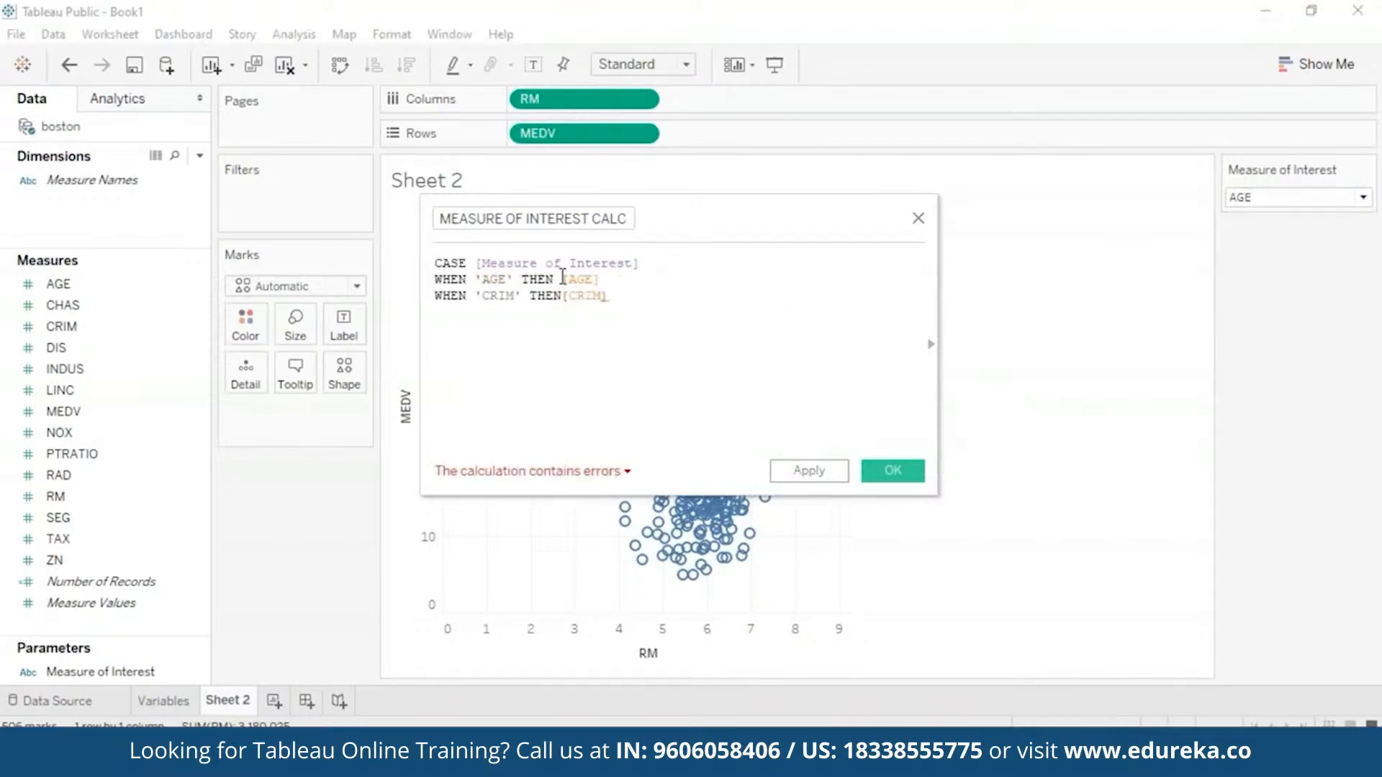
{"action": "key", "text": "BackSpace"}
{"action": "left_click", "coordinate": [641, 295]}
{"action": "key", "text": "Return"}
{"action": "type", "text": "END"}
{"action": "key", "text": "Return"}
{"action": "type", "text": "WHEN 'RM' THEN[RM]"}
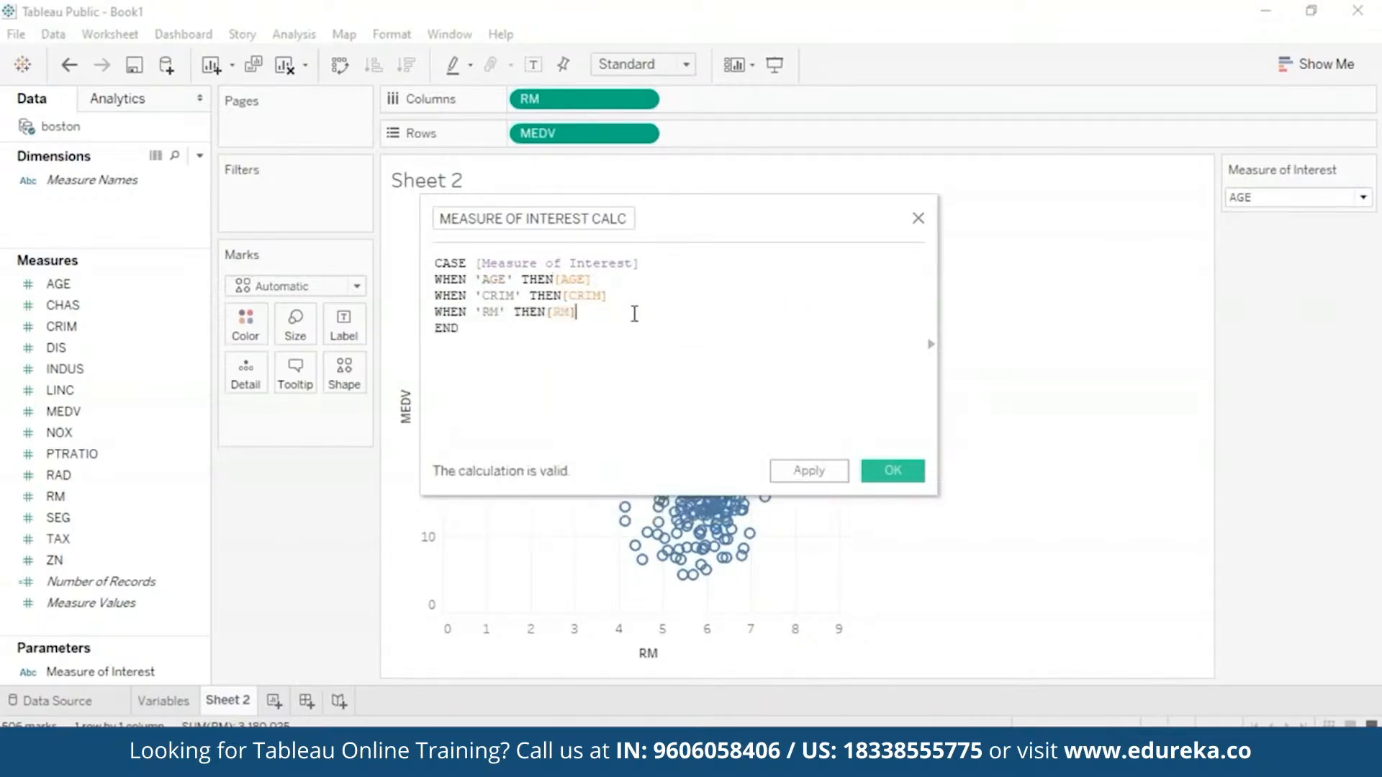
Step: Change the RM branch of the formula to WHEN 'TAX' THEN[TAX]
{"action": "key", "text": "Return"}
{"action": "left_click", "coordinate": [1363, 198]}
{"action": "left_click", "coordinate": [499, 311]}
{"action": "key", "text": "BackSpace"}
{"action": "key", "text": "BackSpace"}
{"action": "type", "text": "TAX"}
{"action": "left_click", "coordinate": [594, 312]}
{"action": "key", "text": "BackSpace"}
{"action": "key", "text": "BackSpace"}
{"action": "key", "text": "BackSpace"}
{"action": "type", "text": "TAX]"}
Step: Add WHEN branches returning NOX, PTRATIO and RAD for their matching names before END, and save the calculated field
{"action": "key", "text": "Return"}
{"action": "type", "text": "WHEN 'NOX' THEN[NOX]"}
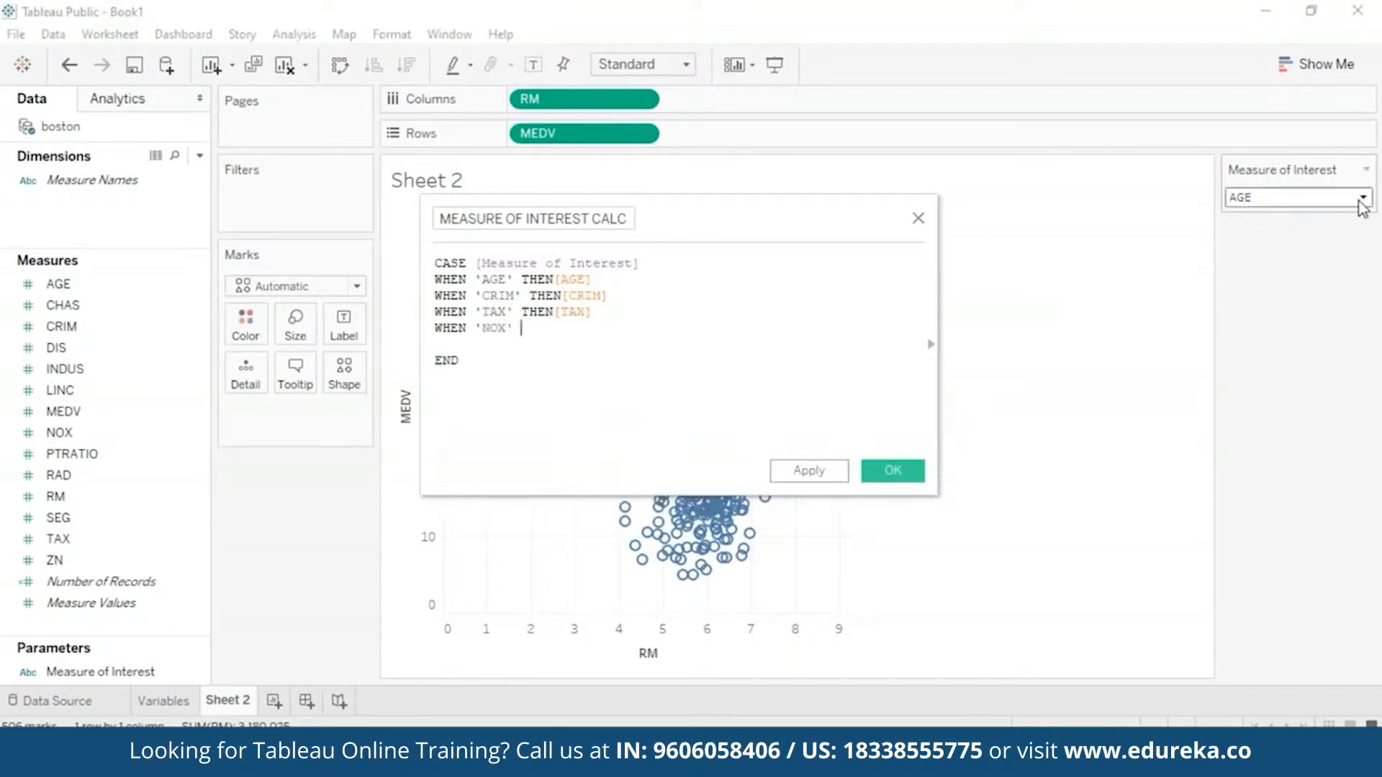
{"action": "key", "text": "Return"}
{"action": "type", "text": "WHEN 'RAD' THEN [RAD"}
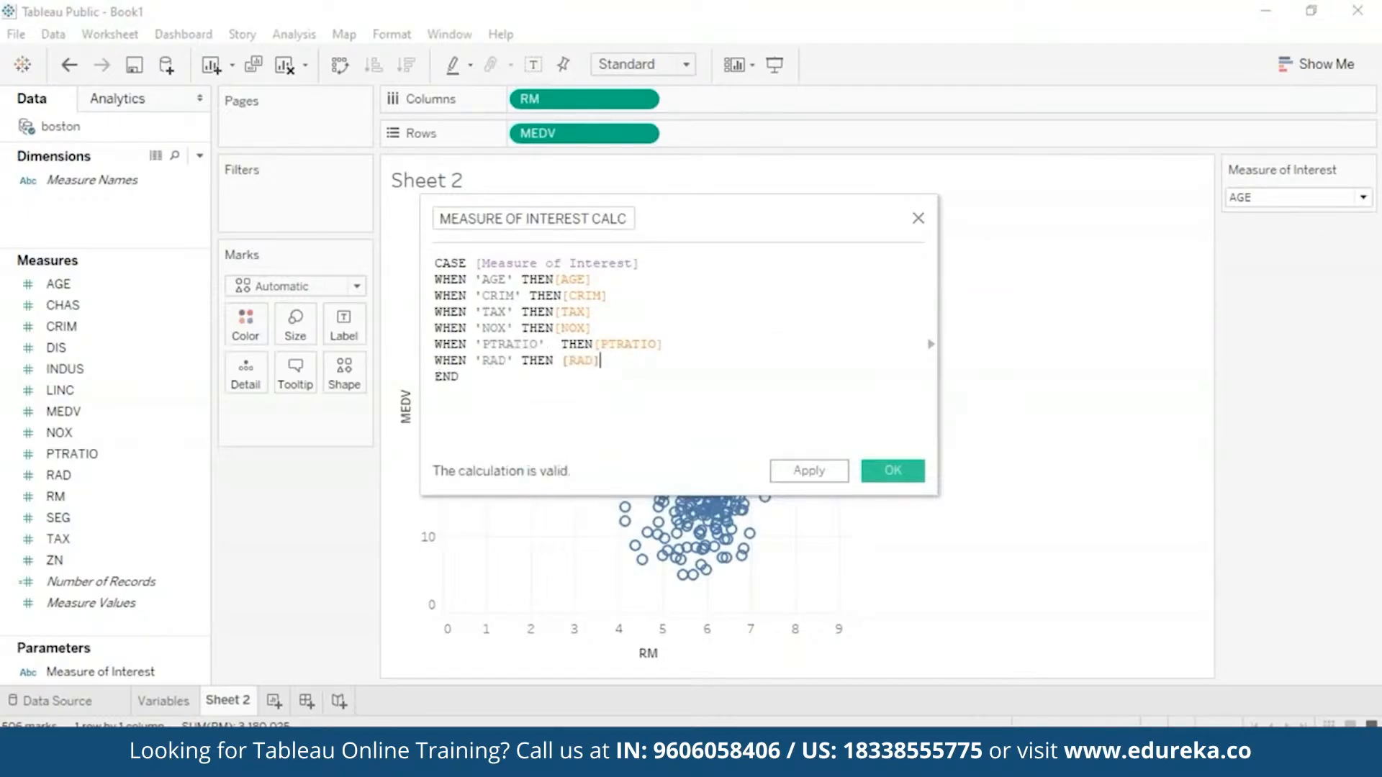
{"action": "left_click", "coordinate": [804, 474]}
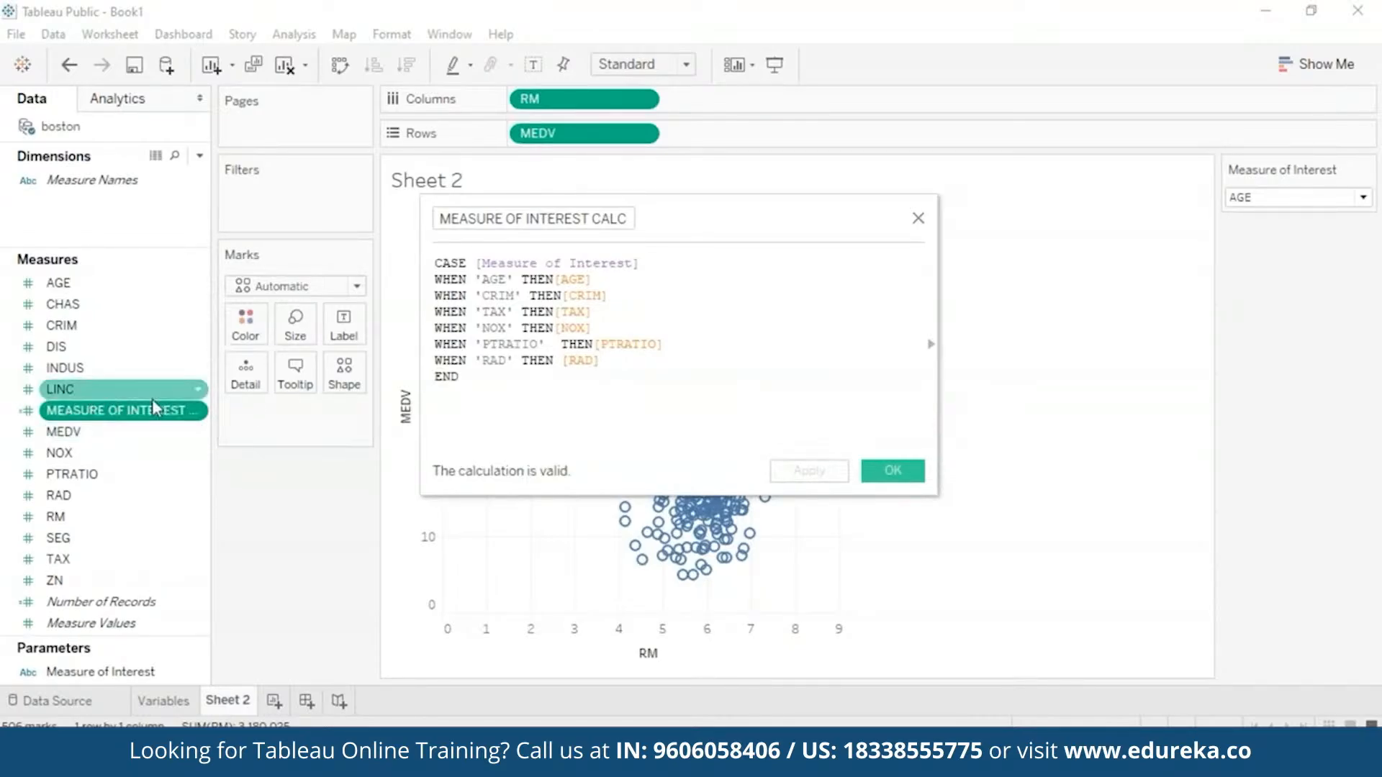
{"action": "left_click", "coordinate": [896, 474]}
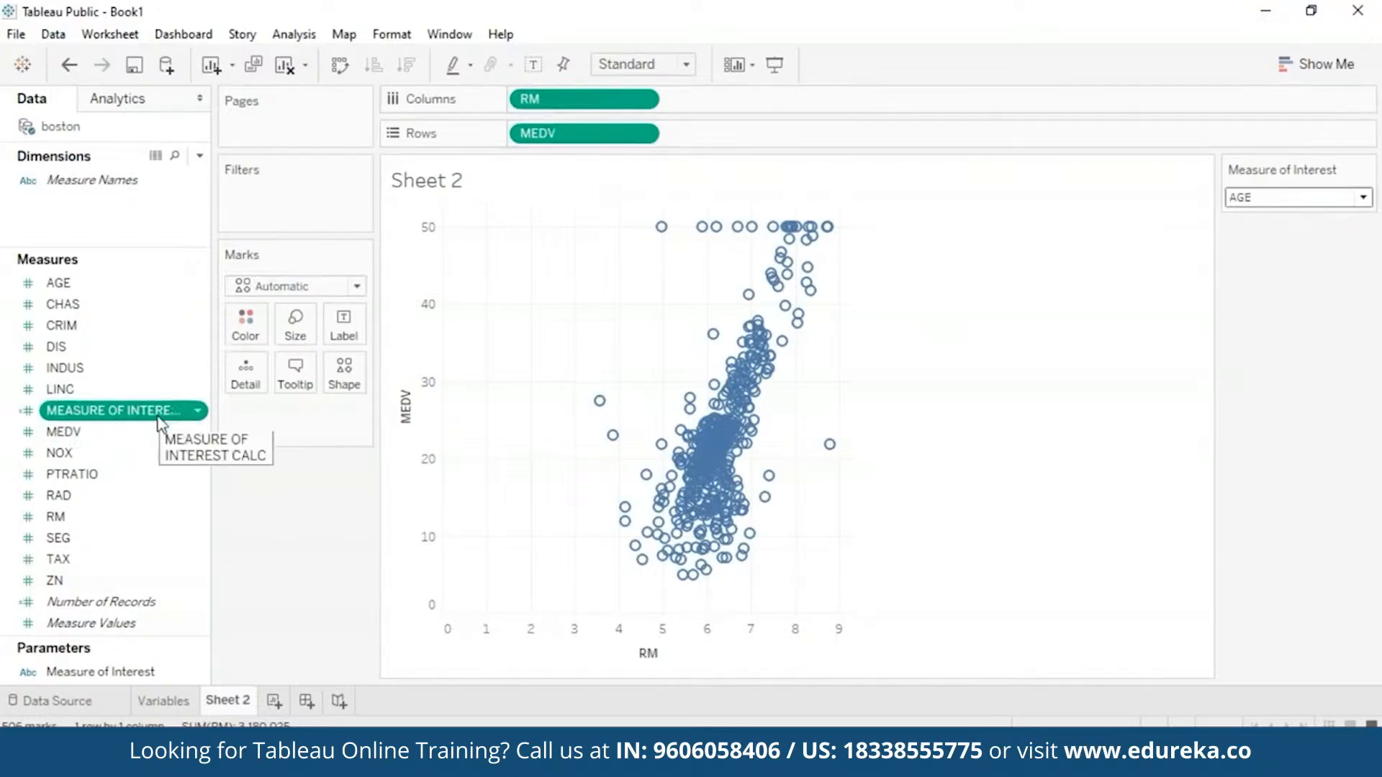
Step: Replace RM with MEASURE OF INTEREST CALC as the column field of the scatter plot
{"action": "left_click_drag", "start_coordinate": [160, 410], "coordinate": [665, 97]}
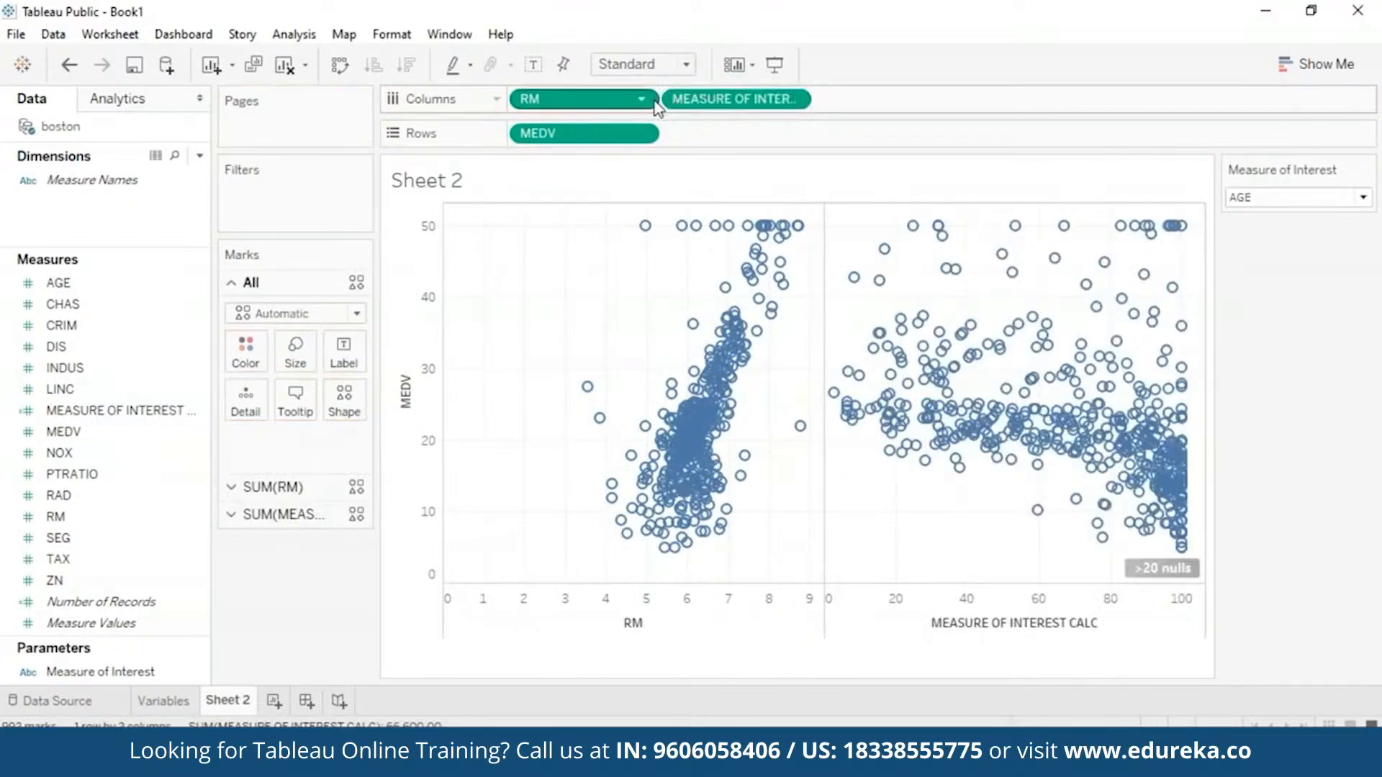
{"action": "left_click", "coordinate": [642, 100]}
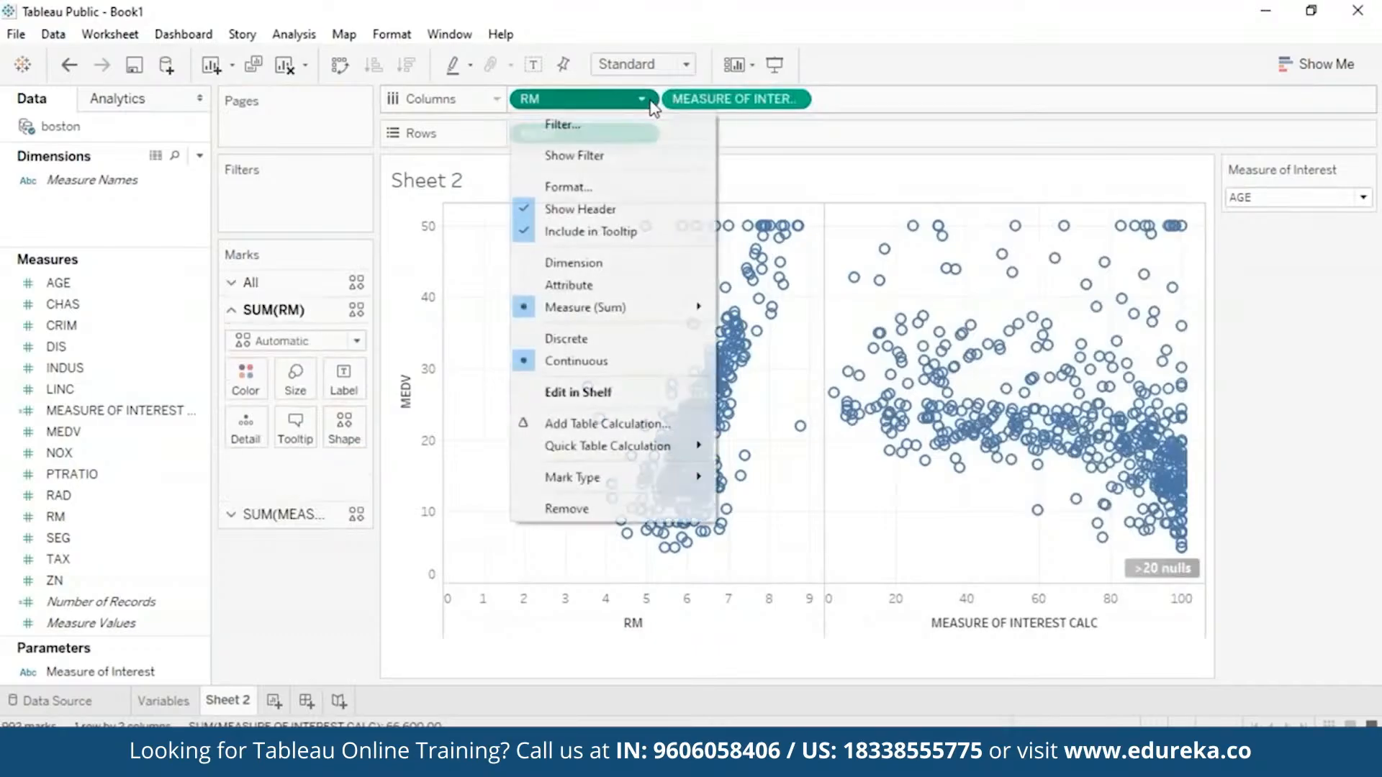
{"action": "left_click", "coordinate": [603, 509]}
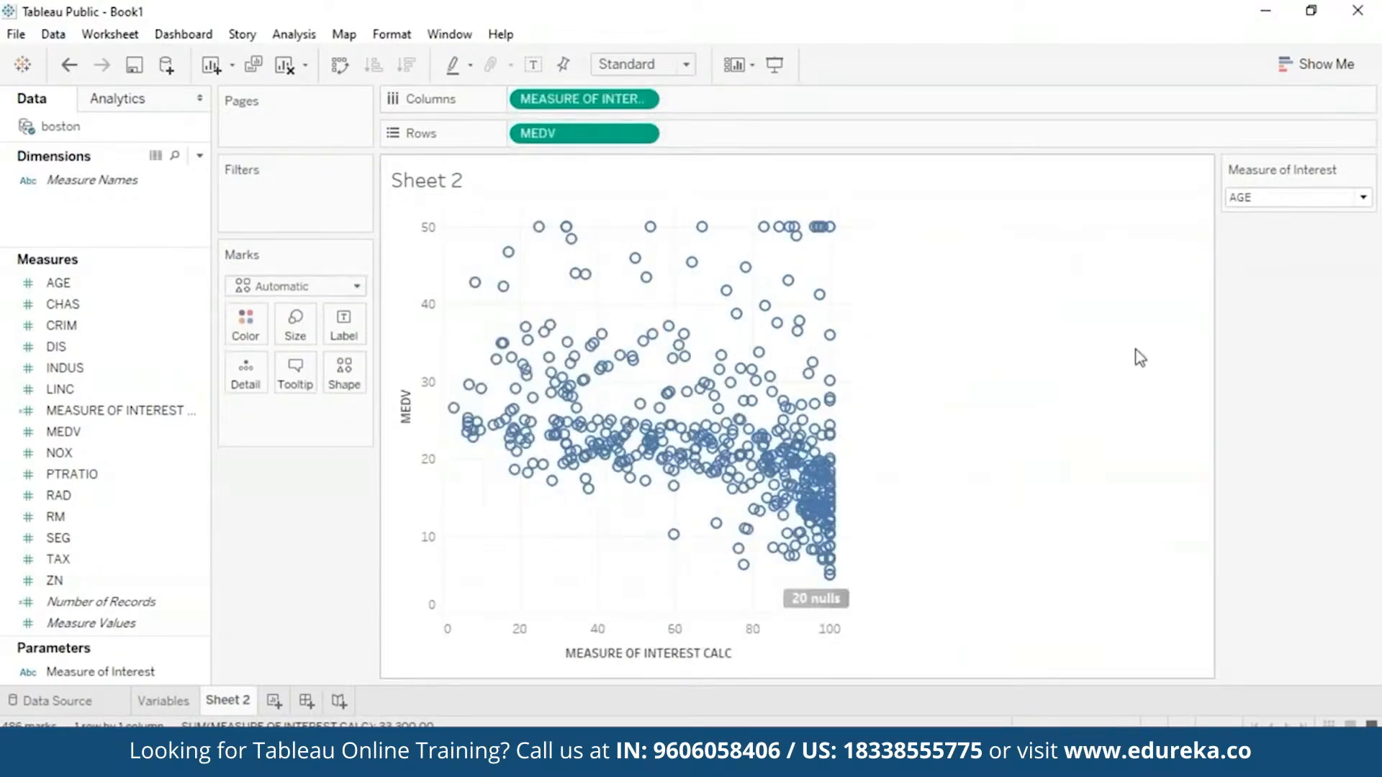
Step: Set the aggregation of both MEDV and MEASURE OF INTEREST CALC to Average
{"action": "left_click", "coordinate": [642, 134]}
{"action": "mouse_move", "coordinate": [704, 347]}
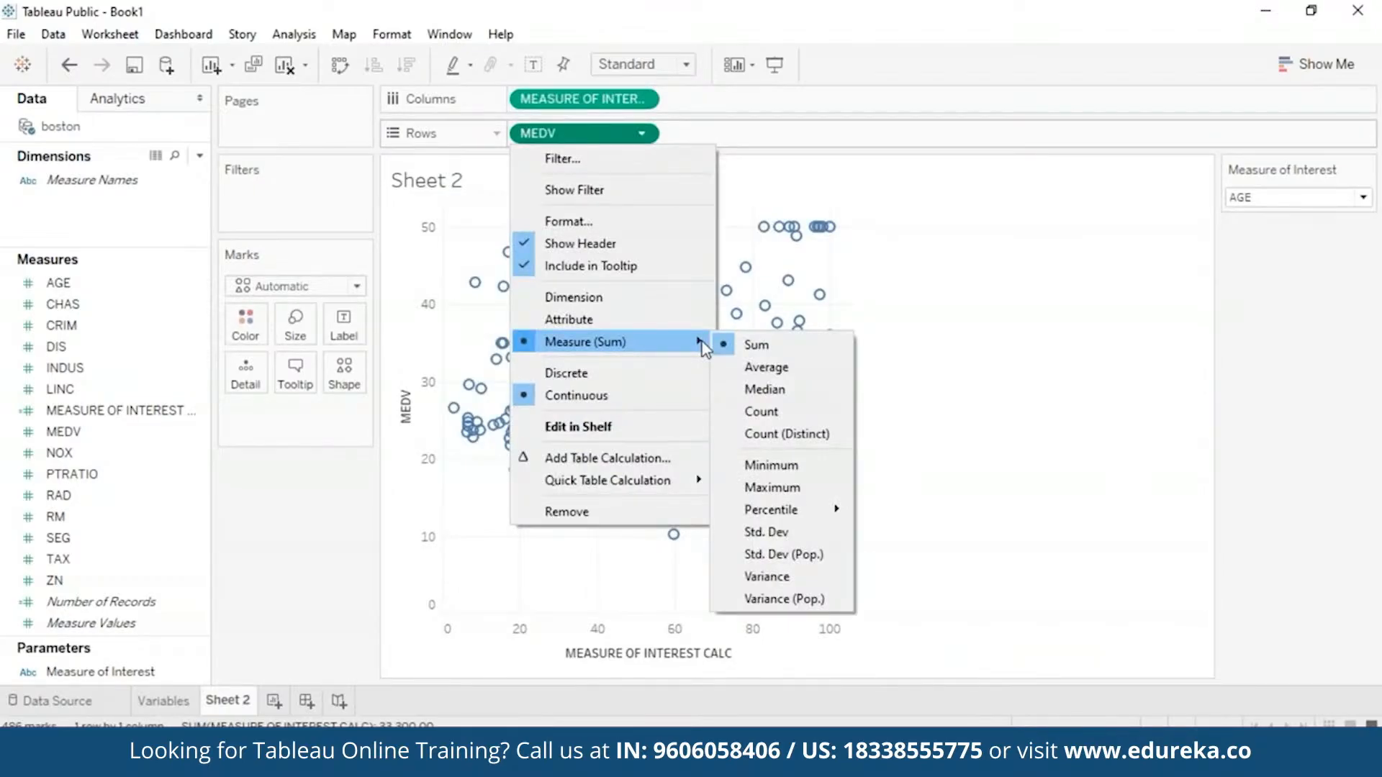
{"action": "left_click", "coordinate": [804, 379]}
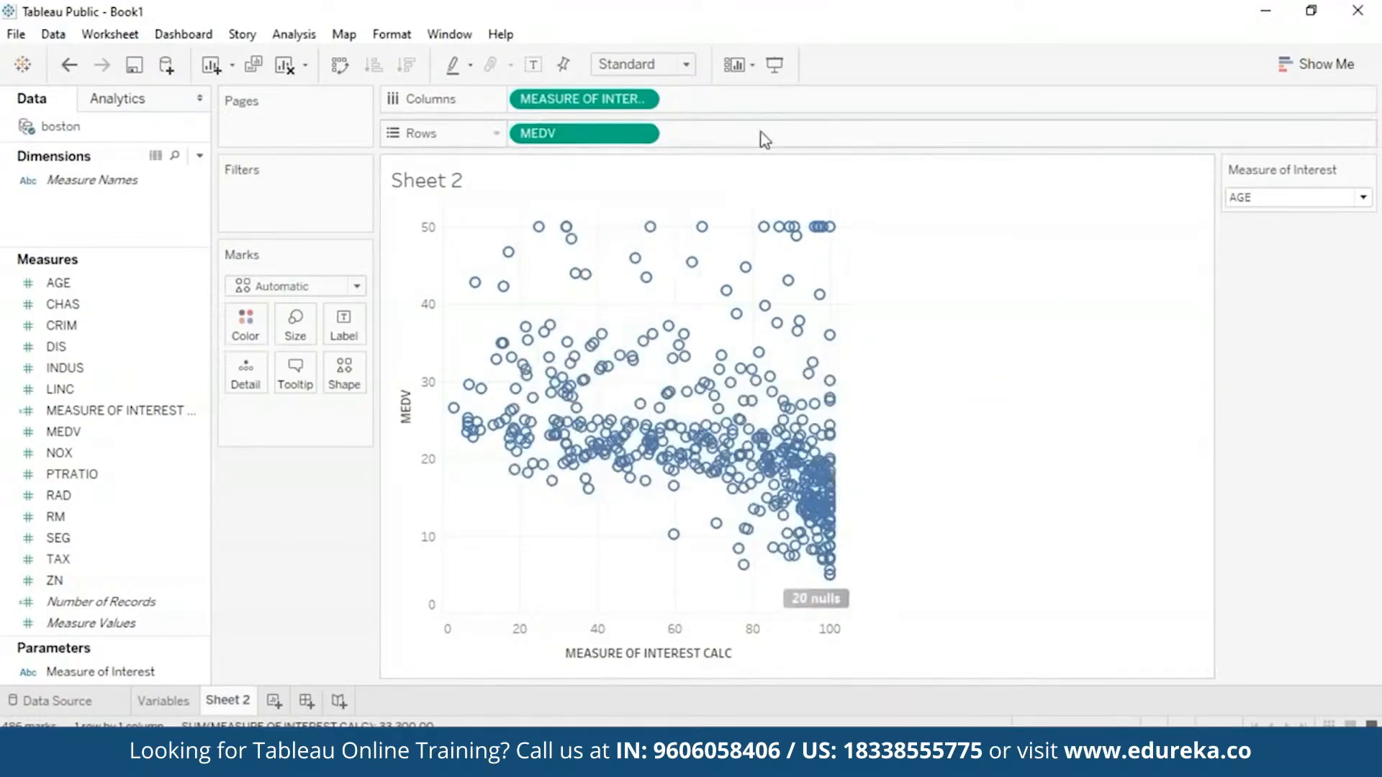
{"action": "left_click", "coordinate": [642, 100]}
{"action": "mouse_move", "coordinate": [673, 309]}
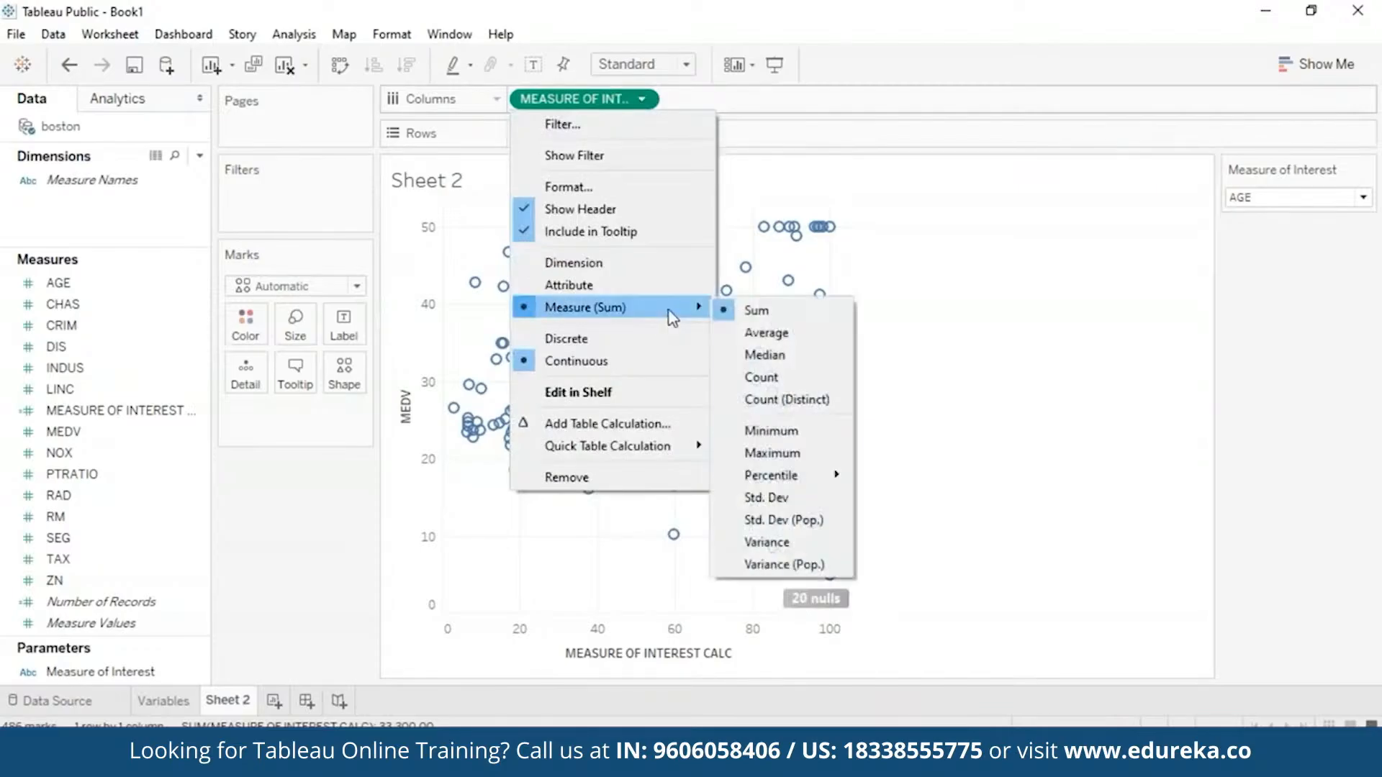
{"action": "left_click", "coordinate": [768, 333]}
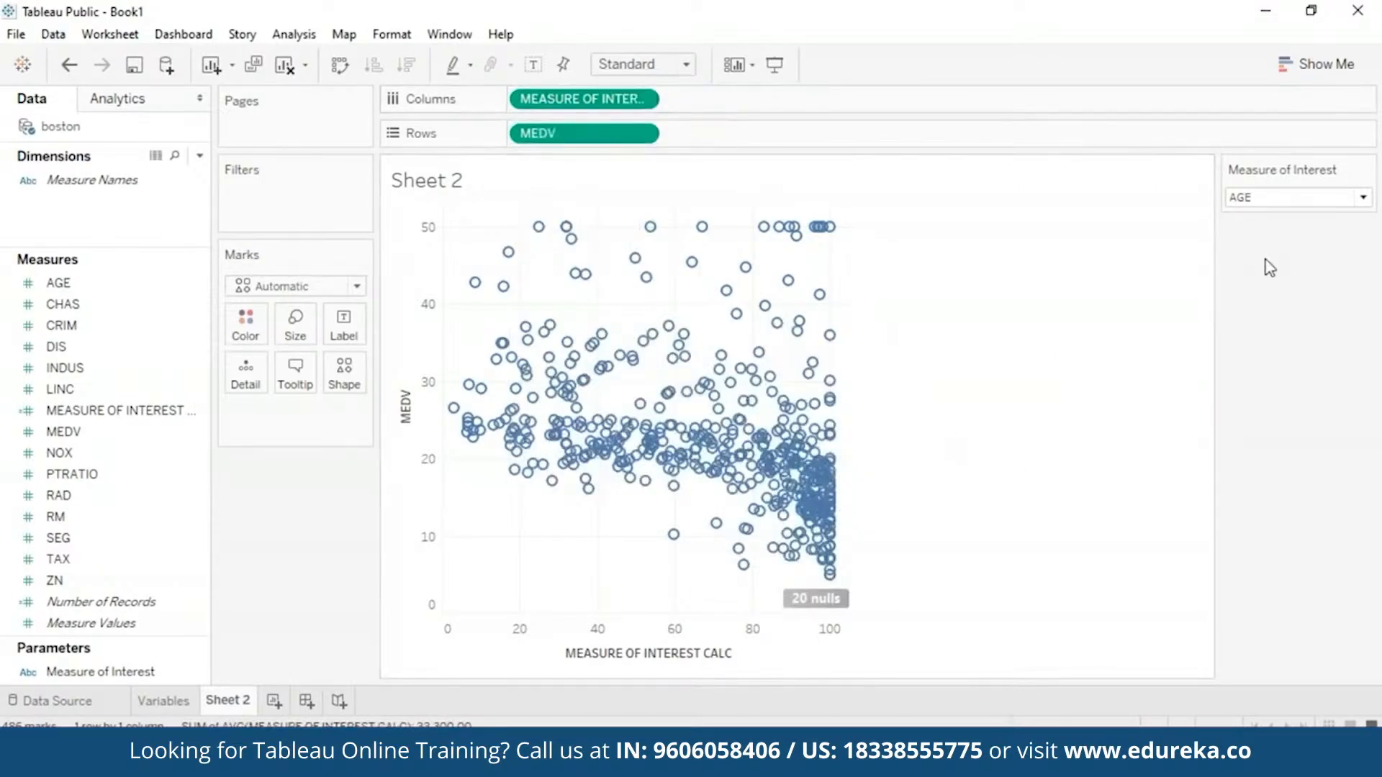
Step: Switch the Measure of Interest parameter to TAX and to CRIM to compare each plot against MEDV
{"action": "left_click", "coordinate": [1362, 199]}
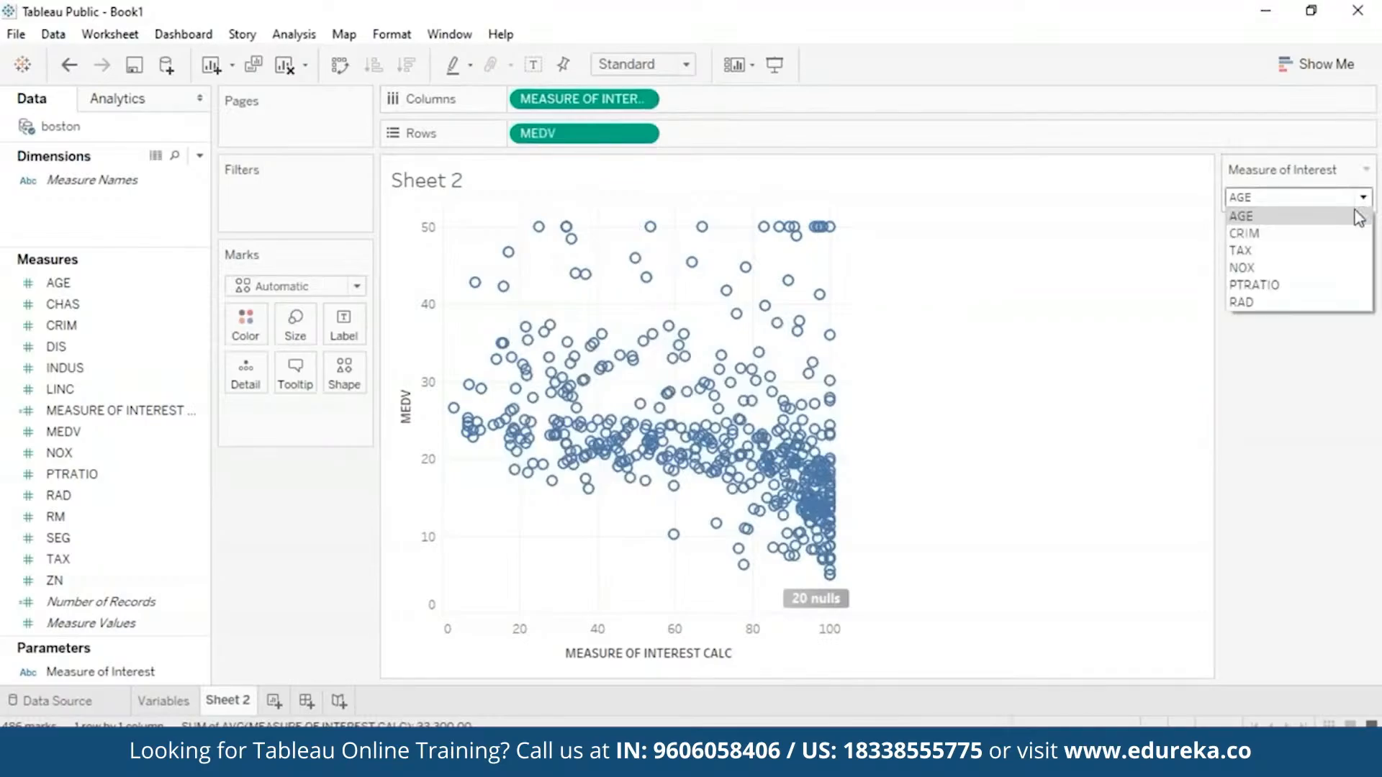
{"action": "left_click", "coordinate": [1293, 252]}
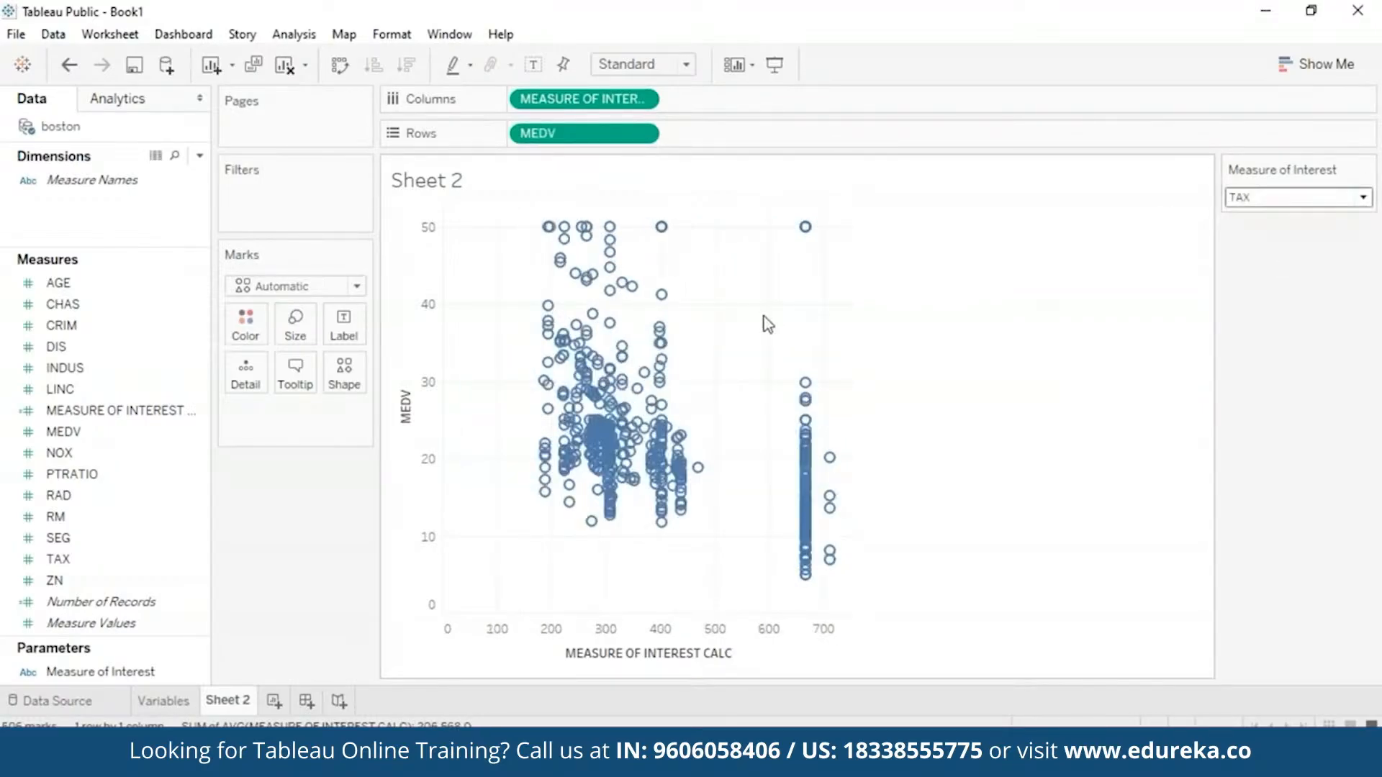
{"action": "left_click", "coordinate": [1365, 200]}
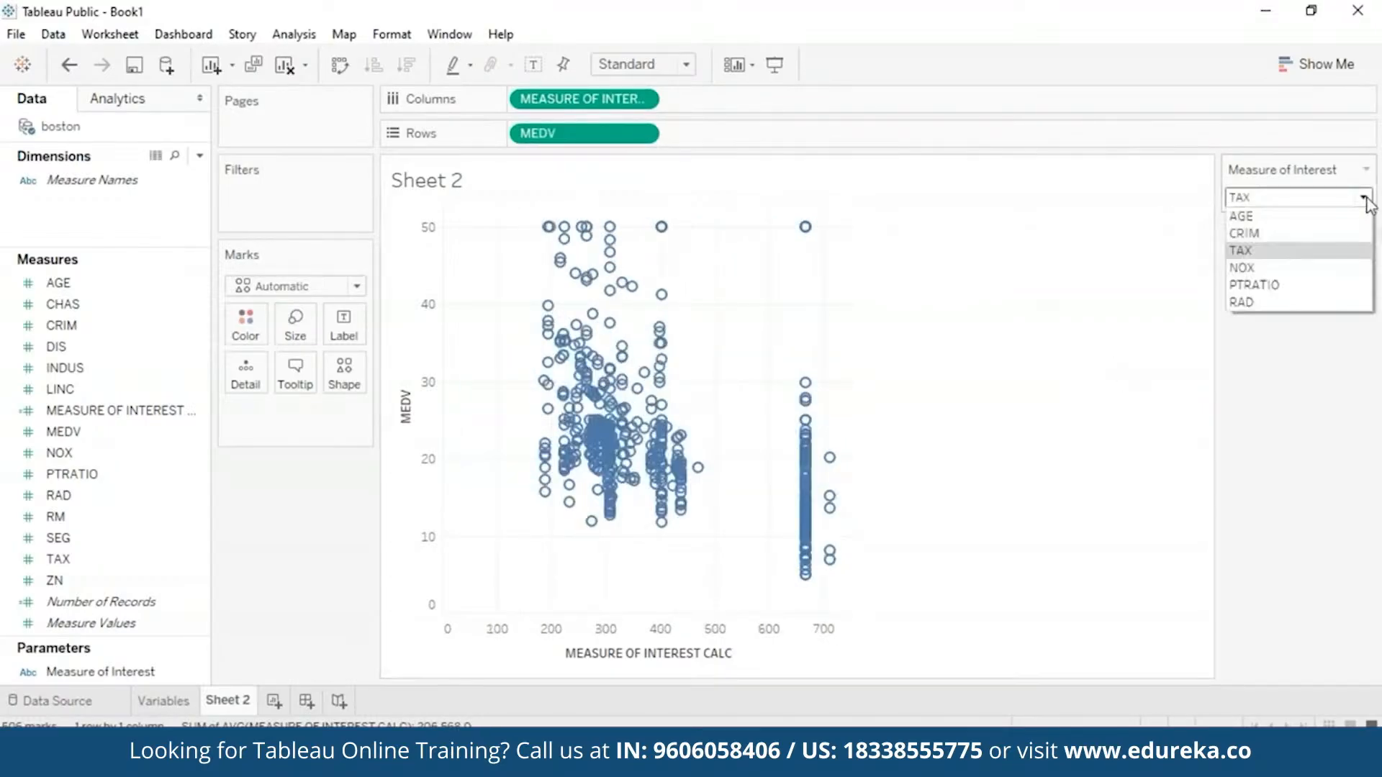
{"action": "left_click", "coordinate": [1264, 249]}
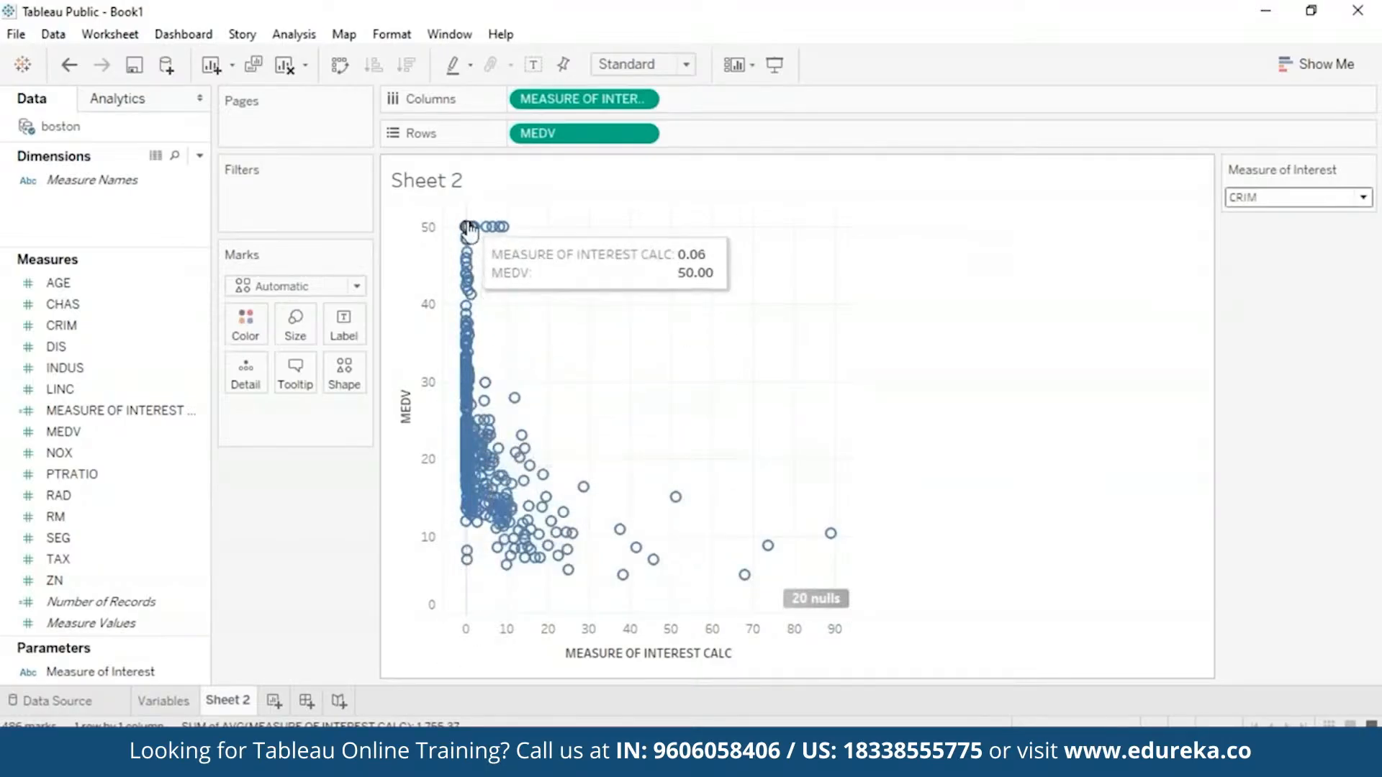
Step: Switch the Measure of Interest parameter to RAD and to PTRATIO to compare each plot against MEDV
{"action": "left_click", "coordinate": [1363, 199]}
{"action": "left_click", "coordinate": [1304, 303]}
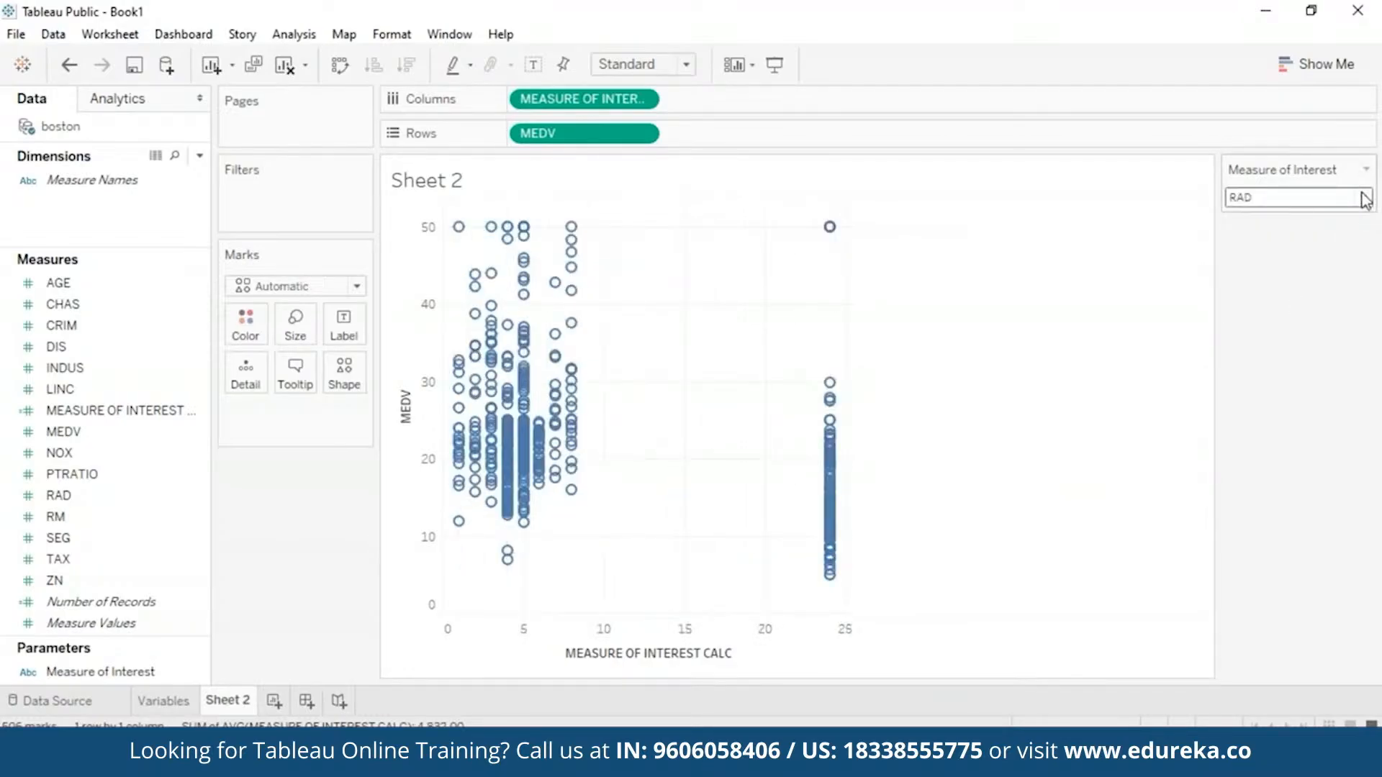
{"action": "left_click", "coordinate": [1365, 200]}
{"action": "left_click", "coordinate": [1324, 283]}
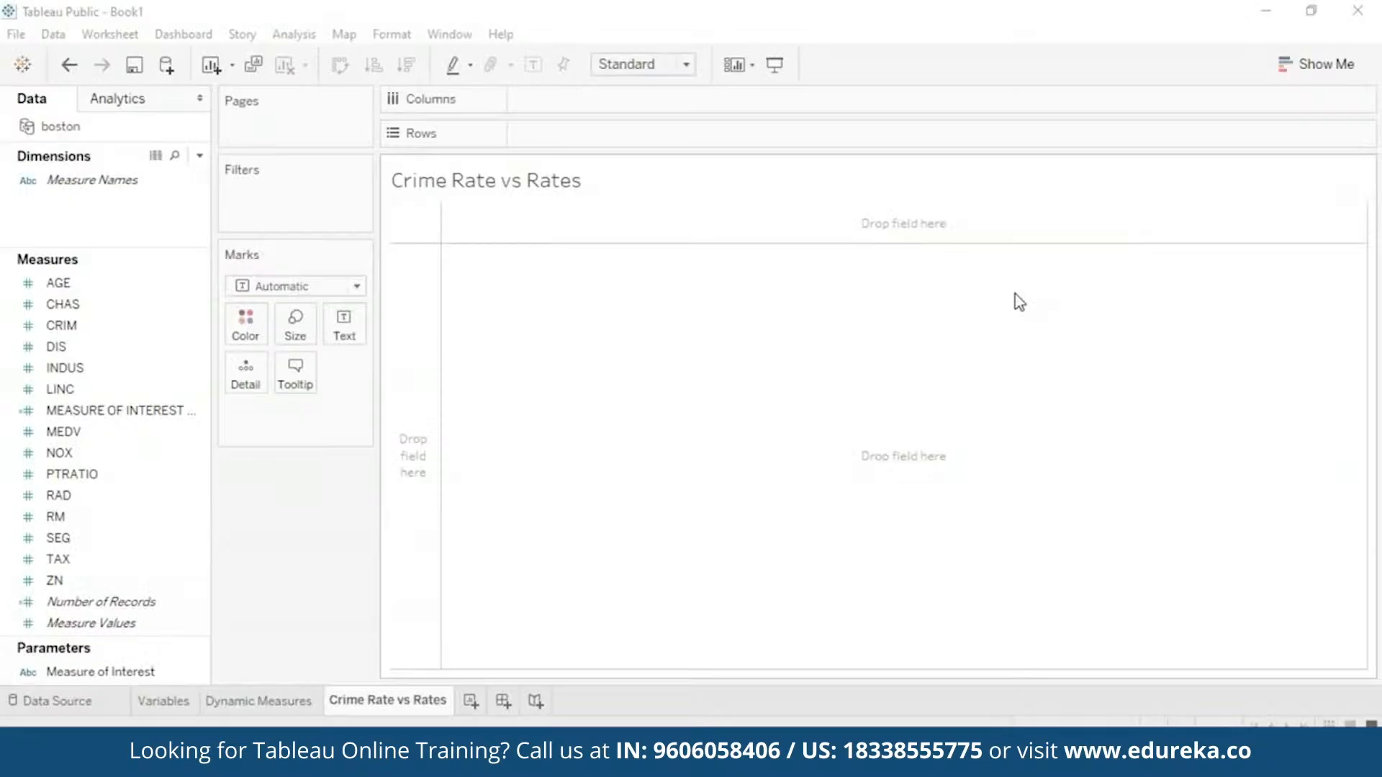
Step: Create a CRIM (bin) field from the CRIM measure with a bin size of 3
{"action": "left_click", "coordinate": [115, 328]}
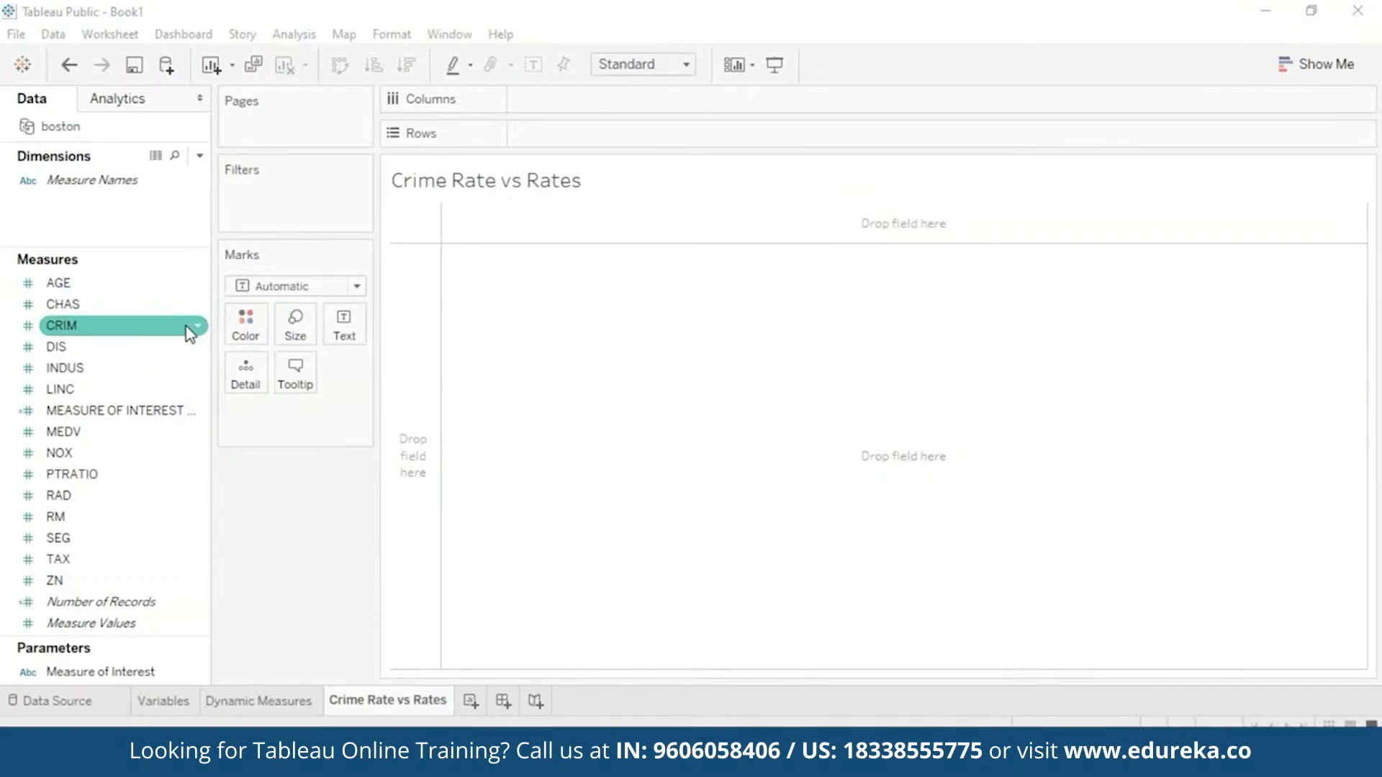
{"action": "left_click", "coordinate": [187, 330]}
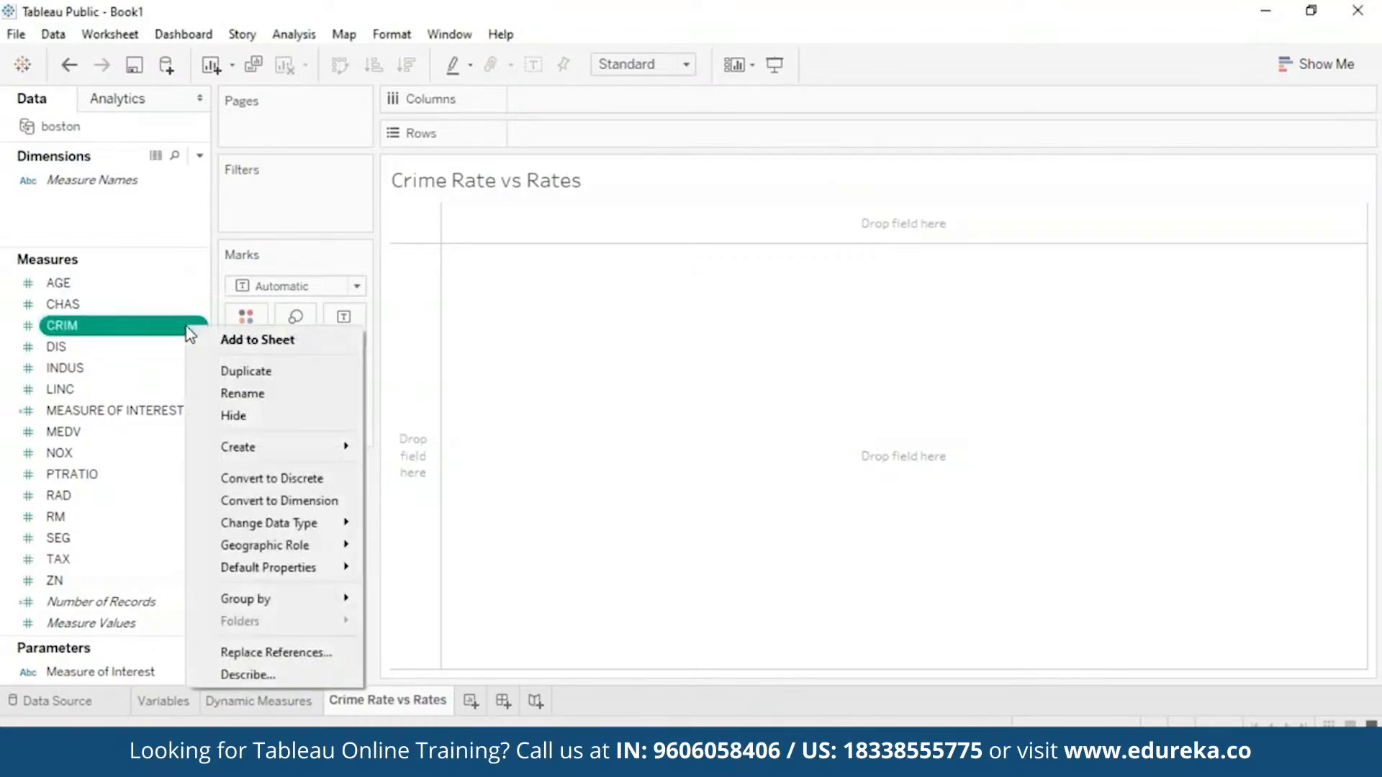
{"action": "mouse_move", "coordinate": [304, 454]}
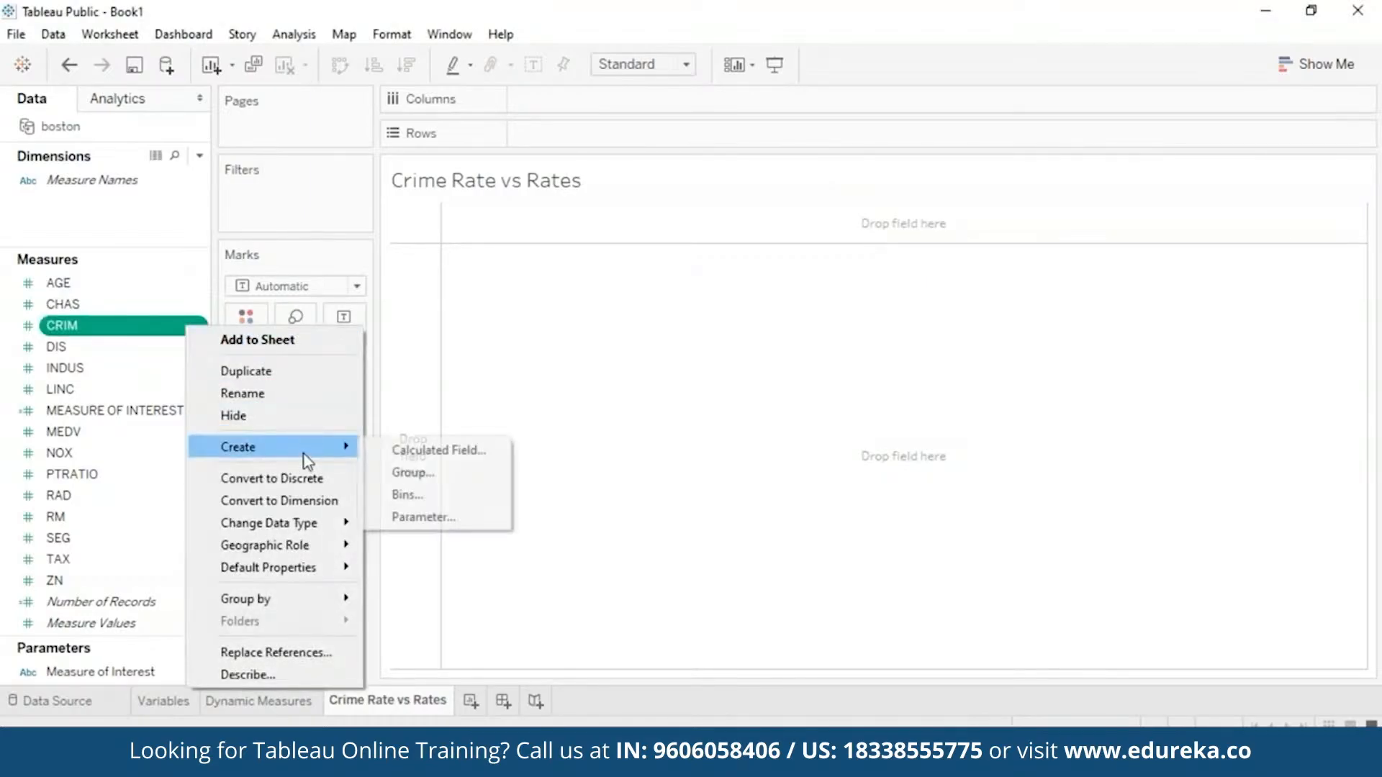
{"action": "left_click", "coordinate": [473, 496]}
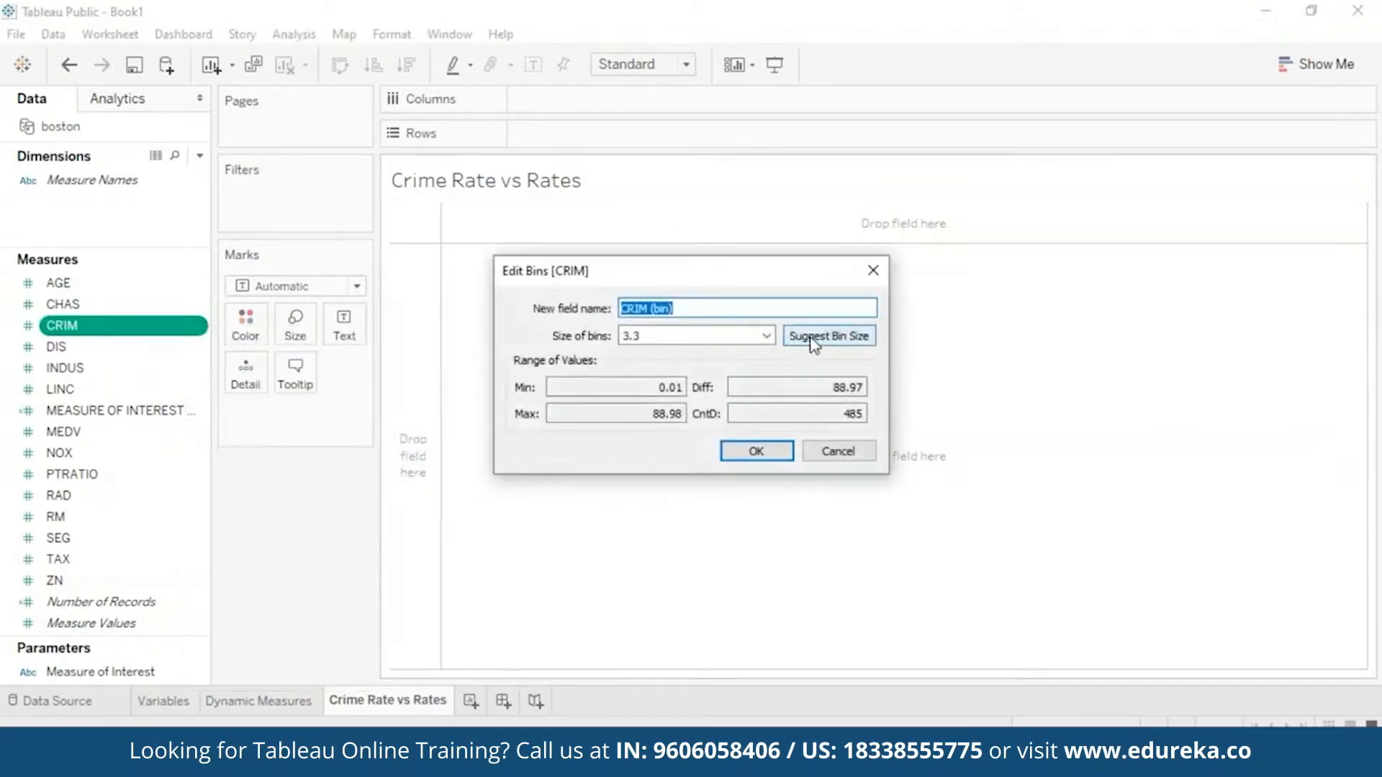
{"action": "left_click", "coordinate": [657, 337]}
{"action": "key", "text": "BackSpace"}
{"action": "key", "text": "BackSpace"}
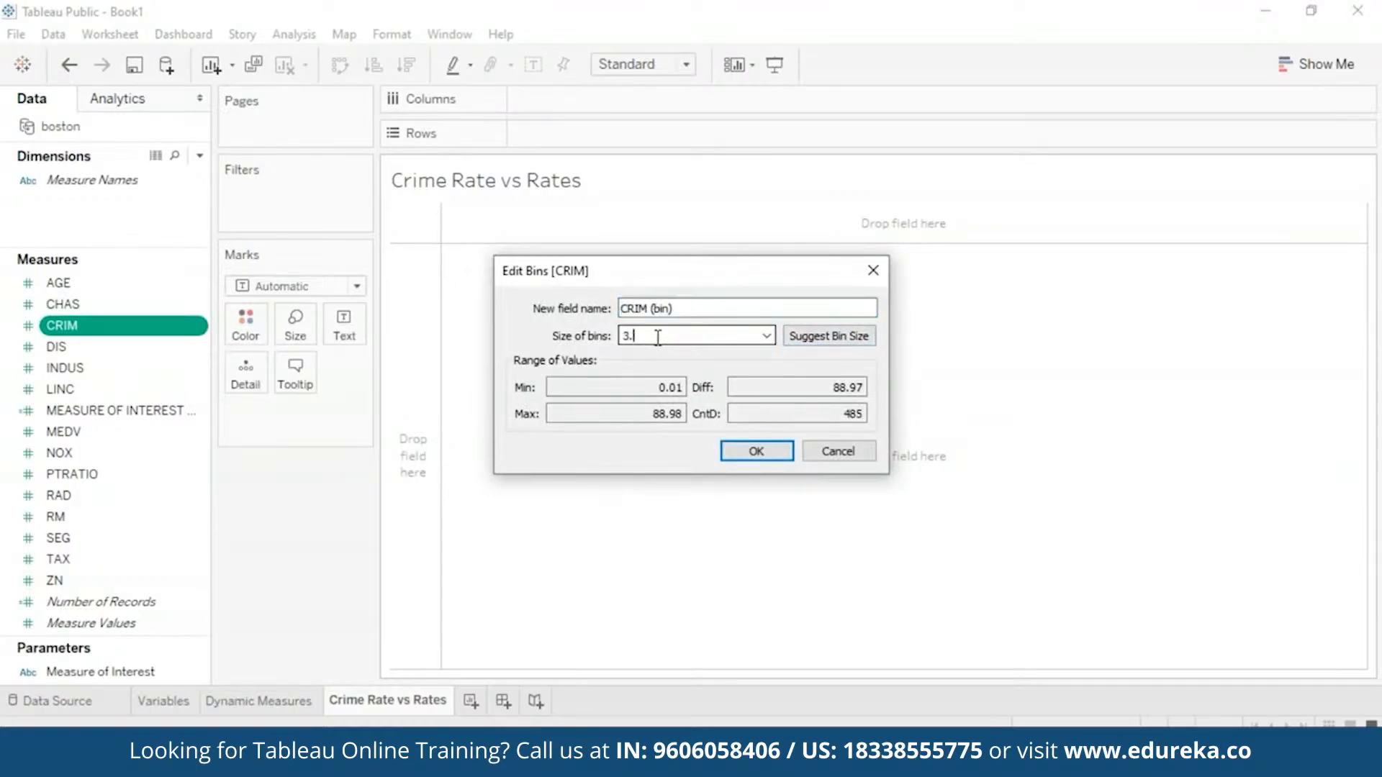
{"action": "left_click", "coordinate": [757, 454]}
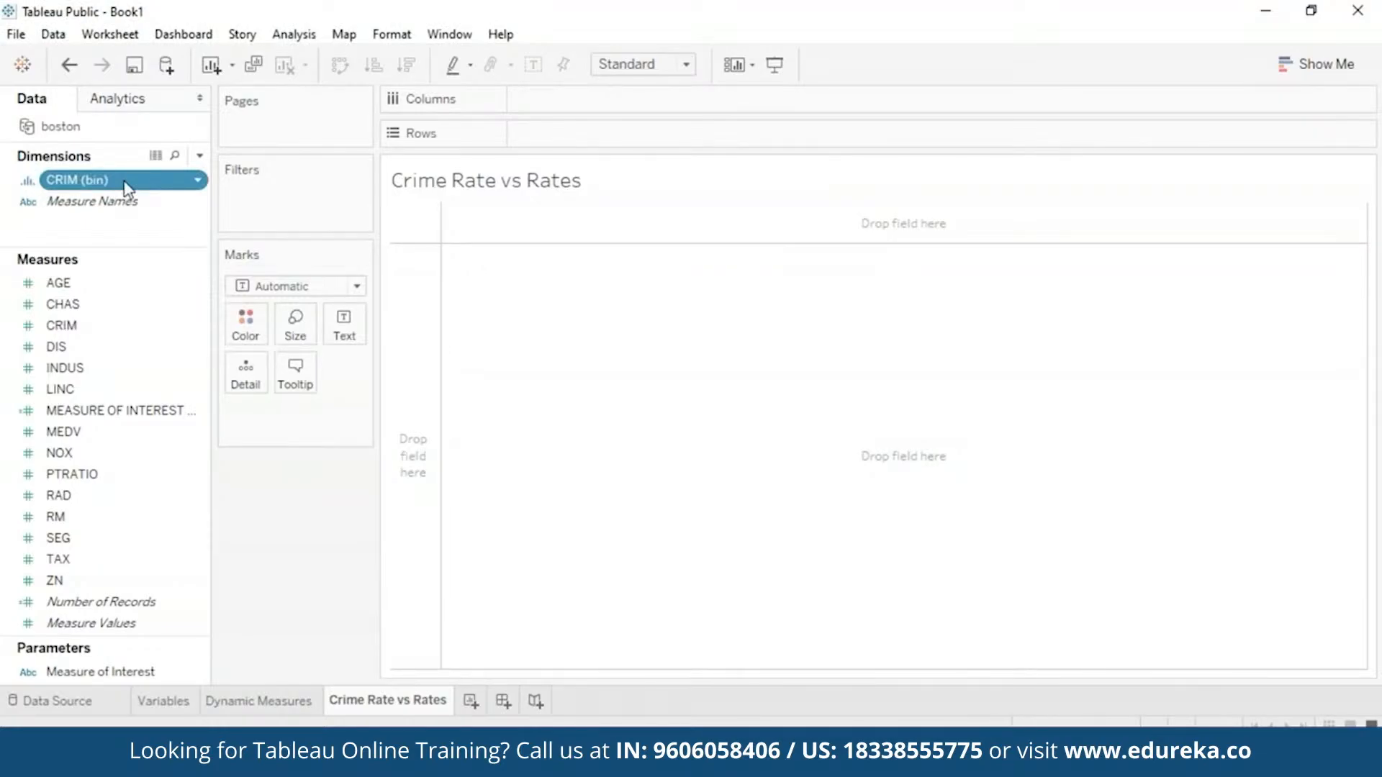
Step: Plot MEDV on rows against CRIM (bin) on columns
{"action": "left_click_drag", "start_coordinate": [126, 188], "coordinate": [604, 108]}
{"action": "left_click", "coordinate": [62, 304]}
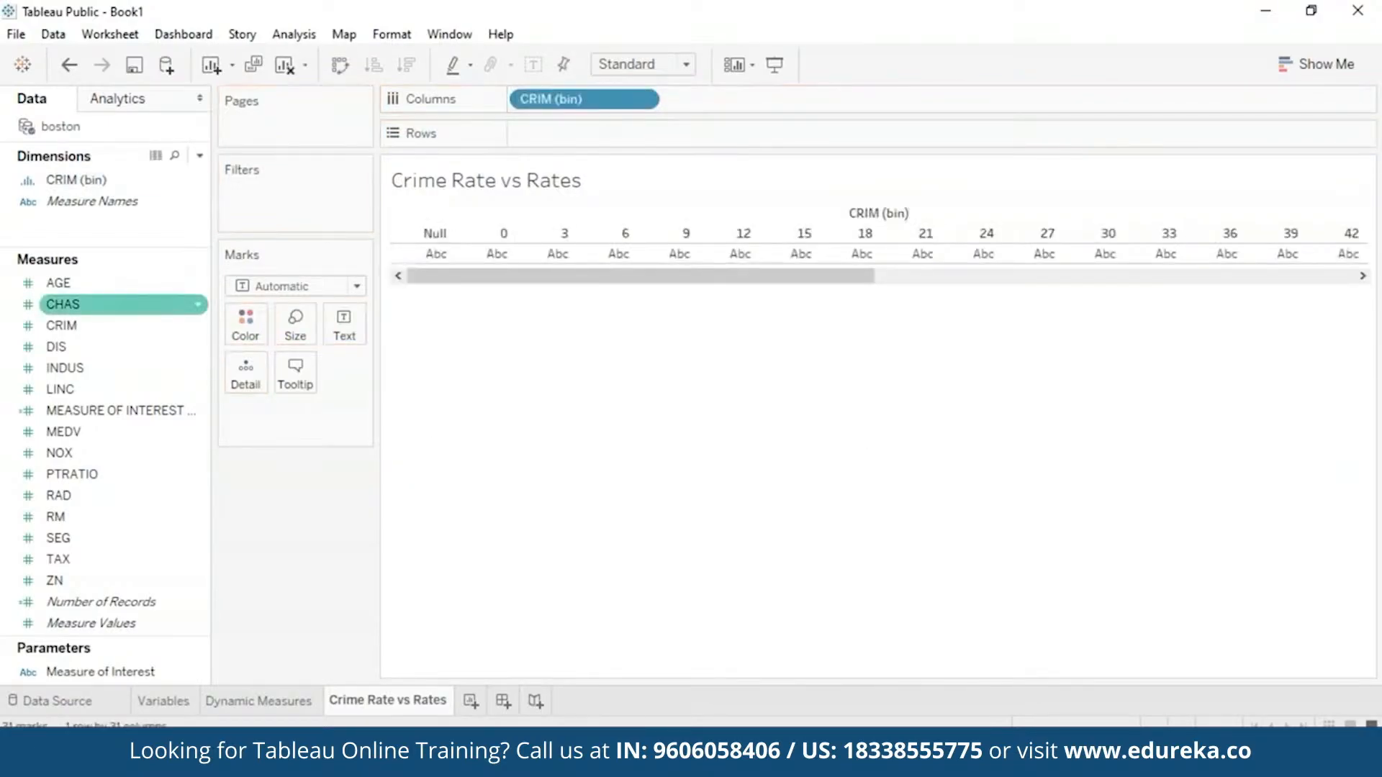
{"action": "left_click_drag", "start_coordinate": [63, 431], "coordinate": [560, 131]}
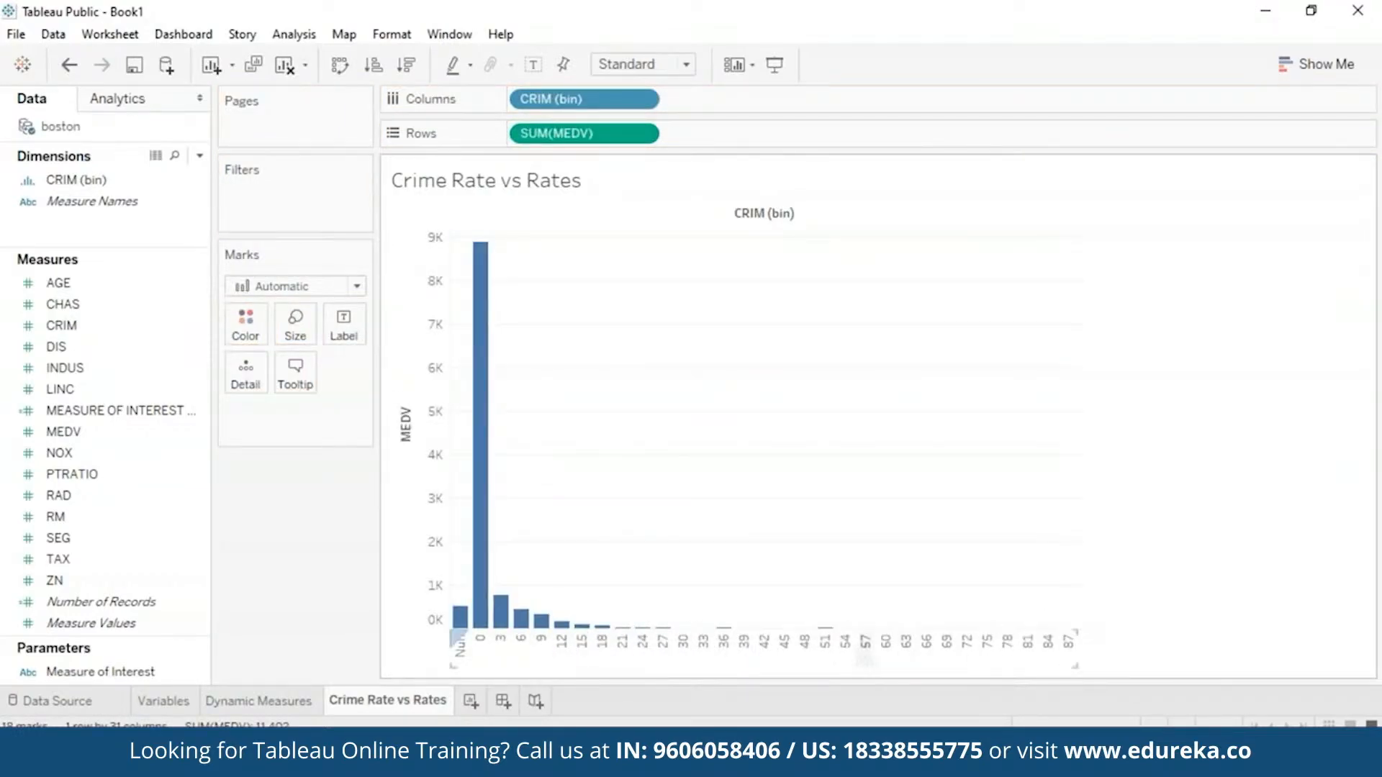
Step: Exclude the Null bin from the crime rate bar chart
{"action": "mouse_move", "coordinate": [462, 628]}
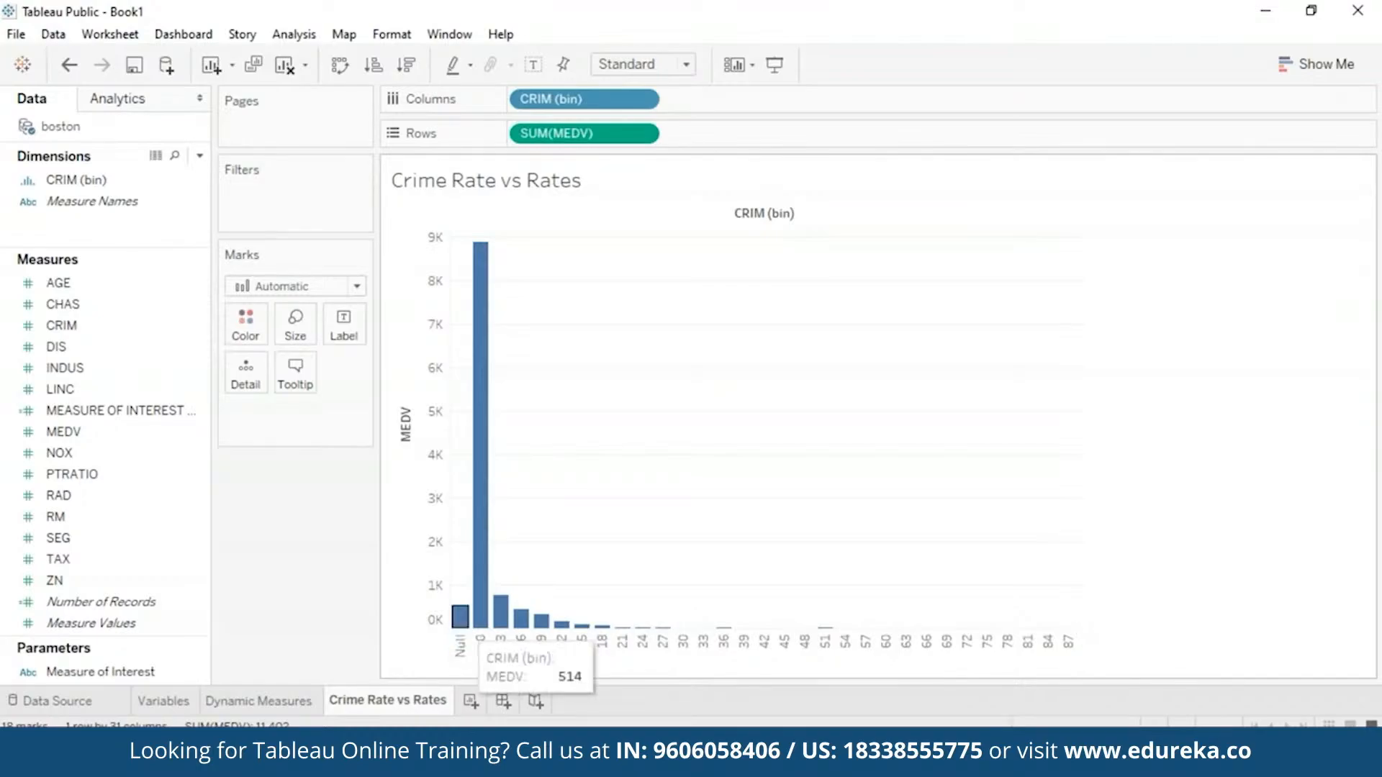
{"action": "right_click", "coordinate": [460, 626]}
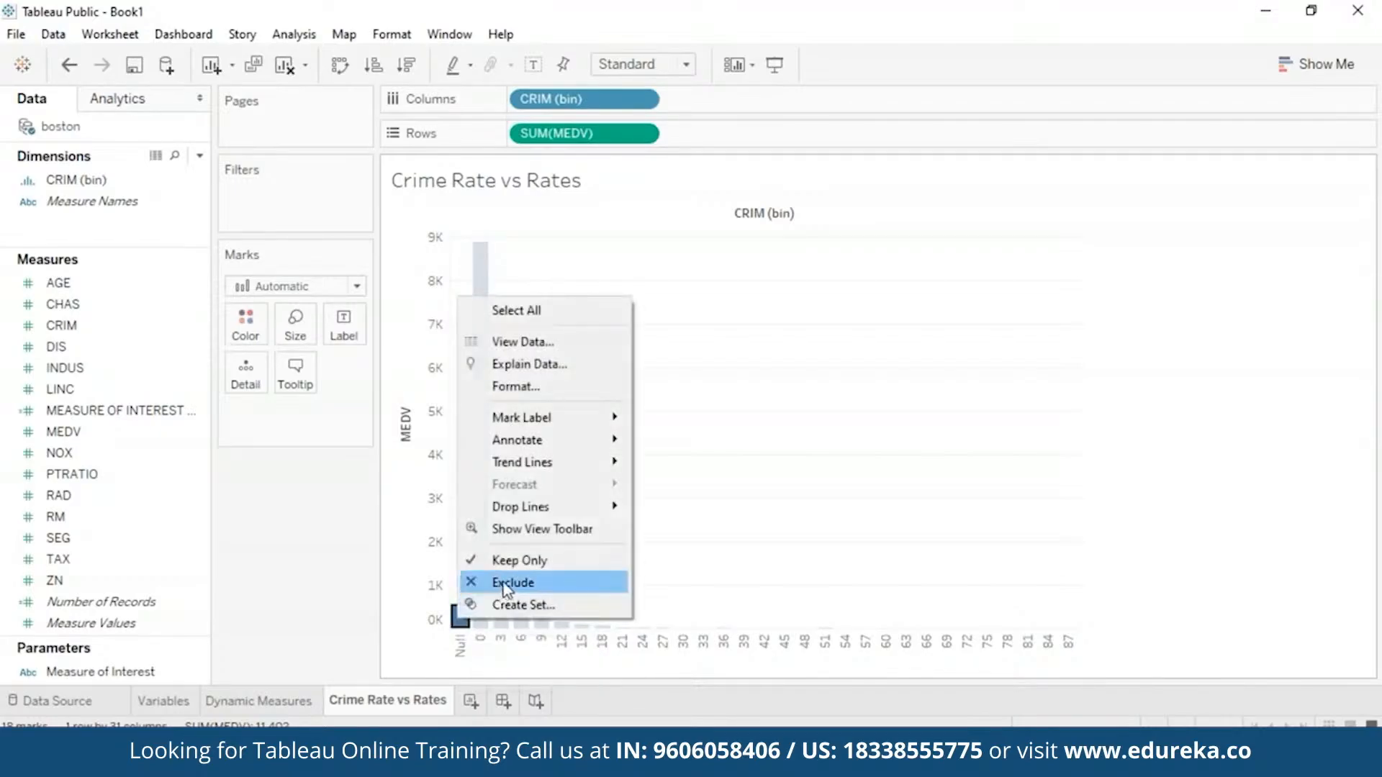
{"action": "left_click", "coordinate": [505, 589]}
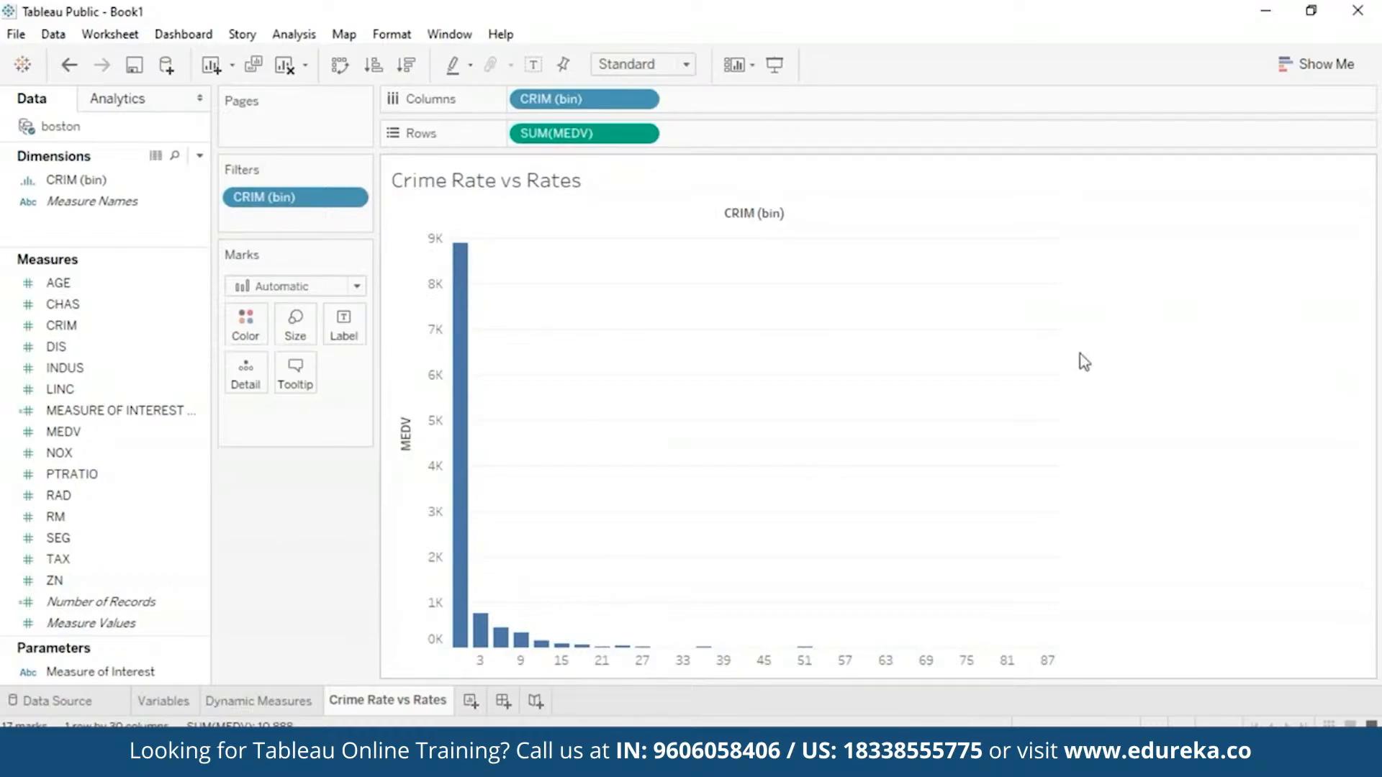
Step: Change the chart to a box-and-whisker plot and move CRIM (bin) from the marks detail back to columns
{"action": "left_click", "coordinate": [1326, 66]}
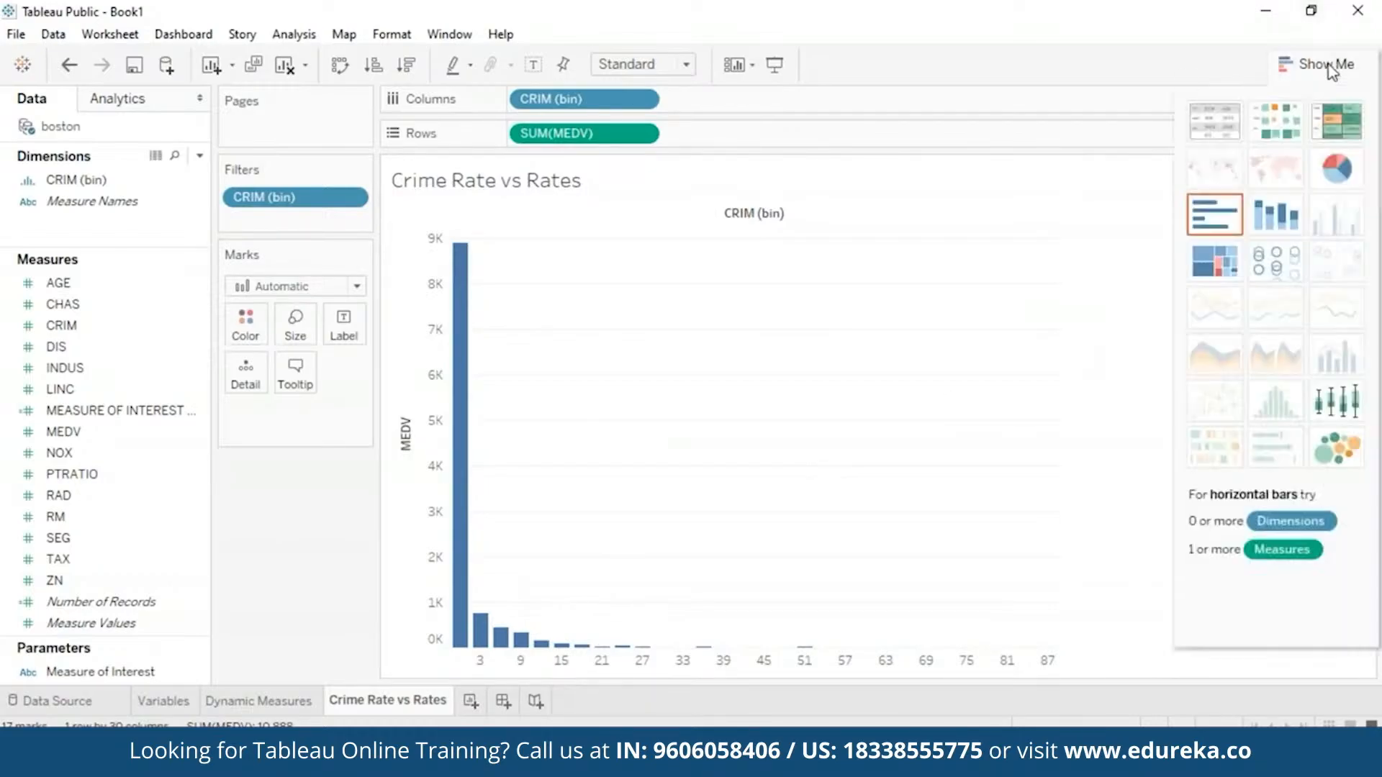
{"action": "left_click", "coordinate": [1331, 426]}
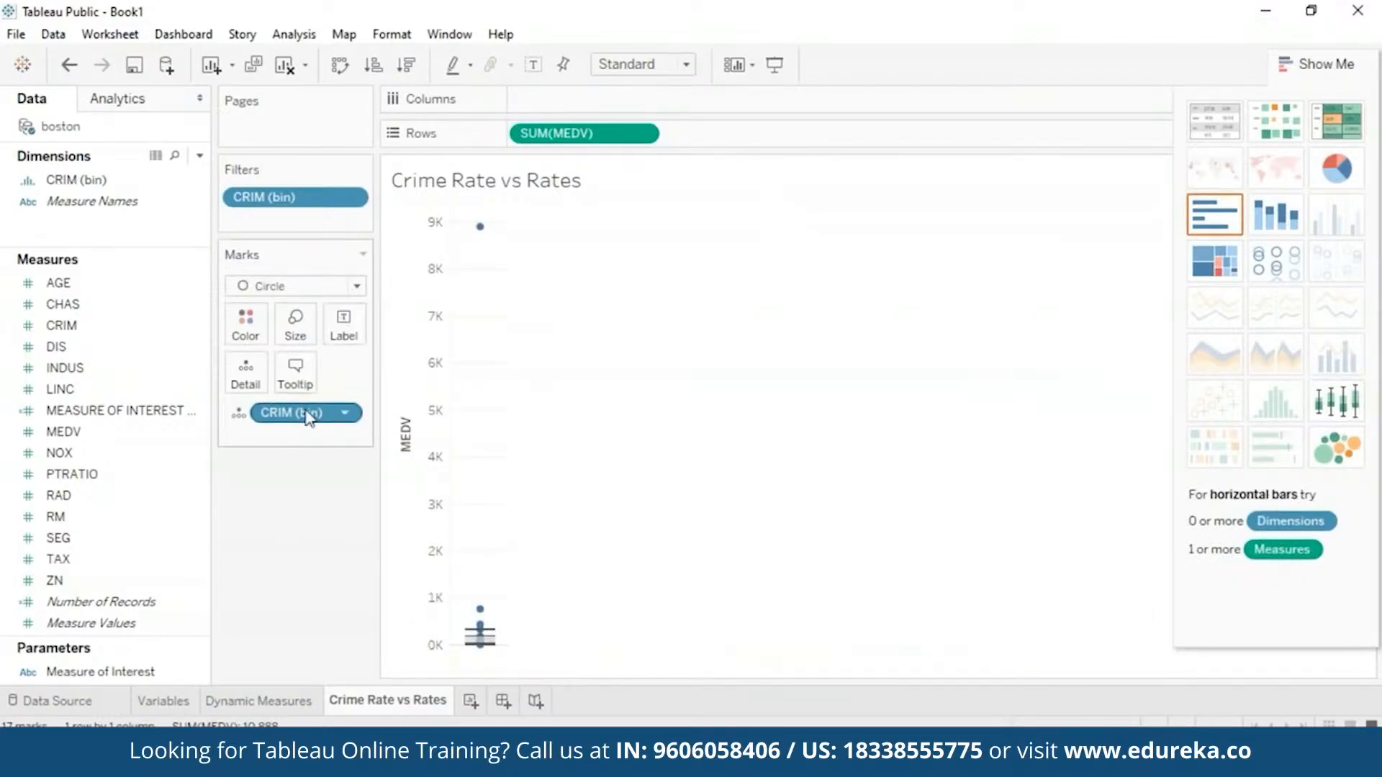
{"action": "left_click_drag", "start_coordinate": [295, 412], "coordinate": [612, 99]}
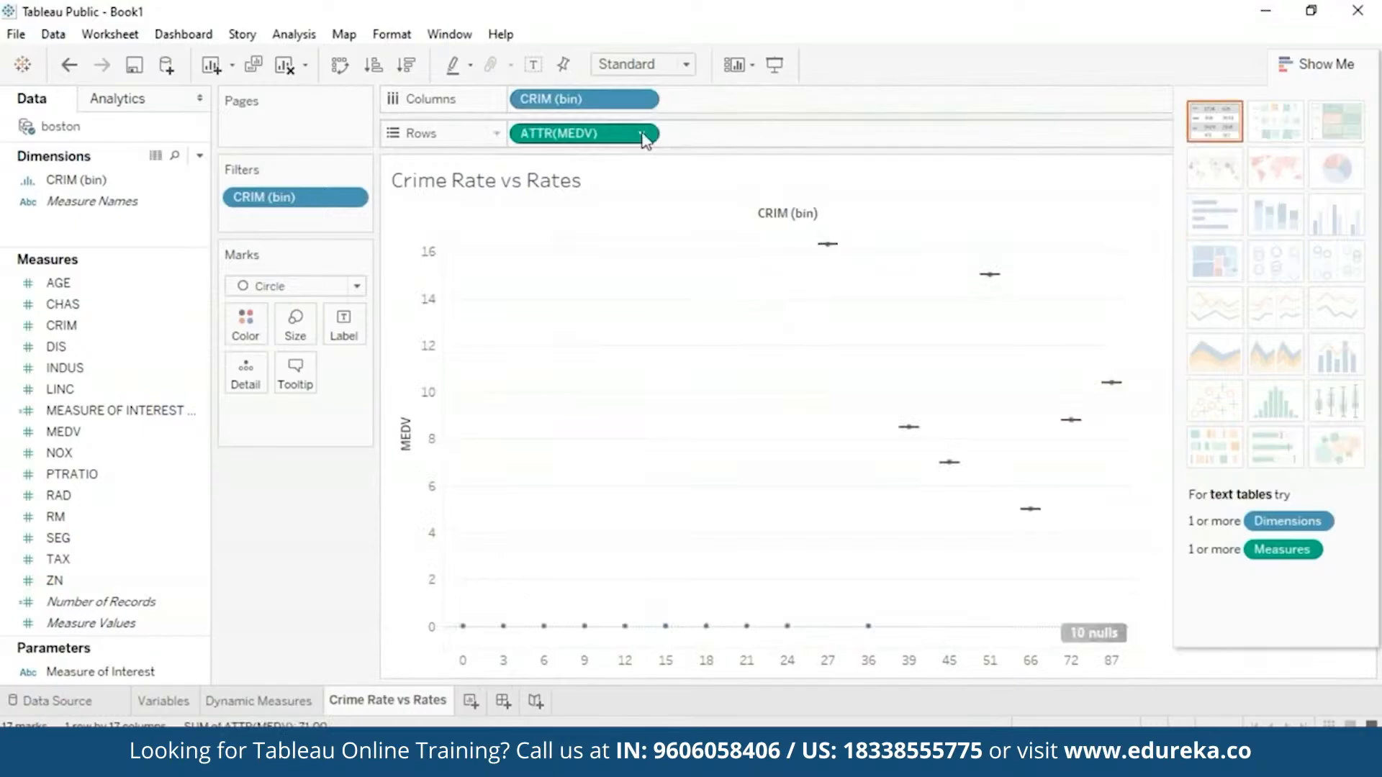
Step: Treat MEDV on rows as a dimension so the box plots use its individual values
{"action": "left_click", "coordinate": [643, 134]}
{"action": "left_click", "coordinate": [591, 299]}
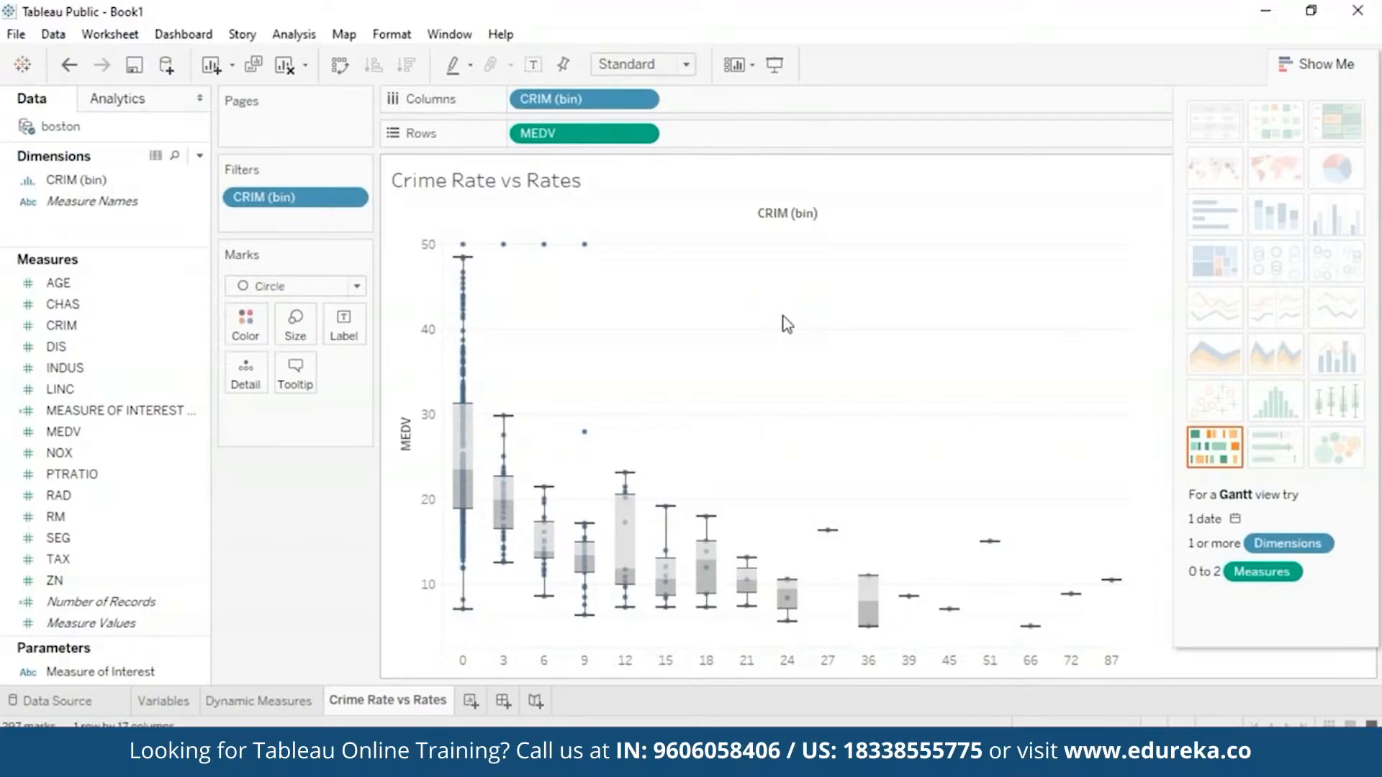
{"action": "left_click", "coordinate": [1308, 62]}
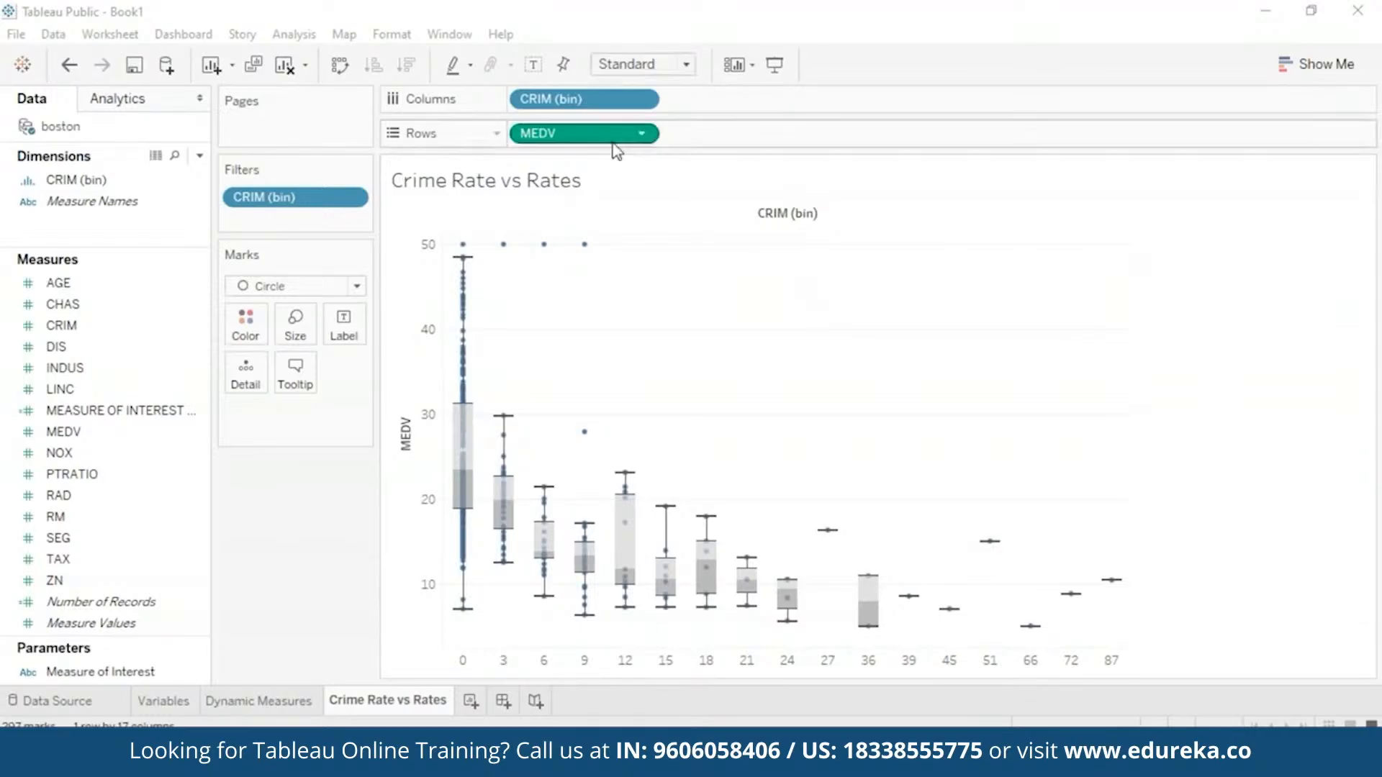
{"action": "left_click", "coordinate": [642, 134]}
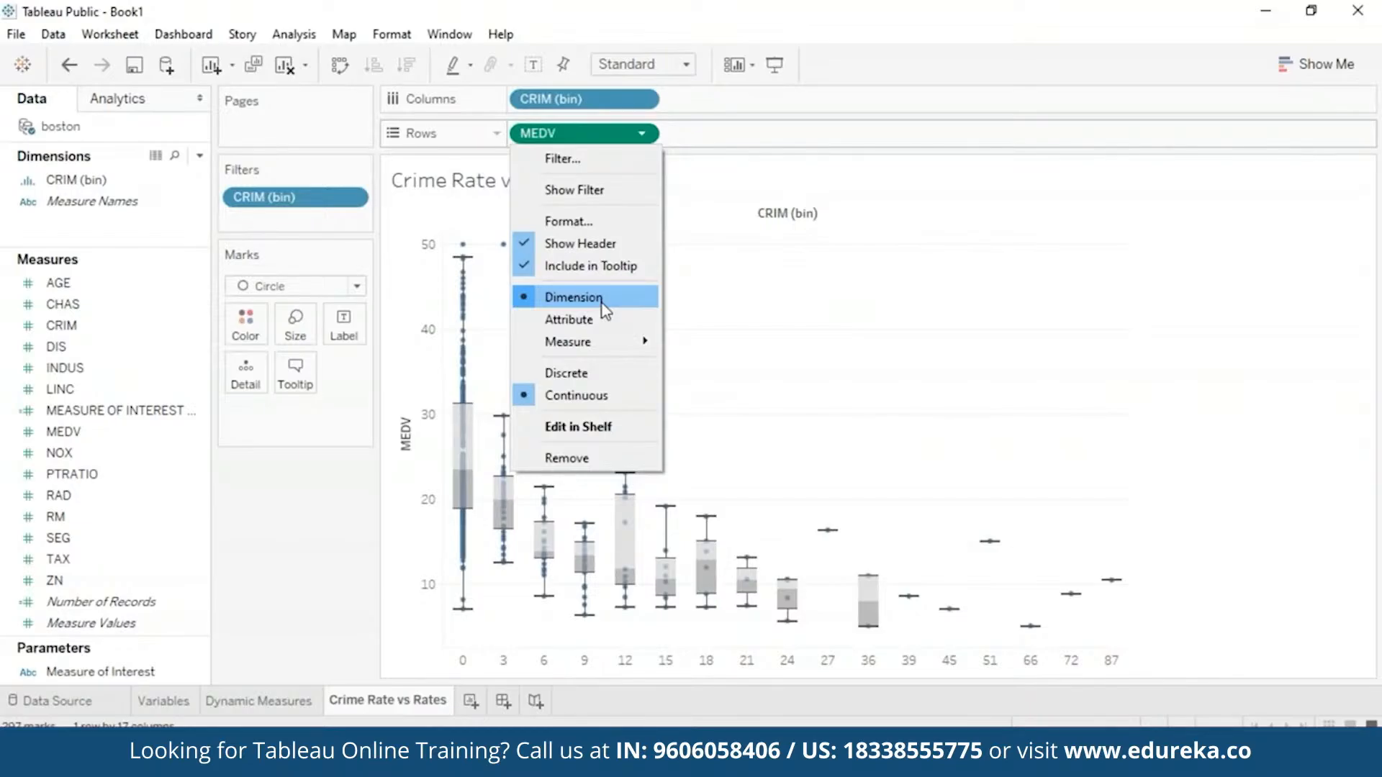
{"action": "mouse_move", "coordinate": [647, 349]}
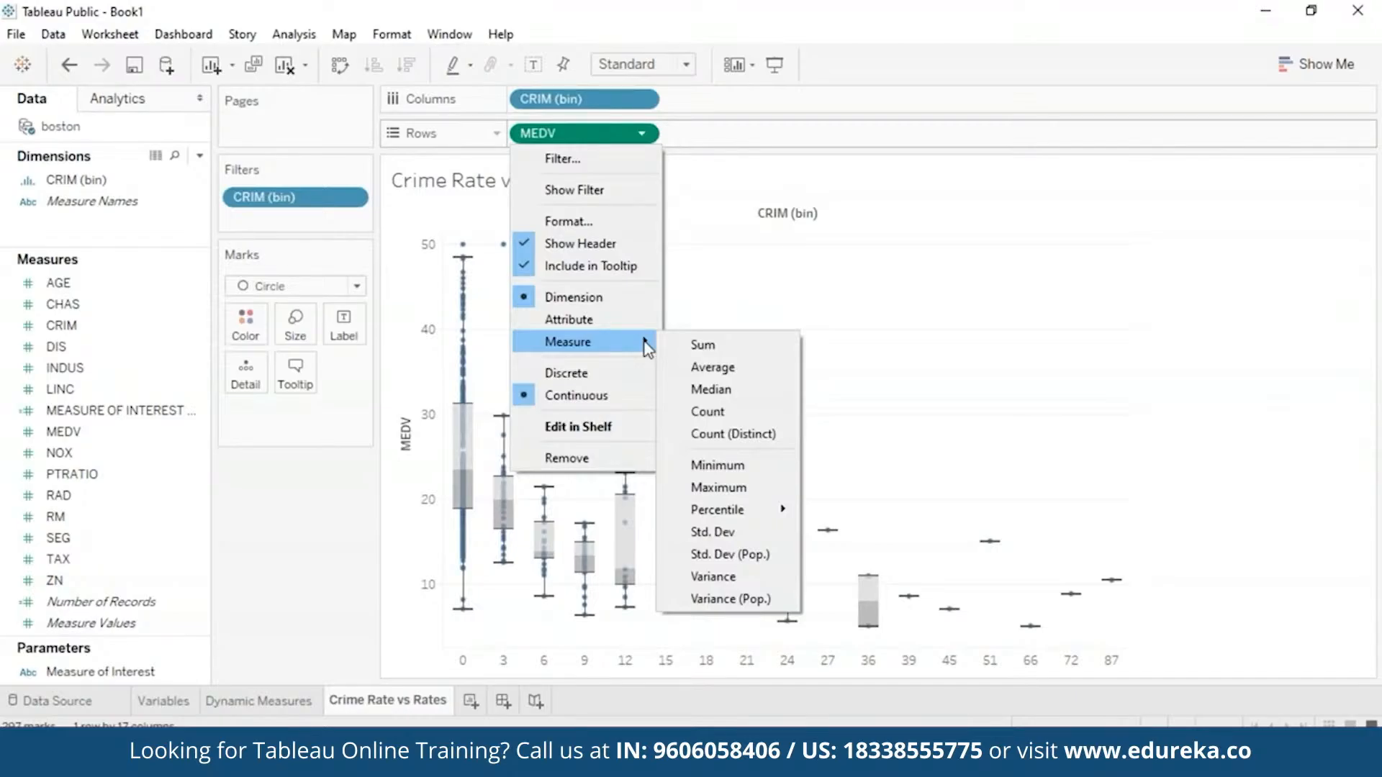
{"action": "left_click", "coordinate": [895, 330]}
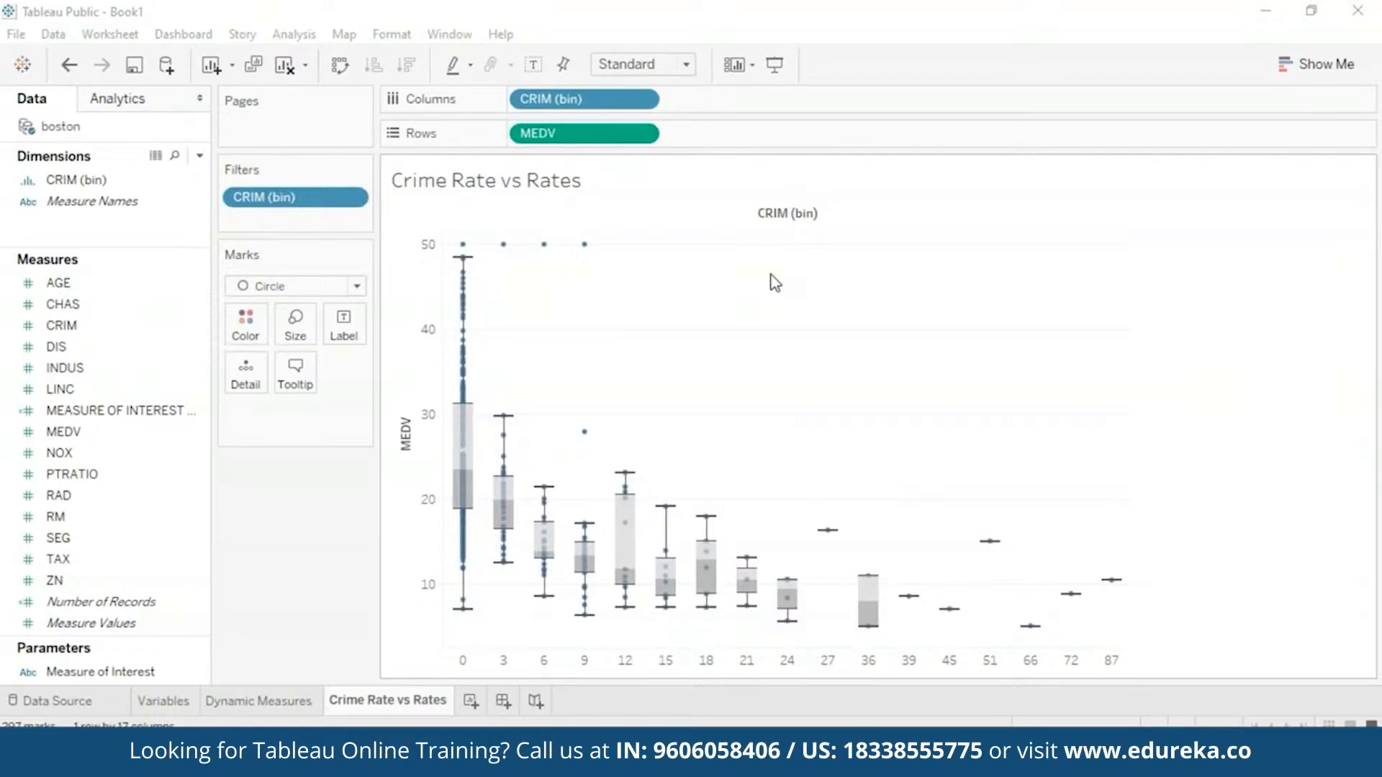
{"action": "left_click", "coordinate": [169, 332]}
Step: Add a new worksheet and rename it Metrics
{"action": "left_click", "coordinate": [474, 701]}
{"action": "right_click", "coordinate": [475, 702]}
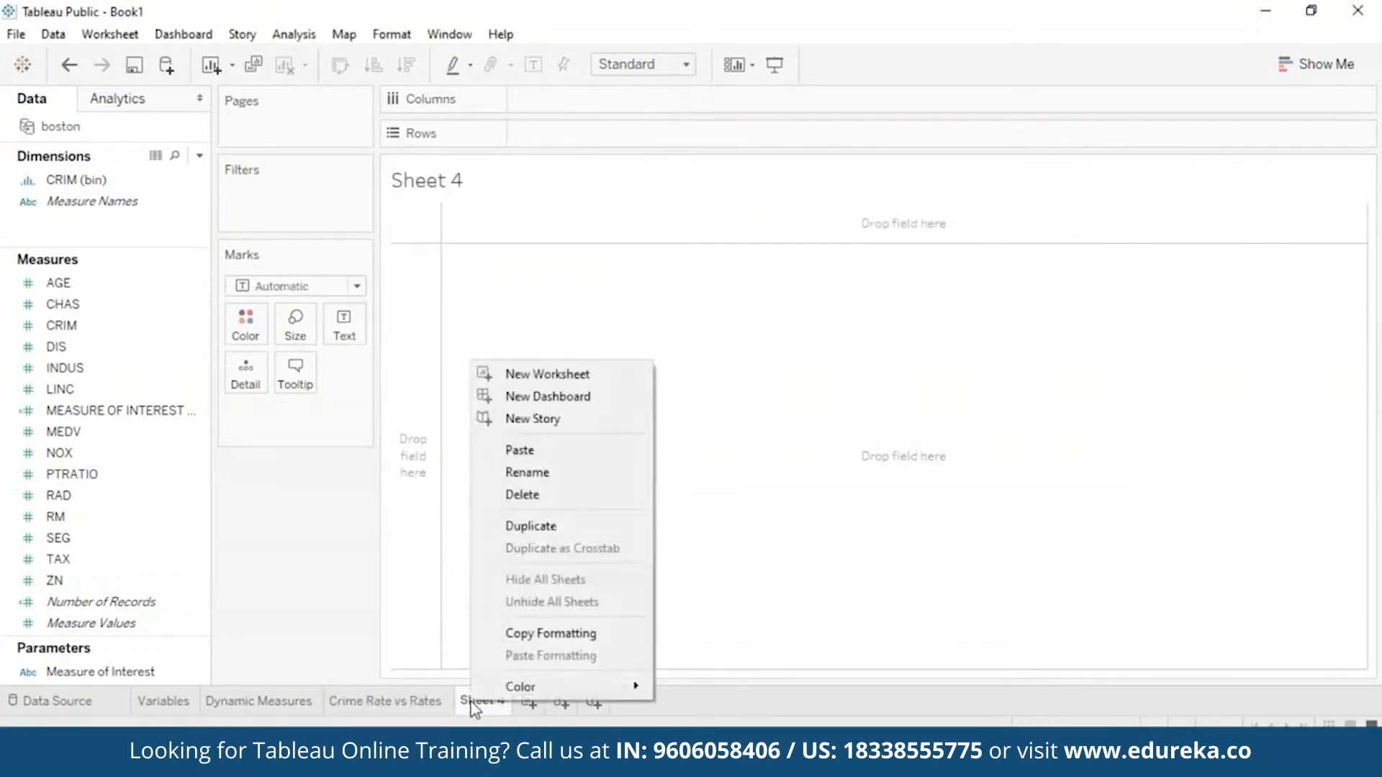
{"action": "left_click", "coordinate": [579, 472]}
{"action": "type", "text": "Metrics"}
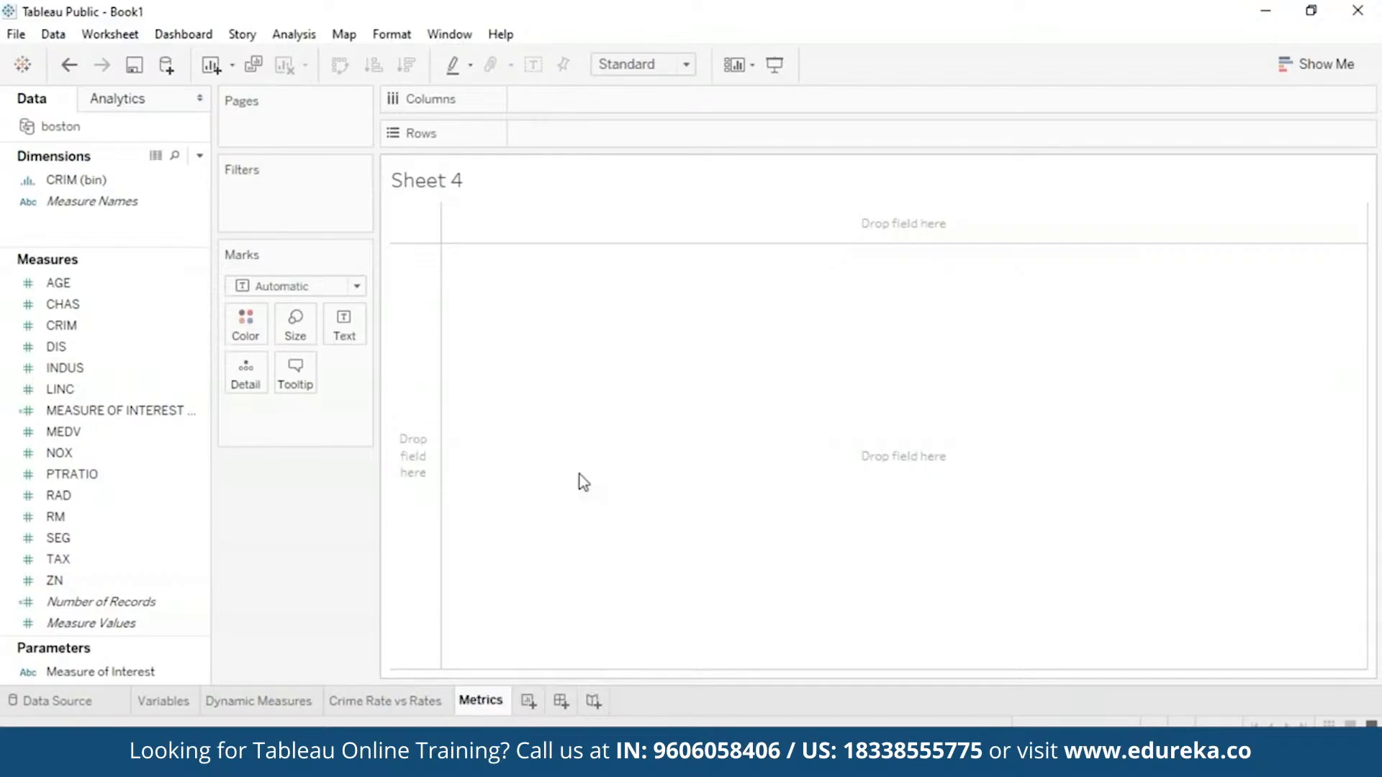
{"action": "key", "text": "Return"}
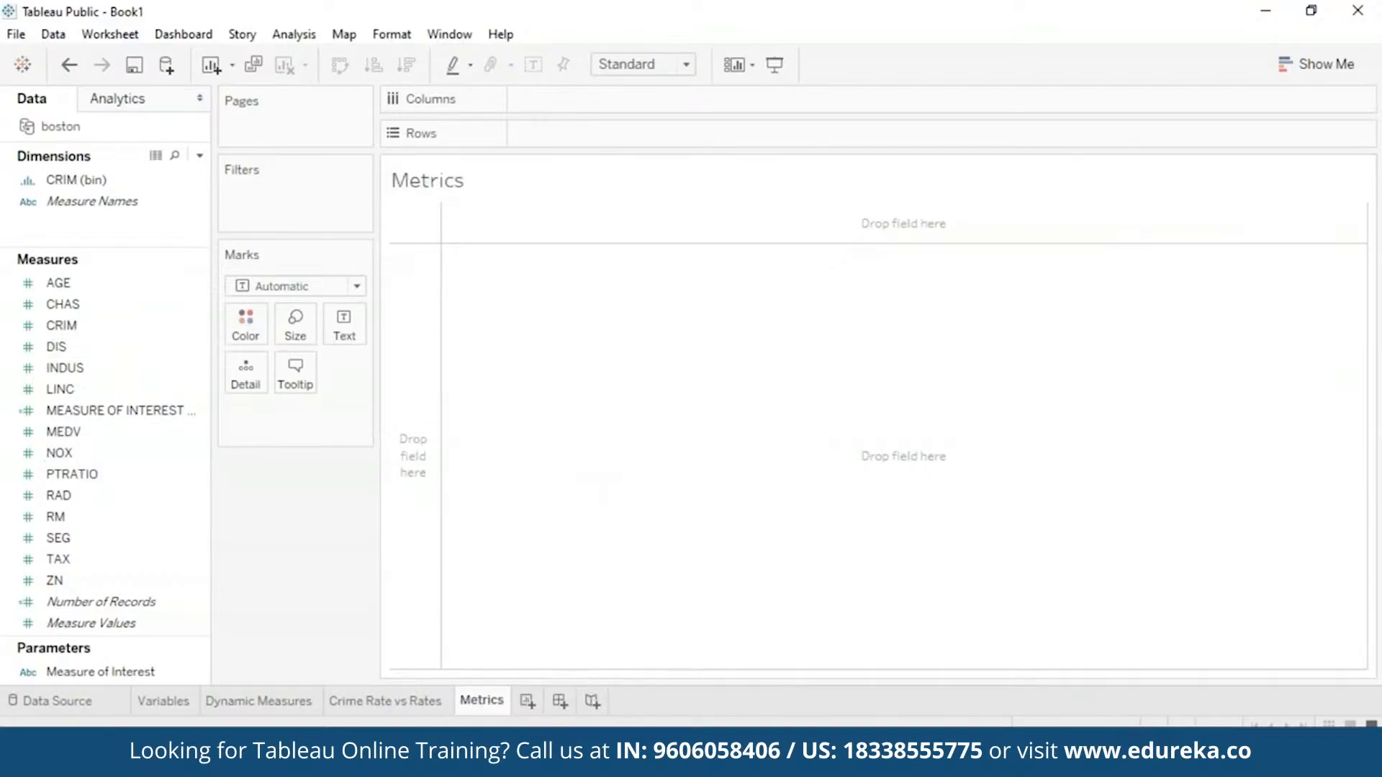
Step: Build a text table from Measure Names and Measure Values, and swap rows and columns so the measures run across the columns
{"action": "left_click_drag", "start_coordinate": [115, 201], "coordinate": [599, 93]}
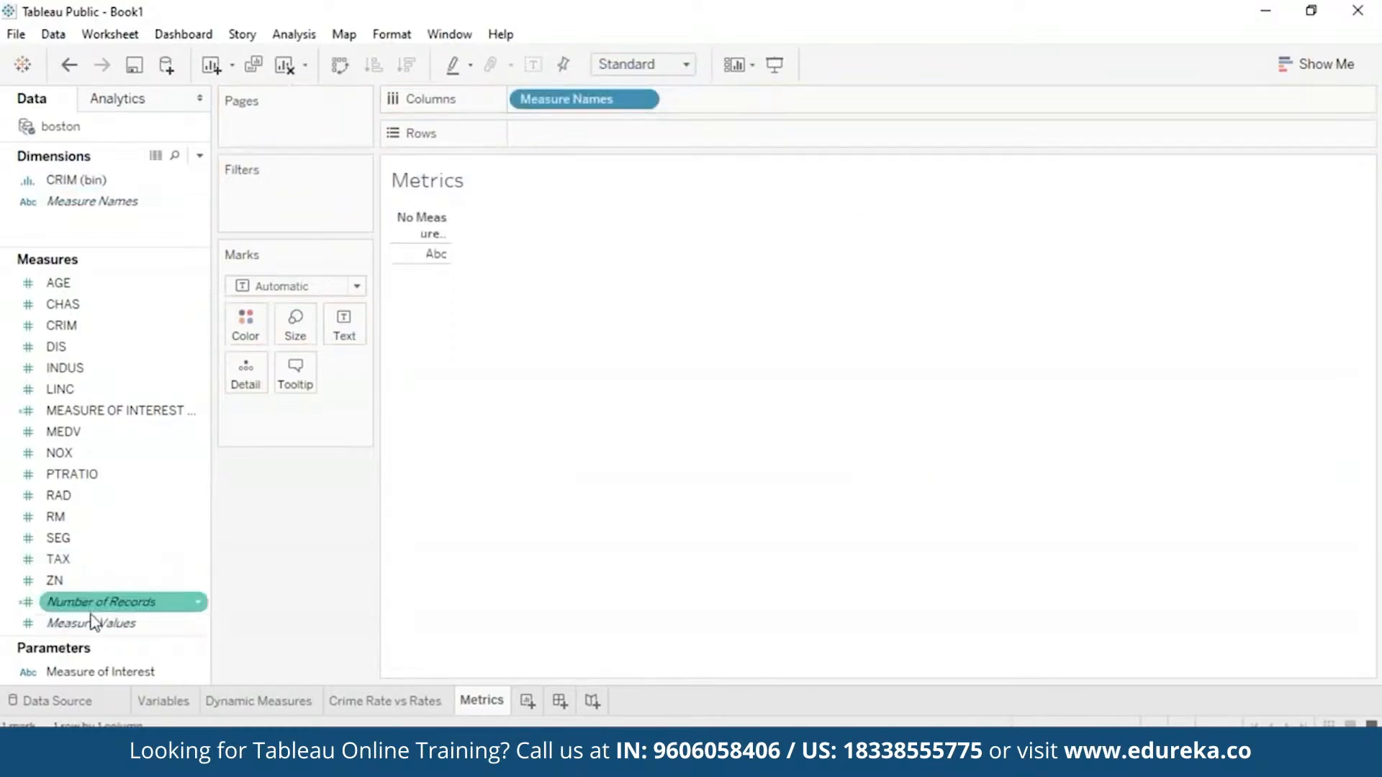
{"action": "left_click_drag", "start_coordinate": [95, 623], "coordinate": [564, 126]}
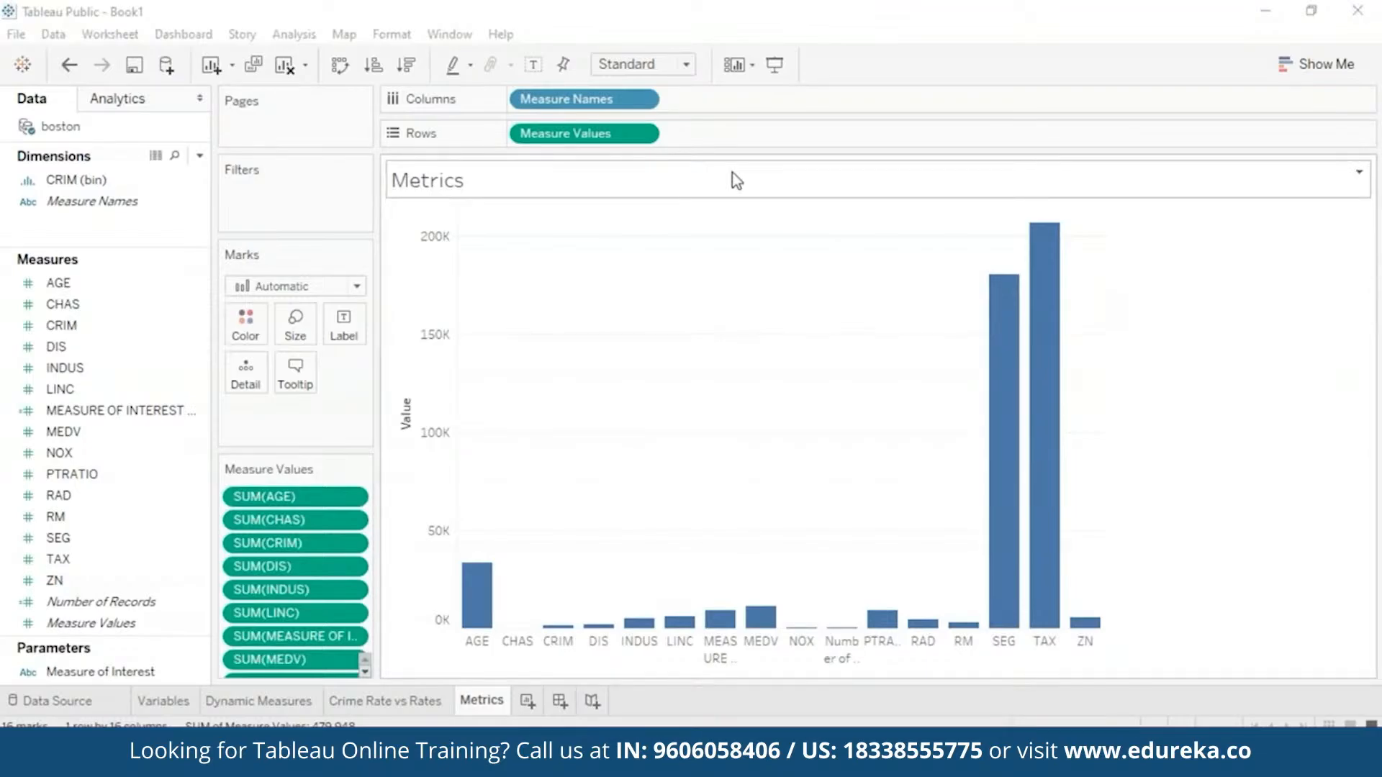
{"action": "left_click", "coordinate": [1321, 67]}
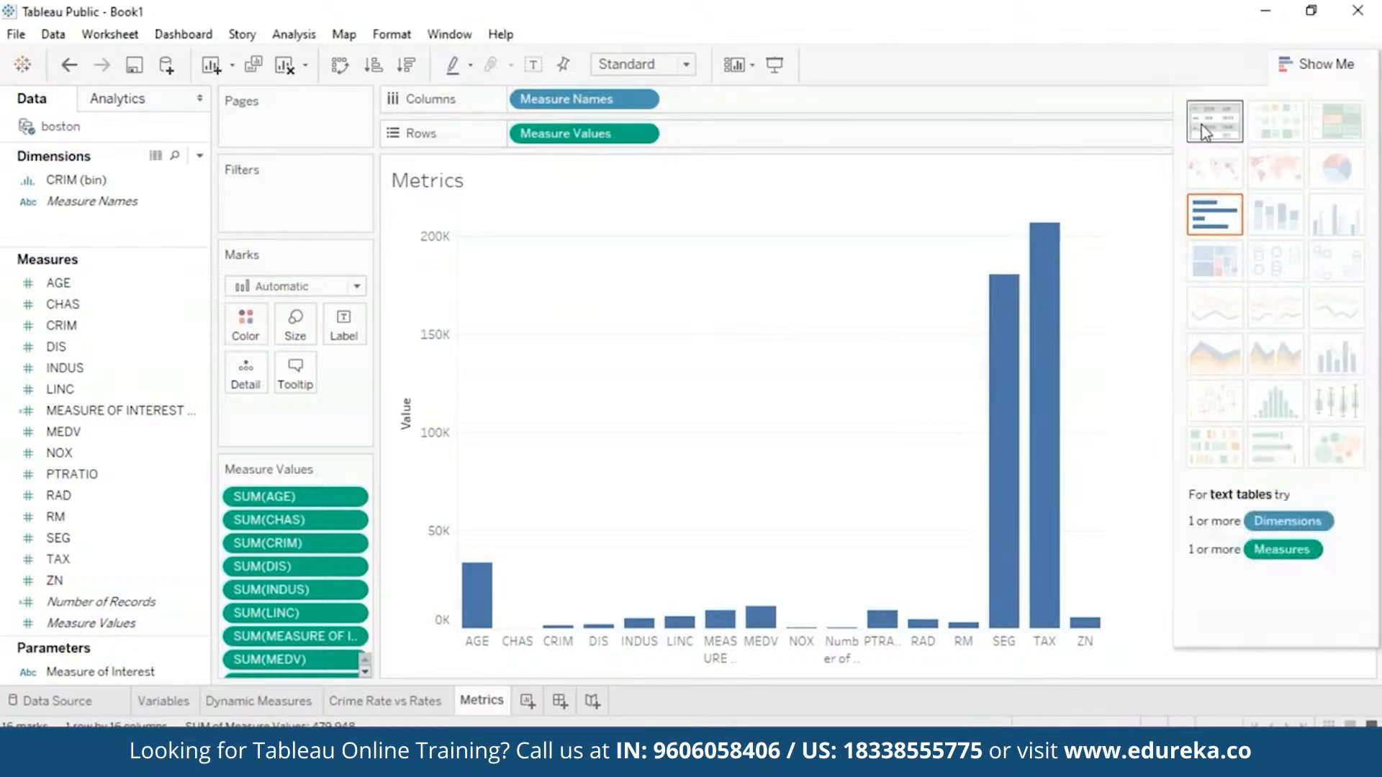
{"action": "left_click", "coordinate": [1206, 133]}
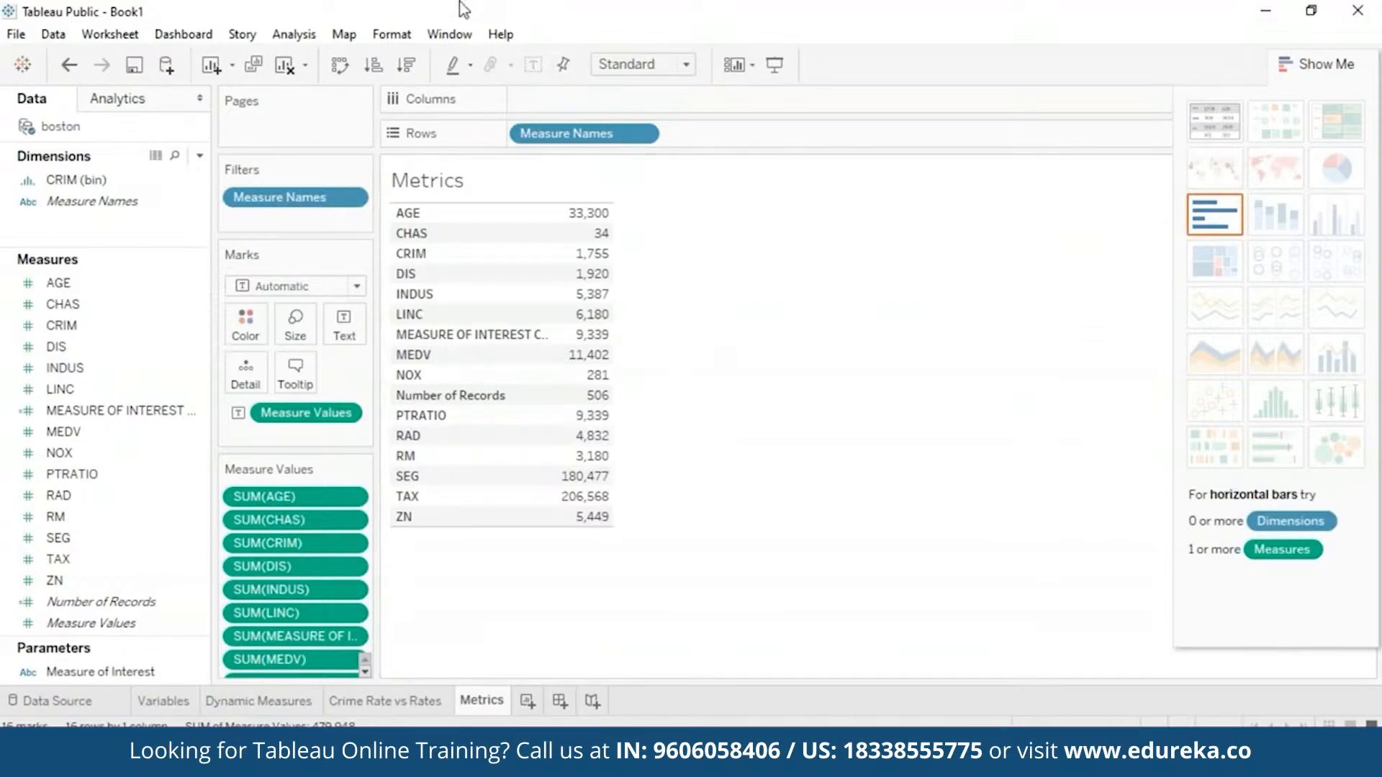
{"action": "left_click", "coordinate": [339, 66]}
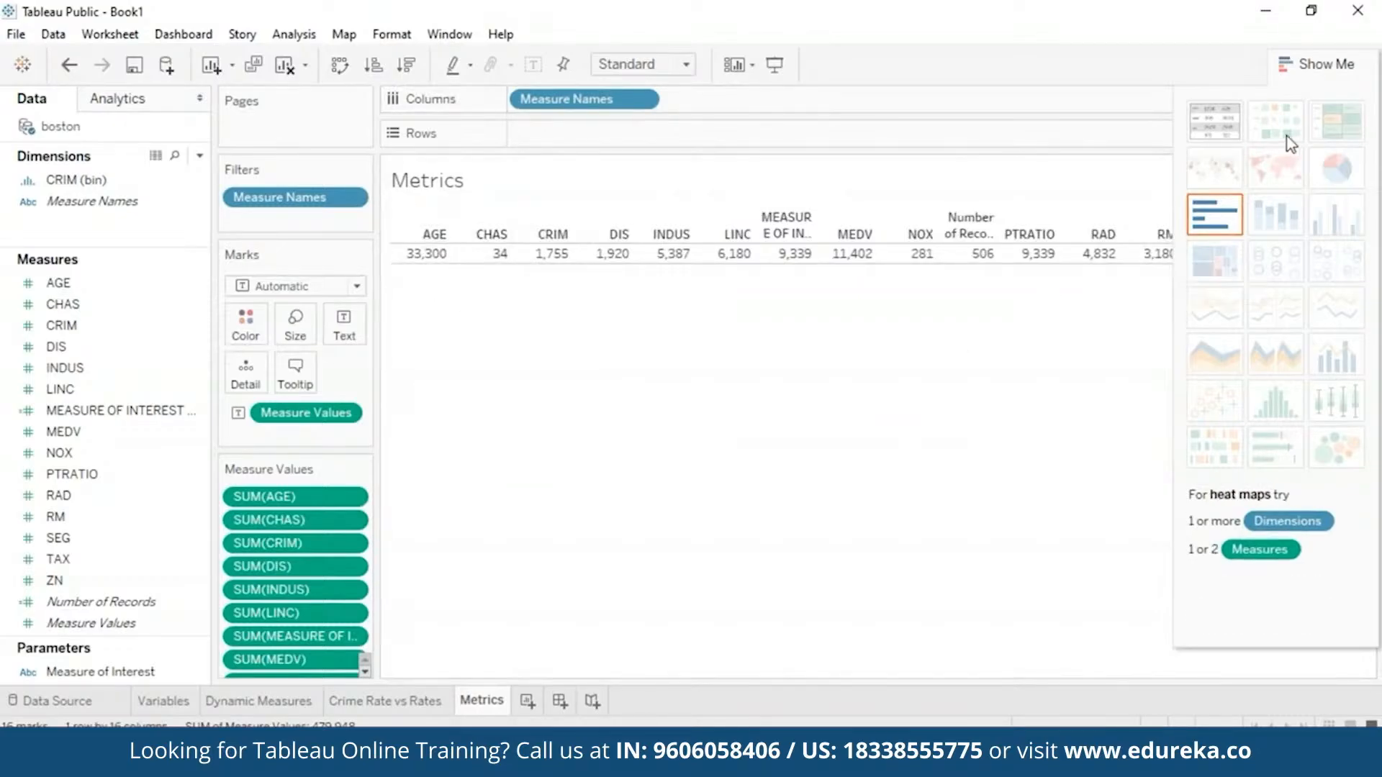
{"action": "left_click", "coordinate": [1318, 63]}
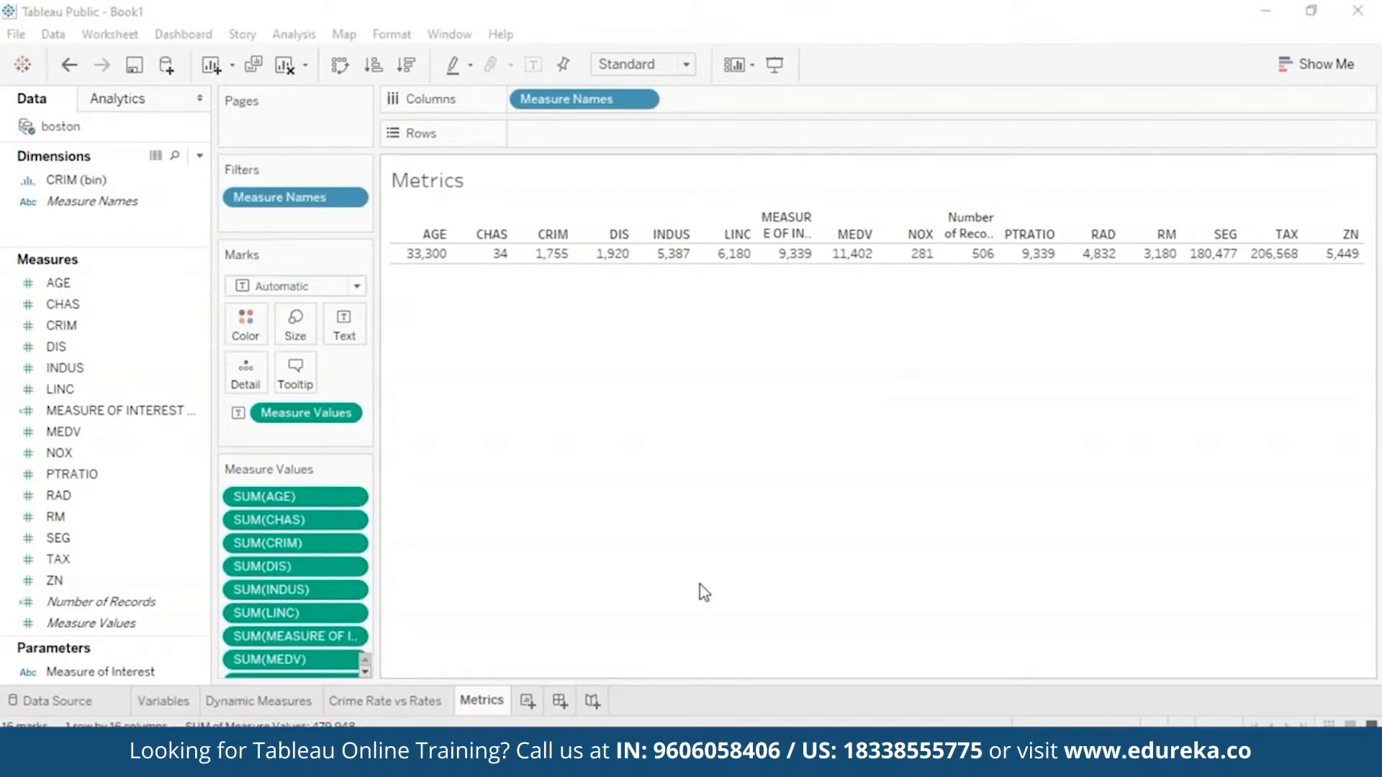
Step: Set the aggregation of all Measure Values in the table to Average
{"action": "left_click", "coordinate": [346, 413]}
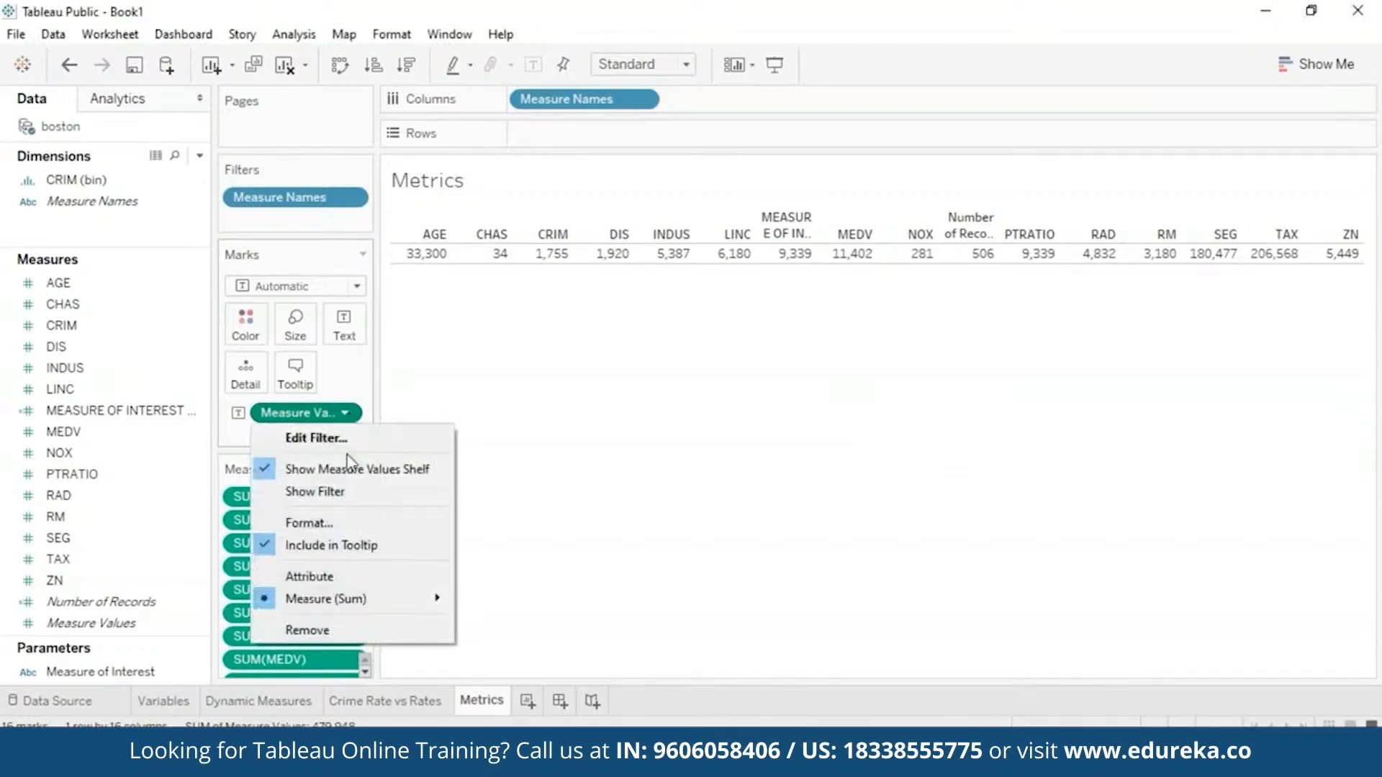
{"action": "mouse_move", "coordinate": [346, 599]}
{"action": "left_click", "coordinate": [540, 533]}
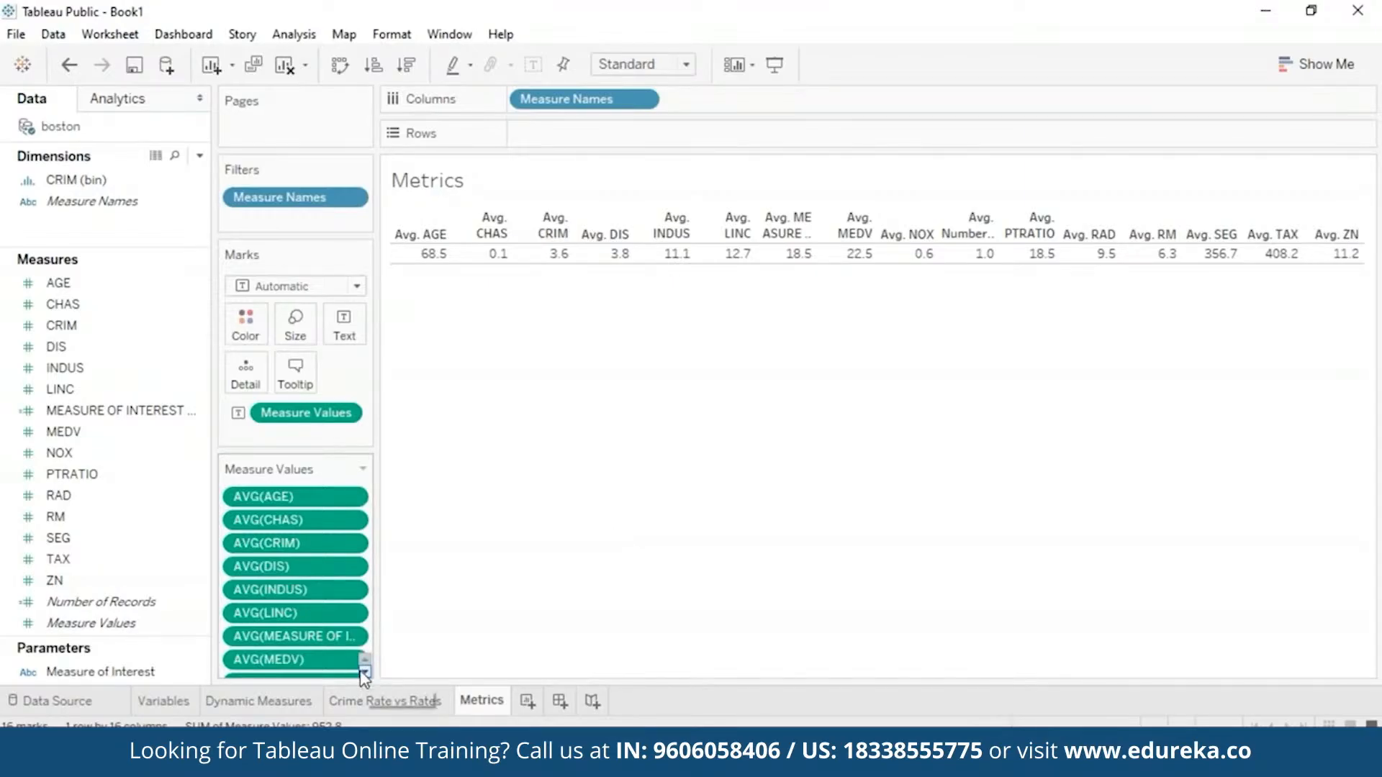
Step: Remove the CHAS, INDUS, LINC, MEASURE OF INTEREST CALC and MEDV averages from the Metrics table
{"action": "left_click", "coordinate": [352, 521]}
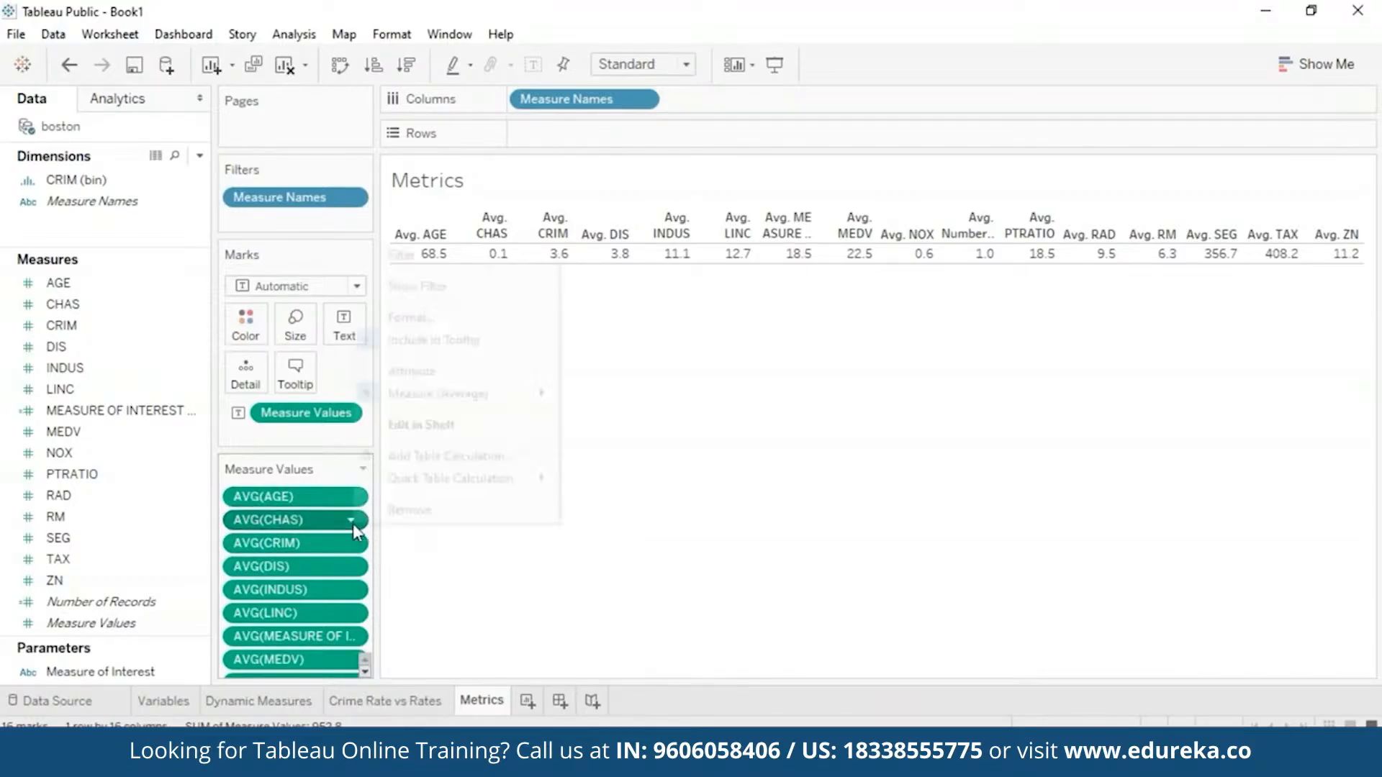
{"action": "left_click", "coordinate": [410, 510]}
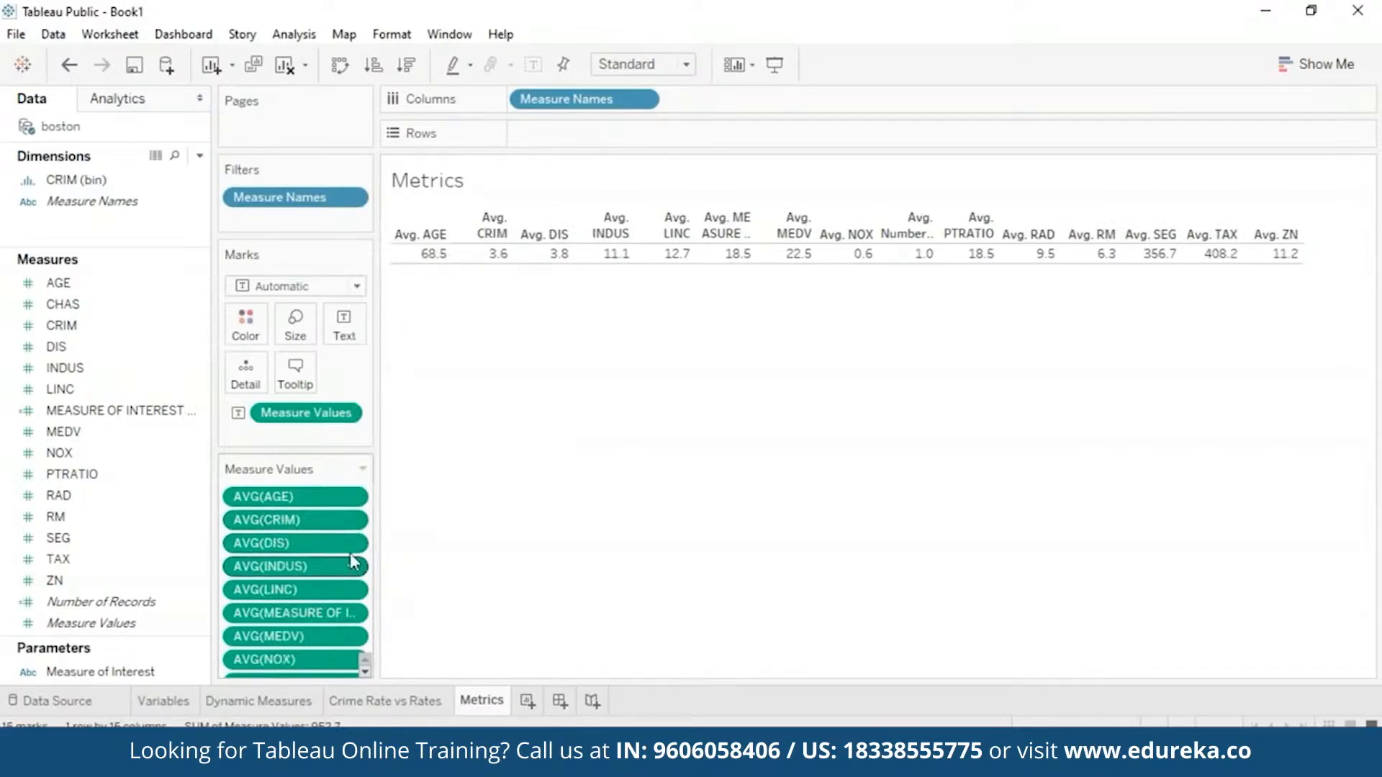
{"action": "left_click", "coordinate": [351, 567]}
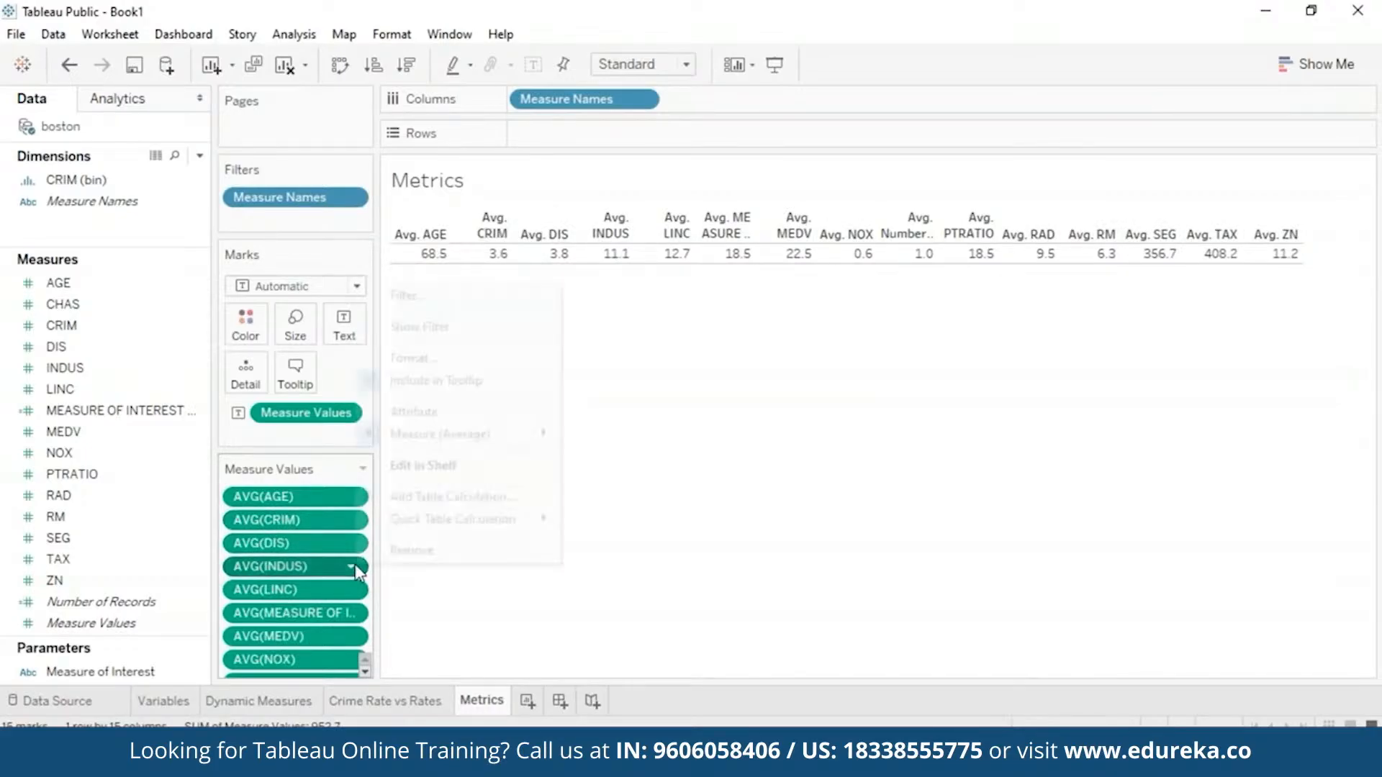
{"action": "left_click", "coordinate": [421, 552]}
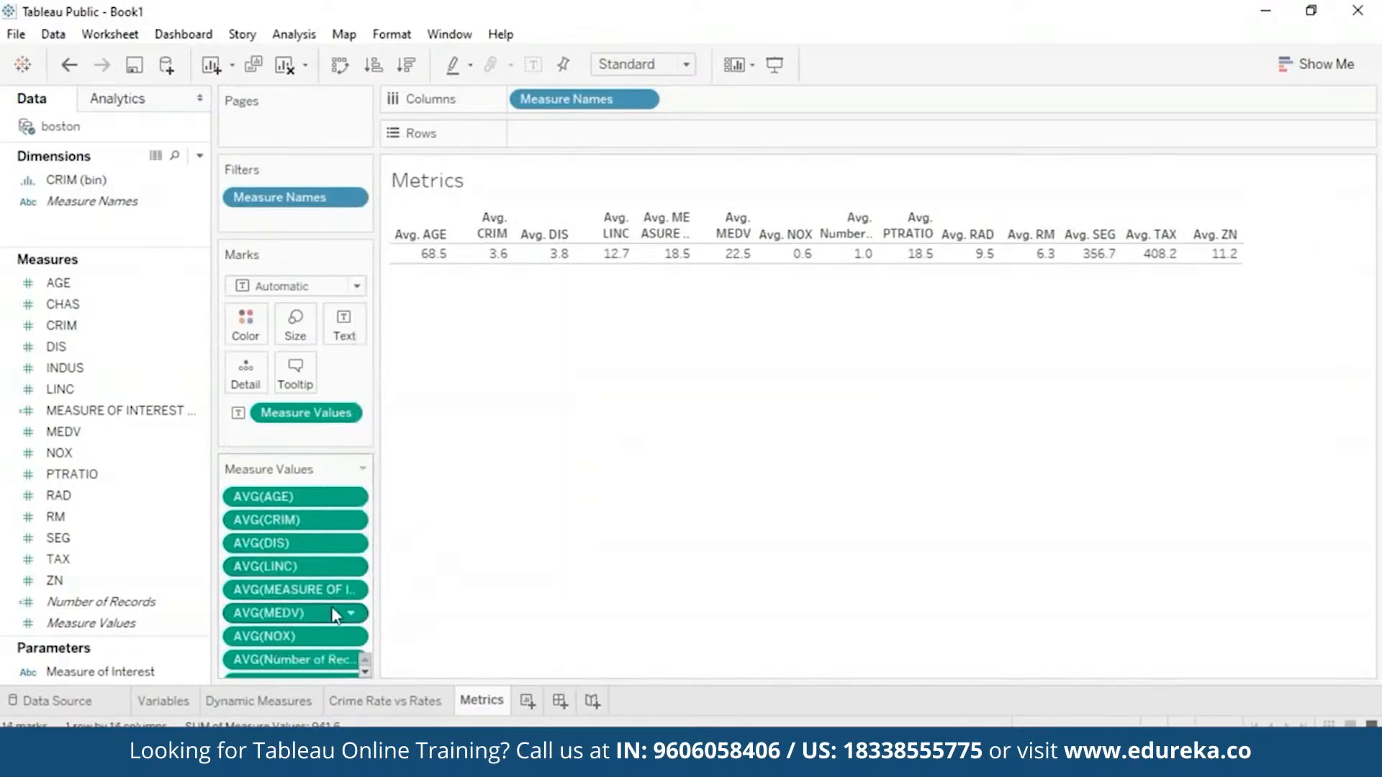
{"action": "left_click", "coordinate": [352, 567]}
{"action": "left_click", "coordinate": [375, 557]}
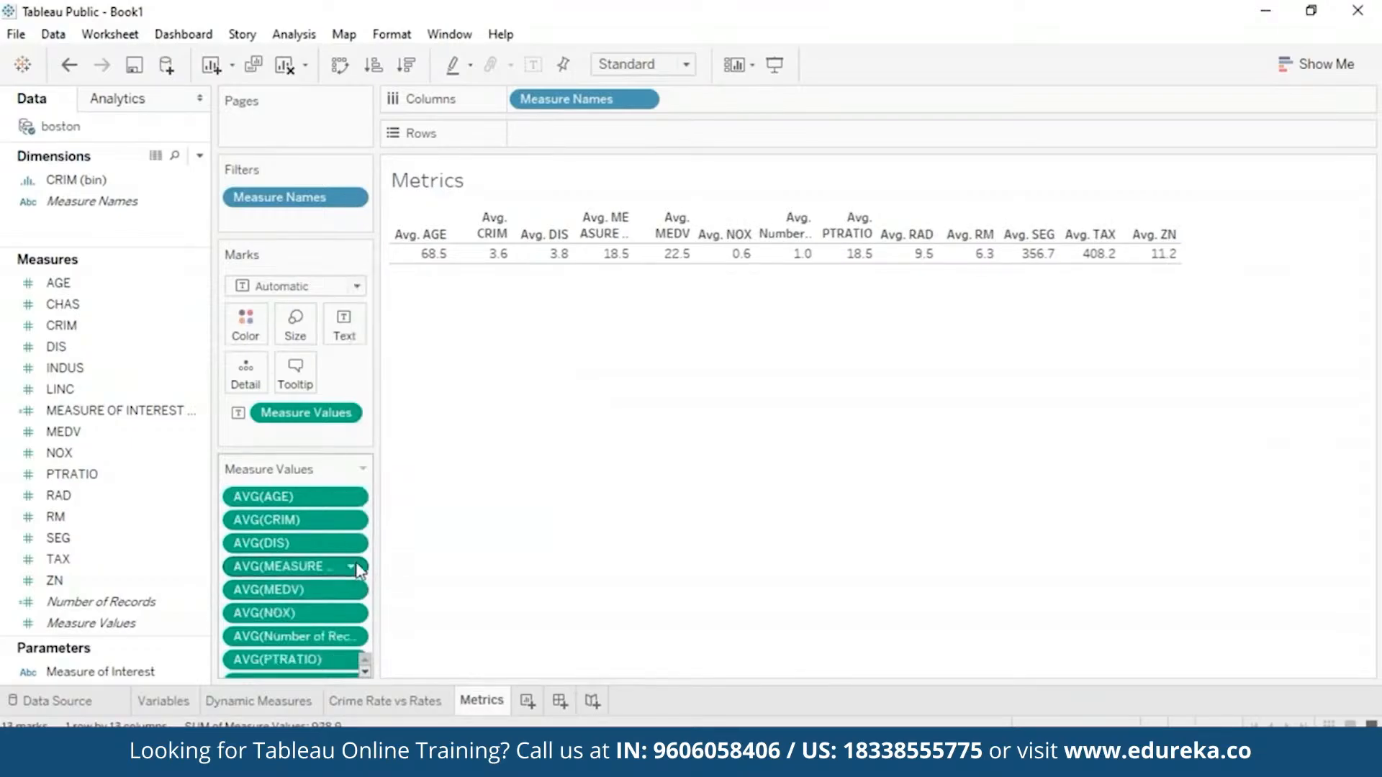
{"action": "left_click", "coordinate": [352, 567]}
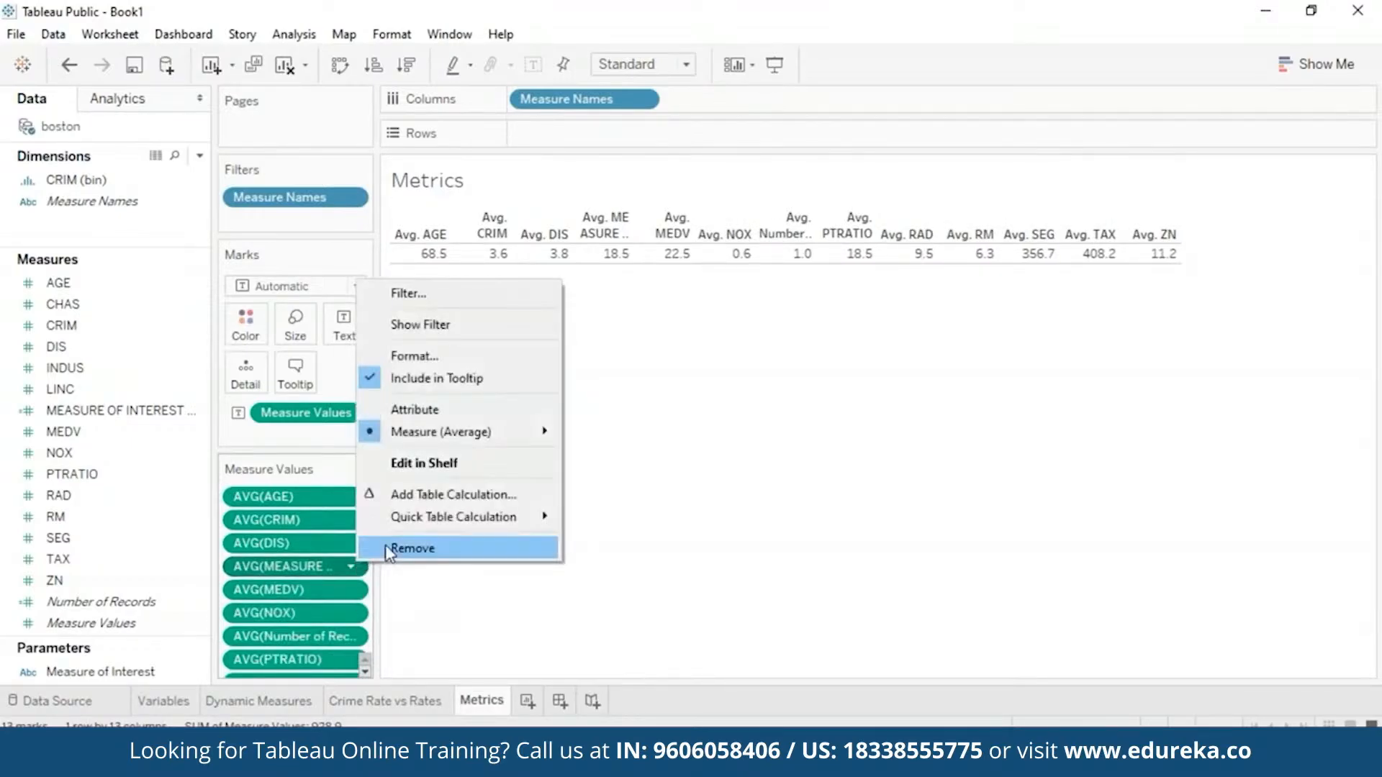
{"action": "left_click", "coordinate": [389, 550]}
{"action": "left_click", "coordinate": [352, 567]}
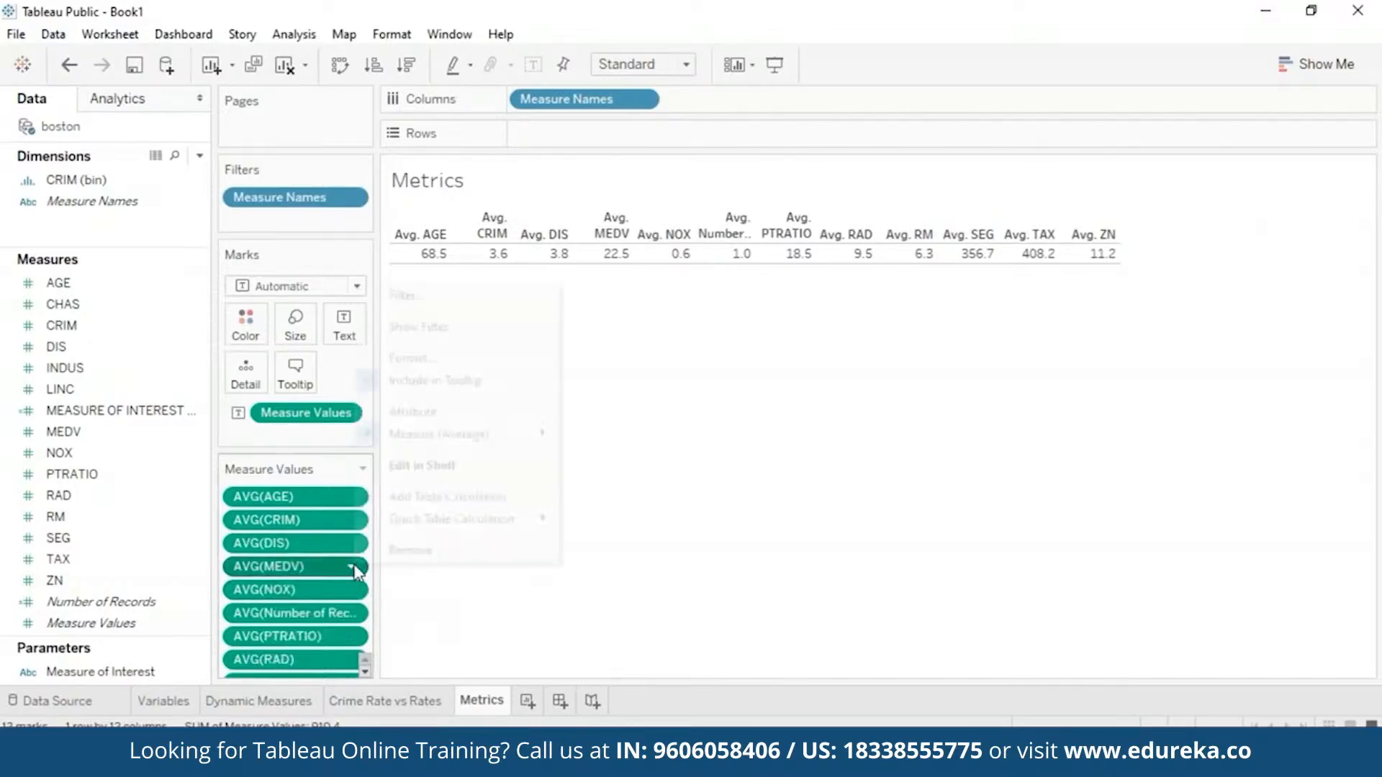
{"action": "left_click", "coordinate": [410, 550]}
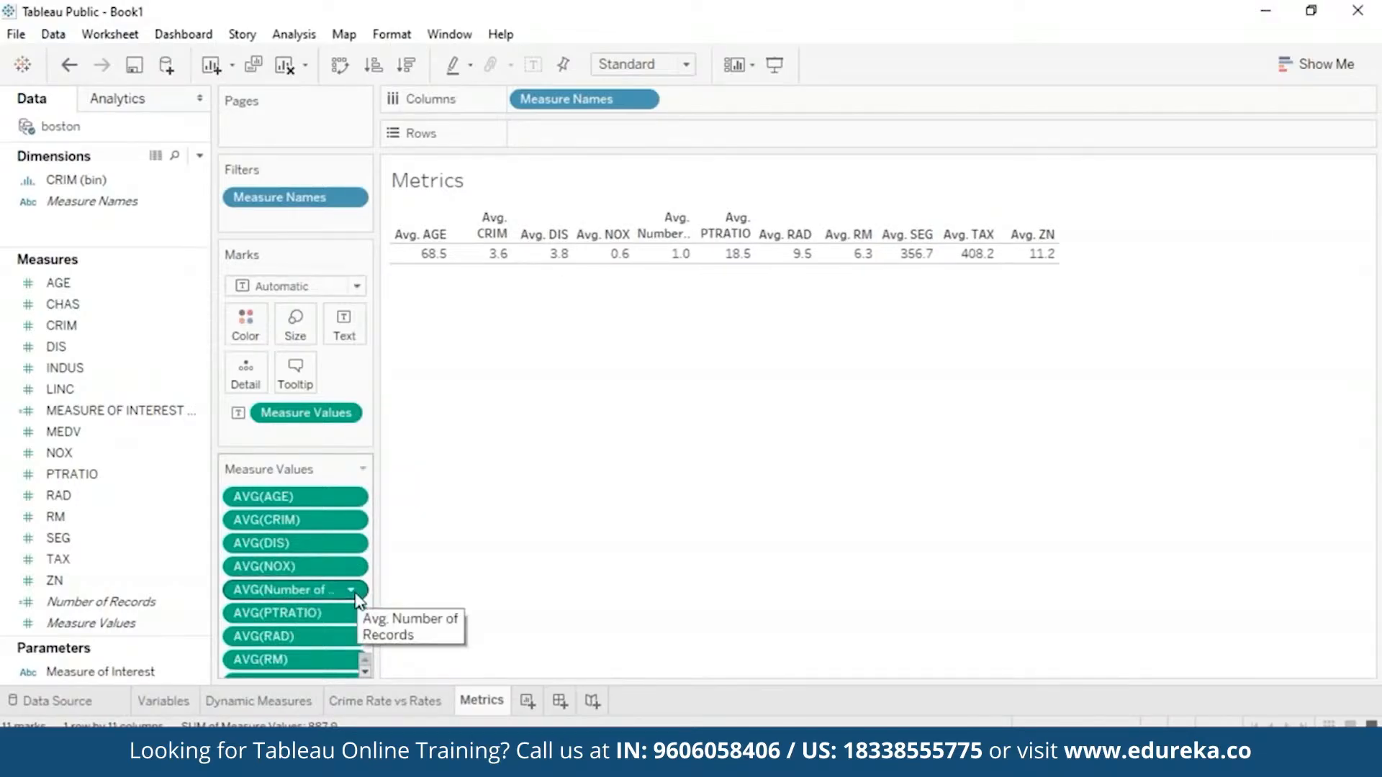
Step: Remove the Number of Records, SEG and ZN averages from the Metrics table
{"action": "left_click", "coordinate": [352, 589]}
{"action": "left_click", "coordinate": [375, 582]}
{"action": "left_click", "coordinate": [352, 636]}
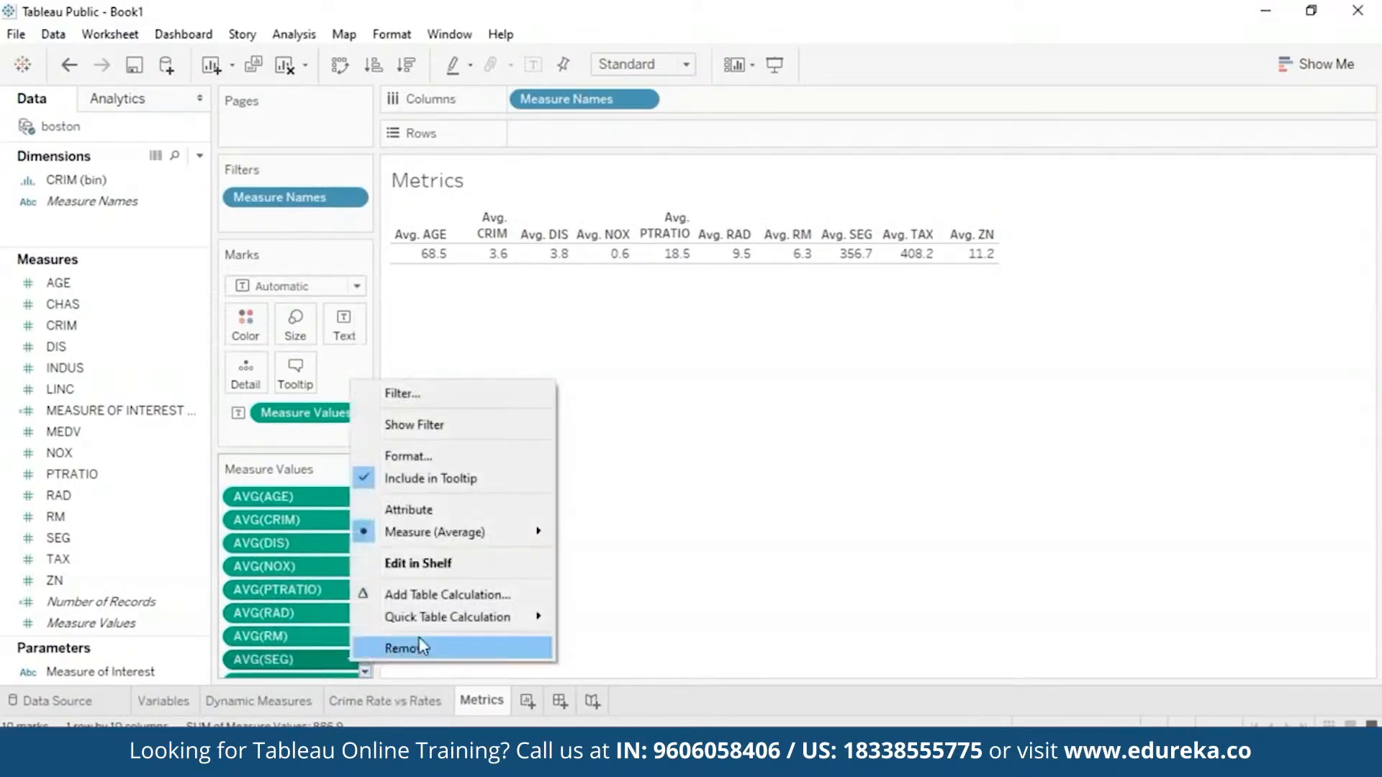
{"action": "left_click", "coordinate": [421, 646]}
{"action": "scroll", "coordinate": [356, 664], "scroll_direction": "down", "scroll_amount": 1}
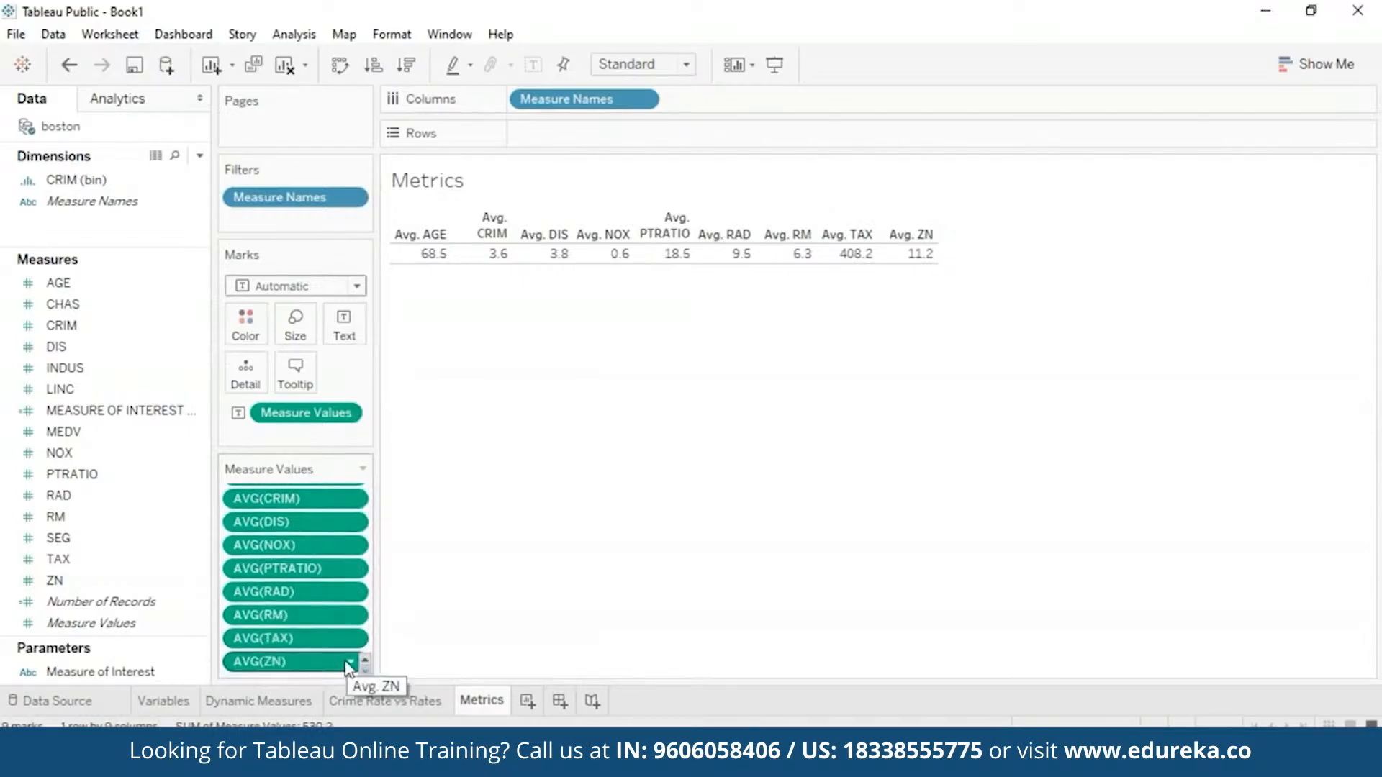
{"action": "left_click", "coordinate": [350, 662]}
{"action": "left_click", "coordinate": [403, 669]}
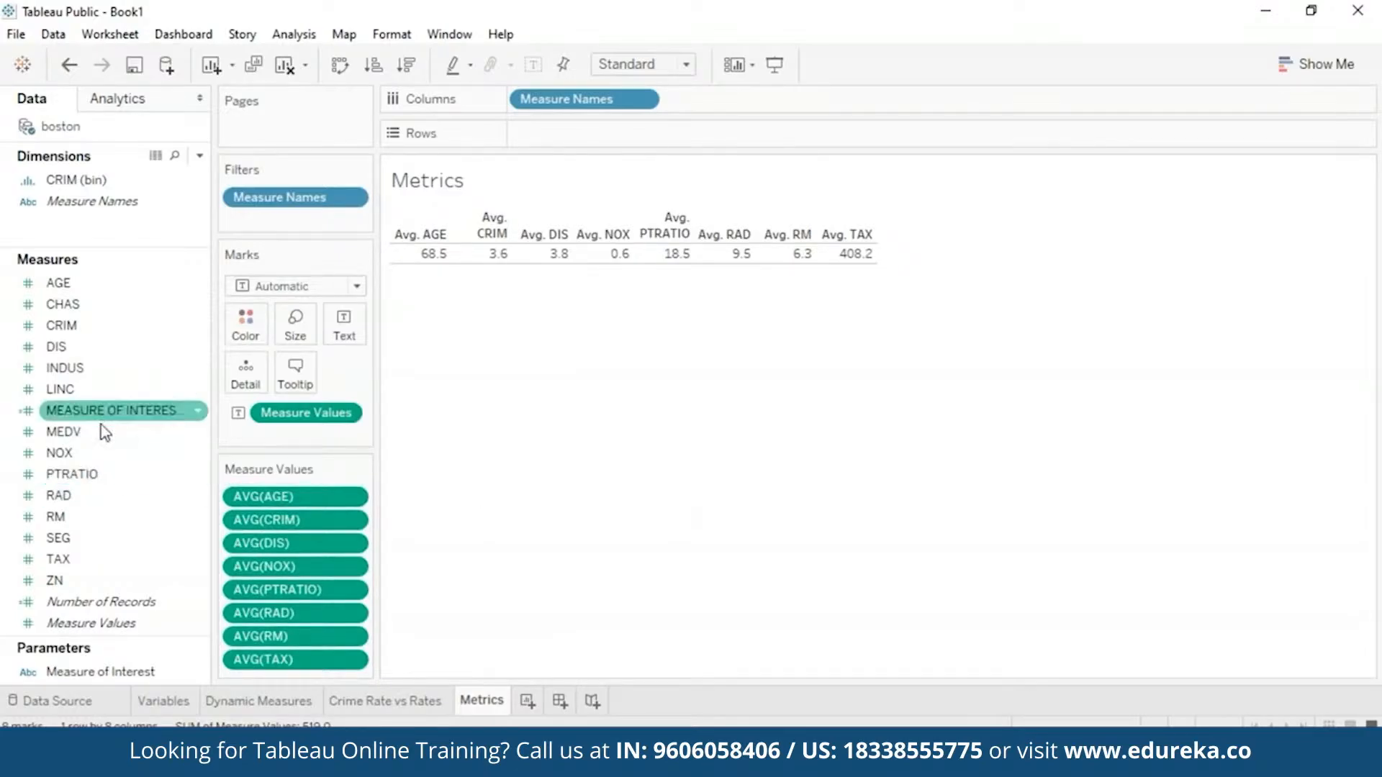
Step: Filter the Metrics table by all values of MEDV with a displayed range slider, limited to 15.00–25.00
{"action": "left_click_drag", "start_coordinate": [102, 431], "coordinate": [269, 219]}
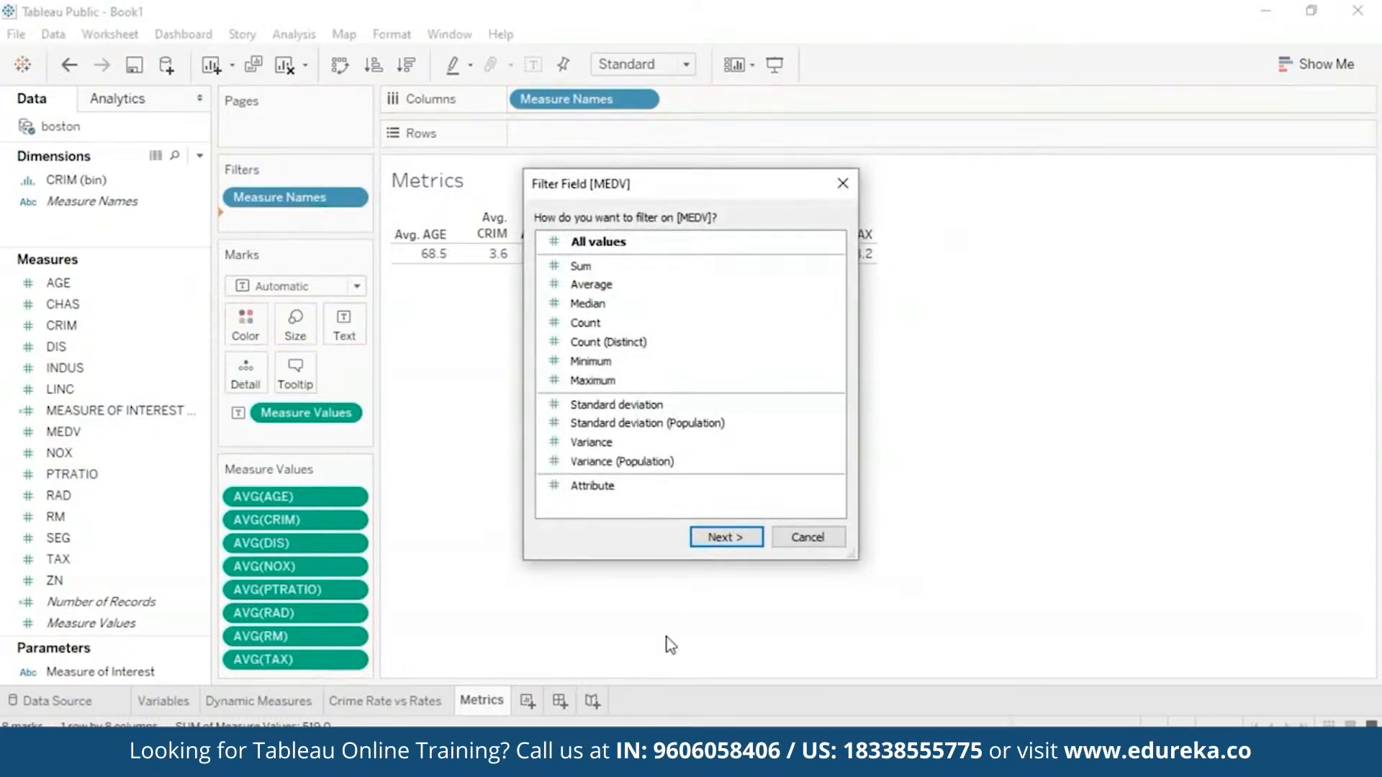
{"action": "left_click", "coordinate": [737, 544]}
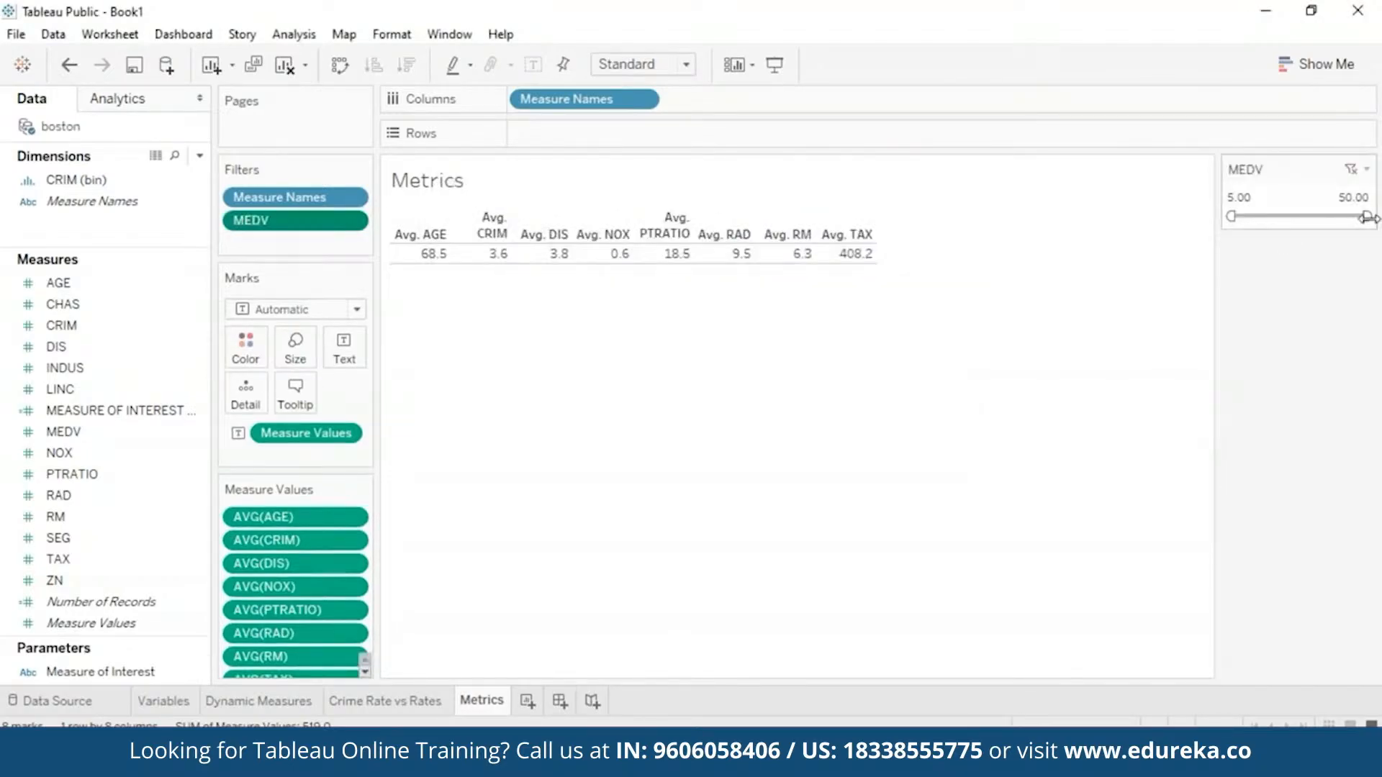
{"action": "left_click_drag", "start_coordinate": [1360, 216], "coordinate": [1258, 215]}
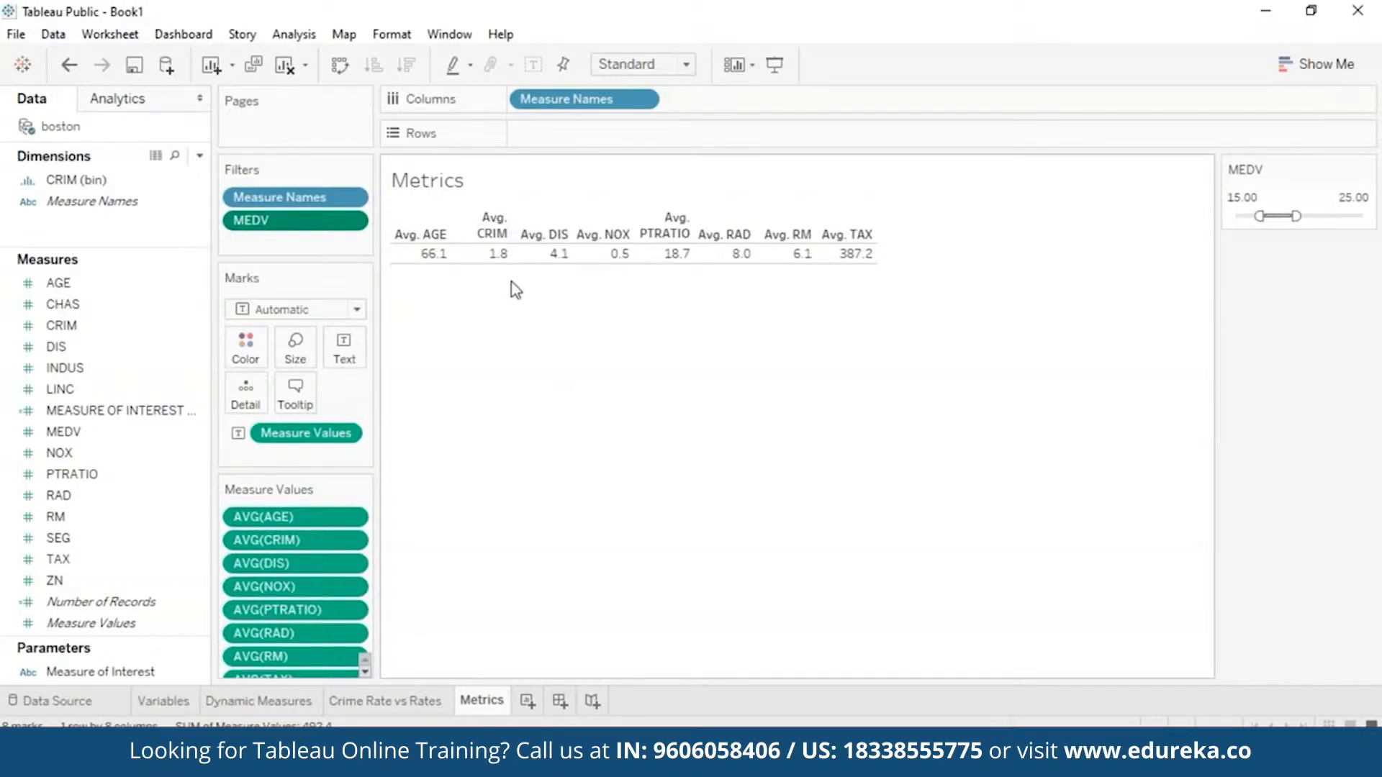
{"action": "mouse_move", "coordinate": [498, 256]}
{"action": "mouse_move", "coordinate": [556, 268]}
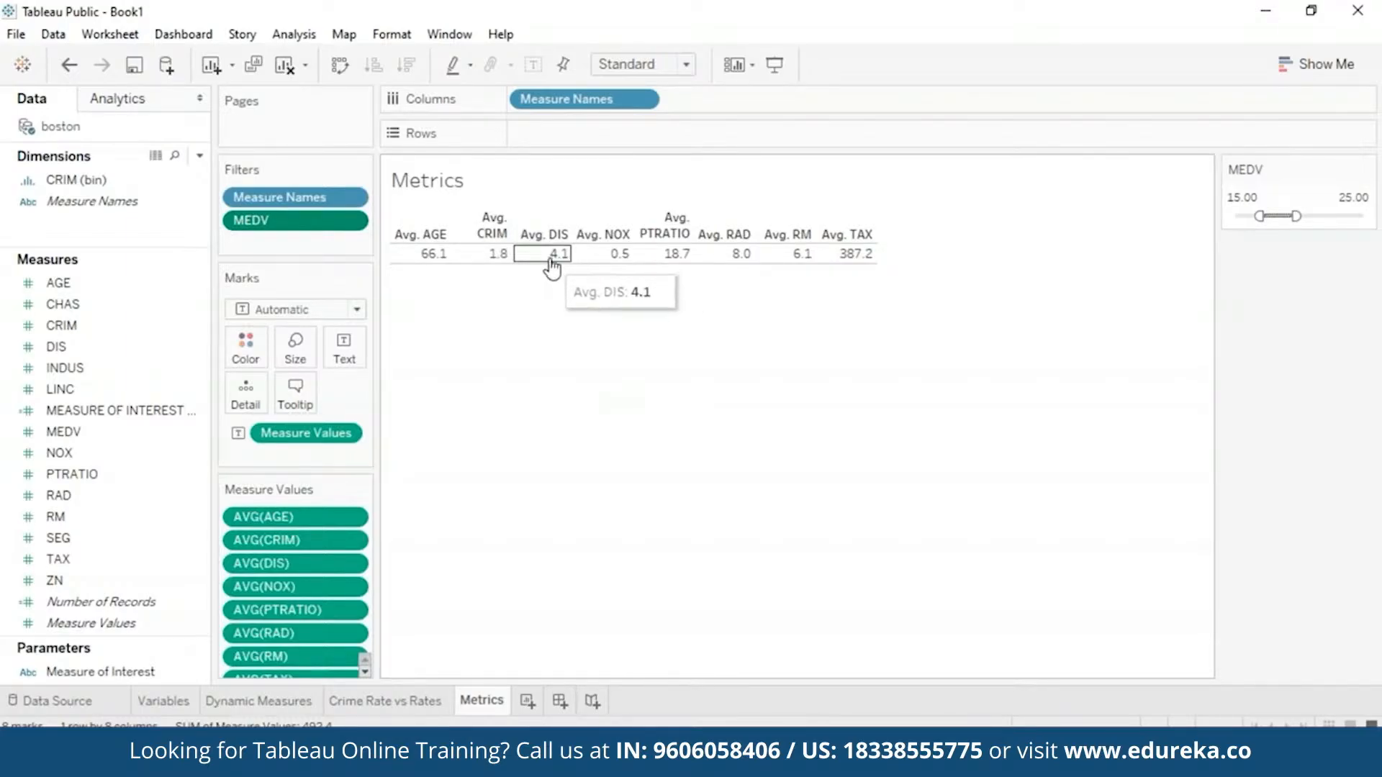
{"action": "mouse_move", "coordinate": [619, 265]}
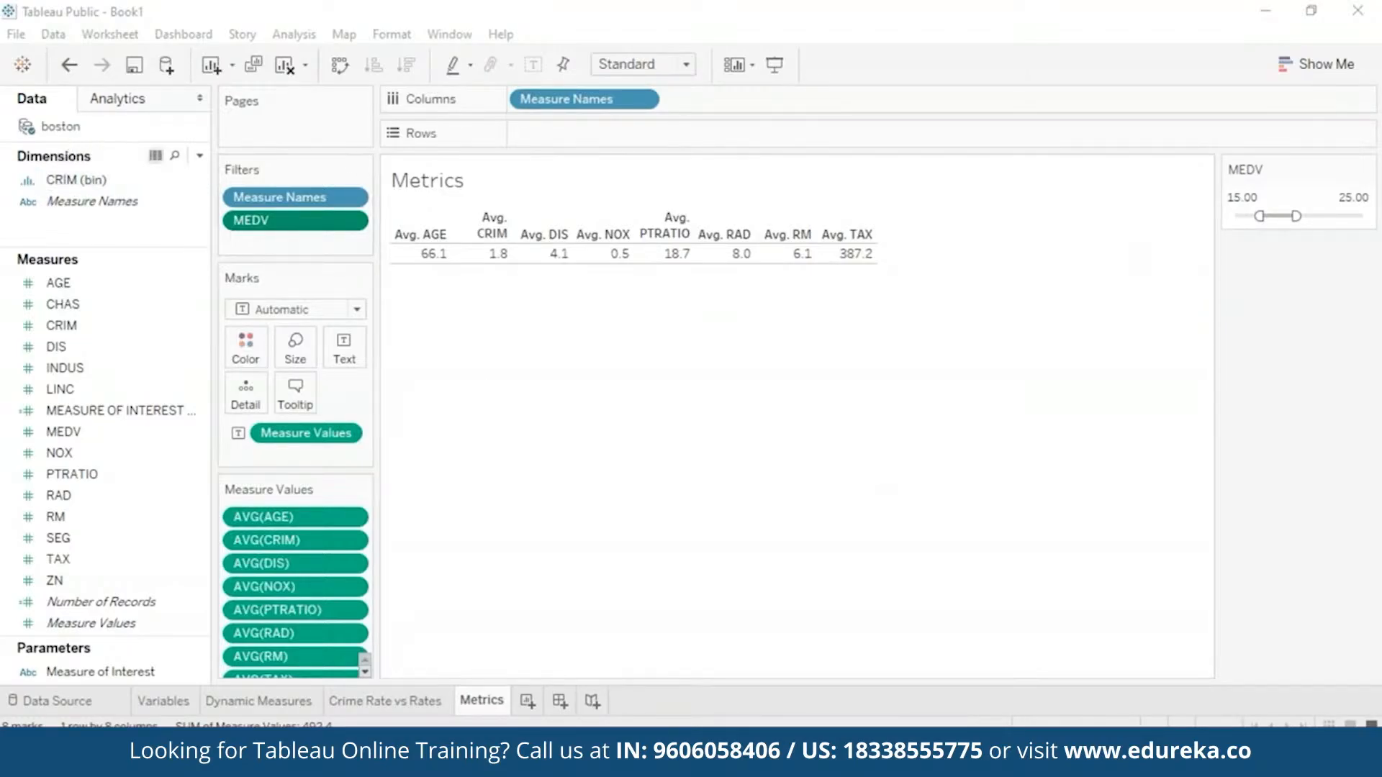
Step: Create a calculated field named CRIME INDICATOR and get its formula area ready for input
{"action": "left_click", "coordinate": [200, 155]}
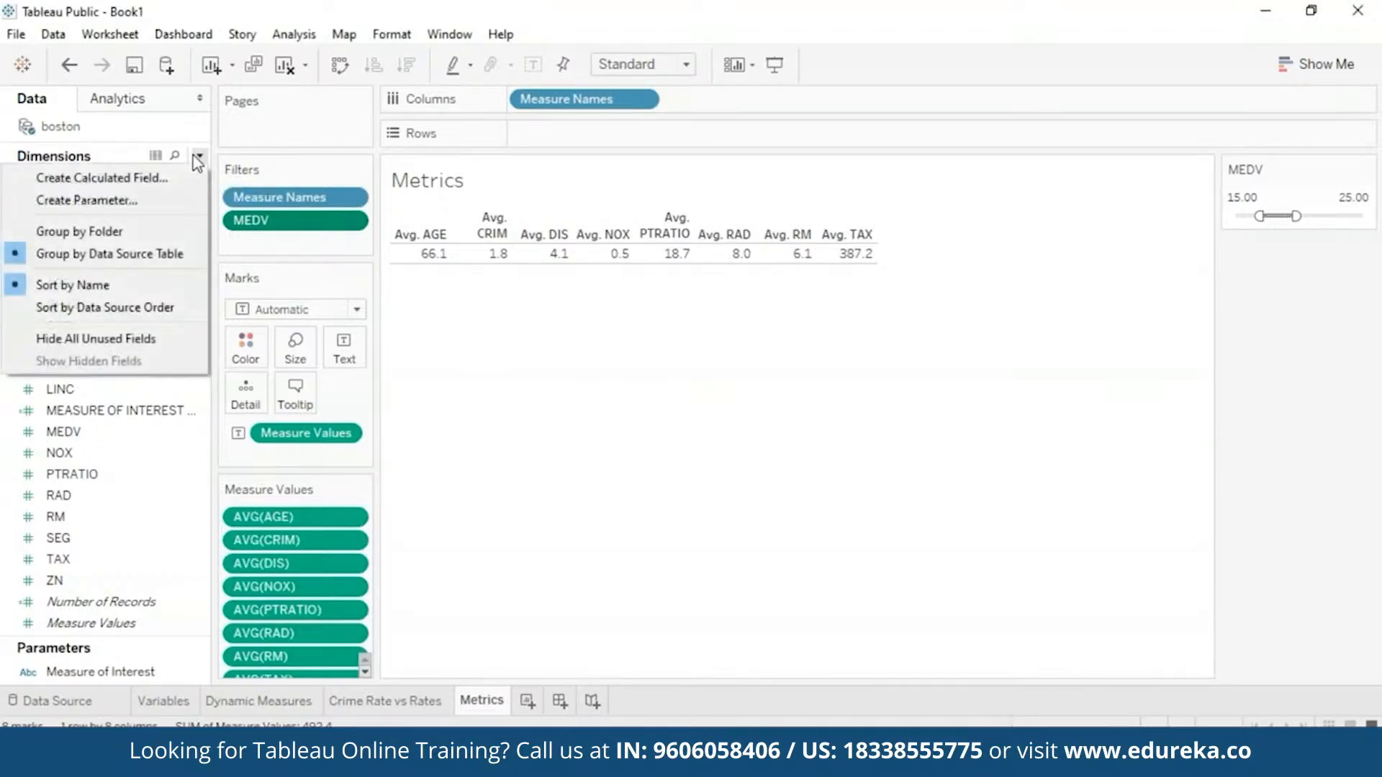
{"action": "left_click", "coordinate": [176, 179]}
{"action": "type", "text": "CRIME IND"}
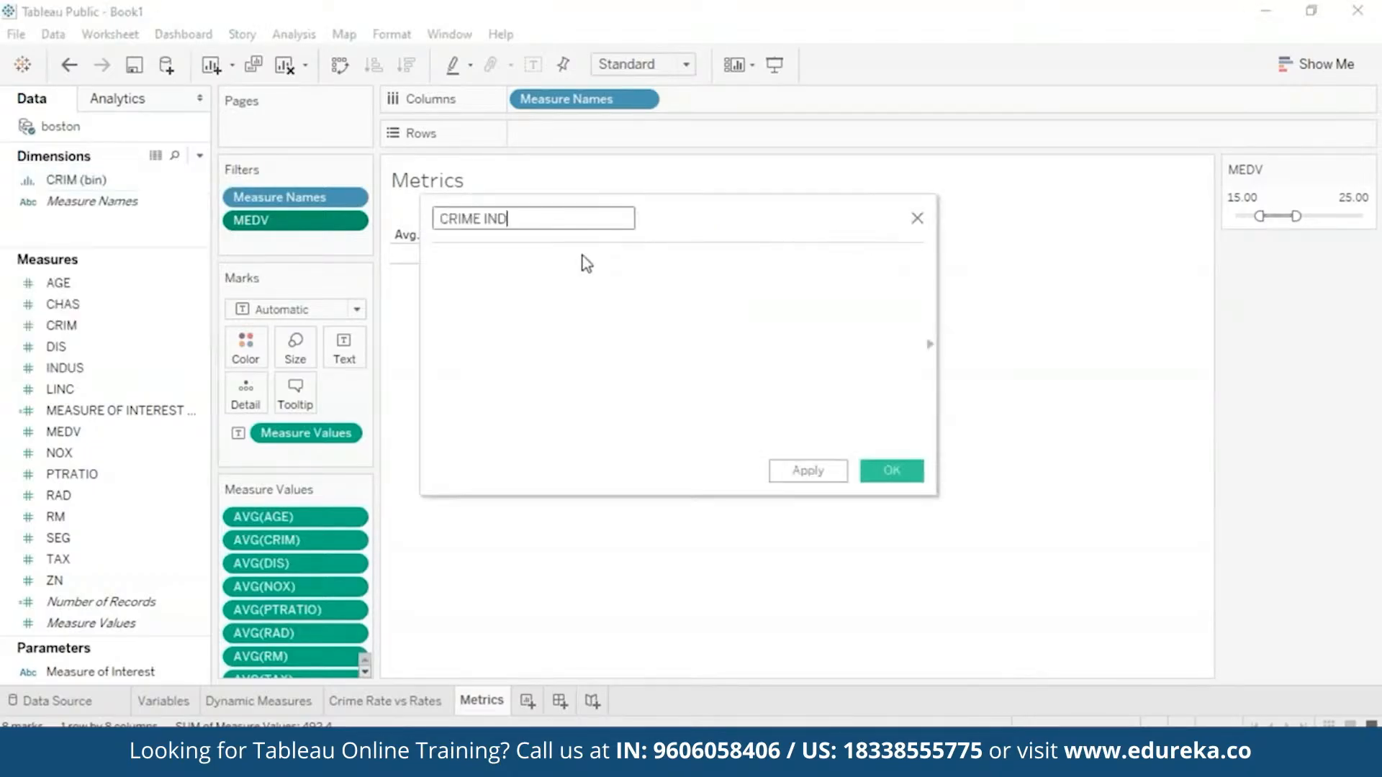
{"action": "type", "text": "ICATOR"}
{"action": "left_click", "coordinate": [555, 311]}
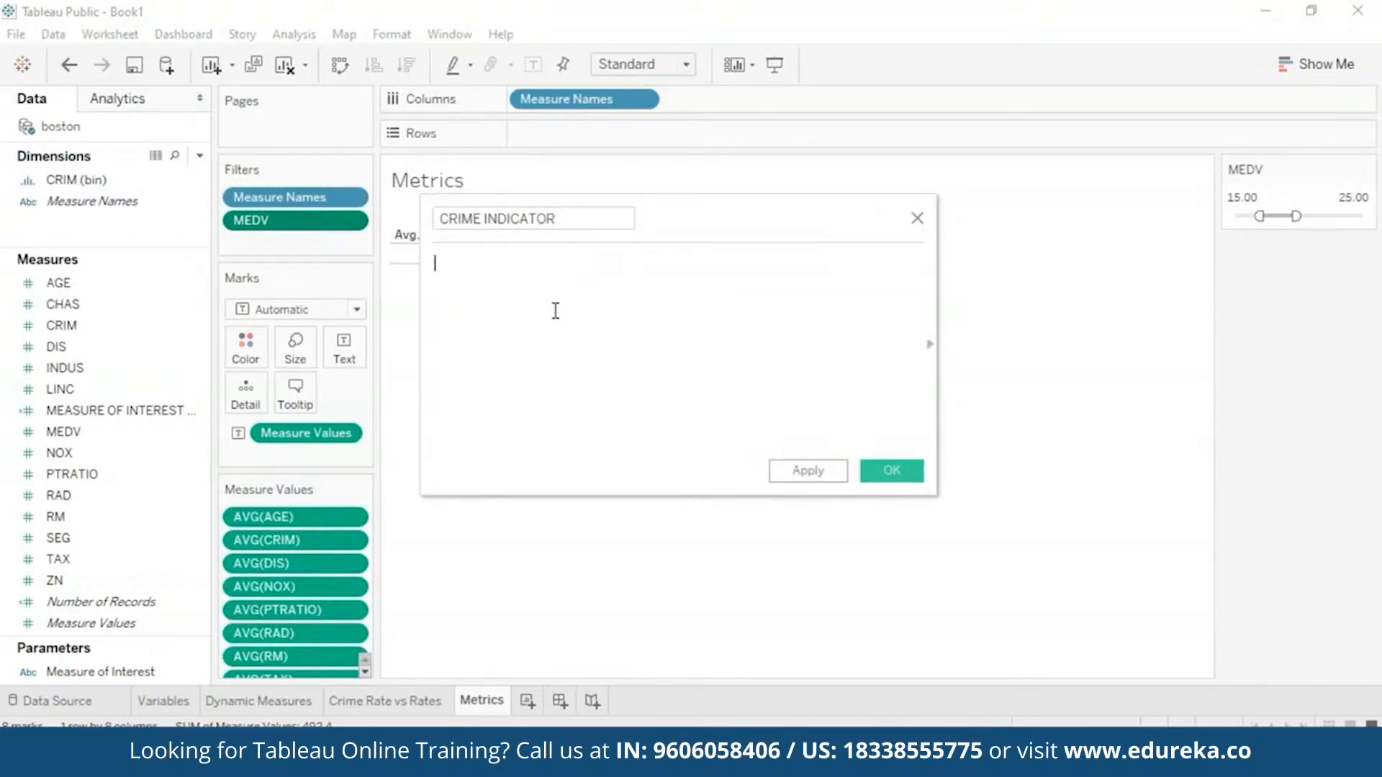
Step: Begin the CRIME INDICATOR formula with an IF condition on the CRIM field, not on its bins
{"action": "type", "text": "IF [cr"}
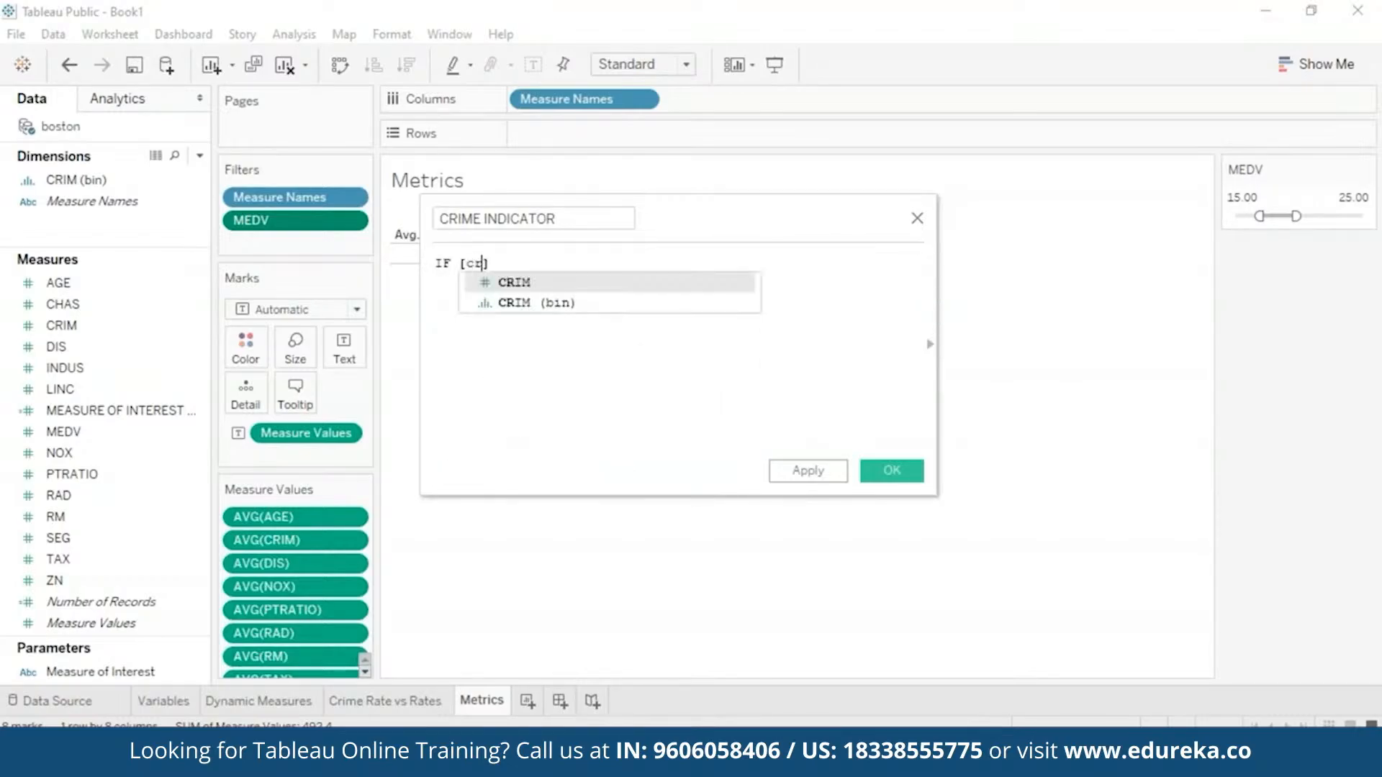
{"action": "left_click", "coordinate": [555, 303]}
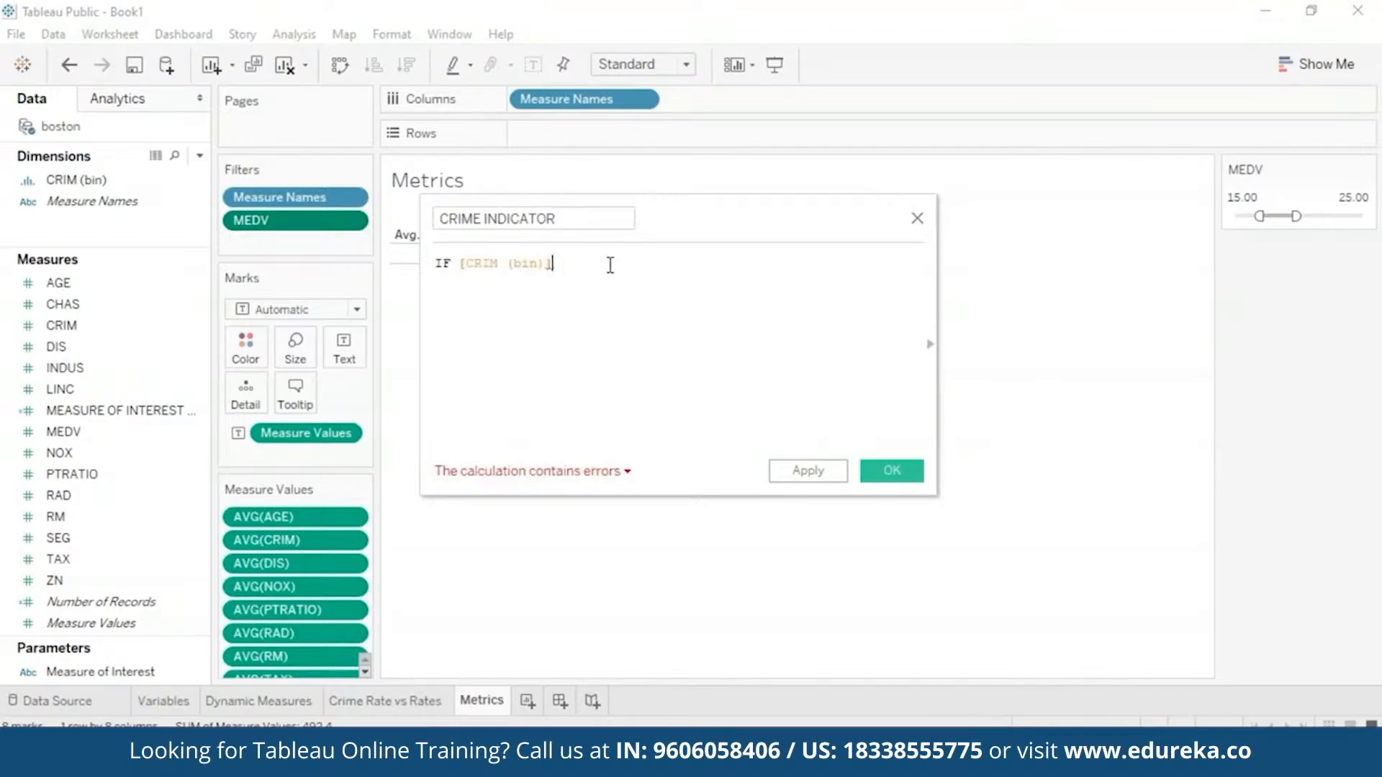
{"action": "key", "text": "BackSpace"}
{"action": "key", "text": "BackSpace"}
{"action": "key", "text": "BackSpace"}
{"action": "key", "text": "BackSpace"}
{"action": "key", "text": "BackSpace"}
{"action": "key", "text": "BackSpace"}
{"action": "key", "text": "BackSpace"}
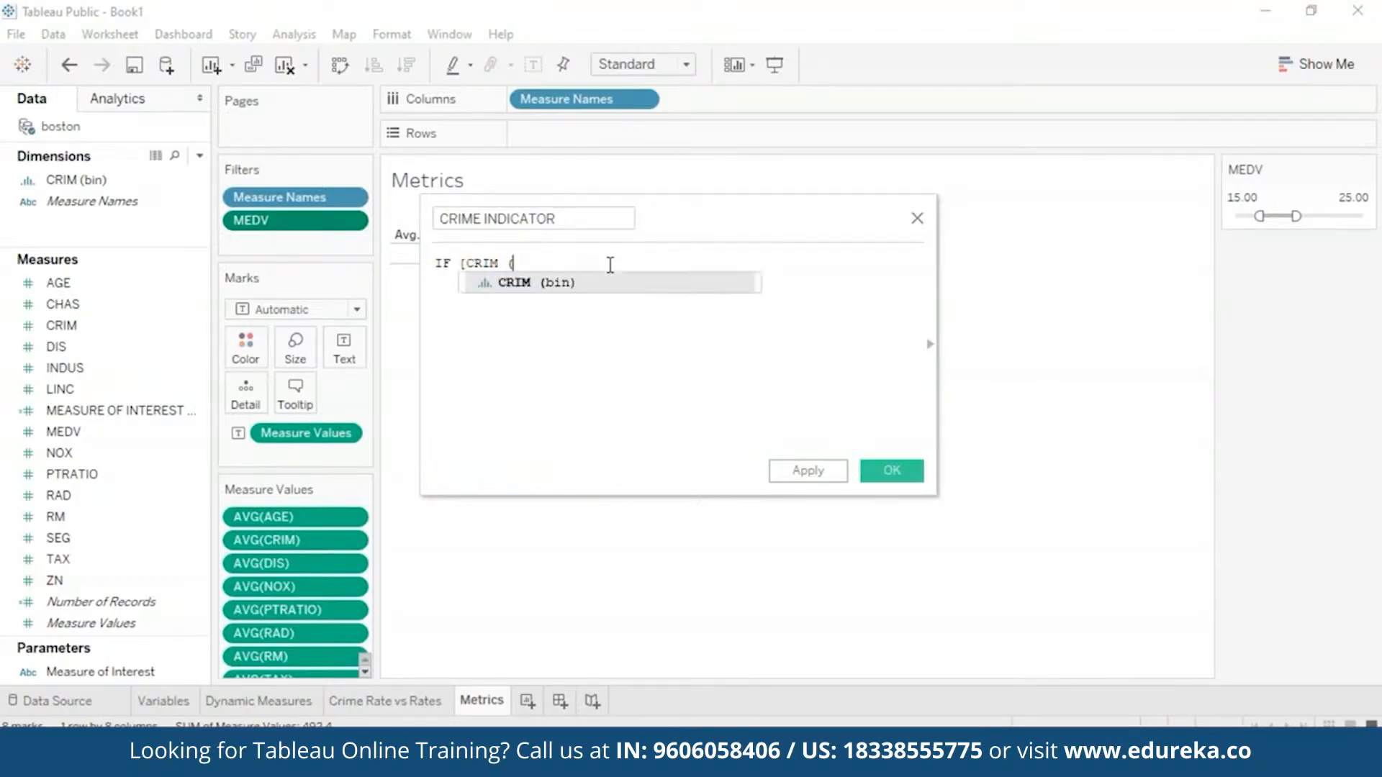
{"action": "left_click", "coordinate": [608, 286]}
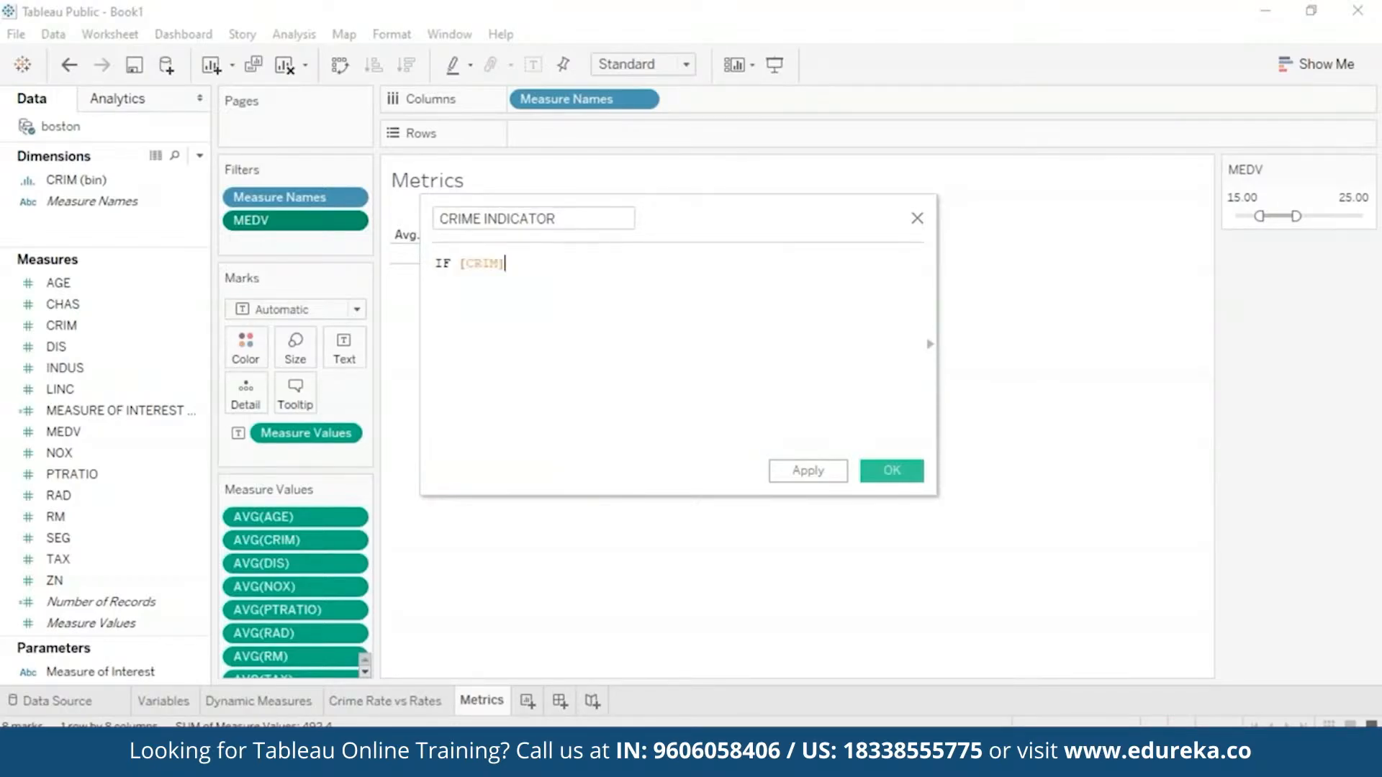
Step: Complete the first condition as <= 3 THEN 'Low' and close the formula with END on its own line
{"action": "type", "text": "<="}
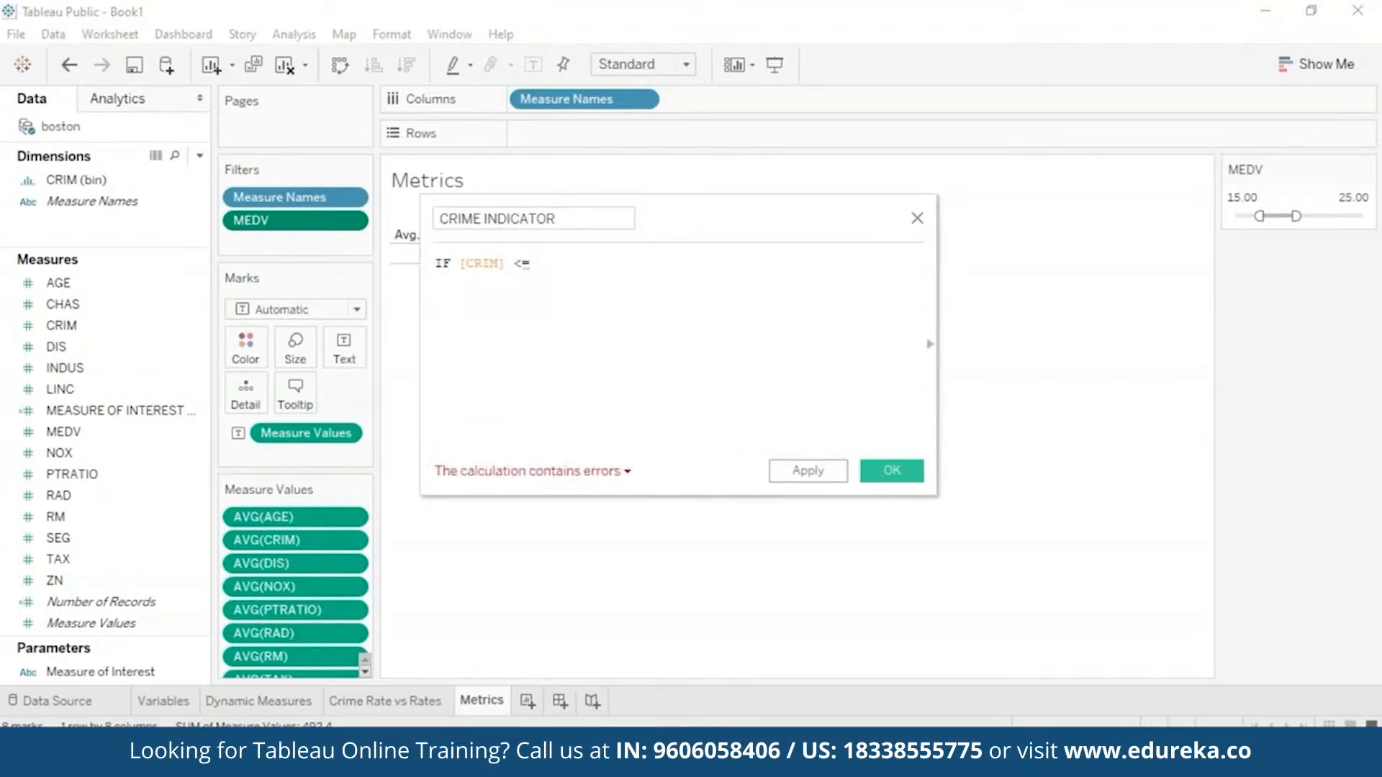
{"action": "type", "text": " 3 THEN"}
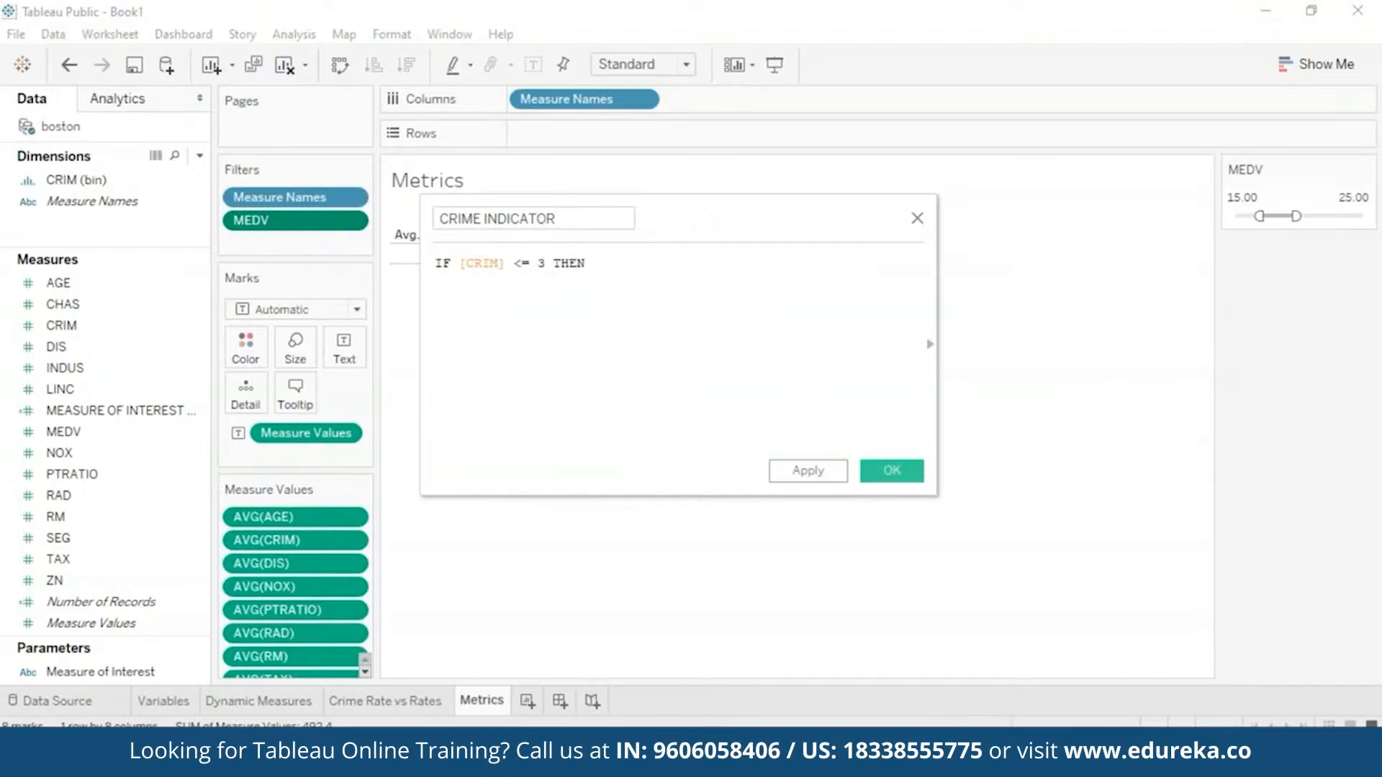
{"action": "type", "text": " 'Low"}
{"action": "key", "text": "Return"}
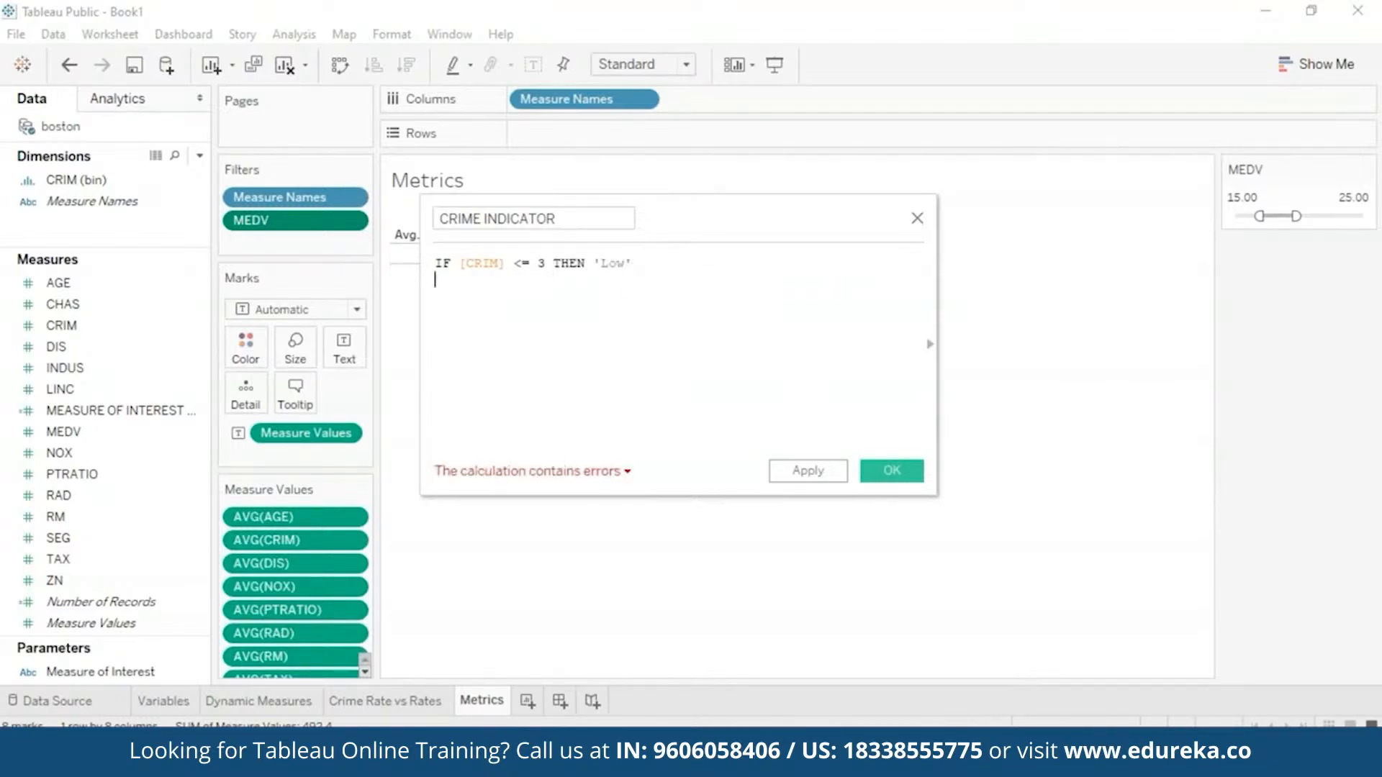
{"action": "type", "text": "END"}
Step: Insert a second condition before END: IF [CRIM] <= 8 THEN 'Moderate'
{"action": "left_click", "coordinate": [690, 262]}
{"action": "key", "text": "Return"}
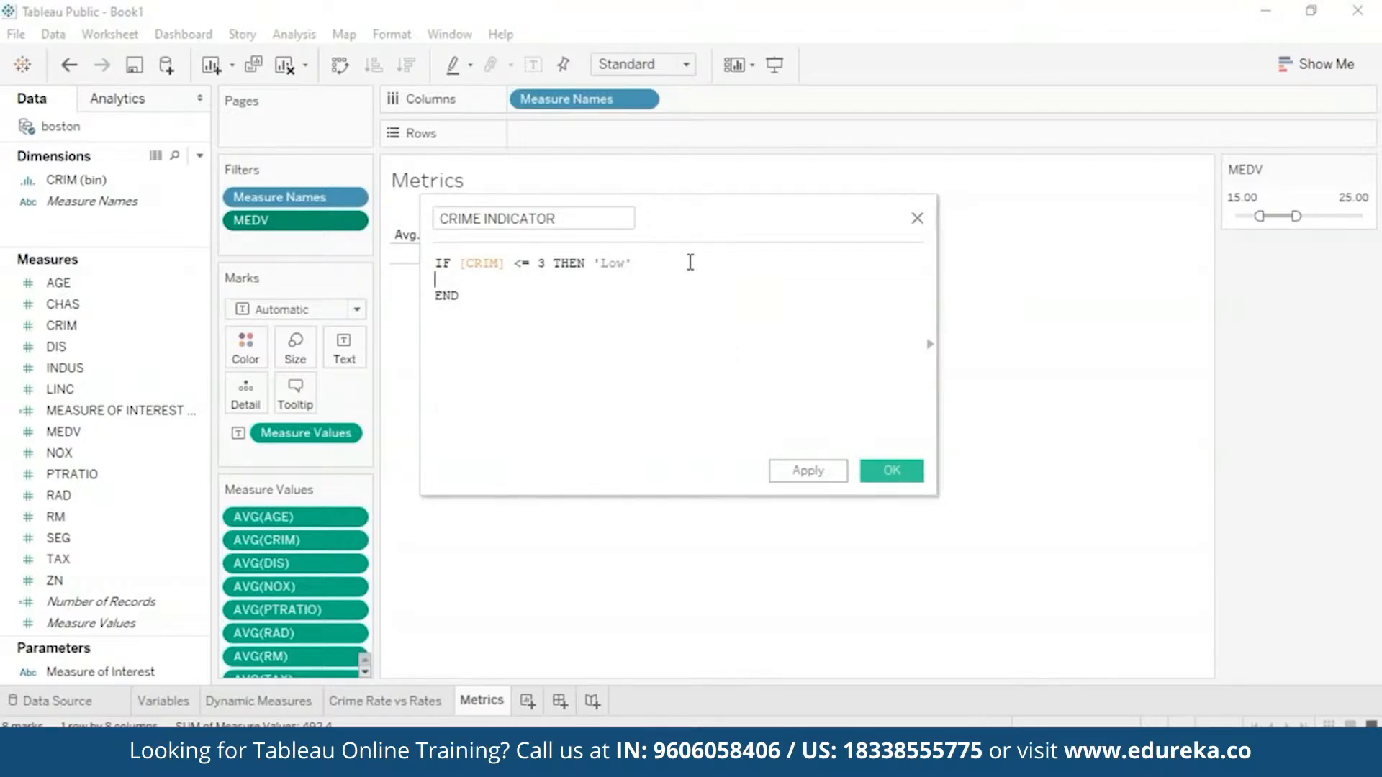
{"action": "type", "text": "IF ["}
{"action": "type", "text": "CRIM]"}
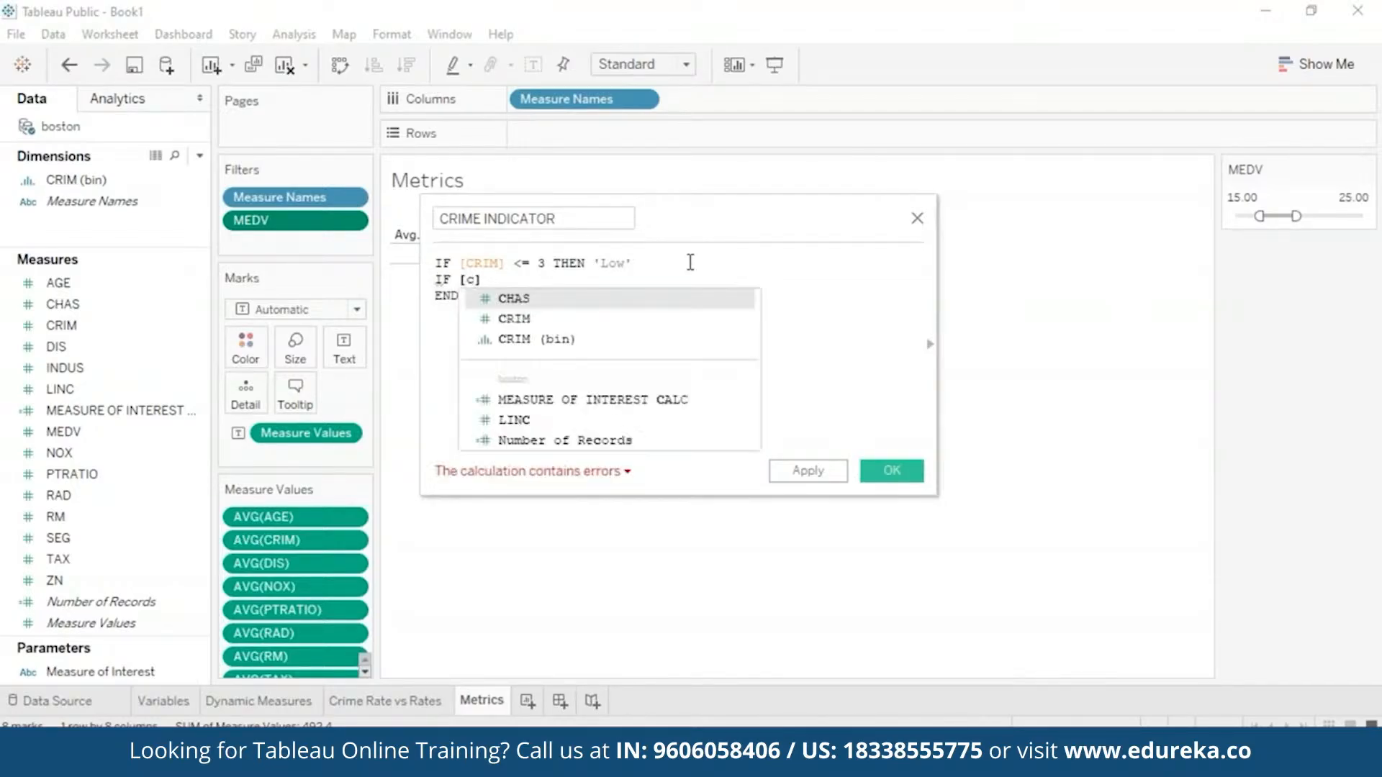
{"action": "type", "text": " <="}
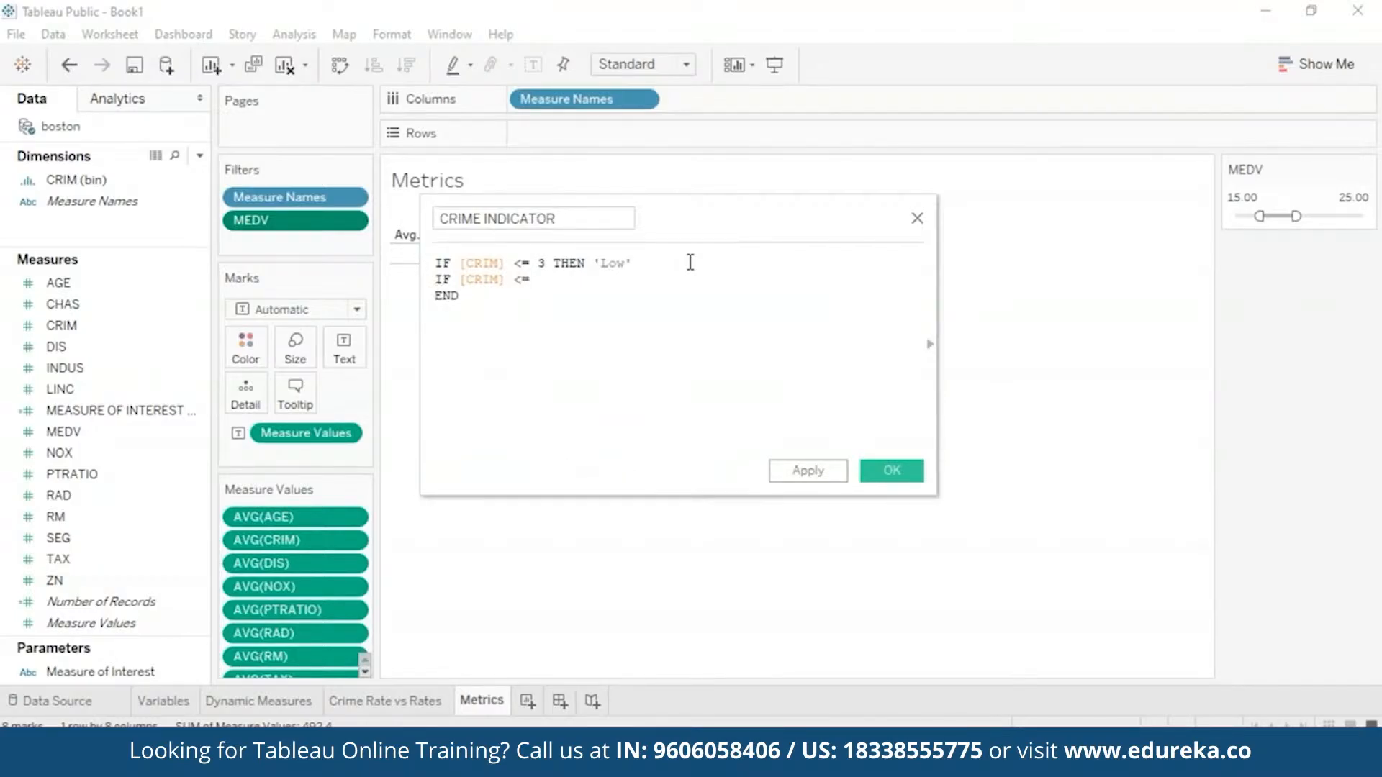
{"action": "type", "text": " 8 THEN"}
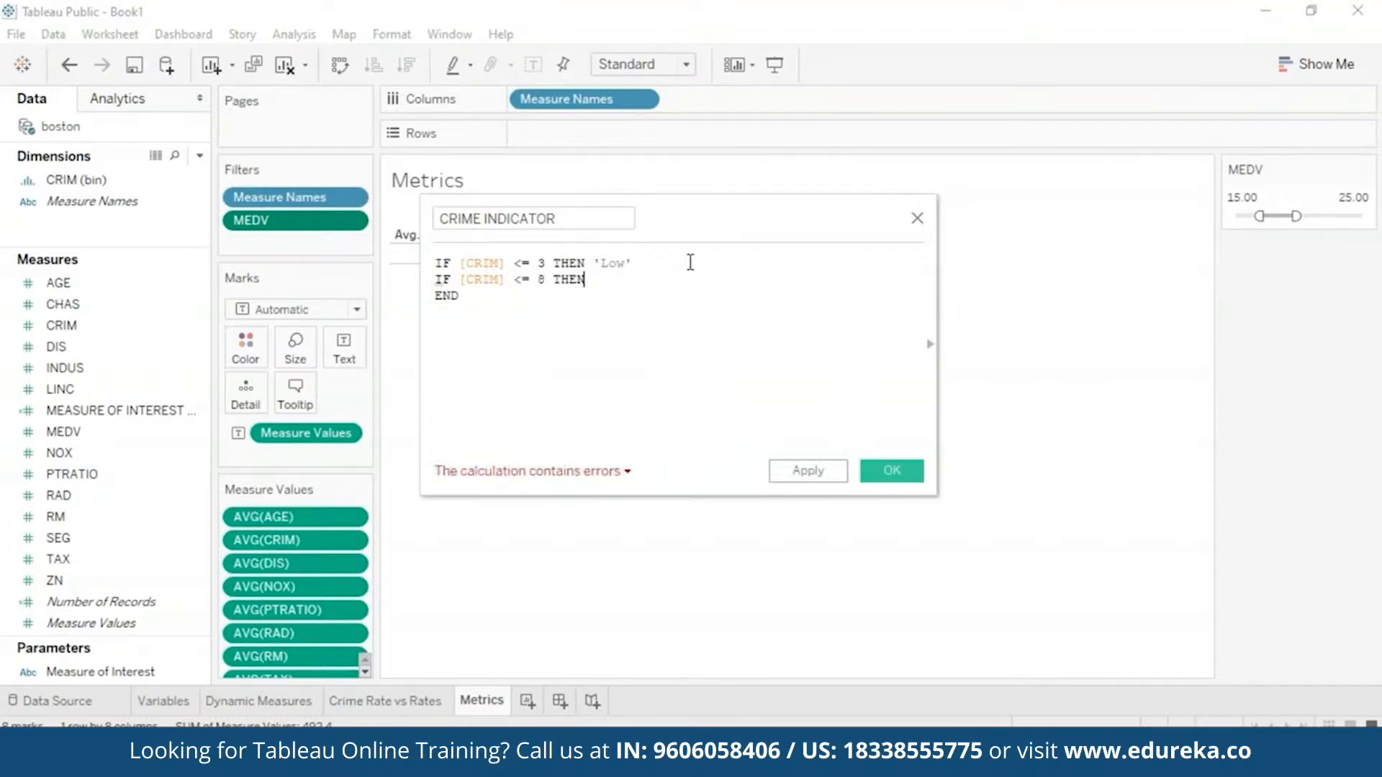
{"action": "type", "text": " 'Moderate'"}
{"action": "key", "text": "Return"}
{"action": "type", "text": "IF []"}
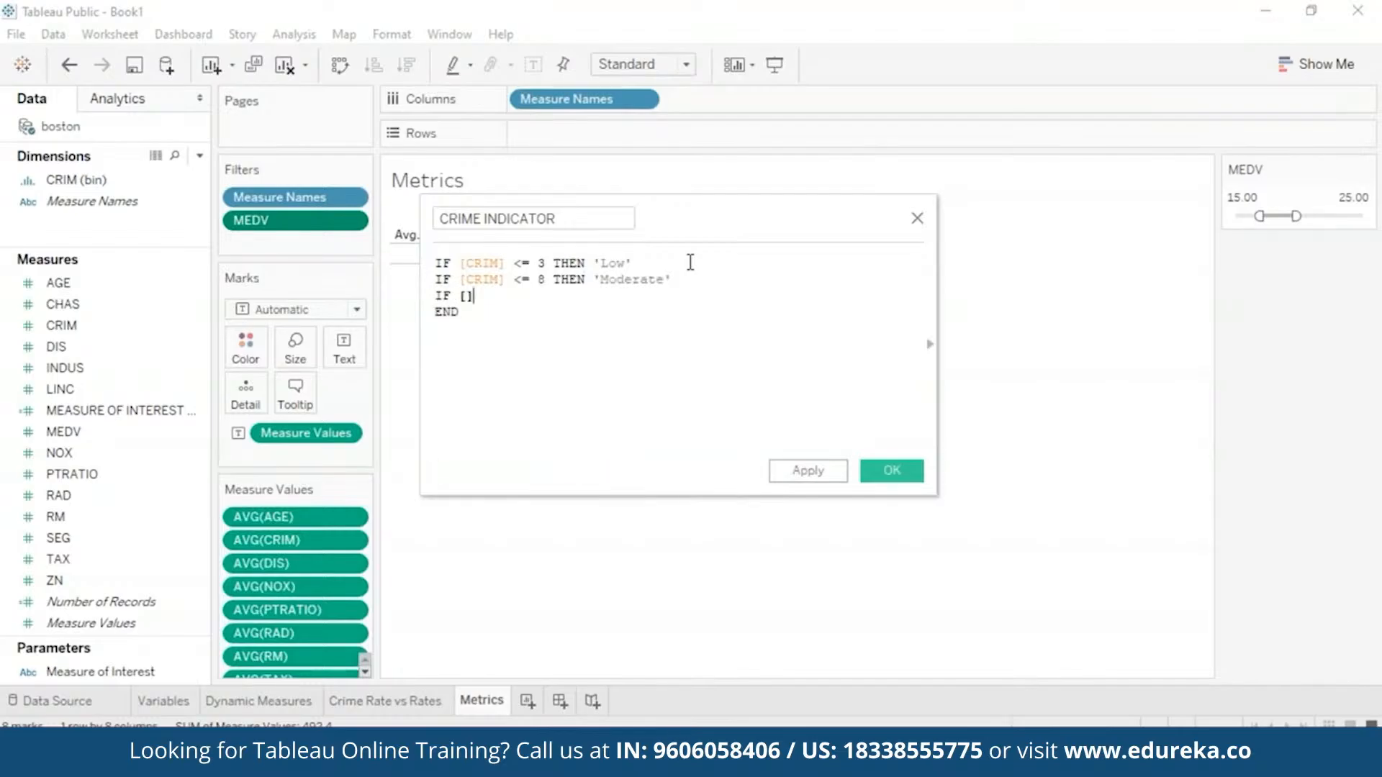
{"action": "type", "text": "CRIM"}
{"action": "key", "text": "Return"}
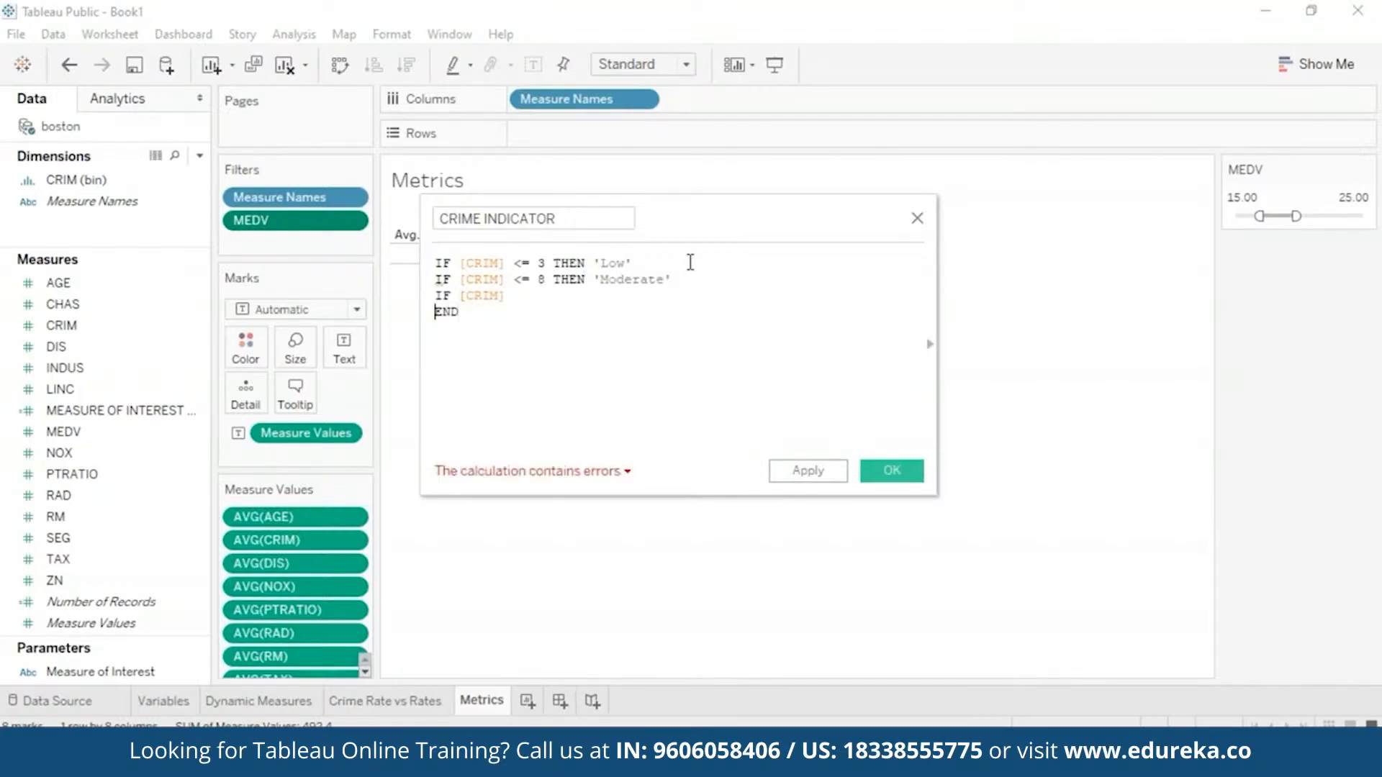
{"action": "key", "text": "Left"}
{"action": "type", "text": "="}
{"action": "key", "text": "BackSpace"}
{"action": "type", "text": ">"}
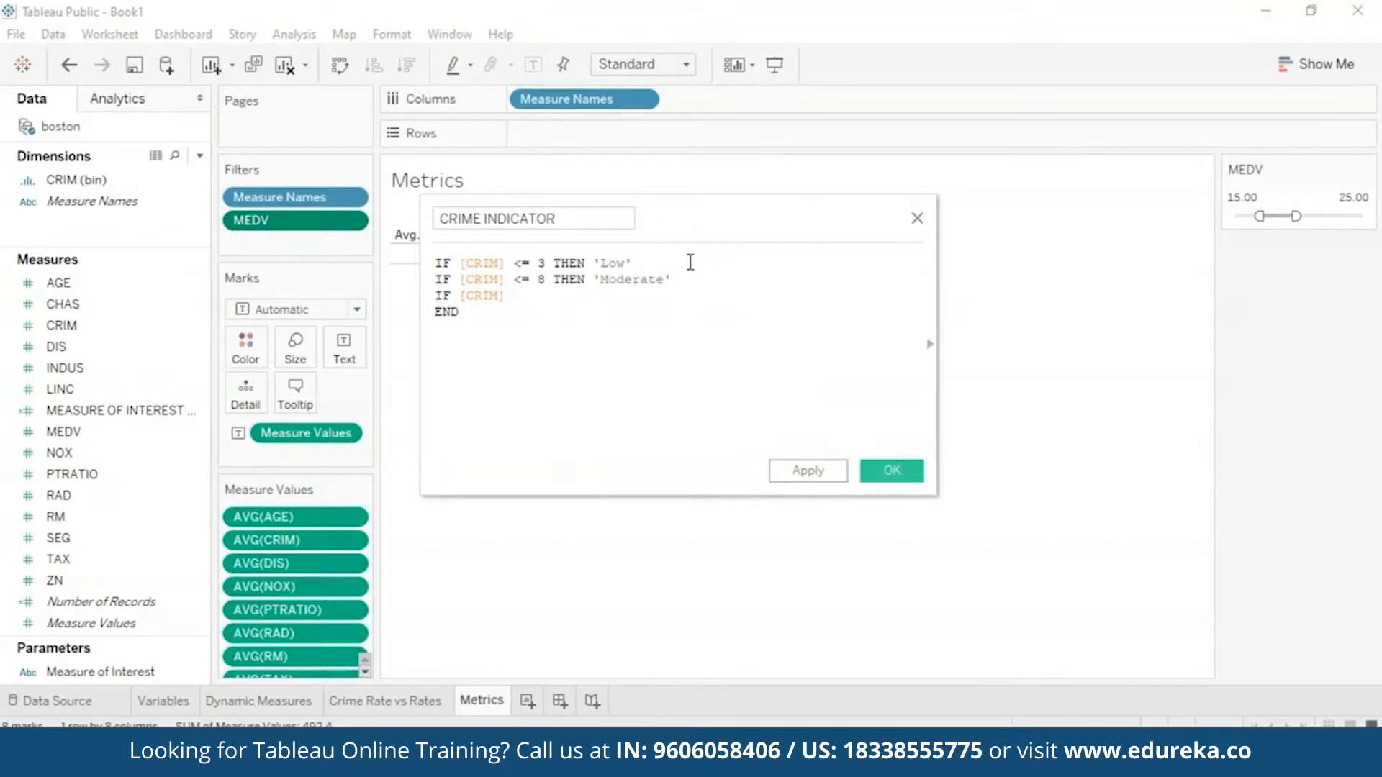
{"action": "key", "text": "BackSpace"}
{"action": "key", "text": "BackSpace"}
{"action": "key", "text": "BackSpace"}
{"action": "key", "text": "BackSpace"}
{"action": "key", "text": "BackSpace"}
{"action": "key", "text": "BackSpace"}
{"action": "key", "text": "BackSpace"}
{"action": "key", "text": "BackSpace"}
{"action": "key", "text": "BackSpace"}
{"action": "key", "text": "BackSpace"}
{"action": "key", "text": "BackSpace"}
{"action": "key", "text": "BackSpace"}
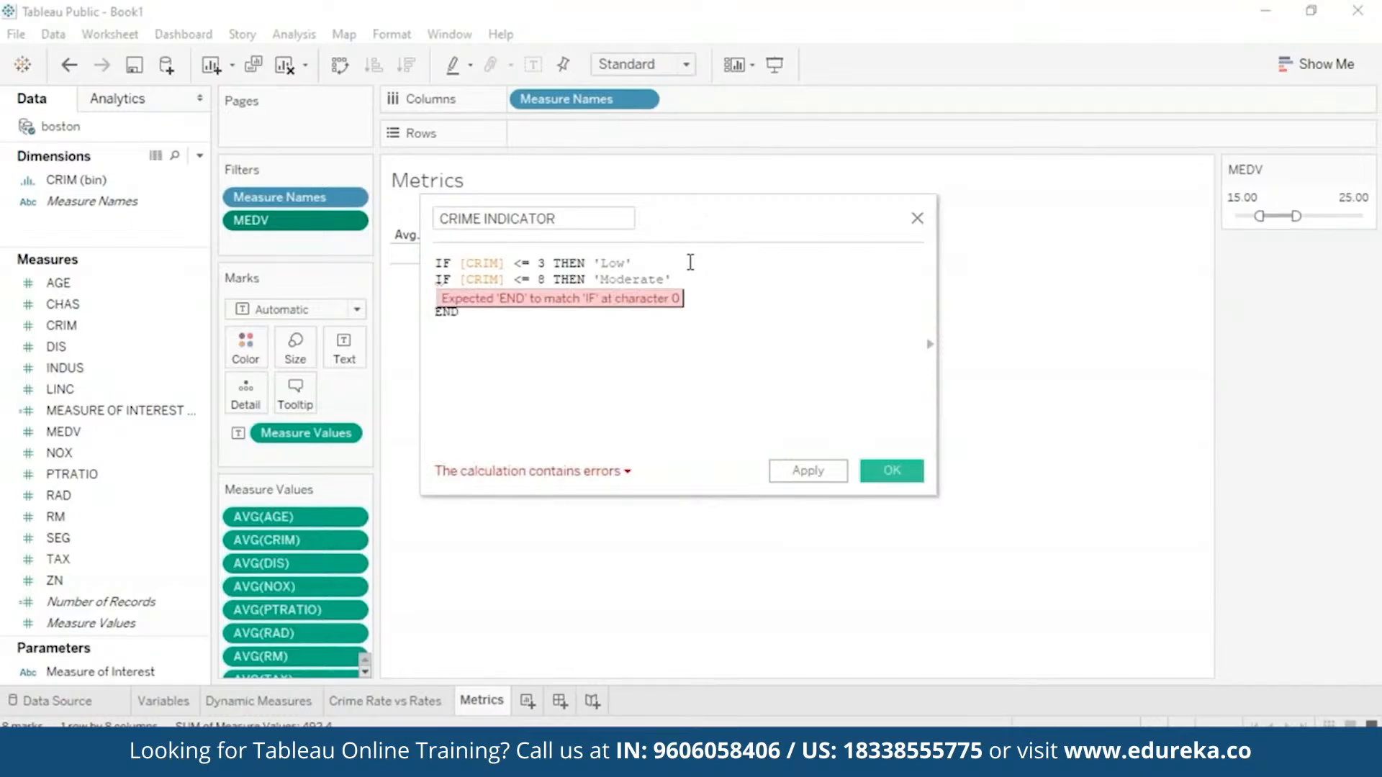
Step: Change the IF of the 'Moderate' condition in the formula to ELSEIF
{"action": "type", "text": "ELSE"}
{"action": "key", "text": "Down"}
{"action": "key", "text": "Return"}
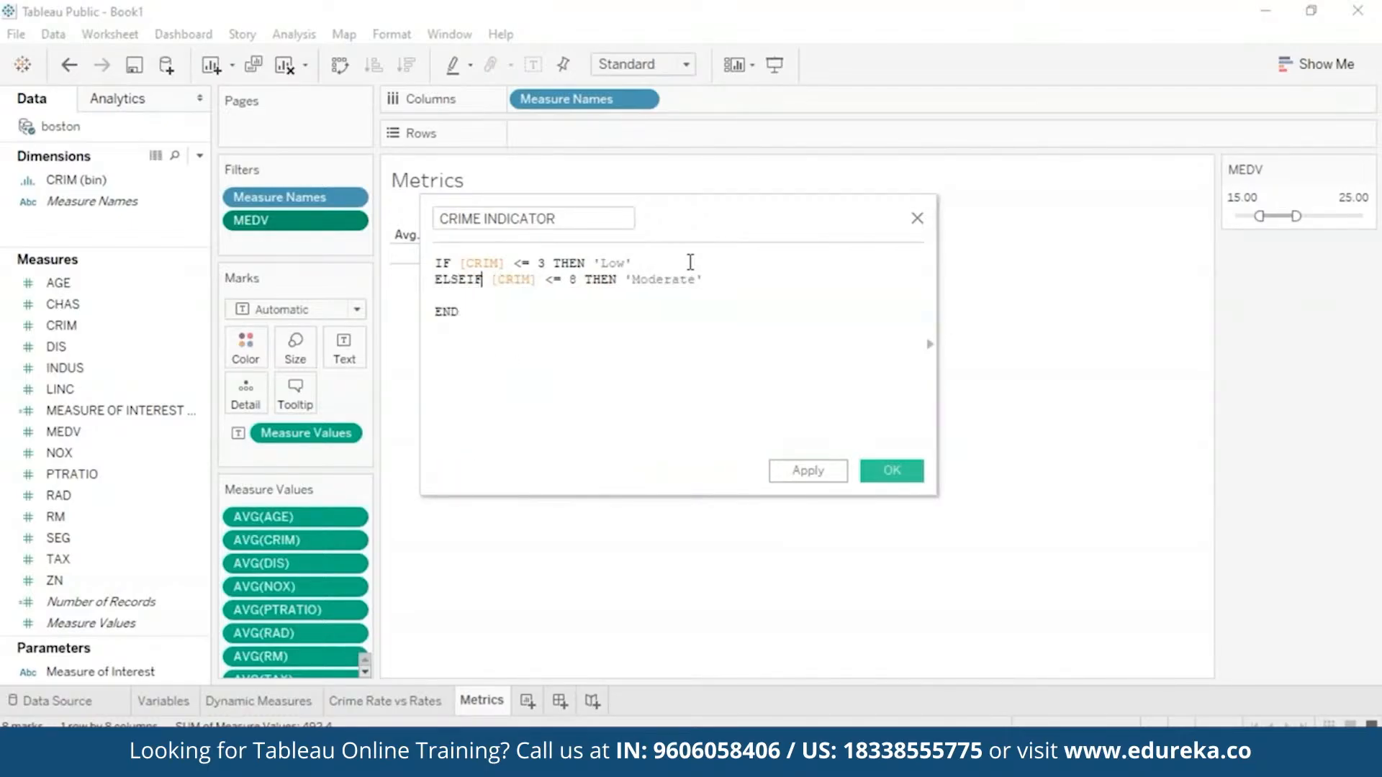
Step: Add an ELSE 'High' branch before END in the CRIME INDICATOR formula
{"action": "type", "text": "else"}
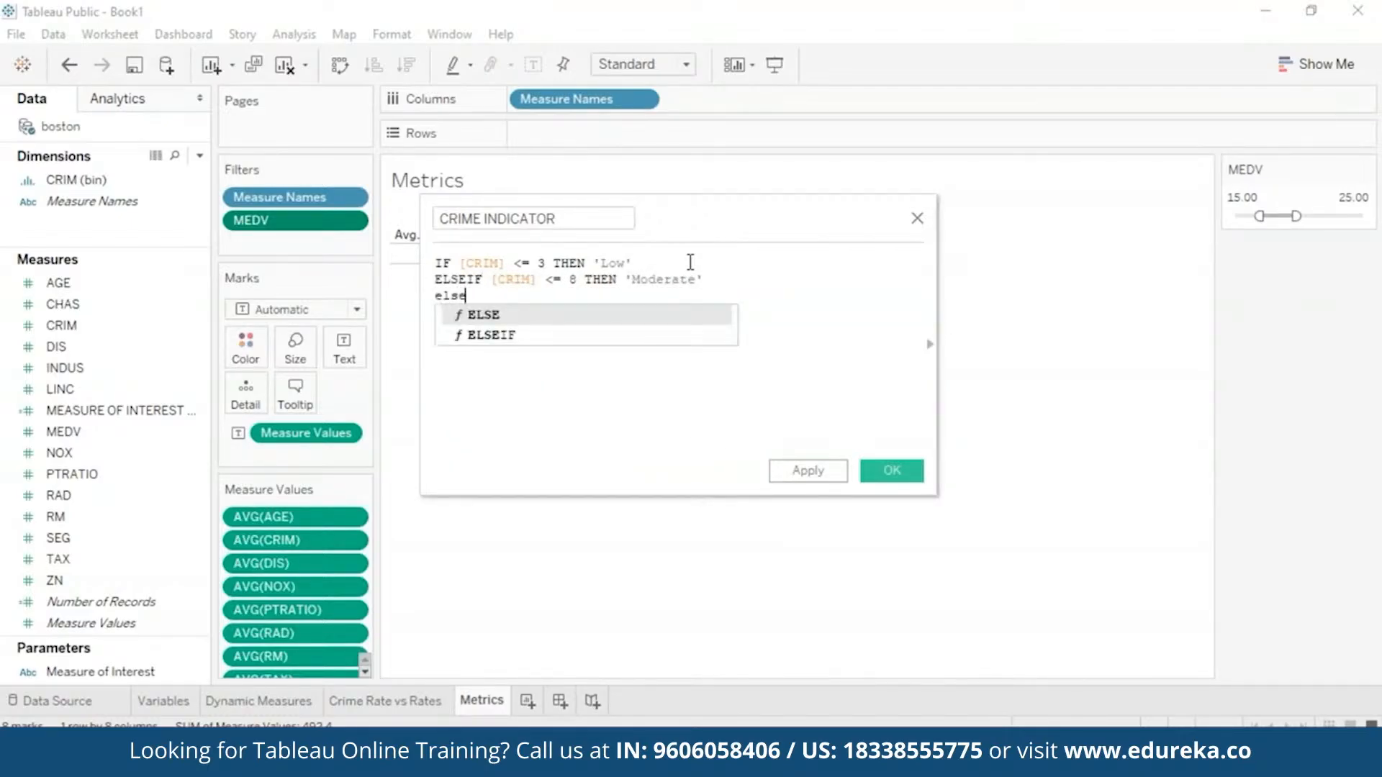
{"action": "key", "text": "Return"}
{"action": "type", "text": "'high"}
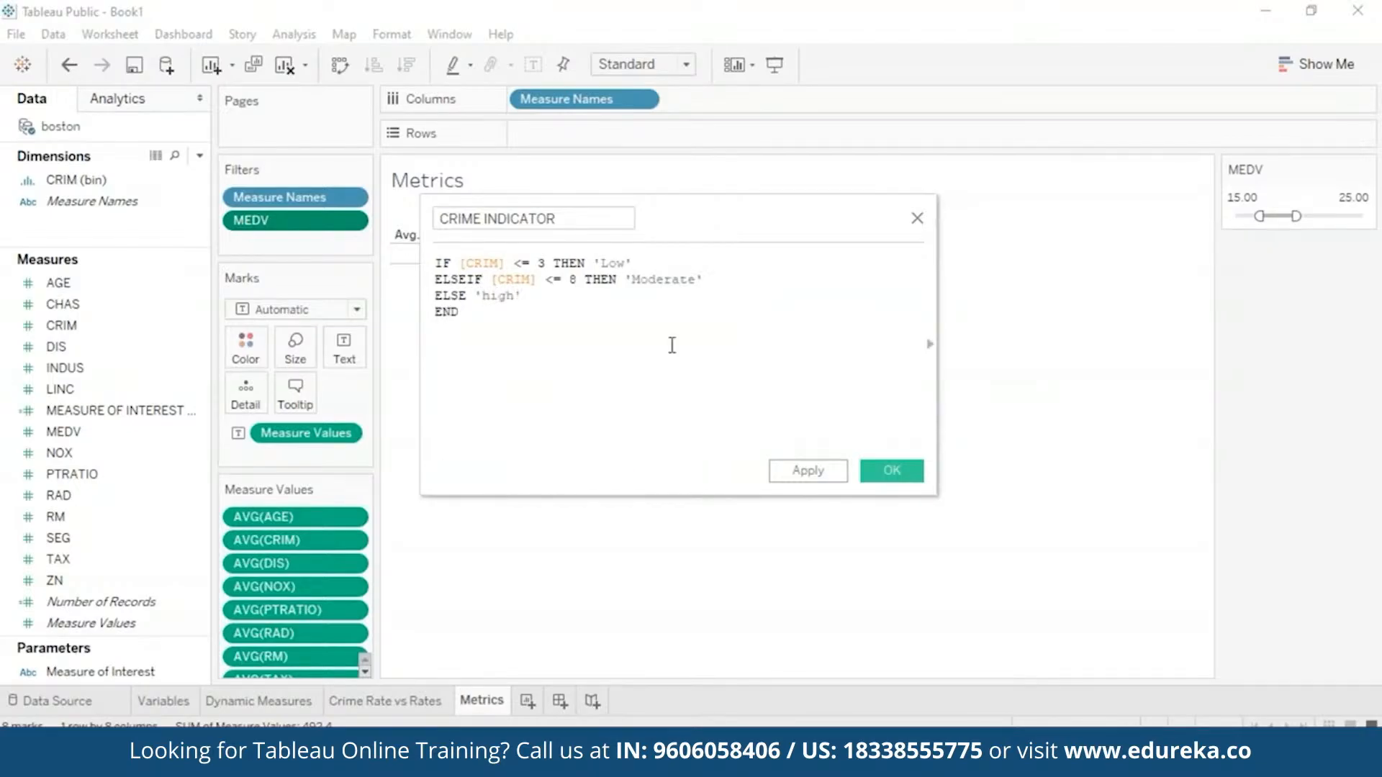
{"action": "key", "text": "Left"}
{"action": "key", "text": "Left"}
{"action": "key", "text": "Left"}
{"action": "key", "text": "BackSpace"}
{"action": "type", "text": "H"}
{"action": "key", "text": "Down"}
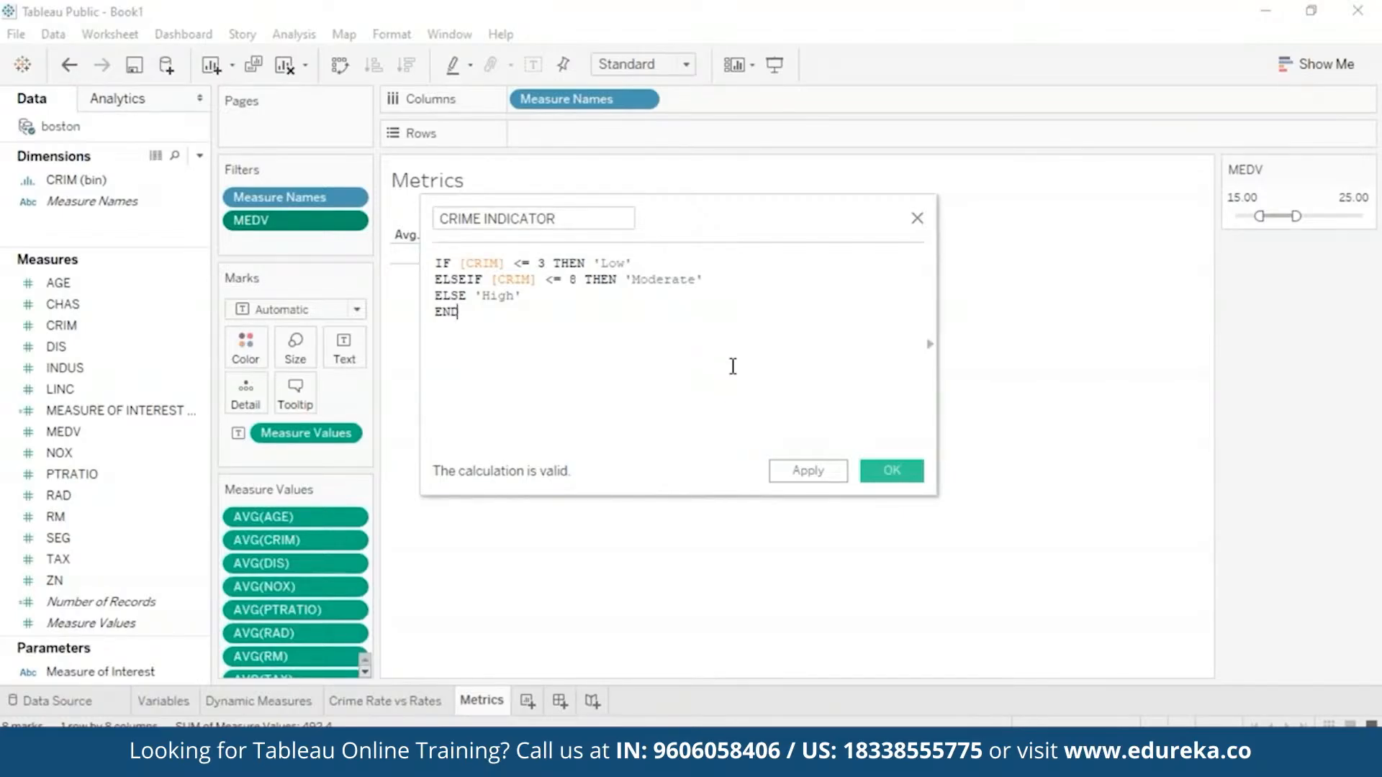
Step: Apply the CRIME INDICATOR calculation and close its editor
{"action": "left_click", "coordinate": [829, 471]}
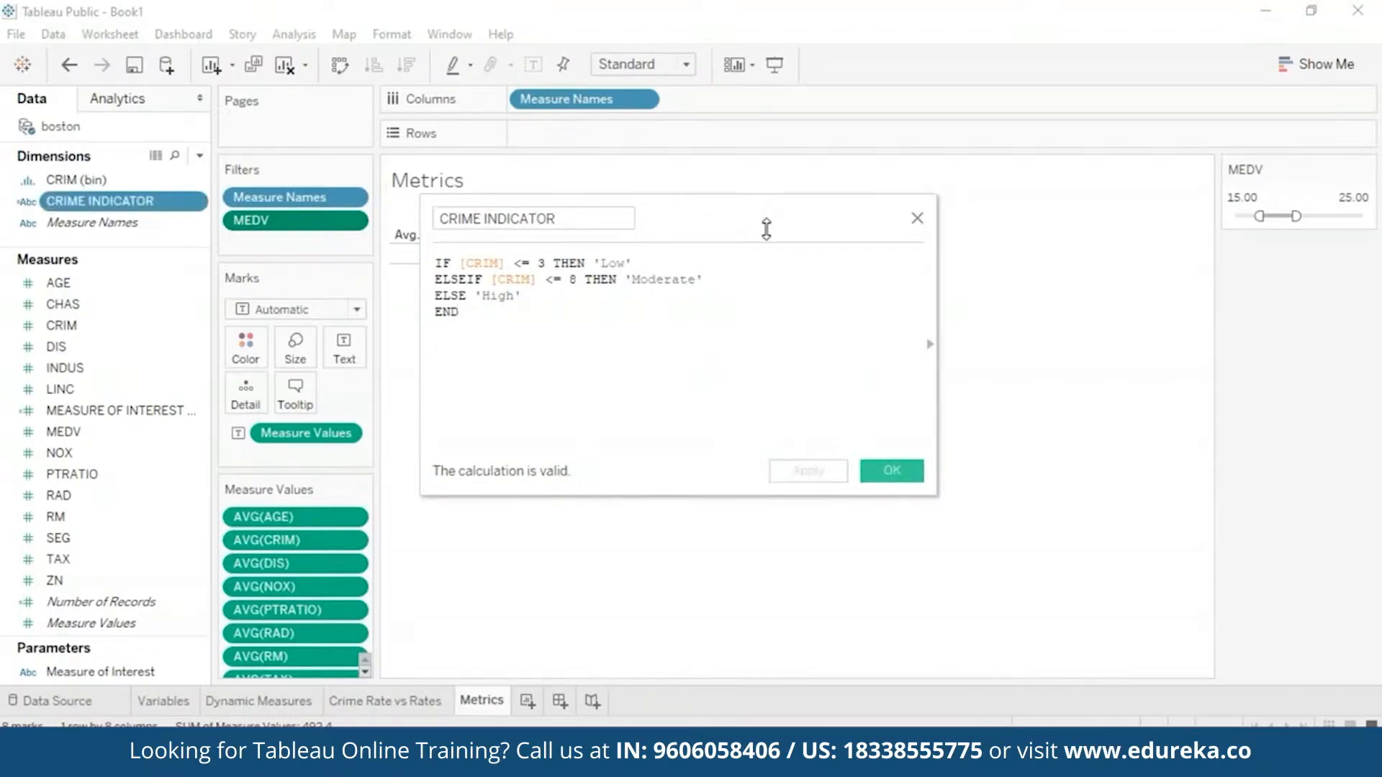
{"action": "left_click_drag", "start_coordinate": [765, 218], "coordinate": [765, 330]}
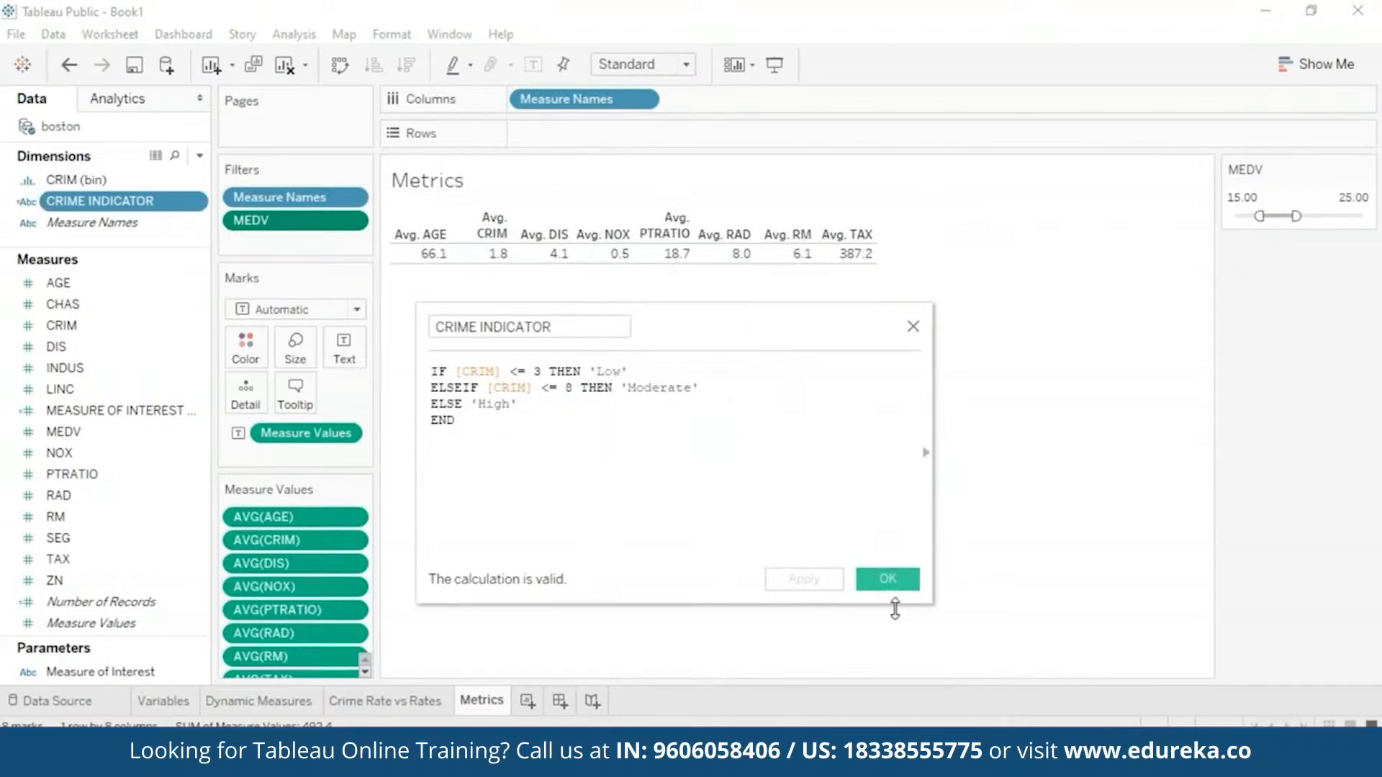
{"action": "left_click", "coordinate": [890, 576]}
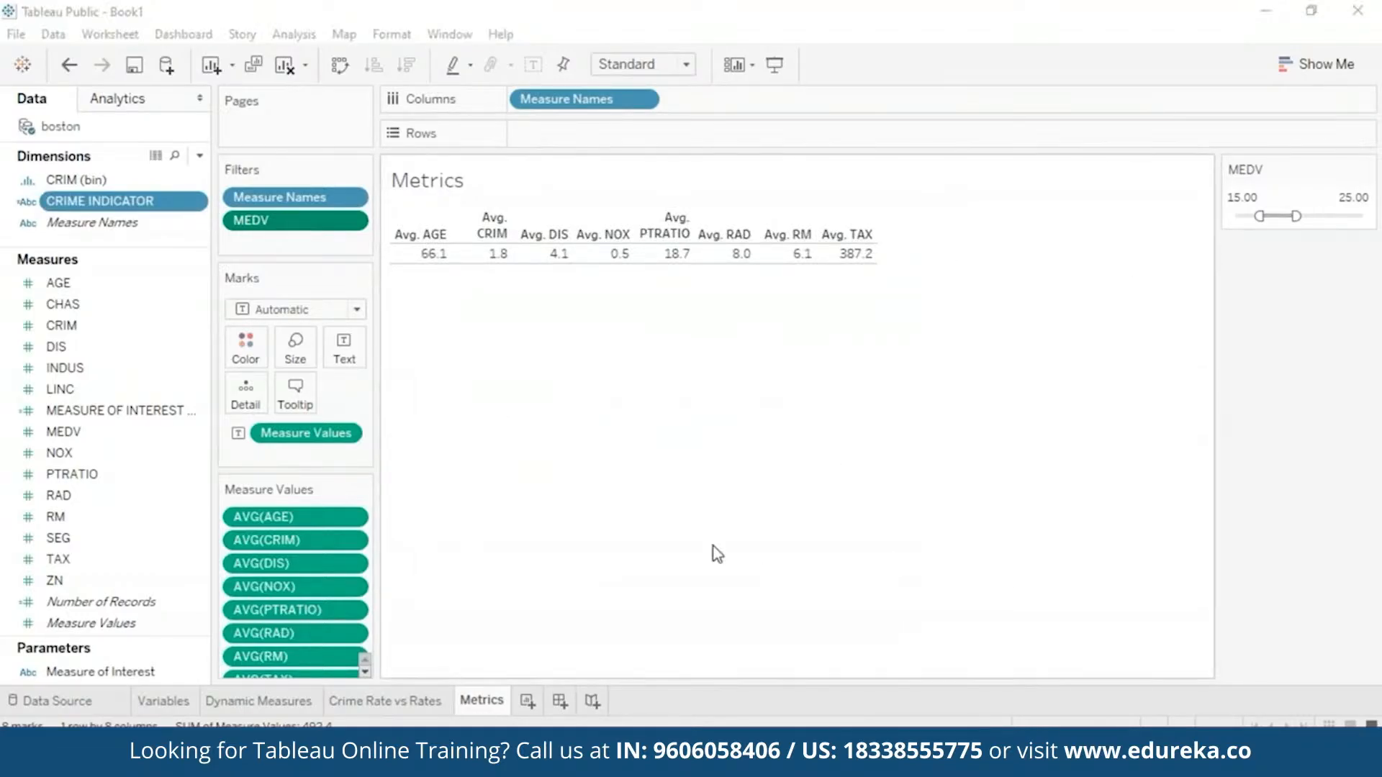
Step: Create a new worksheet listing CRIME INDICATOR categories as rows with summed MEDV as their values
{"action": "left_click", "coordinate": [526, 701]}
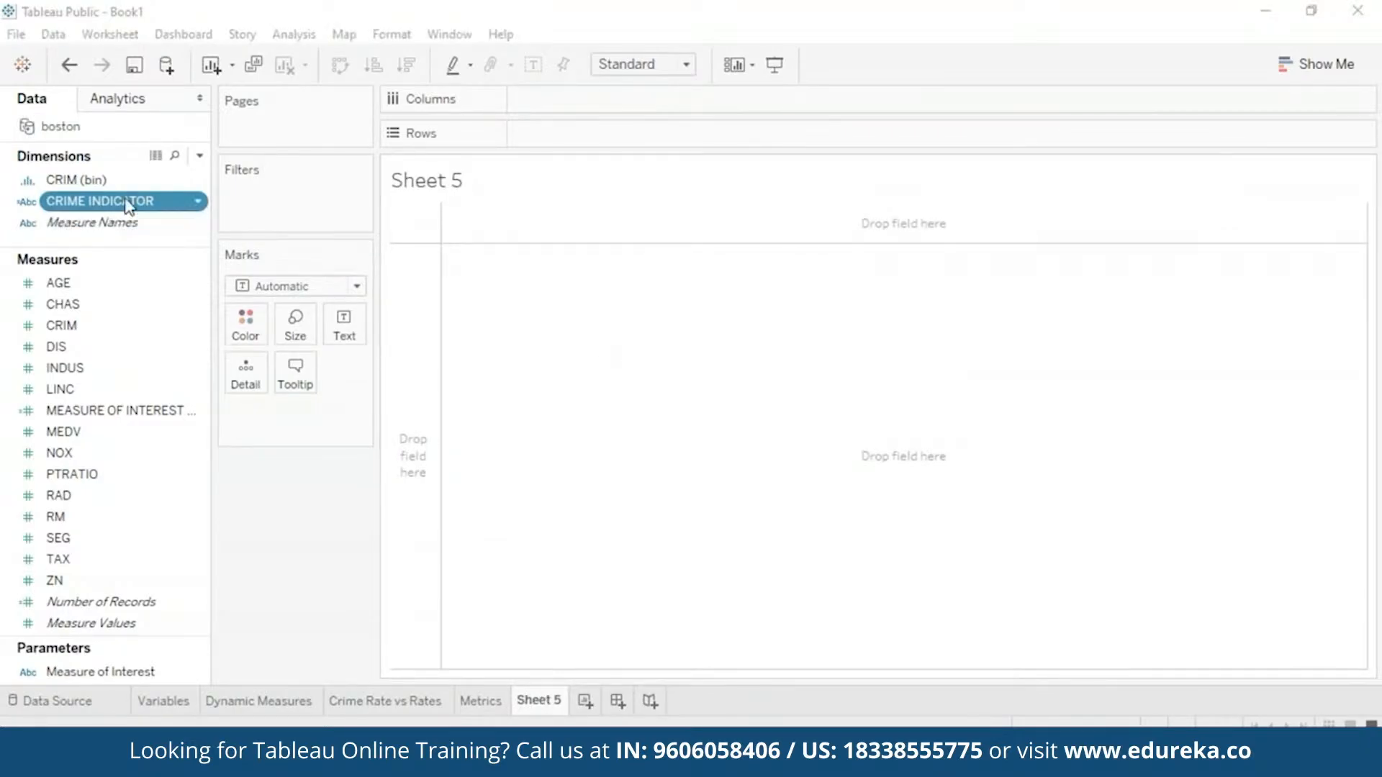
{"action": "left_click_drag", "start_coordinate": [172, 203], "coordinate": [691, 385]}
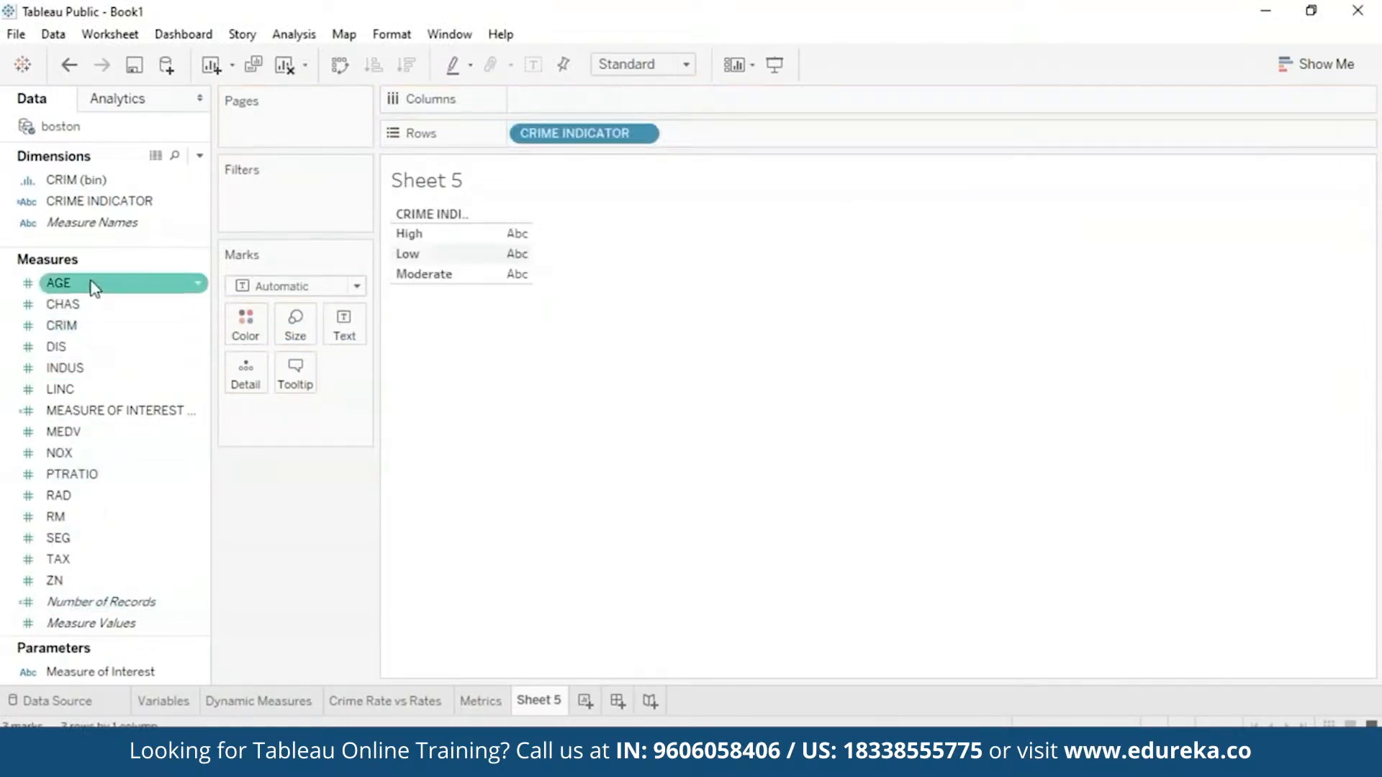
{"action": "left_click_drag", "start_coordinate": [108, 431], "coordinate": [756, 360]}
{"action": "left_click_drag", "start_coordinate": [58, 431], "coordinate": [512, 254]}
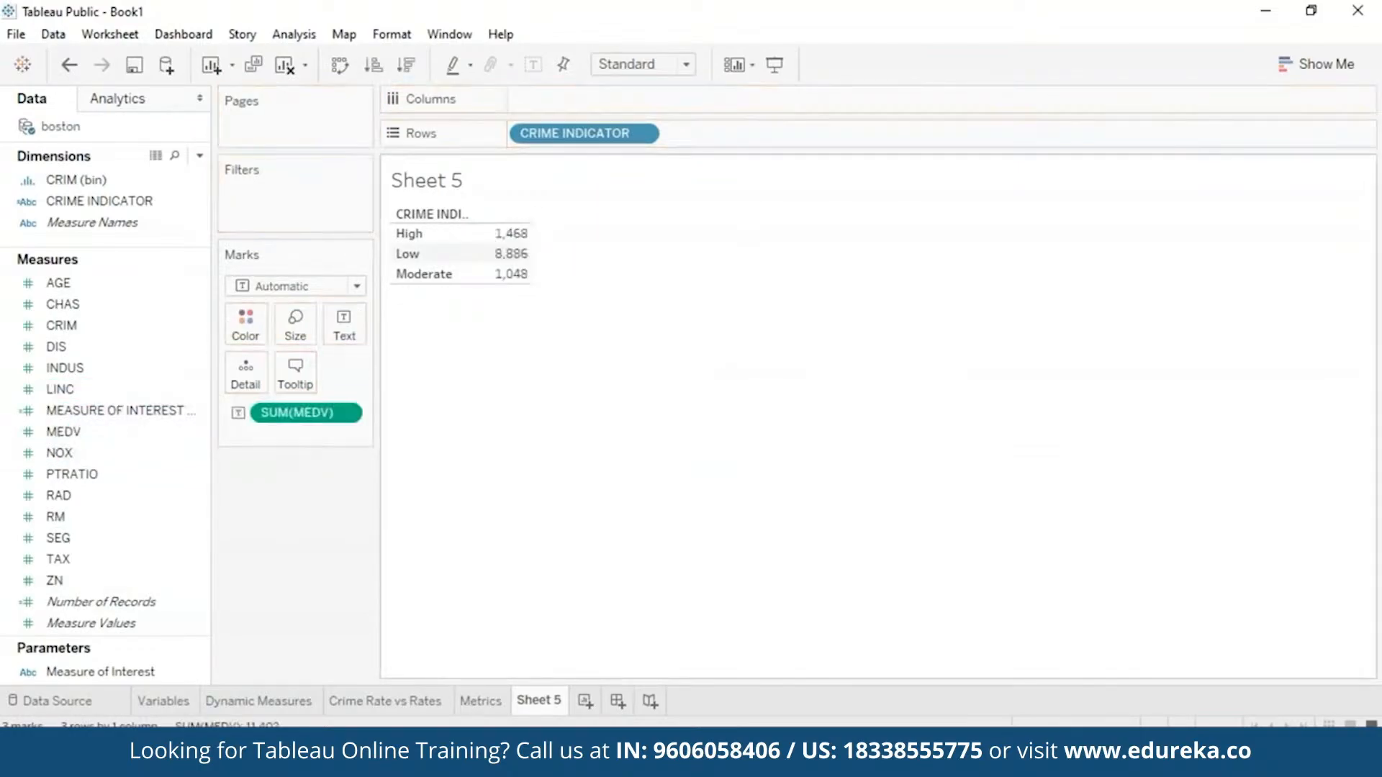
Step: Convert the crime indicator table to a pie chart
{"action": "left_click", "coordinate": [1319, 74]}
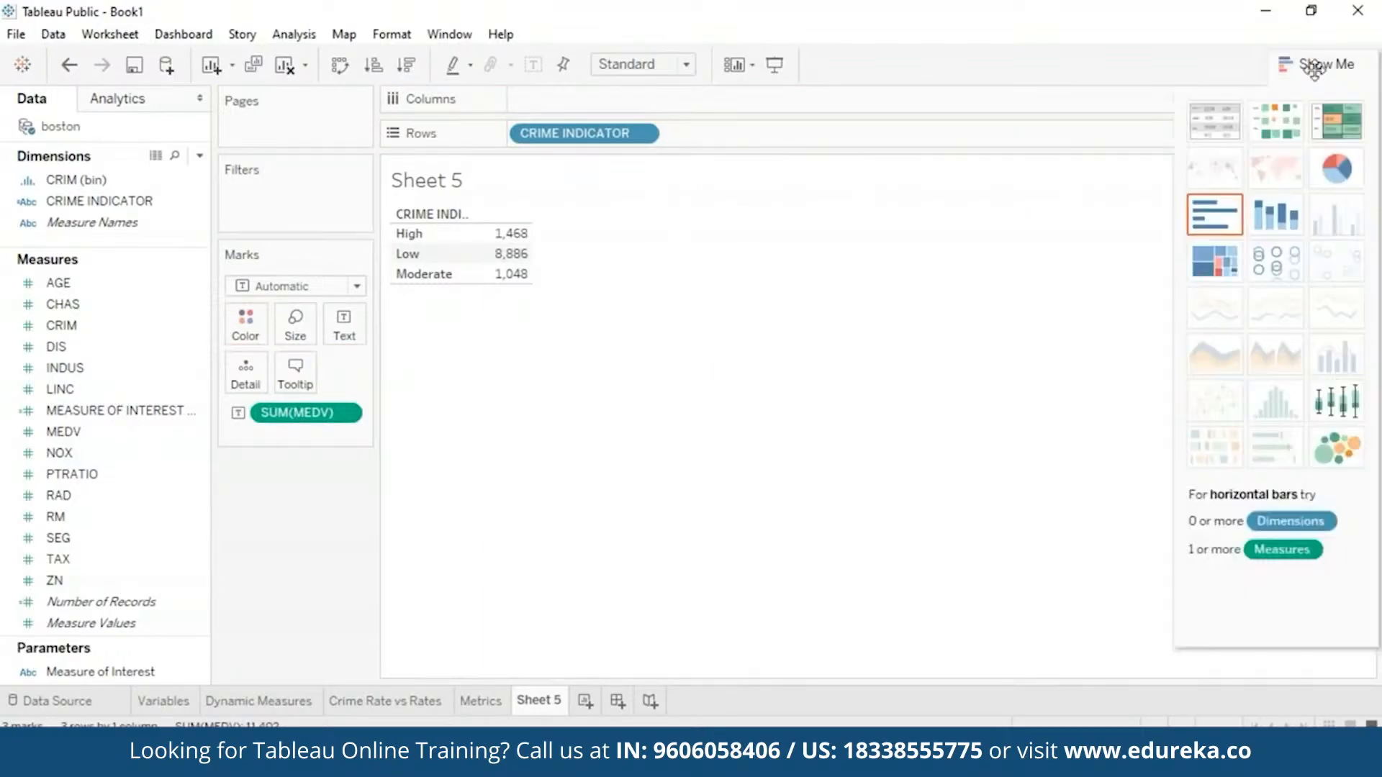
{"action": "left_click", "coordinate": [1342, 168]}
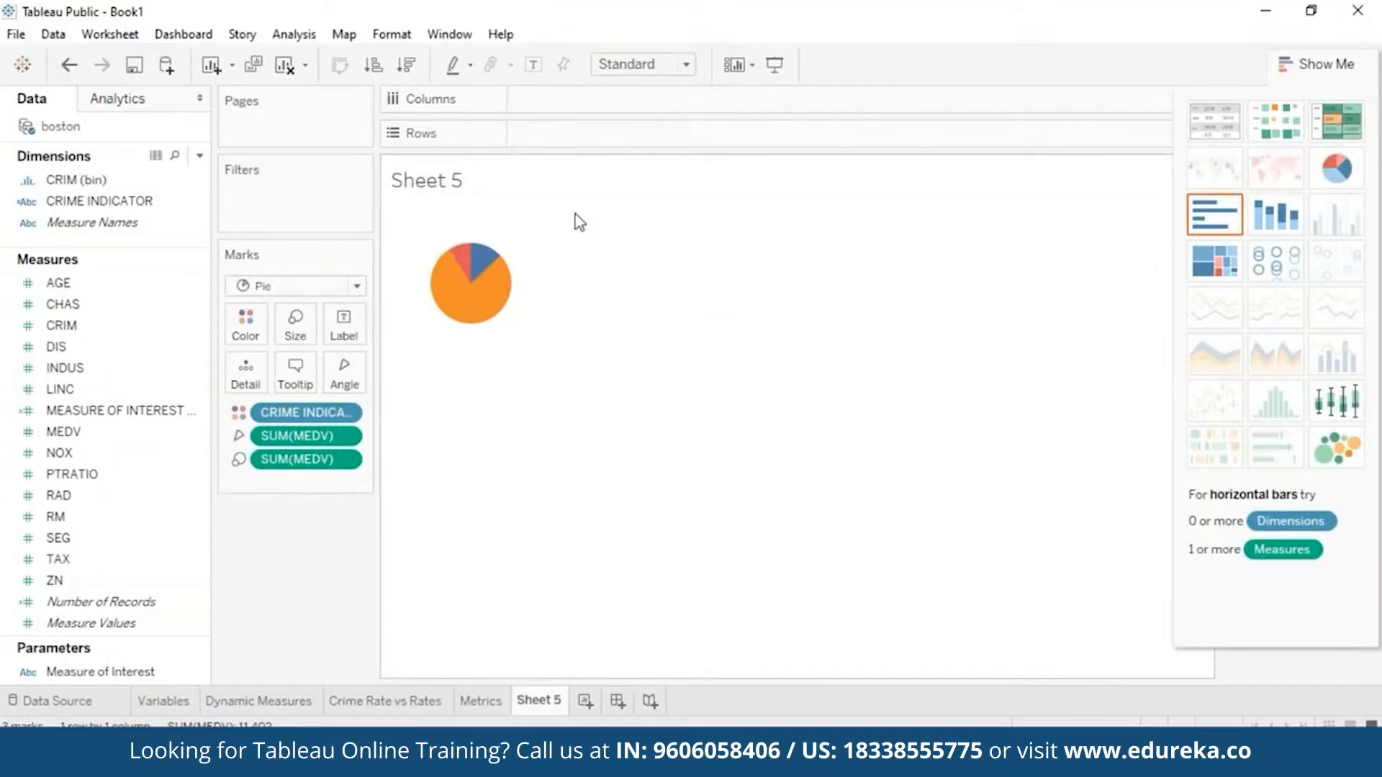
{"action": "left_click", "coordinate": [1330, 65]}
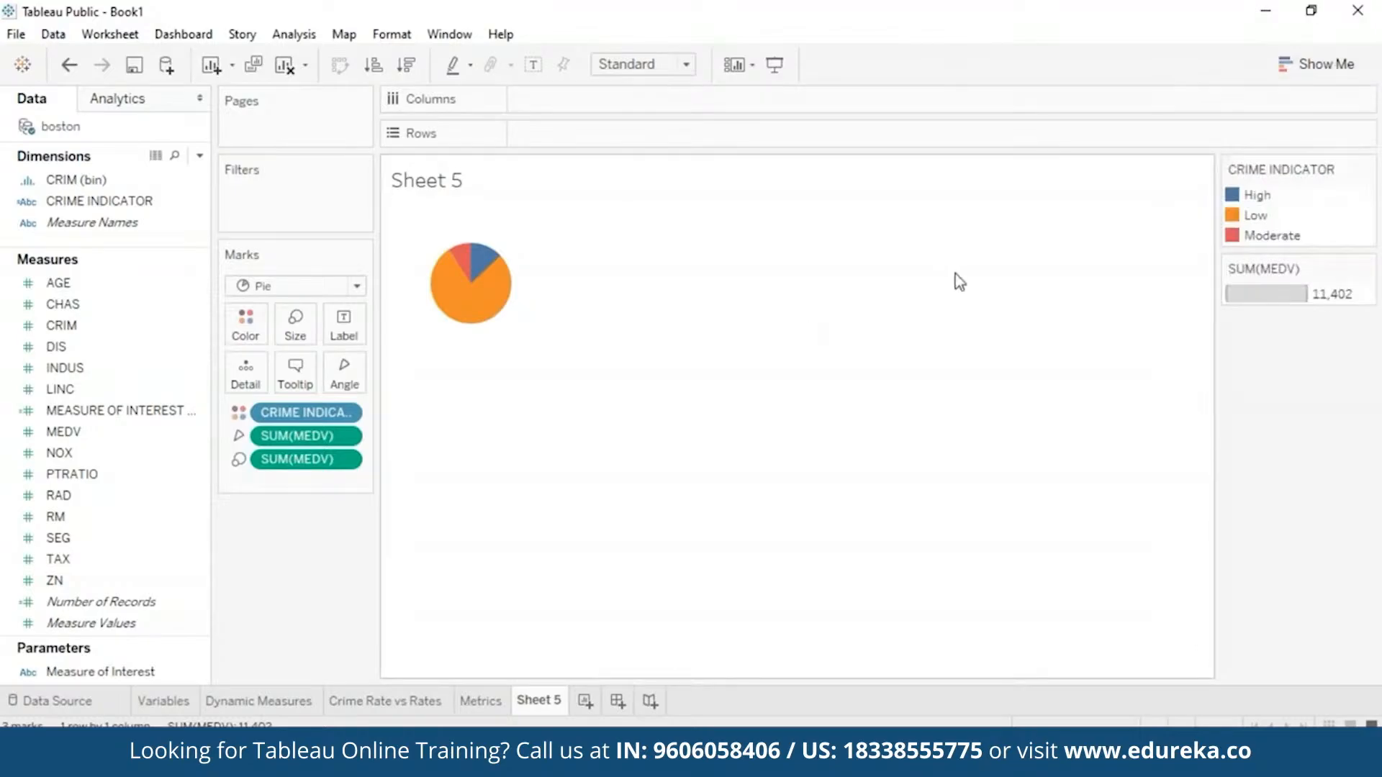
Step: Color the CRIME INDICATOR categories: High red, Low green and Moderate yellow
{"action": "left_click", "coordinate": [260, 323]}
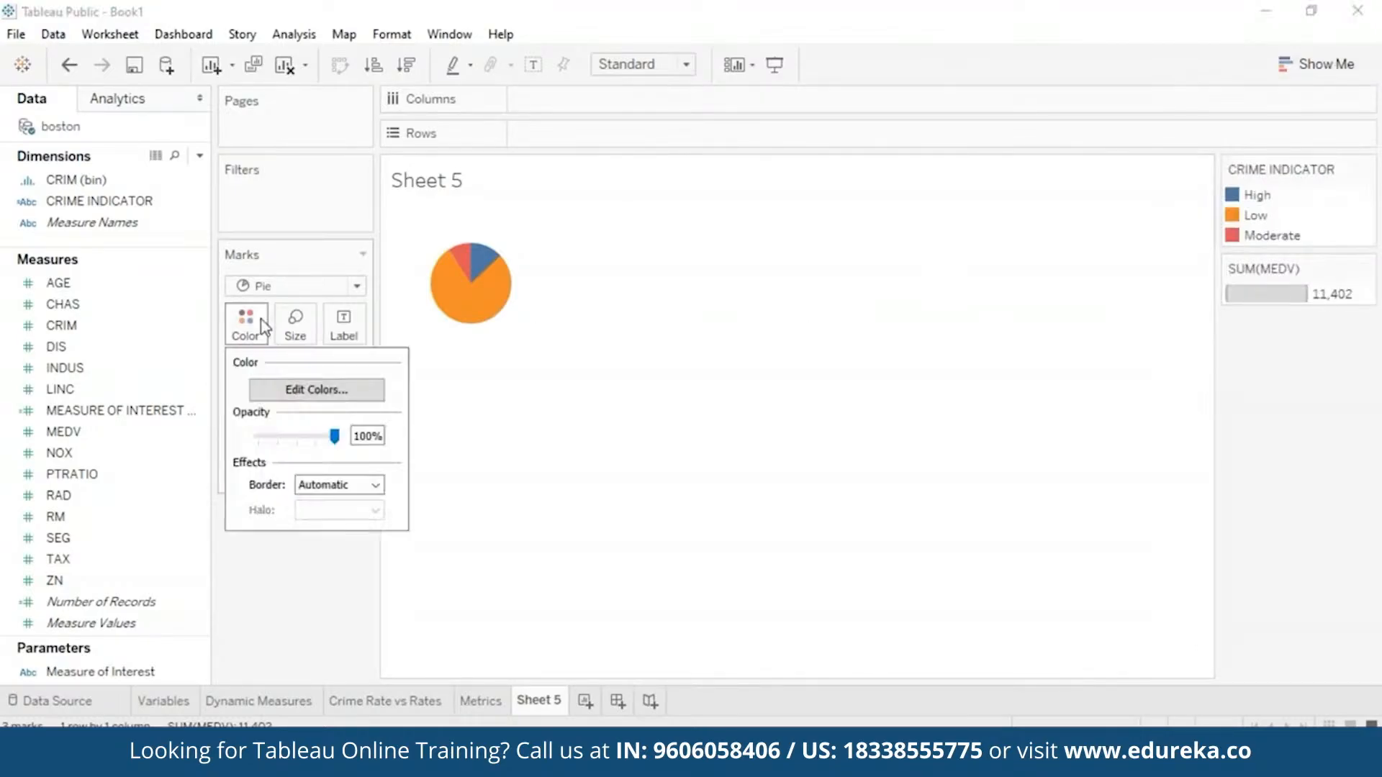
{"action": "left_click", "coordinate": [305, 393]}
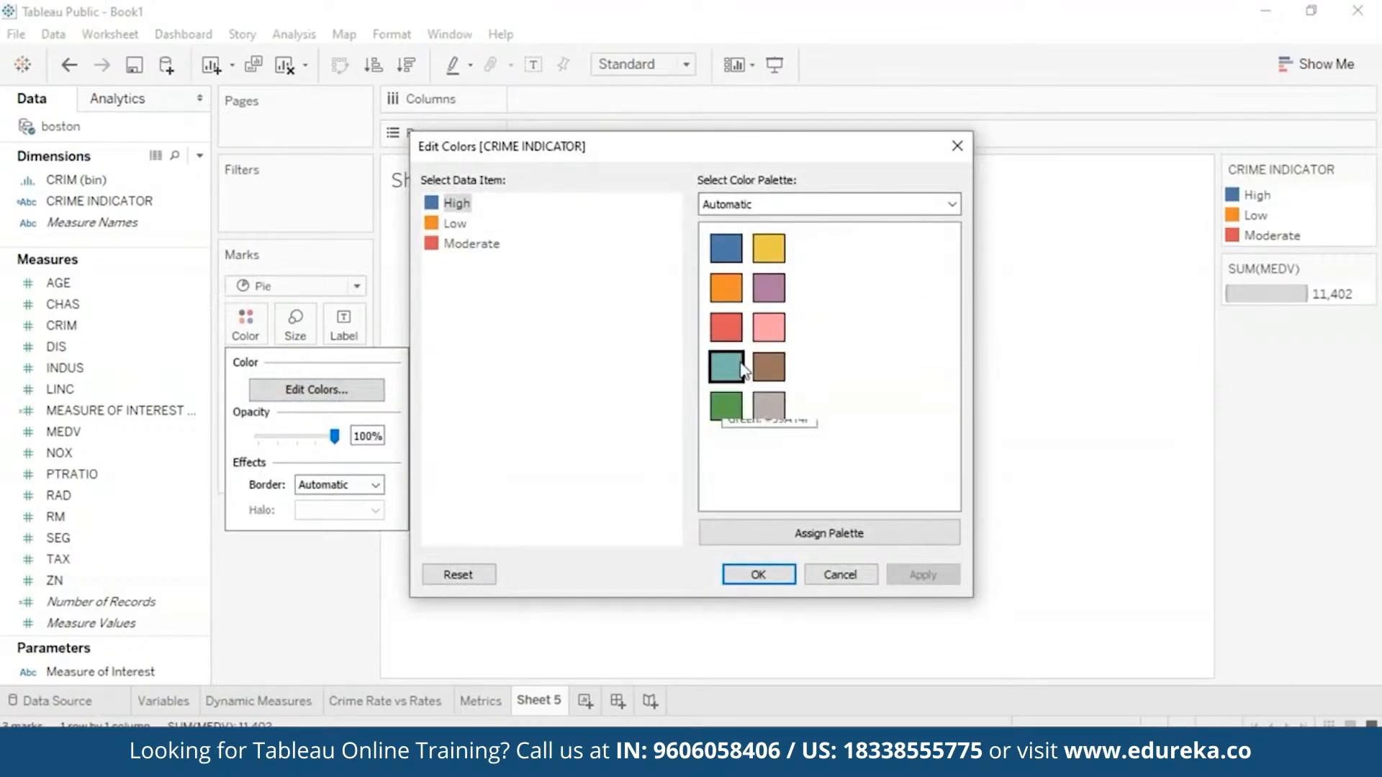
{"action": "left_click", "coordinate": [726, 328]}
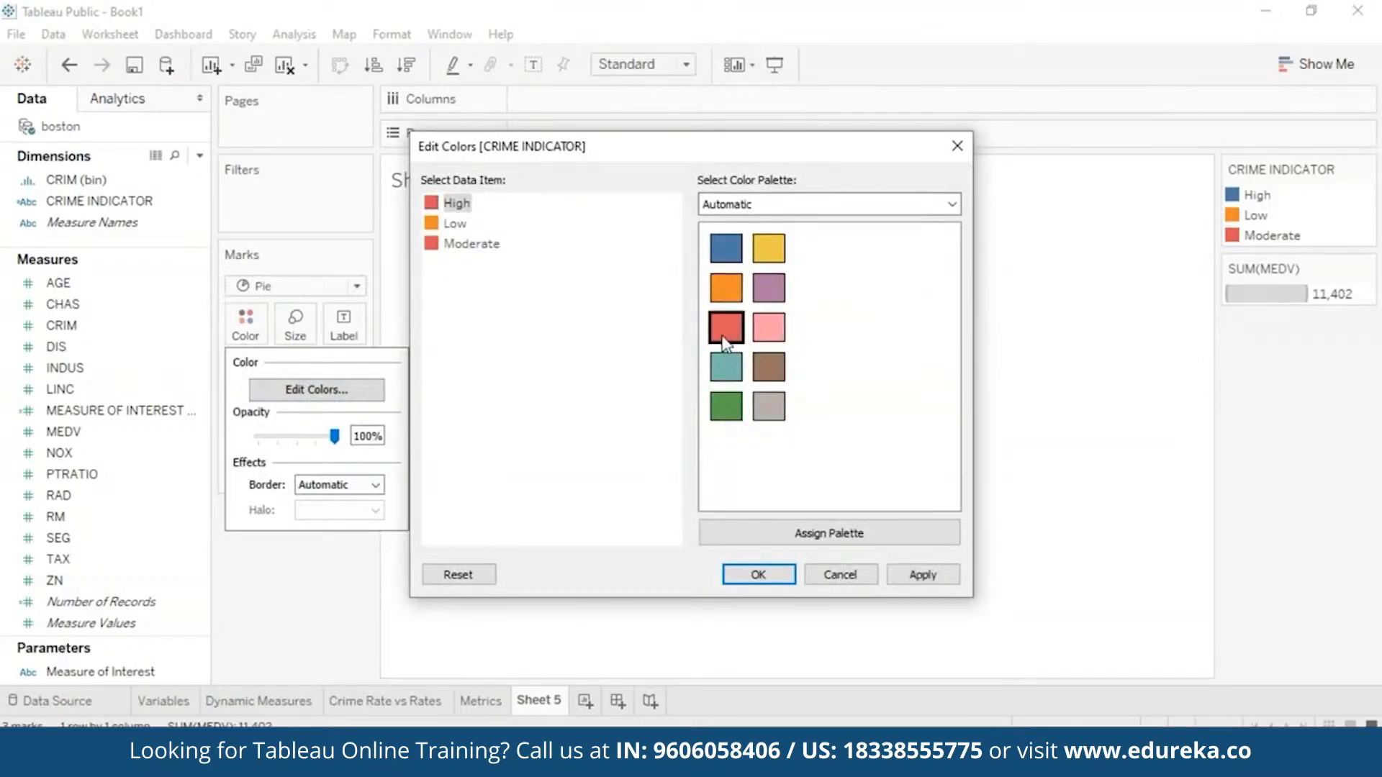
{"action": "left_click", "coordinate": [455, 224]}
{"action": "left_click", "coordinate": [718, 411]}
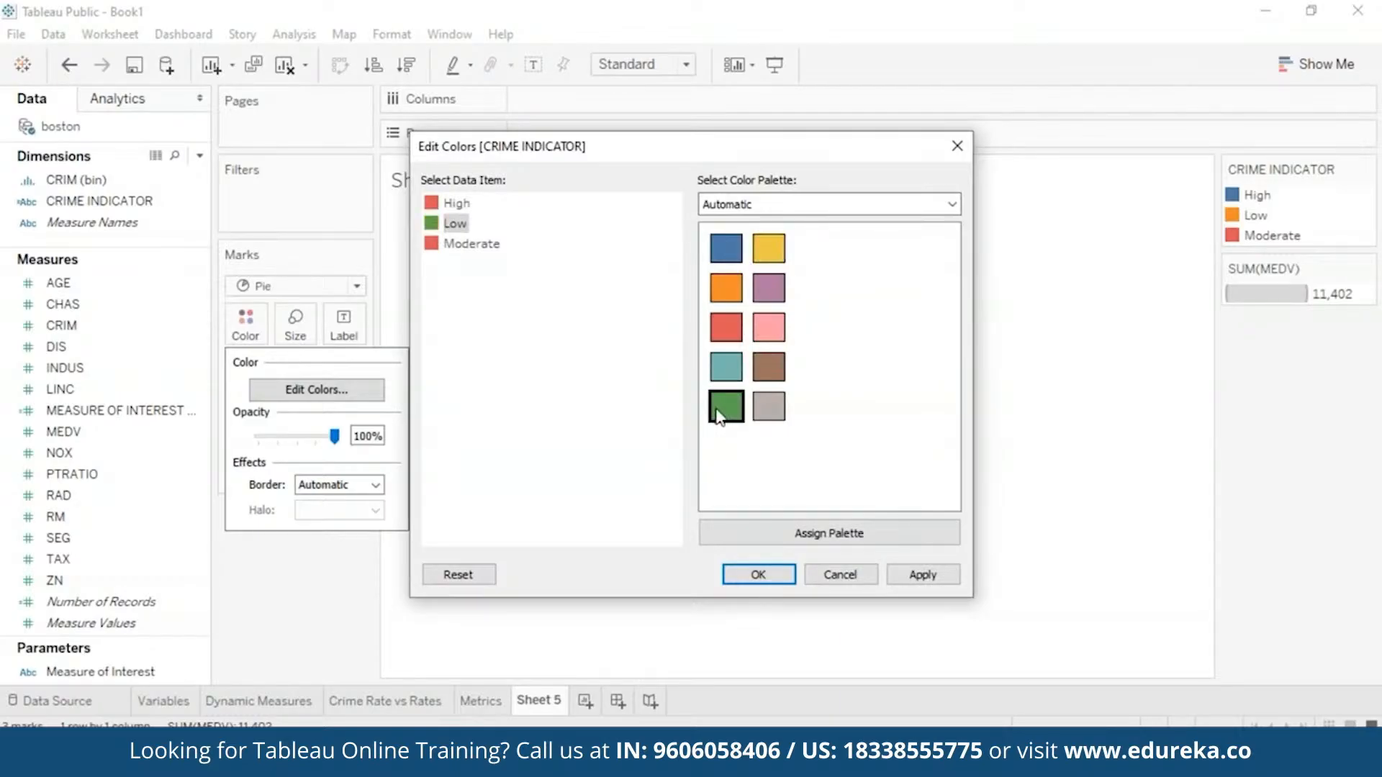
{"action": "left_click", "coordinate": [432, 246]}
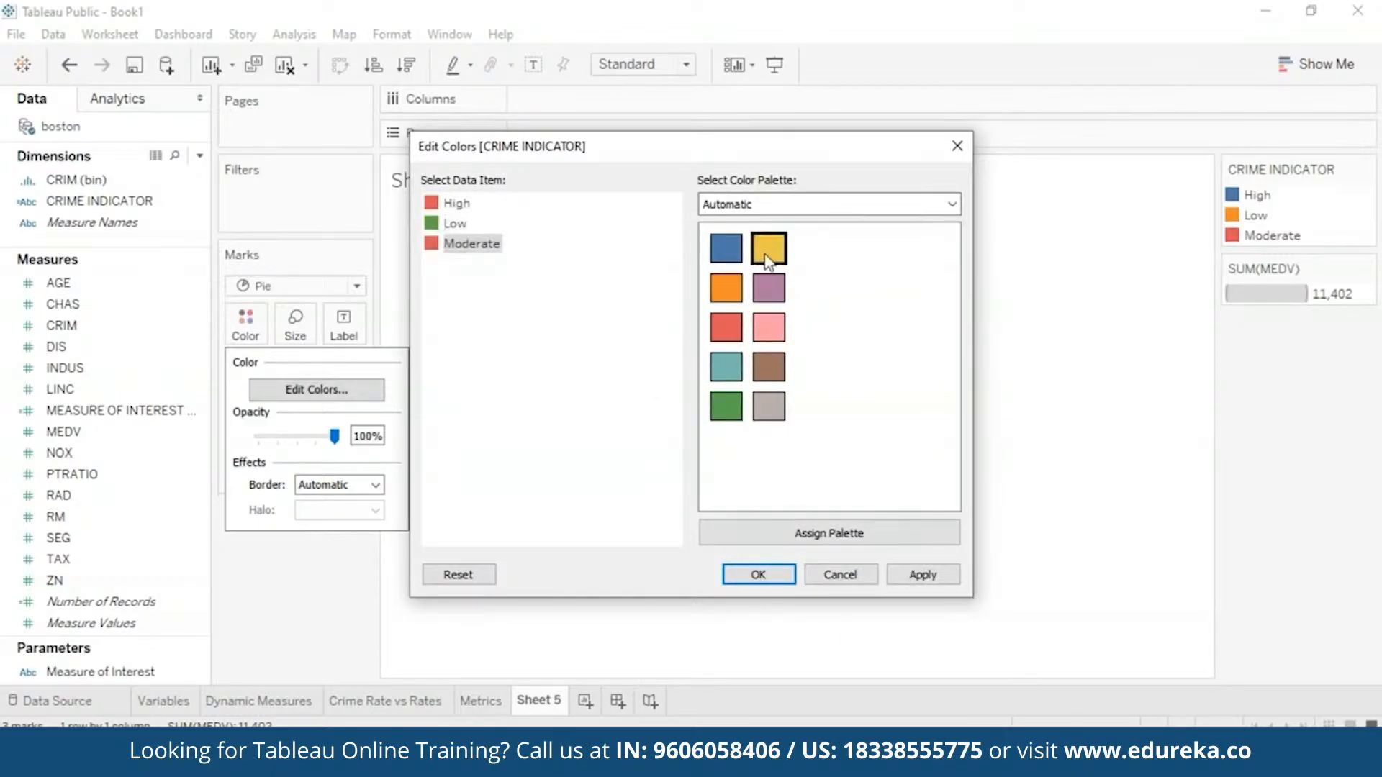
{"action": "left_click", "coordinate": [768, 249]}
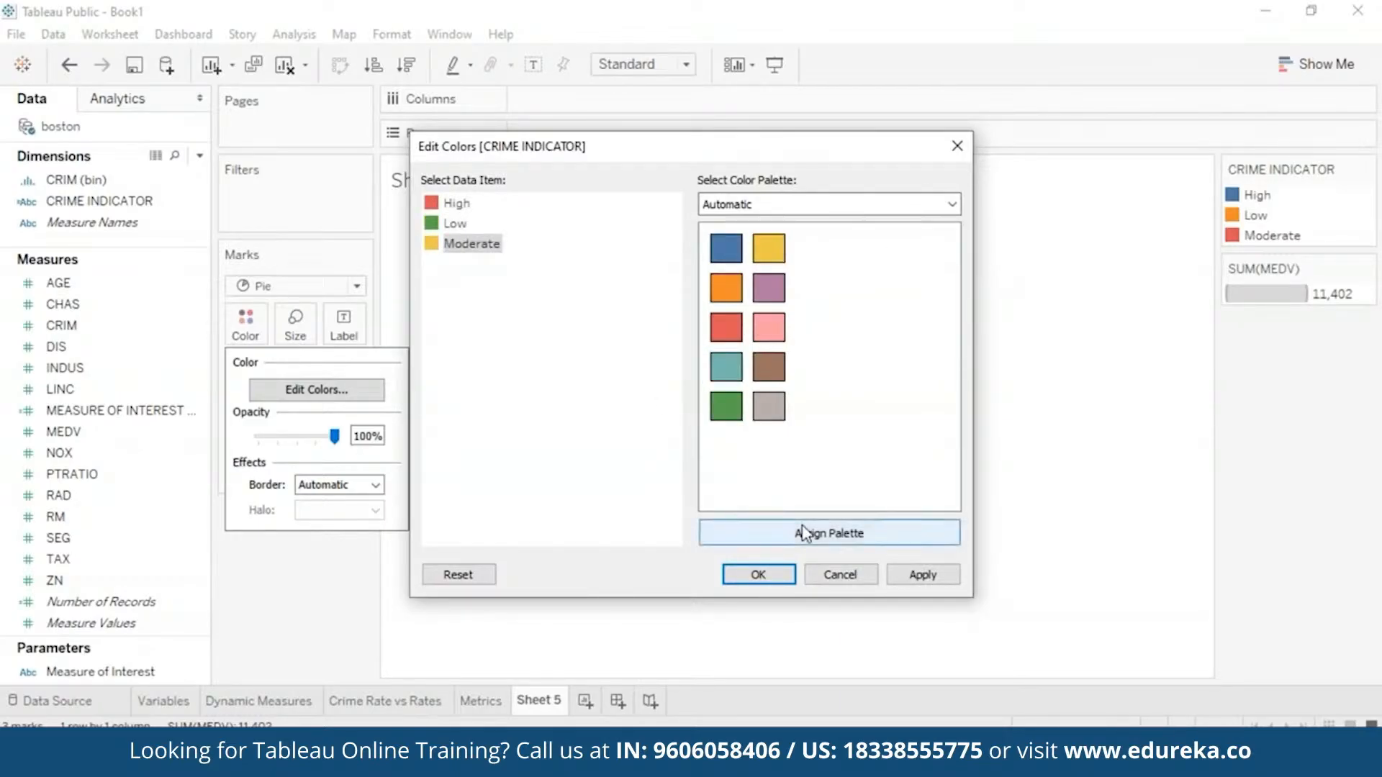
{"action": "left_click", "coordinate": [926, 578]}
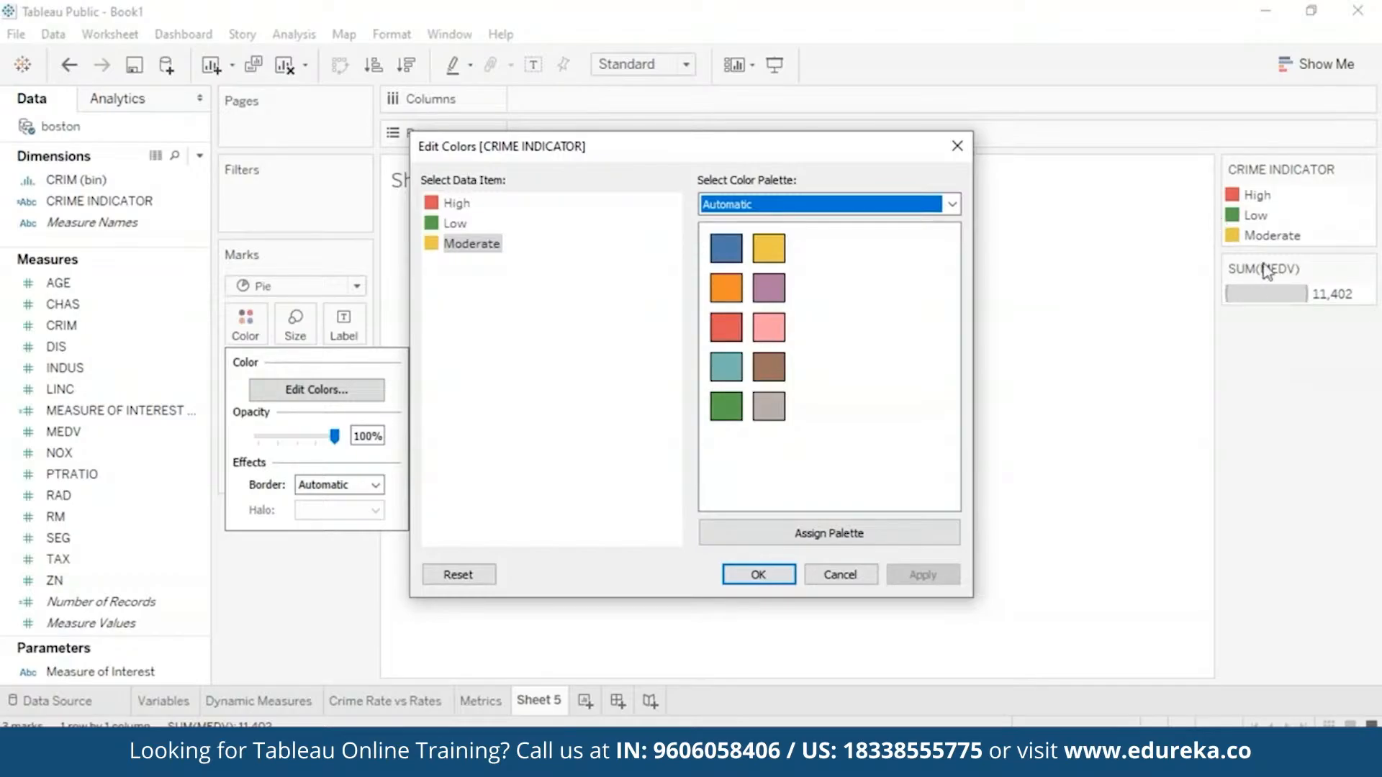
{"action": "left_click", "coordinate": [758, 574]}
Step: Filter the pie chart by MEDV as an unaggregated dimension, keeping the full range of 5 to 50
{"action": "right_click", "coordinate": [192, 435]}
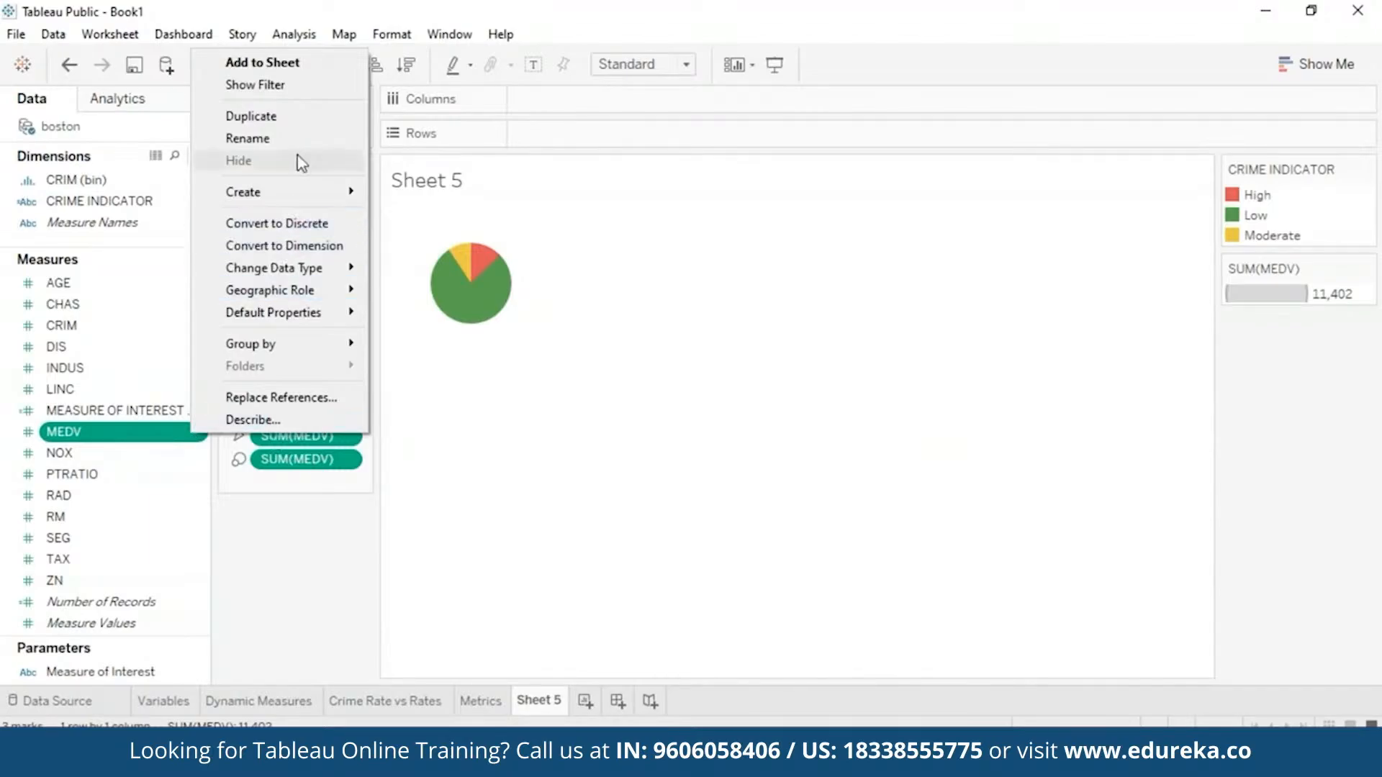
{"action": "left_click", "coordinate": [314, 86]}
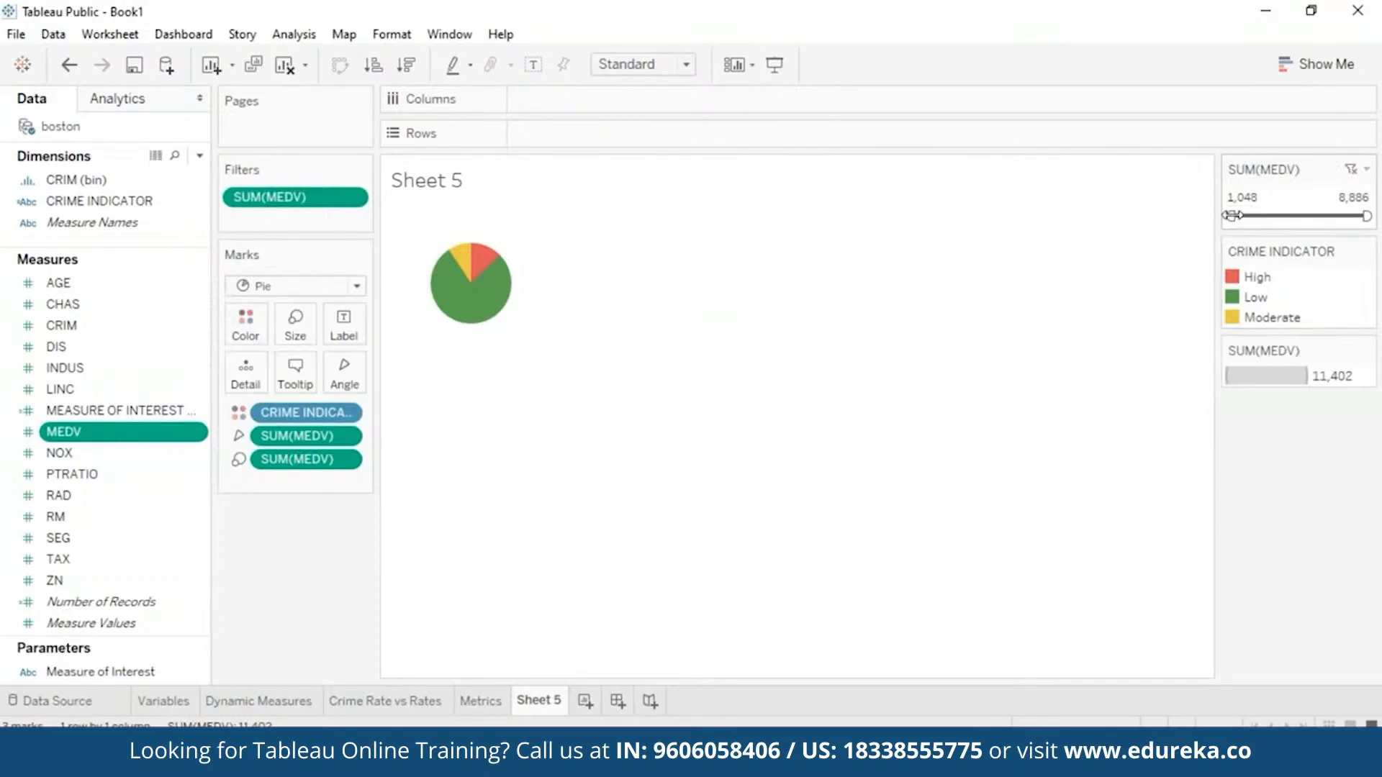
{"action": "left_click", "coordinate": [357, 196]}
{"action": "left_click", "coordinate": [413, 318]}
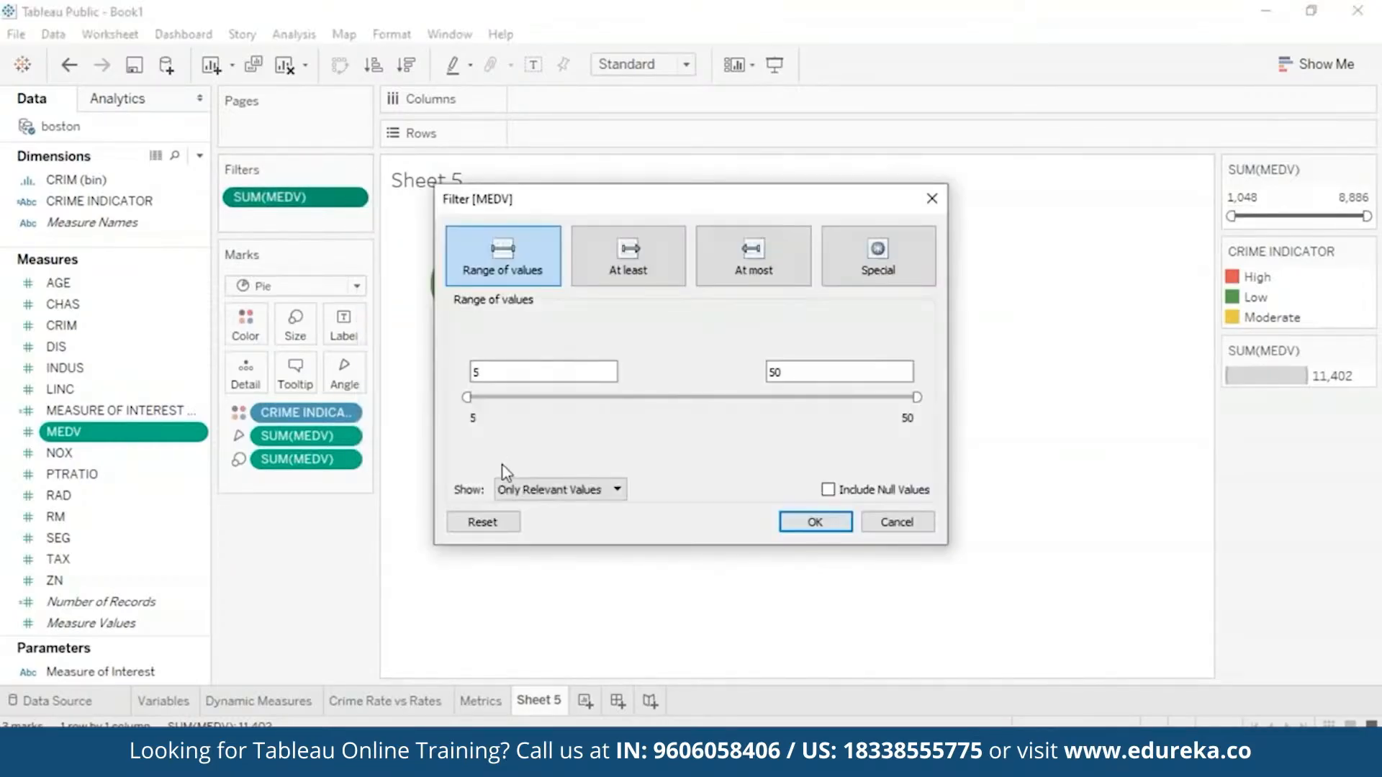
{"action": "left_click", "coordinate": [813, 523]}
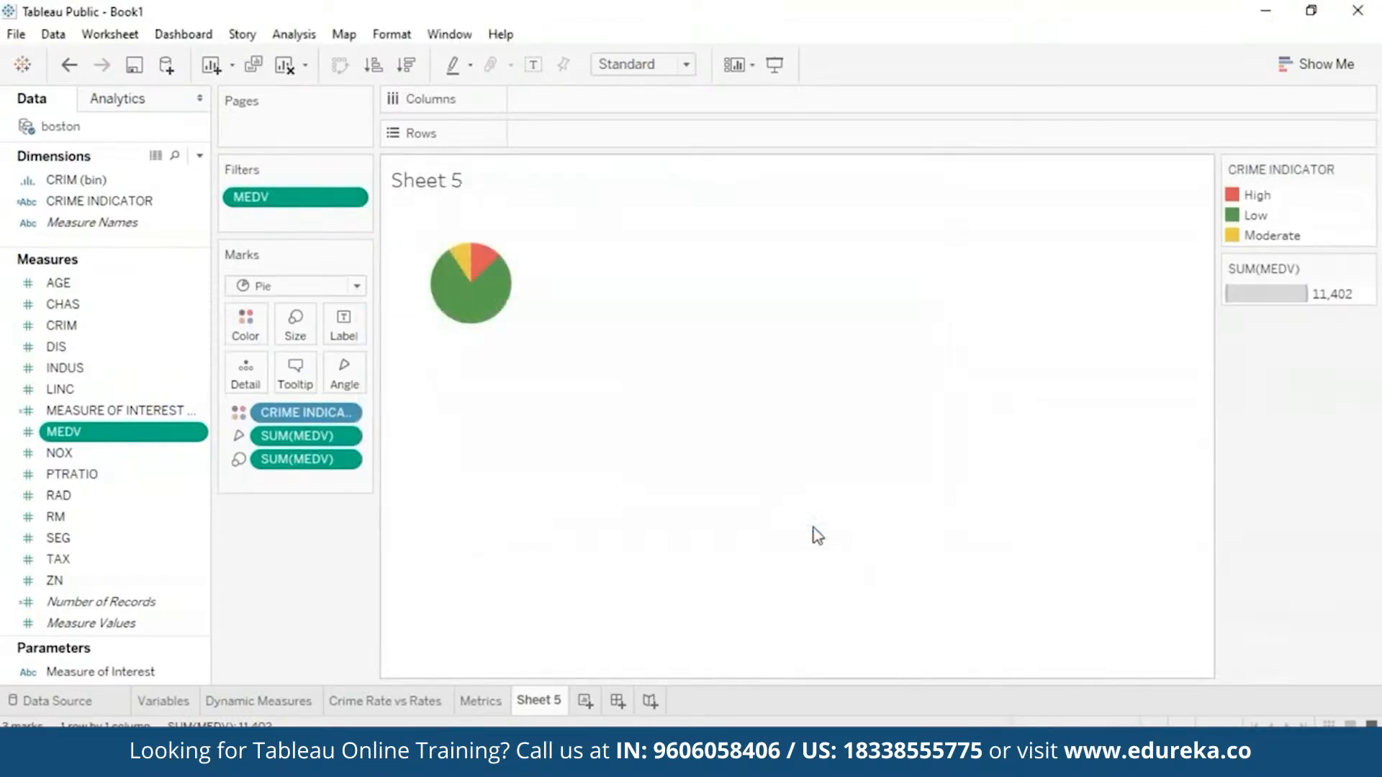
Step: Show the MEDV filter control beside the pie chart
{"action": "left_click", "coordinate": [352, 199]}
{"action": "left_click", "coordinate": [382, 296]}
{"action": "left_click", "coordinate": [358, 197]}
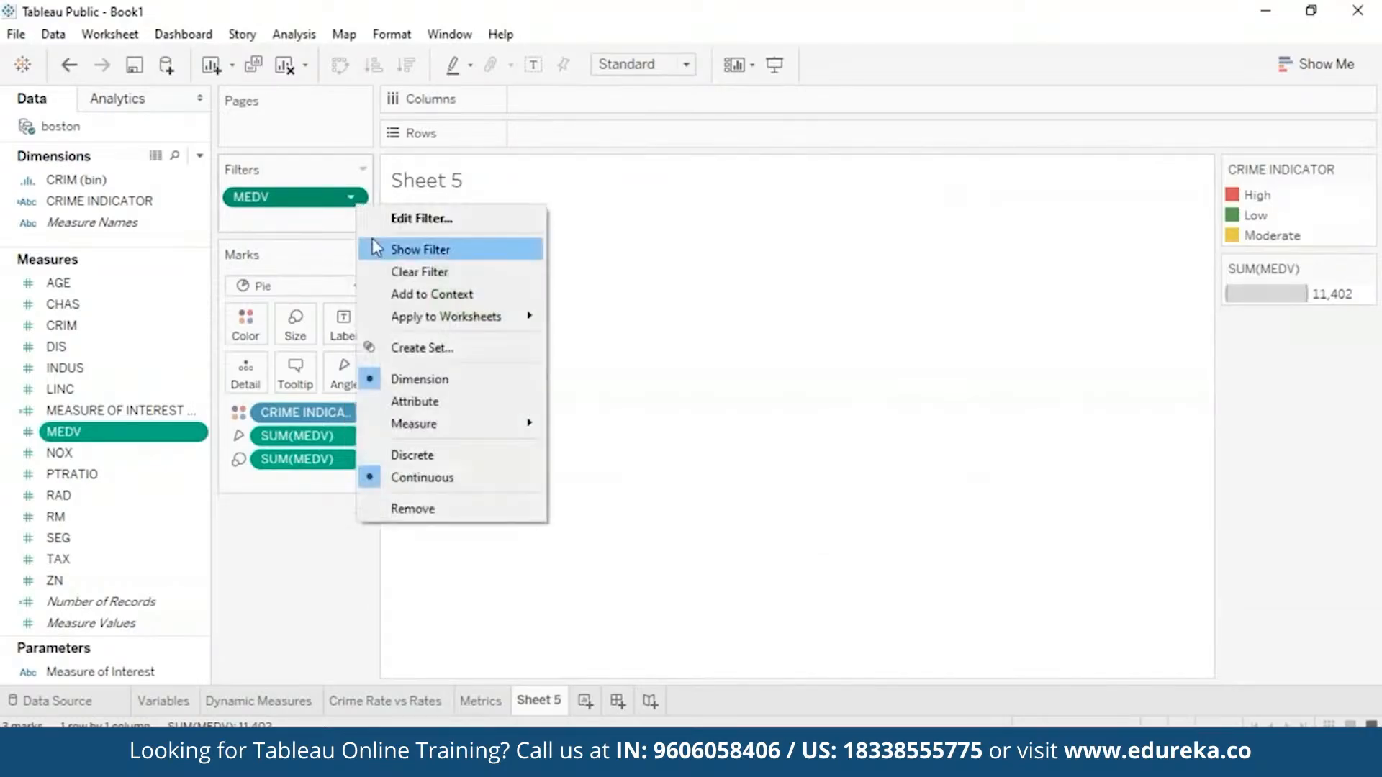
{"action": "left_click", "coordinate": [453, 244]}
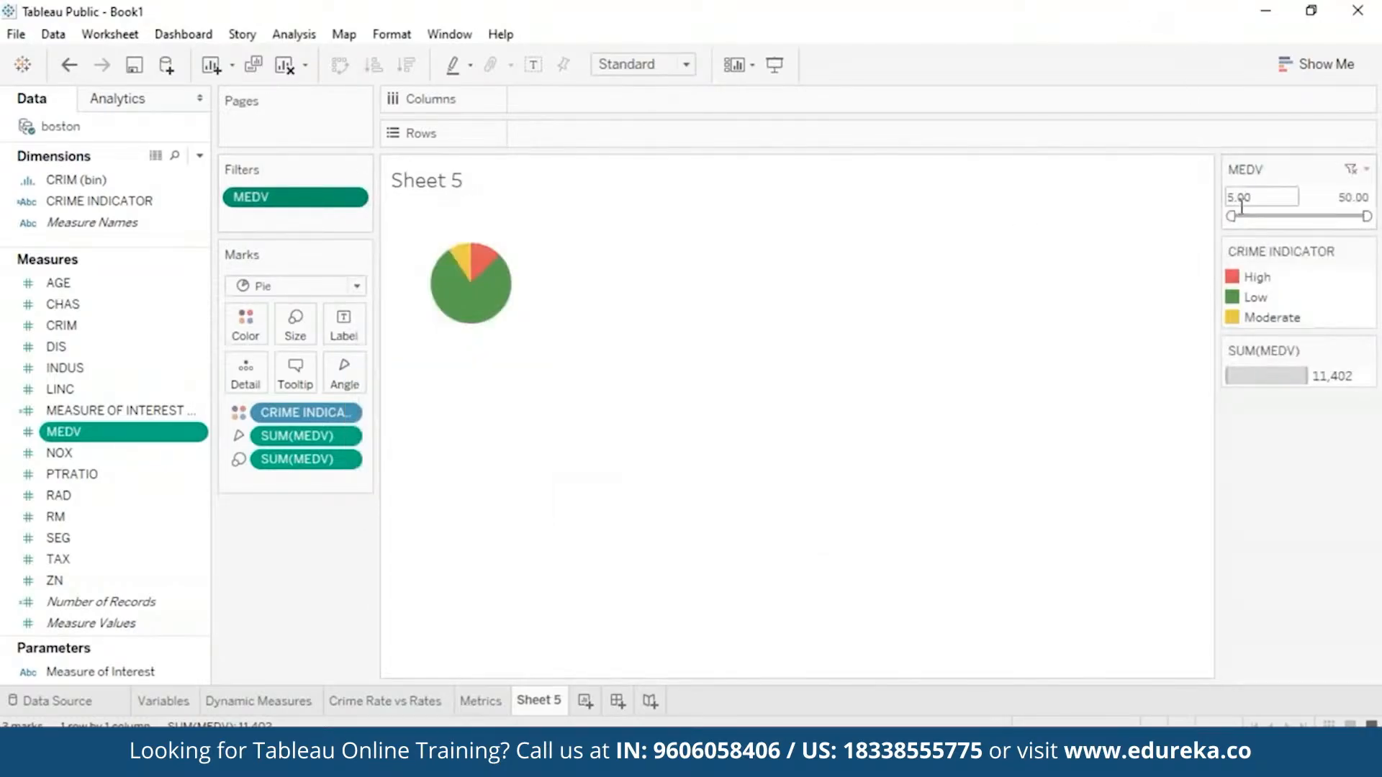
Step: Narrow the pie chart's MEDV filter to the range 15 to 25
{"action": "left_click_drag", "start_coordinate": [1231, 213], "coordinate": [1260, 216]}
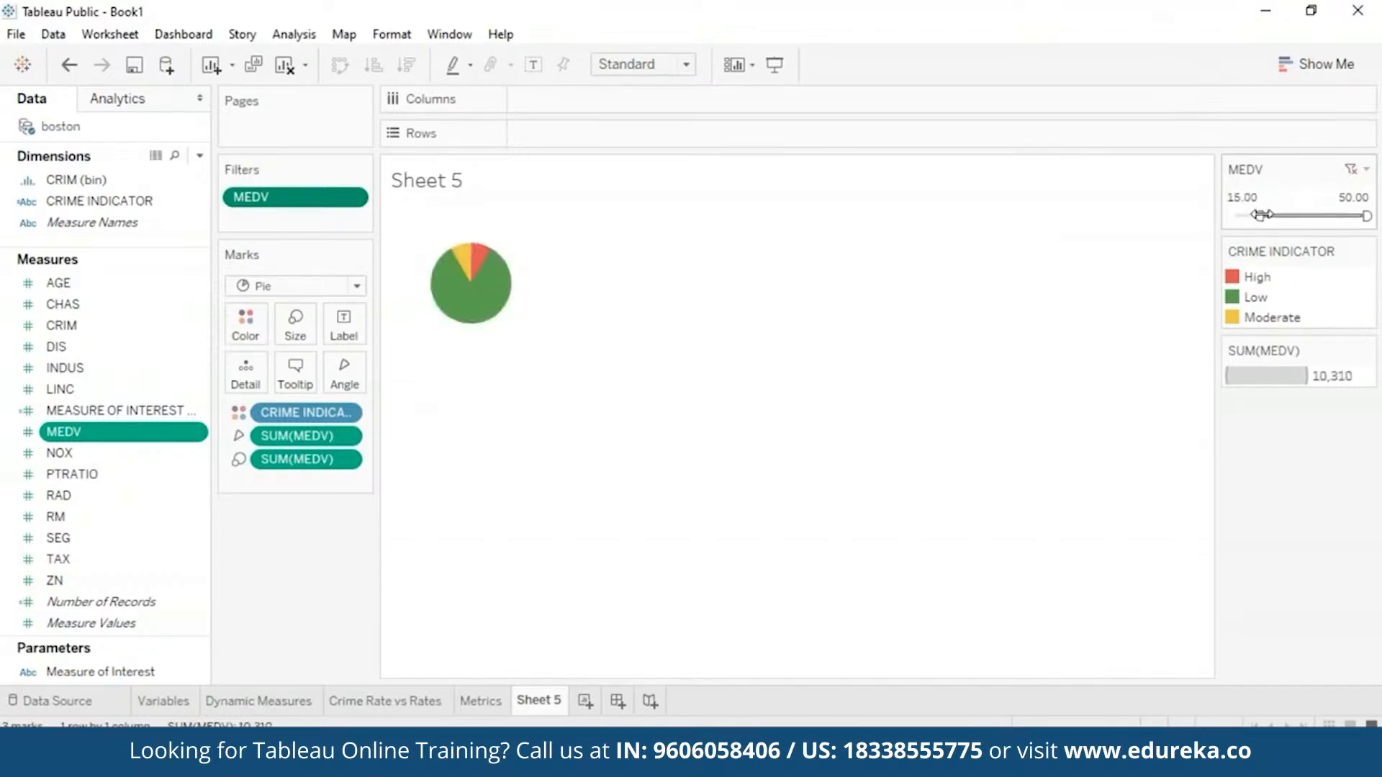
{"action": "left_click_drag", "start_coordinate": [1366, 215], "coordinate": [1294, 216]}
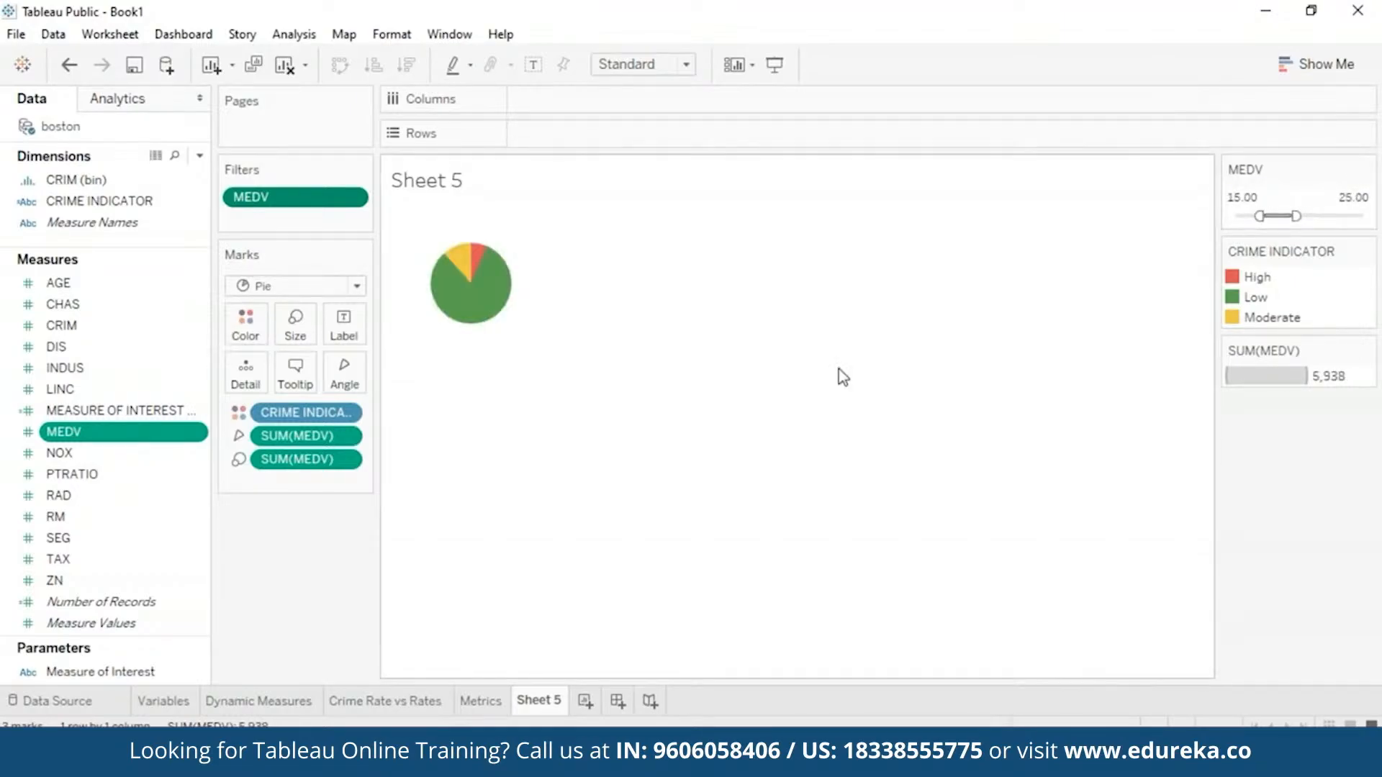
{"action": "mouse_move", "coordinate": [476, 275]}
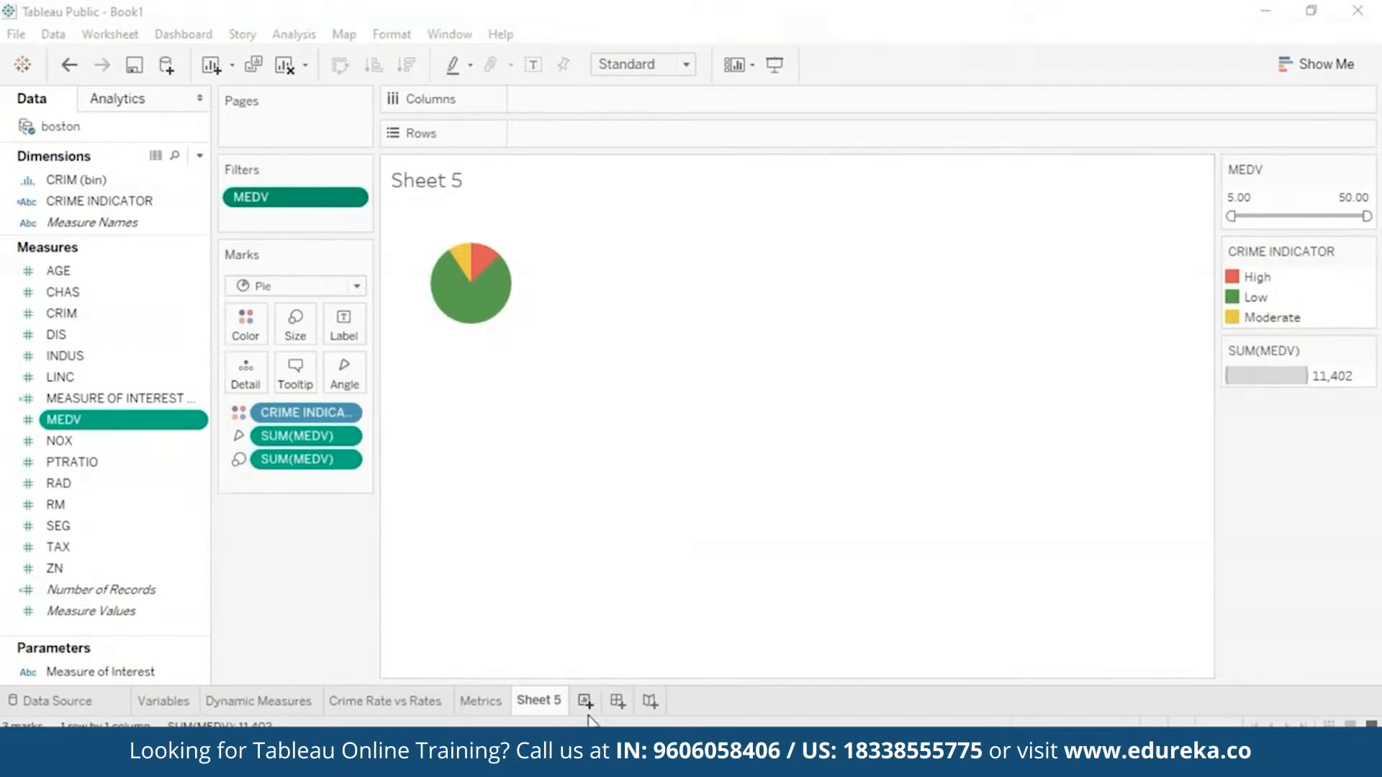
Step: Rename the pie chart worksheet as "Crime indicators"
{"action": "right_click", "coordinate": [554, 704]}
{"action": "left_click", "coordinate": [669, 475]}
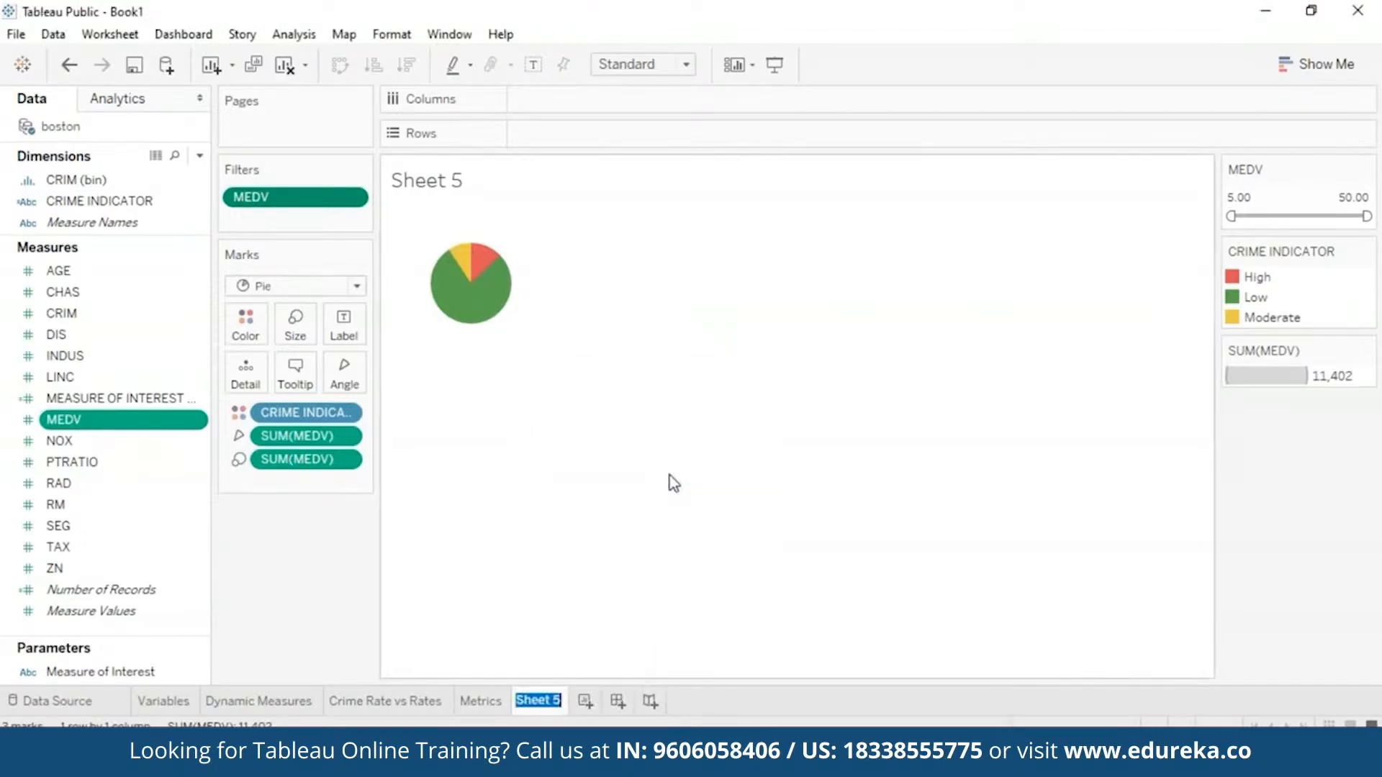
{"action": "type", "text": "Crime indicators"}
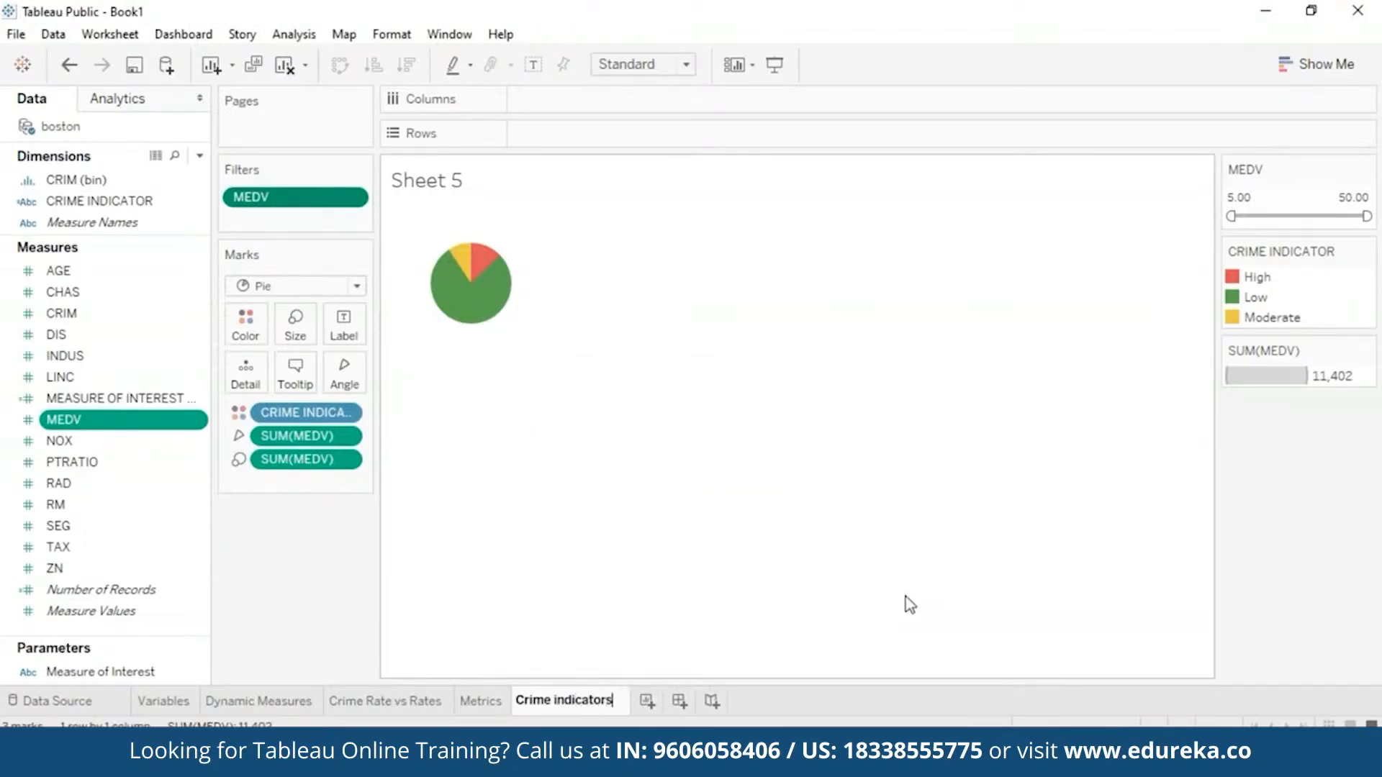
{"action": "key", "text": "Return"}
Step: Create another worksheet and name it "Equation"
{"action": "left_click", "coordinate": [637, 700]}
{"action": "right_click", "coordinate": [642, 699]}
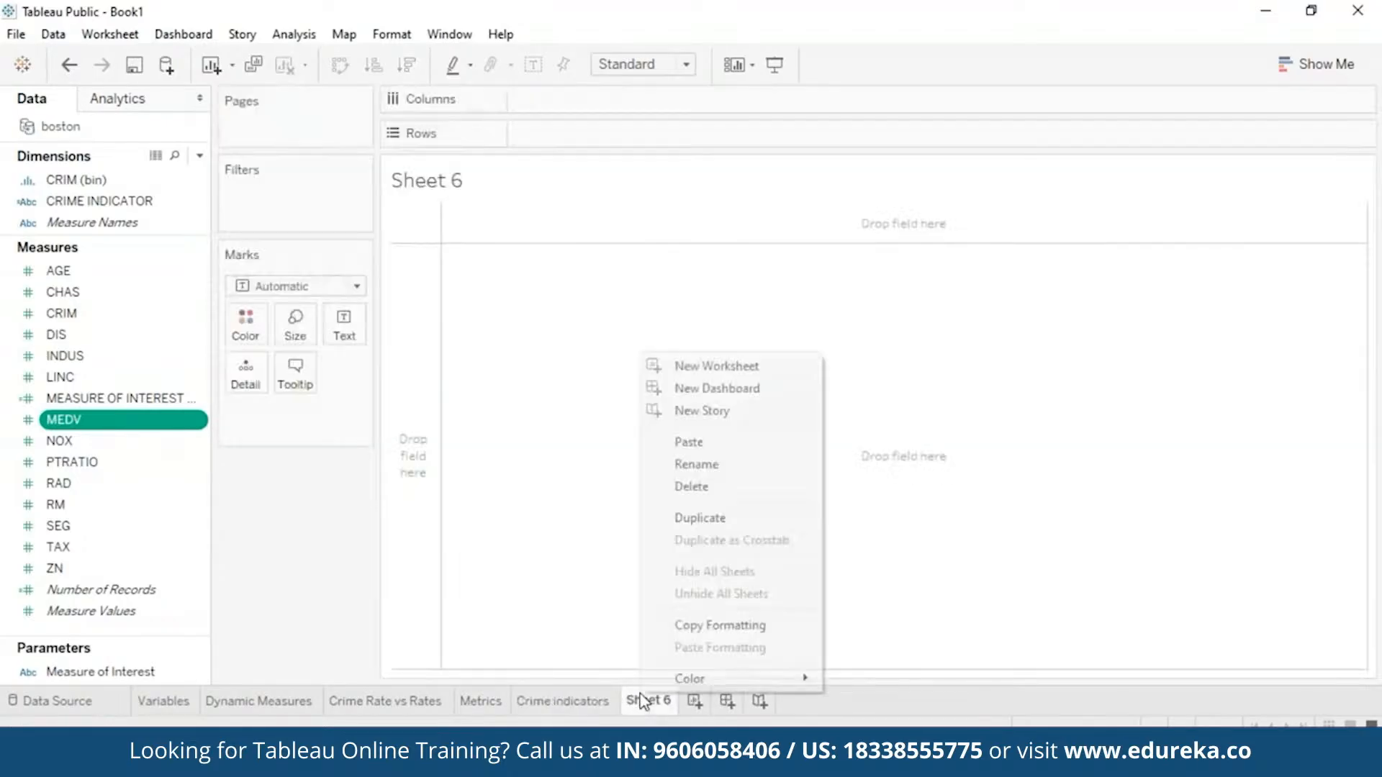
{"action": "left_click", "coordinate": [732, 473]}
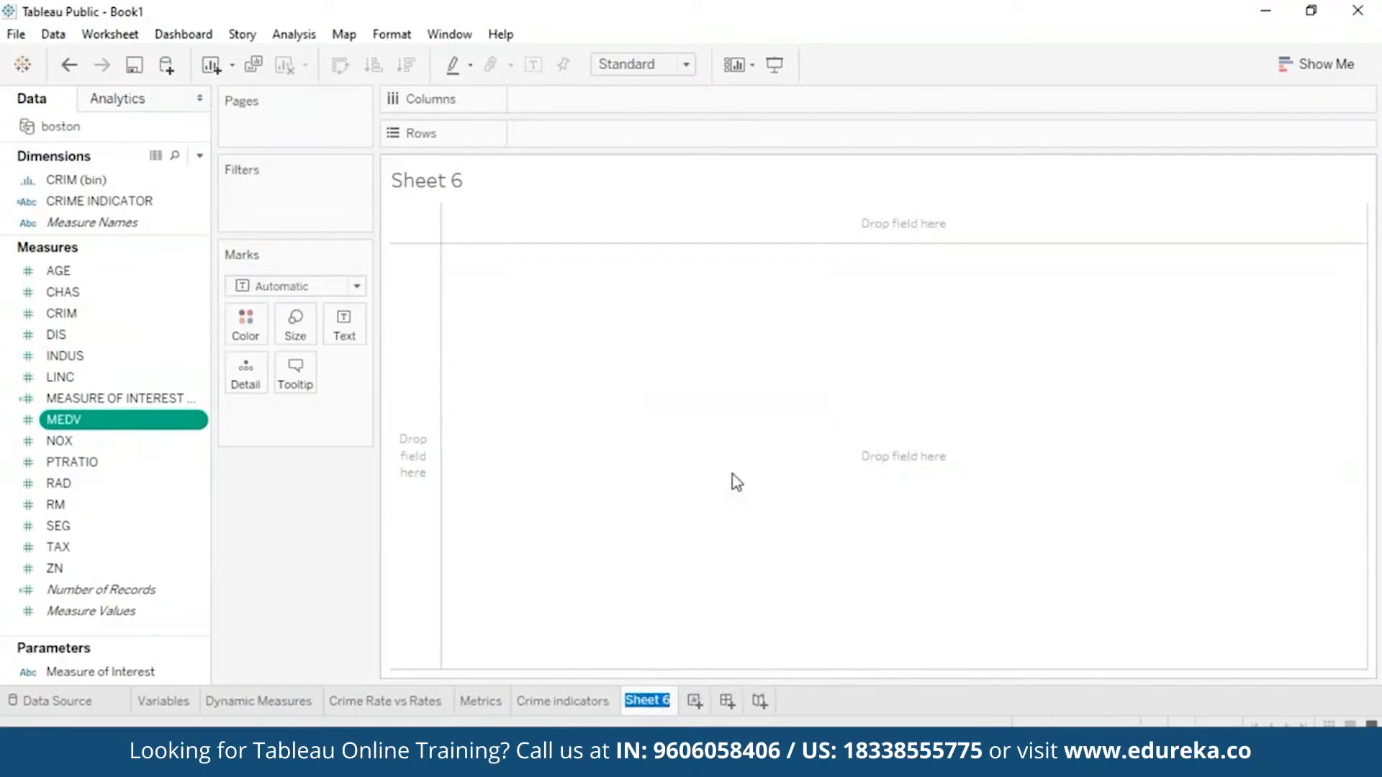
{"action": "type", "text": "Equation"}
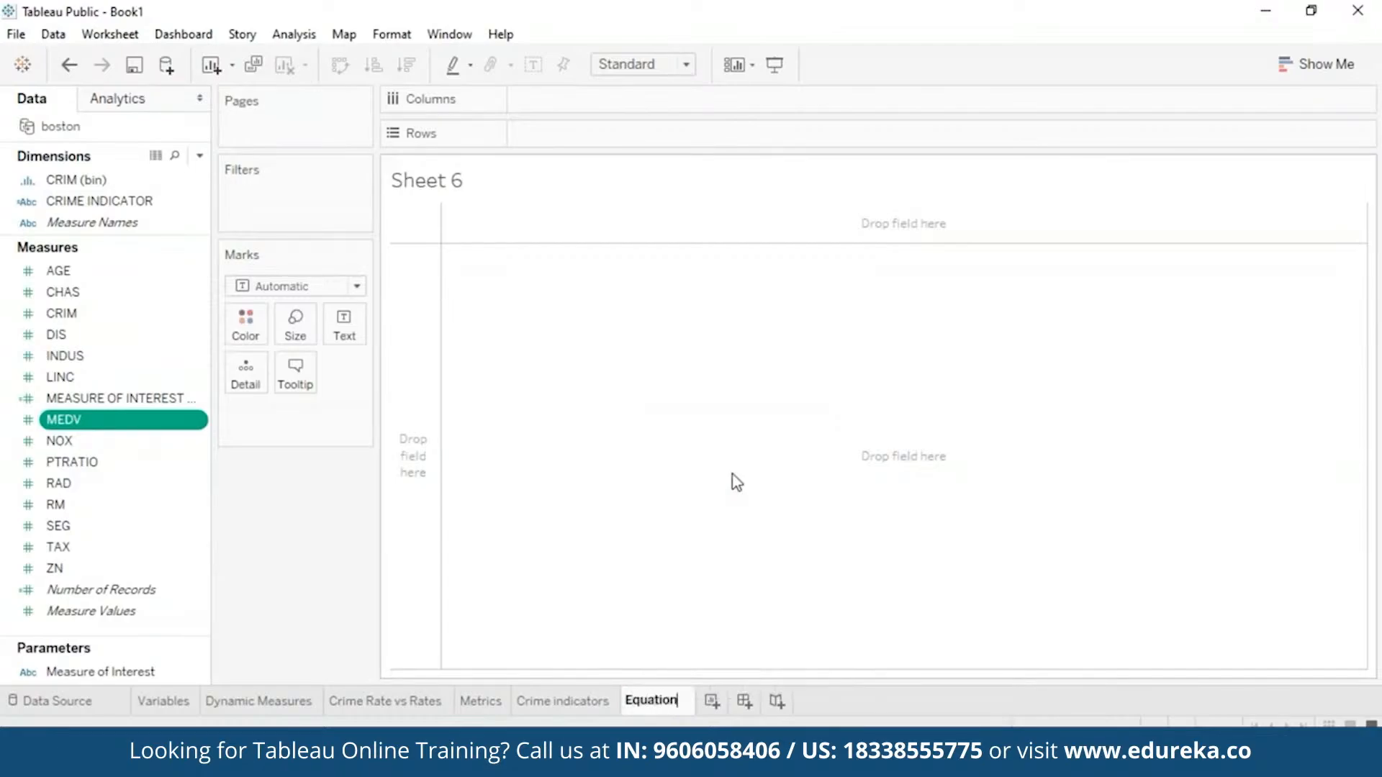
{"action": "key", "text": "Return"}
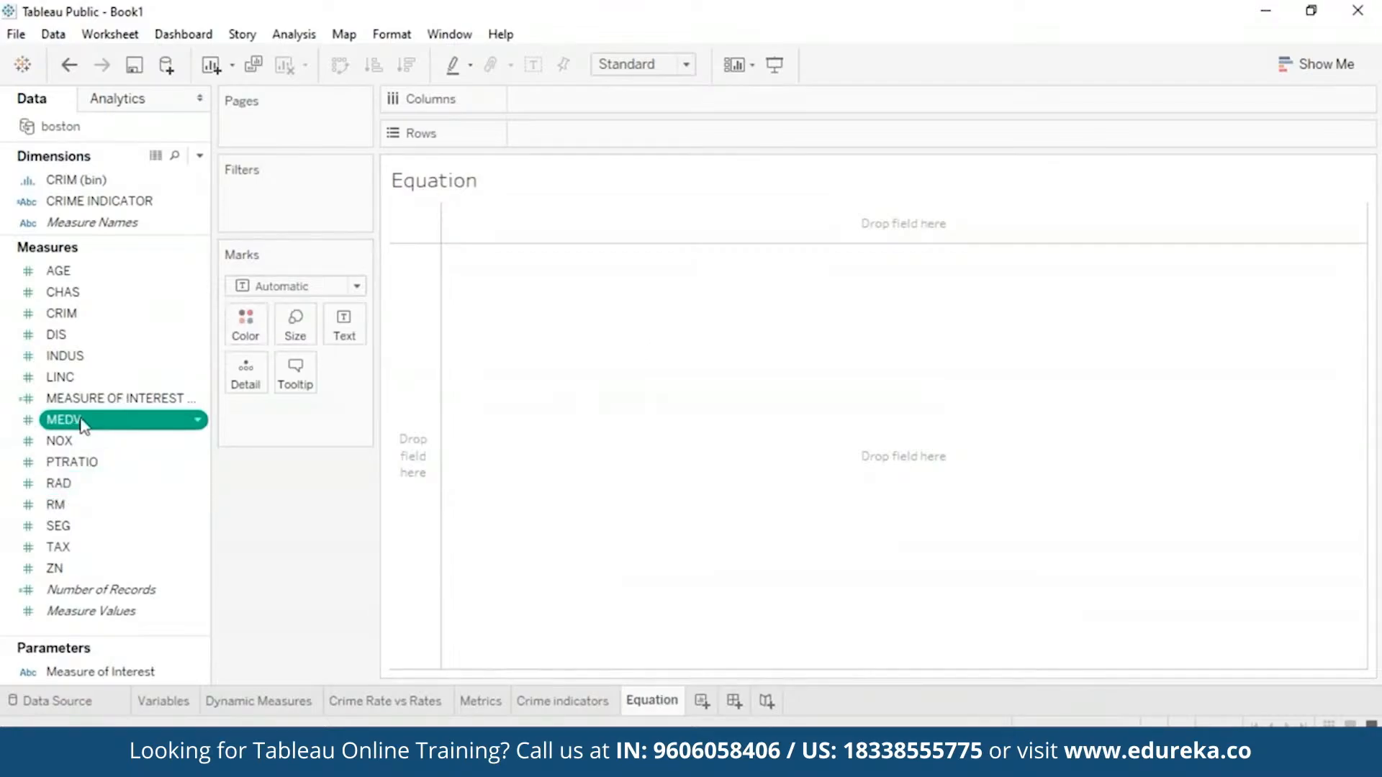
Step: Plot individual CRIM values in rows against MEDV in columns and add a logarithmic trend line to the scatter plot
{"action": "left_click_drag", "start_coordinate": [83, 425], "coordinate": [593, 102]}
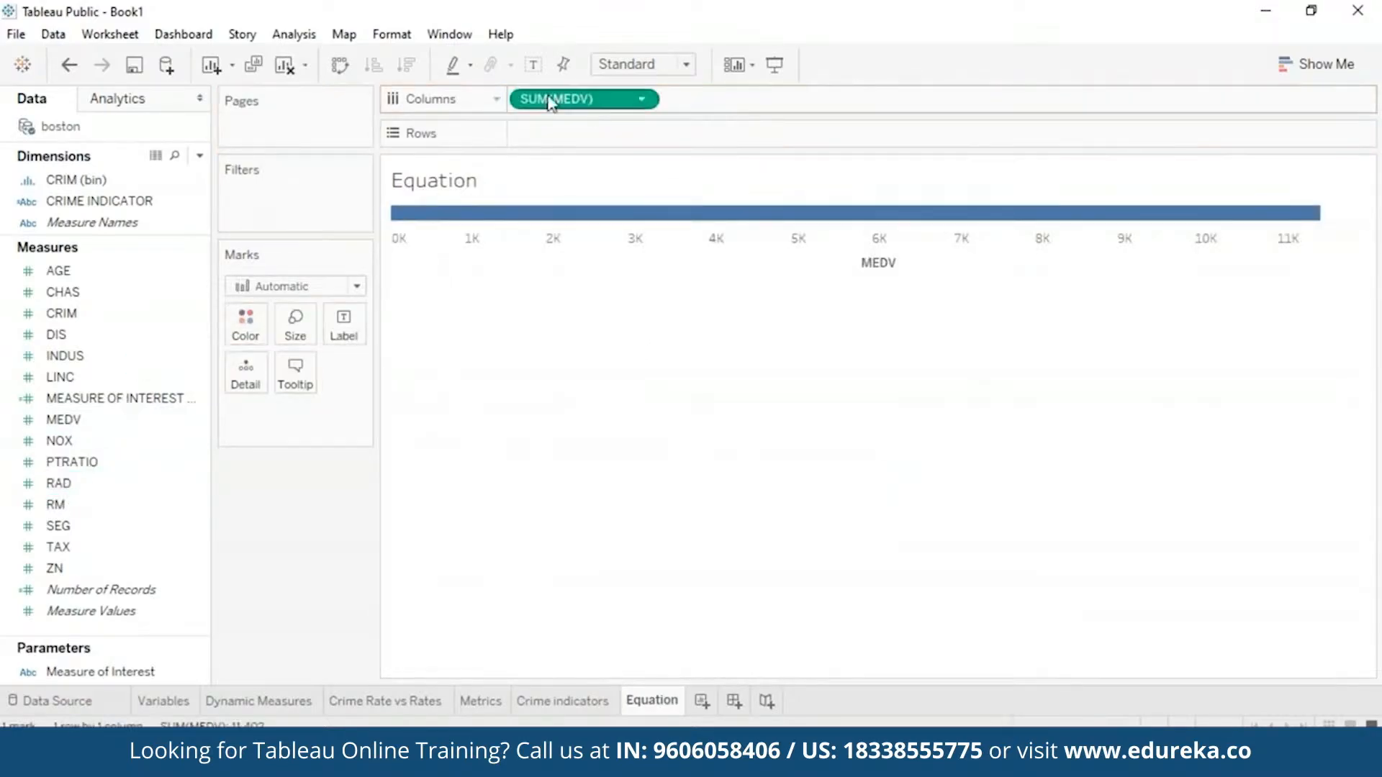
{"action": "left_click_drag", "start_coordinate": [55, 315], "coordinate": [569, 134]}
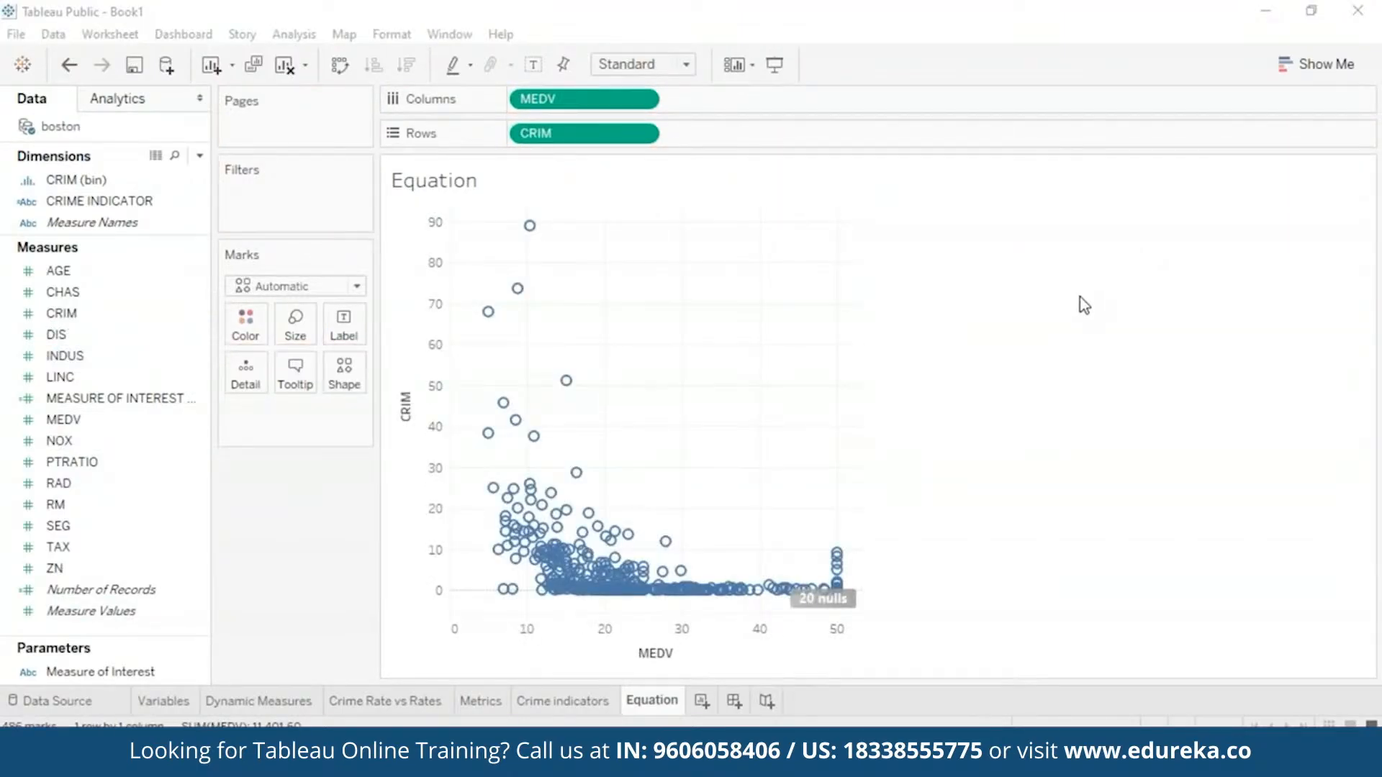
{"action": "left_click", "coordinate": [128, 101]}
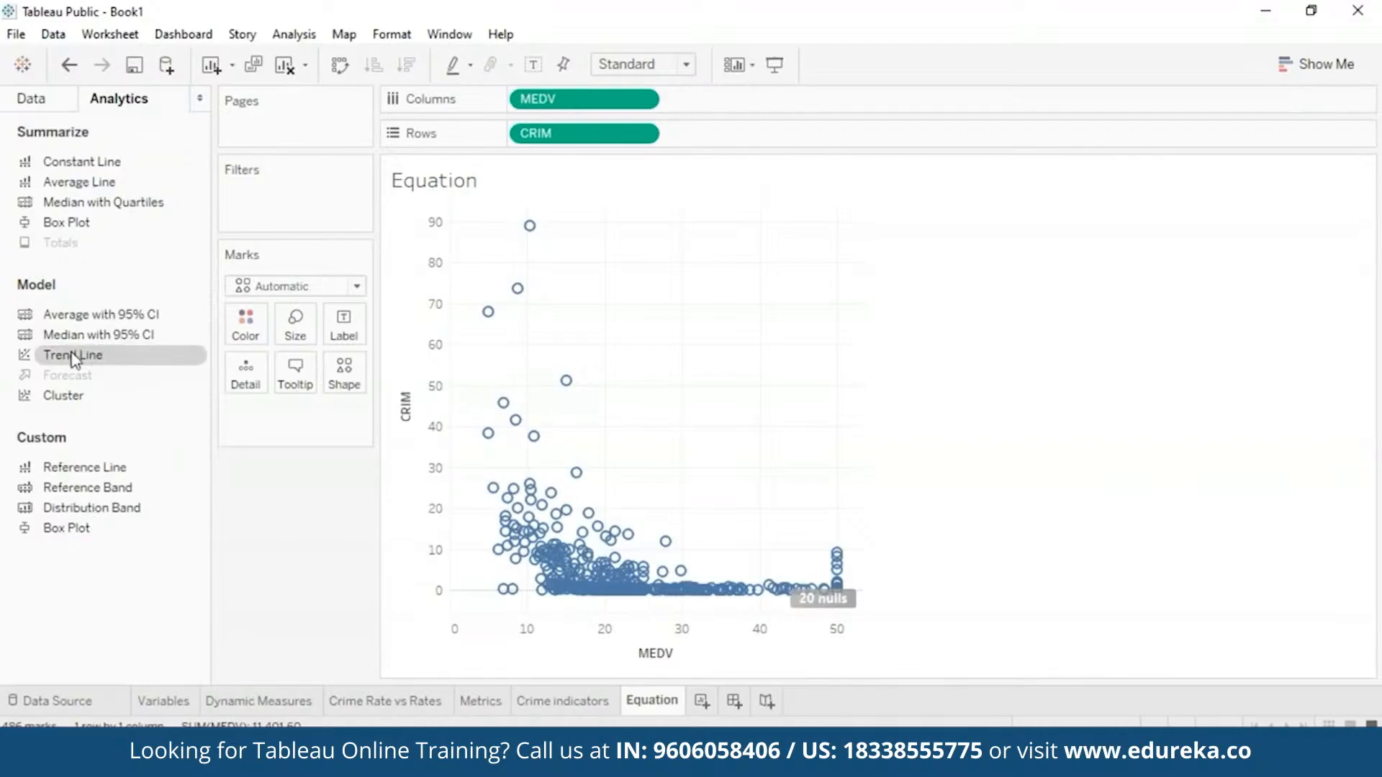
{"action": "left_click_drag", "start_coordinate": [74, 358], "coordinate": [684, 231]}
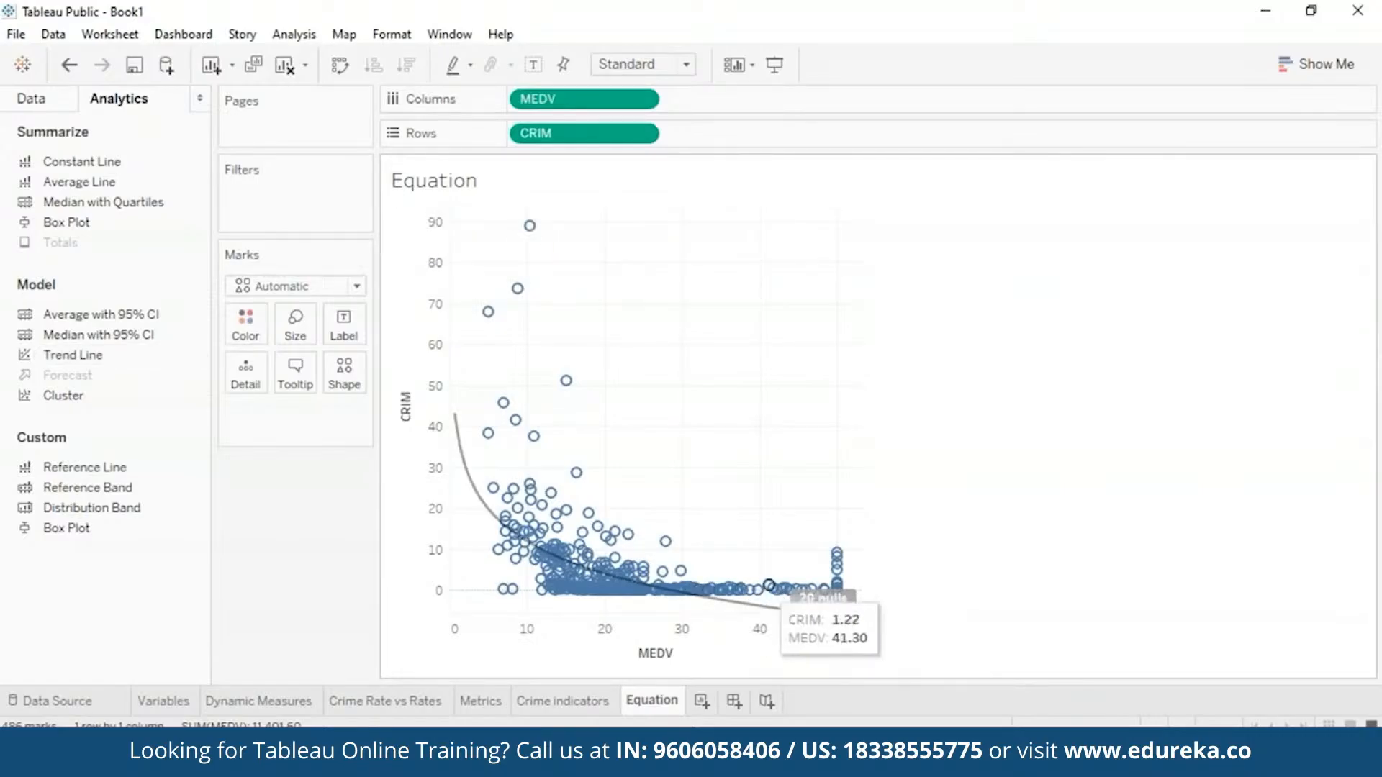
{"action": "mouse_move", "coordinate": [804, 620]}
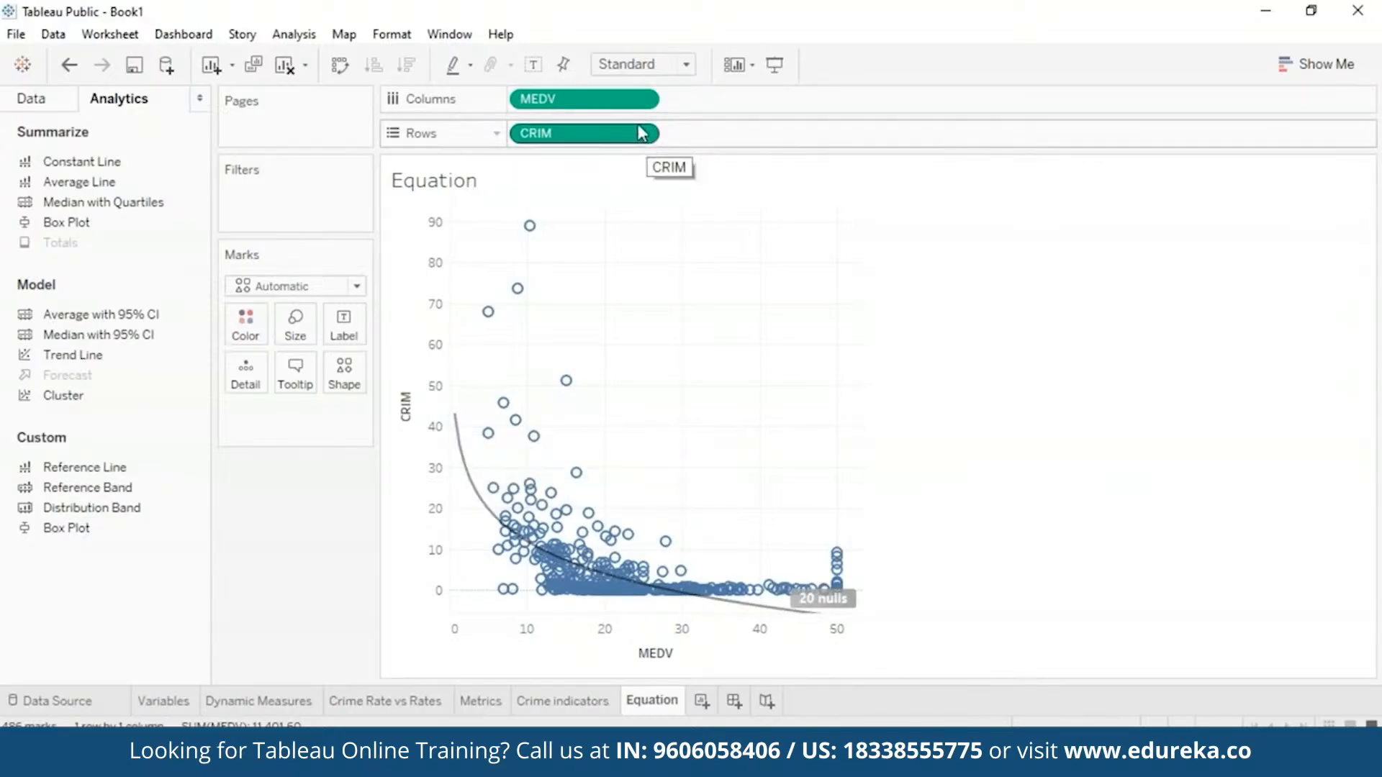
Step: Replace CRIM with unaggregated NOX on the scatter plot and swap the axes to plot MEDV against NOX
{"action": "left_click", "coordinate": [29, 101]}
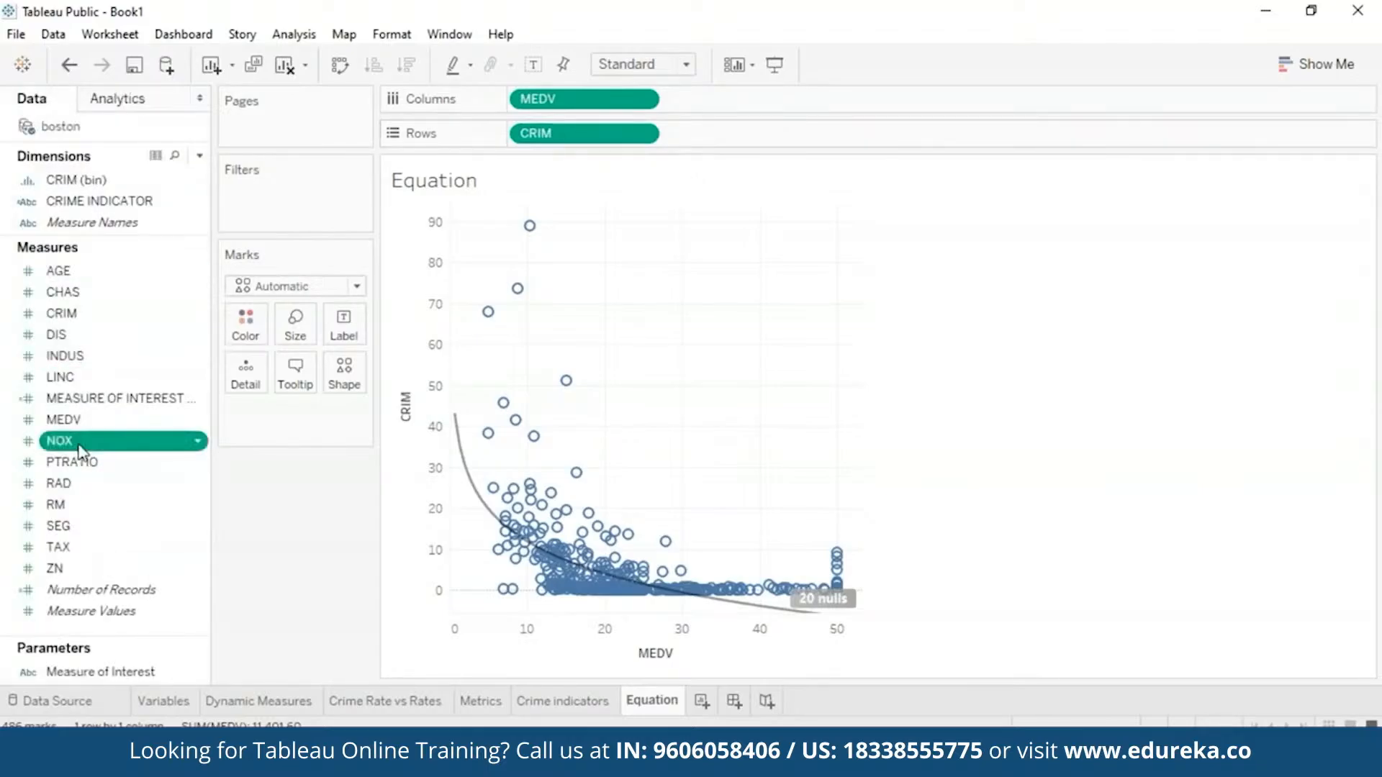
{"action": "left_click_drag", "start_coordinate": [78, 450], "coordinate": [712, 137]}
{"action": "left_click", "coordinate": [641, 133]}
{"action": "left_click", "coordinate": [573, 544]}
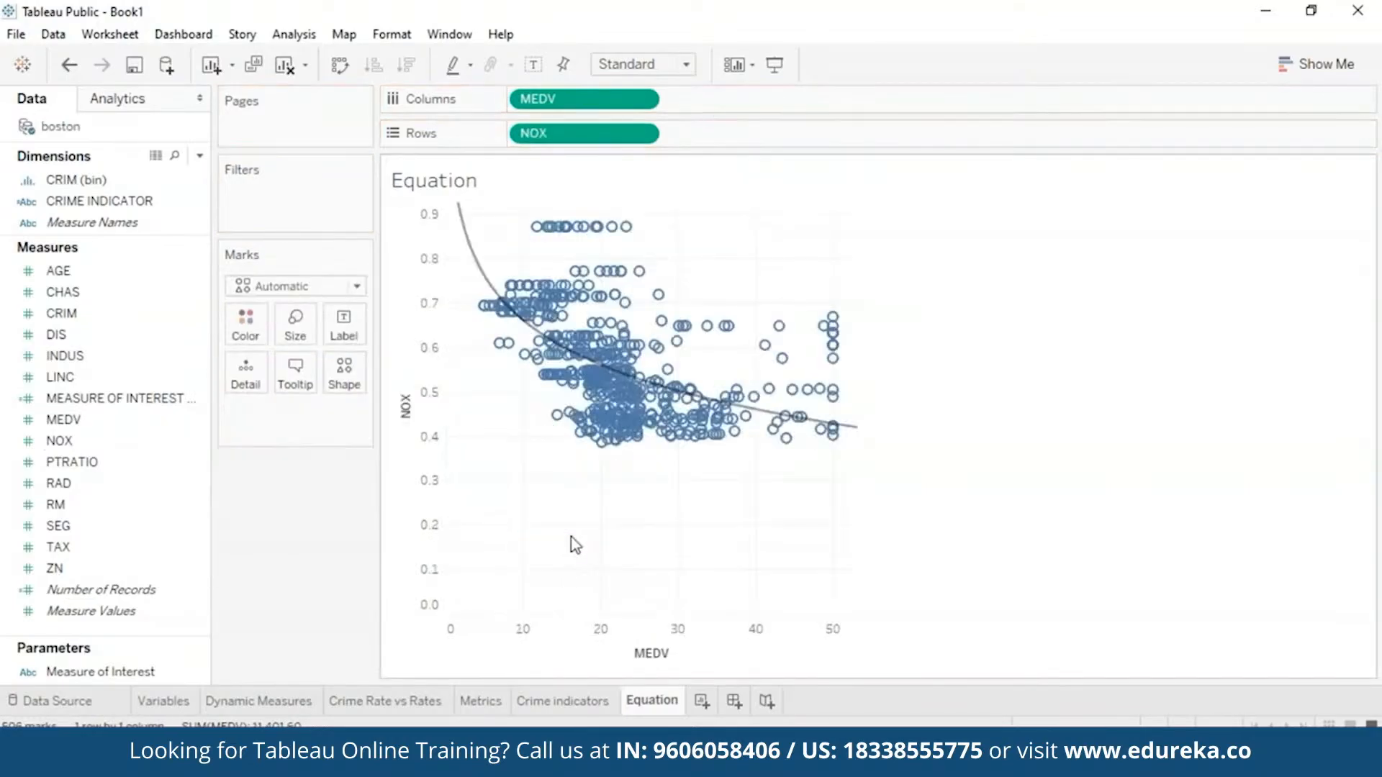
{"action": "mouse_move", "coordinate": [487, 276]}
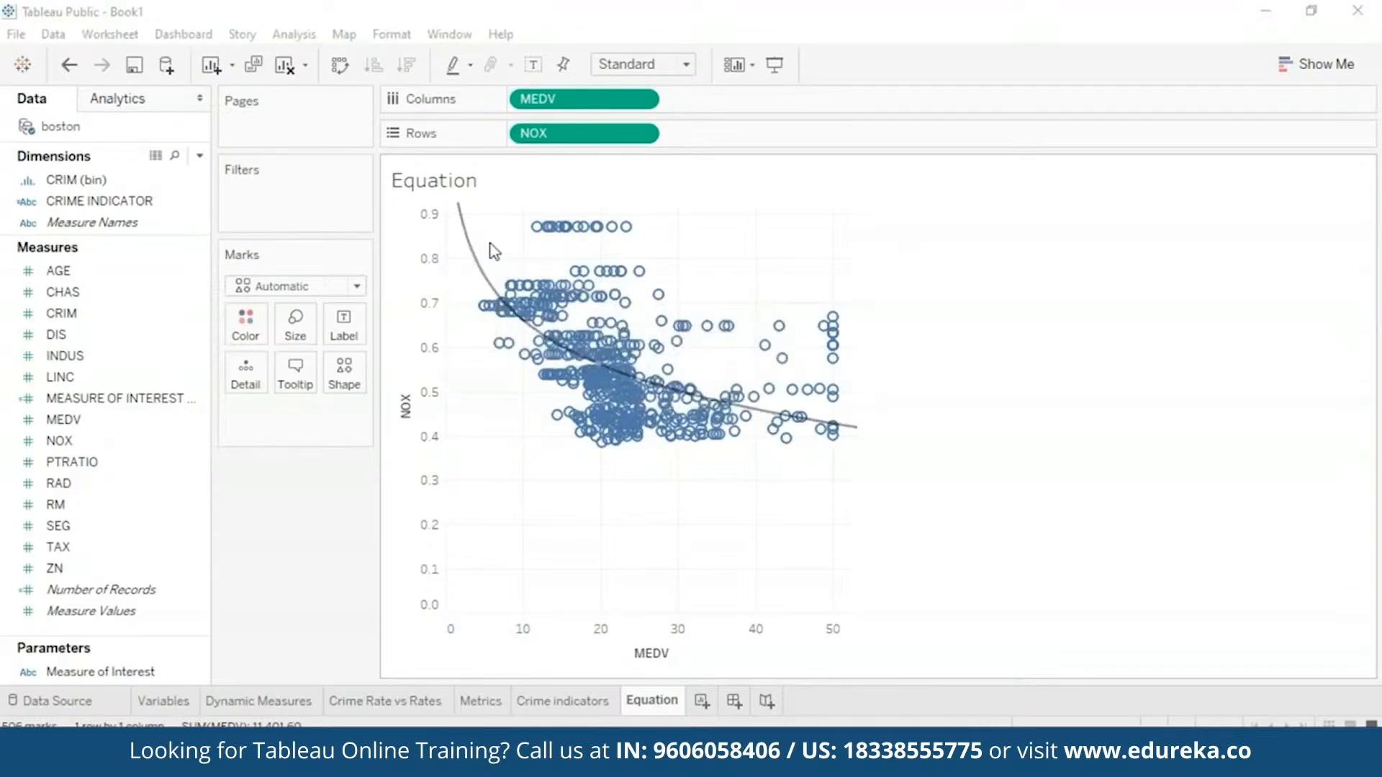
{"action": "left_click", "coordinate": [340, 65]}
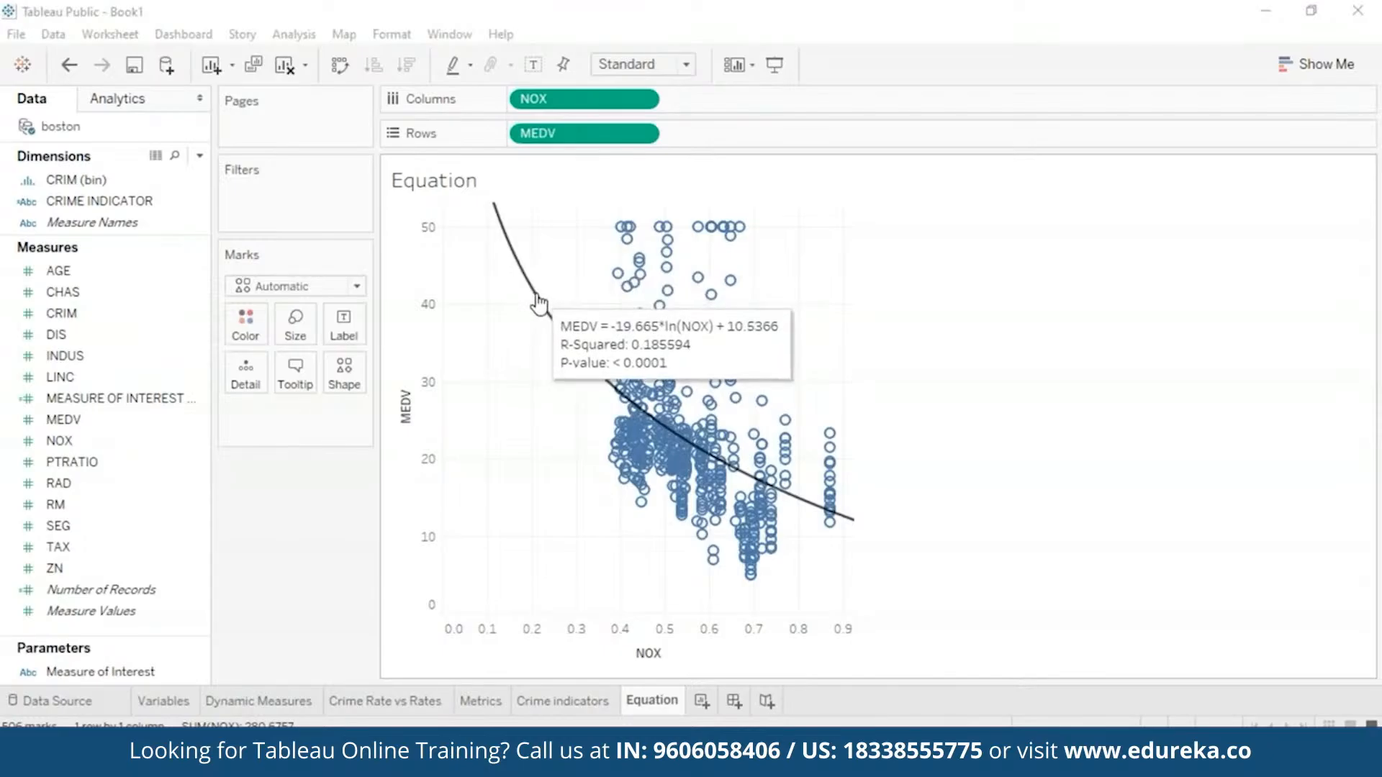
Step: Change the MEDV versus NOX trend line to a linear model and inspect its equation
{"action": "right_click", "coordinate": [538, 305]}
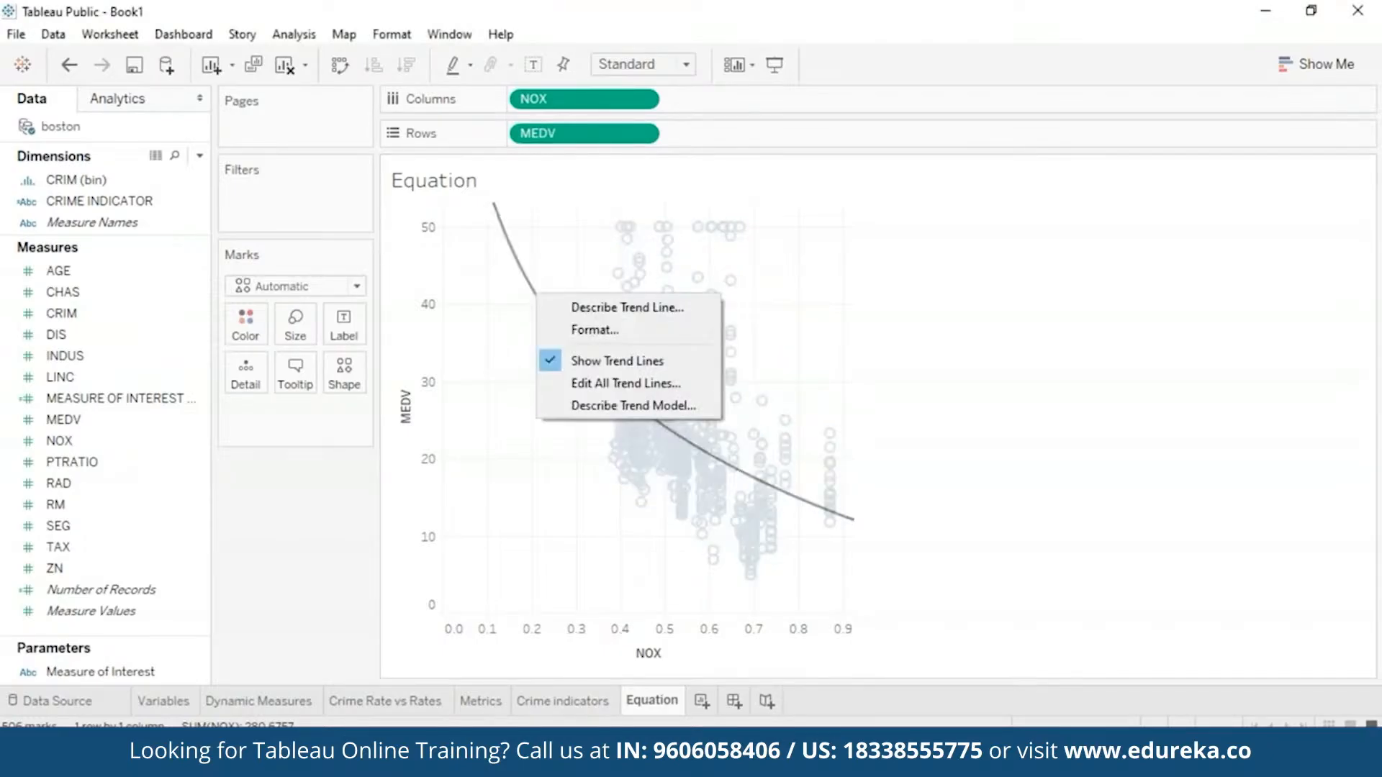
{"action": "left_click", "coordinate": [617, 385]}
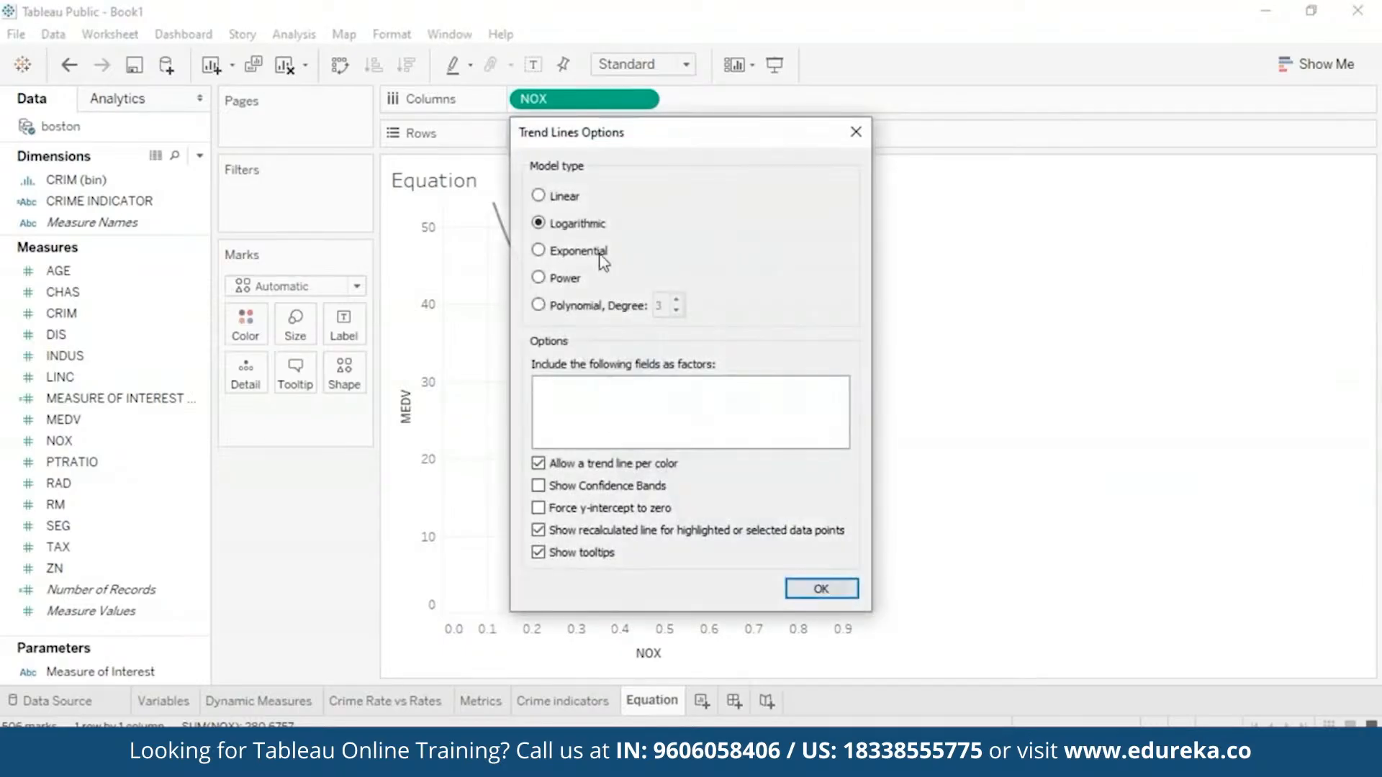
{"action": "left_click", "coordinate": [539, 197]}
{"action": "left_click", "coordinate": [816, 589]}
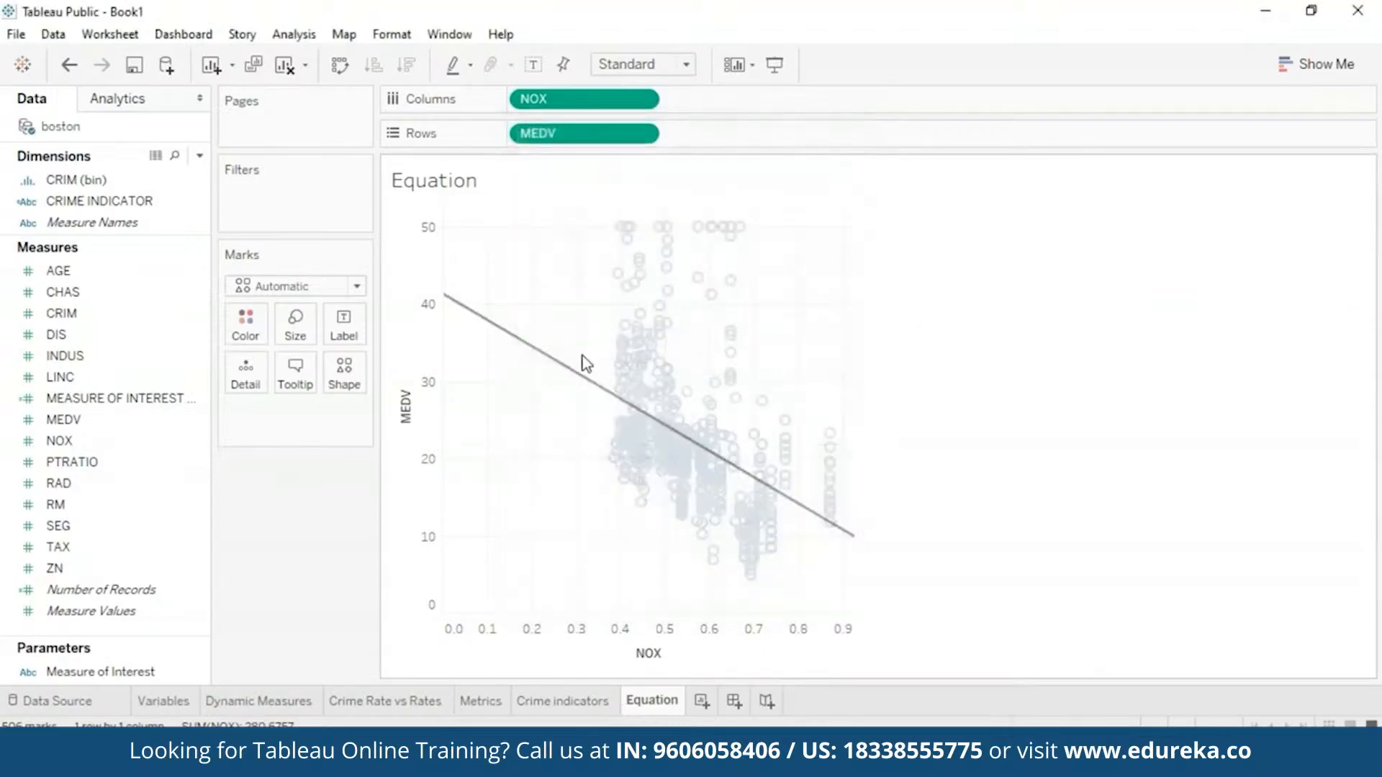
{"action": "mouse_move", "coordinate": [580, 377]}
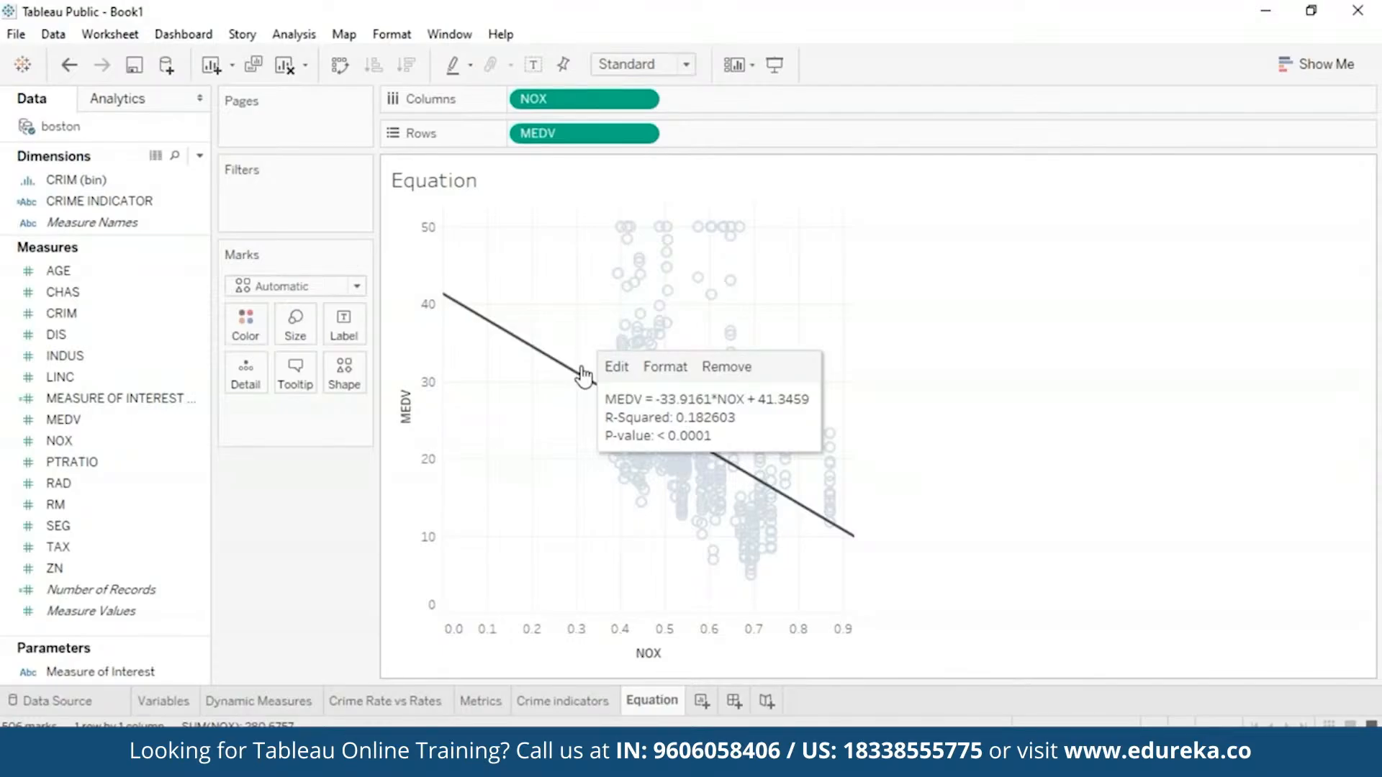
{"action": "left_click", "coordinate": [896, 319]}
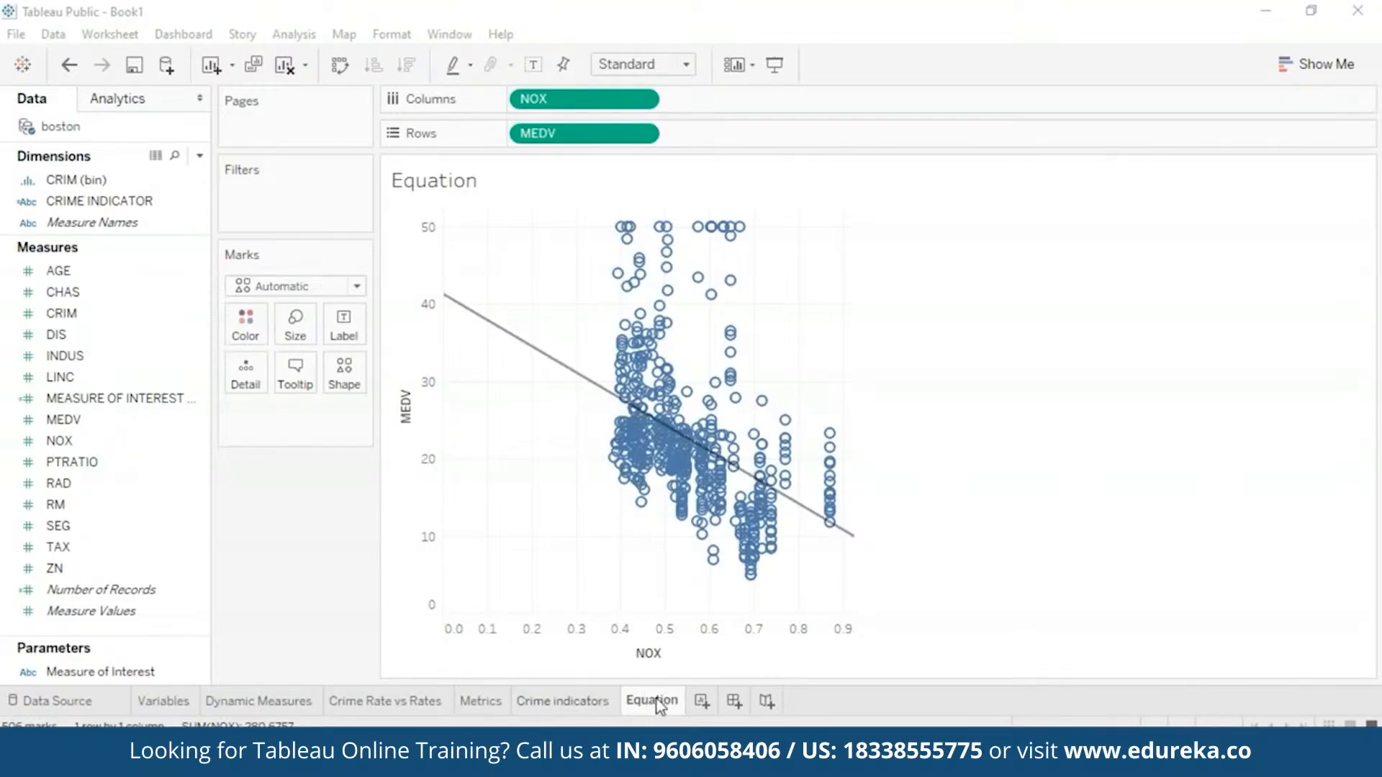
Step: Review the Crime indicators, Metrics, Crime Rate vs Rates, Dynamic Measures and Variables worksheets
{"action": "mouse_move", "coordinate": [798, 508]}
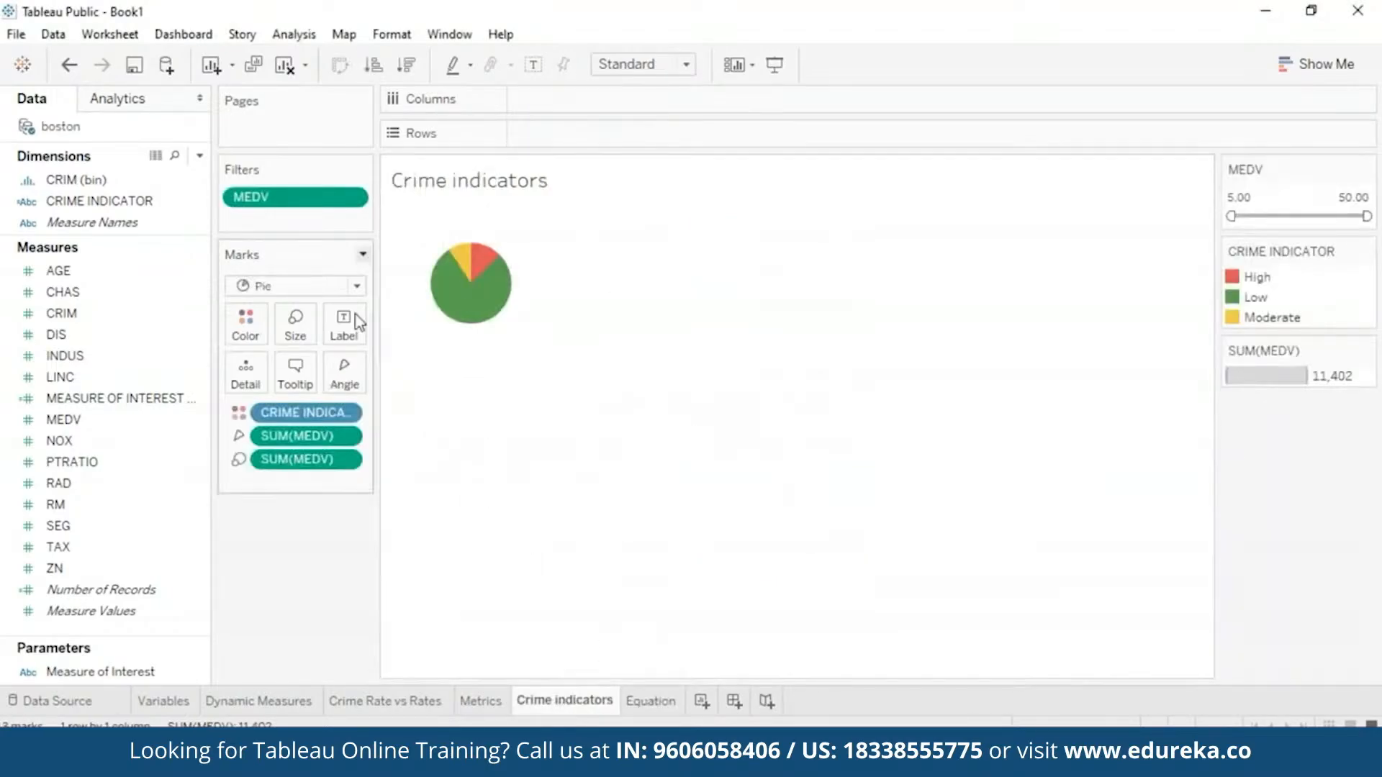
{"action": "left_click", "coordinate": [481, 700]}
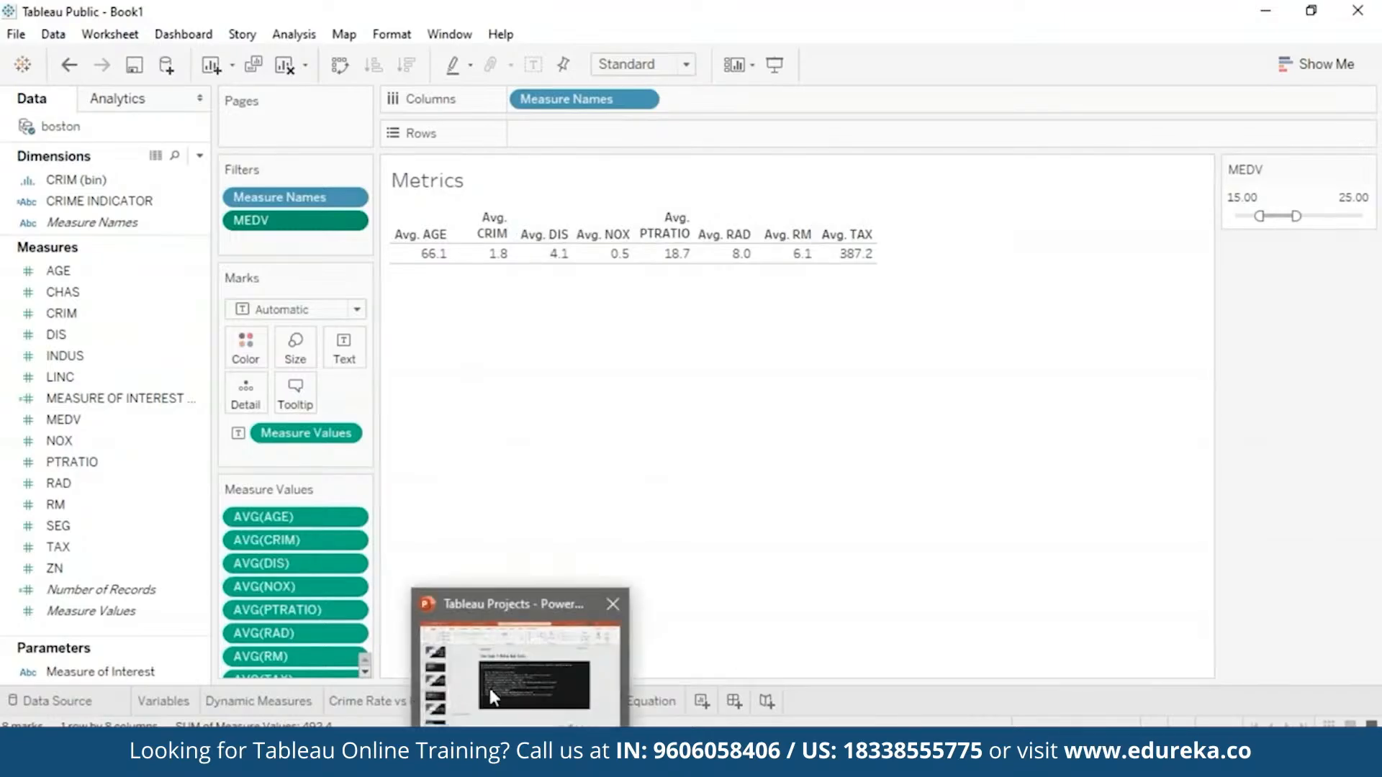
{"action": "left_click", "coordinate": [391, 707]}
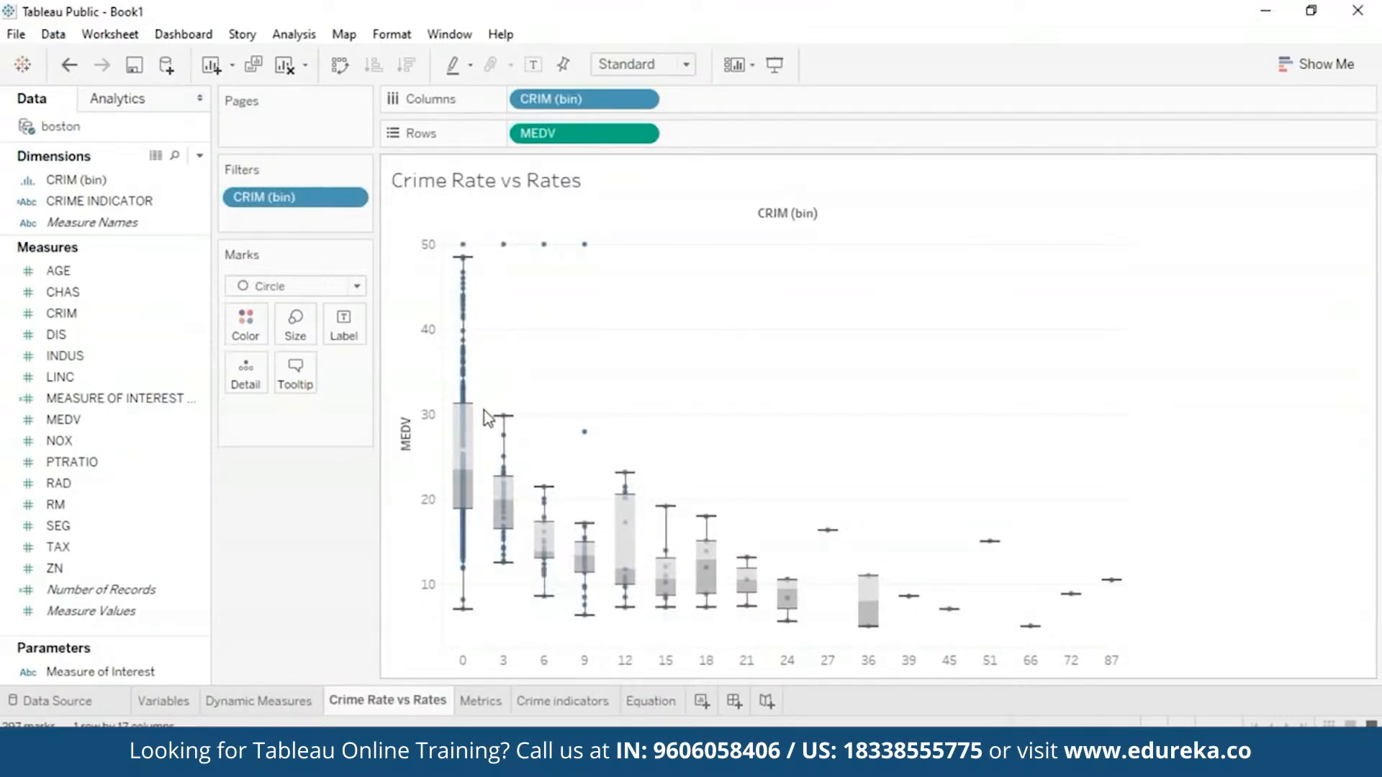
{"action": "left_click", "coordinate": [237, 701]}
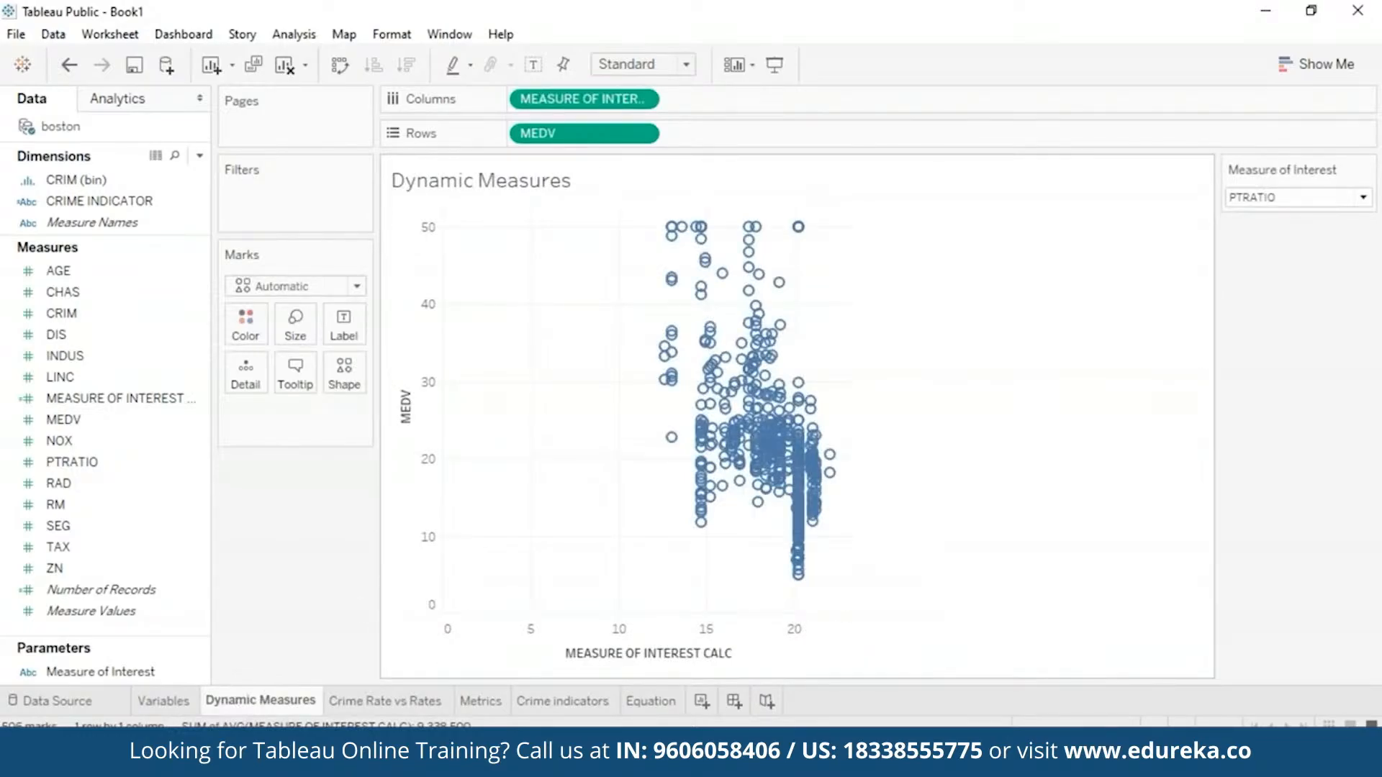
{"action": "left_click", "coordinate": [154, 708]}
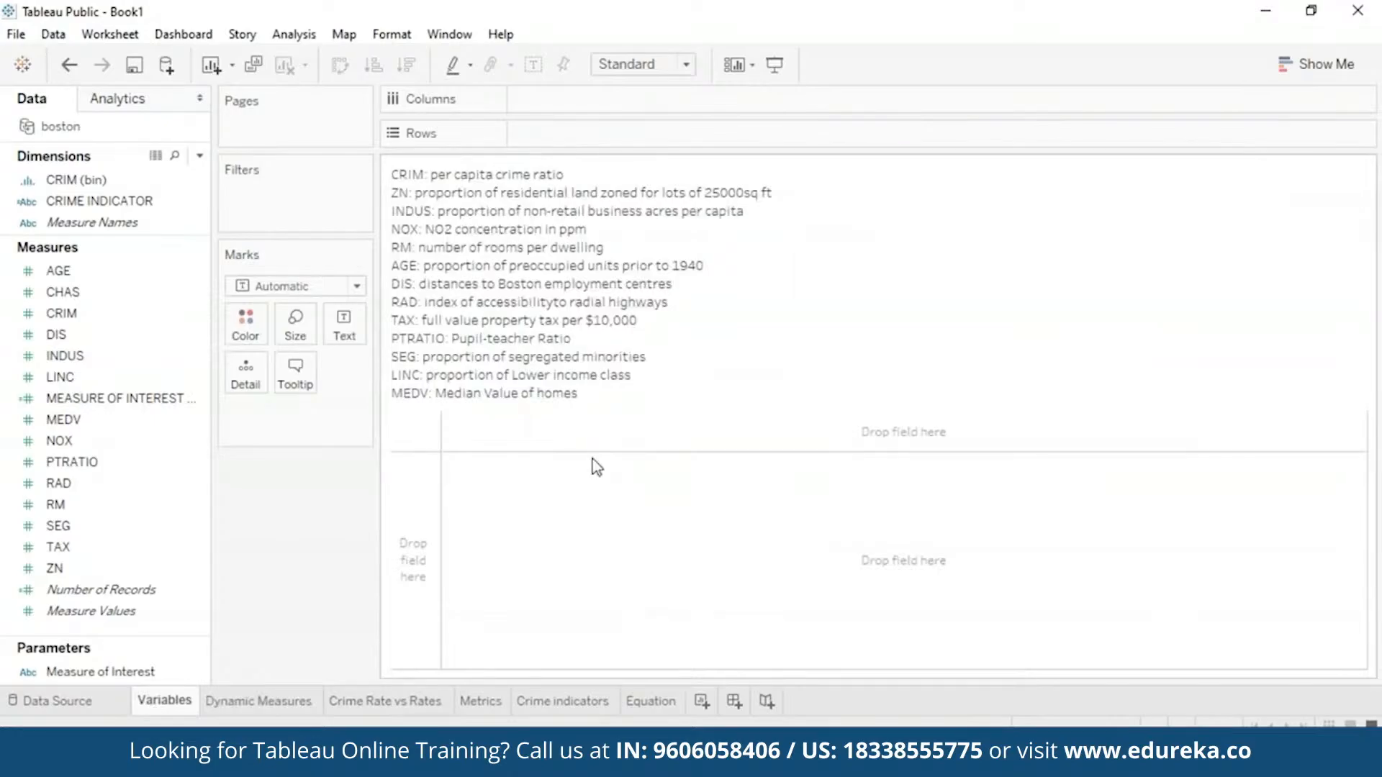
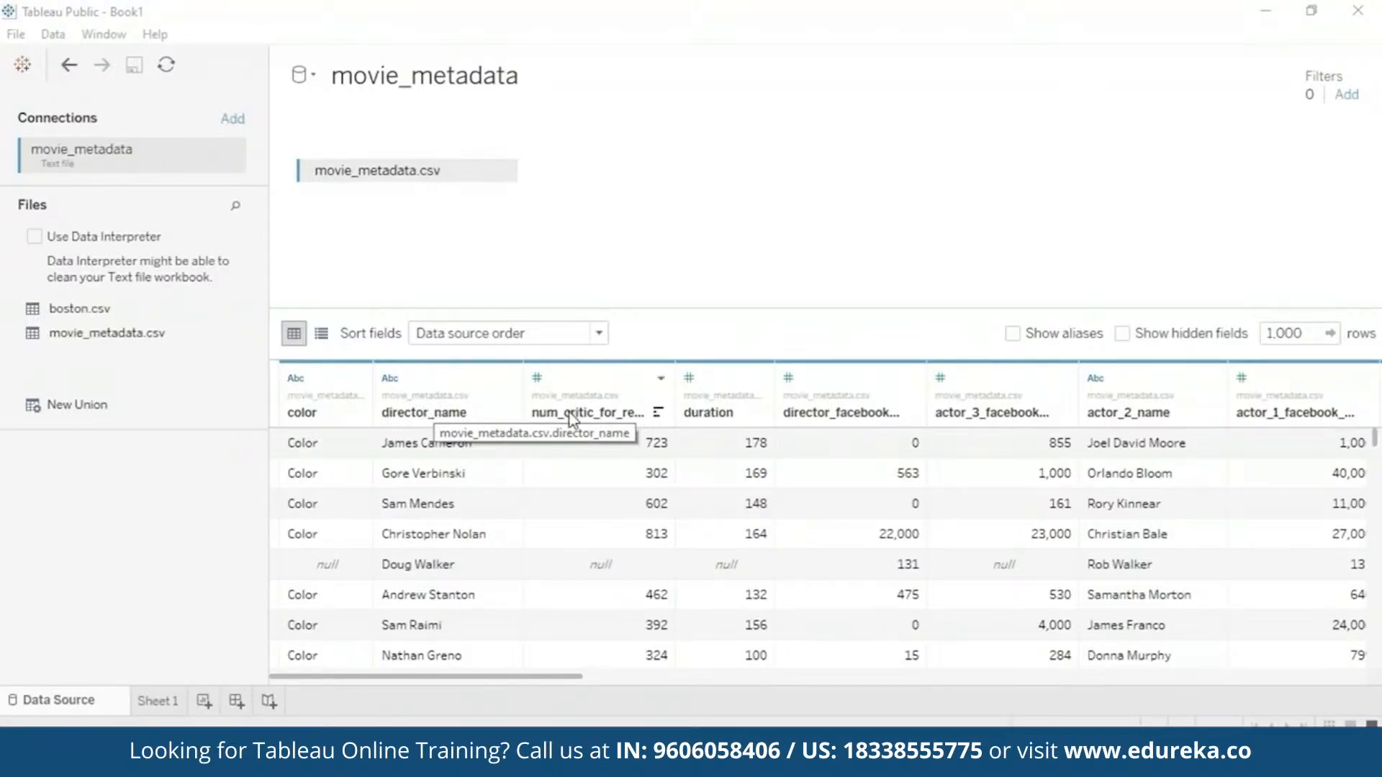
Step: Split the genres column of the movie_metadata source into separate genre fields
{"action": "left_click", "coordinate": [598, 412]}
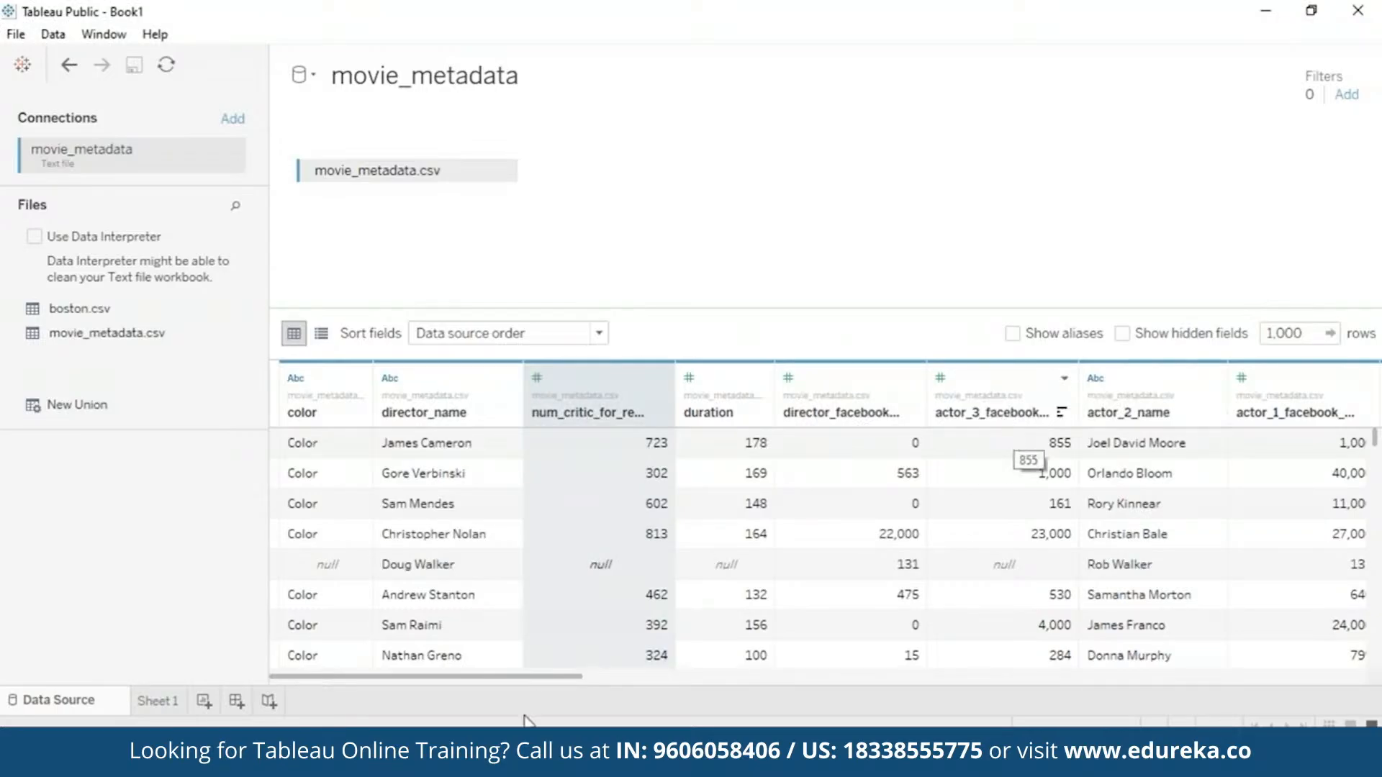
{"action": "left_click_drag", "start_coordinate": [565, 679], "coordinate": [800, 676]}
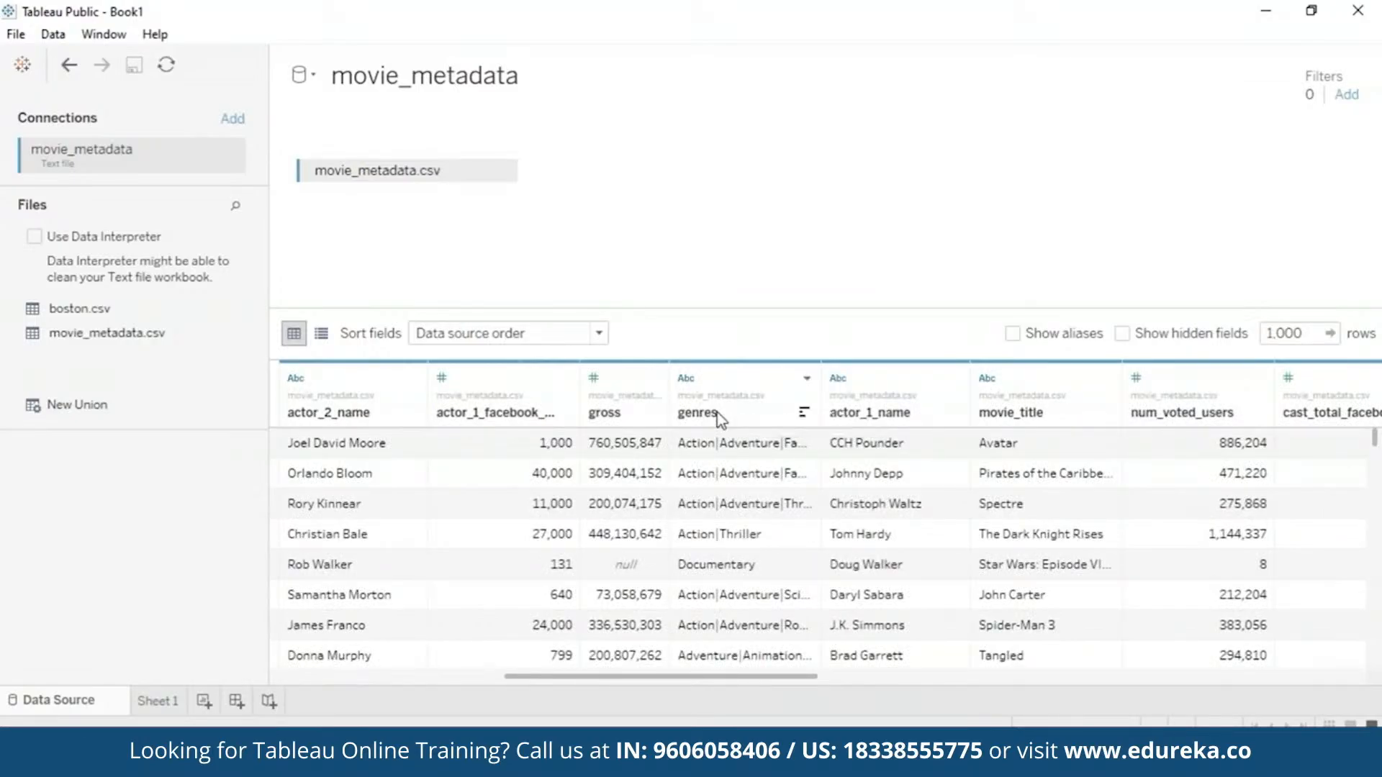
{"action": "right_click", "coordinate": [719, 419]}
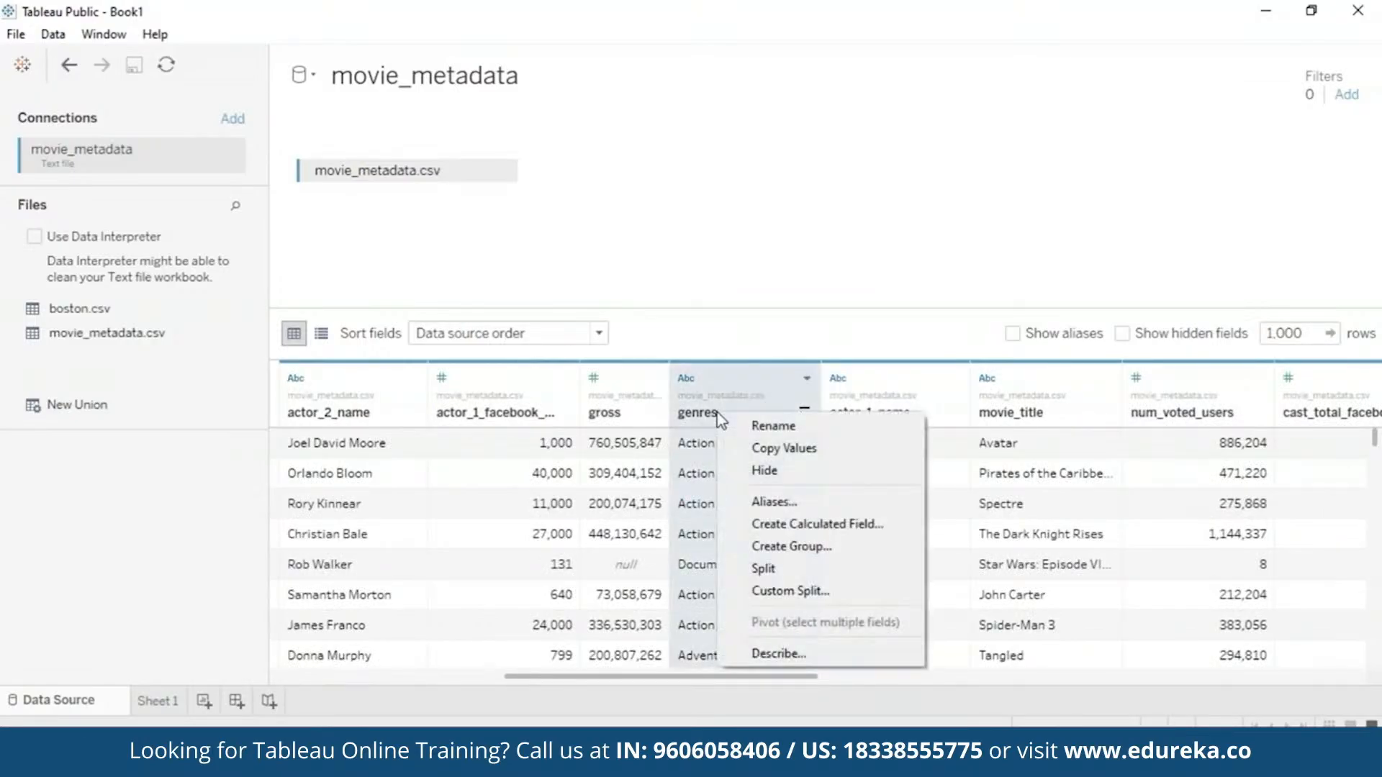
{"action": "left_click", "coordinate": [817, 563]}
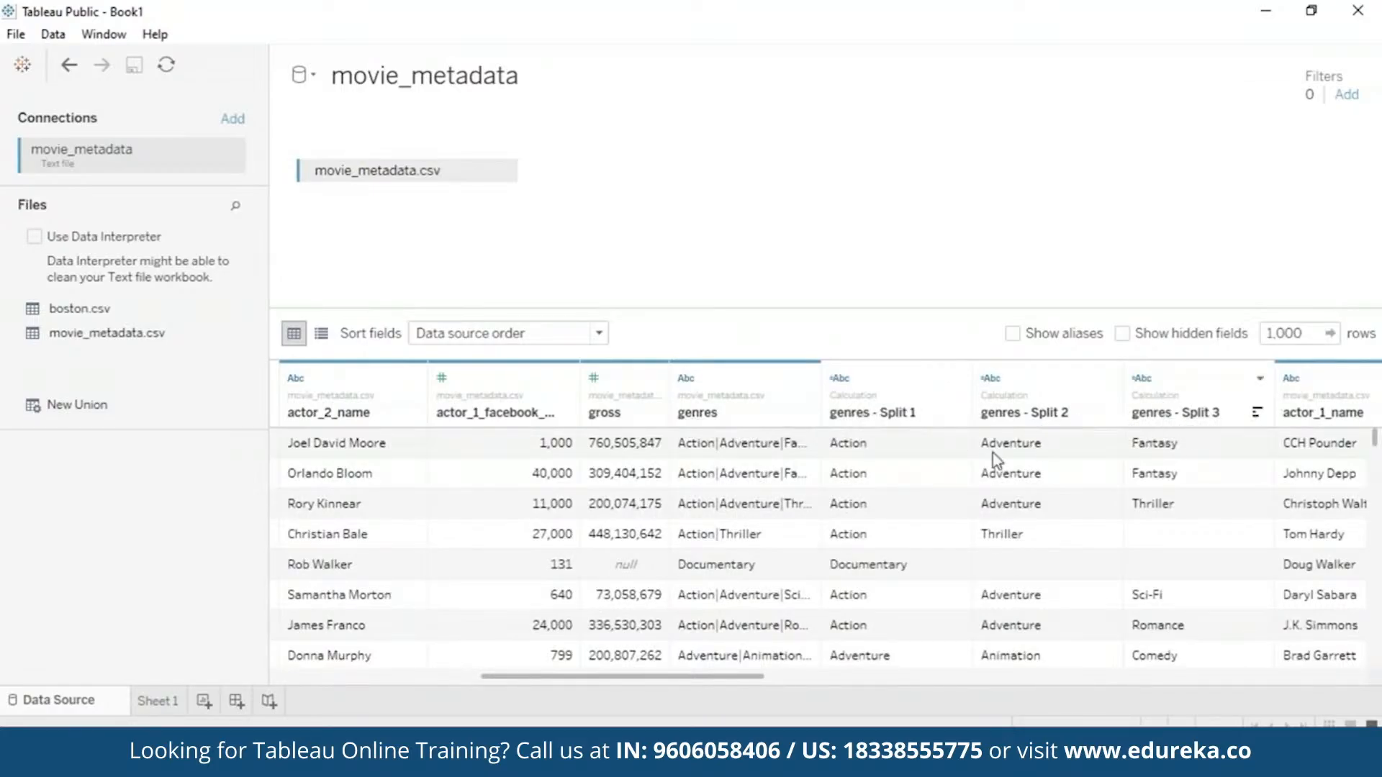
Step: Hide the original genres column in the movie_metadata source, keeping its split fields
{"action": "right_click", "coordinate": [891, 418]}
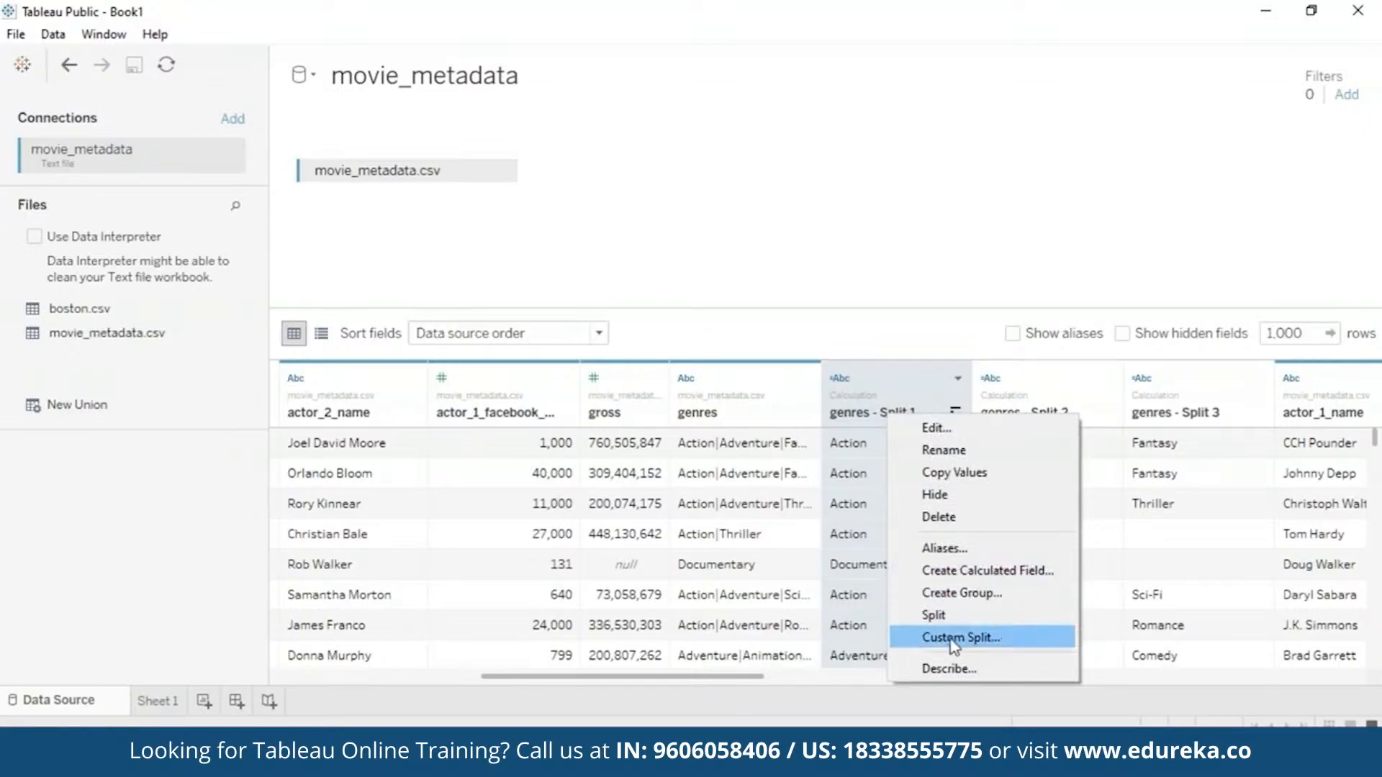
{"action": "left_click", "coordinate": [816, 380]}
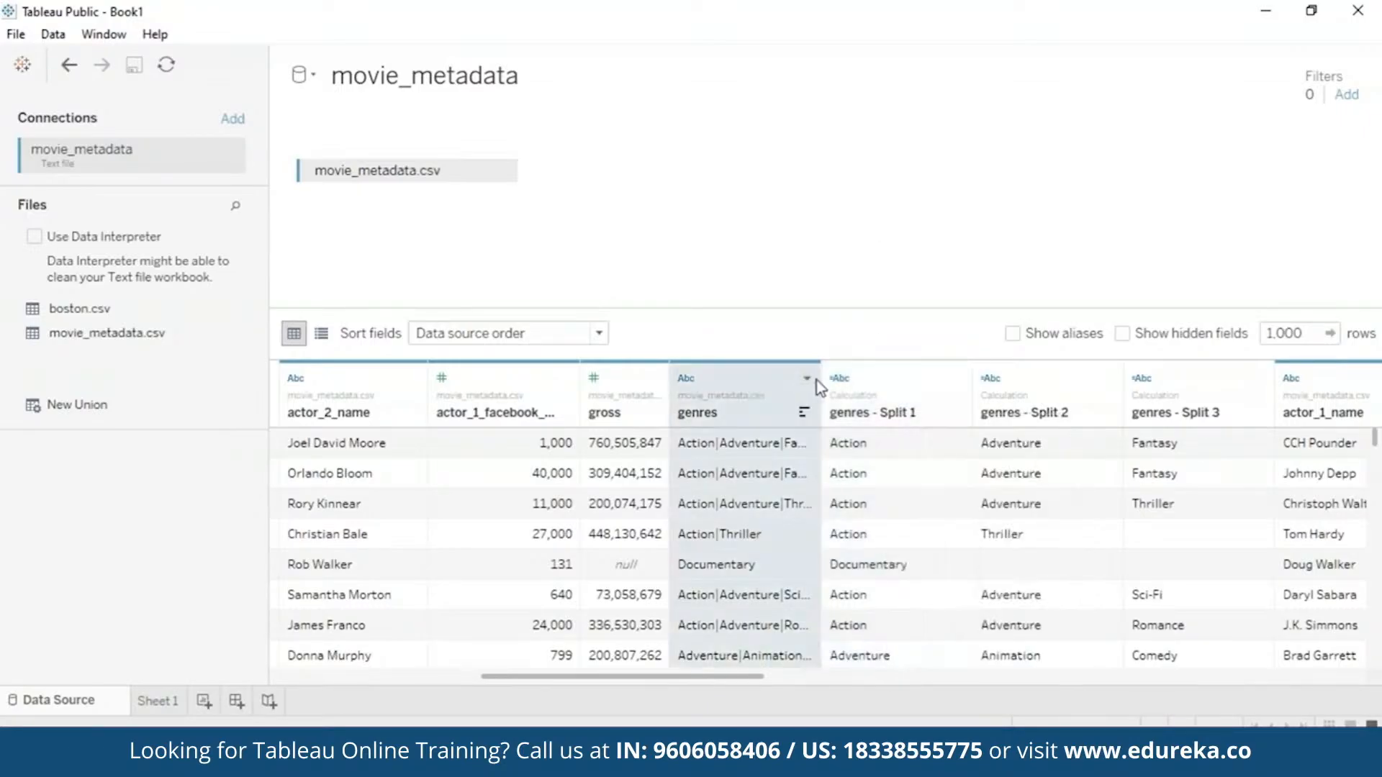
{"action": "left_click", "coordinate": [809, 380]}
{"action": "left_click", "coordinate": [812, 452]}
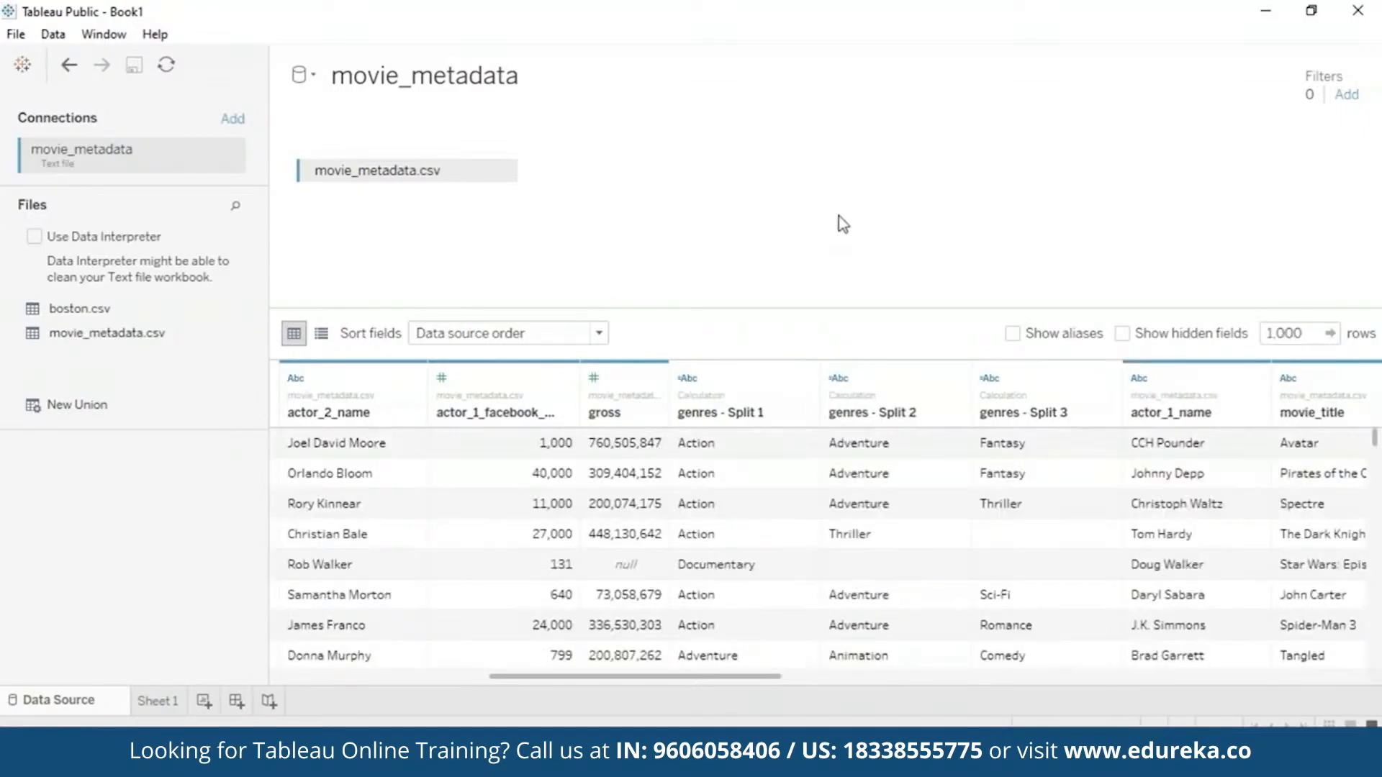
{"action": "left_click_drag", "start_coordinate": [663, 675], "coordinate": [494, 543]}
{"action": "left_click_drag", "start_coordinate": [344, 489], "coordinate": [215, 503]}
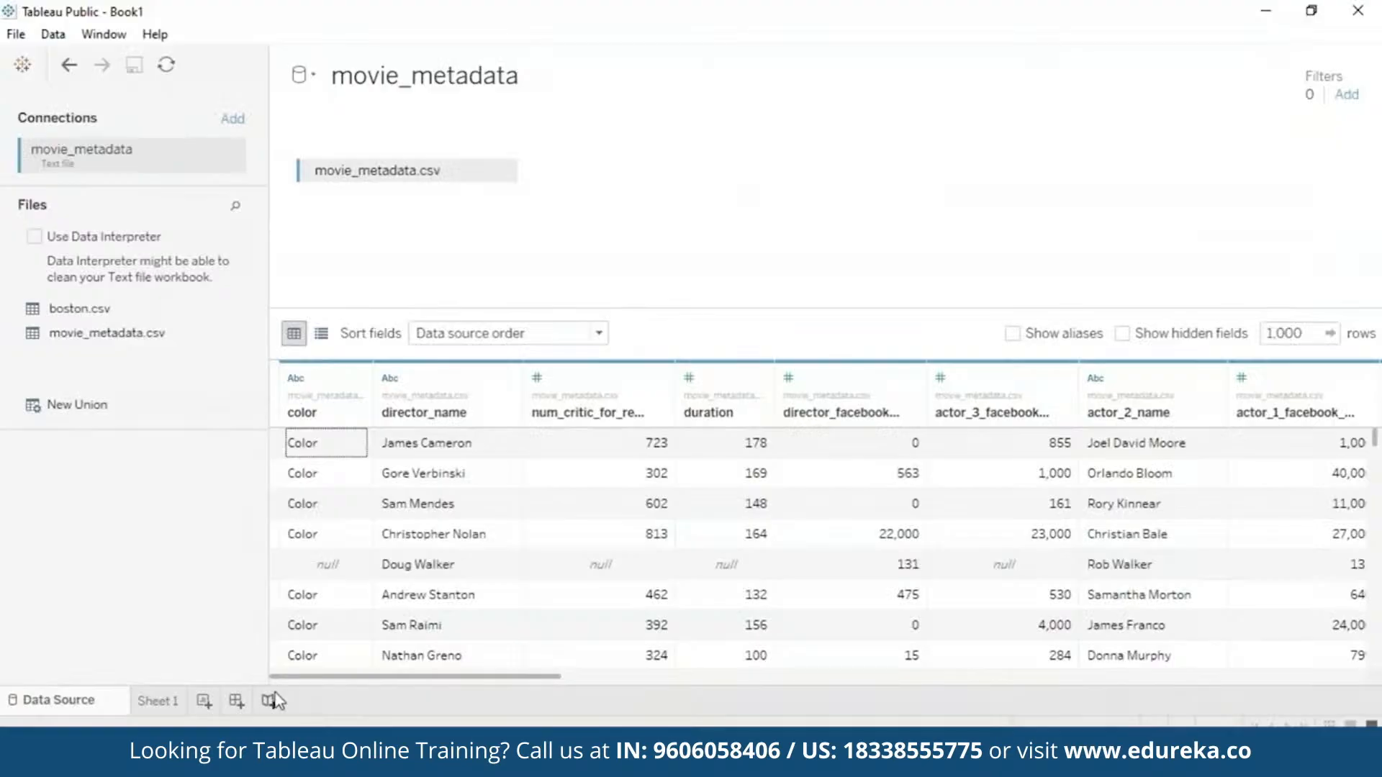
Step: Open Sheet 1 and rename the worksheet as "Budget vs Revenue"
{"action": "left_click", "coordinate": [160, 700]}
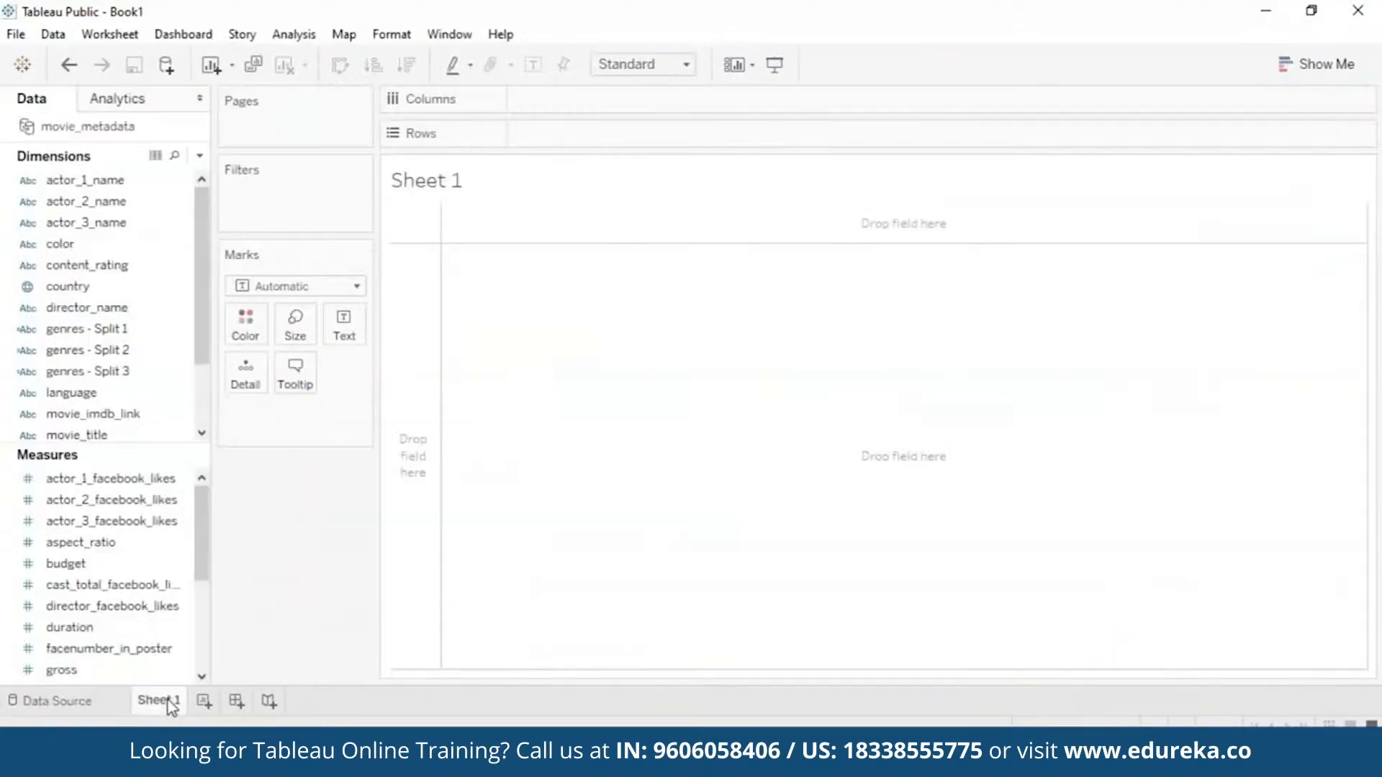
{"action": "right_click", "coordinate": [169, 699]}
{"action": "left_click", "coordinate": [224, 469]}
{"action": "type", "text": "Budget"}
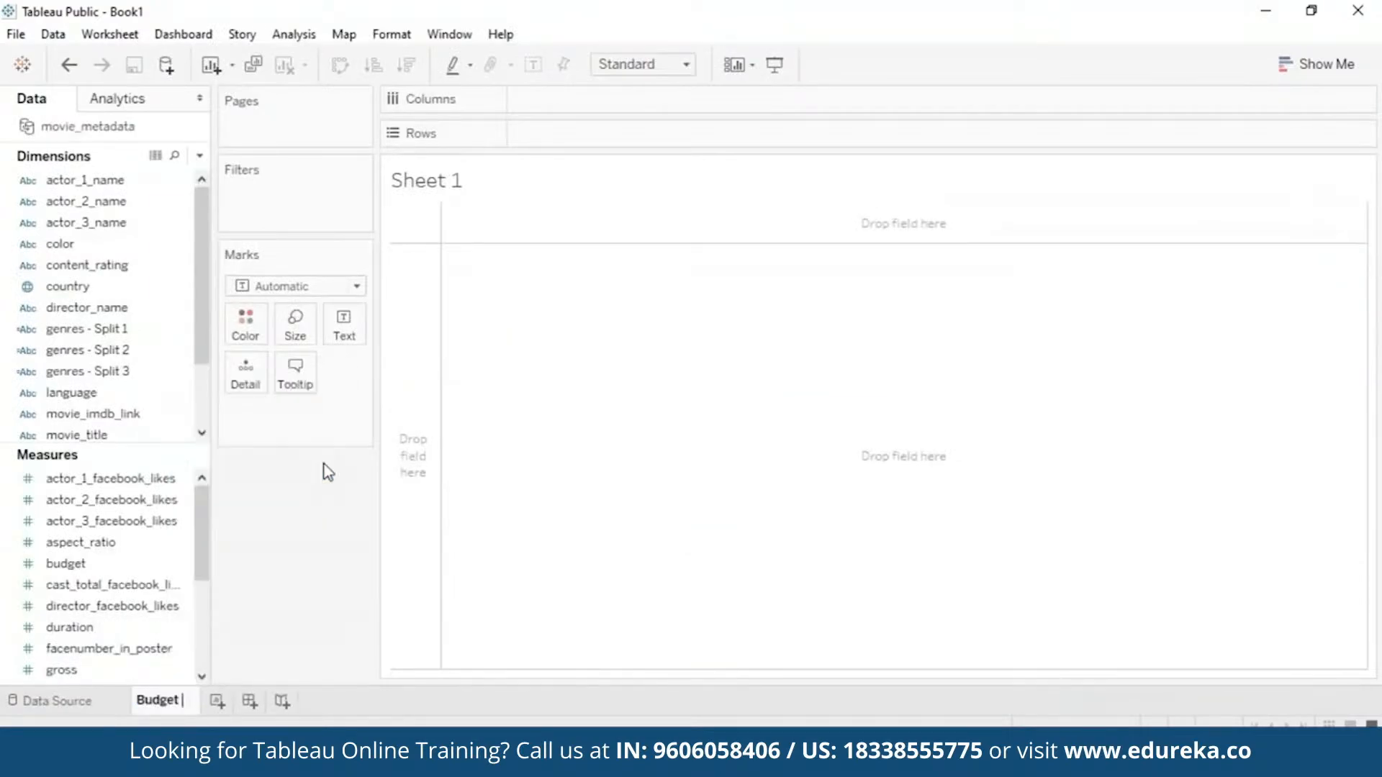
{"action": "type", "text": " vs Revenue"}
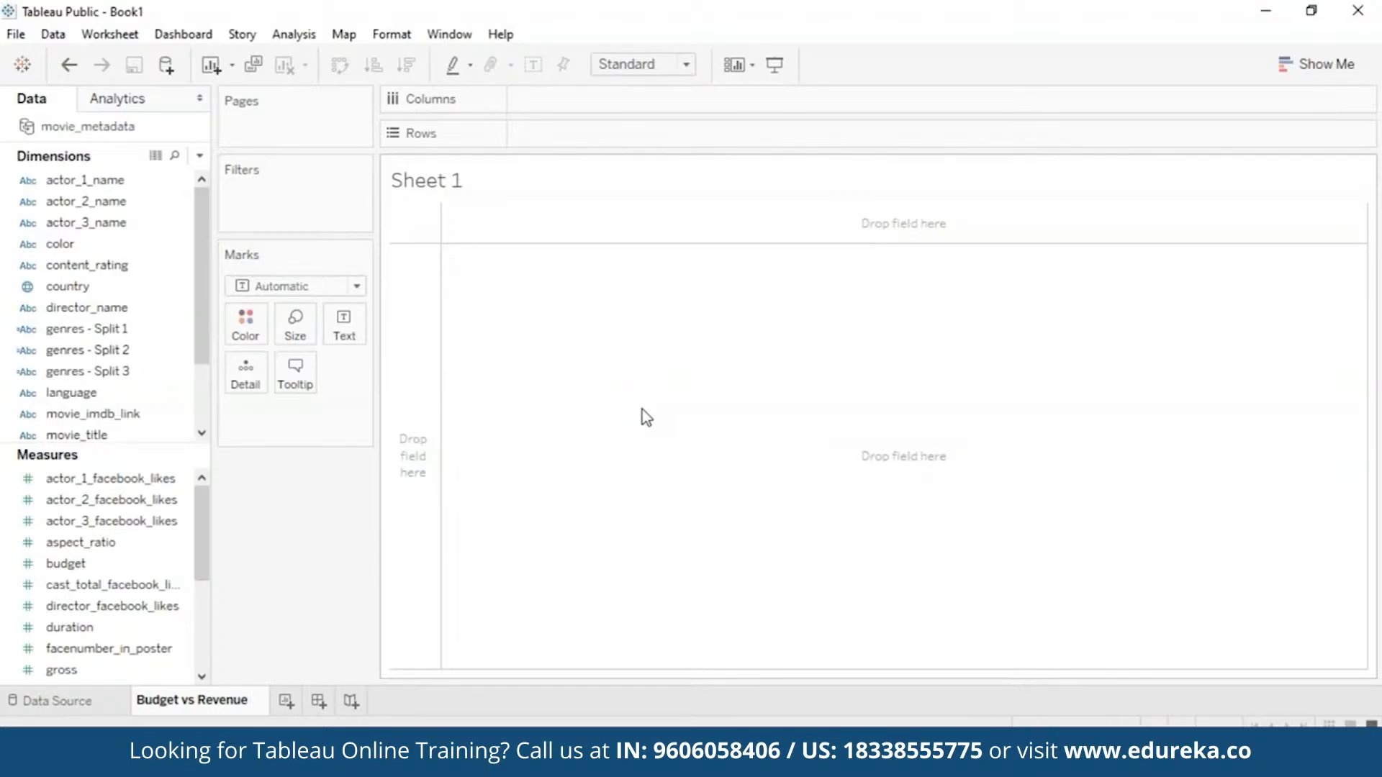
{"action": "left_click", "coordinate": [646, 417]}
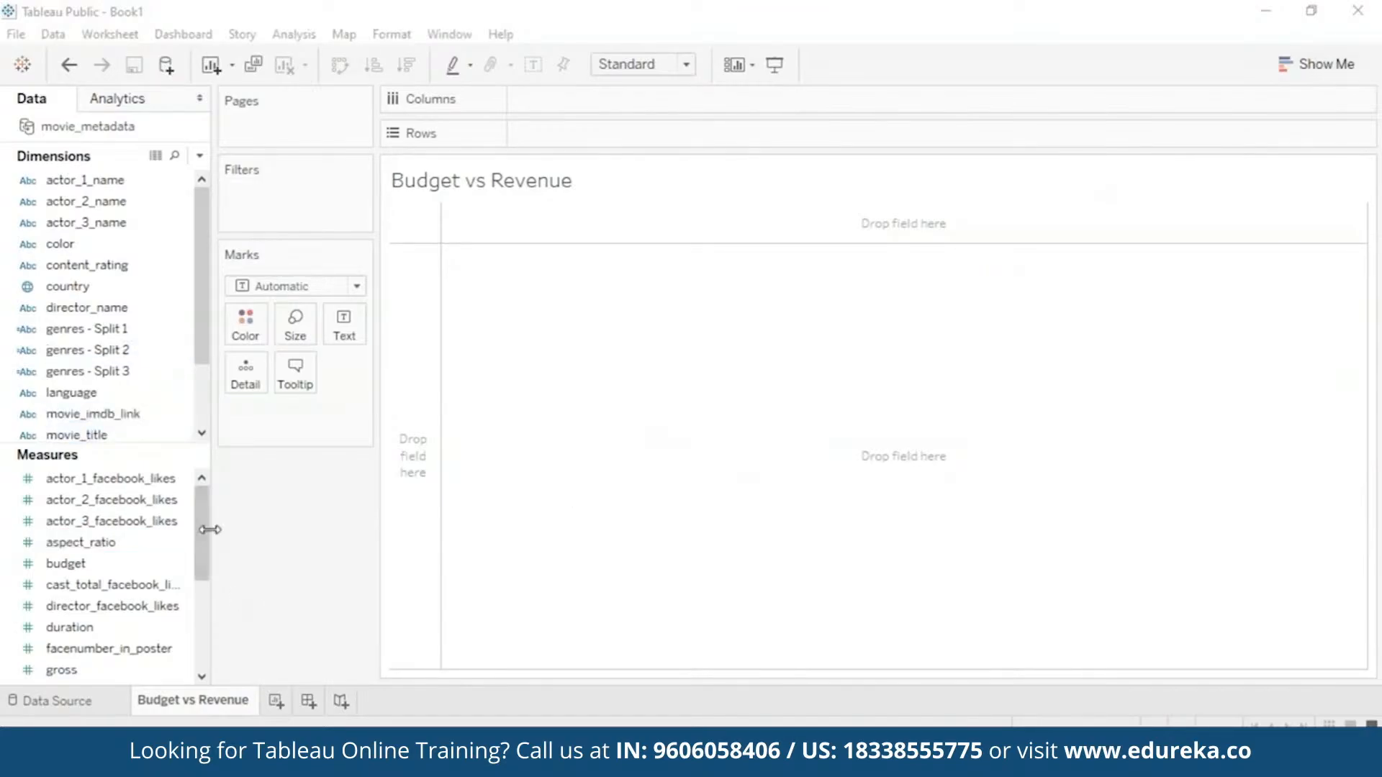
Step: Plot gross on columns against budget on rows and disaggregate the measures so each movie shows as its own mark
{"action": "mouse_move", "coordinate": [61, 669]}
{"action": "left_mouse_down"}
{"action": "mouse_move", "coordinate": [484, 317]}
{"action": "mouse_move", "coordinate": [511, 99]}
{"action": "left_mouse_up"}
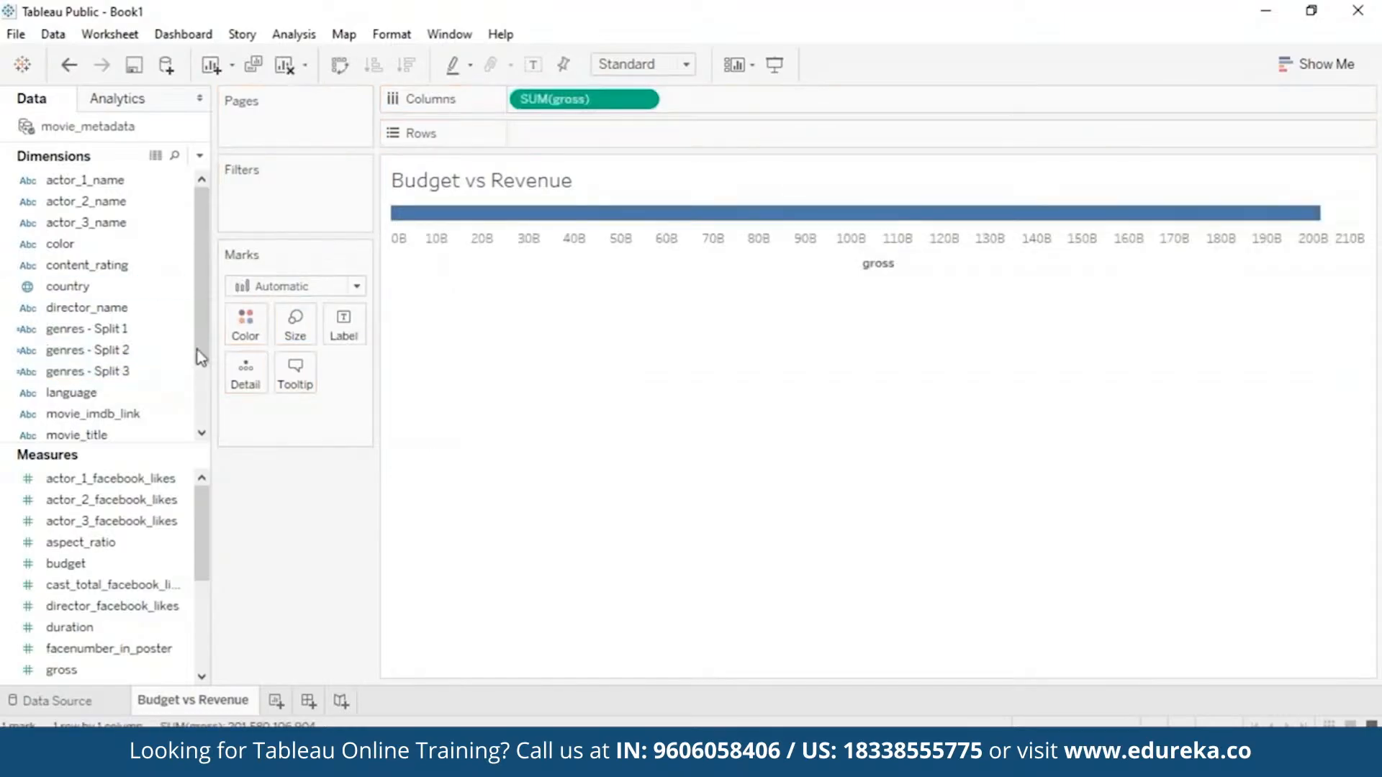
{"action": "mouse_move", "coordinate": [199, 531]}
{"action": "left_mouse_down"}
{"action": "mouse_move", "coordinate": [201, 574]}
{"action": "mouse_move", "coordinate": [204, 520]}
{"action": "left_mouse_up"}
{"action": "left_click_drag", "start_coordinate": [64, 565], "coordinate": [617, 138]}
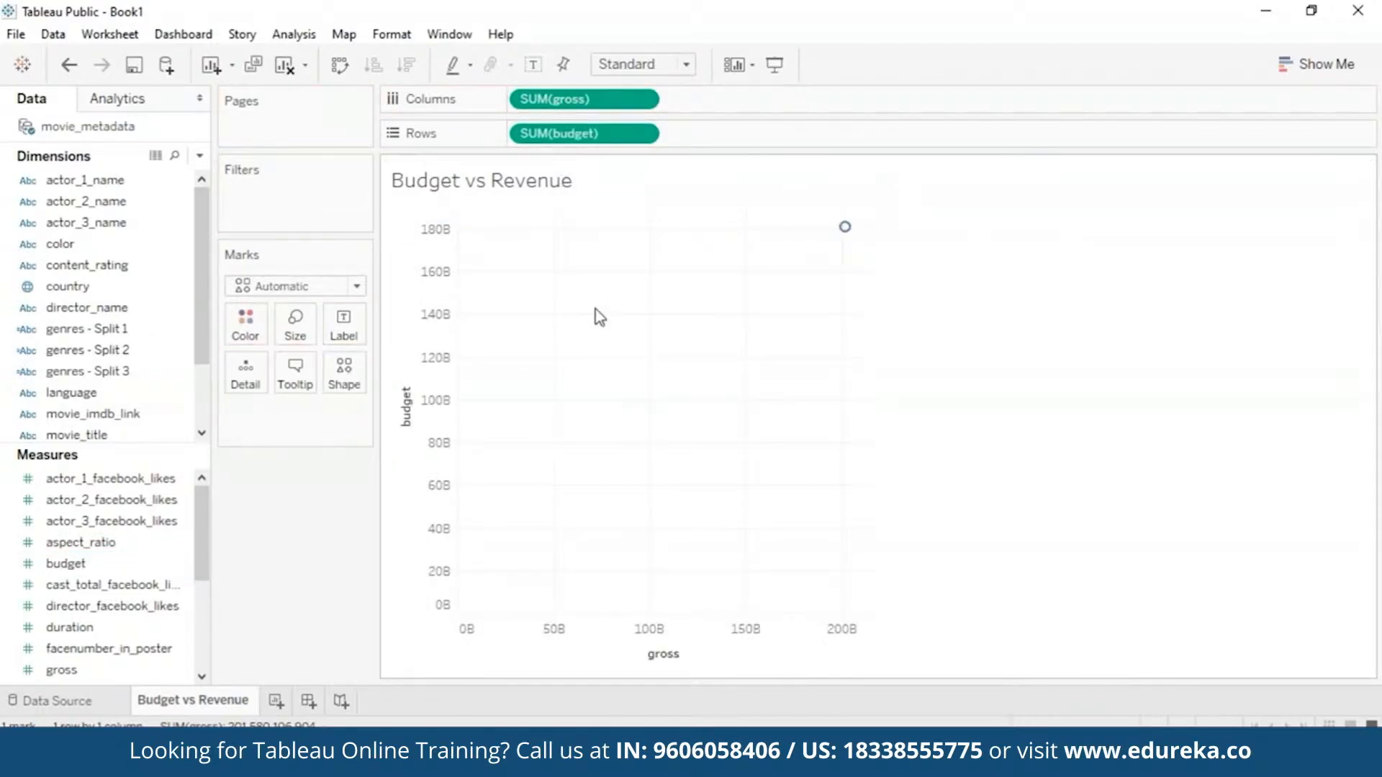
{"action": "left_click", "coordinate": [295, 35]}
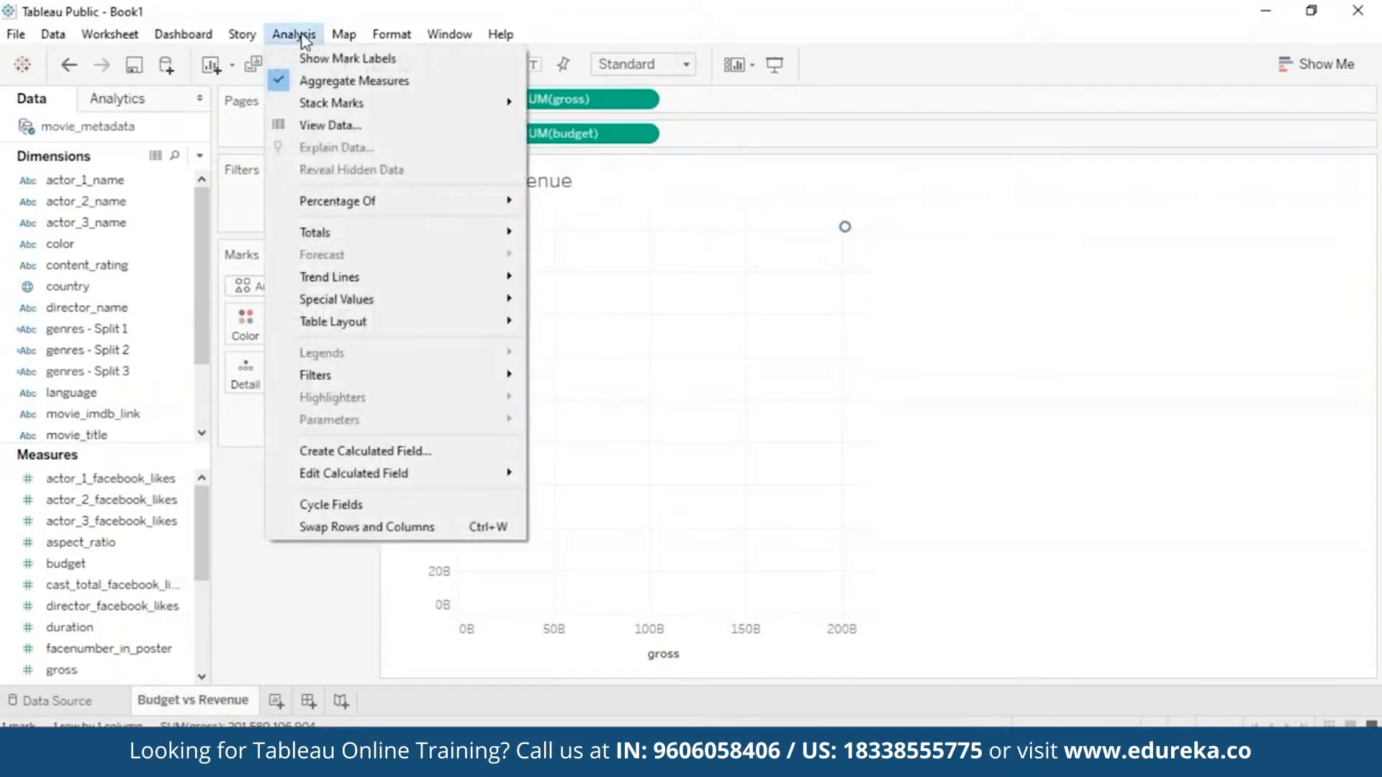
{"action": "left_click", "coordinate": [276, 85]}
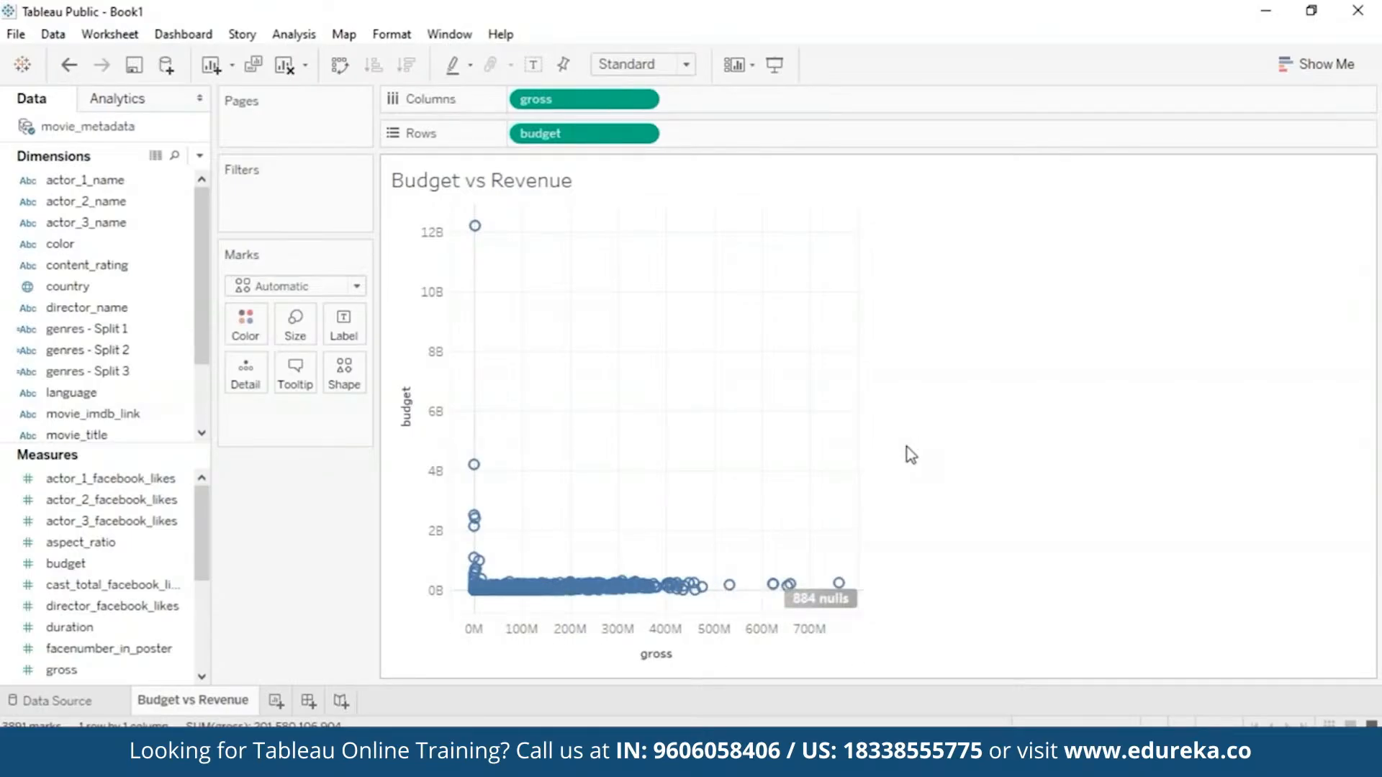
Step: Examine the full underlying data record of the highest-budget mark in the scatter plot
{"action": "mouse_move", "coordinate": [480, 586]}
{"action": "mouse_move", "coordinate": [476, 232]}
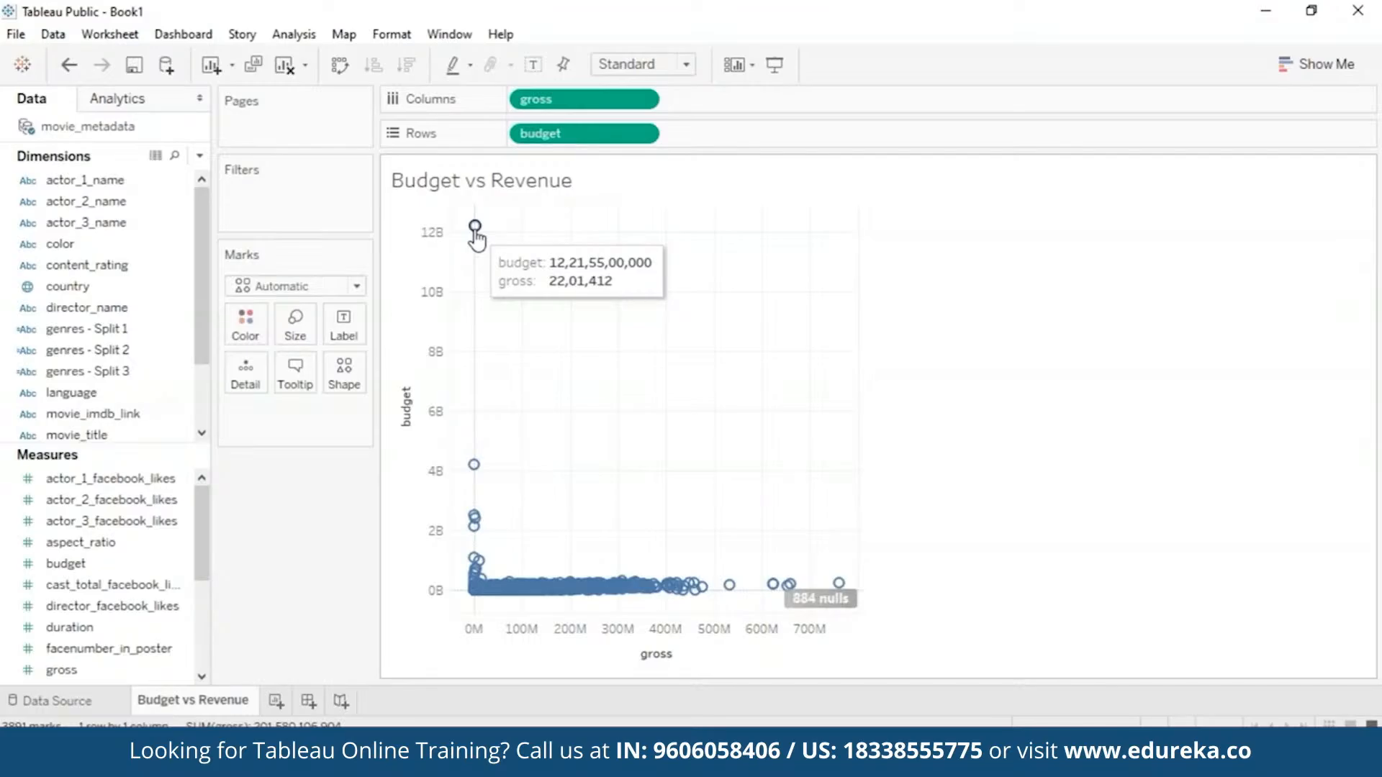
{"action": "left_click", "coordinate": [475, 228]}
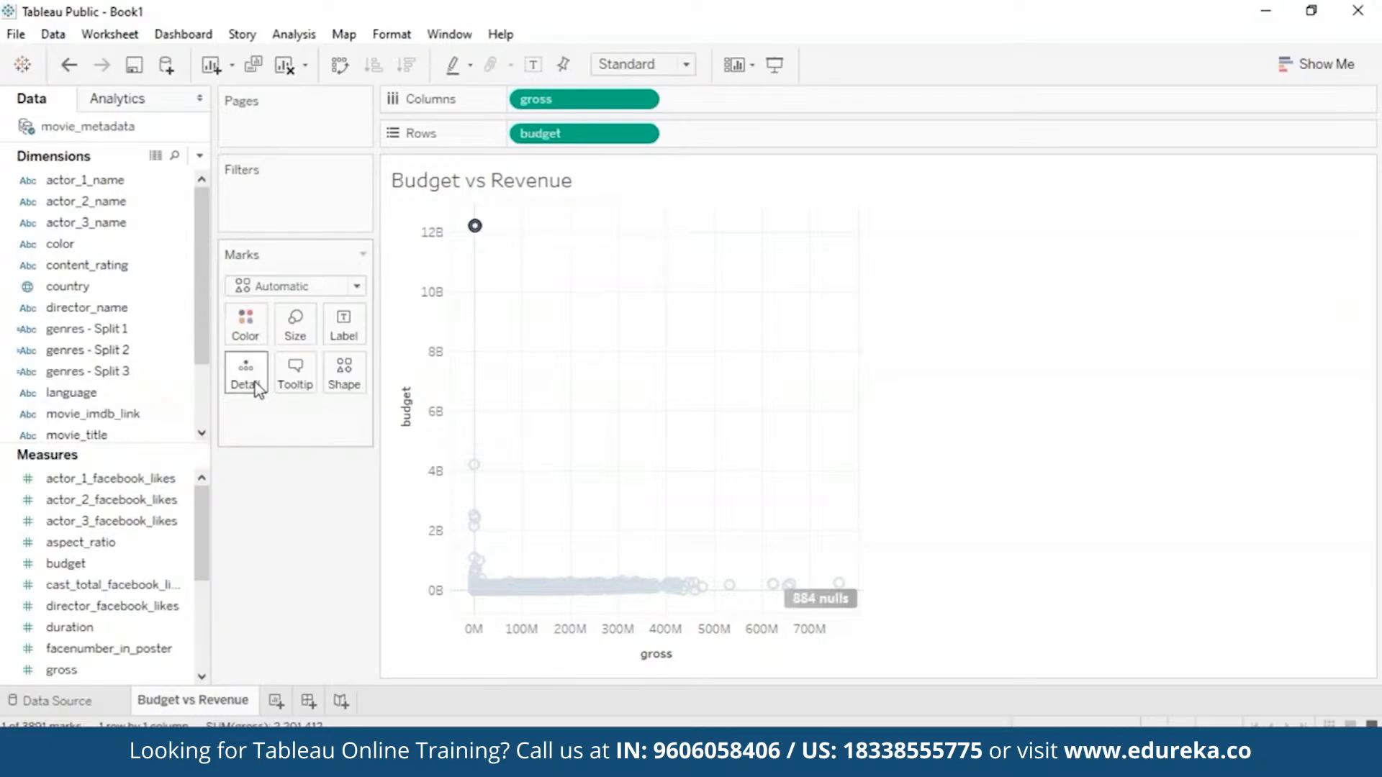
{"action": "left_click", "coordinate": [476, 227]}
{"action": "left_click", "coordinate": [476, 227]}
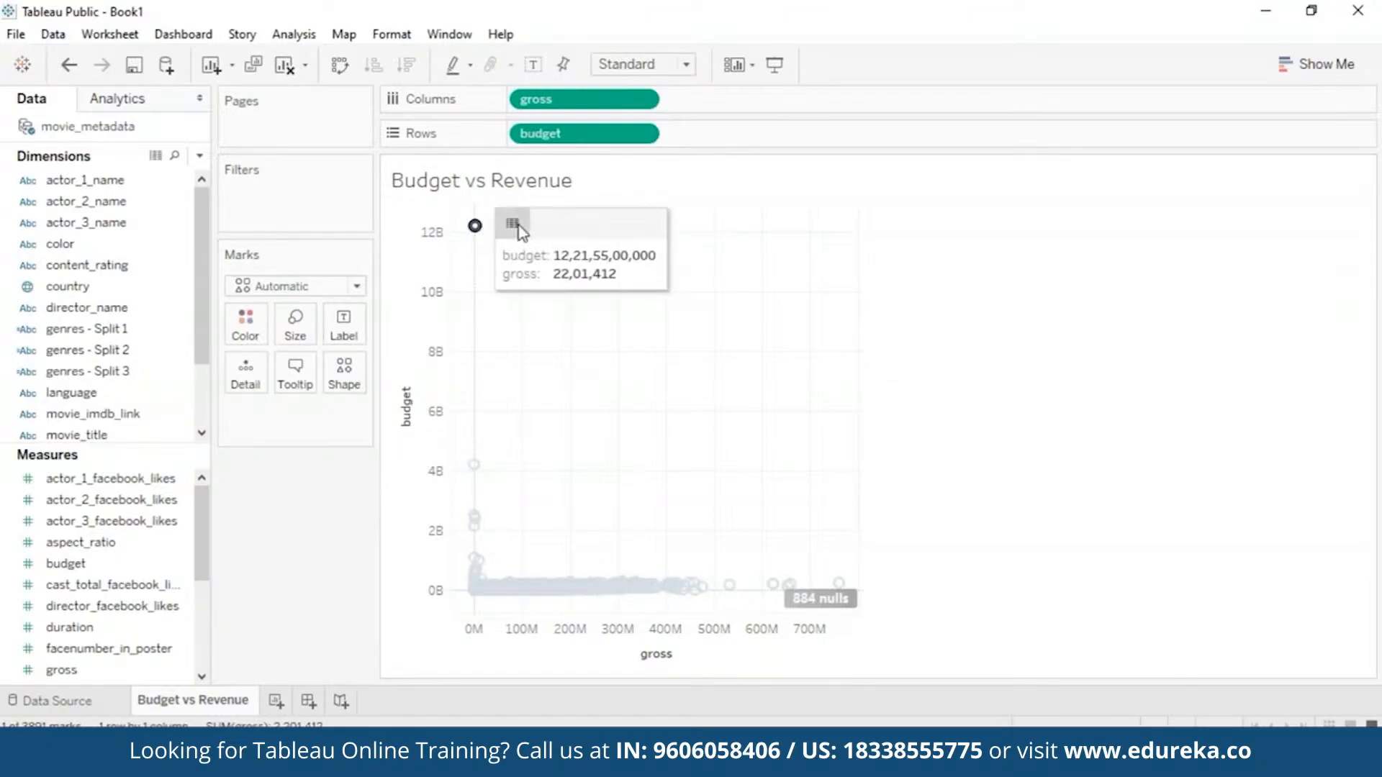
{"action": "left_click", "coordinate": [513, 224]}
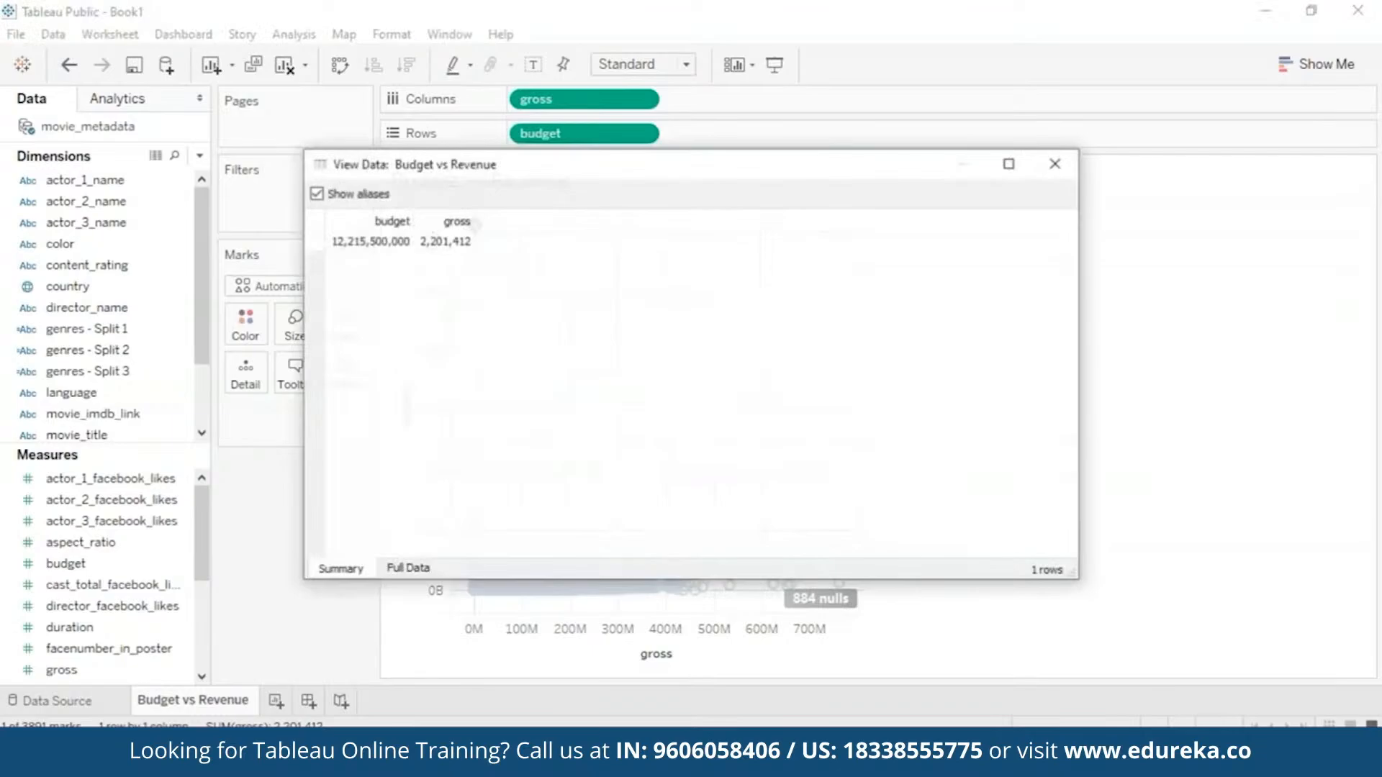
{"action": "left_click", "coordinate": [407, 571]}
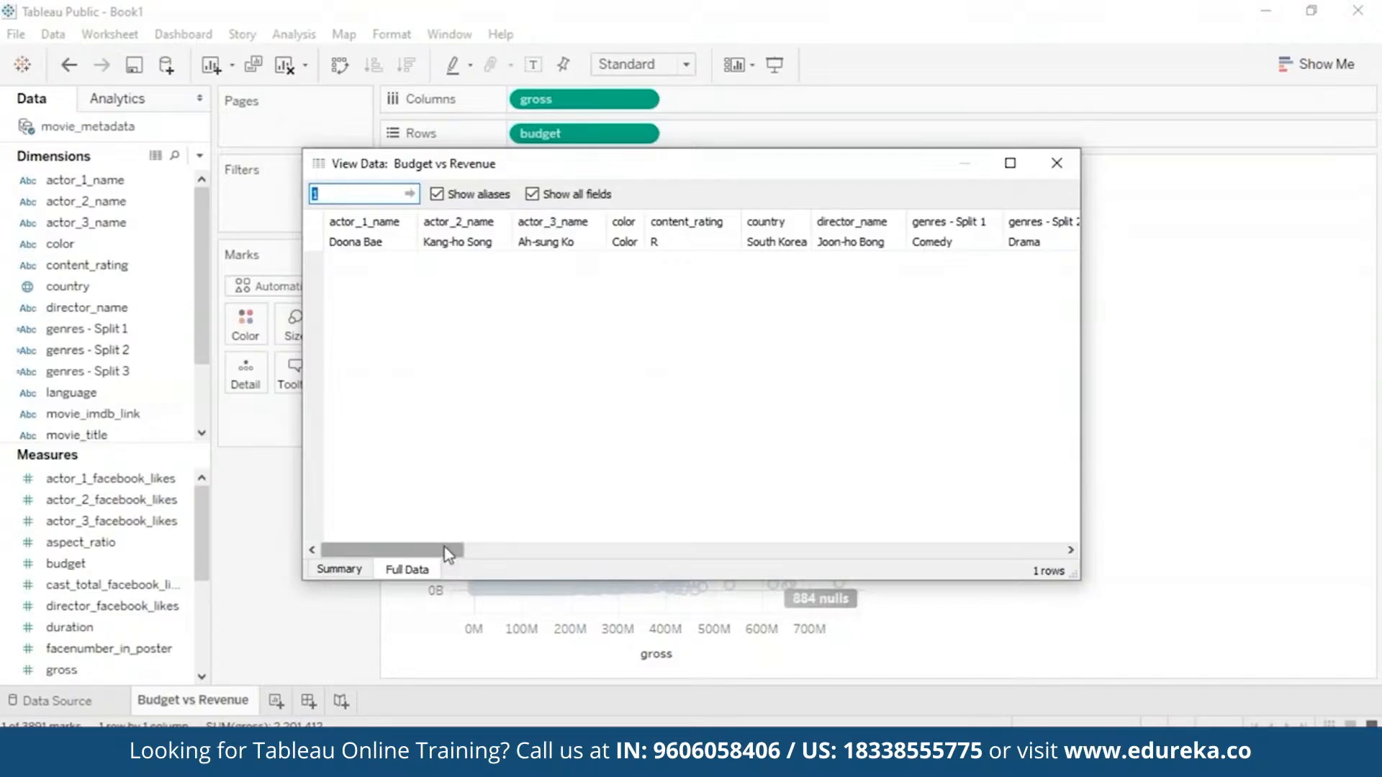
{"action": "left_click_drag", "start_coordinate": [449, 550], "coordinate": [720, 528]}
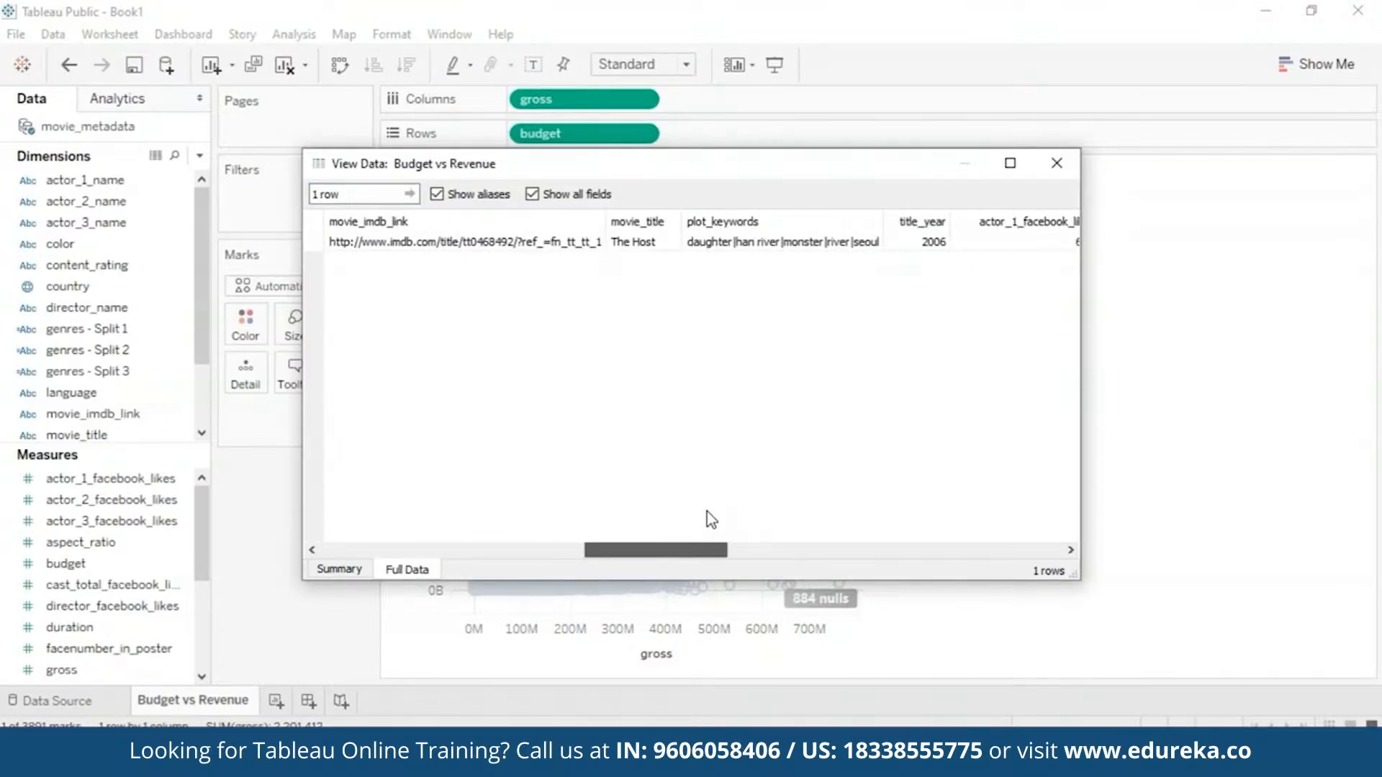
{"action": "left_click_drag", "start_coordinate": [715, 518], "coordinate": [1005, 451]}
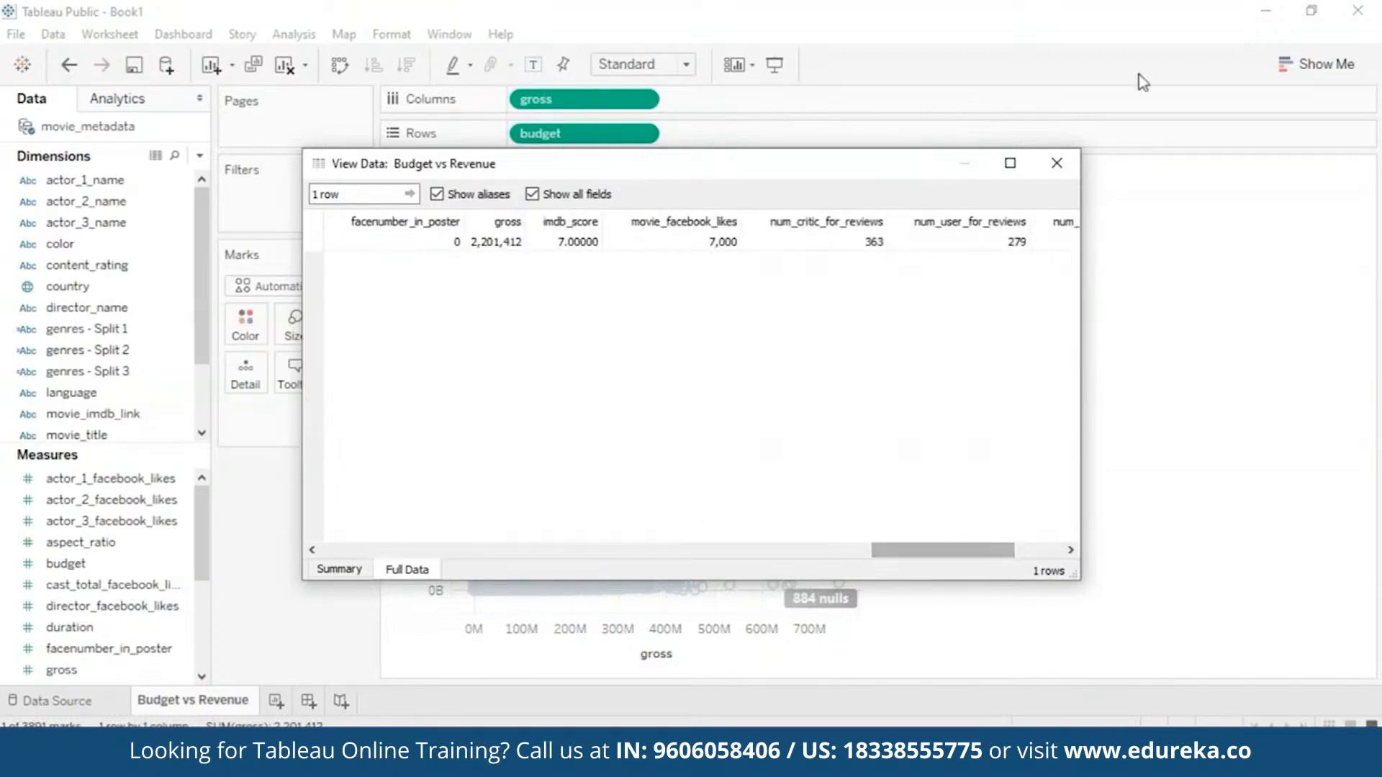
{"action": "left_click", "coordinate": [1057, 167]}
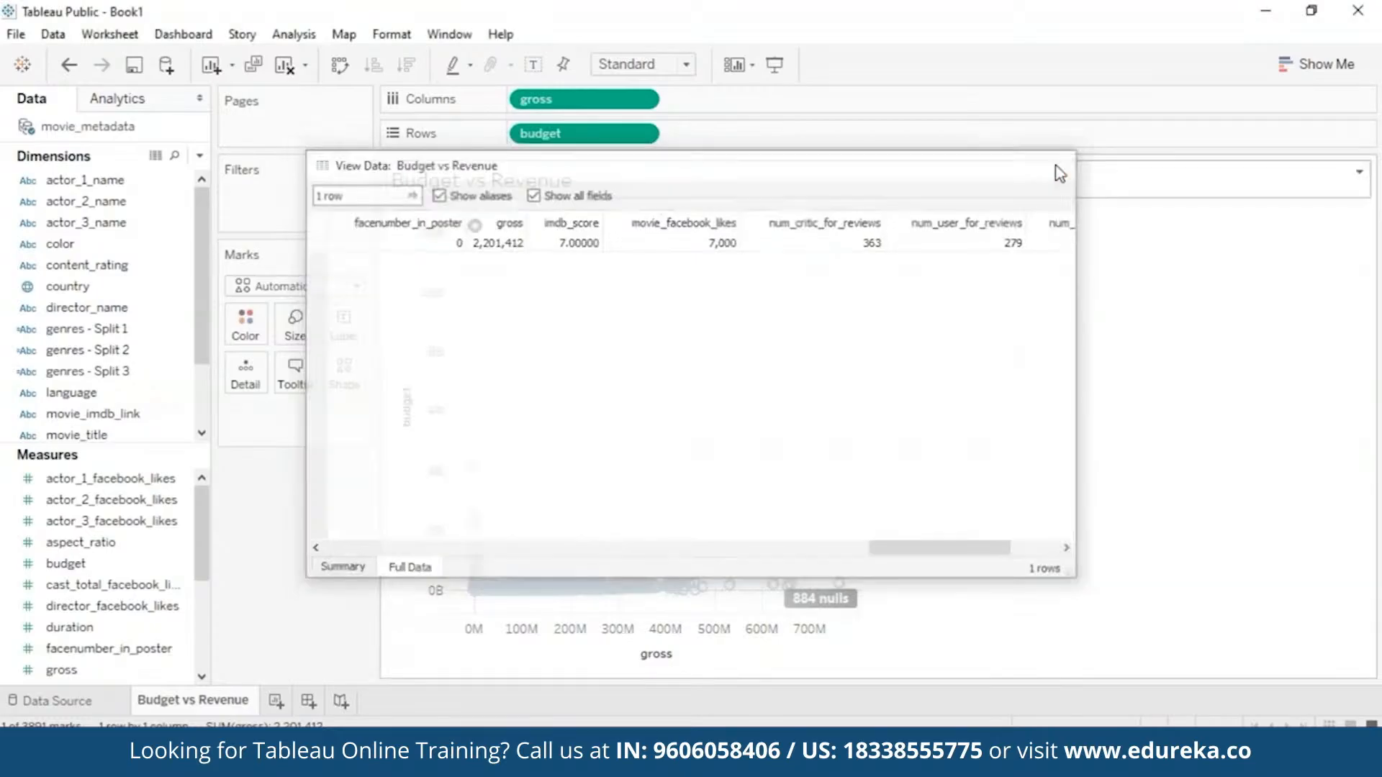
{"action": "left_click", "coordinate": [1121, 325]}
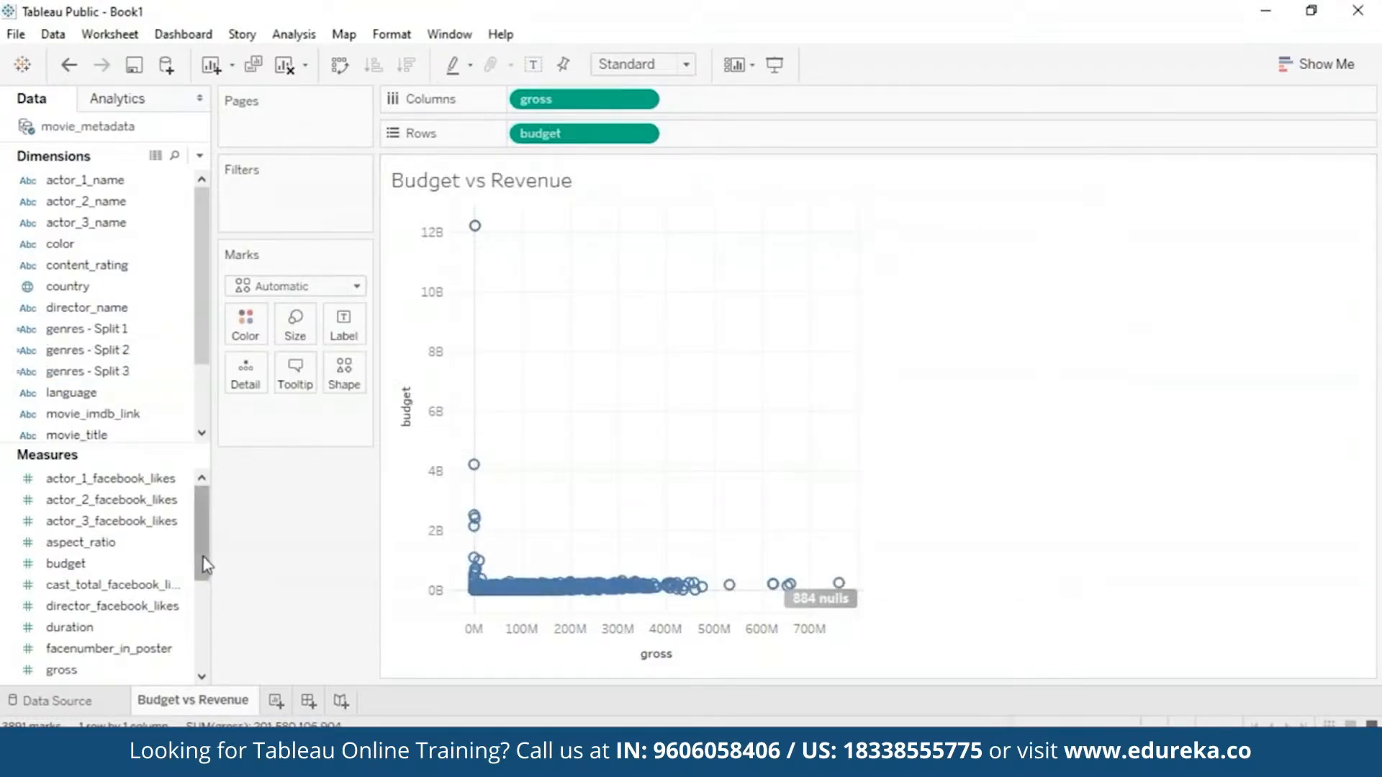
Step: Show a filter for budget and lower its upper limit to below 969484327 to exclude the outliers
{"action": "right_click", "coordinate": [118, 568]}
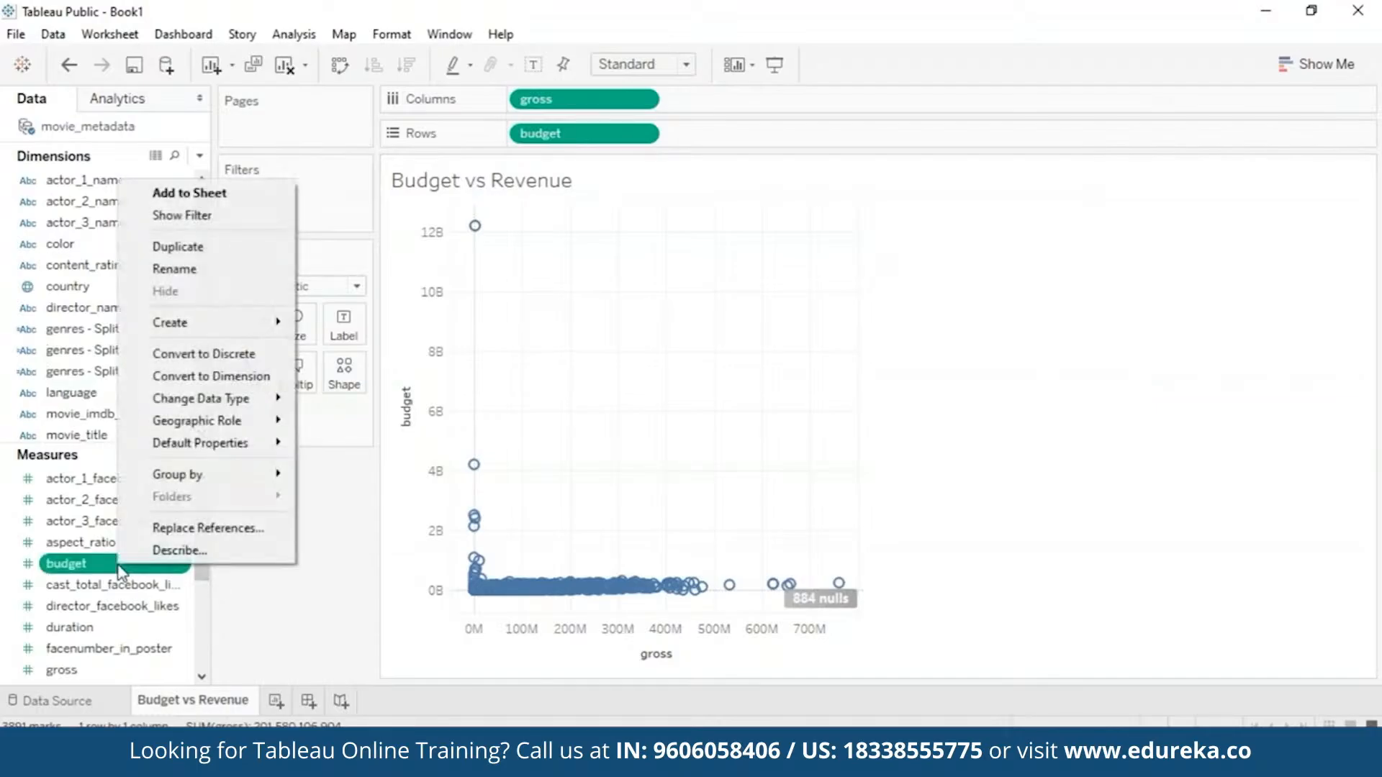
{"action": "left_click", "coordinate": [165, 216]}
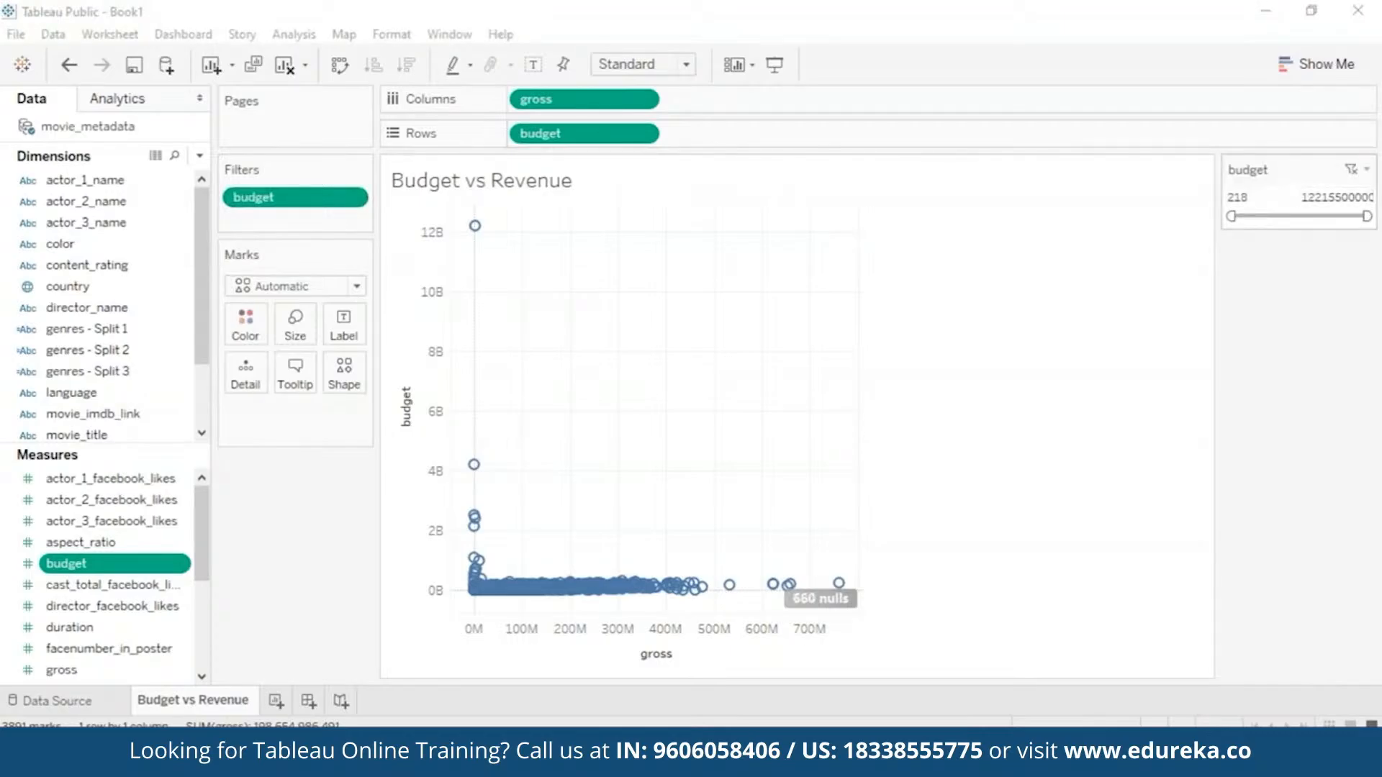
{"action": "left_click_drag", "start_coordinate": [1365, 216], "coordinate": [1247, 216]}
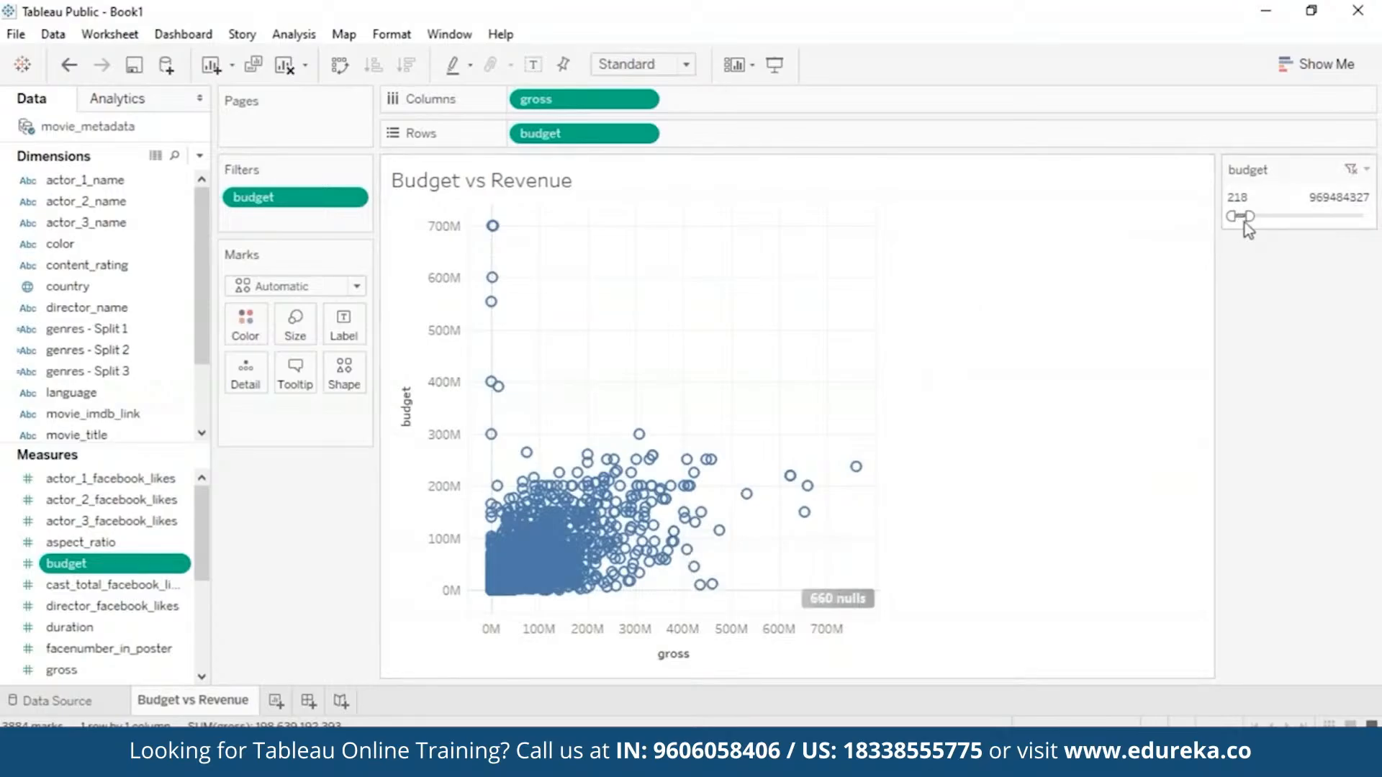
{"action": "left_click_drag", "start_coordinate": [1247, 217], "coordinate": [1237, 217]}
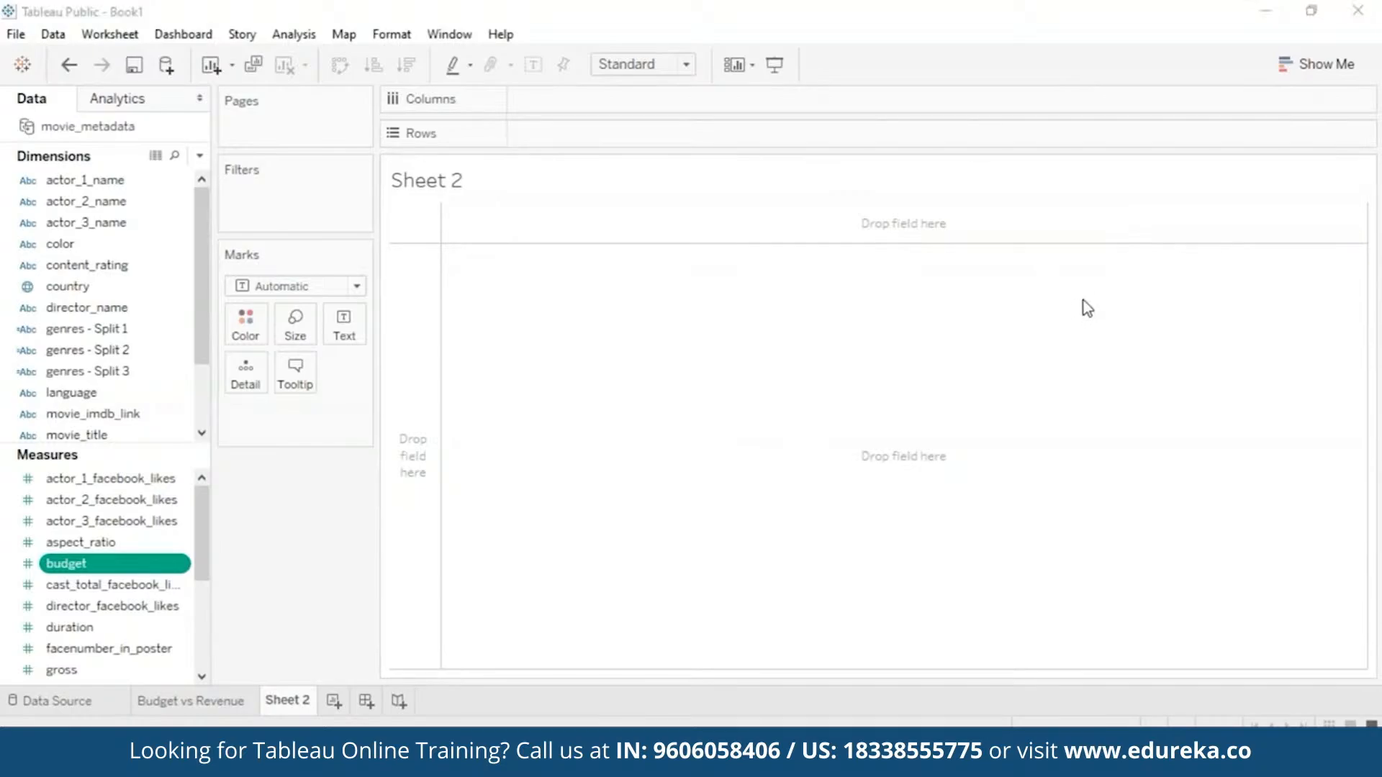
Step: On Sheet 2, show the chart suggestions and chart duration on columns against genres - Split 1 on rows
{"action": "left_click", "coordinate": [1314, 65]}
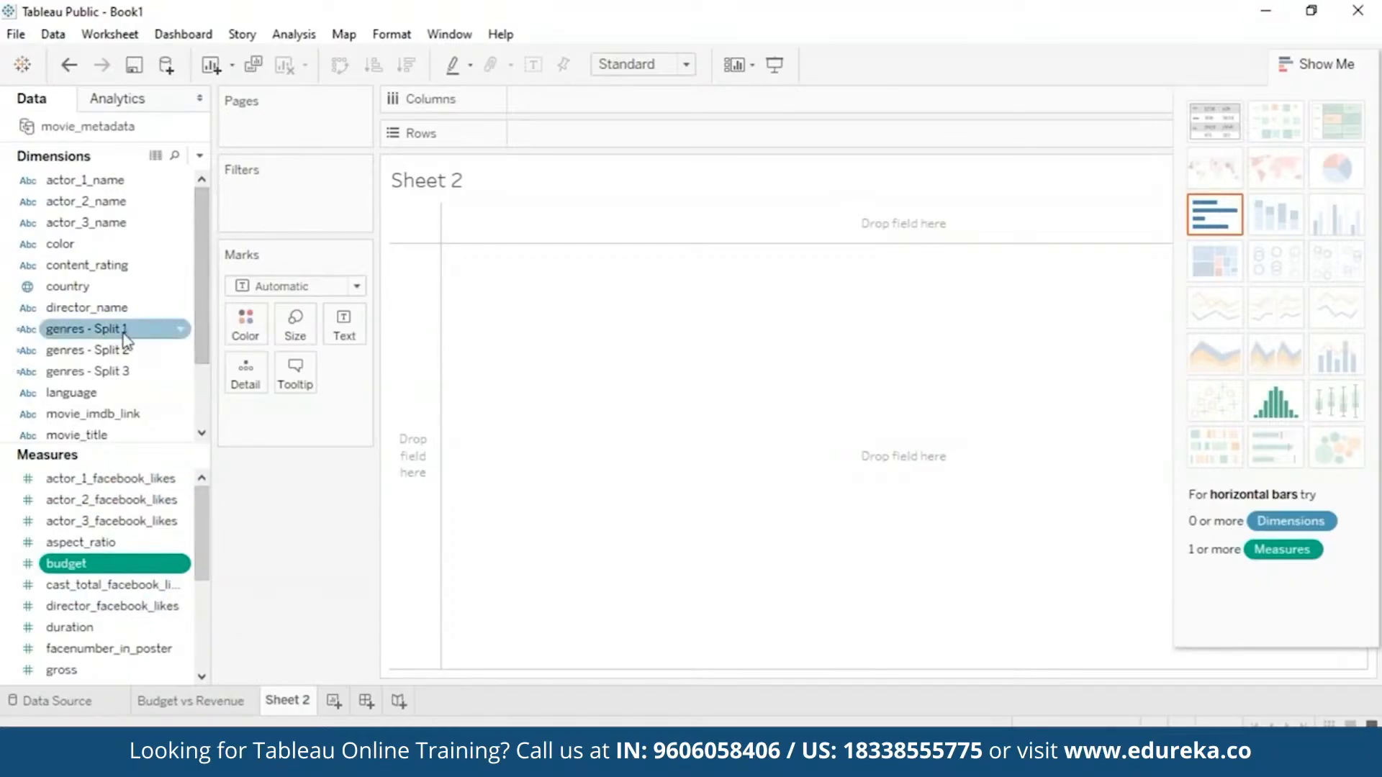
{"action": "left_click_drag", "start_coordinate": [170, 328], "coordinate": [583, 133]}
{"action": "left_click_drag", "start_coordinate": [604, 137], "coordinate": [604, 137]}
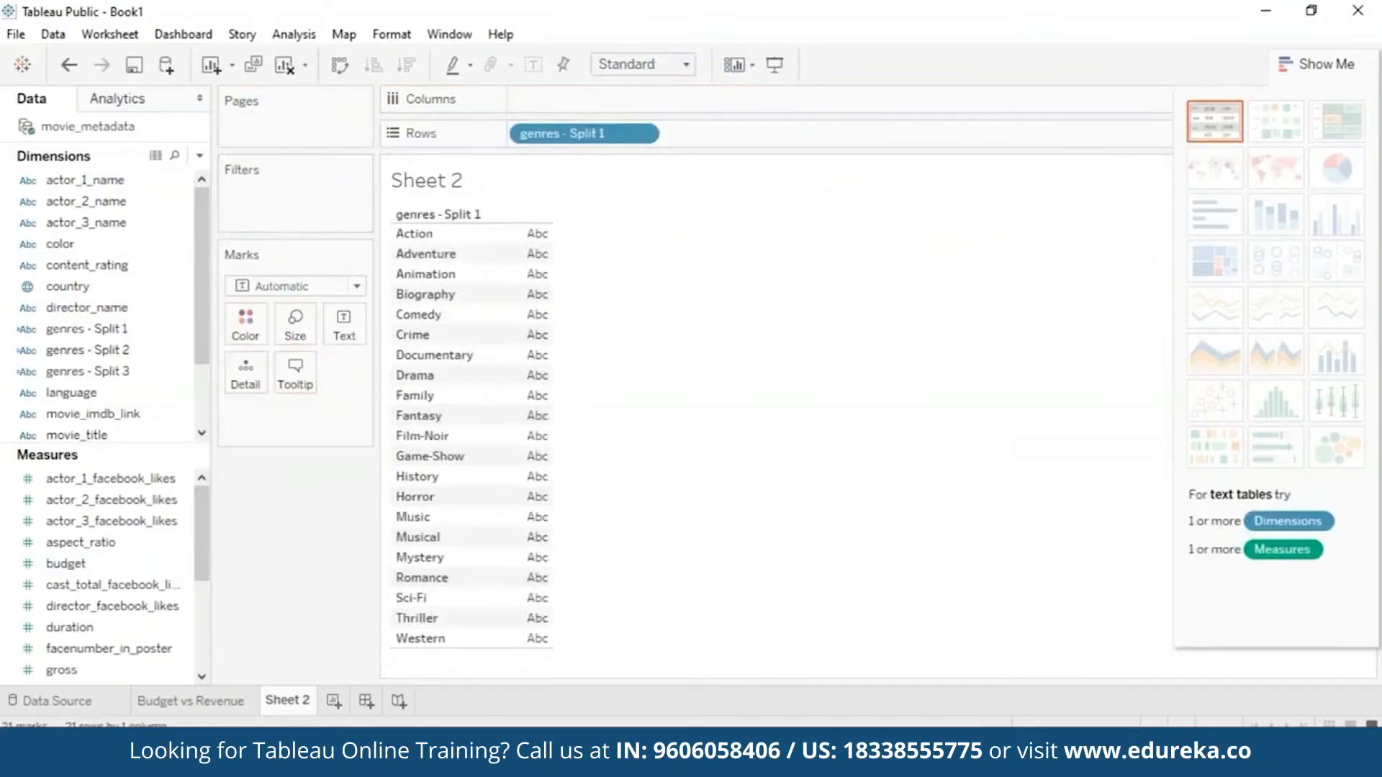
{"action": "left_click", "coordinate": [101, 479]}
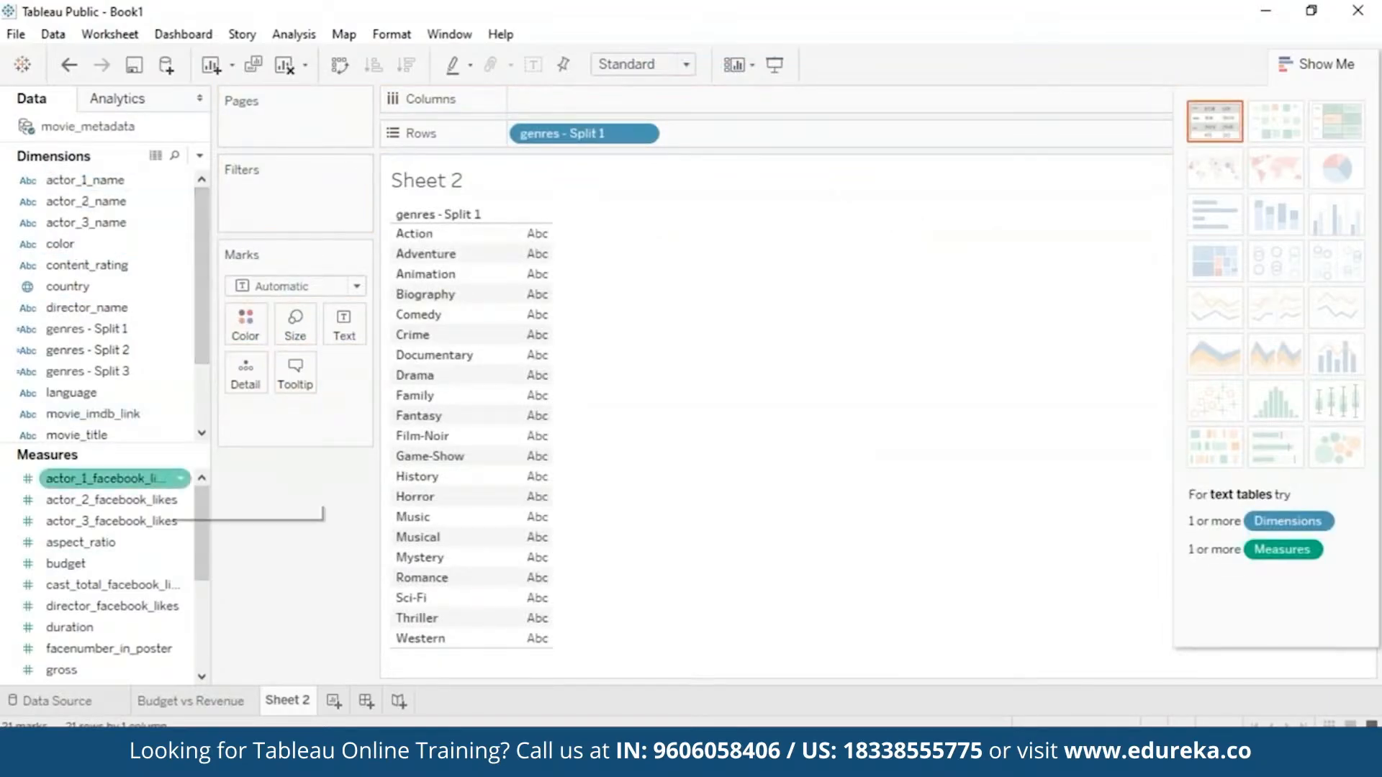
{"action": "left_click", "coordinate": [80, 541]}
{"action": "left_click", "coordinate": [121, 628]}
{"action": "left_click_drag", "start_coordinate": [126, 623], "coordinate": [596, 102]}
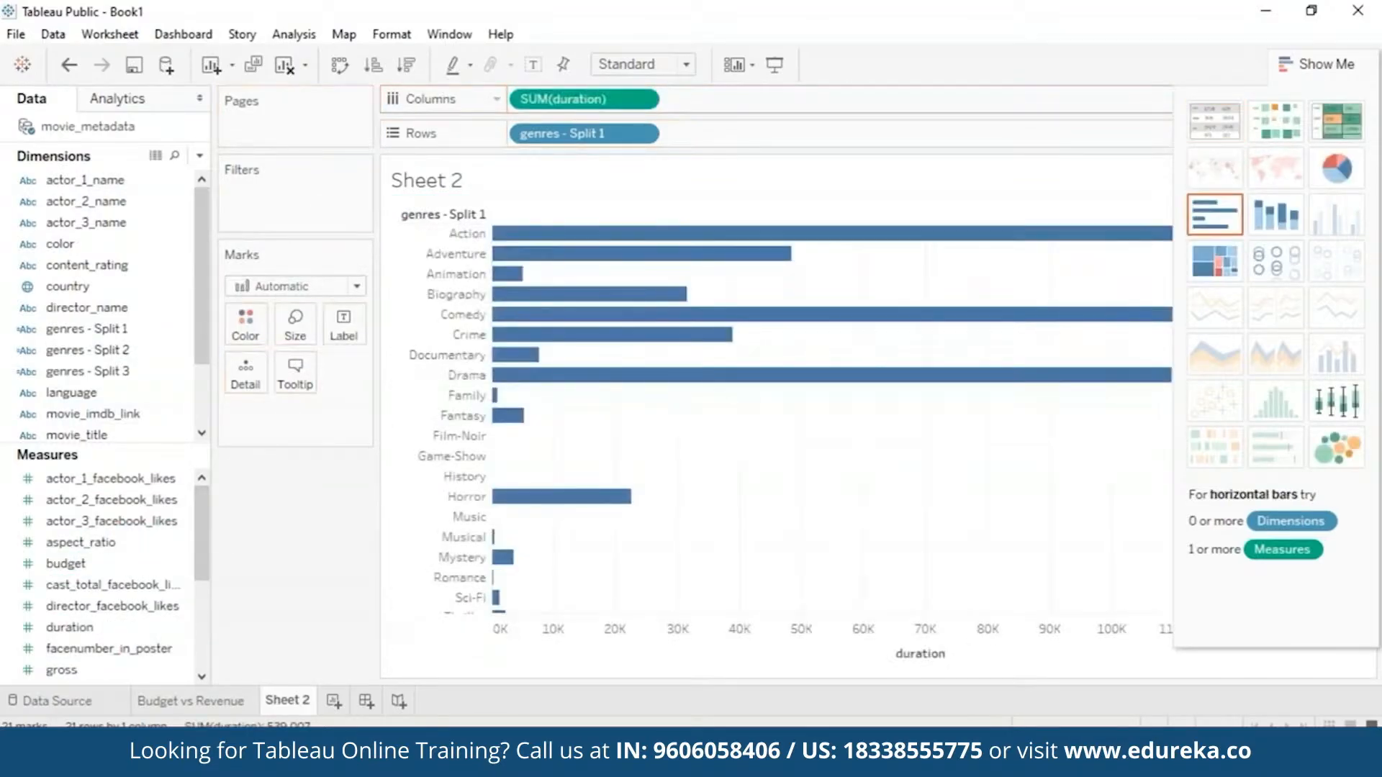
Step: Convert the chart to a box-and-whisker plot with genres - Split 1 on columns and duration as a dimension
{"action": "left_click", "coordinate": [1353, 401]}
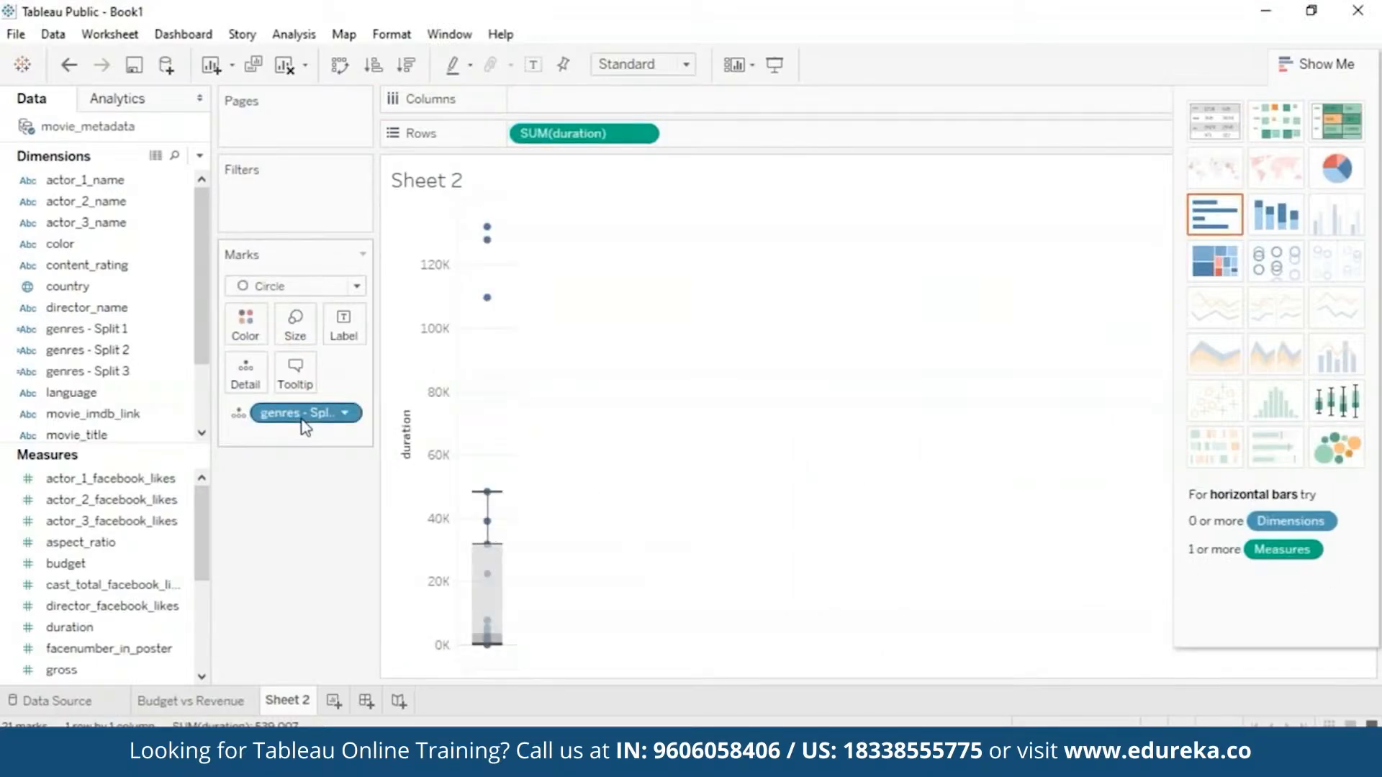
{"action": "mouse_move", "coordinate": [305, 427]}
{"action": "left_mouse_down"}
{"action": "mouse_move", "coordinate": [605, 51]}
{"action": "mouse_move", "coordinate": [569, 101]}
{"action": "mouse_move", "coordinate": [533, 101]}
{"action": "left_mouse_up"}
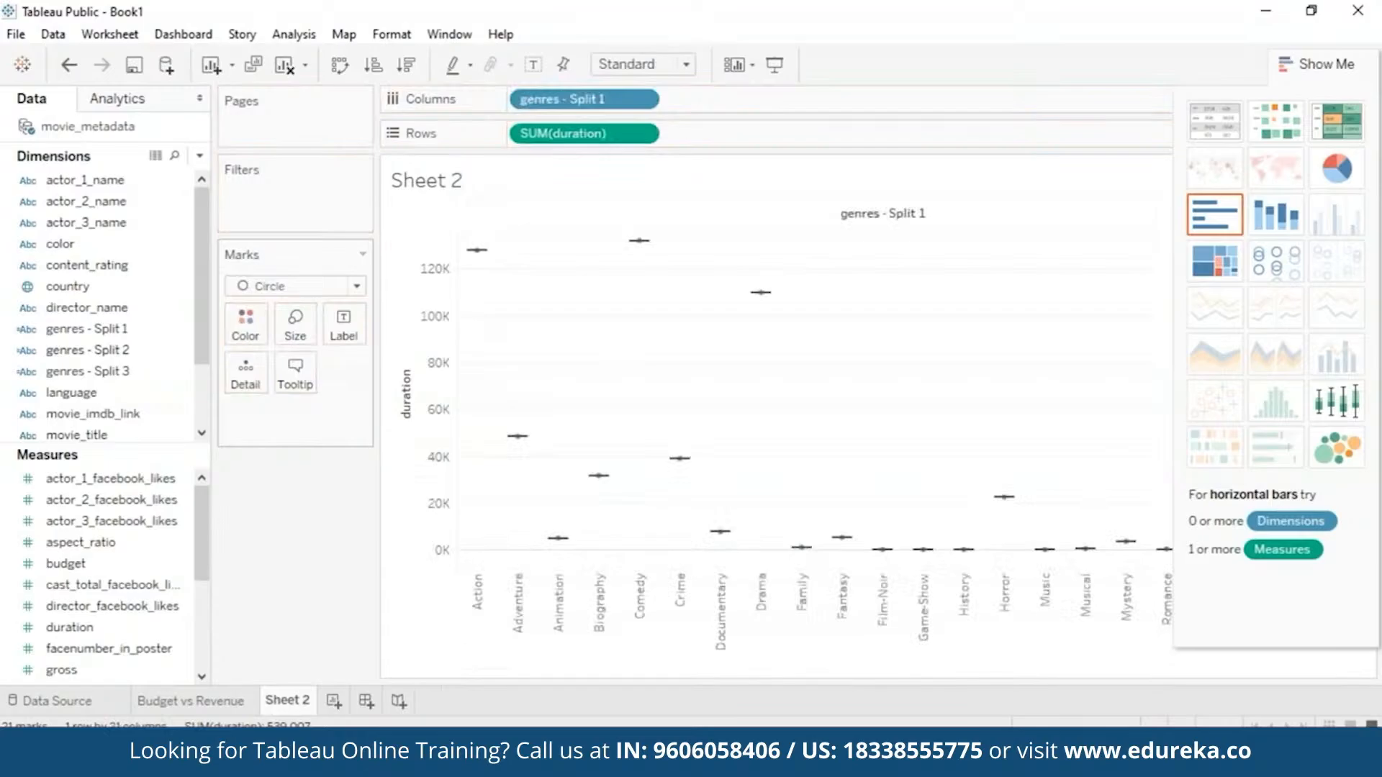
{"action": "left_click", "coordinate": [642, 134]}
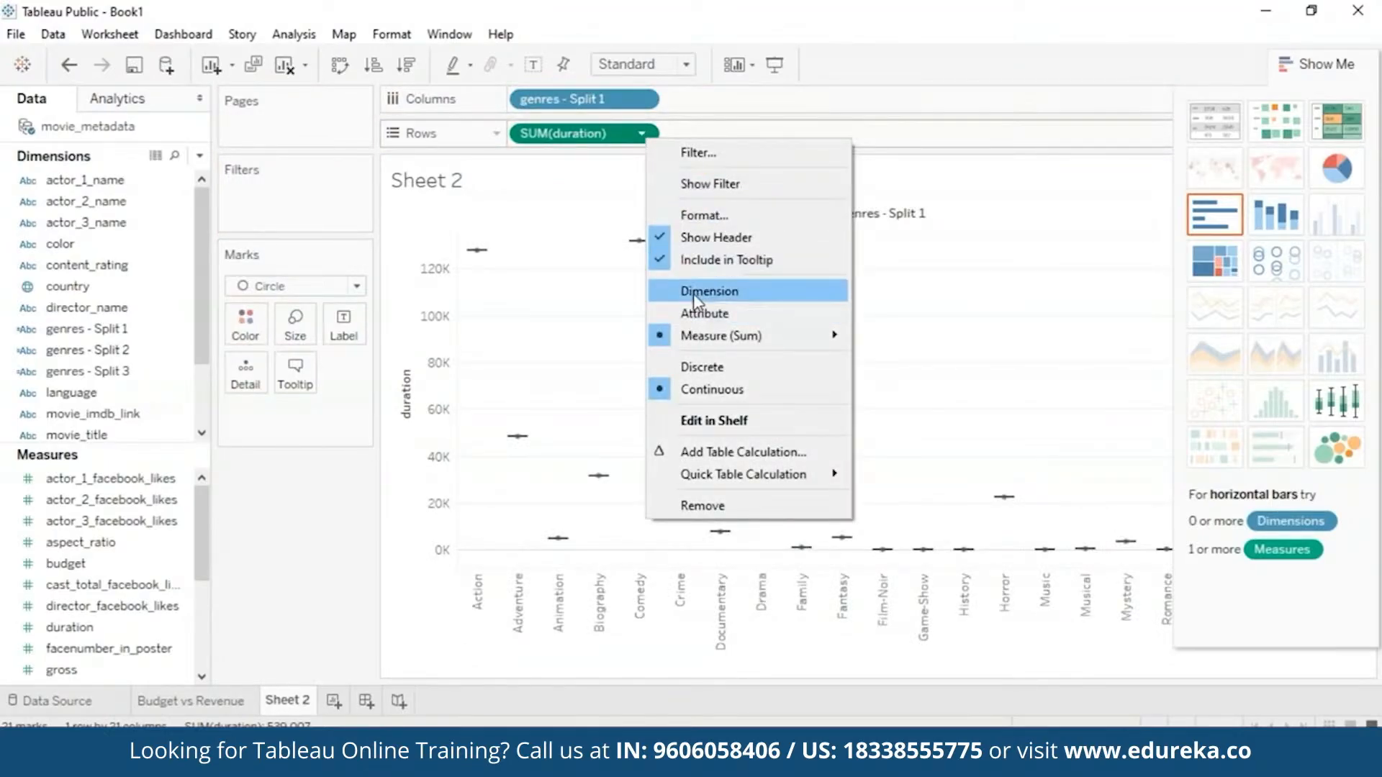
{"action": "left_click", "coordinate": [693, 292]}
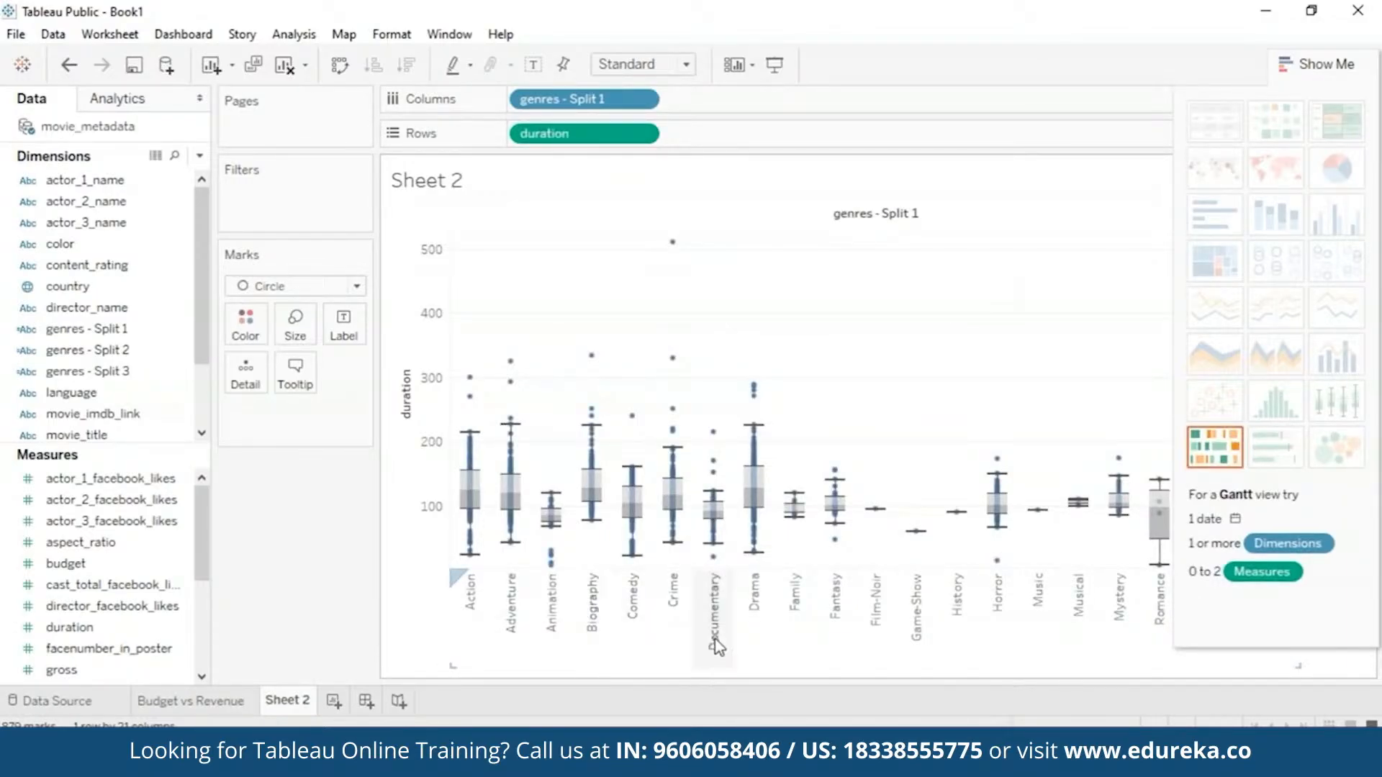
Step: Examine the full data record behind the longest-duration Crime outlier and uncover the complete box plot by hiding the chart suggestions
{"action": "mouse_move", "coordinate": [746, 387]}
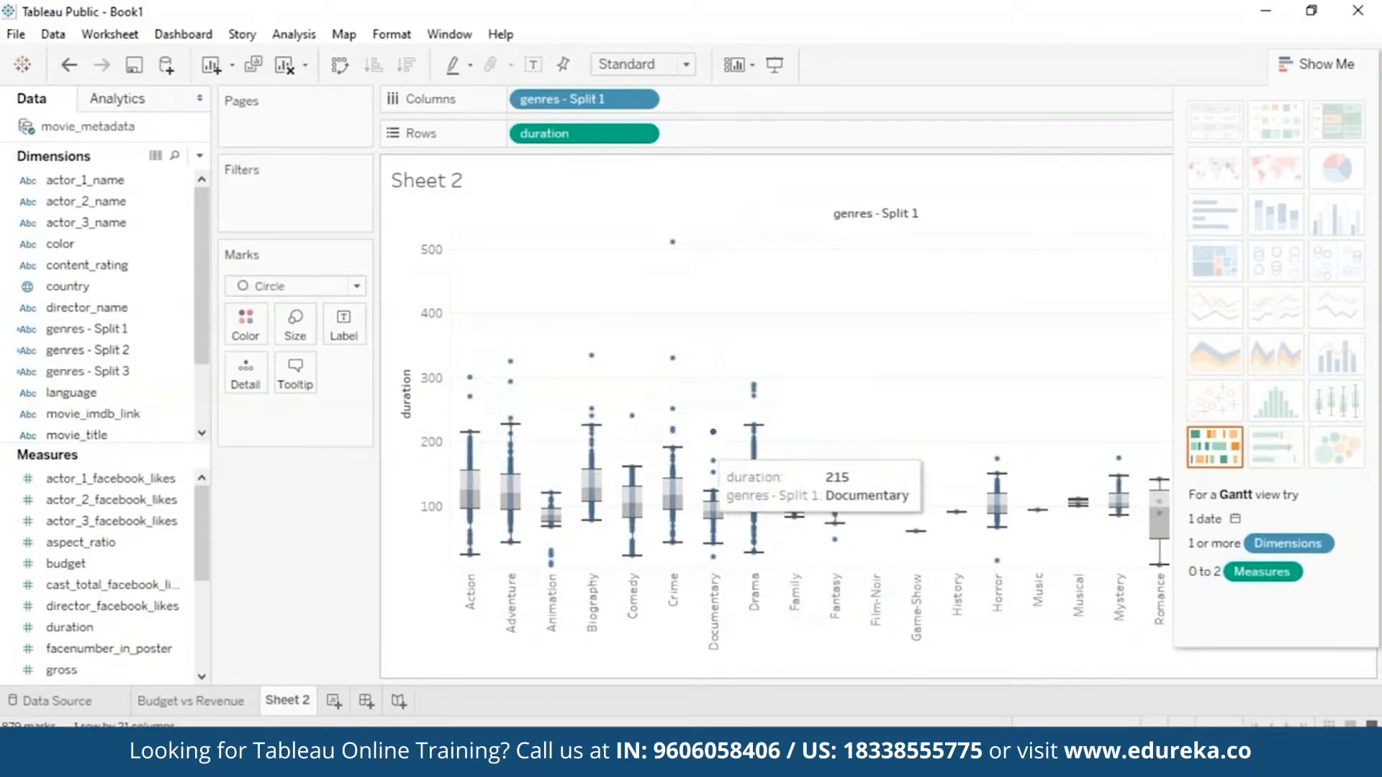
{"action": "right_click", "coordinate": [674, 242]}
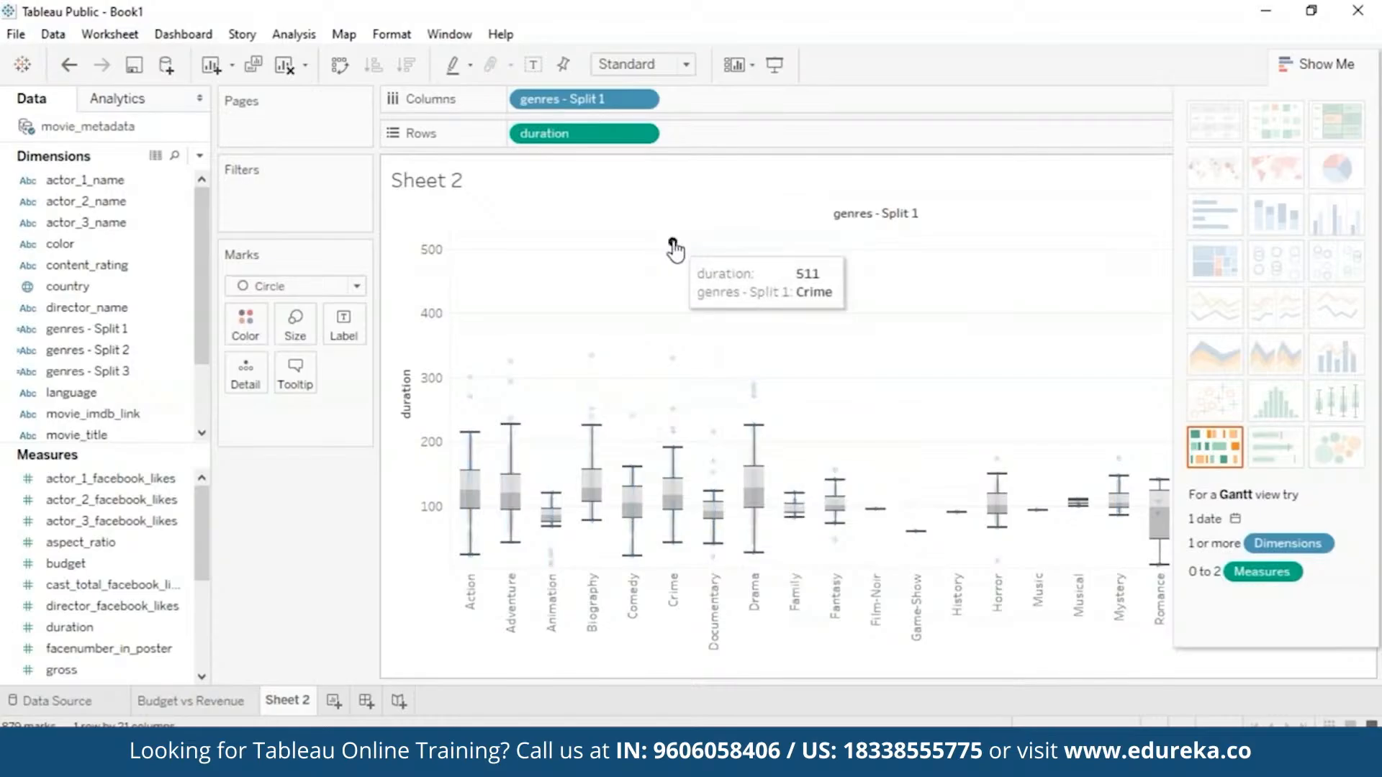
{"action": "left_click", "coordinate": [700, 287]}
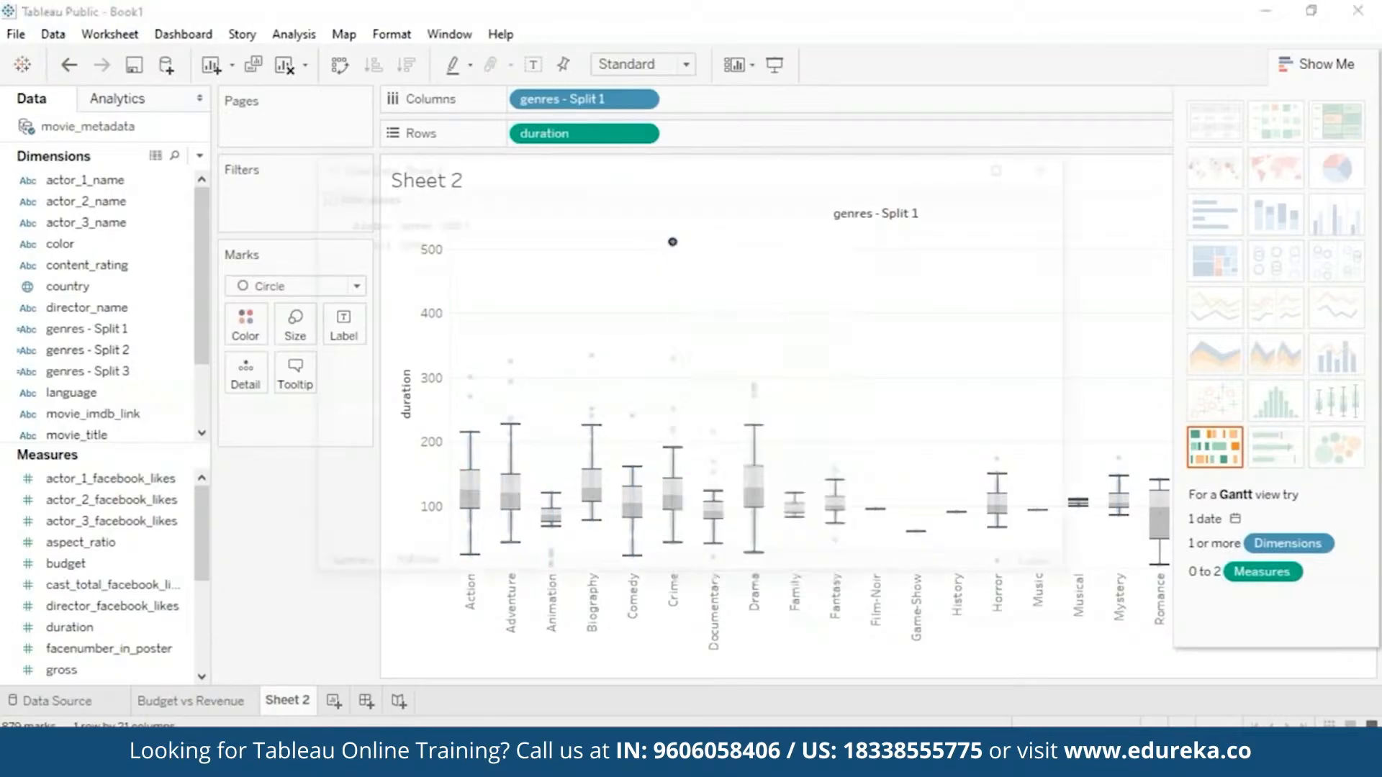
{"action": "left_click", "coordinate": [405, 569]}
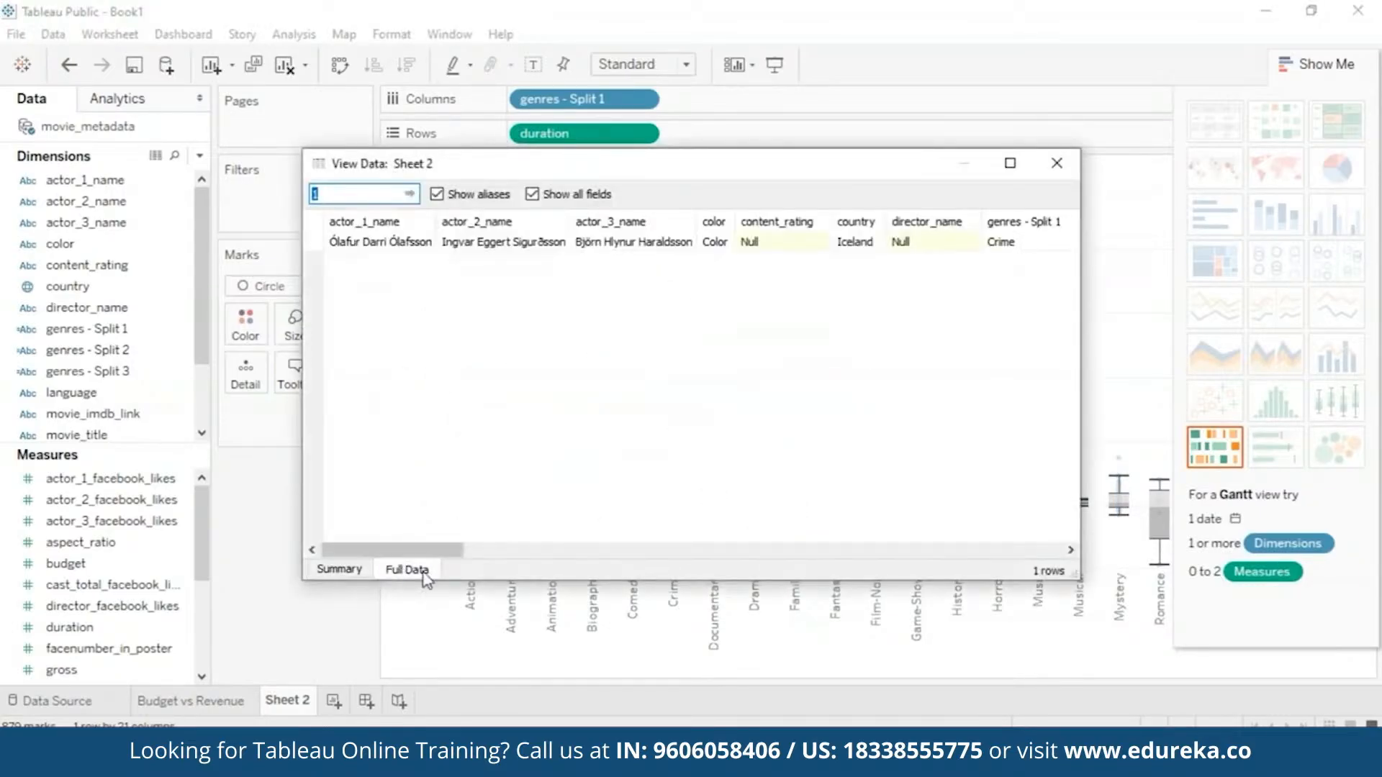
{"action": "scroll", "coordinate": [550, 494], "scroll_direction": "right", "scroll_amount": 5}
{"action": "scroll", "coordinate": [560, 494], "scroll_direction": "right", "scroll_amount": 2}
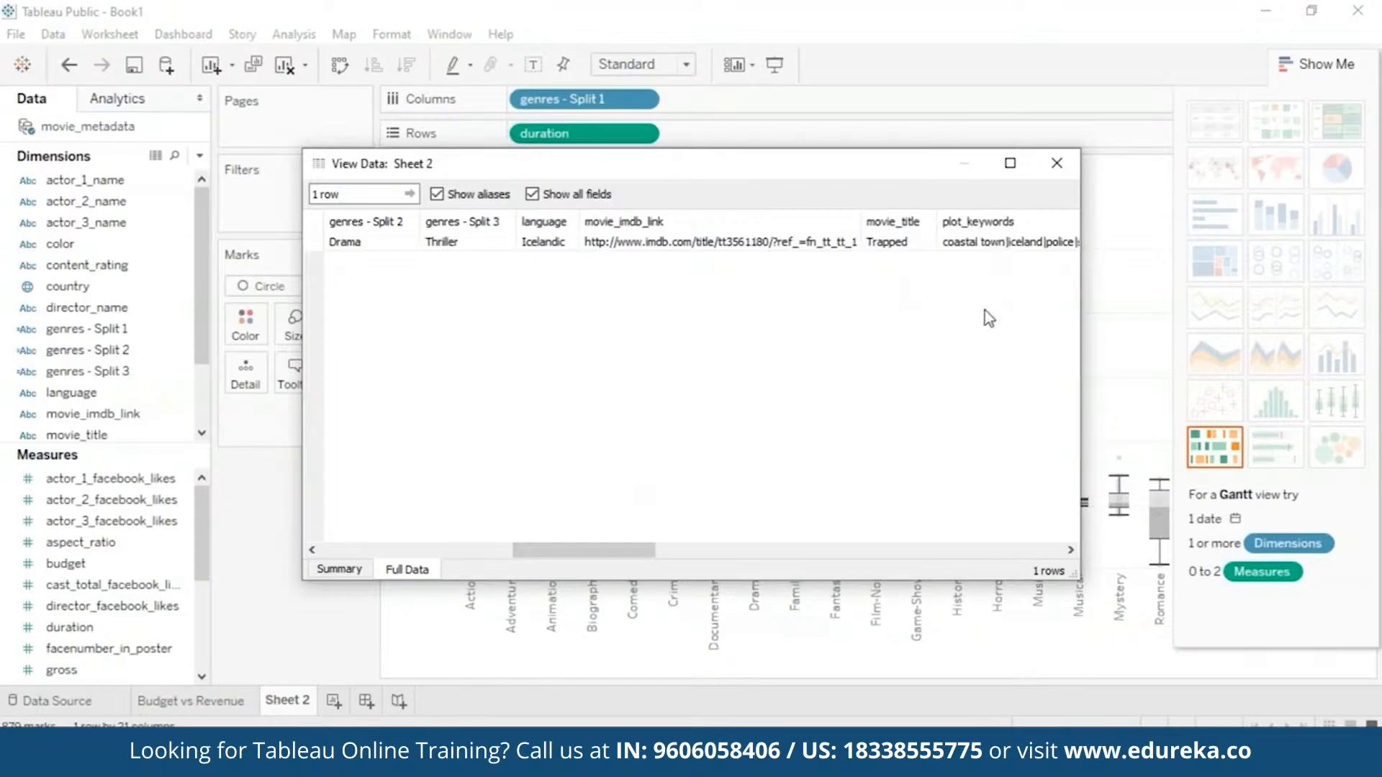
{"action": "left_click", "coordinate": [1057, 165]}
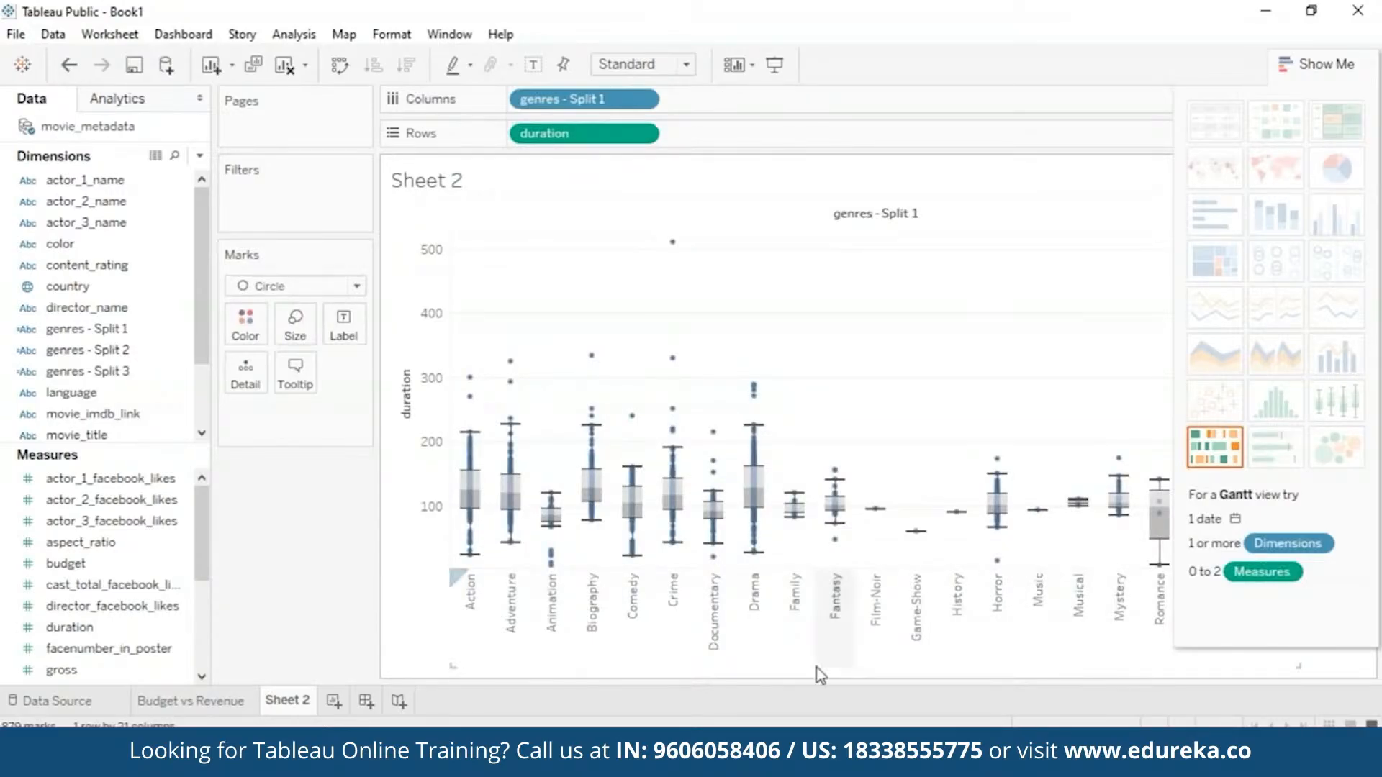
{"action": "left_click", "coordinate": [1285, 58]}
{"action": "mouse_move", "coordinate": [1282, 559]}
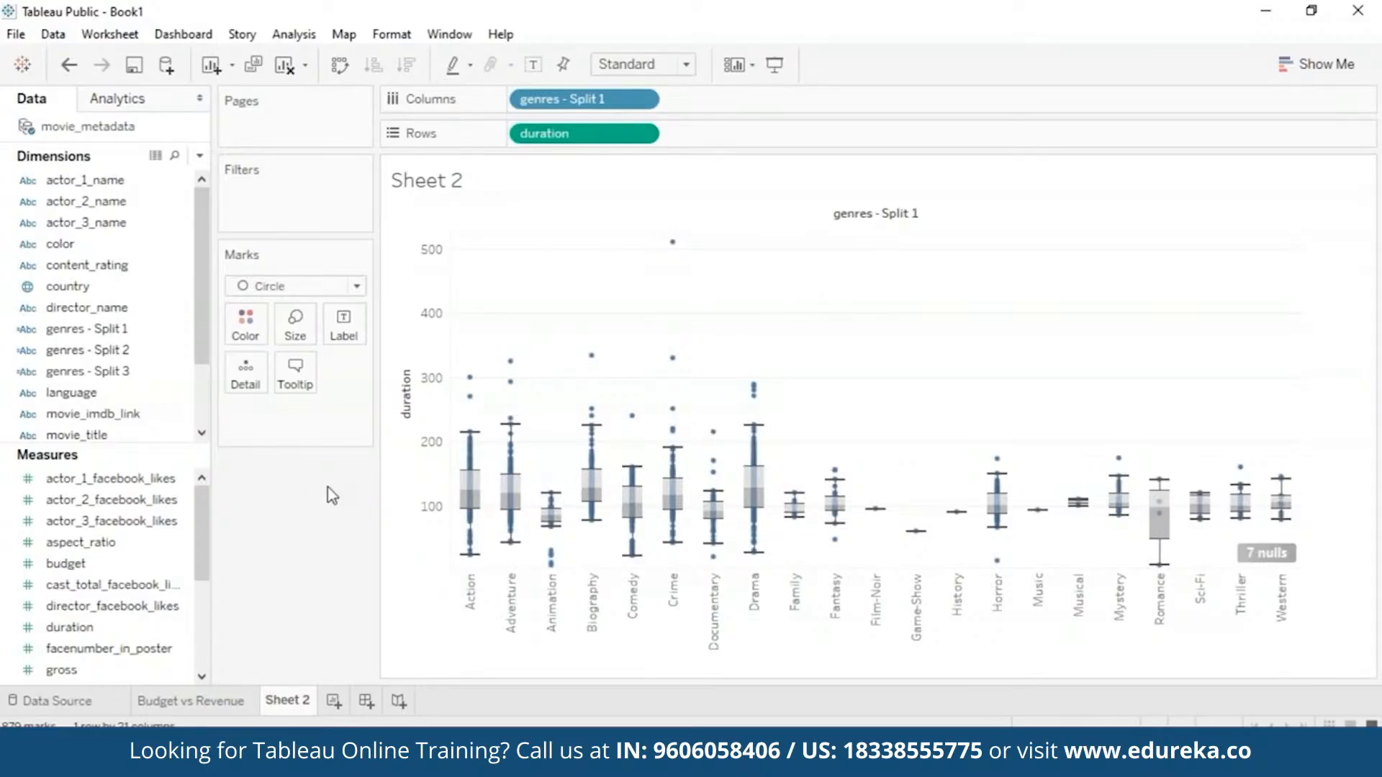
Step: Rename Sheet 2 as "Duration Outliers" and open a new blank worksheet with the chart suggestions hidden
{"action": "right_click", "coordinate": [310, 707]}
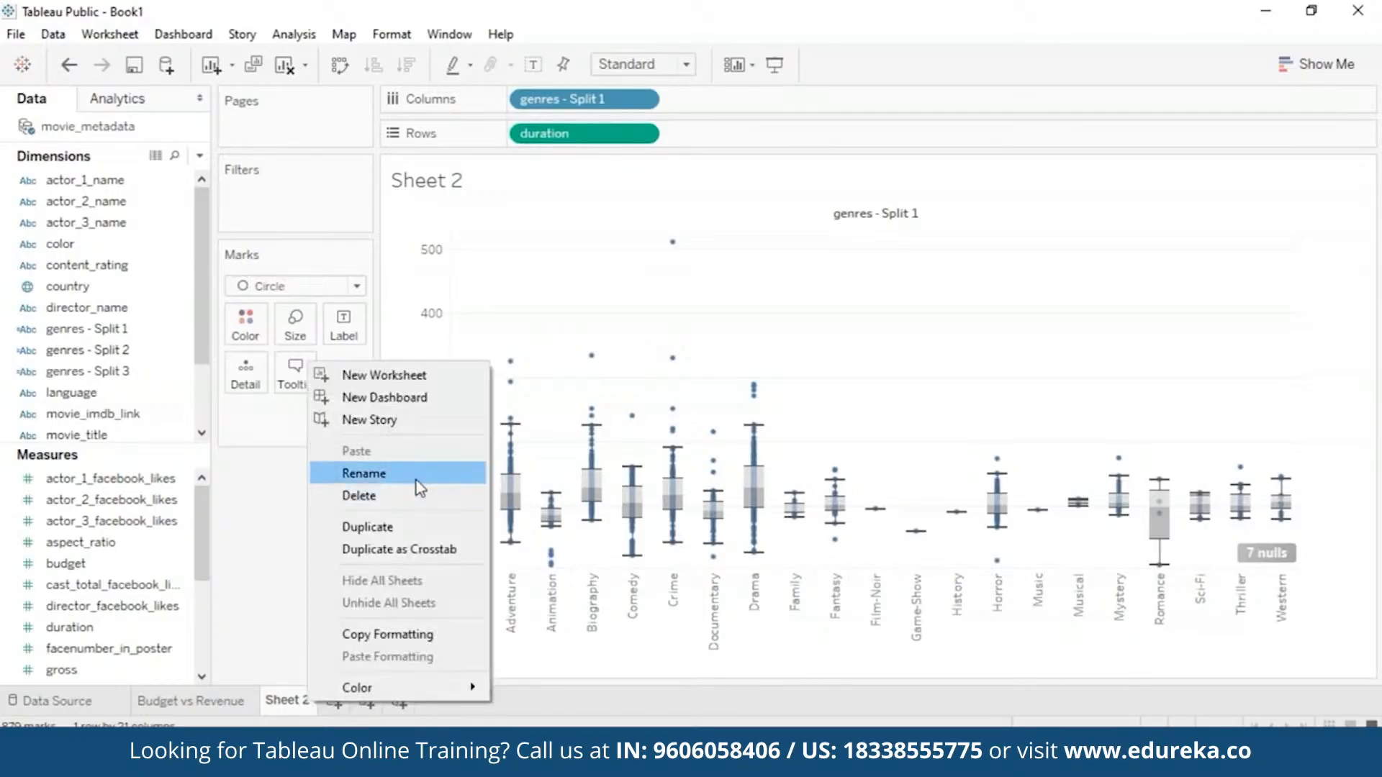
{"action": "left_click", "coordinate": [416, 476]}
{"action": "type", "text": "D"}
{"action": "mouse_move", "coordinate": [201, 702]}
{"action": "type", "text": "uration Outliers"}
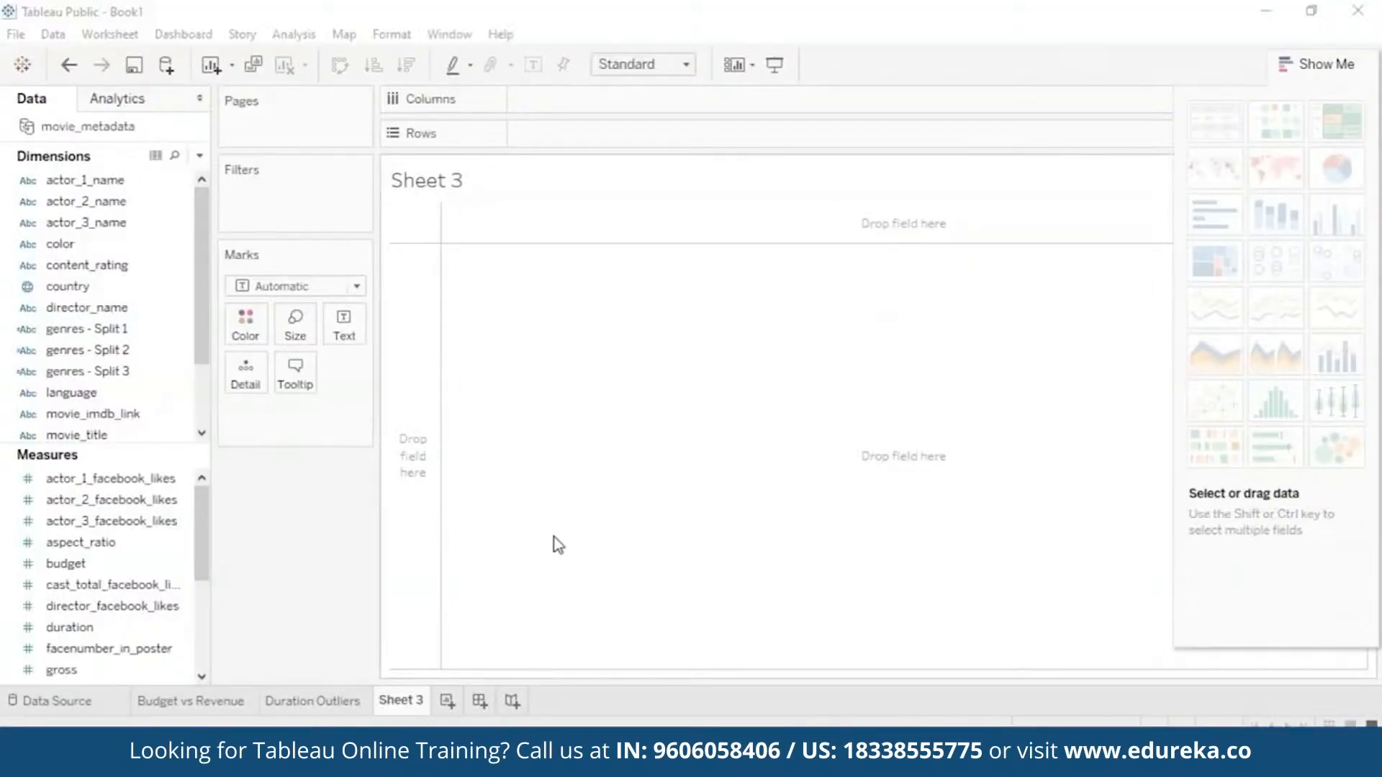
{"action": "left_click", "coordinate": [1285, 66]}
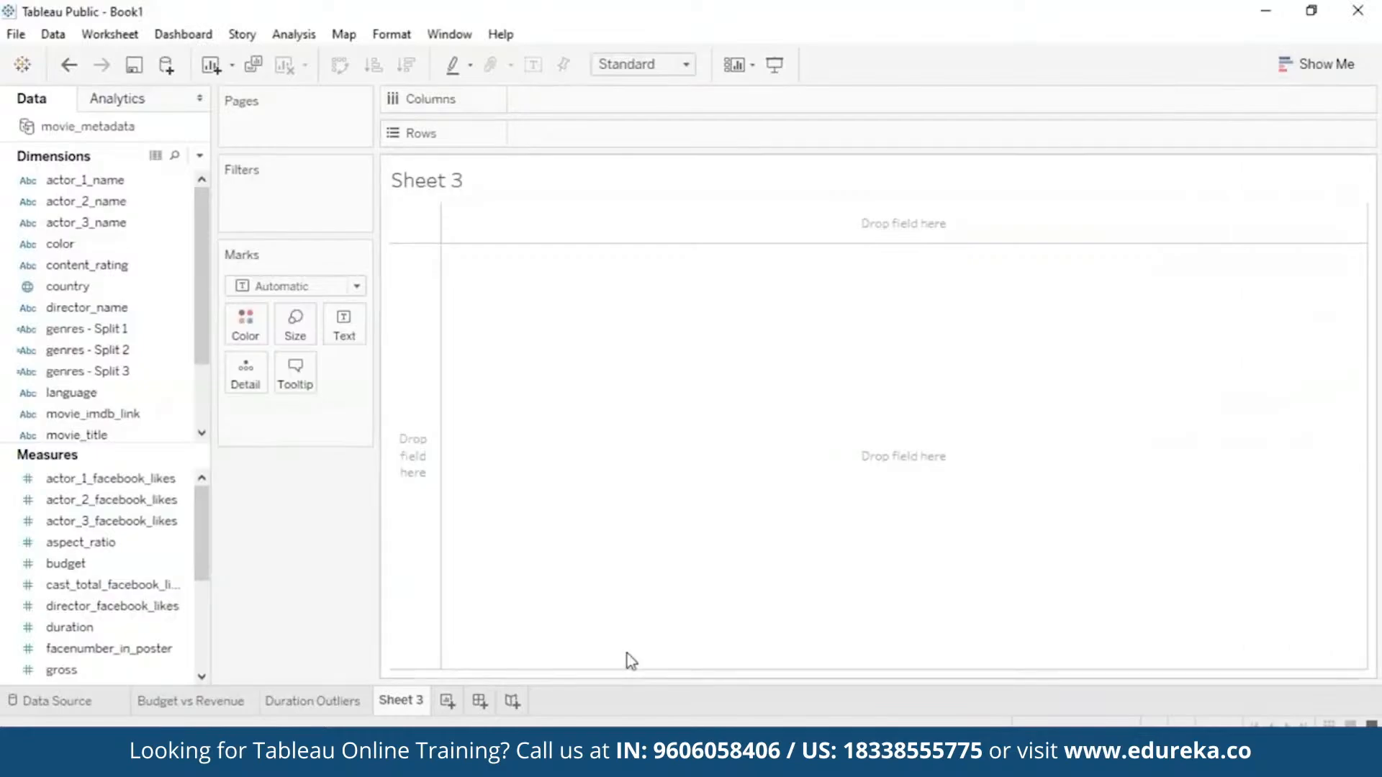
Step: Build a histogram of duration on Sheet 3 from the chart suggestions and hide the suggestions again
{"action": "left_click_drag", "start_coordinate": [90, 633], "coordinate": [589, 450]}
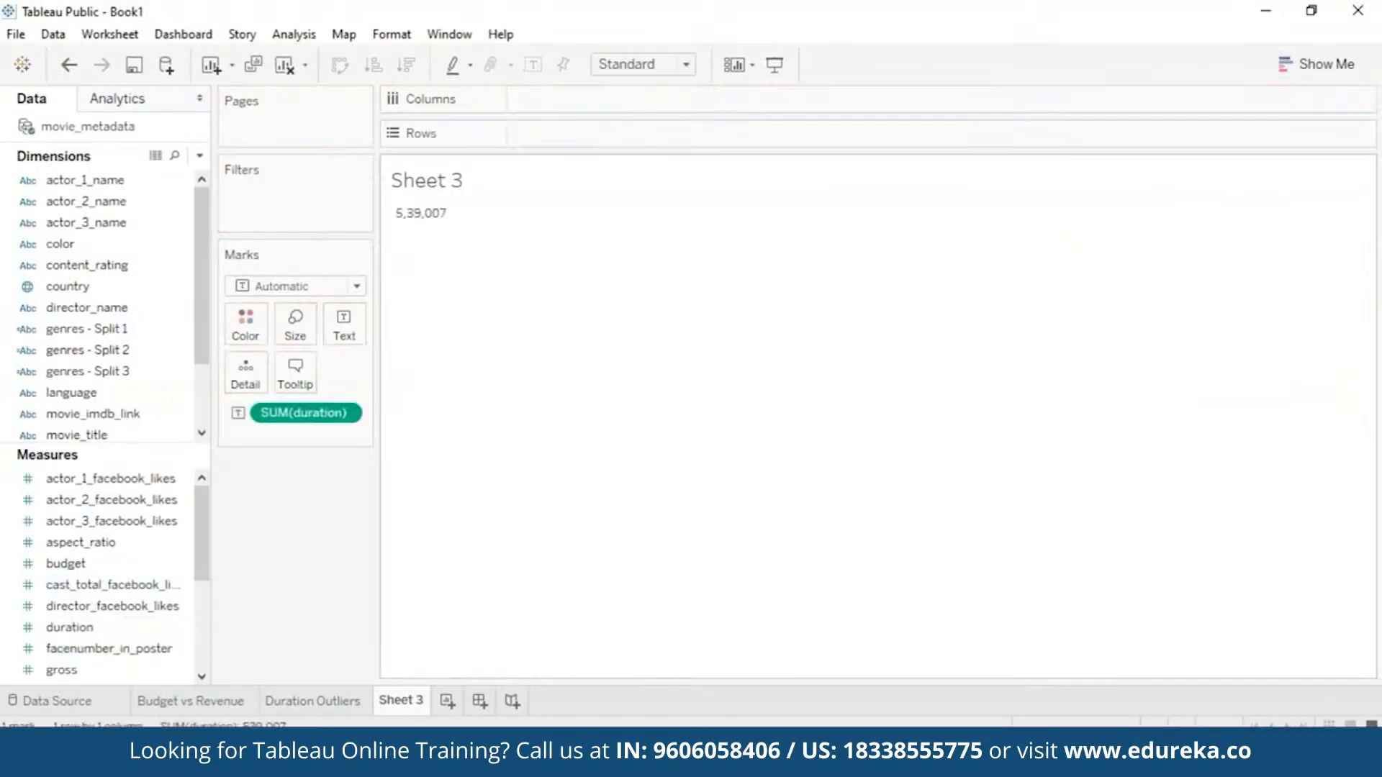
{"action": "left_click_drag", "start_coordinate": [302, 412], "coordinate": [756, 392]}
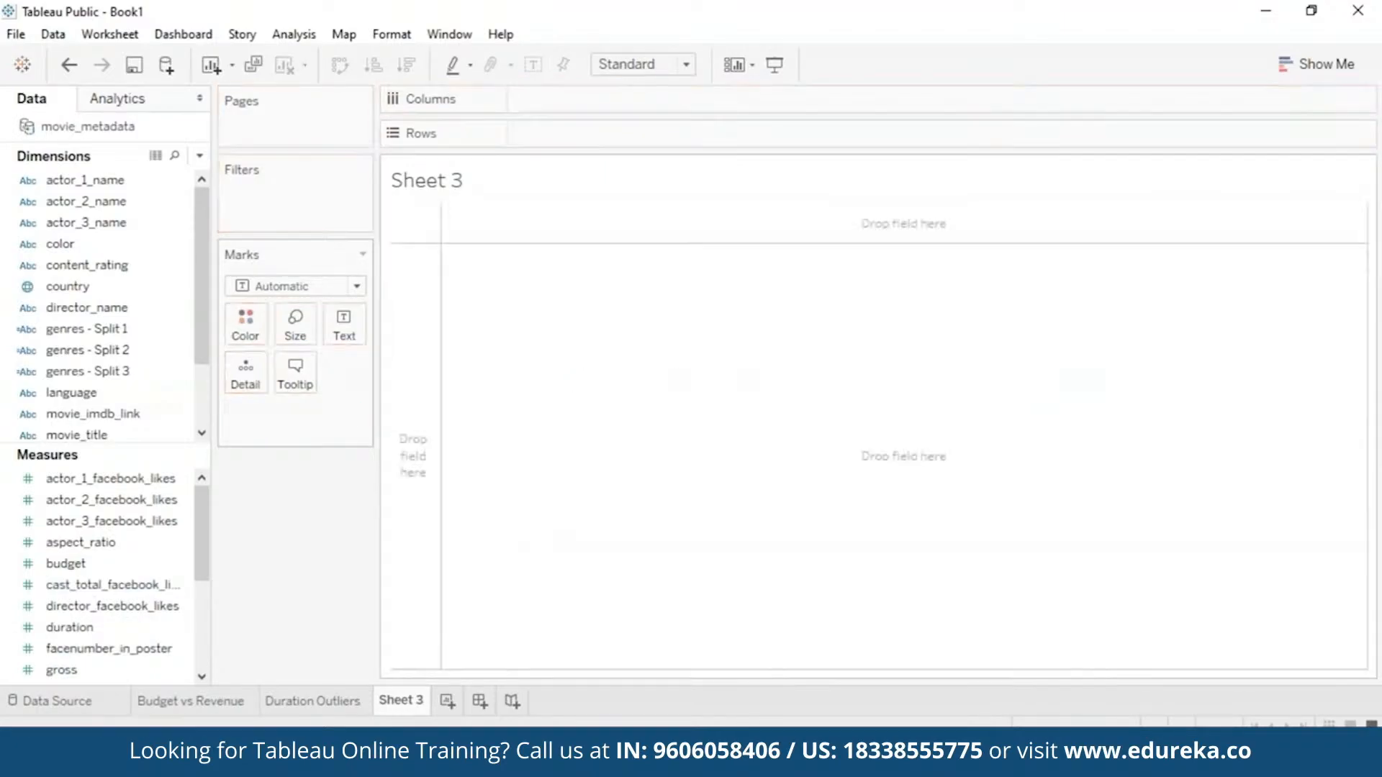
{"action": "left_click_drag", "start_coordinate": [79, 634], "coordinate": [822, 403]}
{"action": "left_click", "coordinate": [1317, 64]}
{"action": "left_click", "coordinate": [1290, 404]}
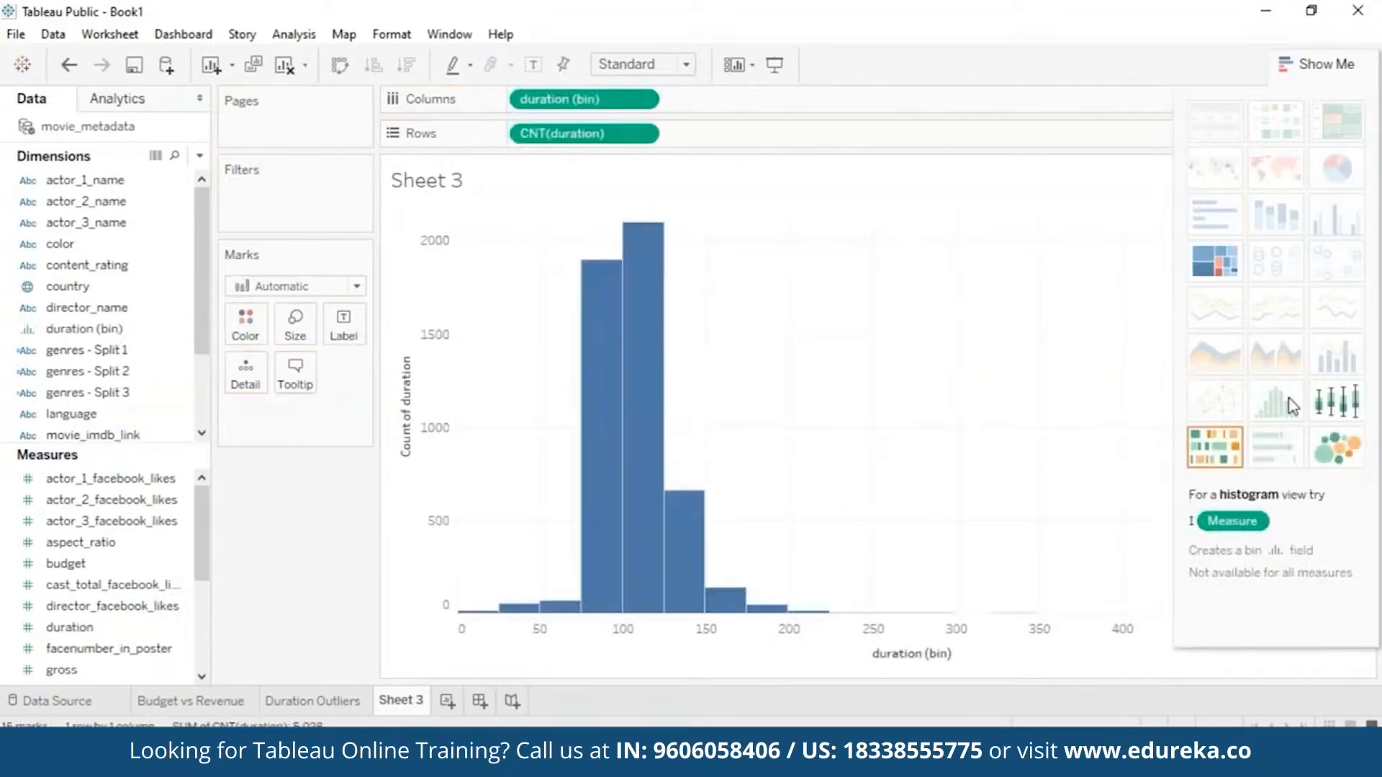
{"action": "left_click", "coordinate": [1301, 64]}
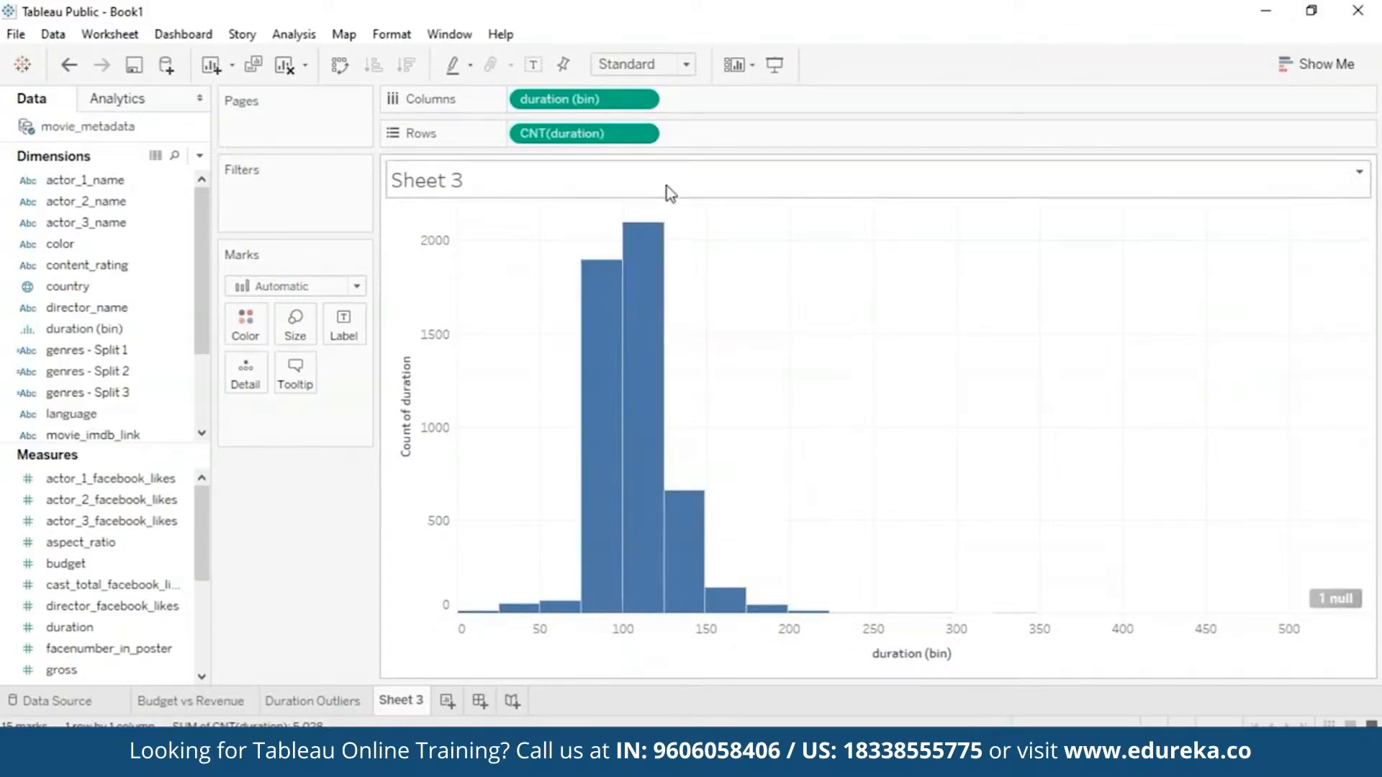
Step: Rename Sheet 3 as "Duration Bin"
{"action": "mouse_move", "coordinate": [653, 447]}
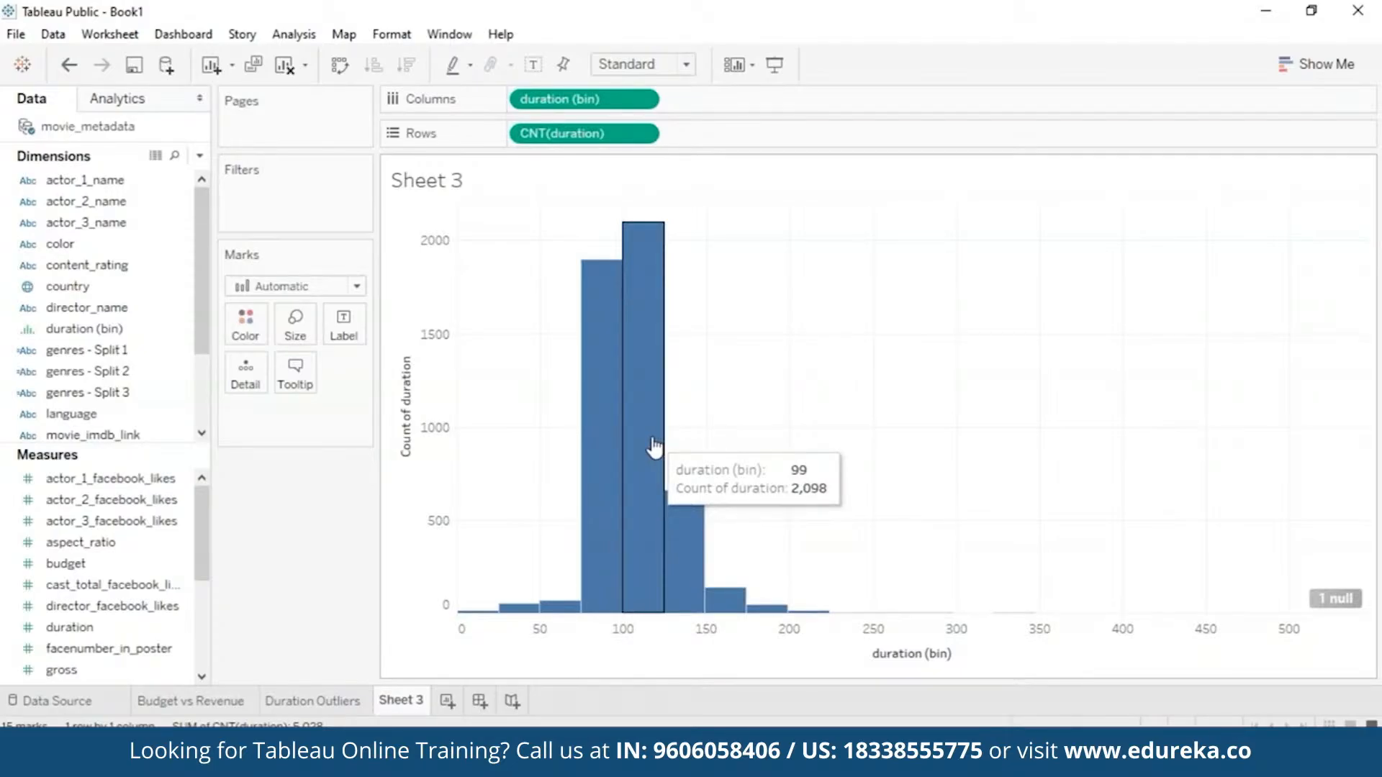
{"action": "right_click", "coordinate": [416, 701]}
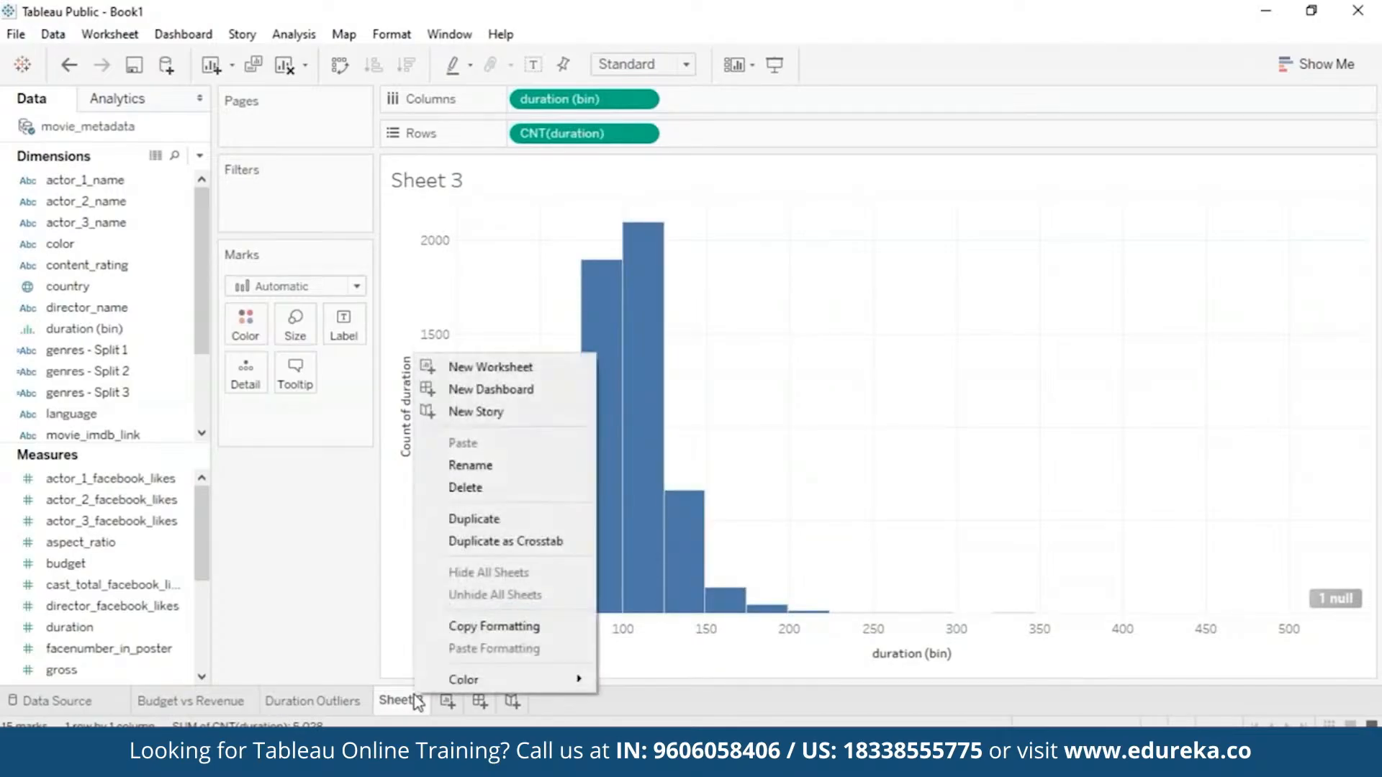
{"action": "left_click", "coordinate": [515, 473]}
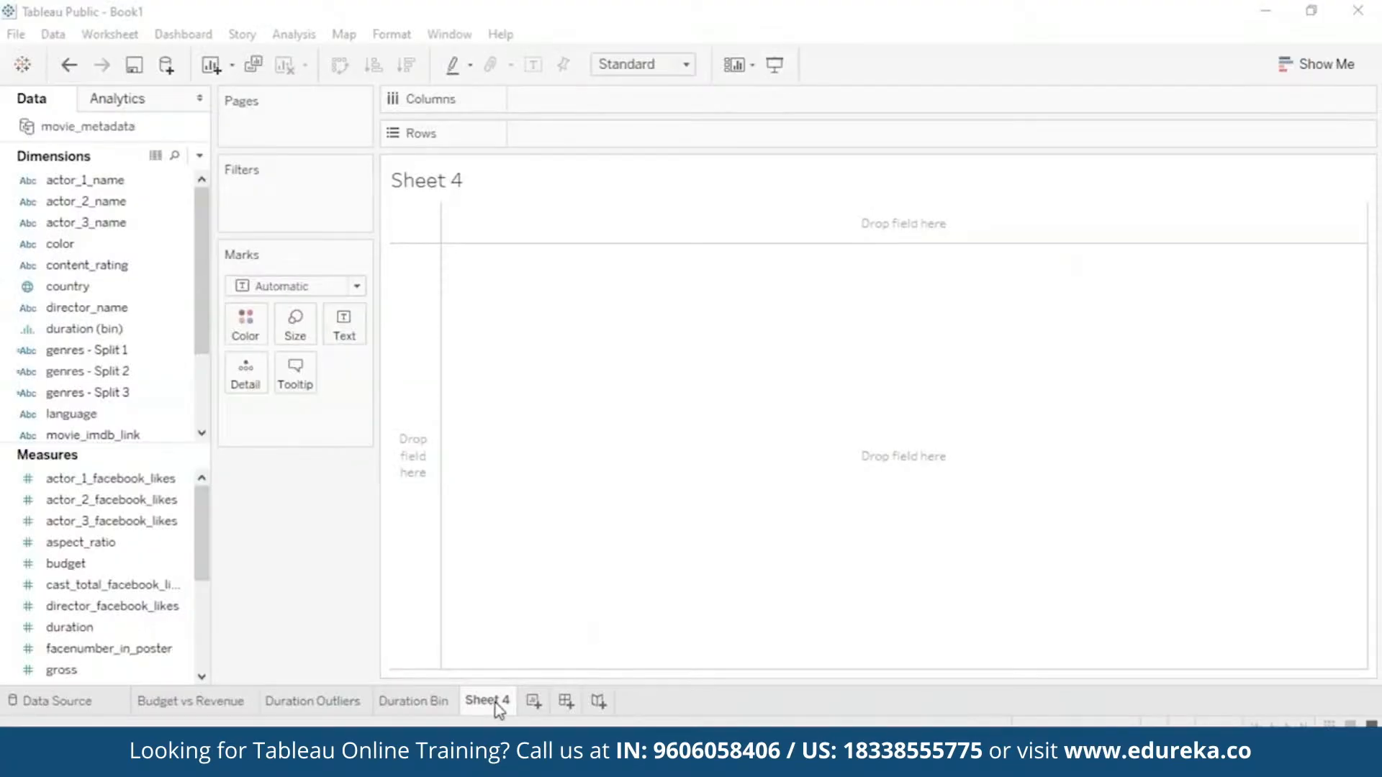
Step: Rename Sheet 4 as "FB vs Revenue"
{"action": "right_click", "coordinate": [496, 707]}
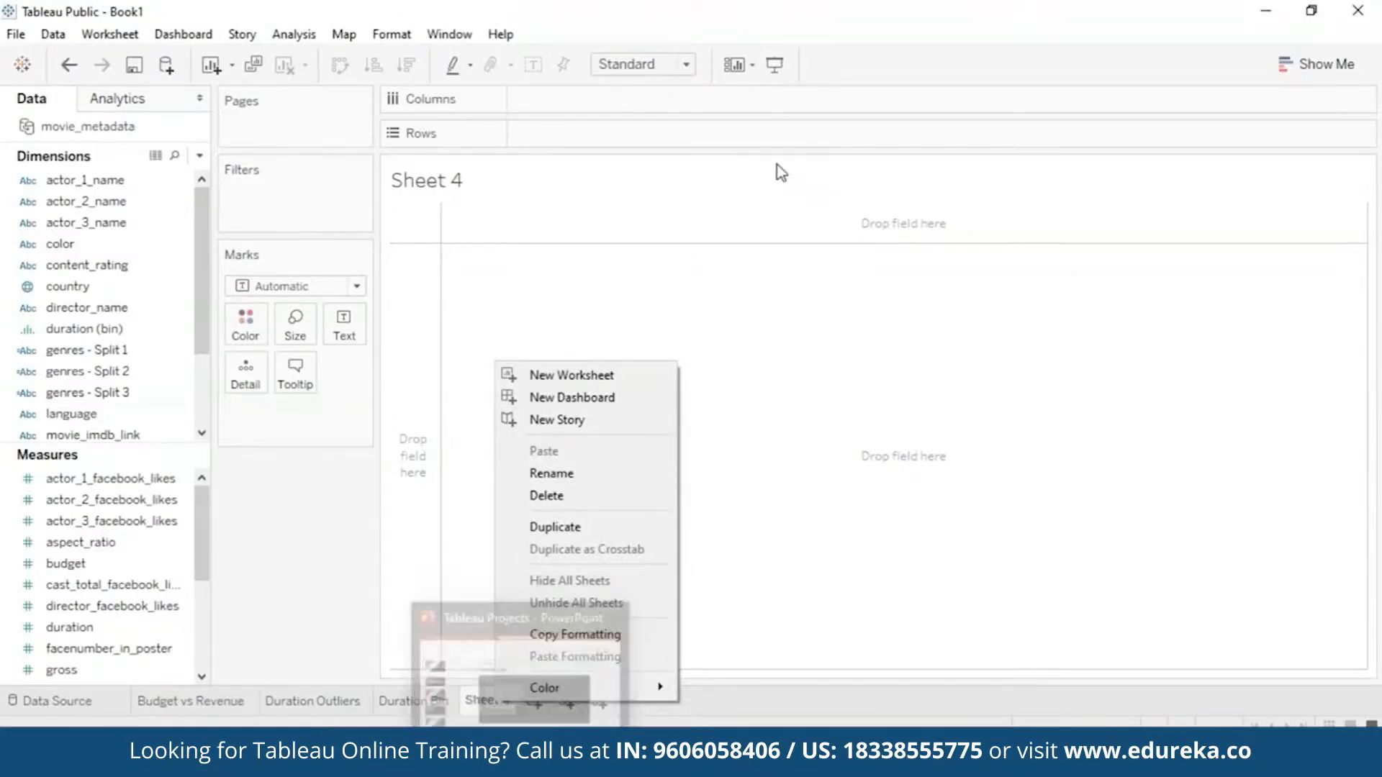
{"action": "left_click", "coordinate": [617, 480]}
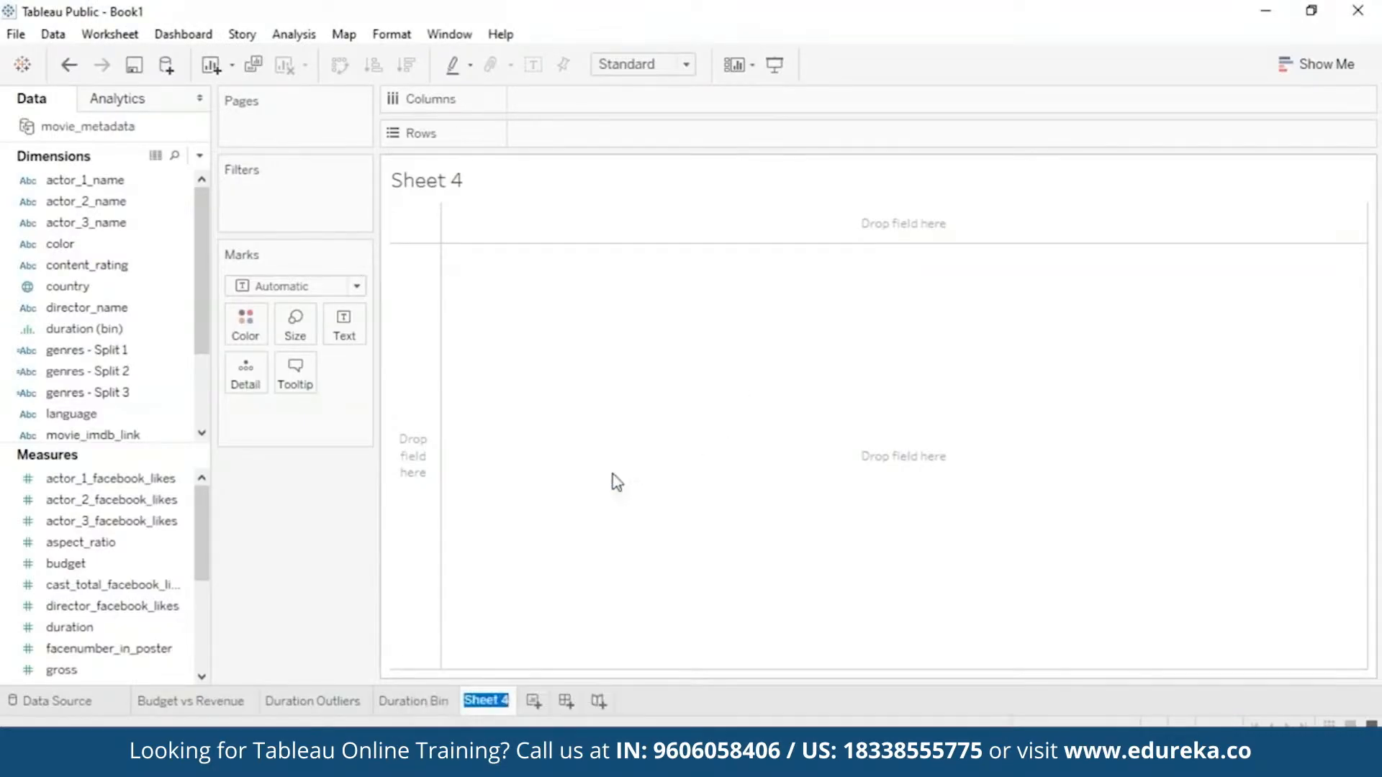
{"action": "type", "text": "FB vs R"}
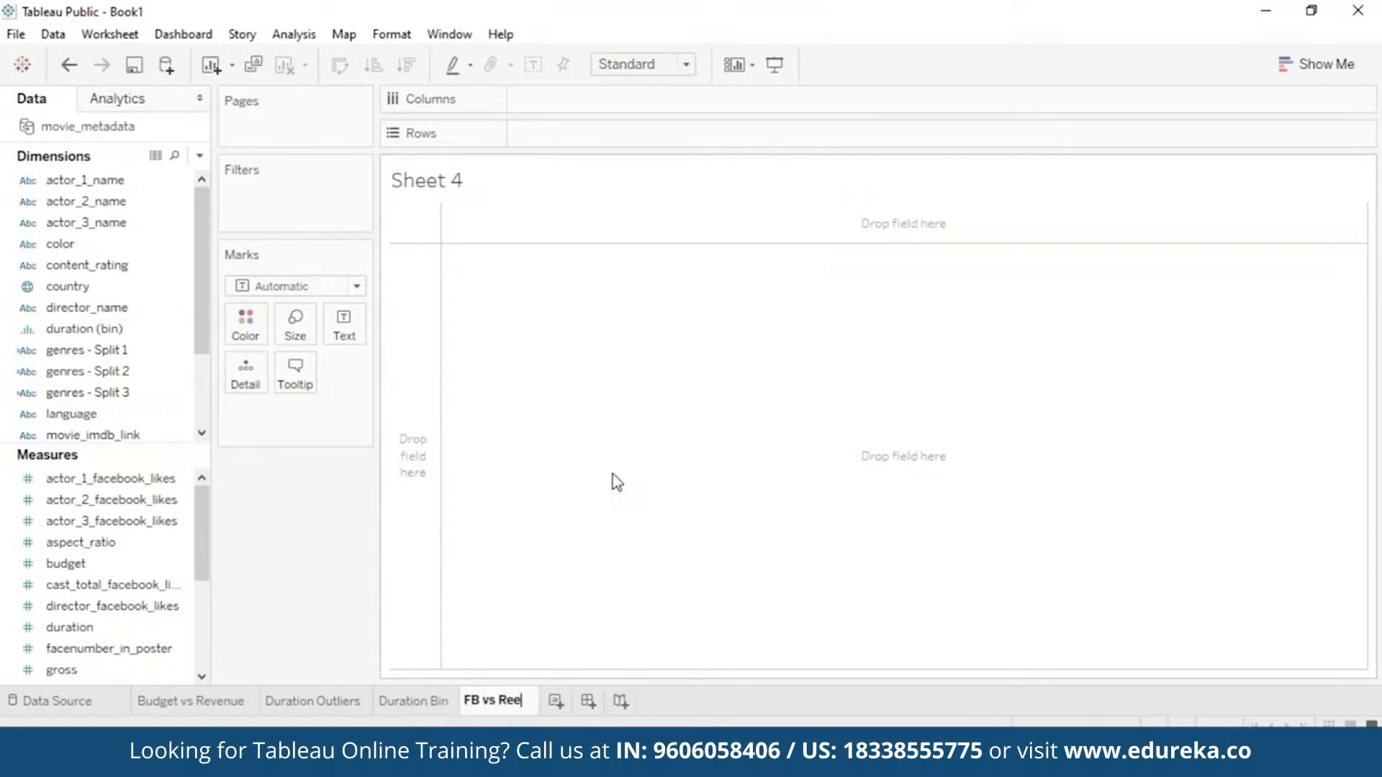
{"action": "type", "text": "evenue"}
{"action": "key", "text": "Return"}
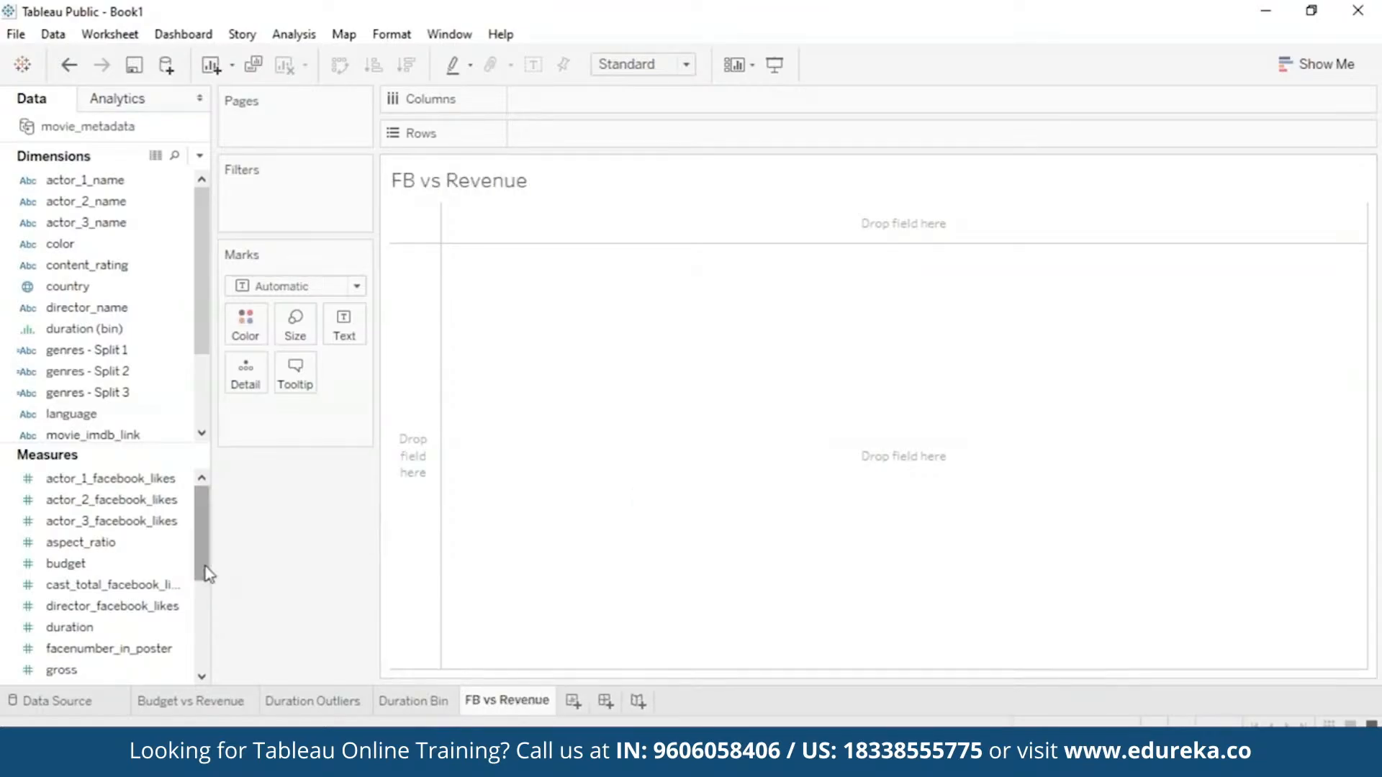
Step: Plot movie_facebook_likes on columns against gross on rows as a scatter plot with measure aggregation turned off
{"action": "left_click_drag", "start_coordinate": [207, 575], "coordinate": [204, 603]}
{"action": "left_click", "coordinate": [137, 628]}
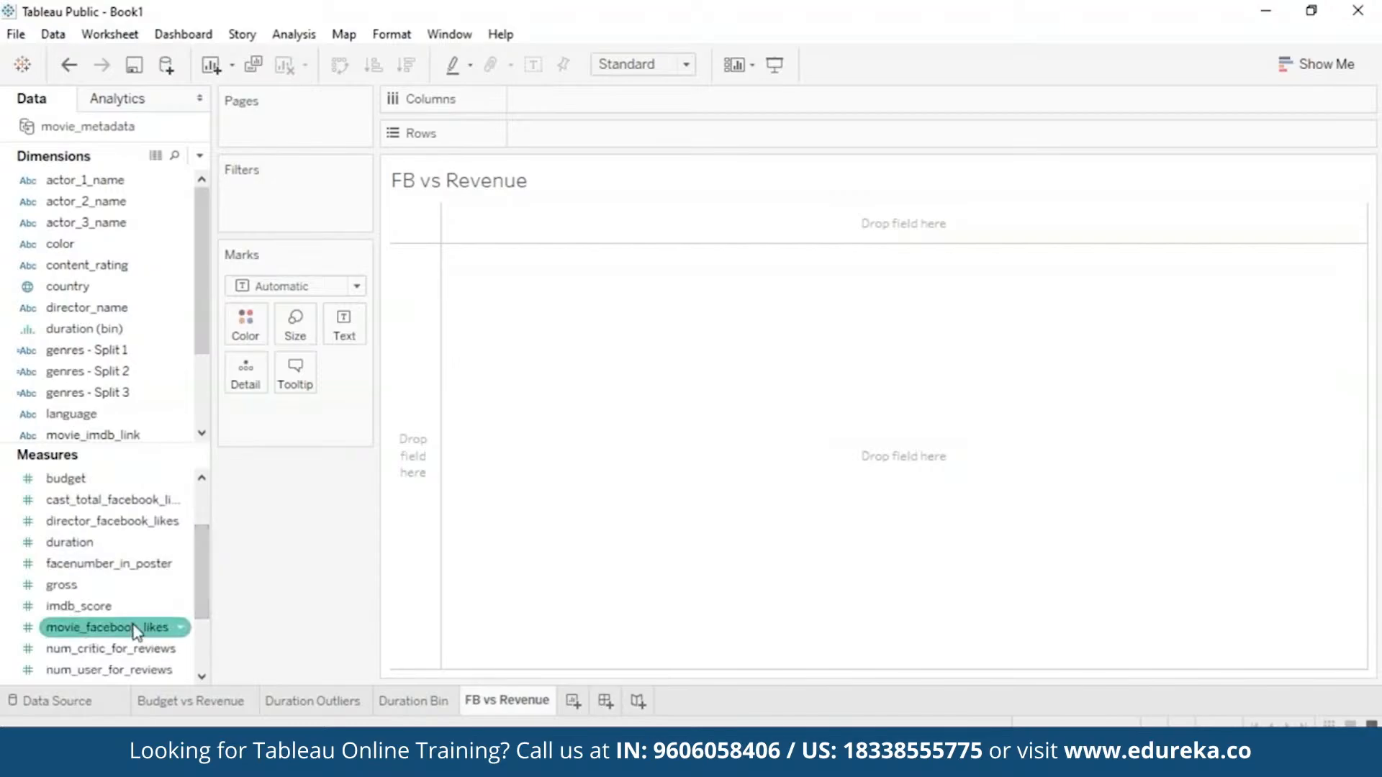
{"action": "left_click_drag", "start_coordinate": [137, 631], "coordinate": [667, 97]}
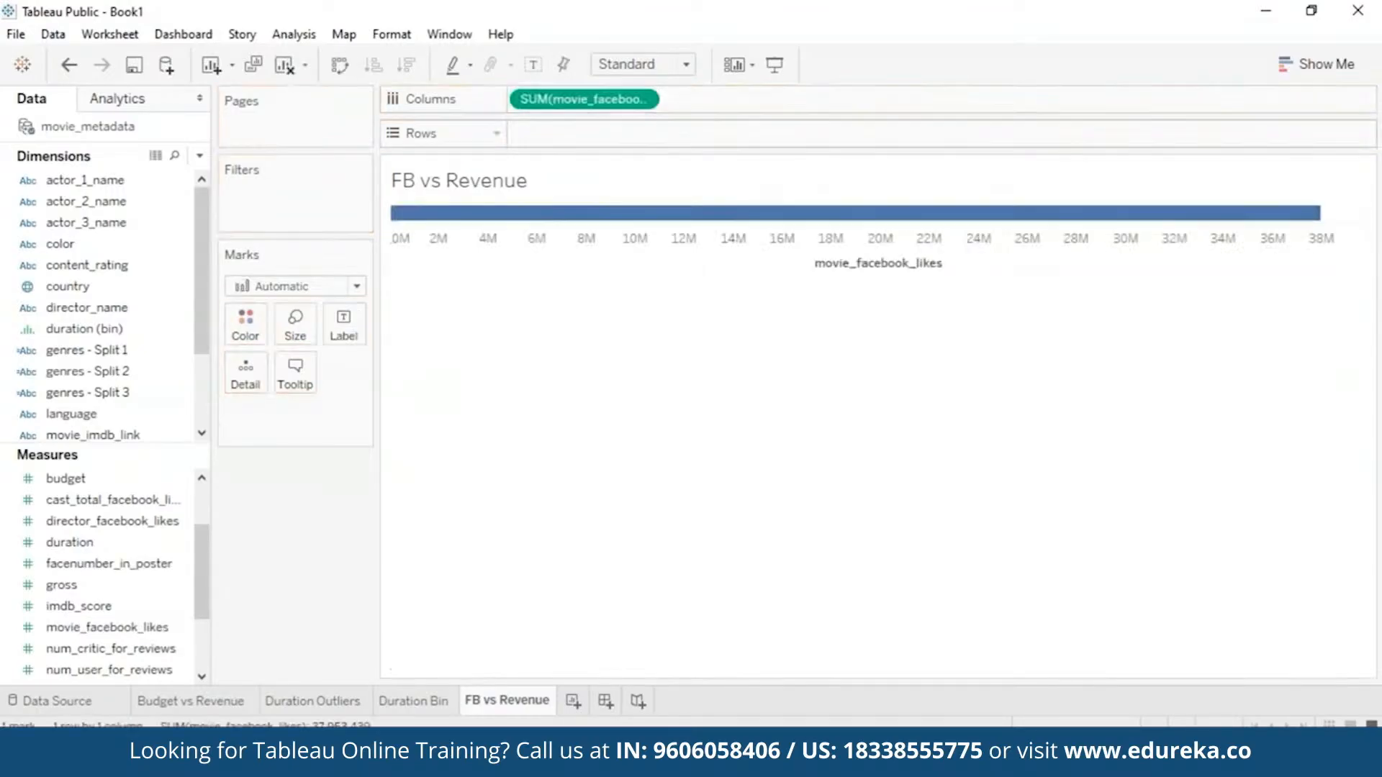
{"action": "left_click_drag", "start_coordinate": [61, 584], "coordinate": [585, 216]}
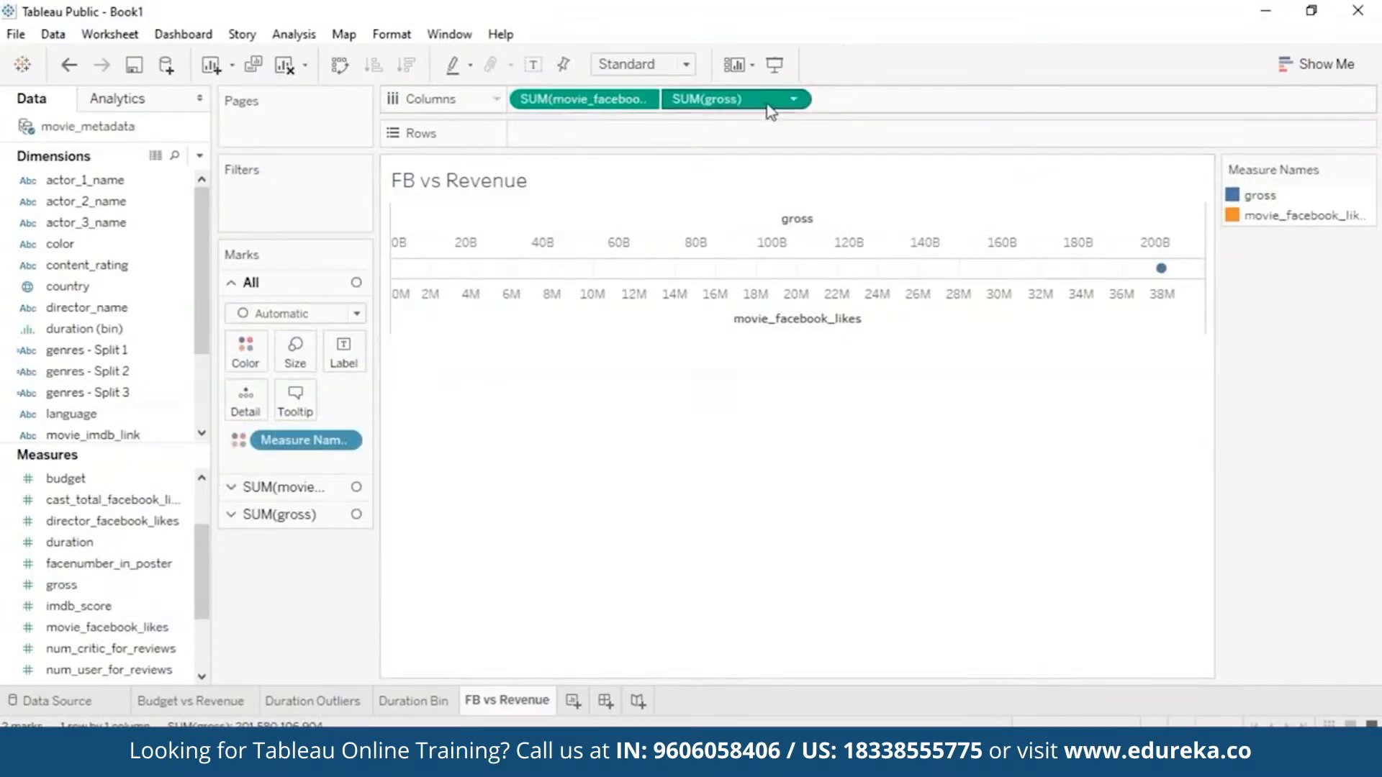
{"action": "left_click_drag", "start_coordinate": [727, 98], "coordinate": [709, 141]}
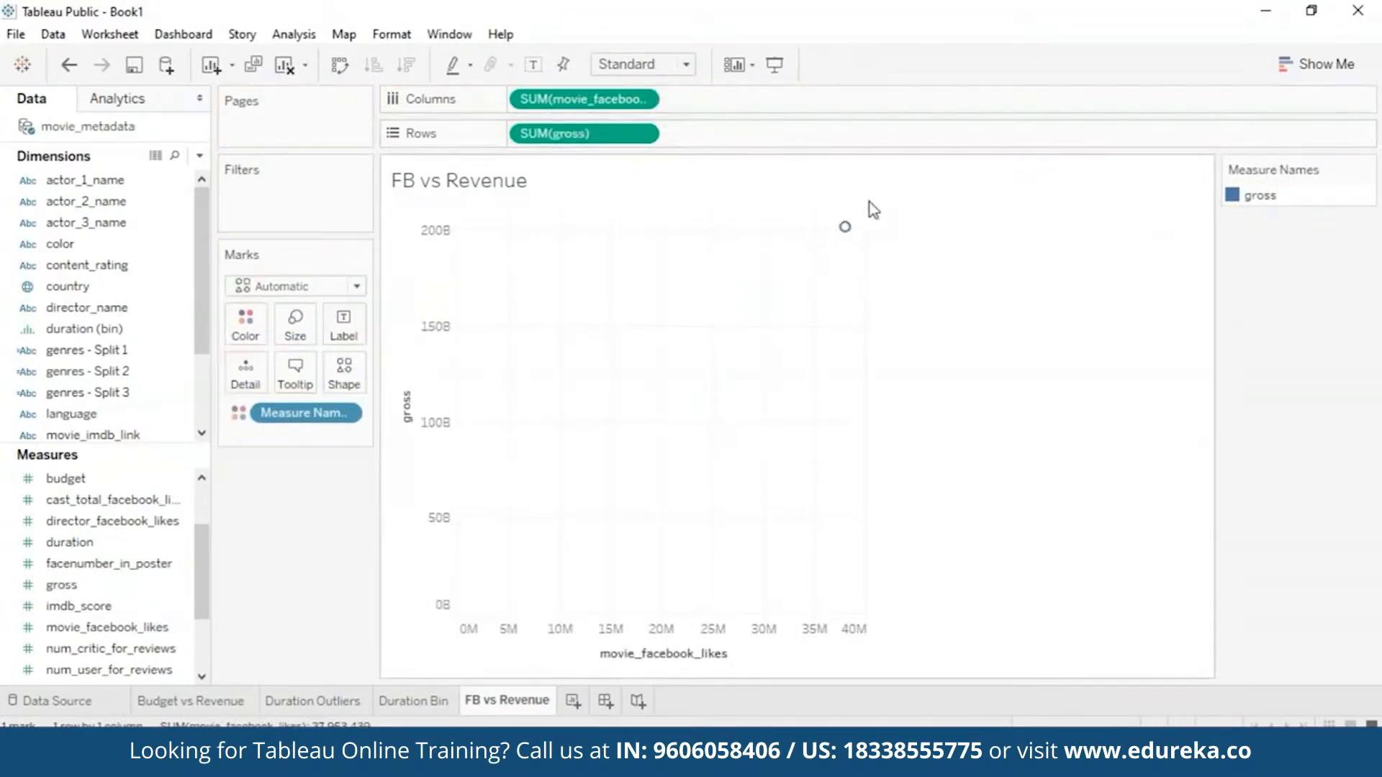
{"action": "mouse_move", "coordinate": [848, 227]}
{"action": "left_click", "coordinate": [293, 36]}
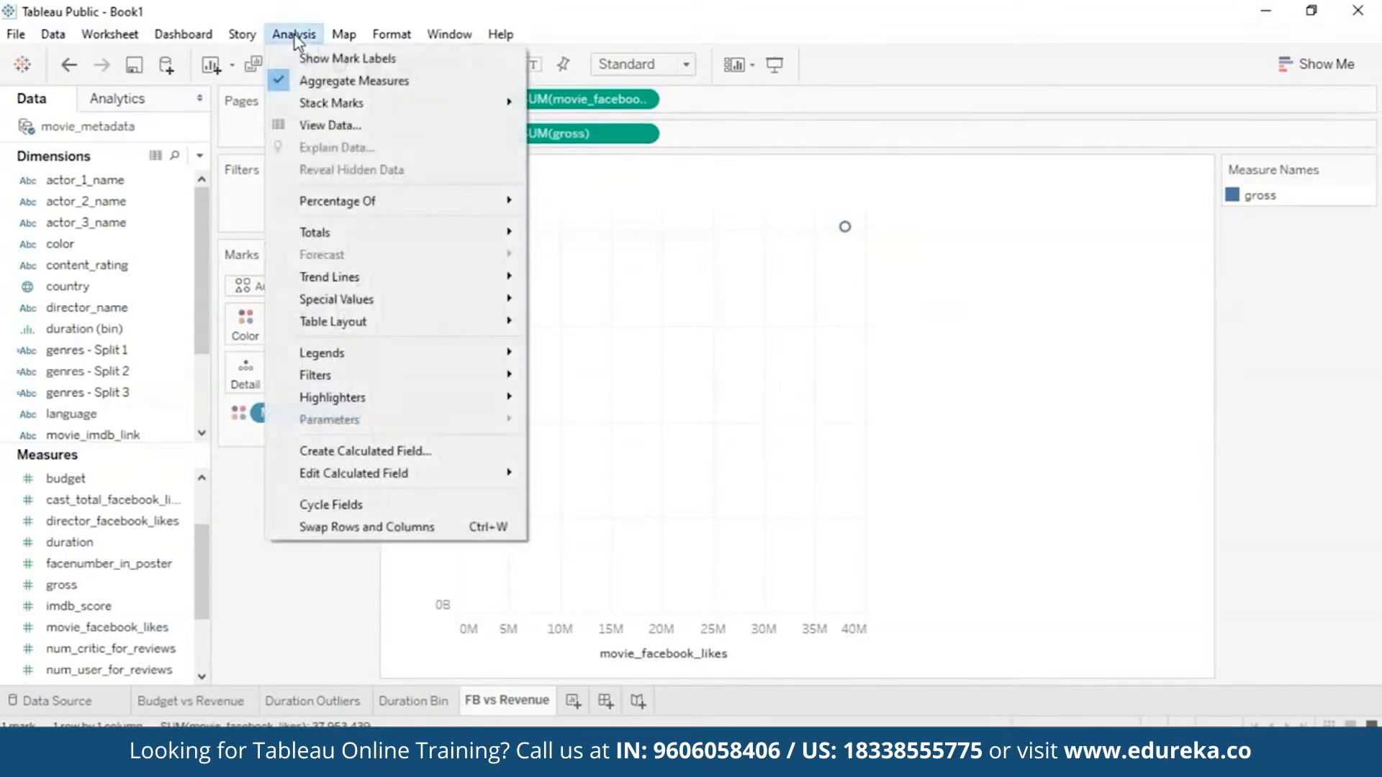
{"action": "left_click", "coordinate": [284, 82]}
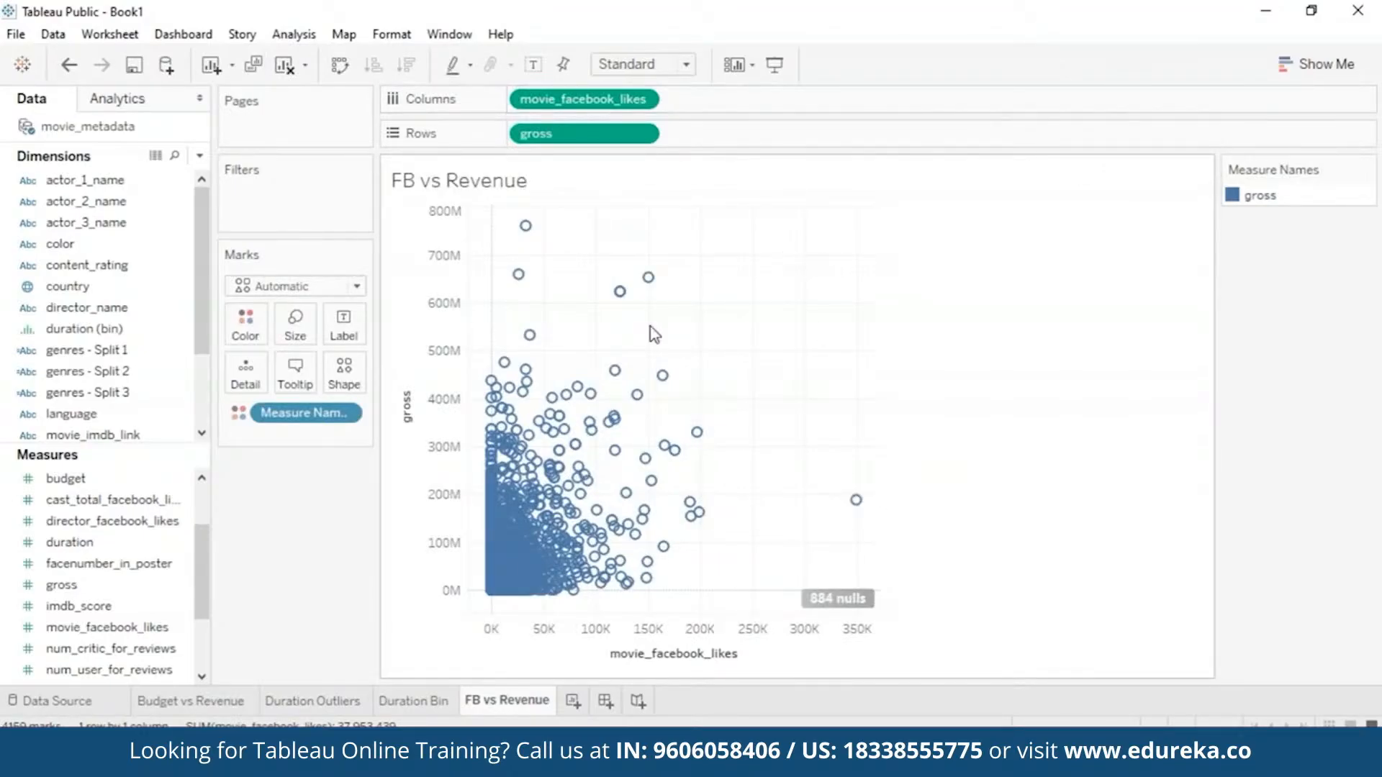
Step: Add a new worksheet and rename it "FB vs IMDb"
{"action": "left_click", "coordinate": [573, 701]}
{"action": "right_click", "coordinate": [583, 713]}
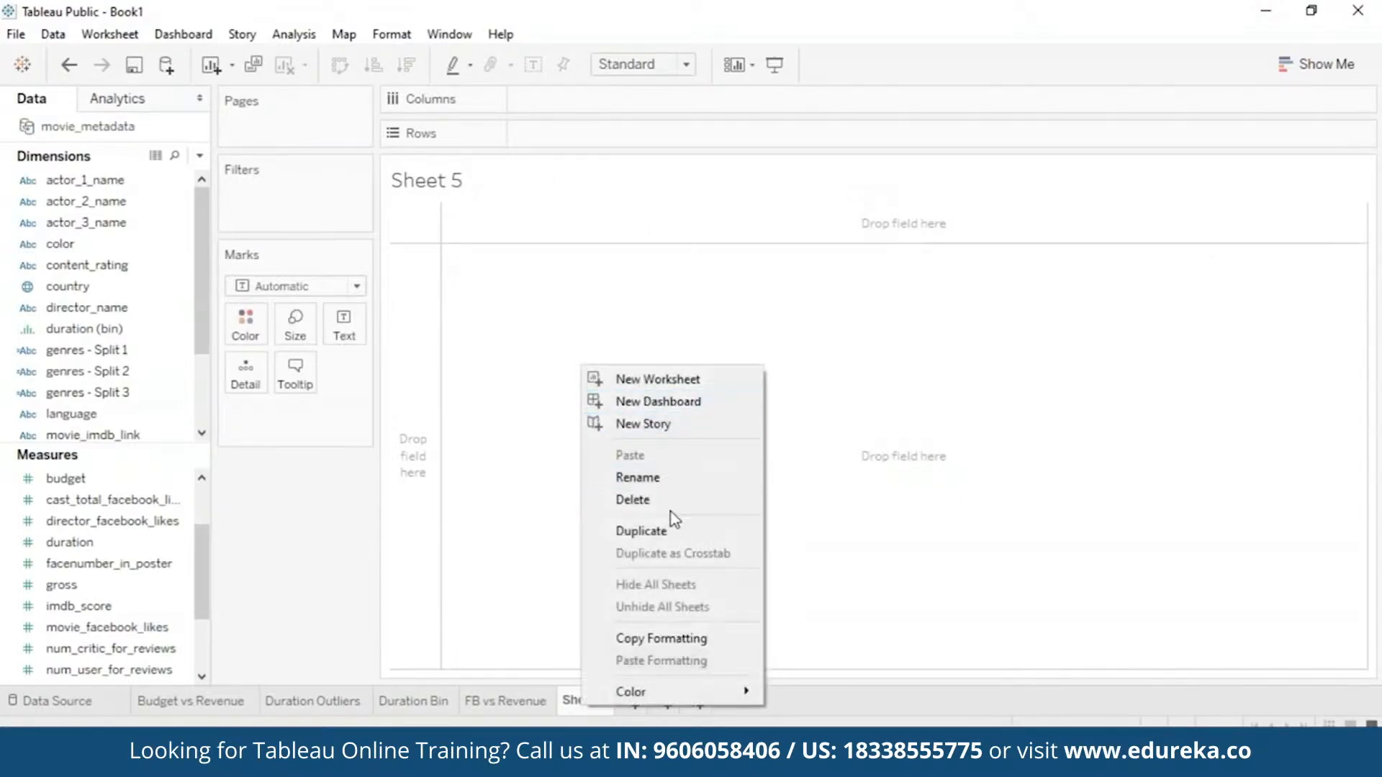
{"action": "left_click", "coordinate": [681, 478]}
{"action": "type", "text": "FB vs IMDb"}
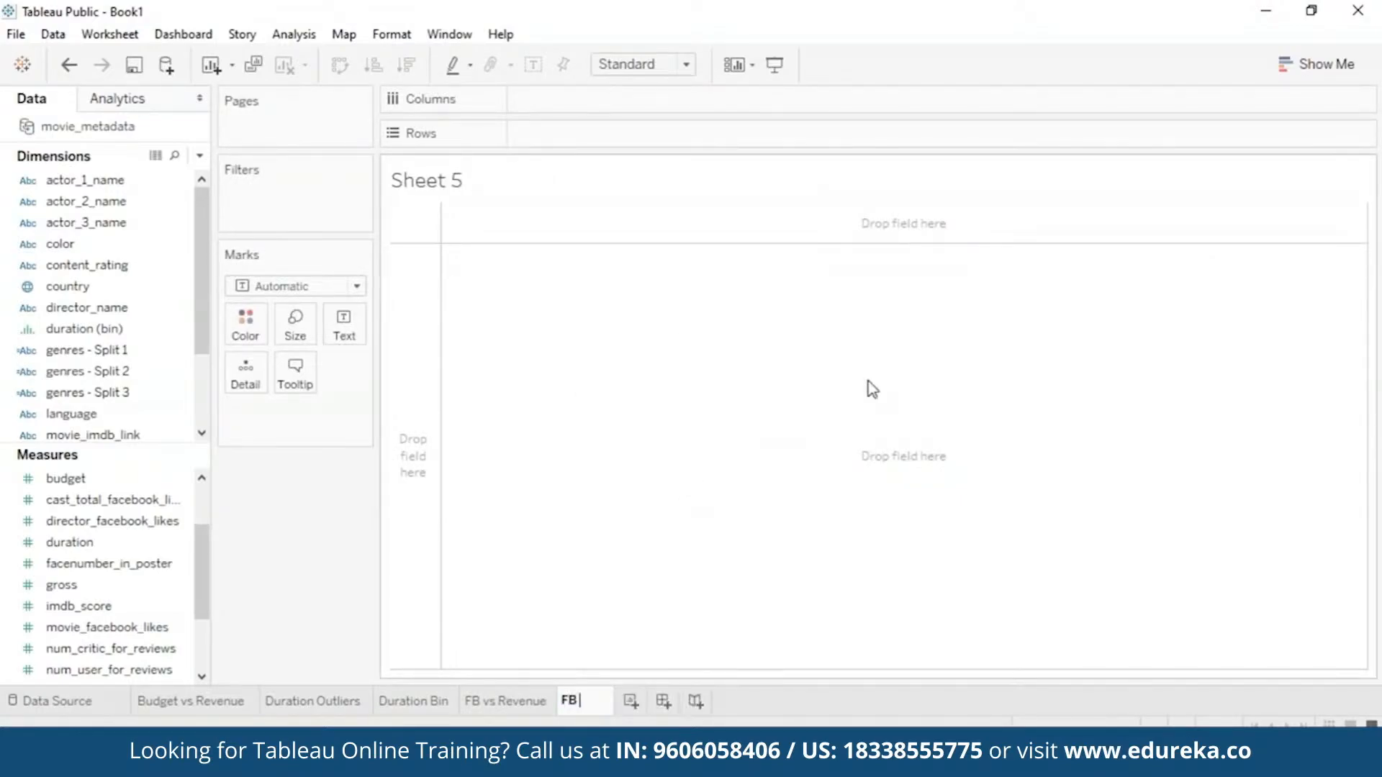
{"action": "key", "text": "Return"}
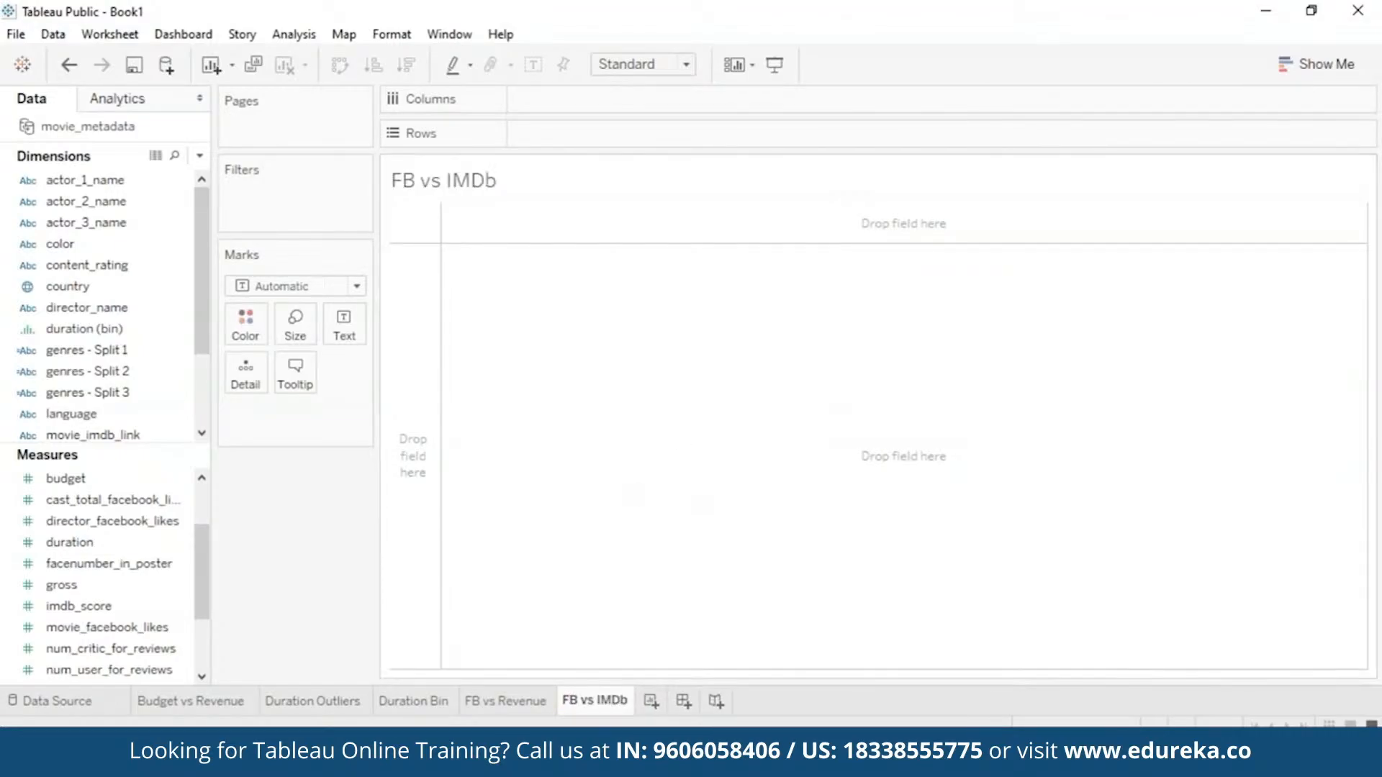
Step: Plot imdb_score on columns against movie_facebook_likes on rows as a scatter plot with measure aggregation turned off
{"action": "left_click_drag", "start_coordinate": [137, 607], "coordinate": [625, 95]}
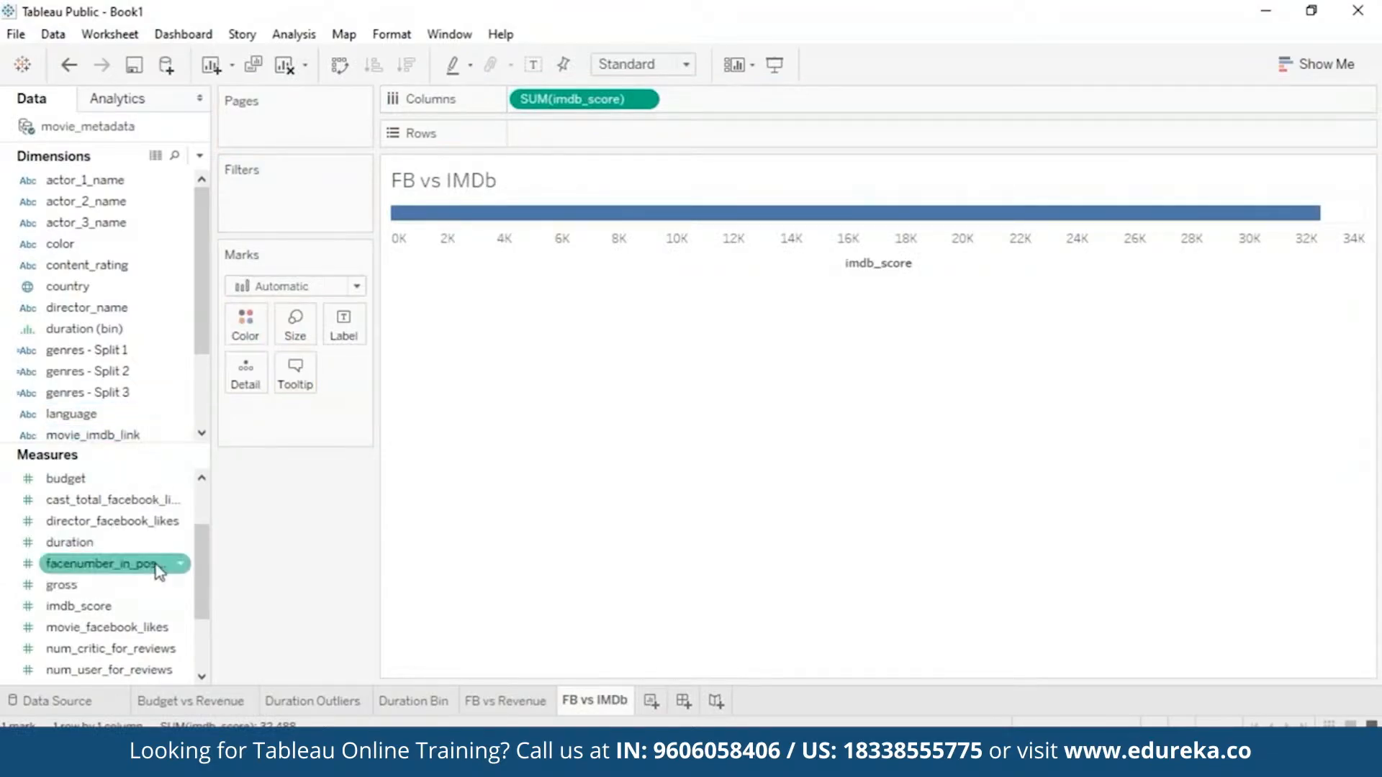
{"action": "scroll", "coordinate": [207, 605], "scroll_direction": "down", "scroll_amount": 1}
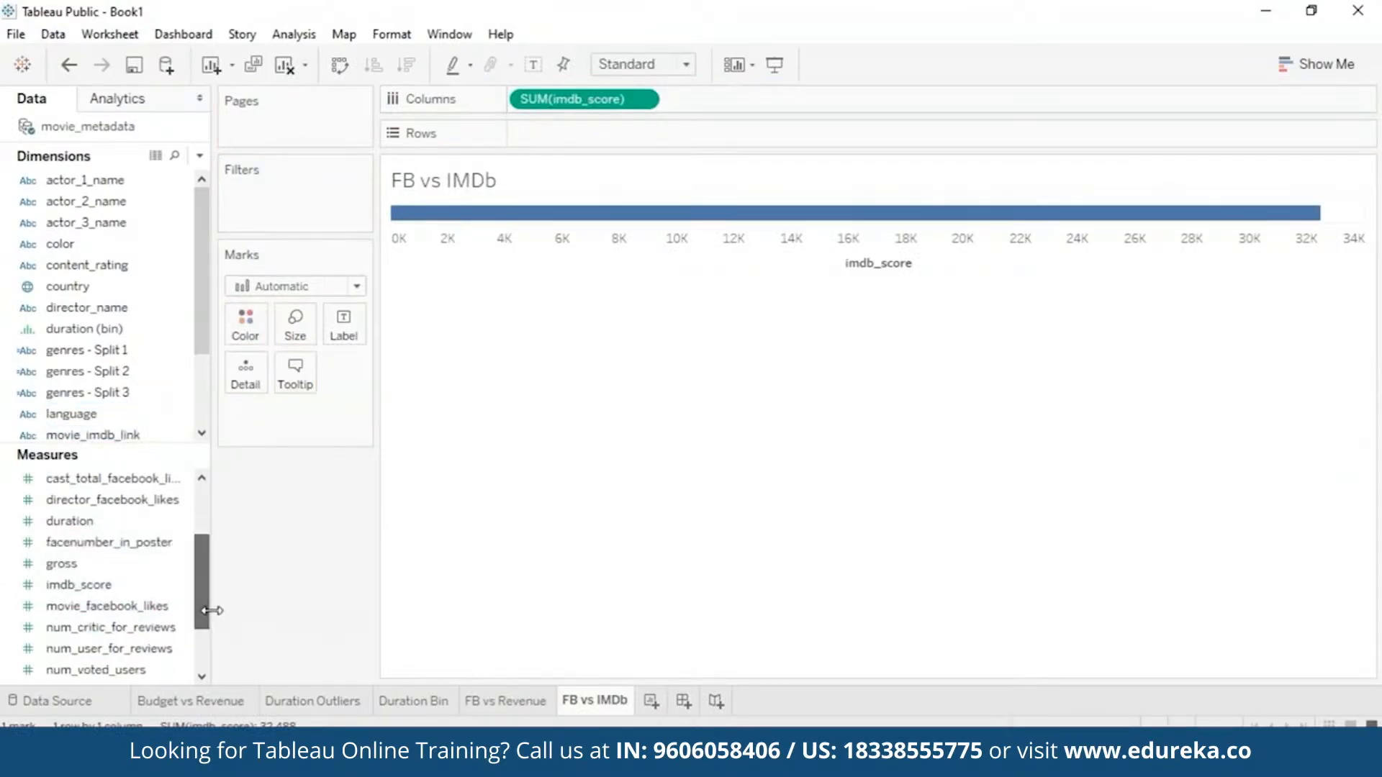
{"action": "left_click_drag", "start_coordinate": [152, 610], "coordinate": [615, 132]}
{"action": "left_click", "coordinate": [285, 36]}
{"action": "left_click", "coordinate": [285, 80]}
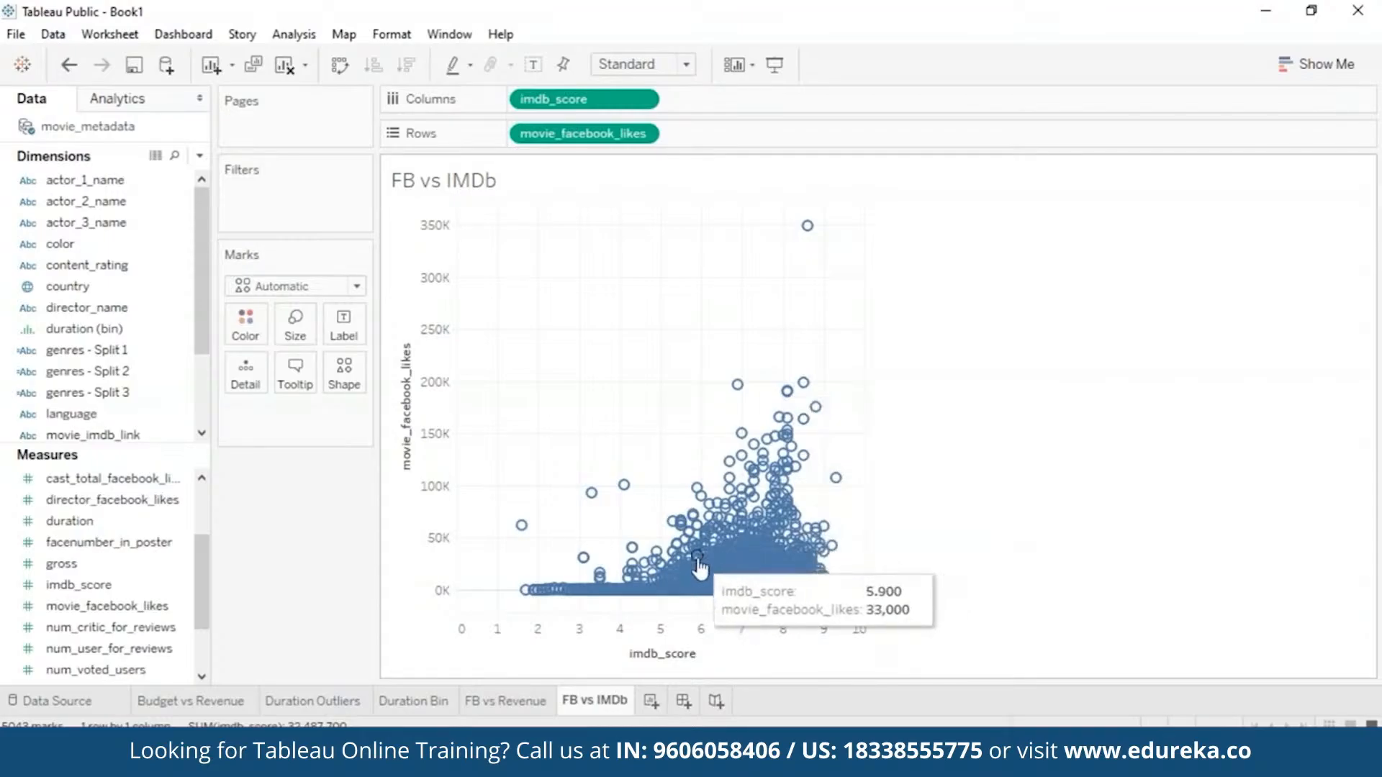
Step: Try different trend line models on the FB vs IMDb scatter plot, including logarithmic, and keep the polynomial one
{"action": "left_click", "coordinate": [145, 103]}
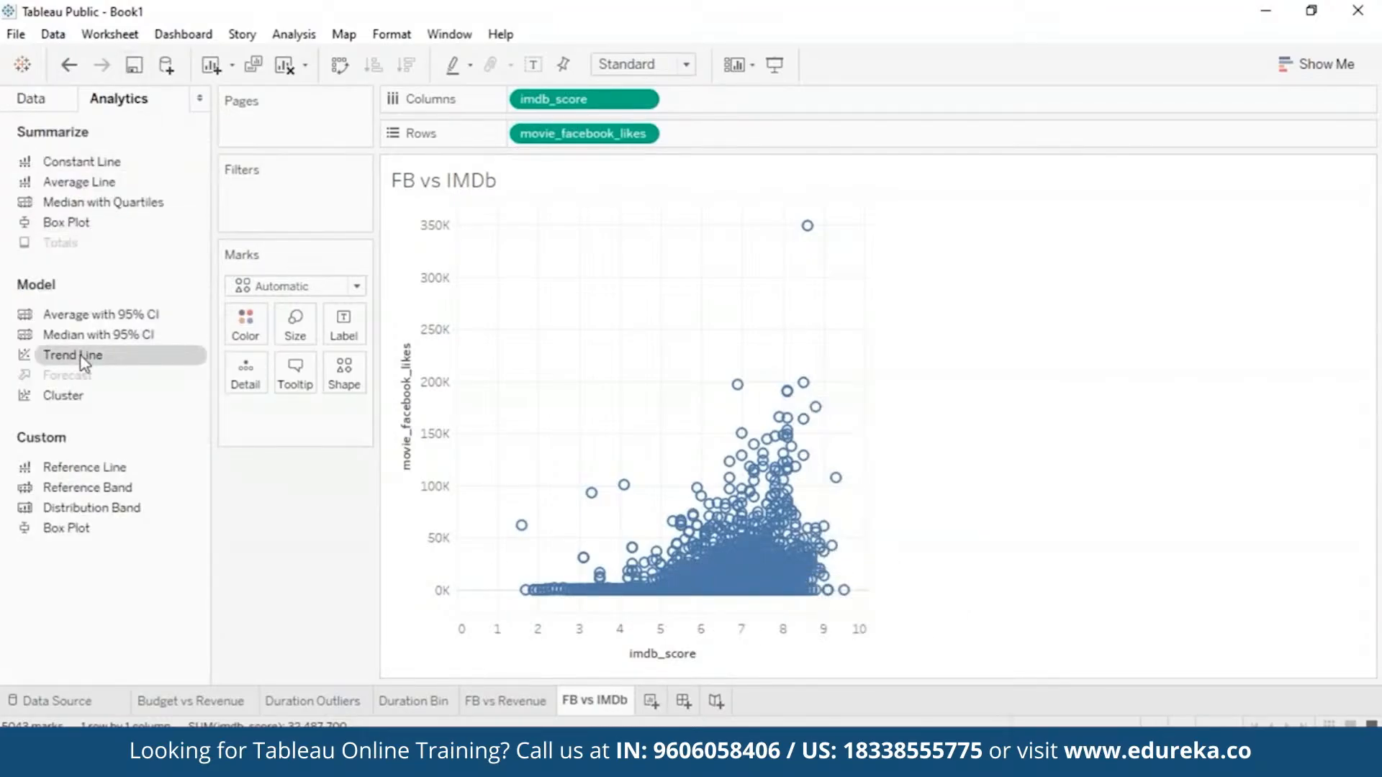
{"action": "left_click_drag", "start_coordinate": [85, 362], "coordinate": [872, 243]}
{"action": "left_click_drag", "start_coordinate": [76, 356], "coordinate": [697, 256]}
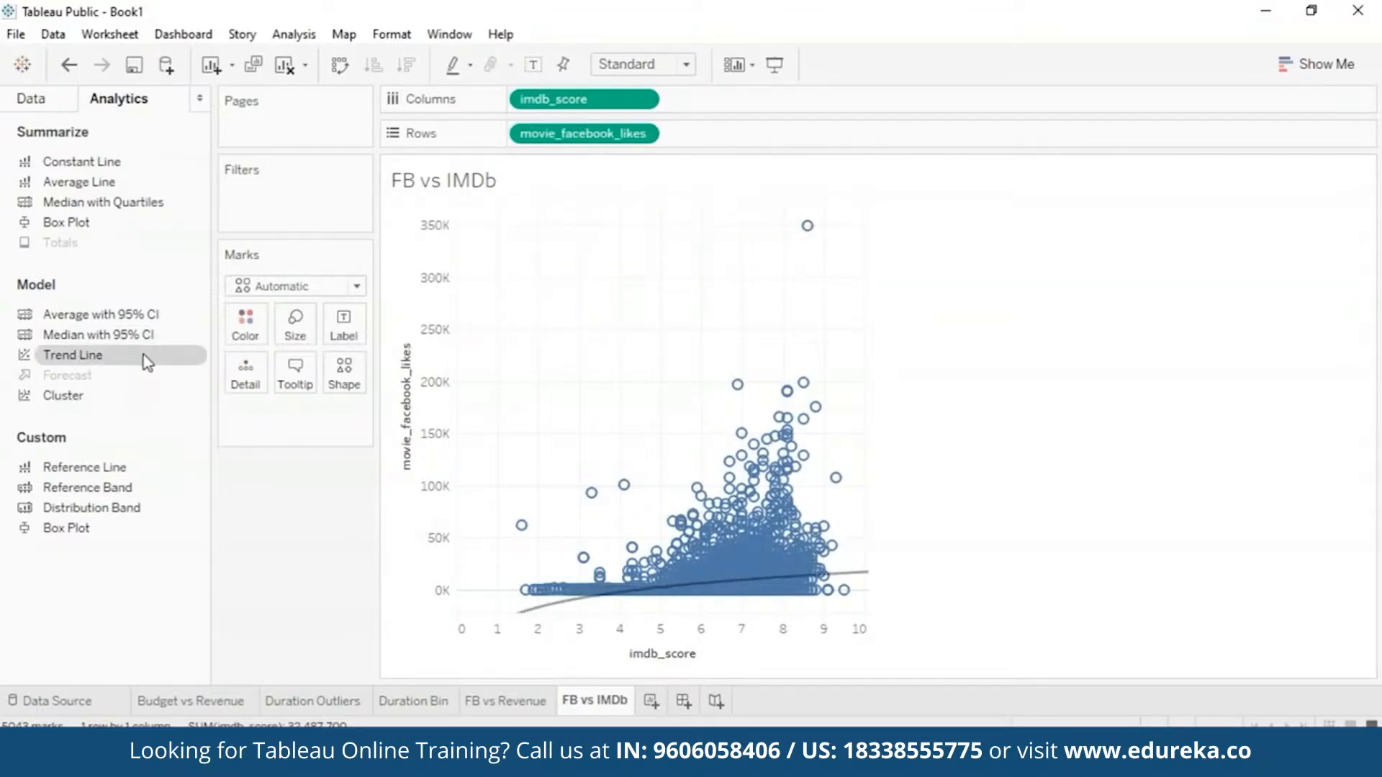
{"action": "left_click_drag", "start_coordinate": [137, 352], "coordinate": [904, 231]}
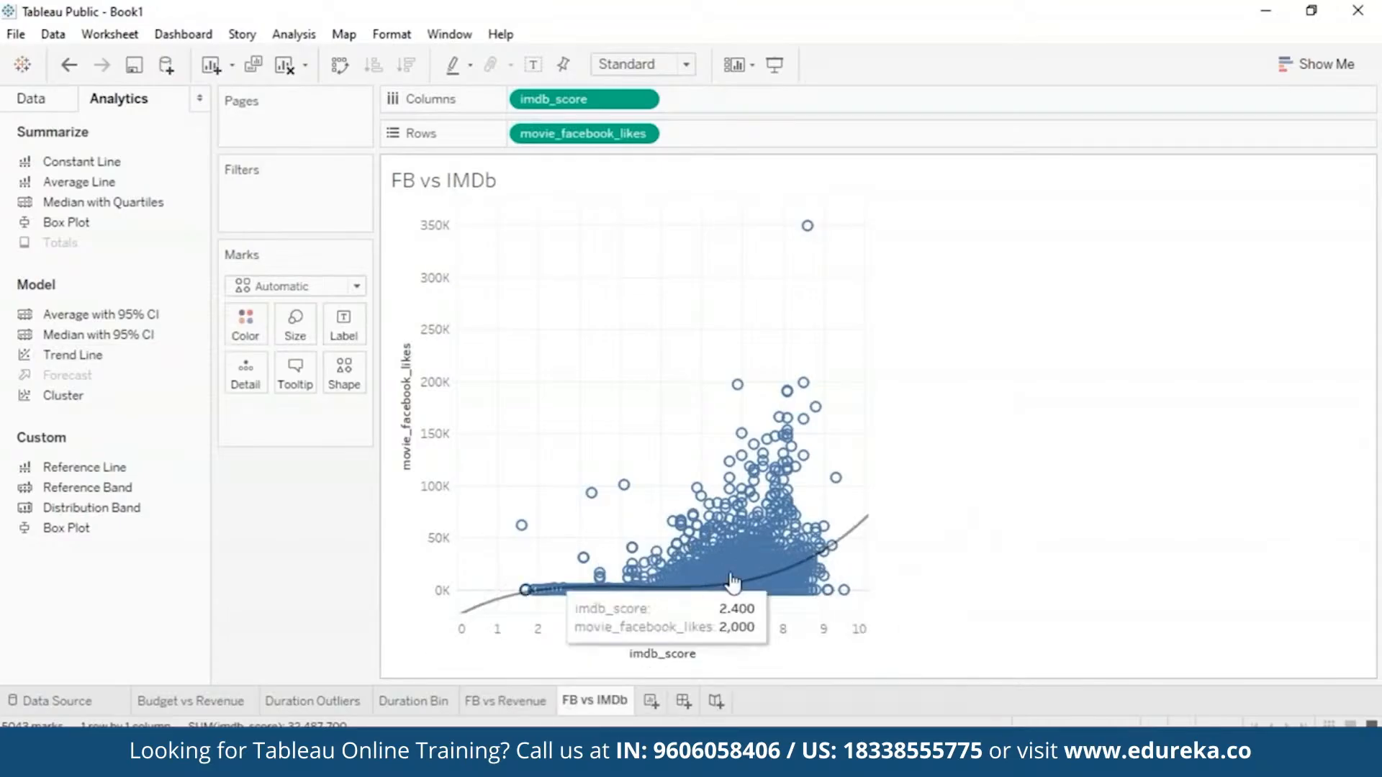
{"action": "mouse_move", "coordinate": [817, 560]}
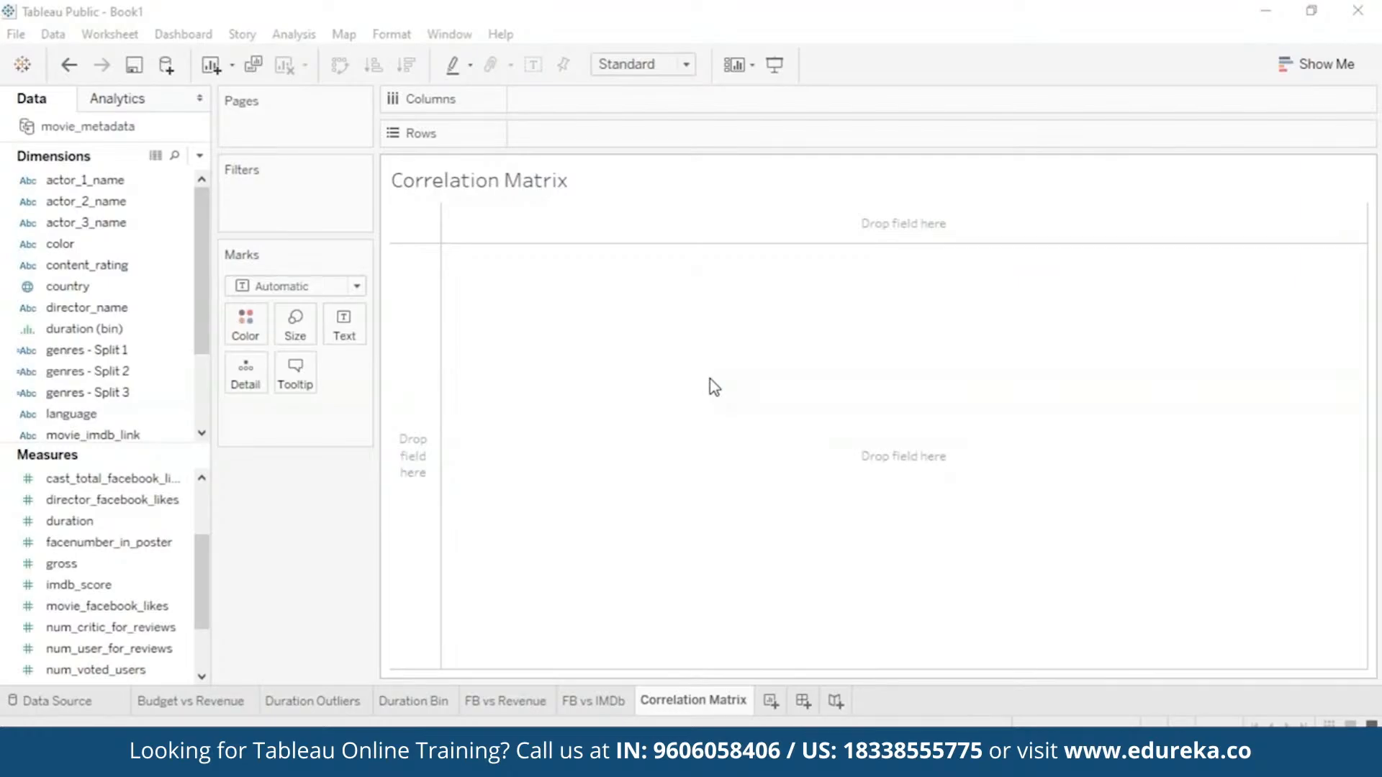
Step: On the Correlation Matrix sheet, plot budget on columns against duration on rows with measure aggregation turned off
{"action": "left_click_drag", "start_coordinate": [101, 499], "coordinate": [241, 449]}
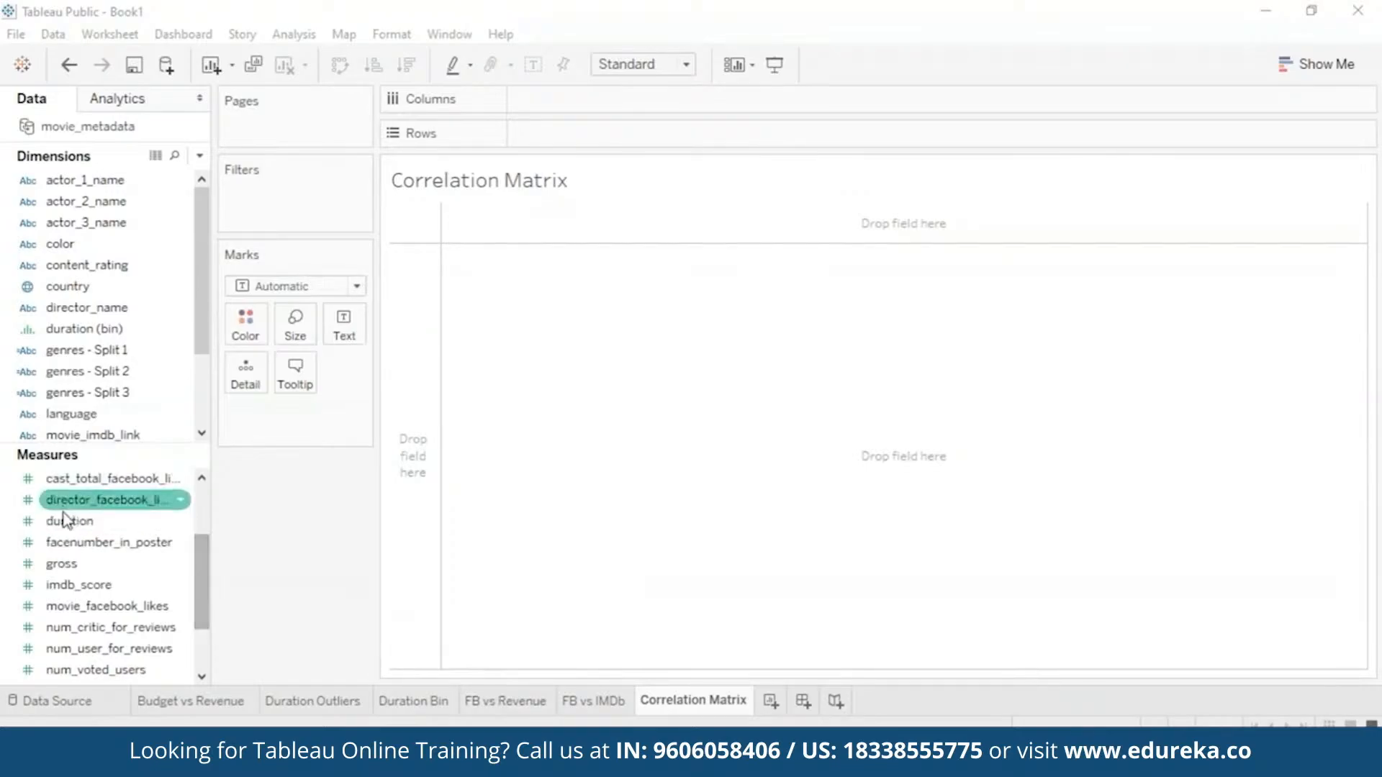
{"action": "left_click_drag", "start_coordinate": [199, 555], "coordinate": [199, 529]}
{"action": "left_click_drag", "start_coordinate": [66, 521], "coordinate": [574, 108]}
{"action": "left_click_drag", "start_coordinate": [69, 584], "coordinate": [586, 133]}
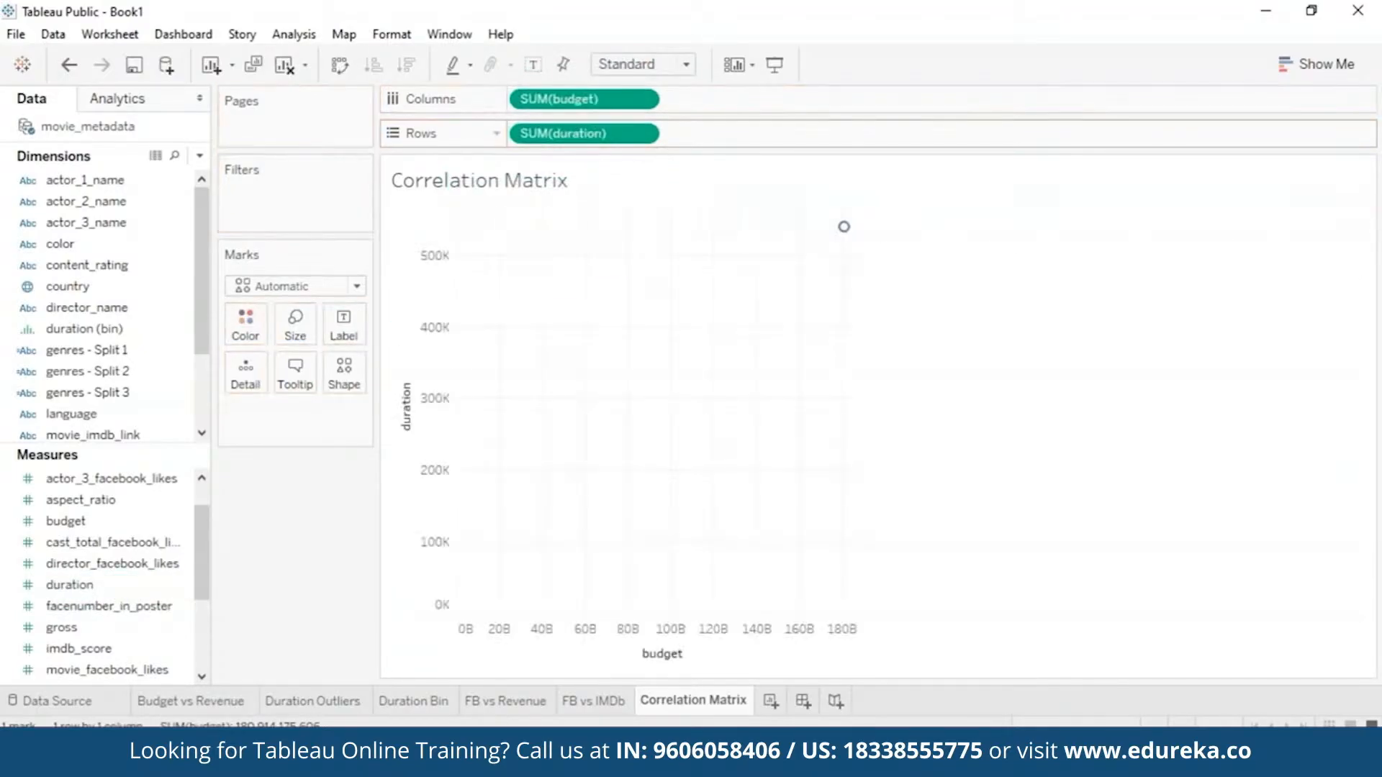
{"action": "left_click", "coordinate": [292, 34]}
{"action": "left_click", "coordinate": [282, 82]}
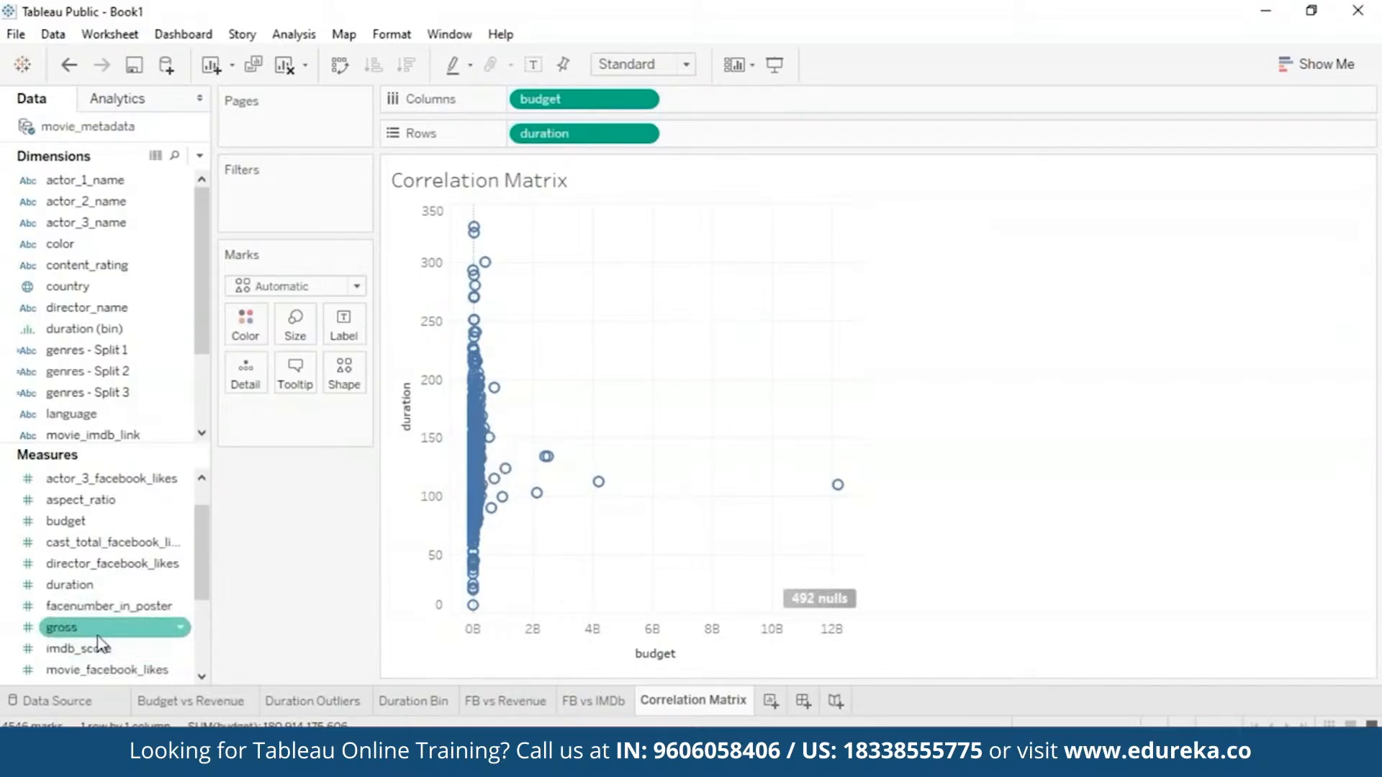
Step: Add gross, imdb_score and movie_facebook_likes to both columns and rows, and fit the matrix to the entire view
{"action": "left_click_drag", "start_coordinate": [99, 633], "coordinate": [746, 108]}
{"action": "left_click_drag", "start_coordinate": [78, 637], "coordinate": [705, 132]}
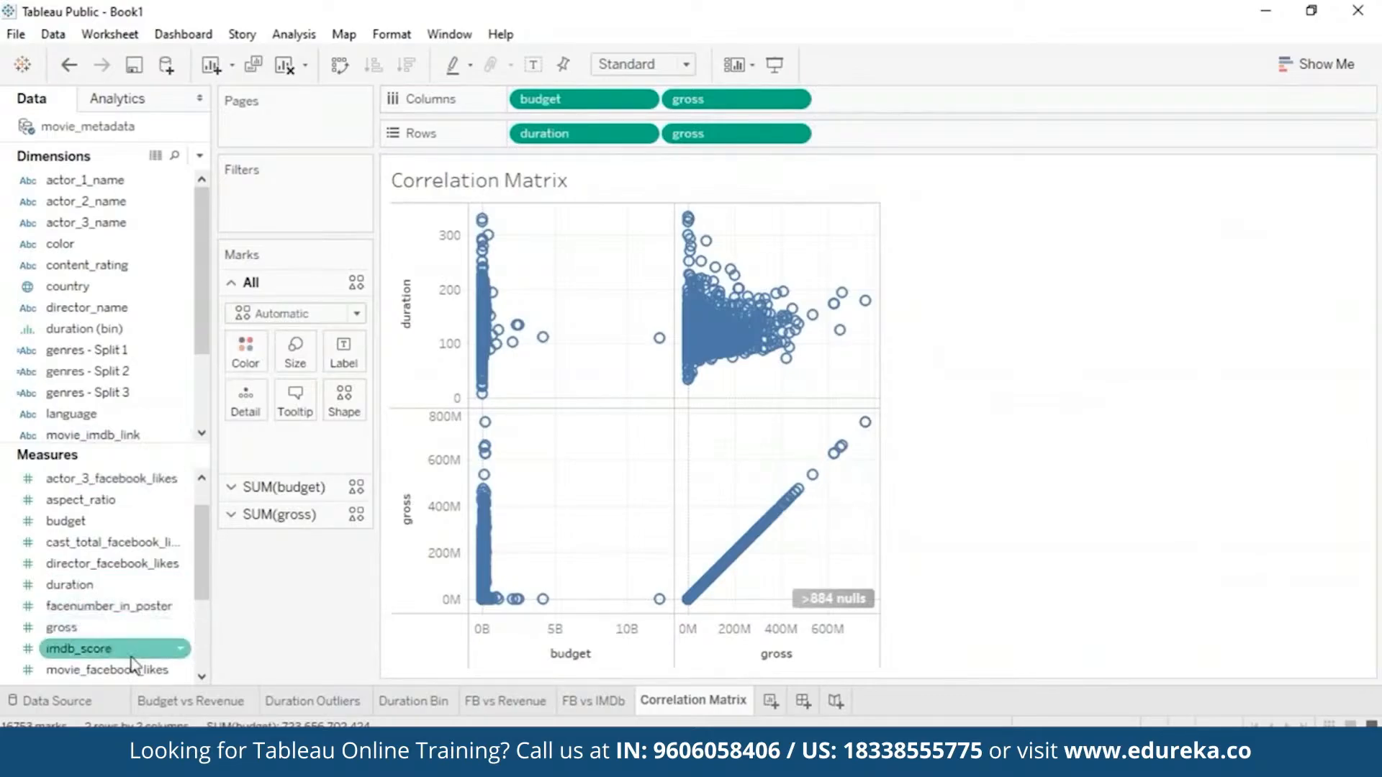
{"action": "left_click_drag", "start_coordinate": [78, 648], "coordinate": [914, 101]}
{"action": "left_click_drag", "start_coordinate": [99, 655], "coordinate": [894, 136]}
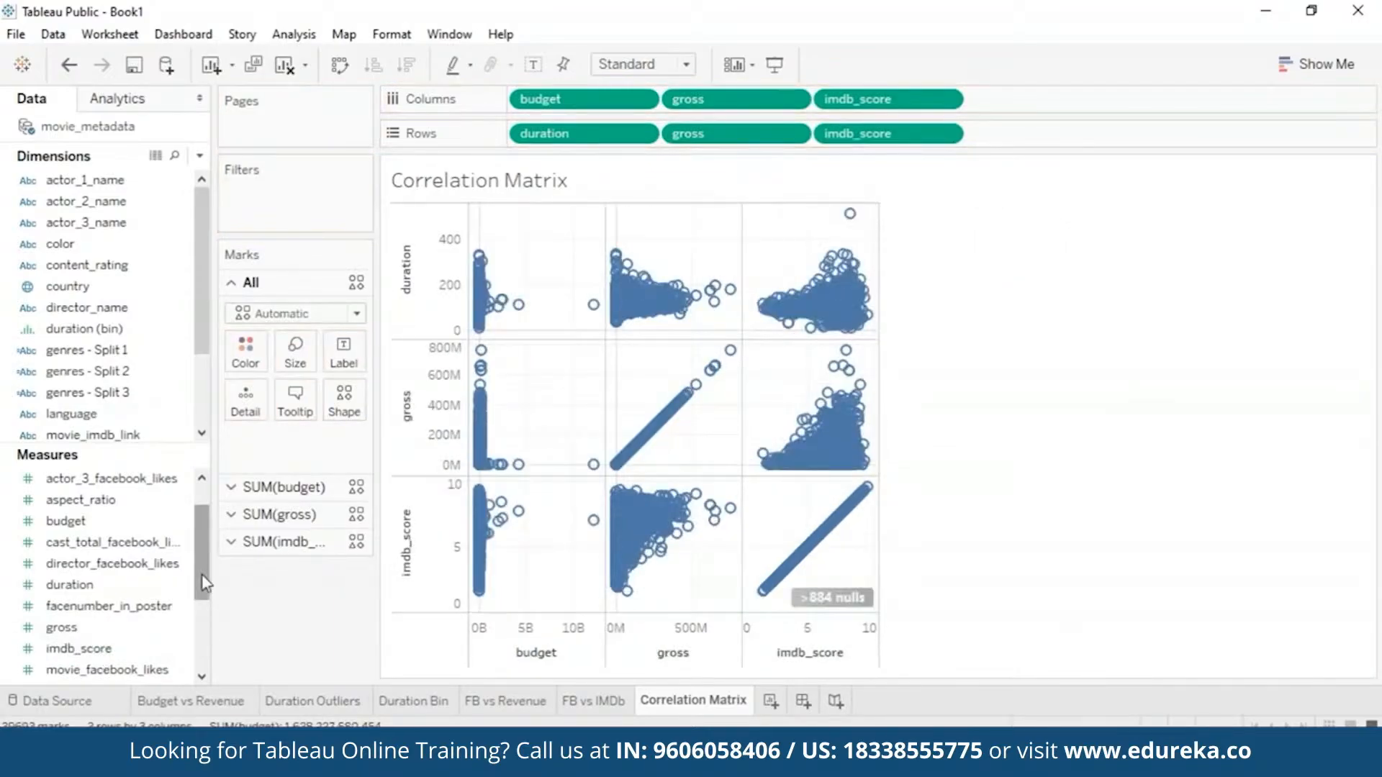
{"action": "mouse_move", "coordinate": [108, 669]}
{"action": "left_mouse_down"}
{"action": "mouse_move", "coordinate": [541, 448]}
{"action": "mouse_move", "coordinate": [1033, 100]}
{"action": "mouse_move", "coordinate": [1060, 101]}
{"action": "left_mouse_up"}
{"action": "left_click_drag", "start_coordinate": [108, 670], "coordinate": [1072, 133]}
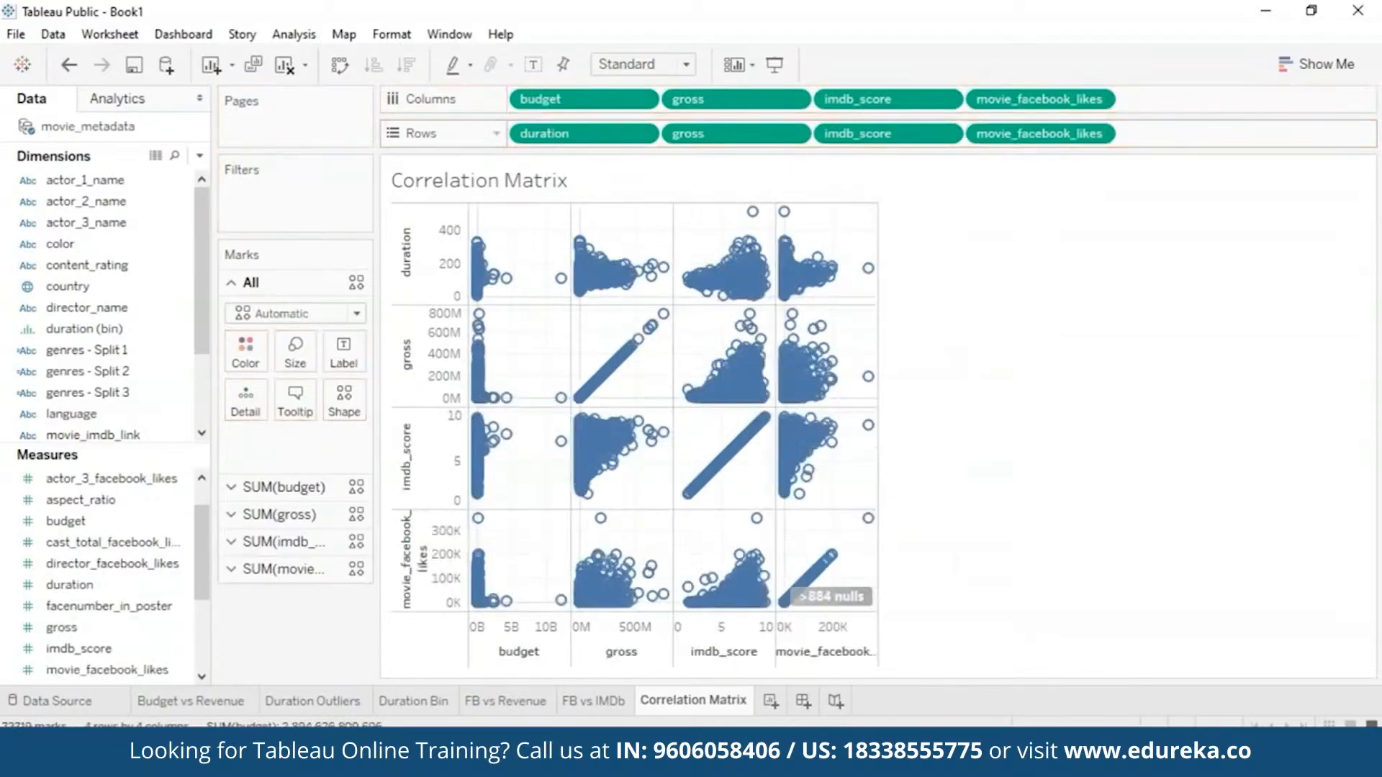
{"action": "left_click", "coordinate": [683, 67]}
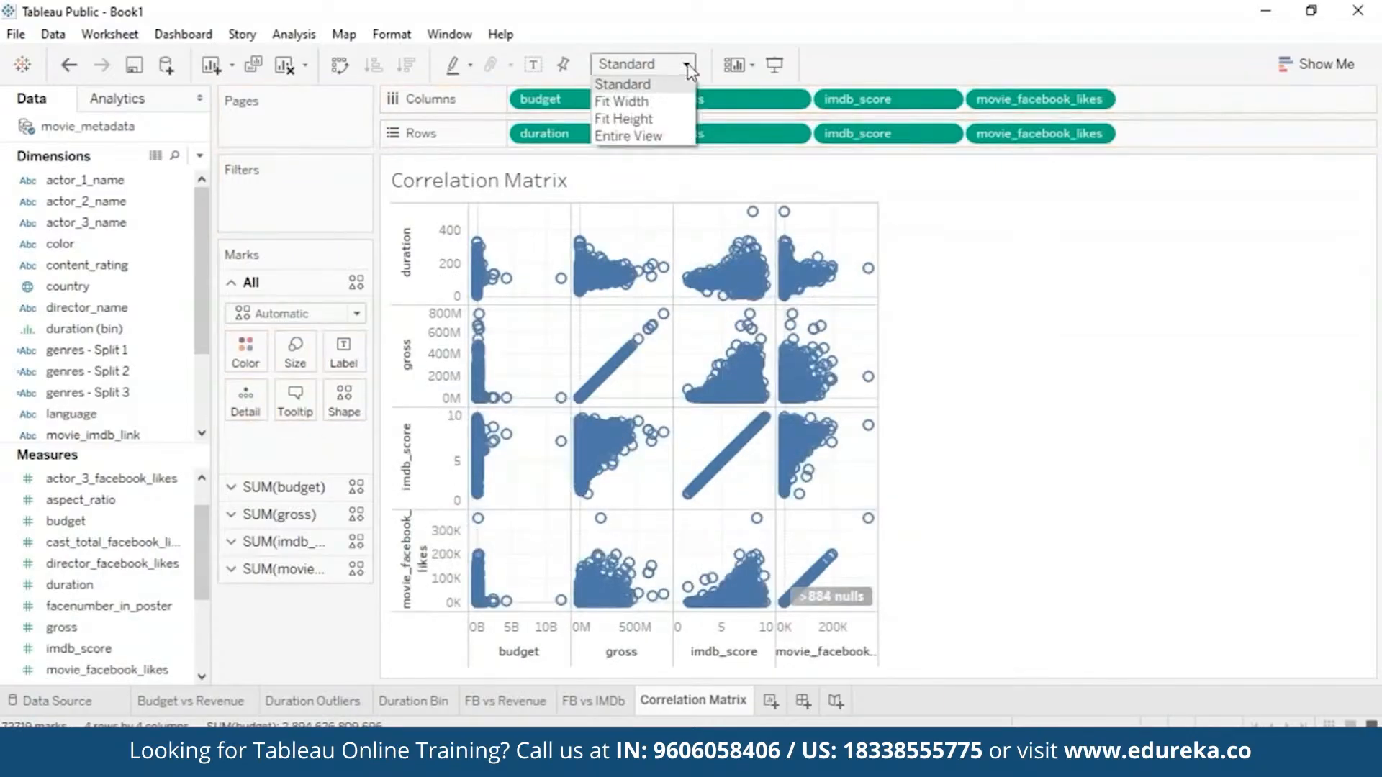
{"action": "left_click", "coordinate": [652, 149]}
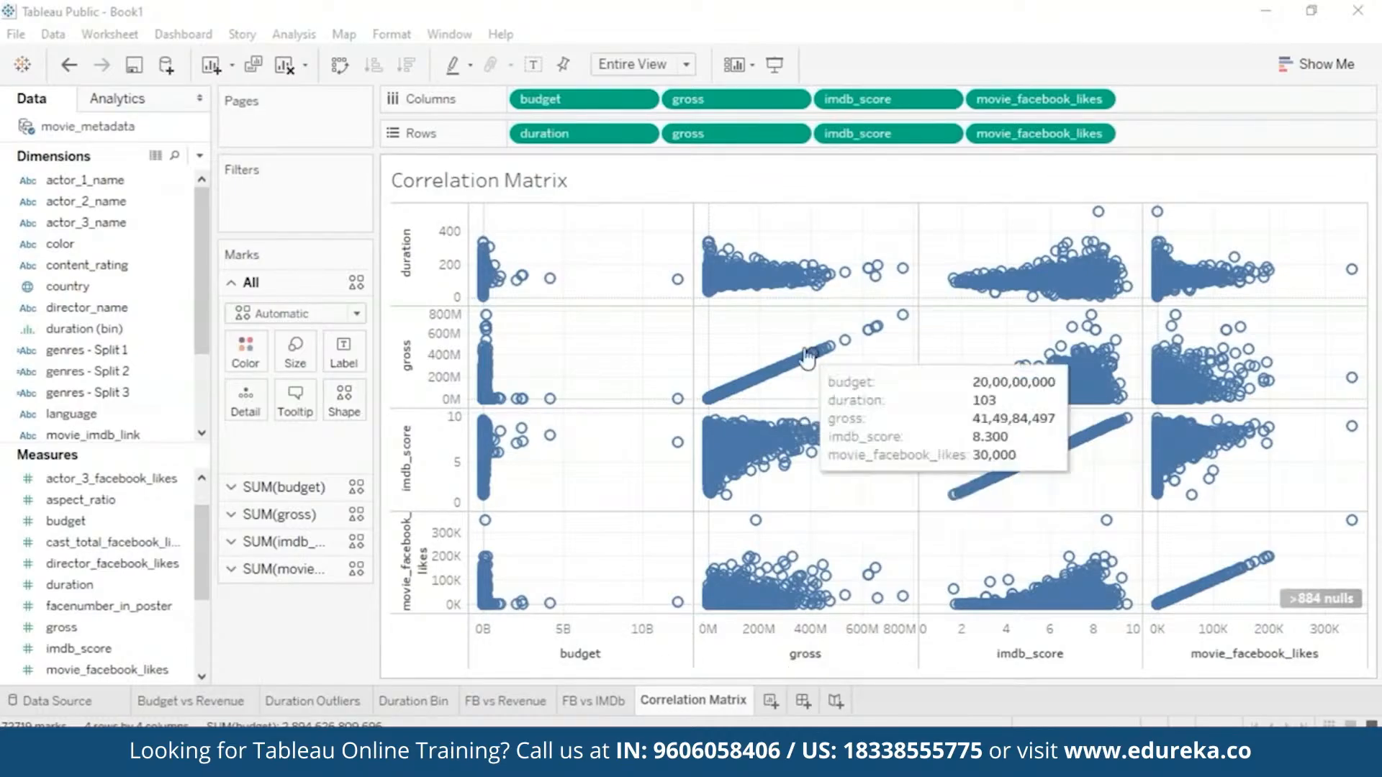
Step: Change the data type of the title_year dimension to Date
{"action": "mouse_move", "coordinate": [820, 439]}
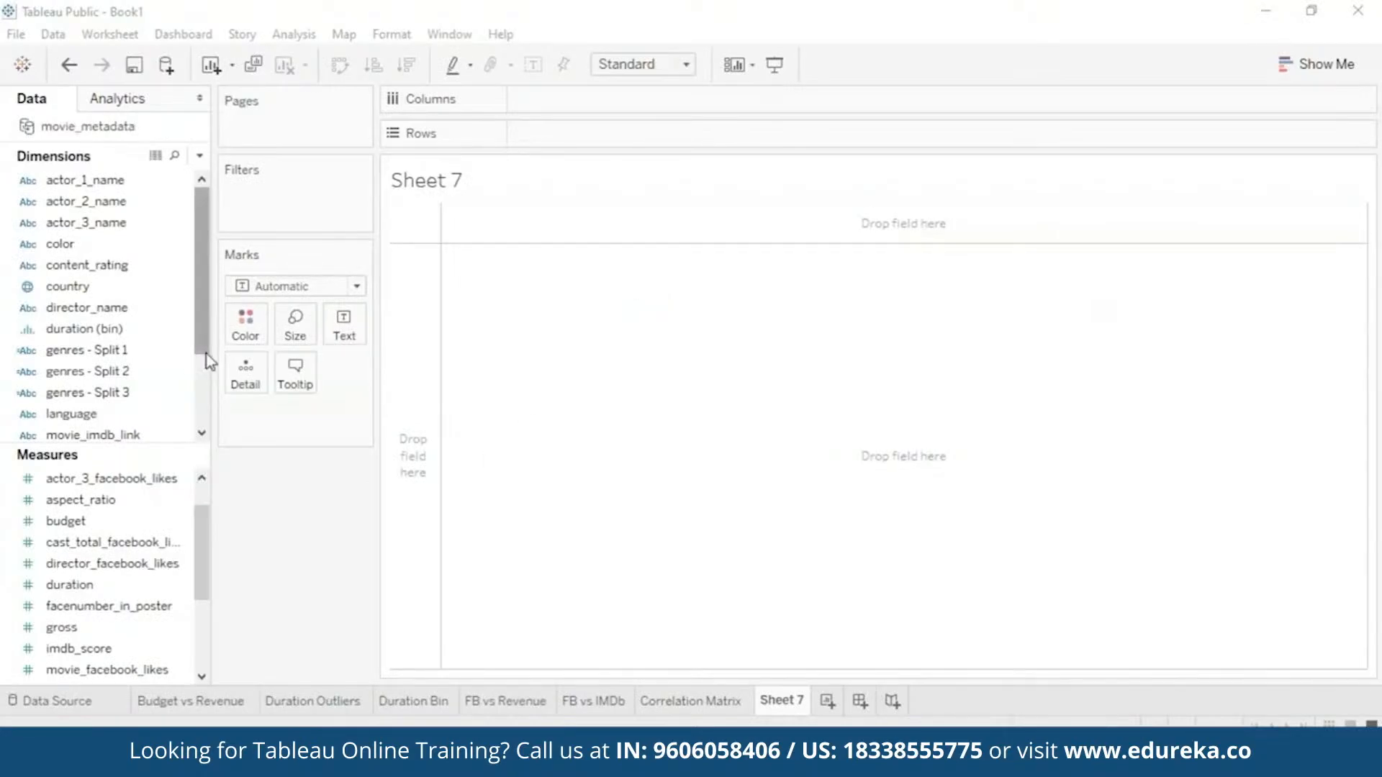
{"action": "left_click_drag", "start_coordinate": [197, 331], "coordinate": [196, 419]}
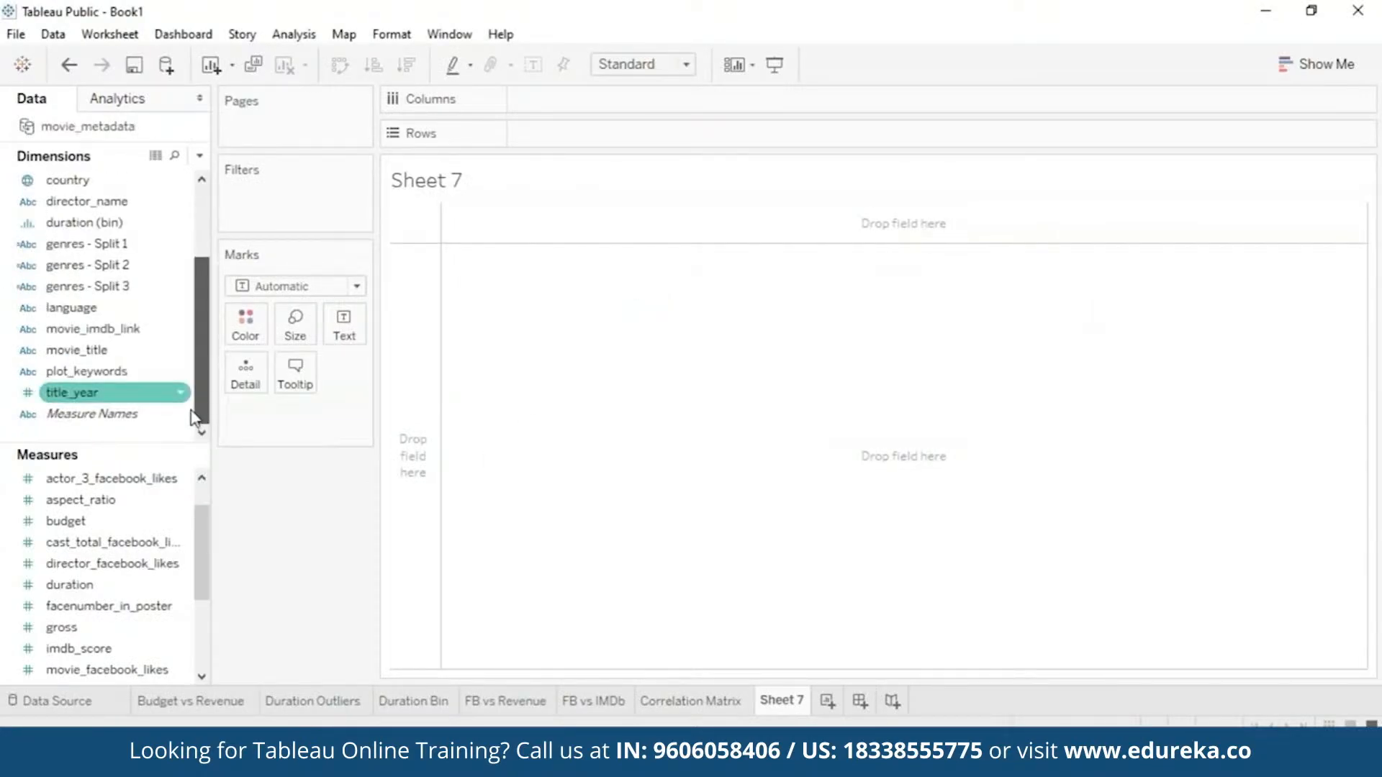
{"action": "right_click", "coordinate": [165, 390]}
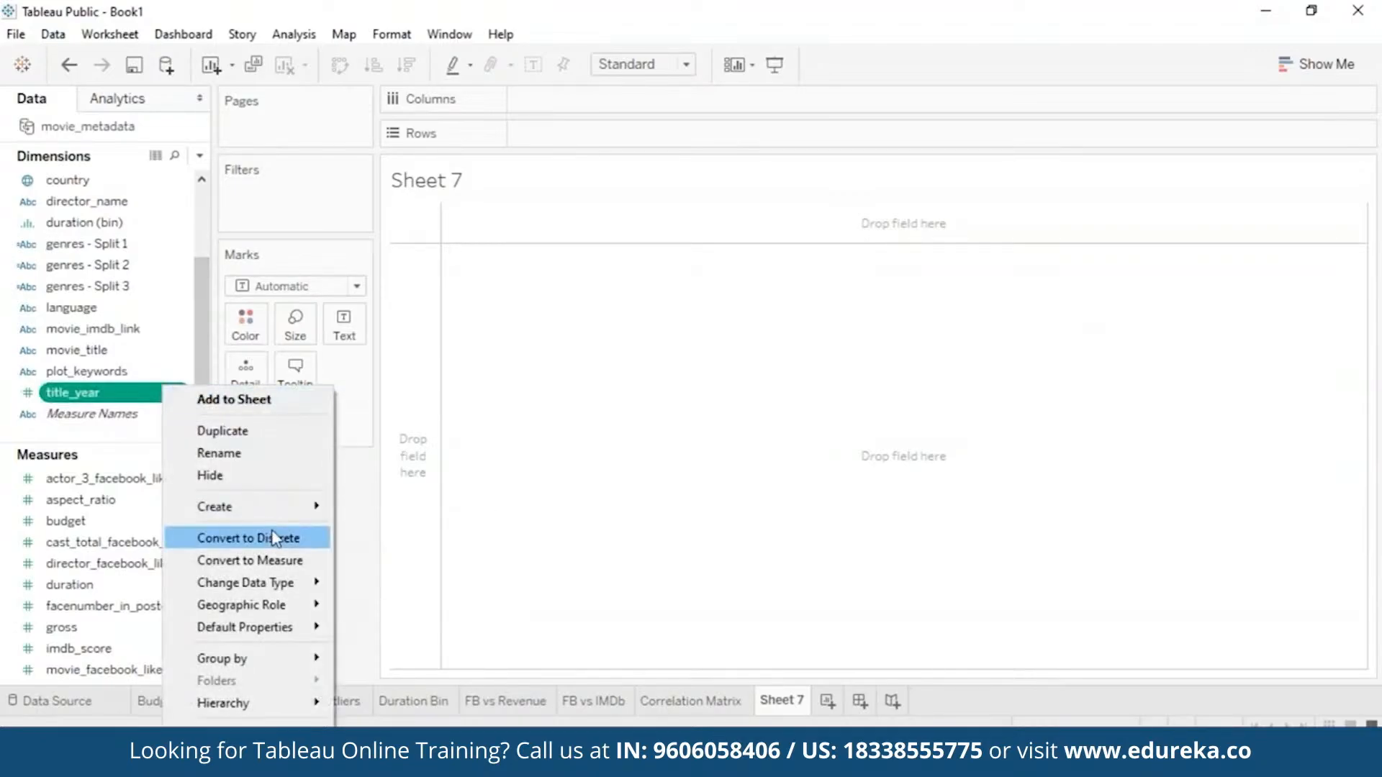
{"action": "mouse_move", "coordinate": [295, 582]}
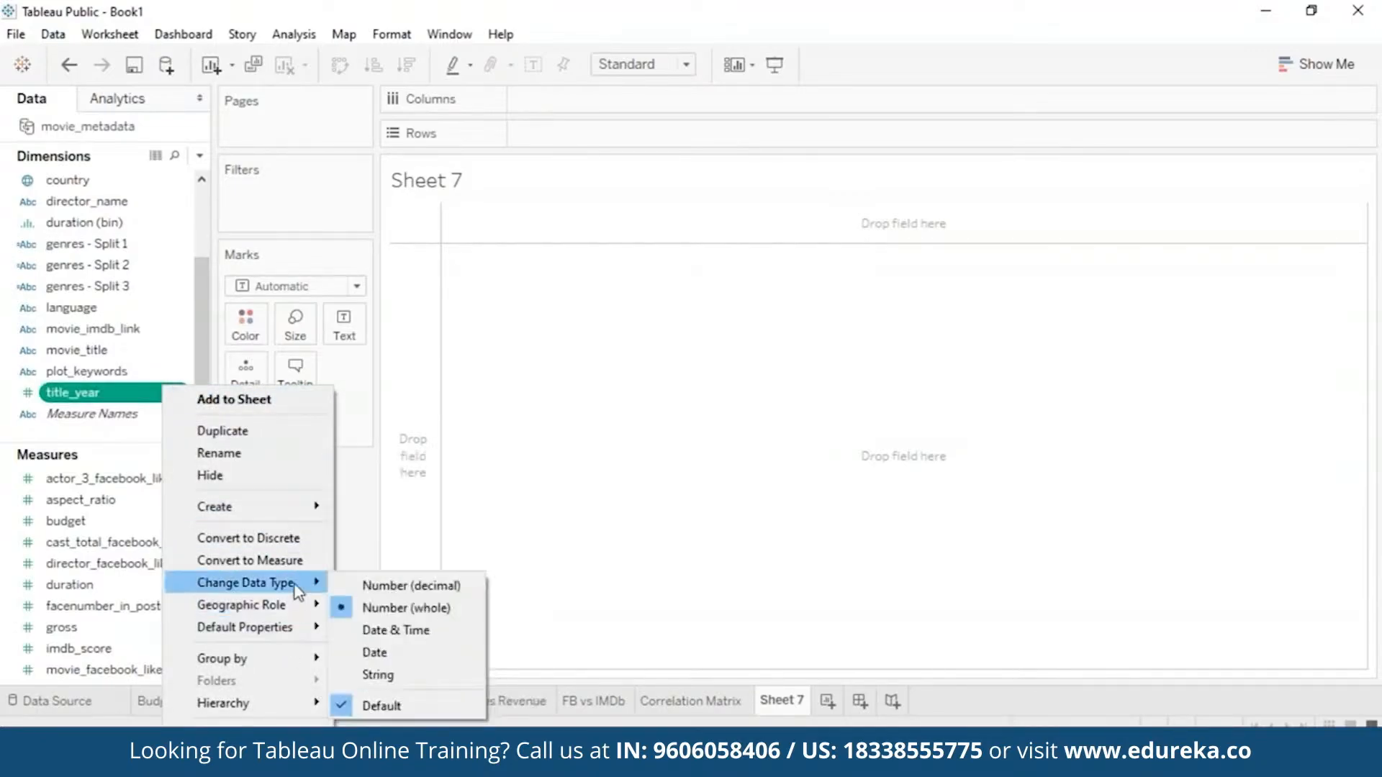
{"action": "left_click", "coordinate": [410, 652]}
Step: Plot title_year on columns against budget on rows, and aggregate budget as an average
{"action": "left_click_drag", "start_coordinate": [129, 395], "coordinate": [576, 101]}
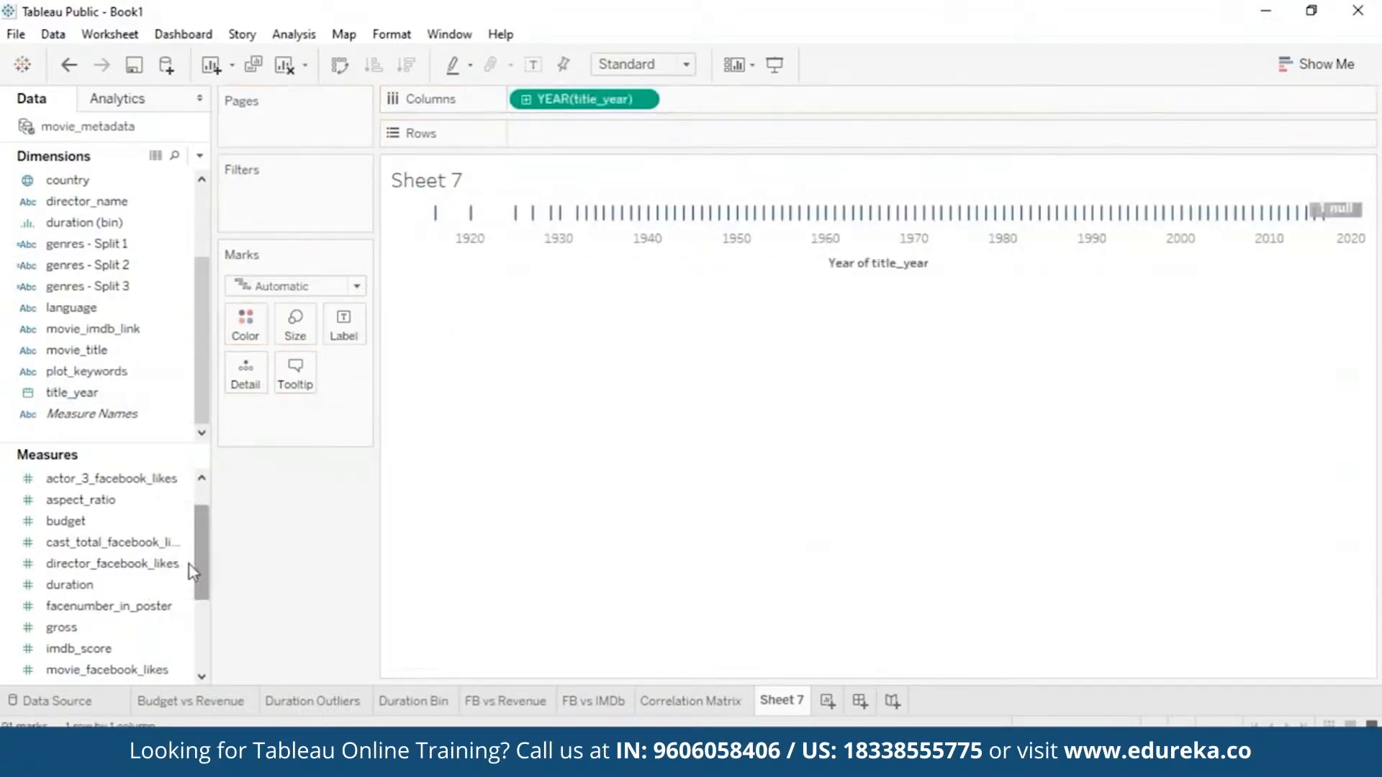
{"action": "left_click_drag", "start_coordinate": [65, 521], "coordinate": [576, 135]}
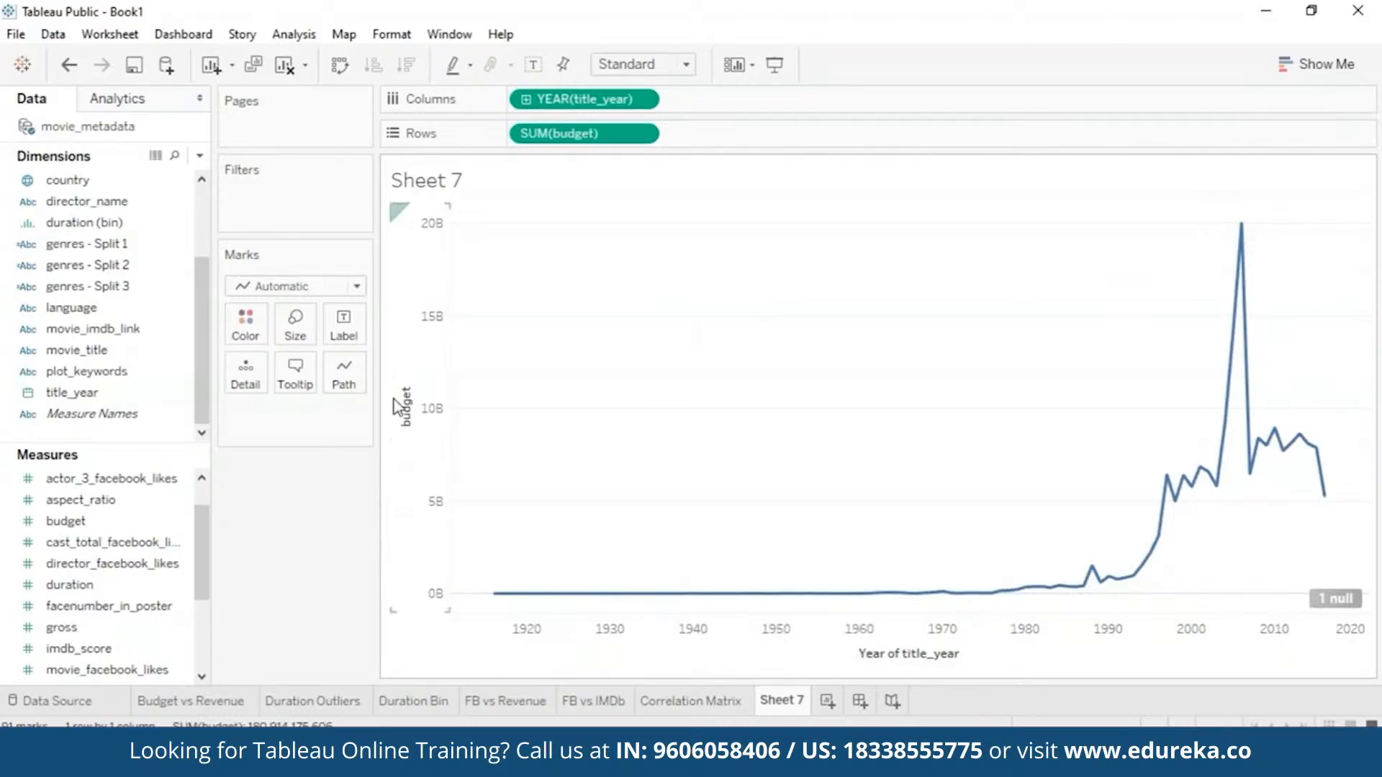
{"action": "left_click", "coordinate": [643, 133]}
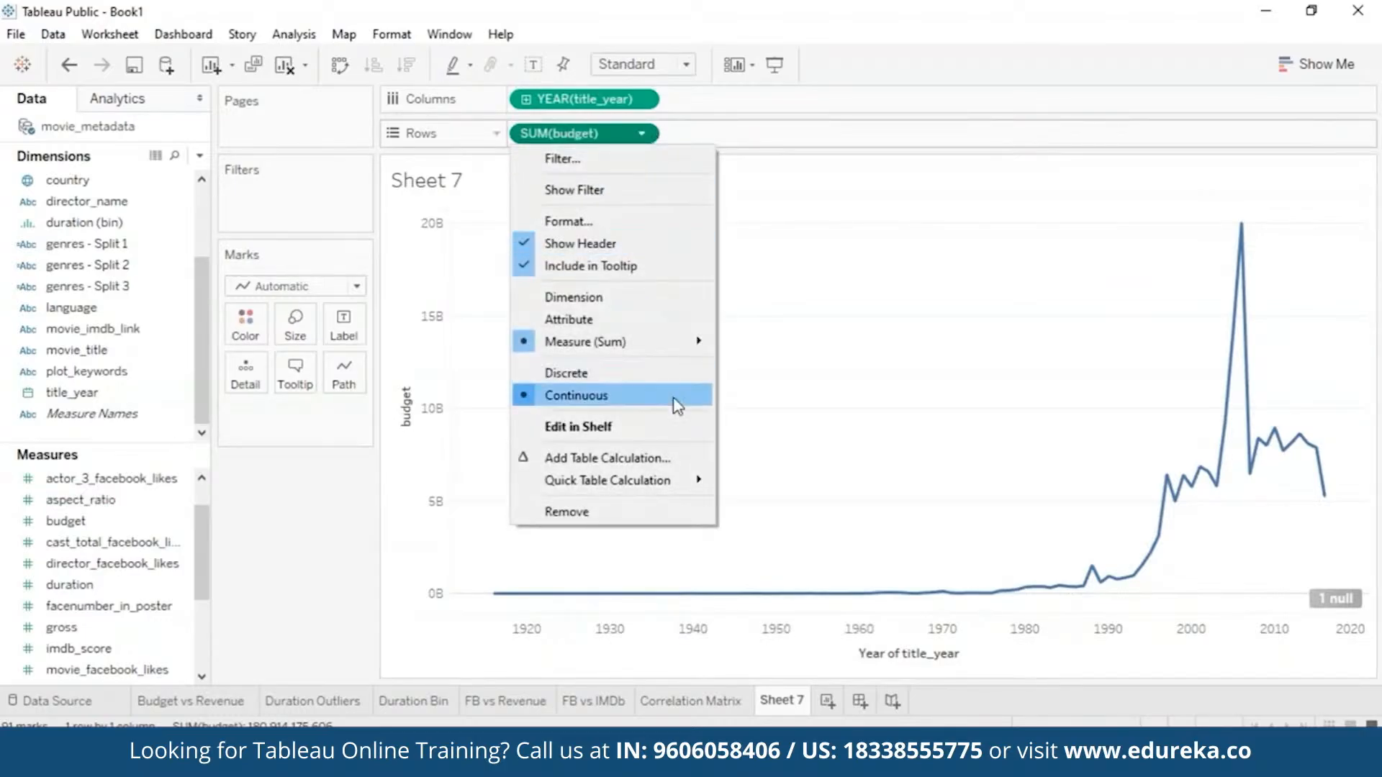
{"action": "mouse_move", "coordinate": [677, 341]}
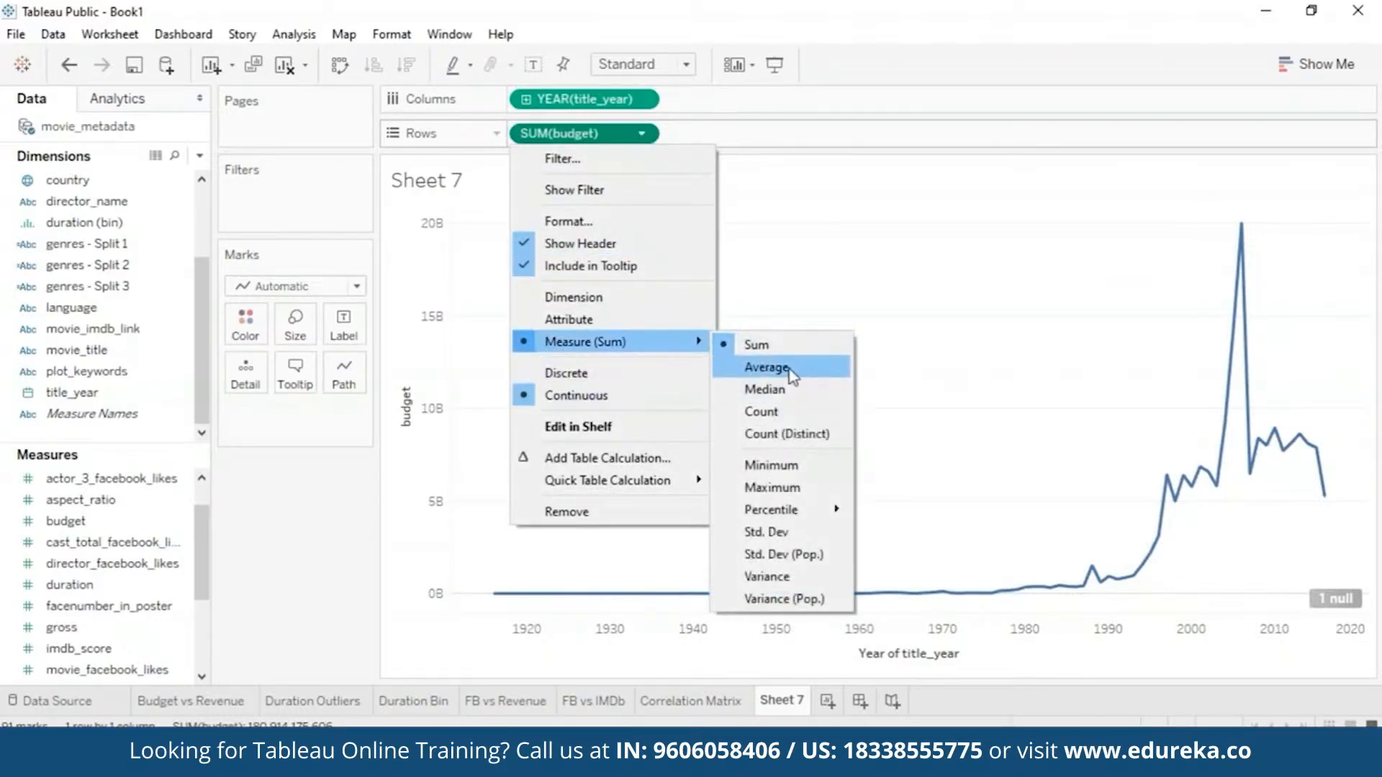
{"action": "left_click", "coordinate": [792, 370]}
Step: Show a filter for genres - Split 1 on the average budget chart
{"action": "left_click", "coordinate": [148, 563]}
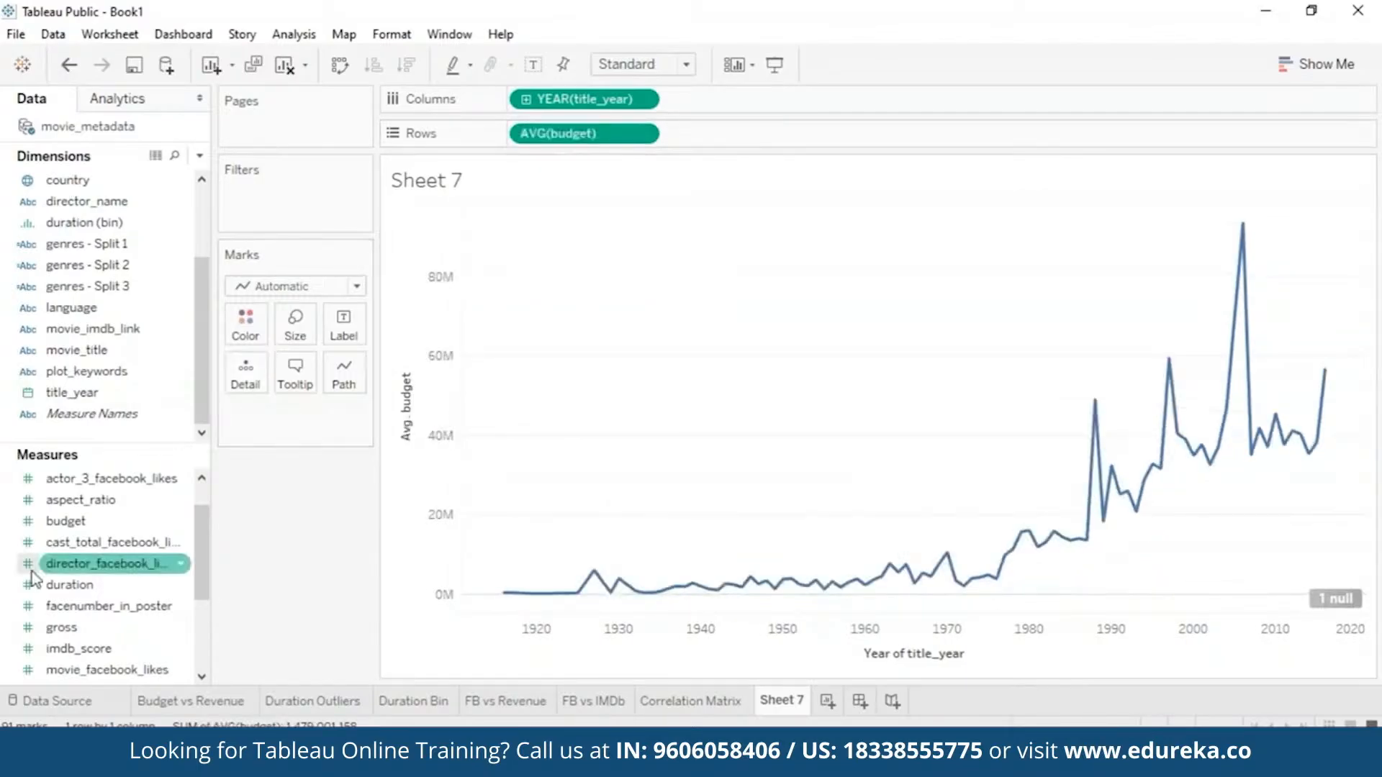
{"action": "left_click_drag", "start_coordinate": [205, 563], "coordinate": [207, 618]}
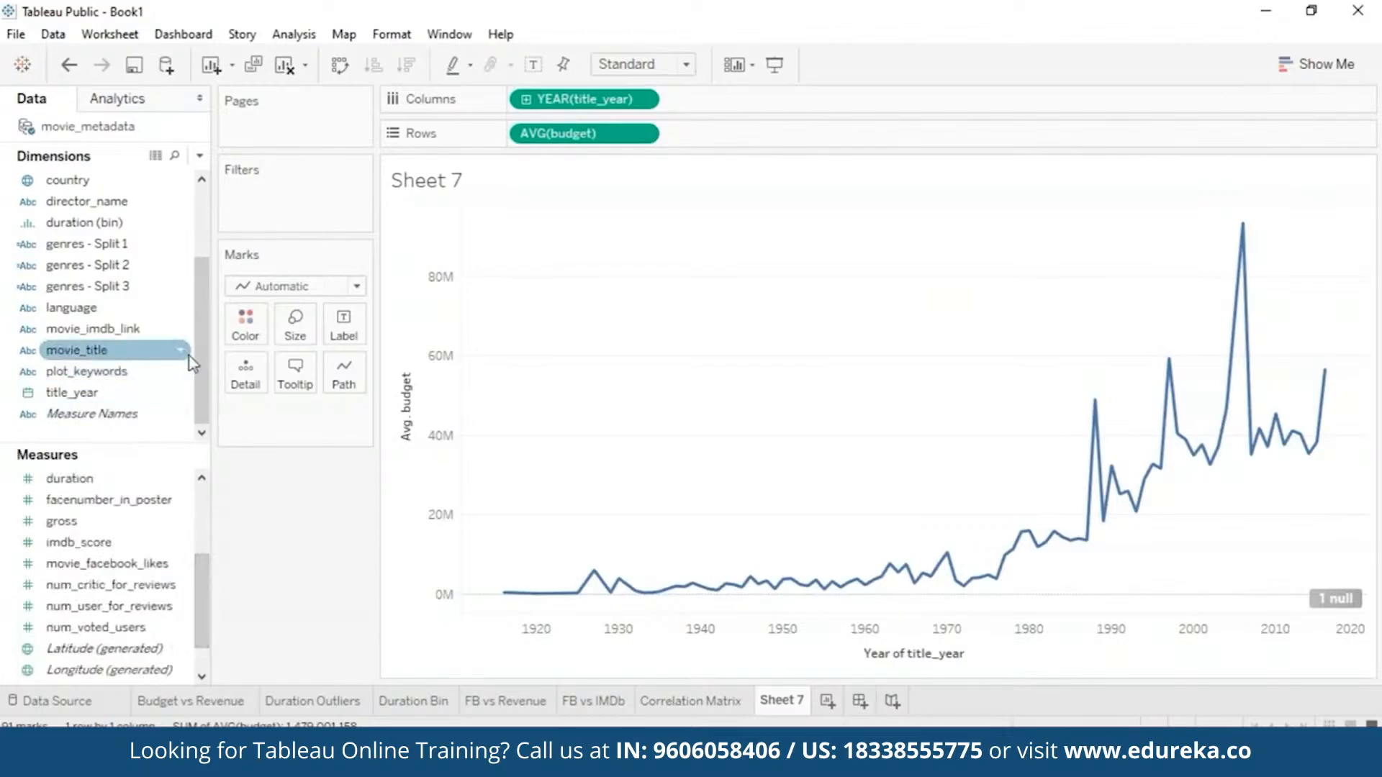
{"action": "mouse_move", "coordinate": [149, 251]}
{"action": "left_mouse_down"}
{"action": "mouse_move", "coordinate": [280, 206]}
{"action": "mouse_move", "coordinate": [127, 231]}
{"action": "mouse_move", "coordinate": [137, 254]}
{"action": "mouse_move", "coordinate": [169, 247]}
{"action": "left_mouse_up"}
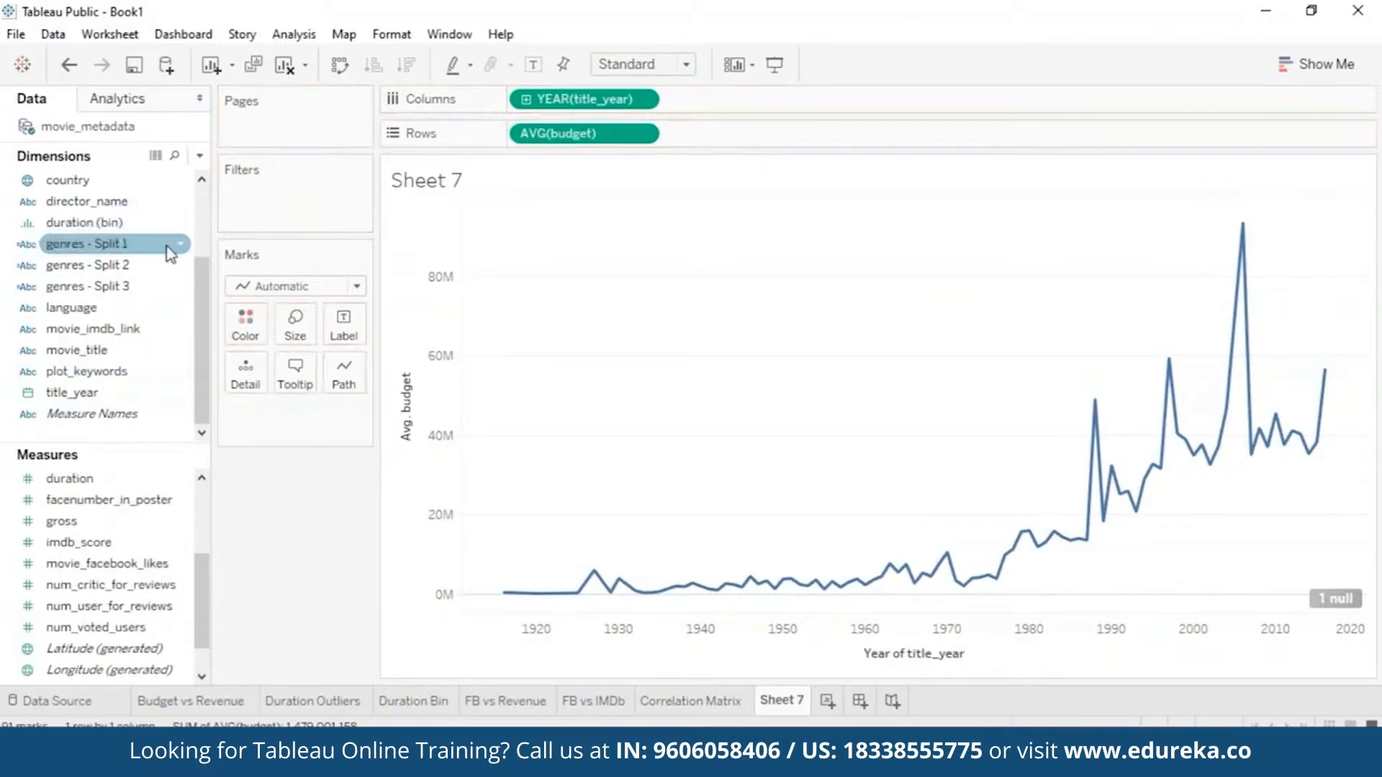
{"action": "right_click", "coordinate": [191, 251]}
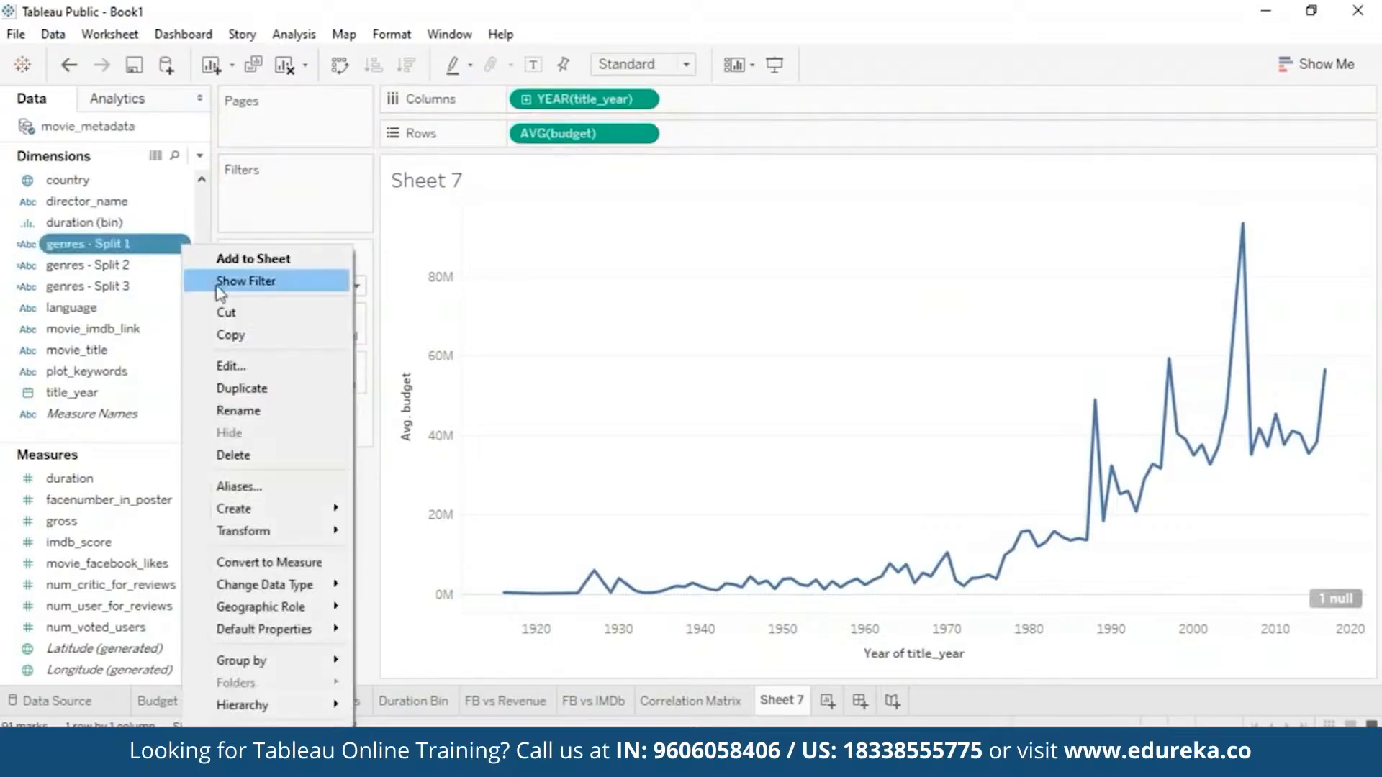
{"action": "left_click", "coordinate": [223, 278]}
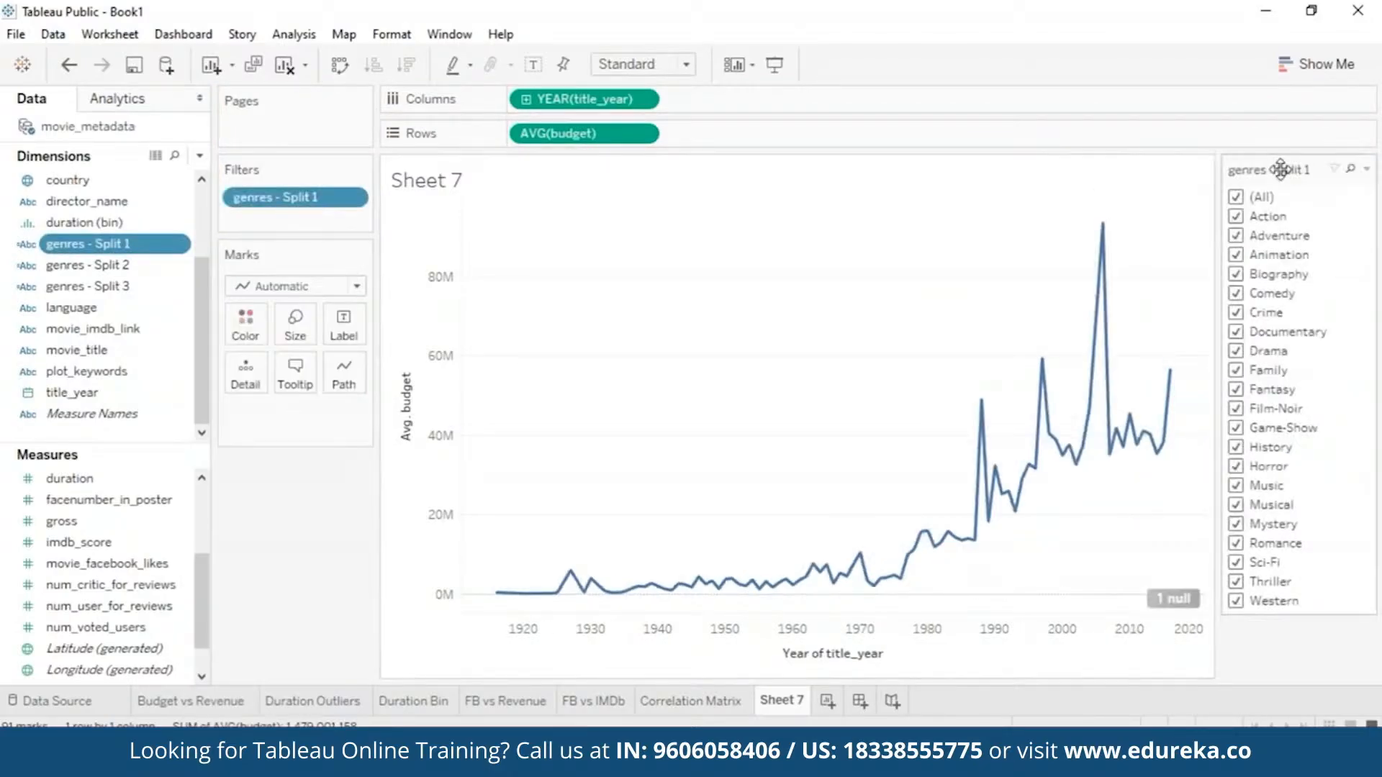
Step: Clear all genres in the filter and view Action, Animation, Comedy, Crime and Documentary one at a time
{"action": "left_click", "coordinate": [1236, 196]}
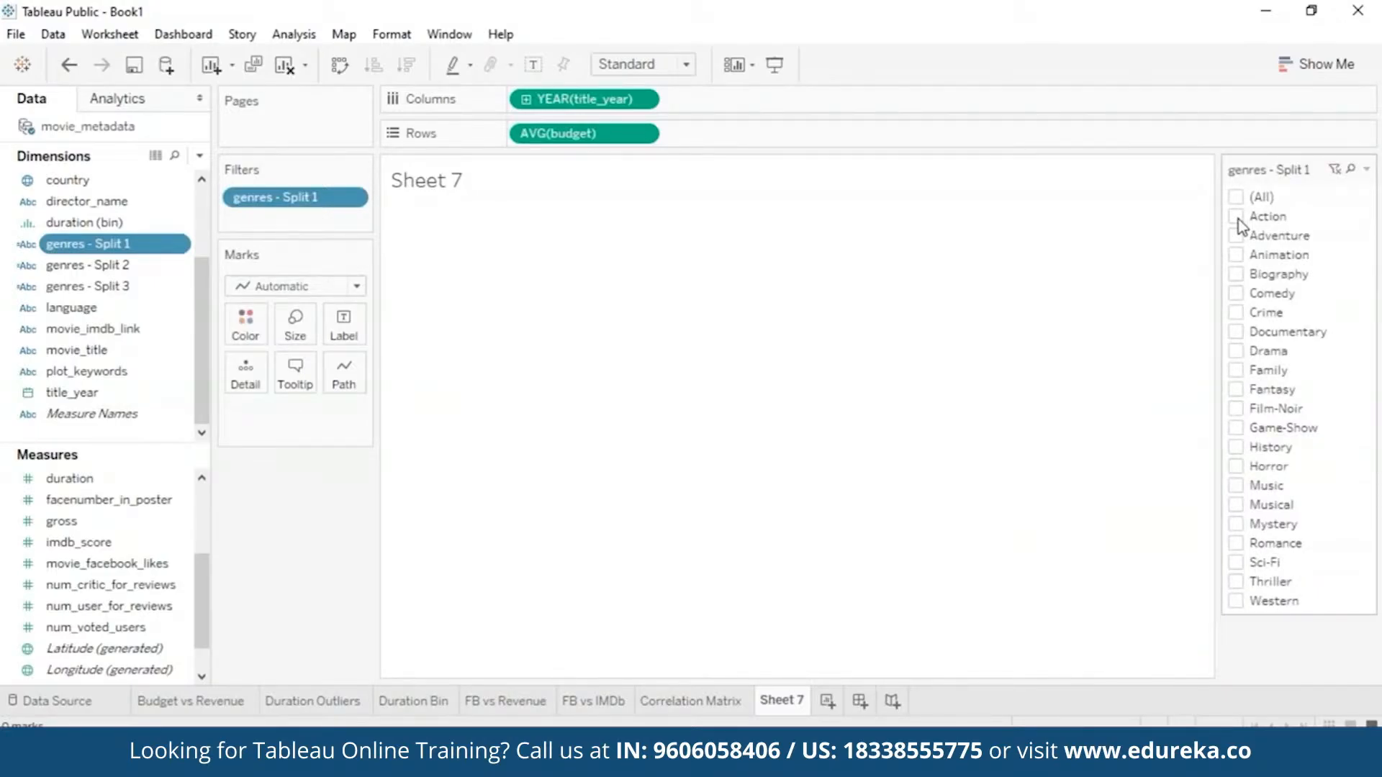
{"action": "left_click", "coordinate": [1236, 216]}
{"action": "left_click", "coordinate": [1237, 217]}
{"action": "left_click", "coordinate": [1236, 254]}
{"action": "left_click", "coordinate": [1237, 256]}
{"action": "left_click", "coordinate": [1235, 294]}
{"action": "left_click", "coordinate": [1235, 294]}
{"action": "left_click", "coordinate": [1235, 312]}
{"action": "left_click", "coordinate": [1236, 314]}
{"action": "left_click", "coordinate": [1236, 335]}
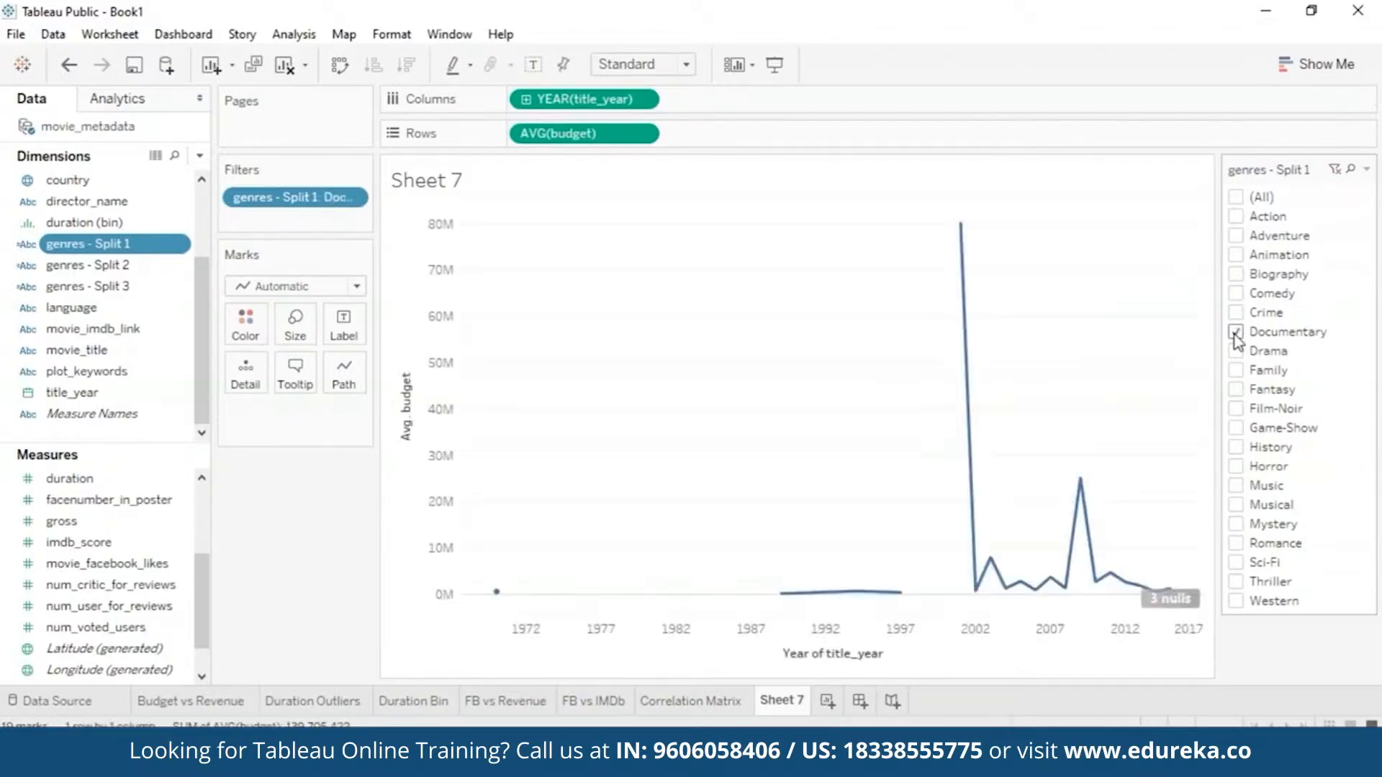
{"action": "left_click", "coordinate": [1236, 334]}
Step: View the average budget trend for Film-Noir and Family, and leave only Sci-Fi selected in the genre filter
{"action": "left_click", "coordinate": [1236, 410]}
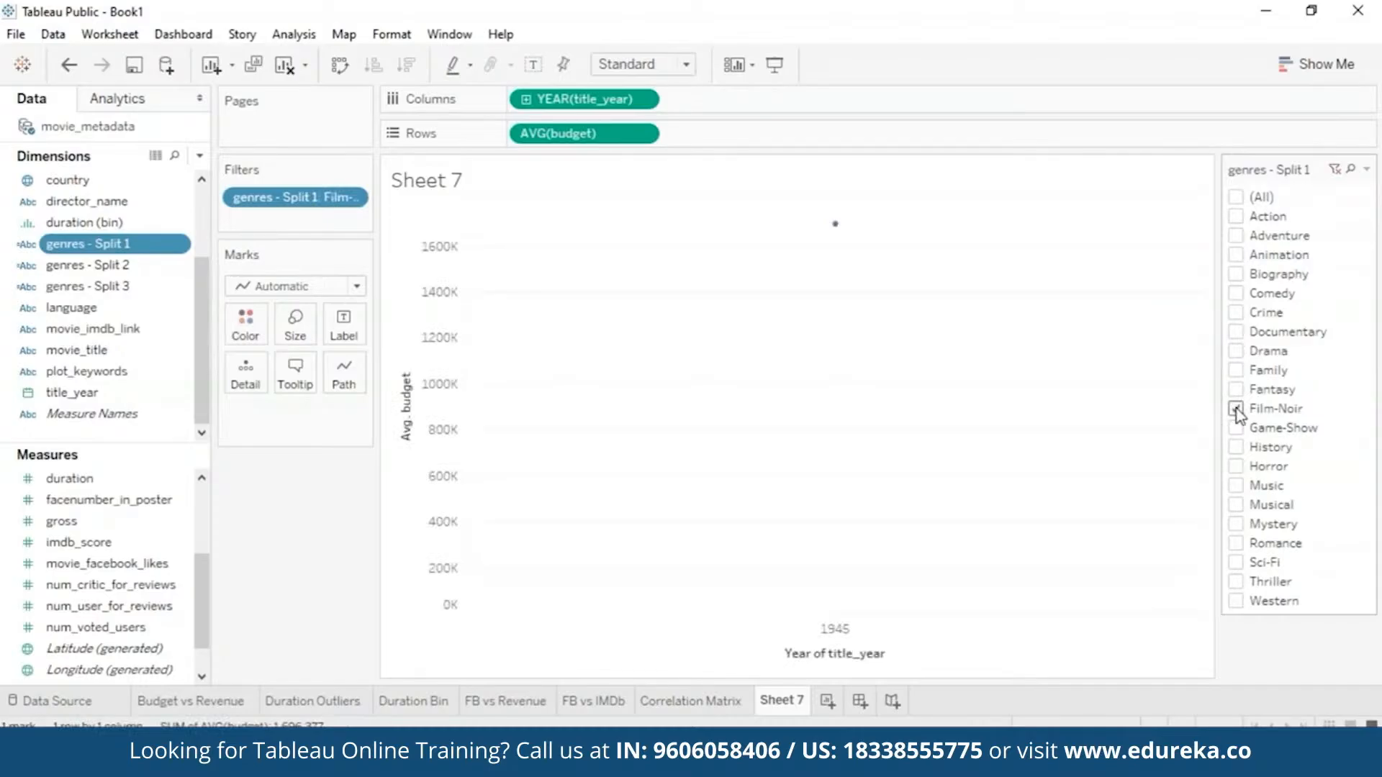
{"action": "left_click", "coordinate": [1236, 370]}
{"action": "left_click", "coordinate": [1236, 408]}
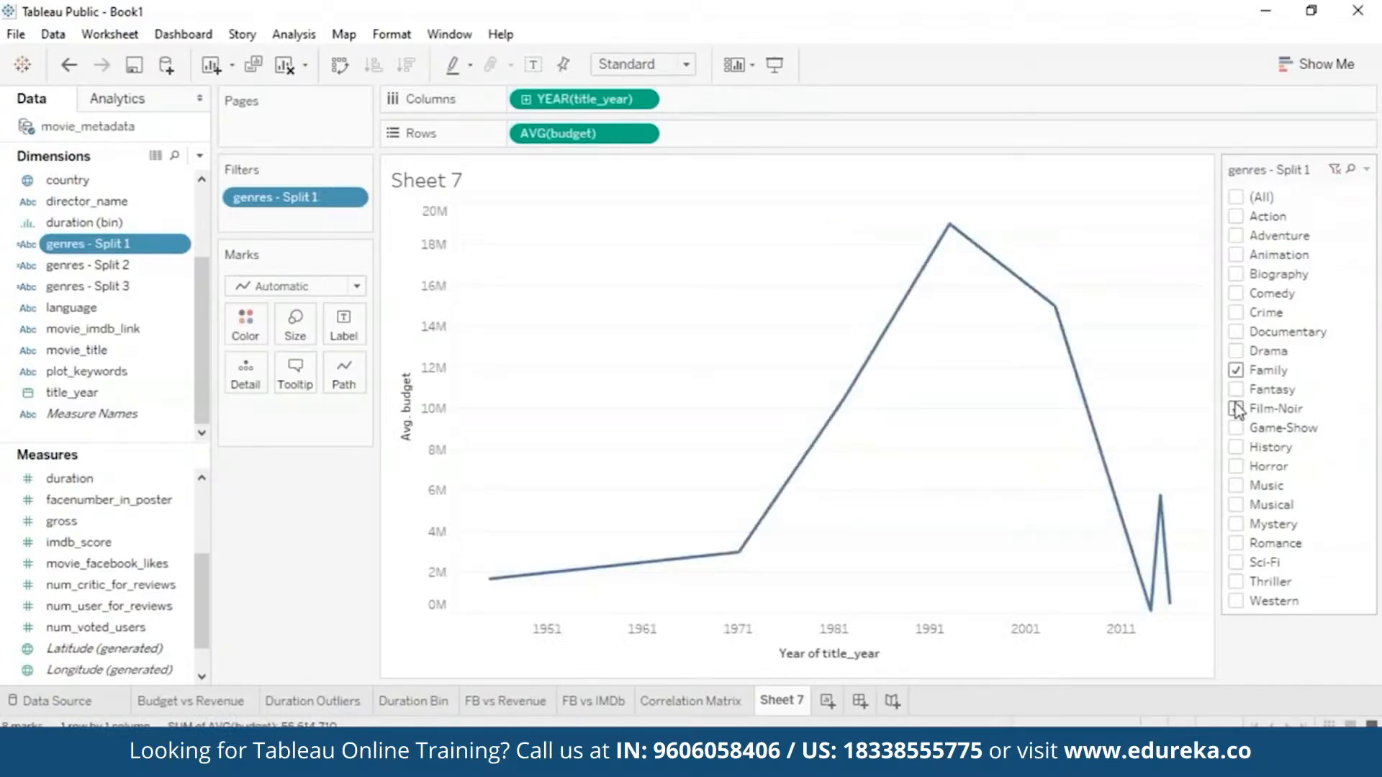
{"action": "left_click", "coordinate": [1236, 370]}
{"action": "left_click", "coordinate": [1236, 563]}
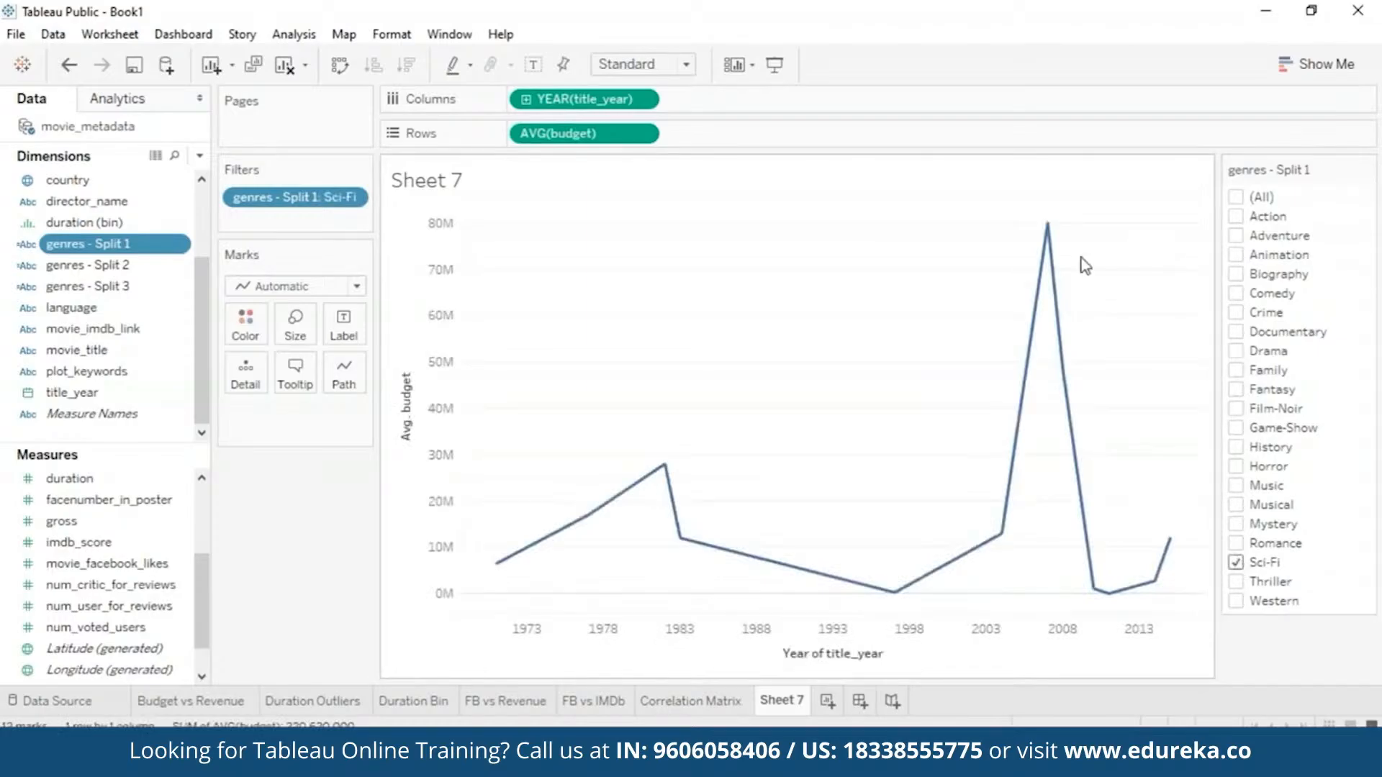
{"action": "mouse_move", "coordinate": [1085, 262]}
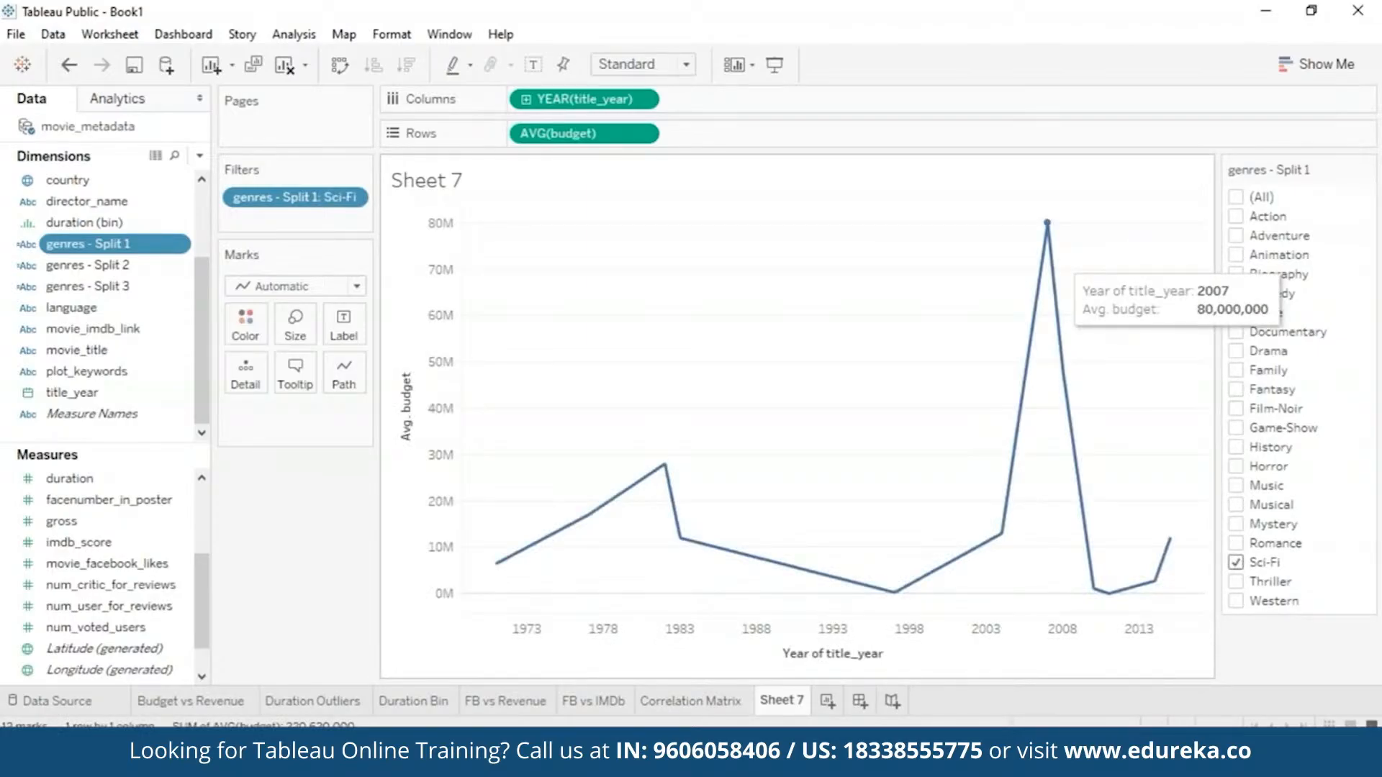
Step: Rename Sheet 7 as Genre Budget and add a new worksheet named Genre IMDb
{"action": "right_click", "coordinate": [784, 699]}
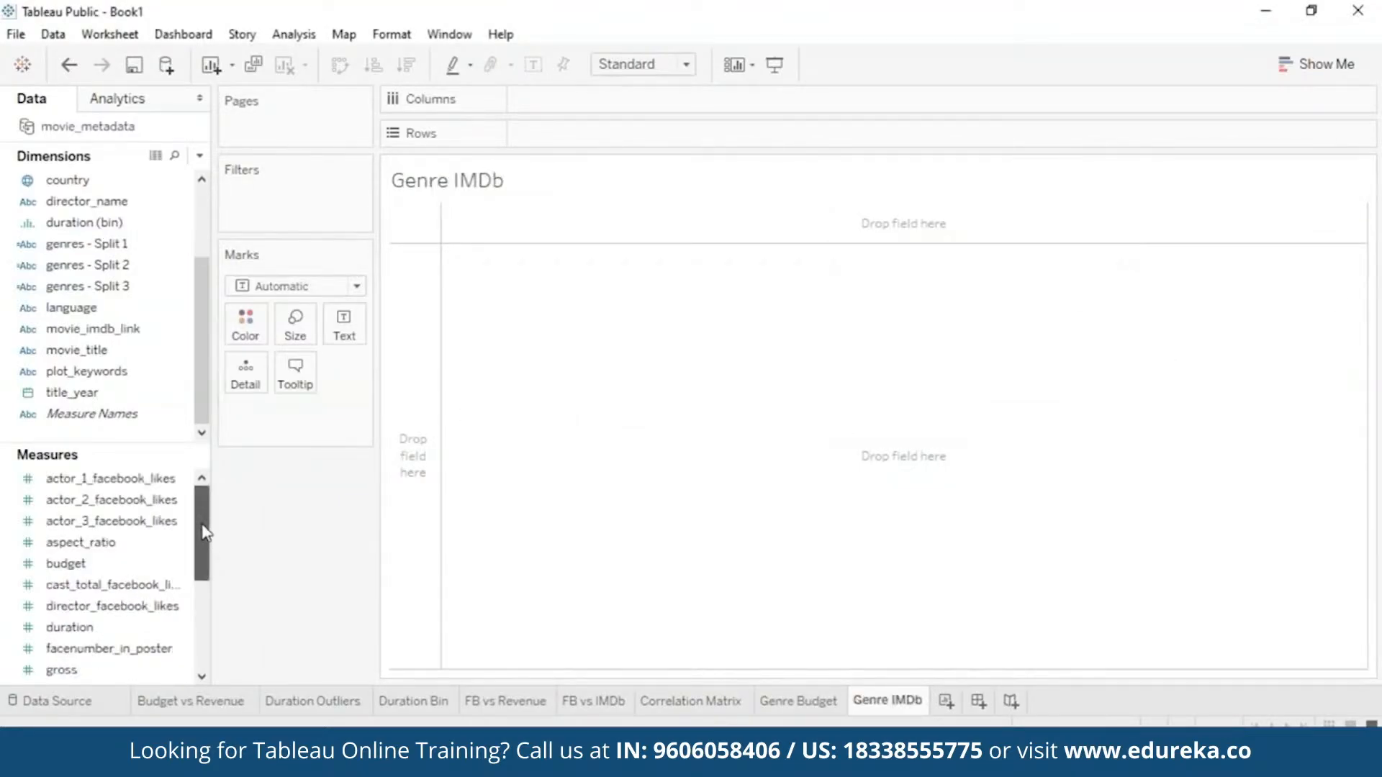
Step: Create a bin field from imdb_score with a bin size of 1
{"action": "left_click_drag", "start_coordinate": [204, 532], "coordinate": [201, 553]}
{"action": "right_click", "coordinate": [117, 632]}
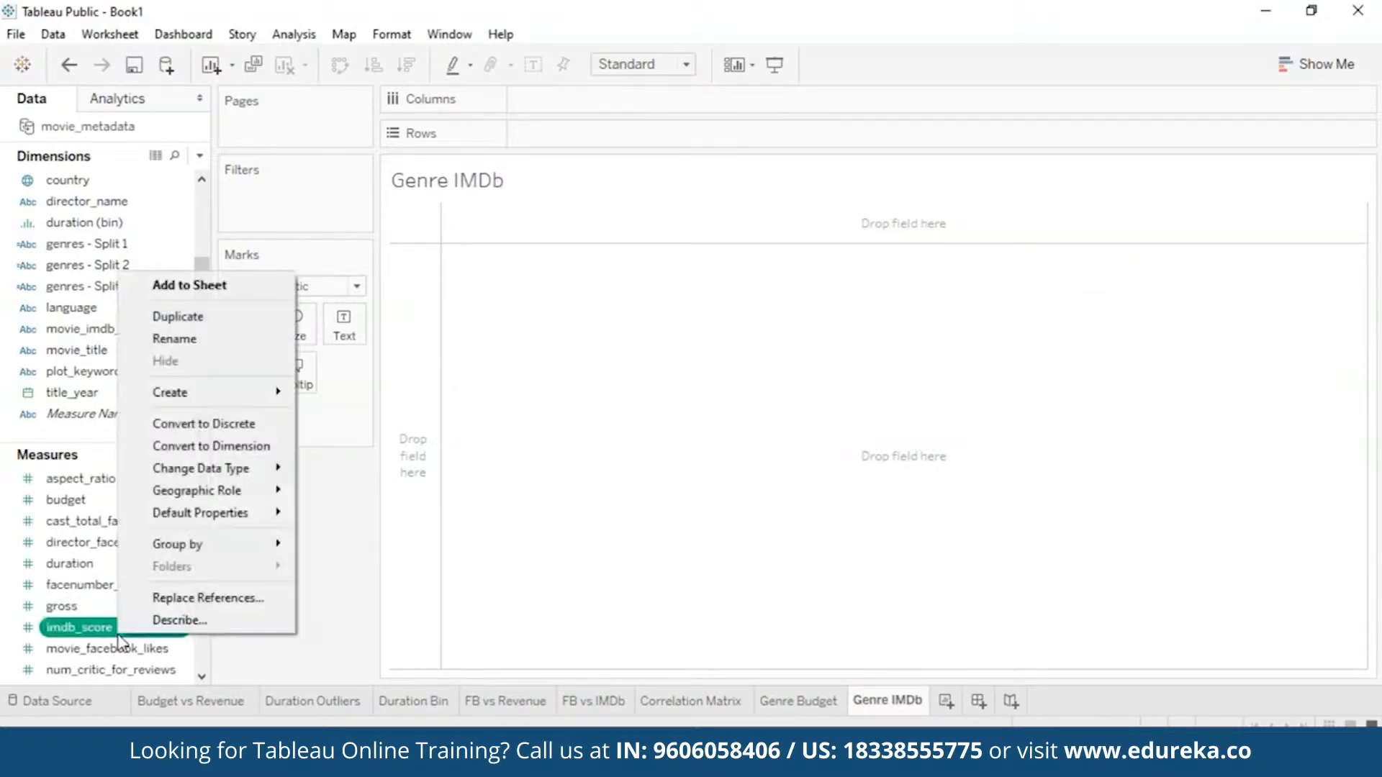
{"action": "mouse_move", "coordinate": [232, 392]}
{"action": "left_click", "coordinate": [372, 442]}
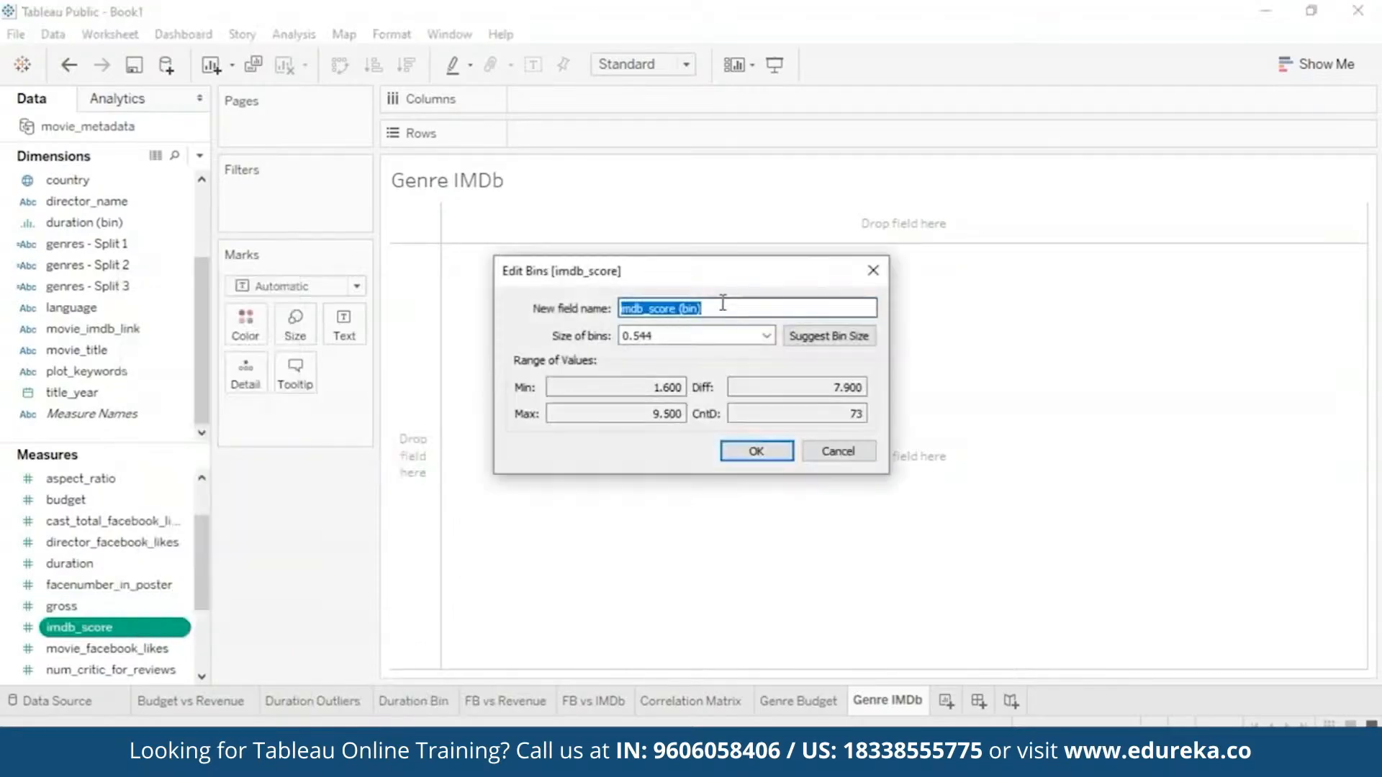
{"action": "key", "text": "Tab"}
{"action": "type", "text": "1"}
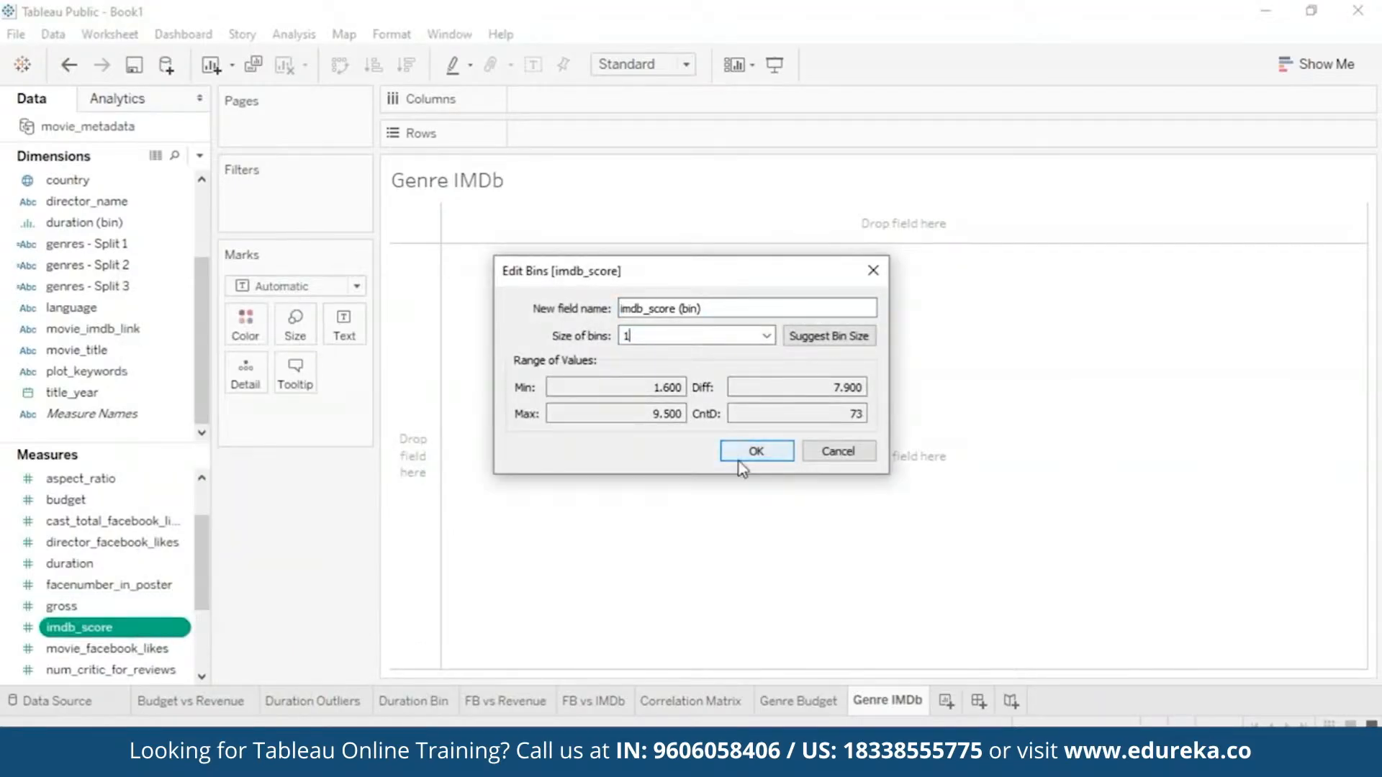
{"action": "left_click", "coordinate": [756, 451]}
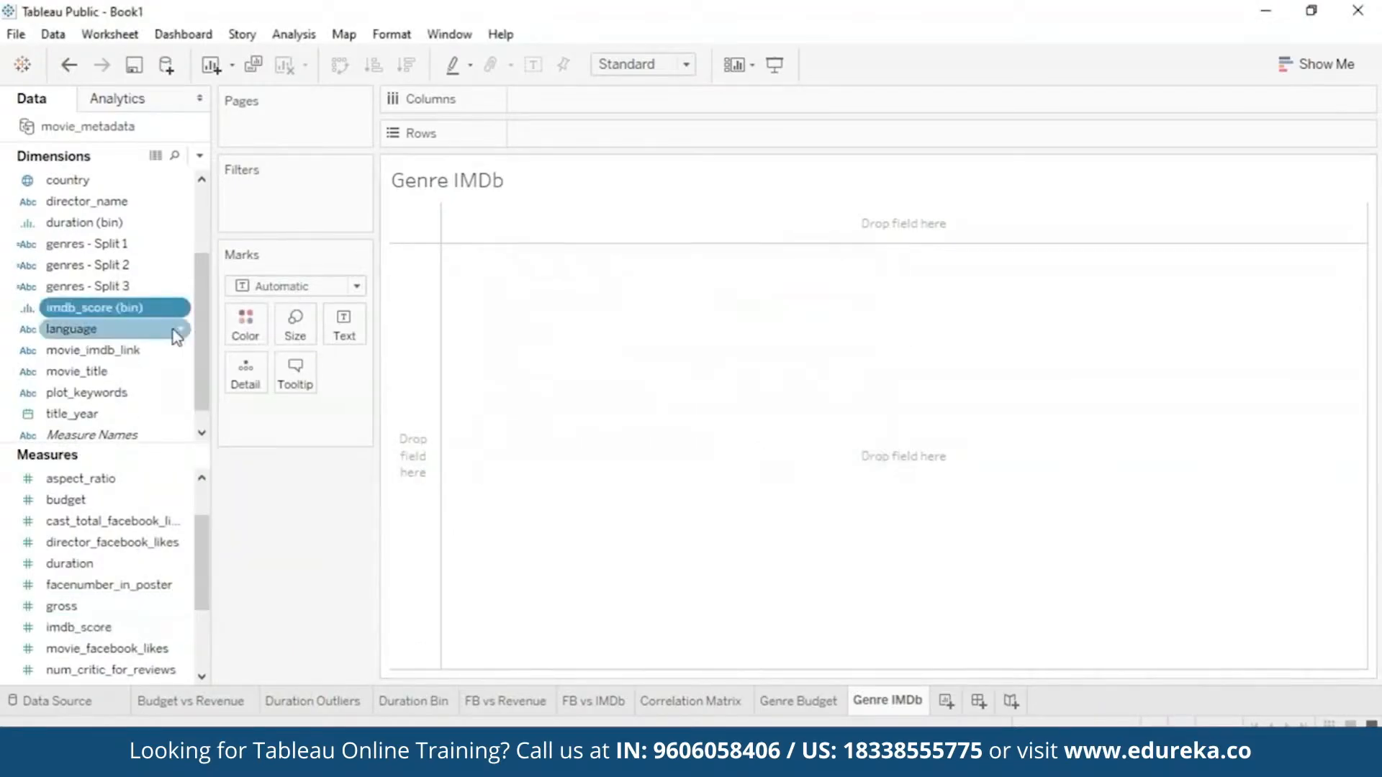
Step: Plot imdb_score (bin) on columns against summed imdb_score on rows, and split the bars by genres - Split 1 as detail
{"action": "left_click_drag", "start_coordinate": [132, 307], "coordinate": [576, 99]}
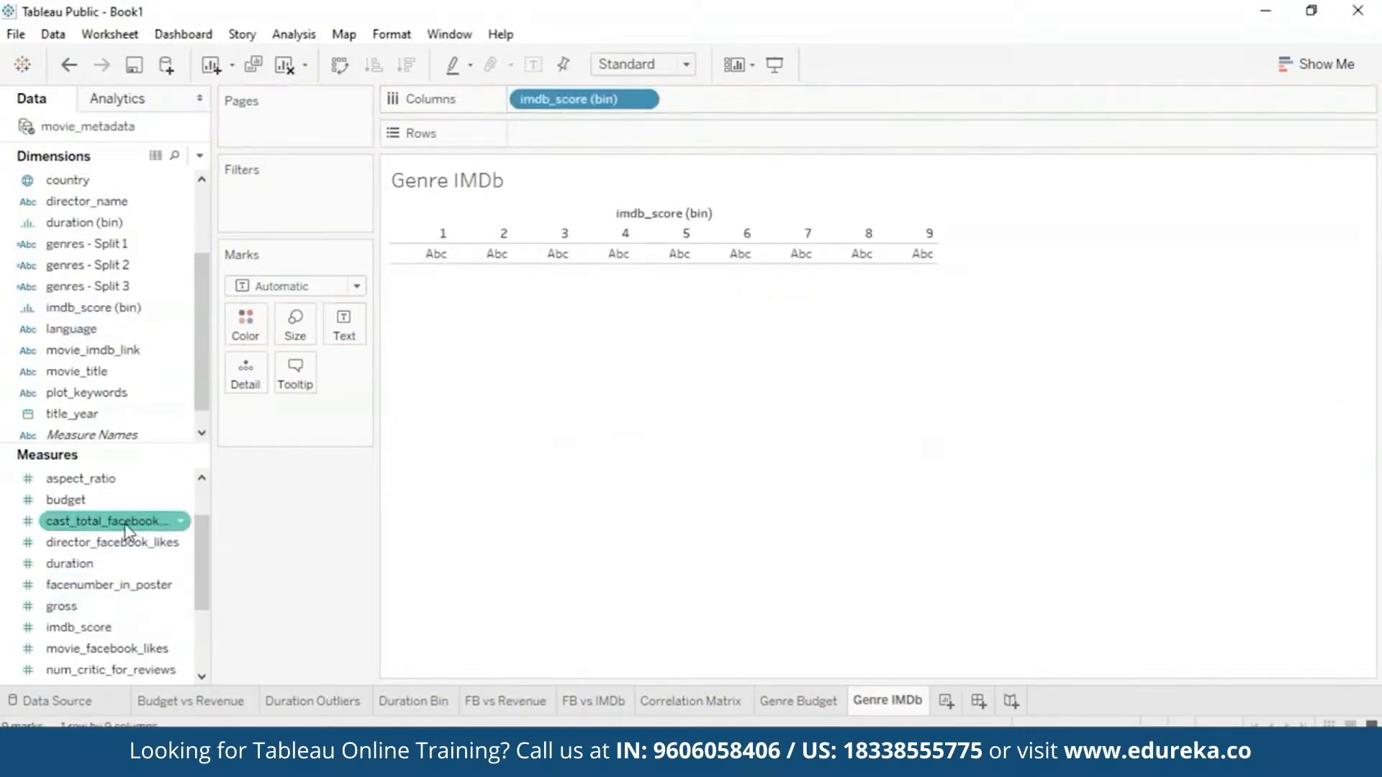
{"action": "left_click_drag", "start_coordinate": [142, 629], "coordinate": [620, 133]}
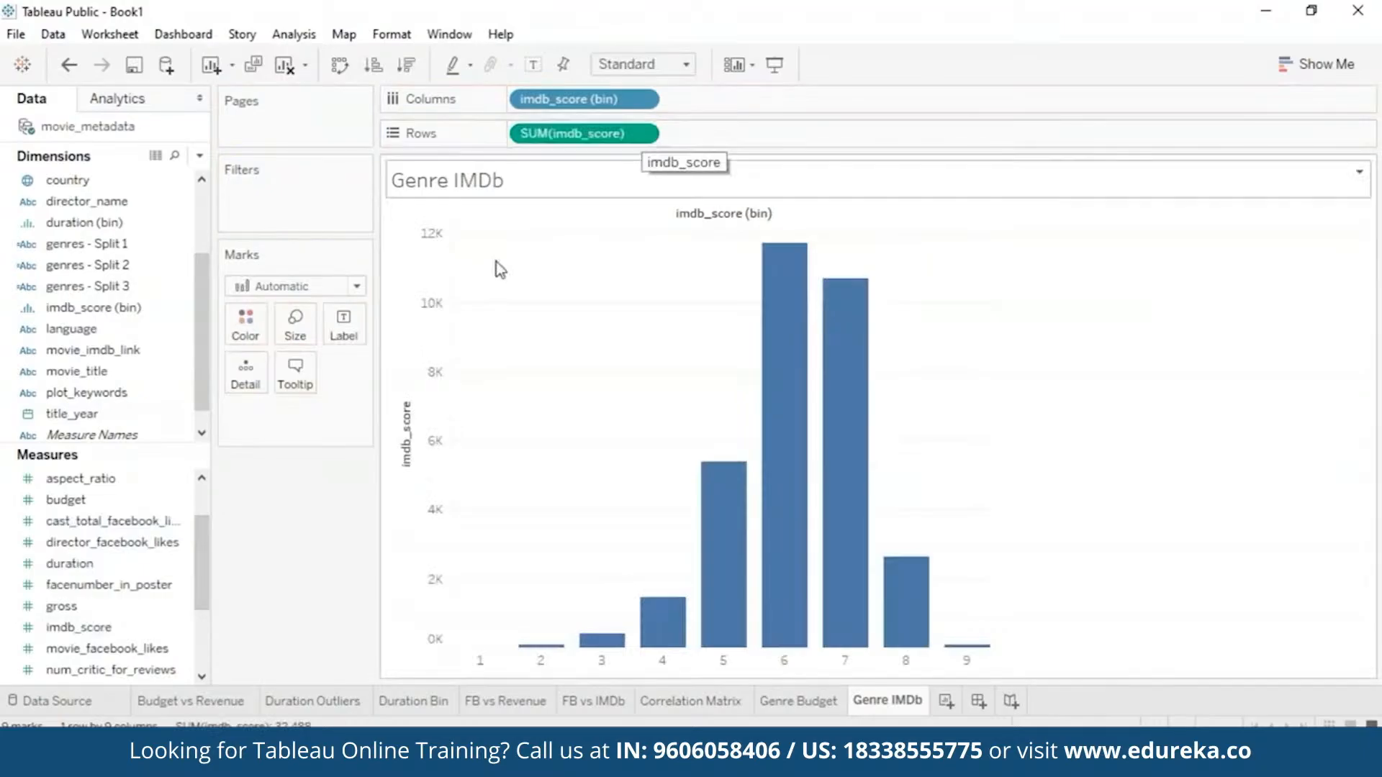
{"action": "left_click_drag", "start_coordinate": [164, 244], "coordinate": [360, 424]}
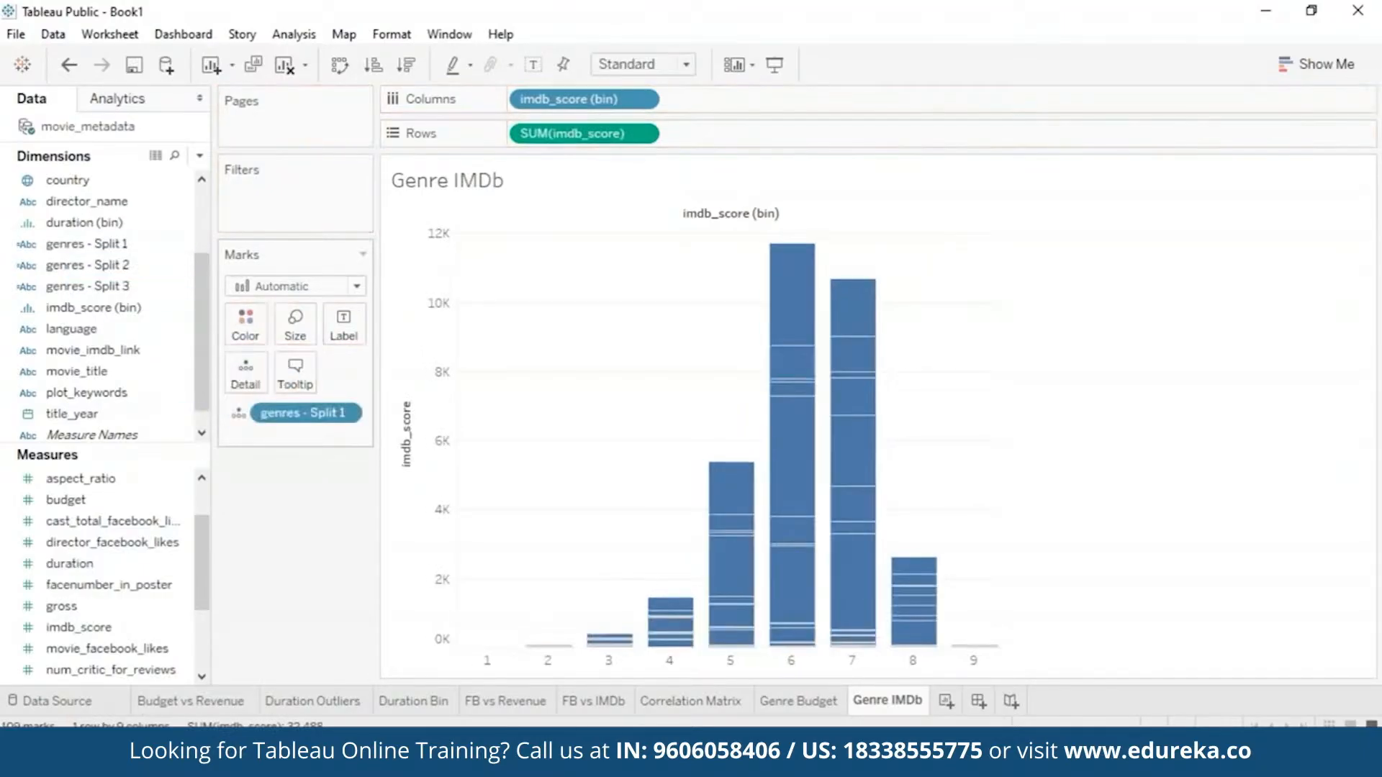
{"action": "left_click", "coordinate": [347, 415]}
{"action": "left_click", "coordinate": [242, 329]}
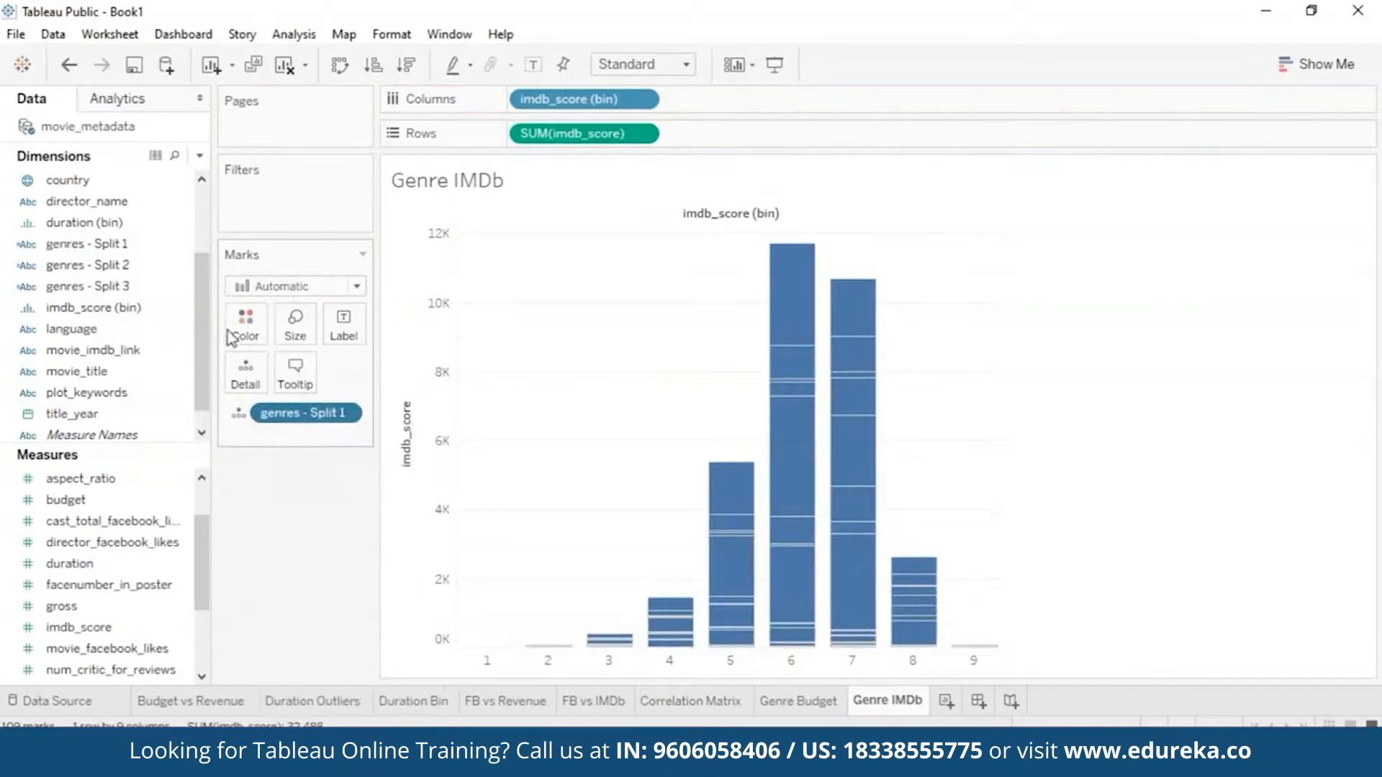
{"action": "left_click", "coordinate": [244, 327]}
{"action": "left_click", "coordinate": [386, 585]}
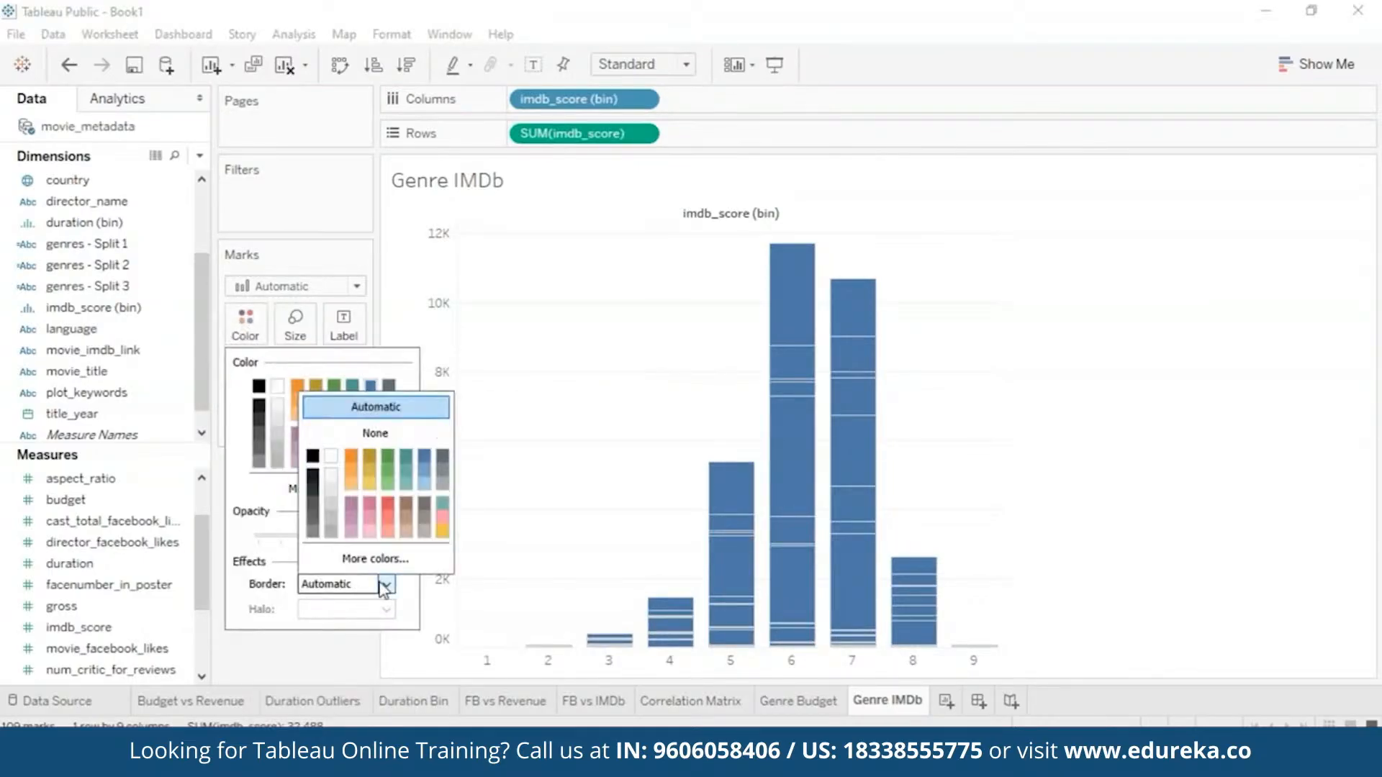
{"action": "left_click", "coordinate": [518, 467]}
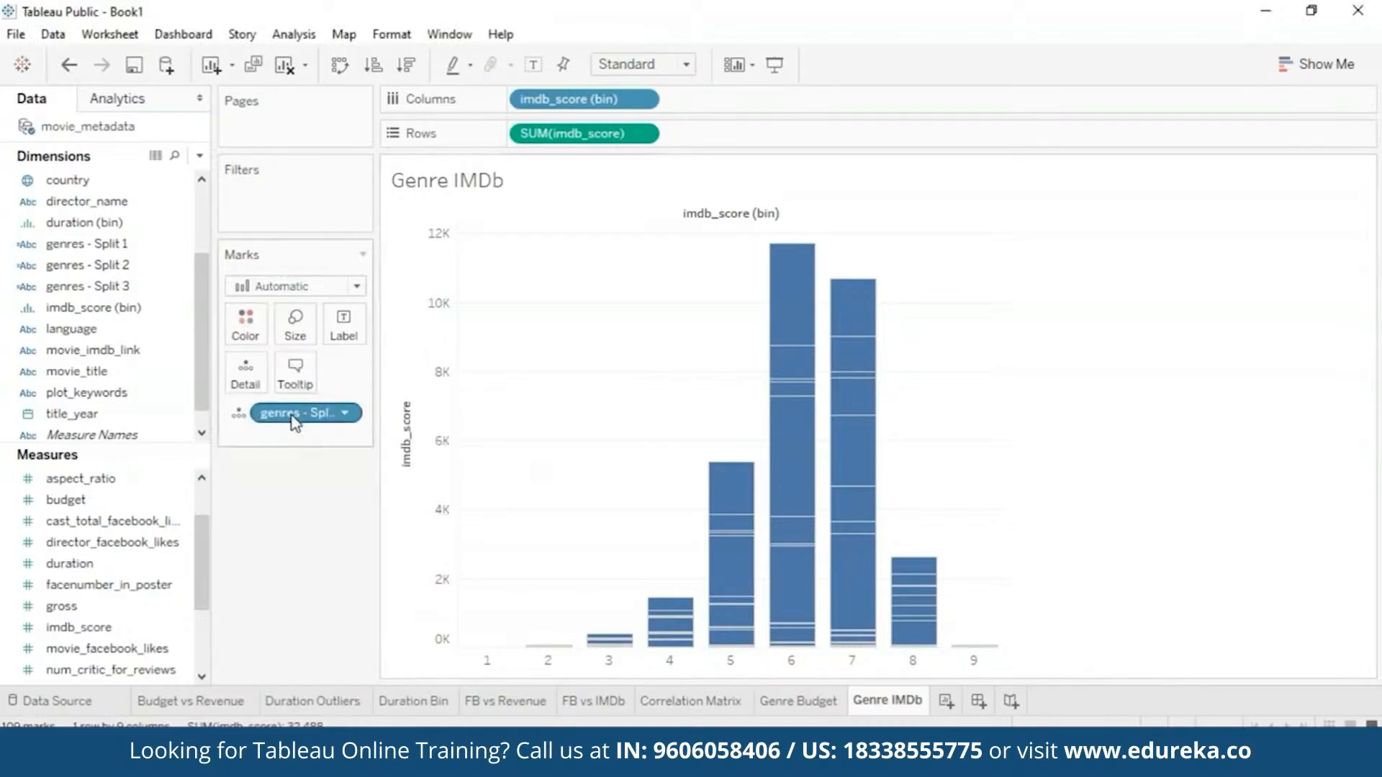
Step: Colour the bars by genres - Split 1
{"action": "left_click_drag", "start_coordinate": [127, 255], "coordinate": [245, 327]}
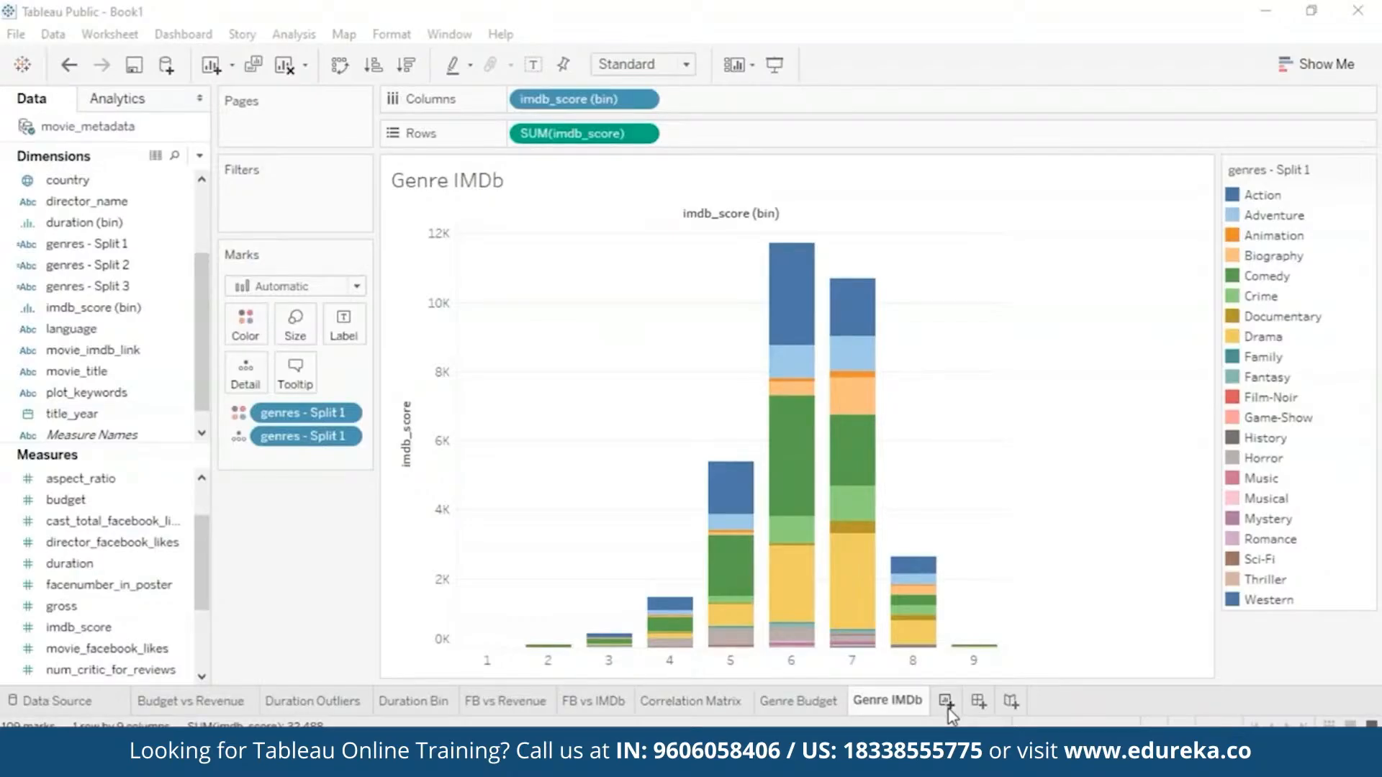
Step: Add a new worksheet and rename it Content Rating Revenue
{"action": "left_click", "coordinate": [947, 702]}
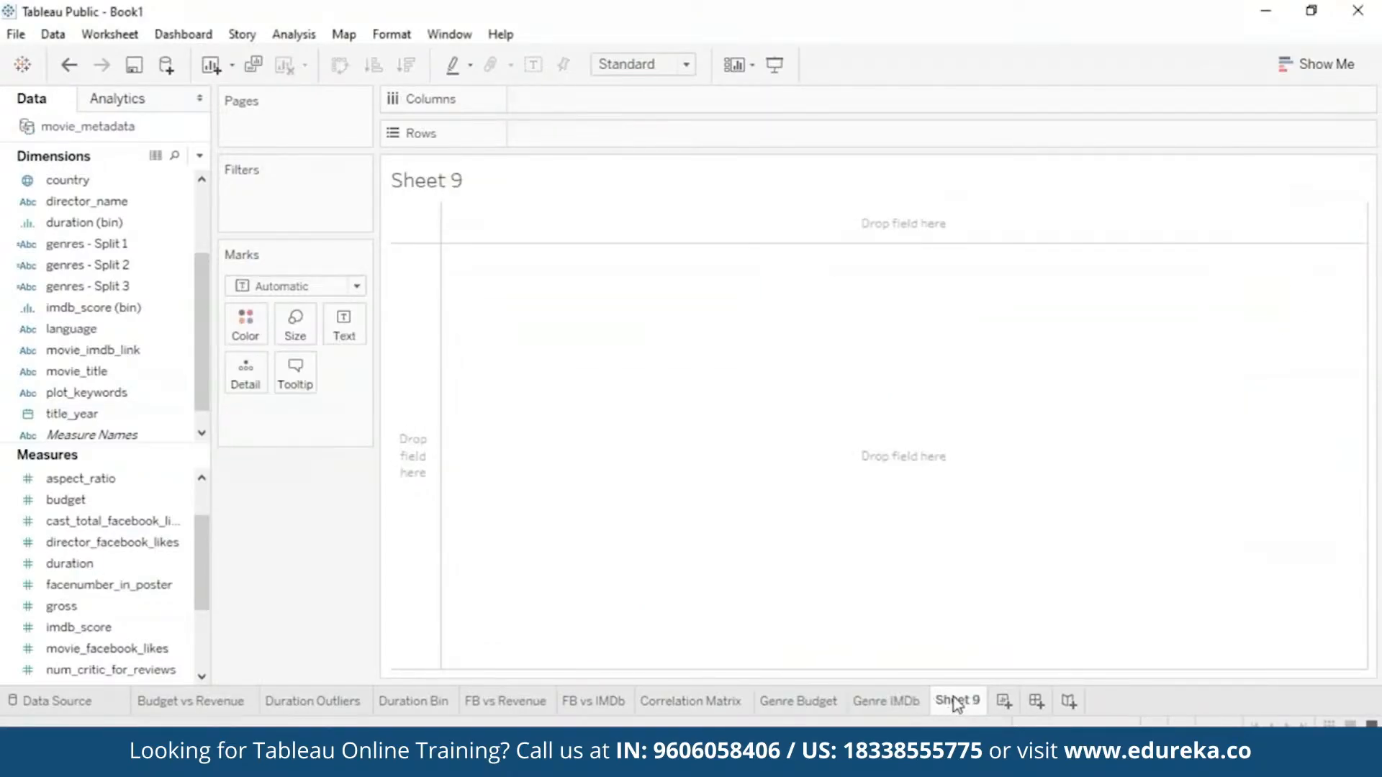
{"action": "right_click", "coordinate": [954, 703]}
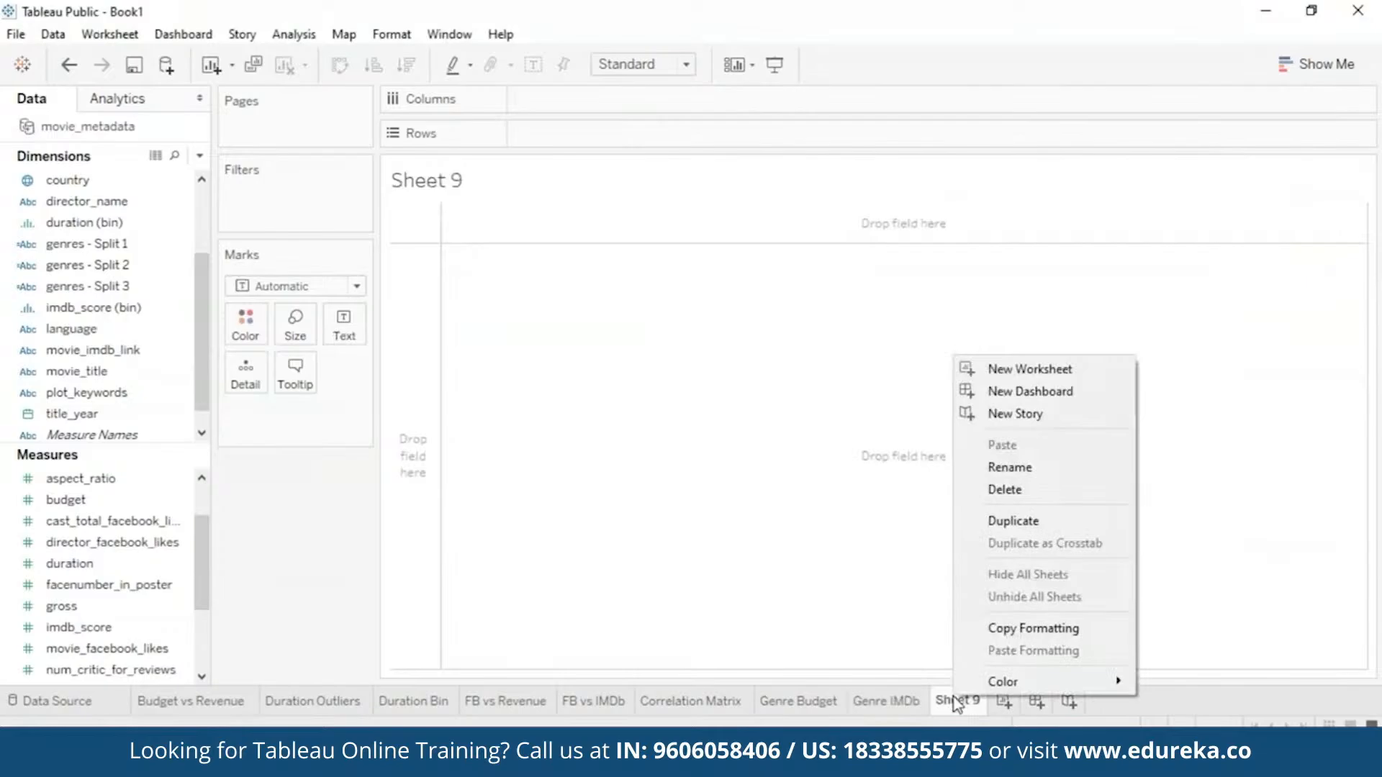
{"action": "left_click", "coordinate": [1036, 469]}
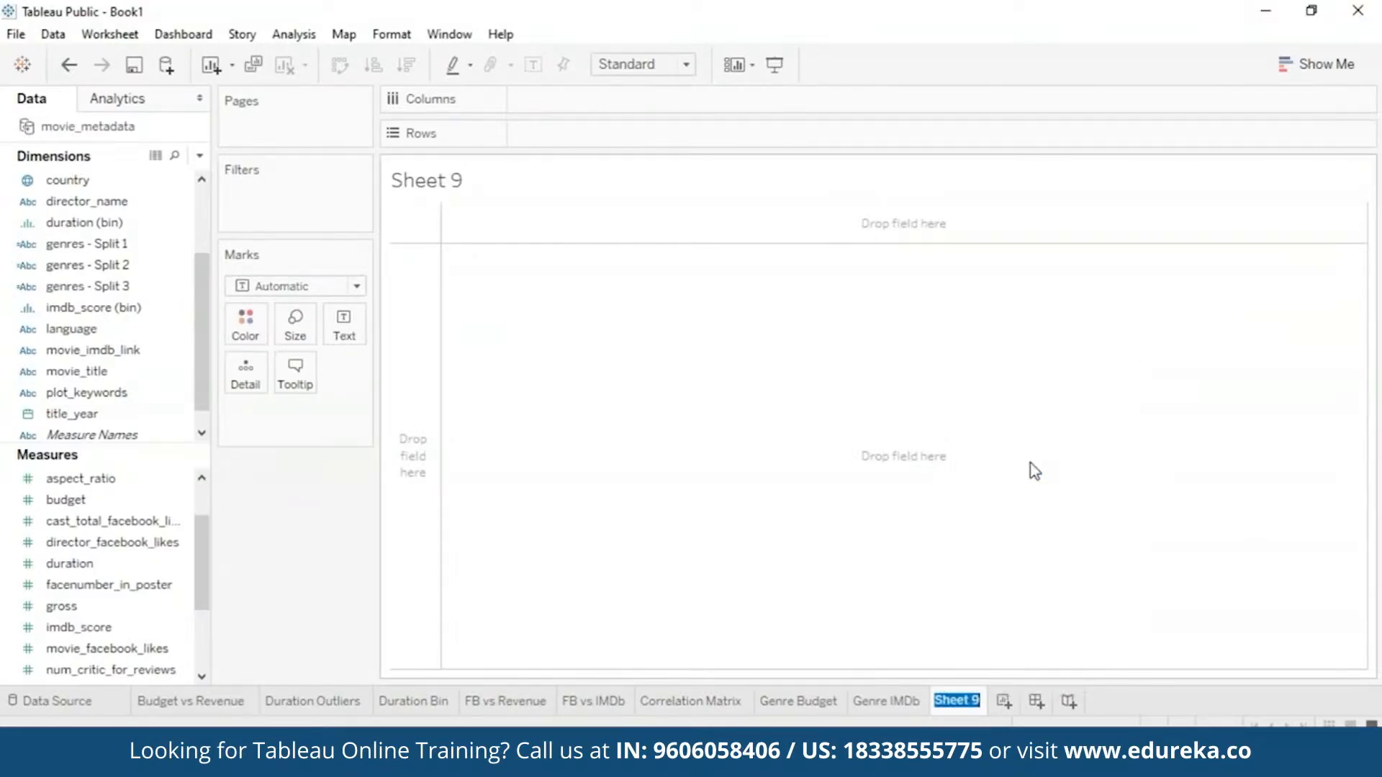
{"action": "type", "text": "Content Rat"}
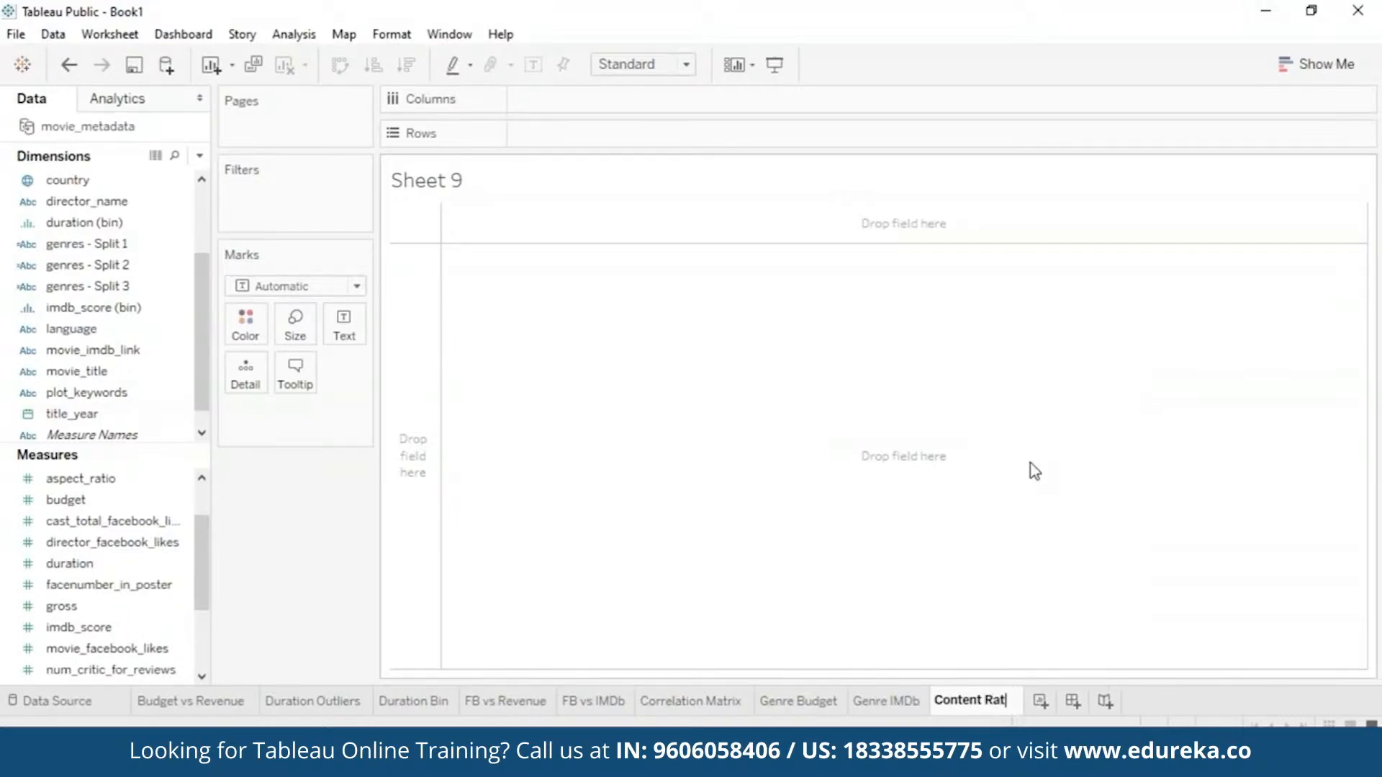
{"action": "type", "text": "ing "}
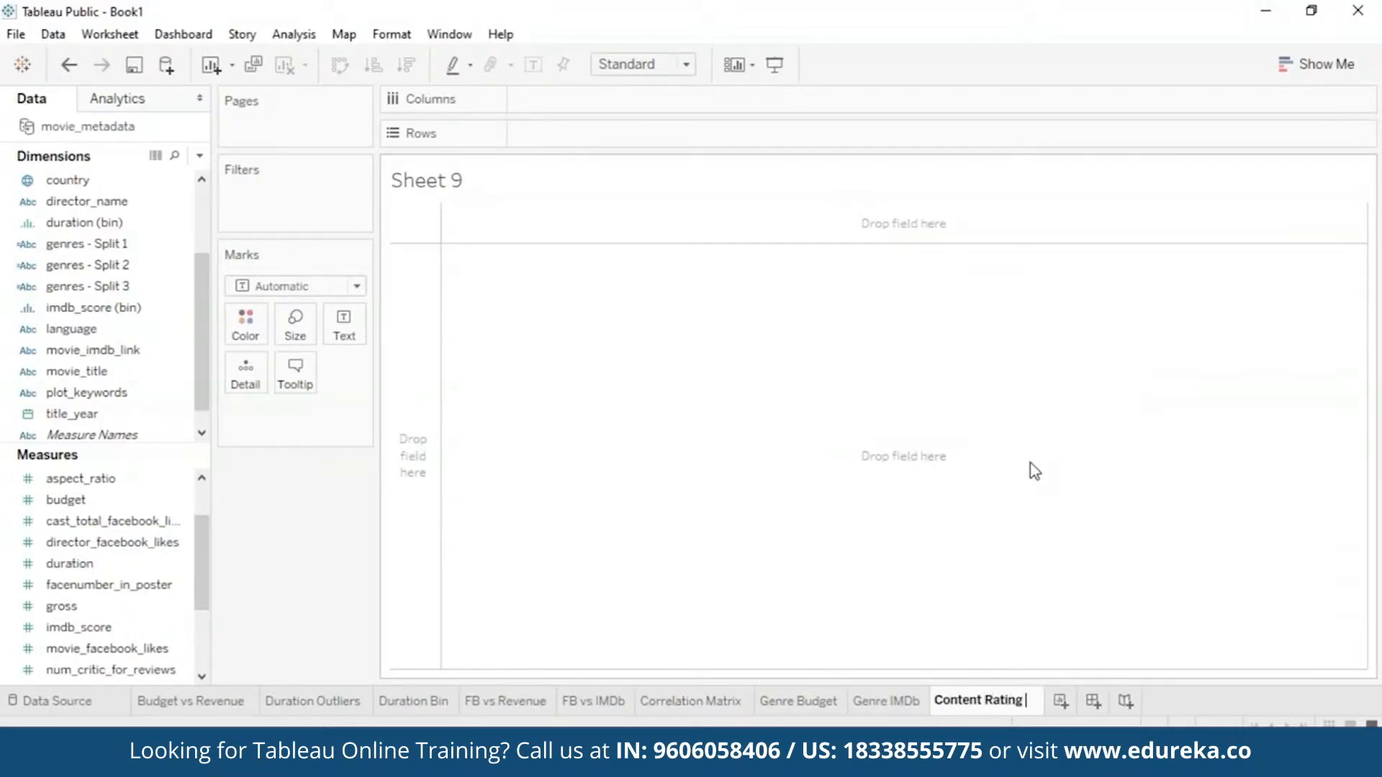
{"action": "type", "text": "Reve"}
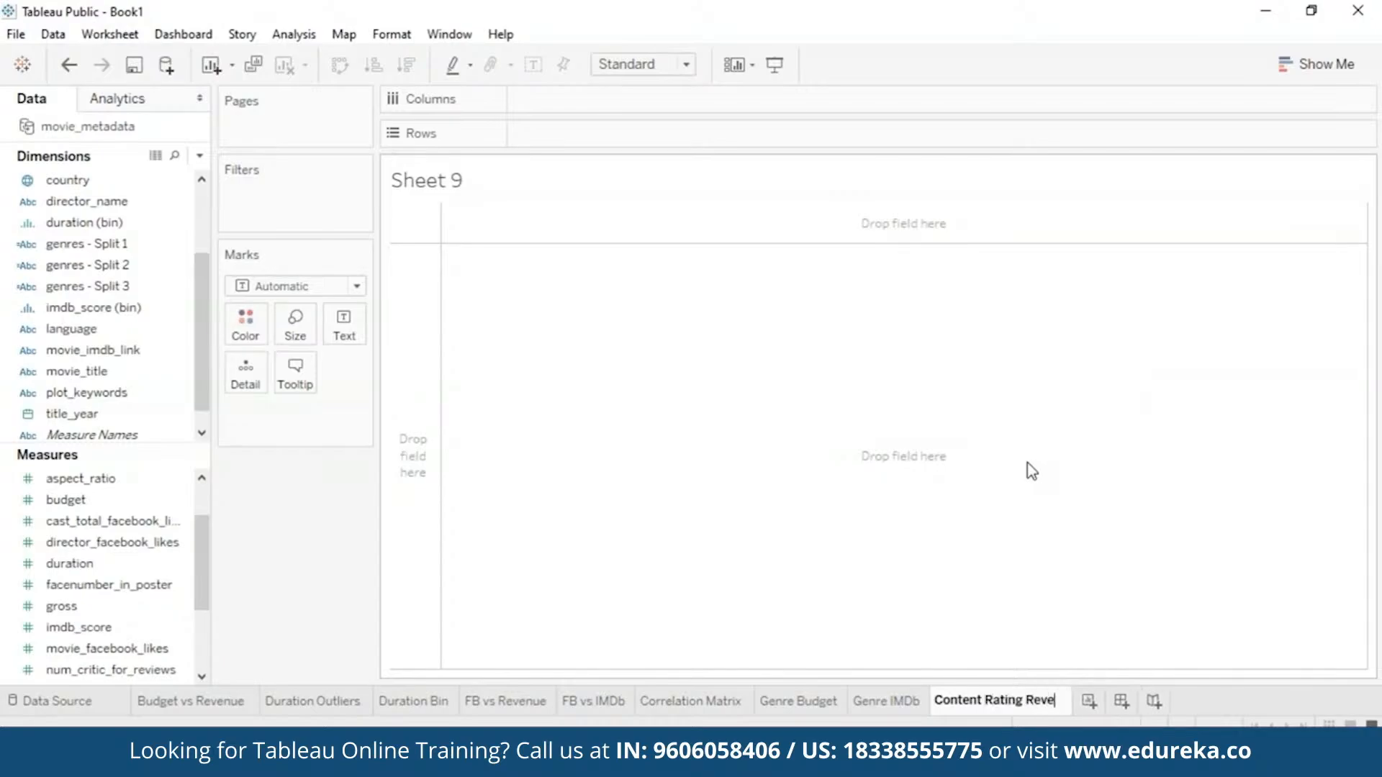
{"action": "type", "text": "nue"}
{"action": "key", "text": "Return"}
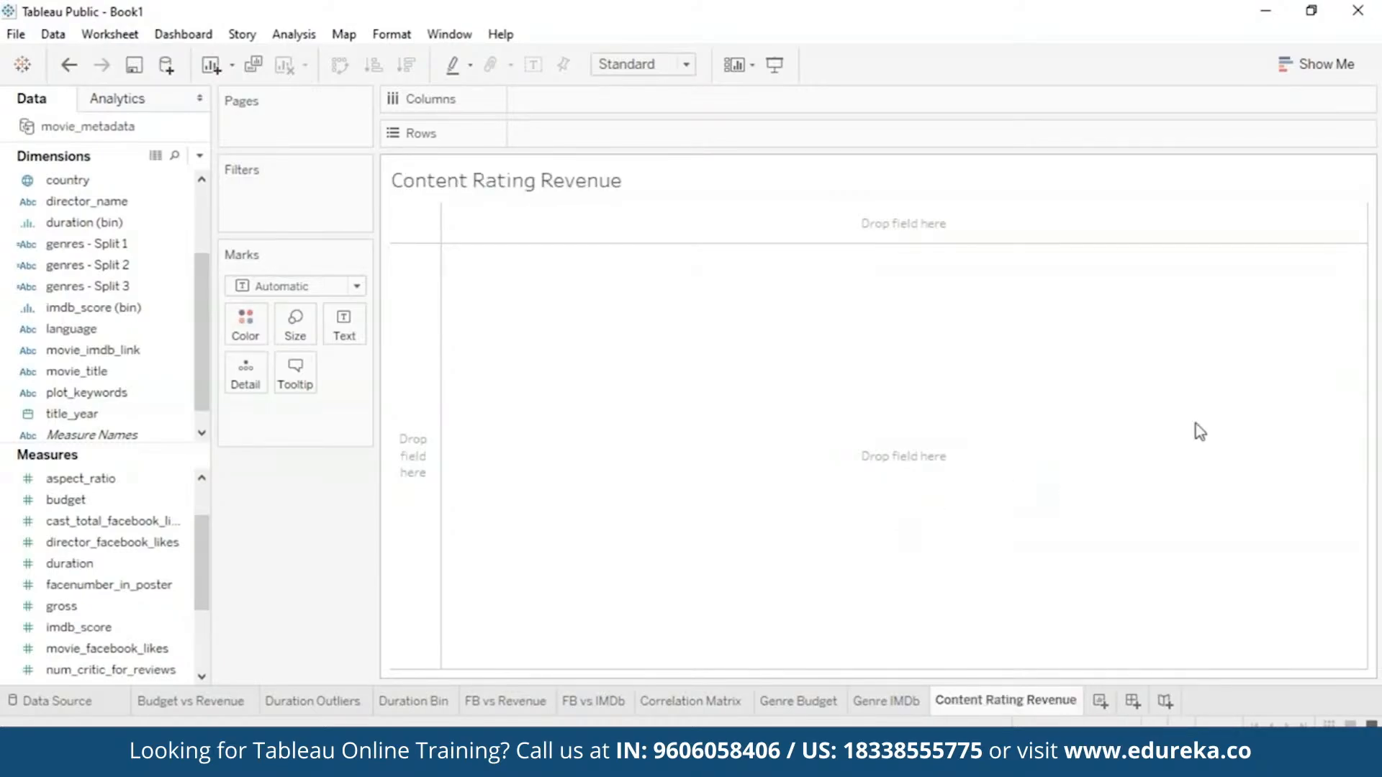
Step: Plot content_rating on columns against summed gross on rows
{"action": "left_click_drag", "start_coordinate": [202, 344], "coordinate": [203, 278]}
{"action": "left_click_drag", "start_coordinate": [86, 265], "coordinate": [607, 95]}
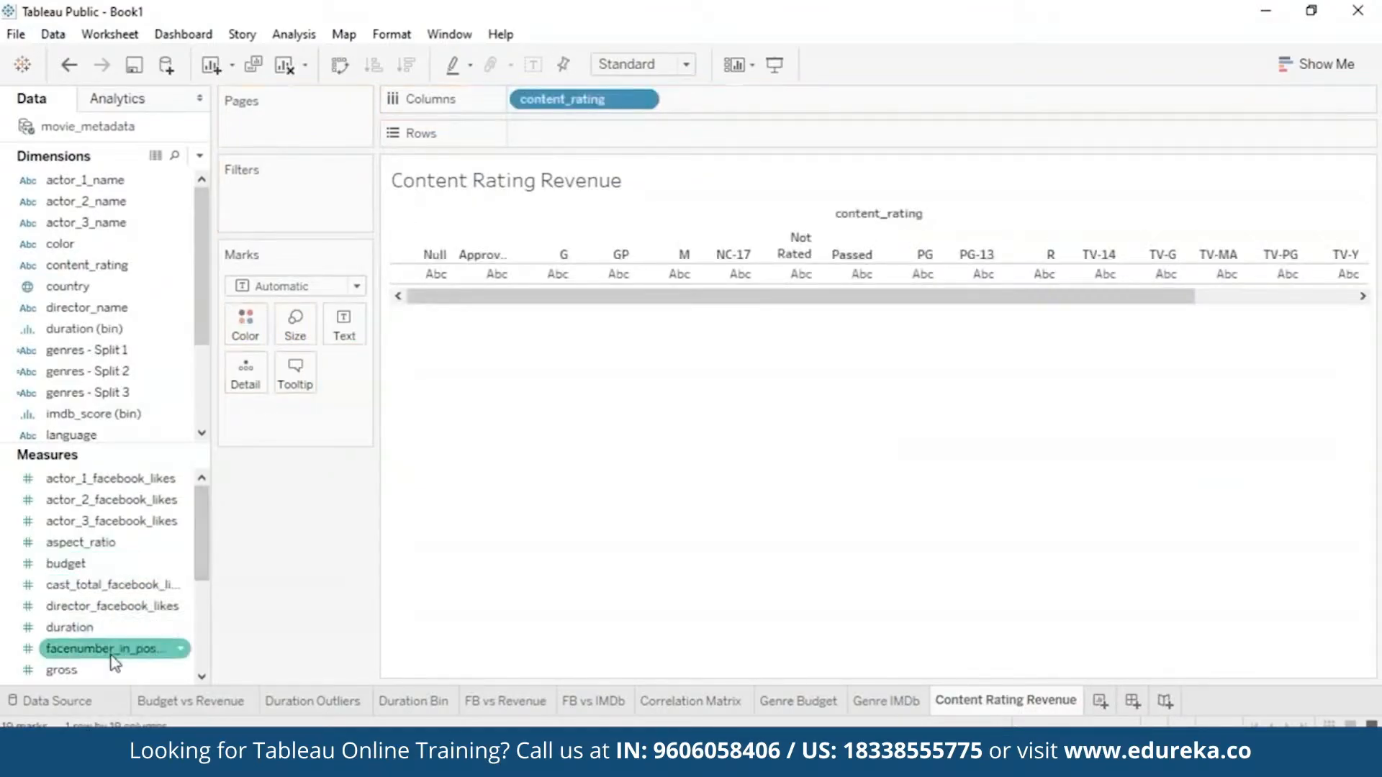
{"action": "left_click_drag", "start_coordinate": [116, 671], "coordinate": [598, 127]}
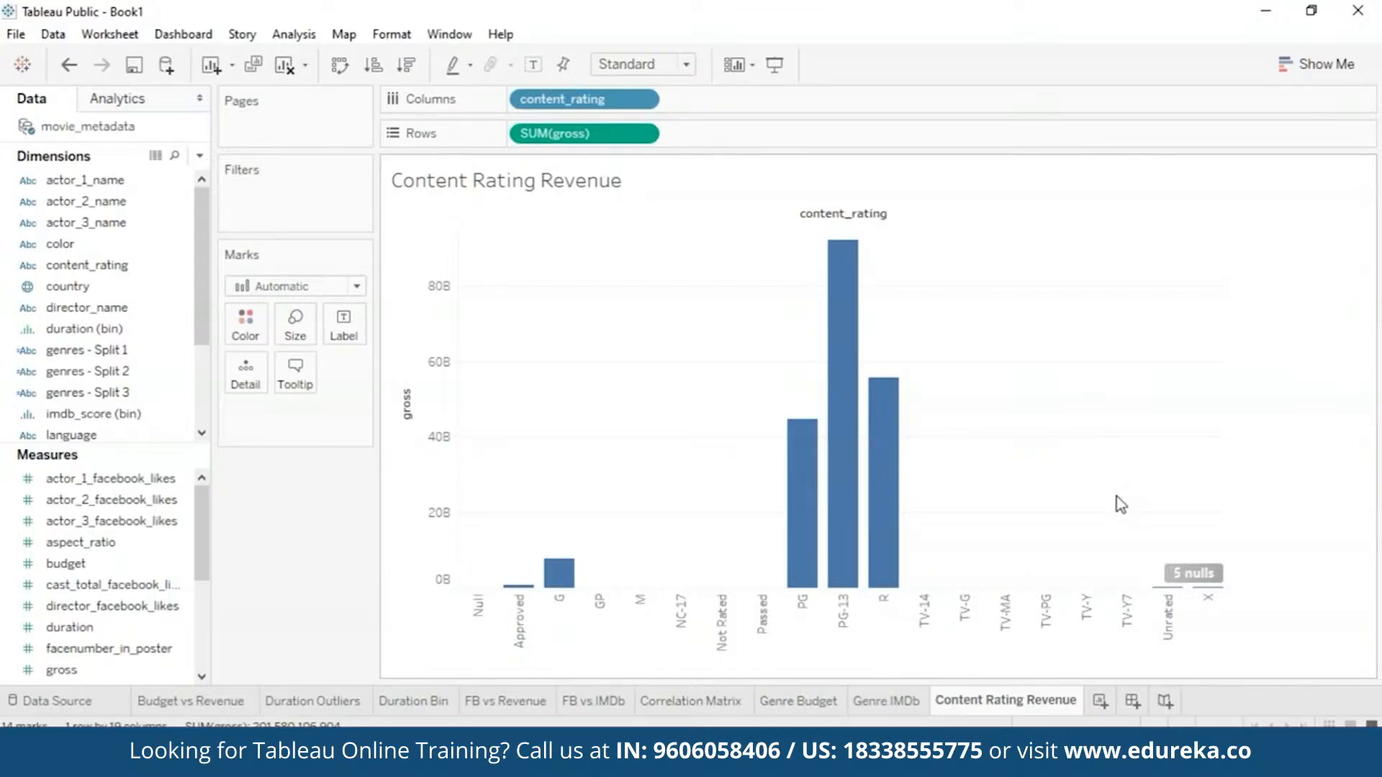
Step: Remove the summed gross measure from the rows of the content rating chart
{"action": "left_click", "coordinate": [641, 133]}
{"action": "left_click", "coordinate": [580, 520]}
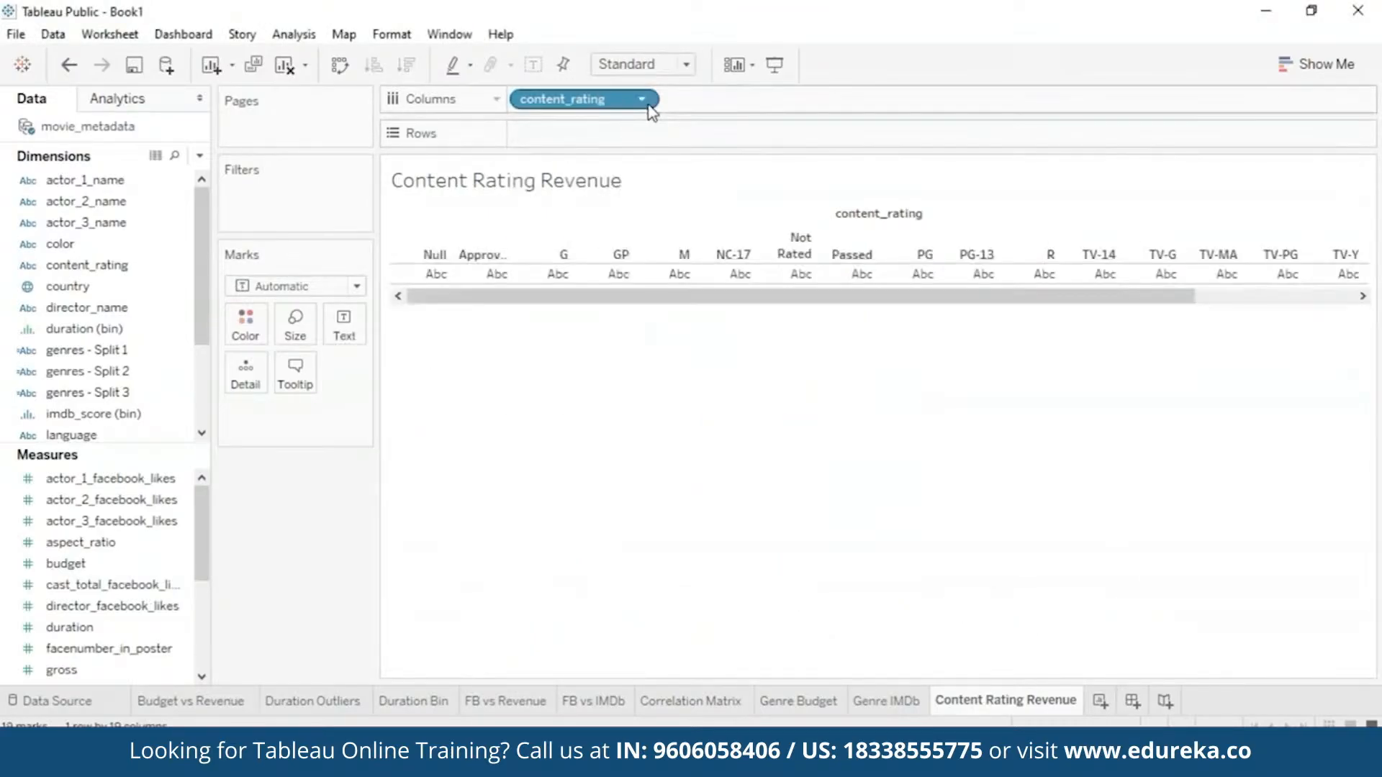